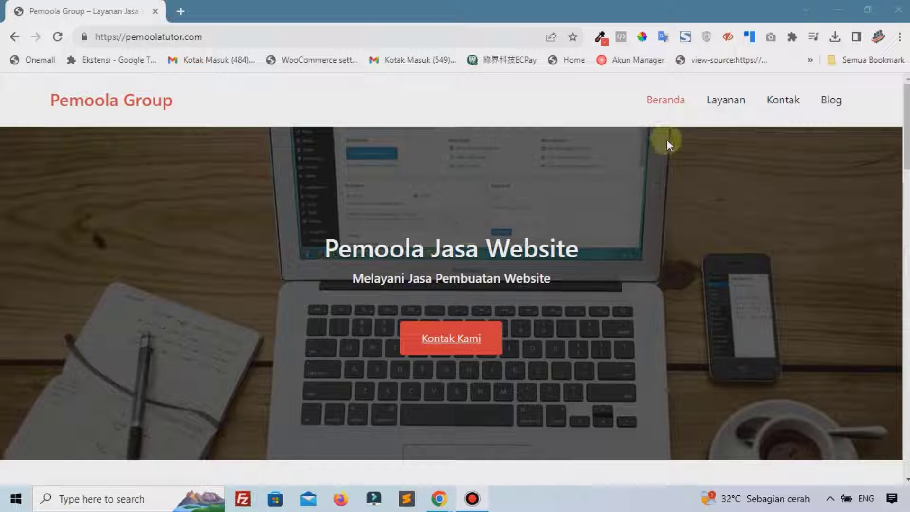
Look through the Pemoola Group home page, from the hero banner through the promo and services sections to the blog posts.
scroll(425, 231, down, 2)
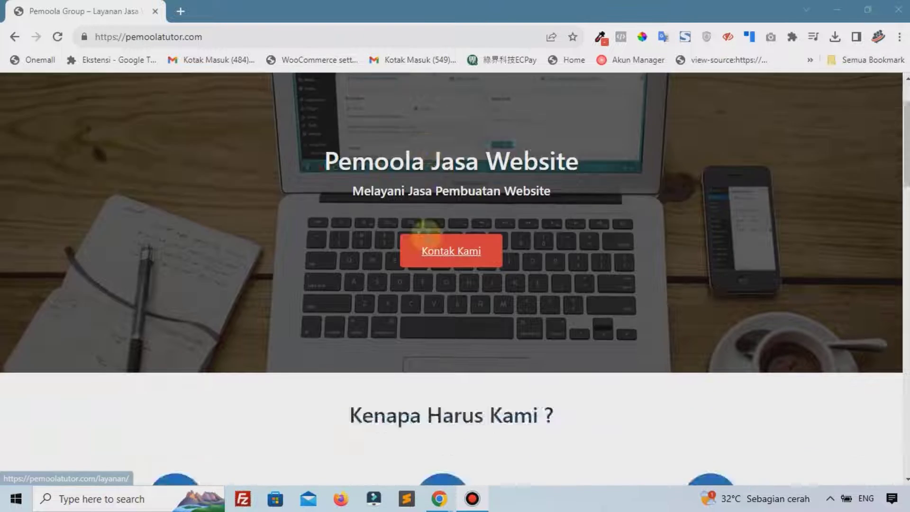
scroll(426, 232, down, 9)
scroll(425, 235, up, 10)
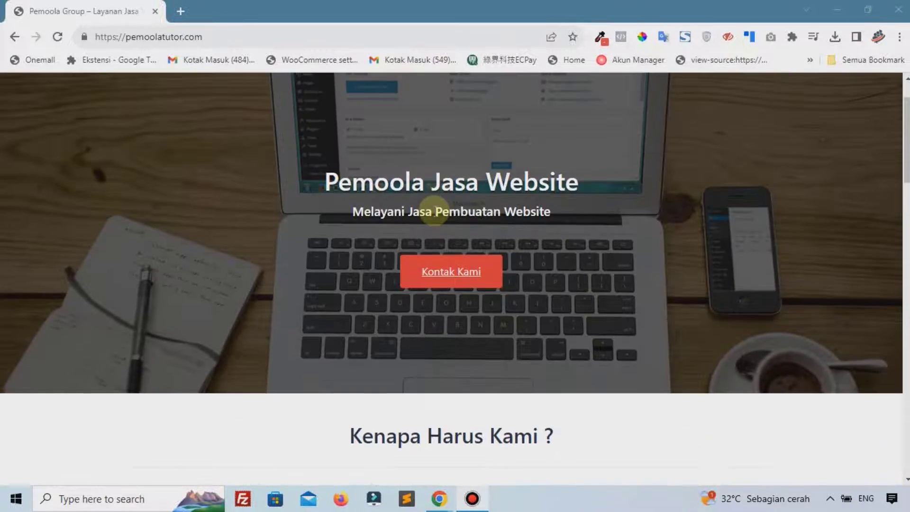
scroll(434, 213, down, 7)
scroll(435, 216, down, 6)
scroll(434, 215, up, 1)
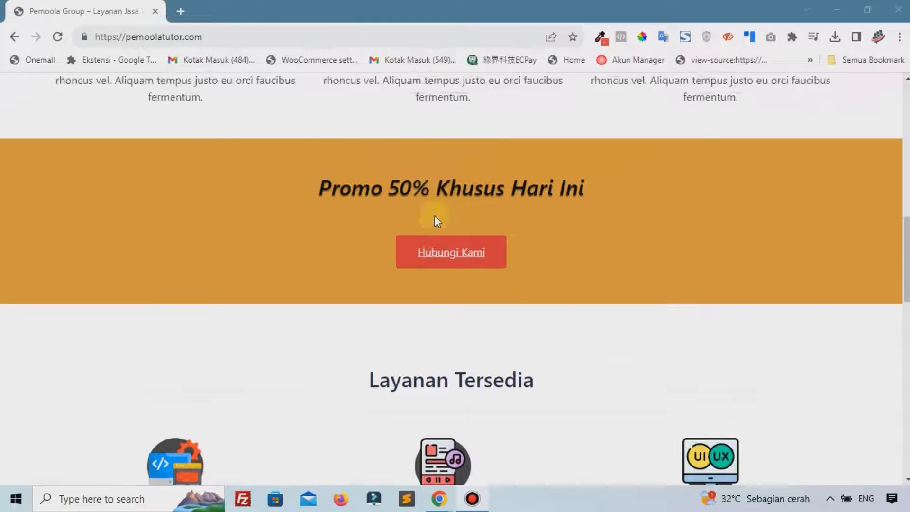
scroll(434, 215, up, 8)
scroll(434, 215, down, 7)
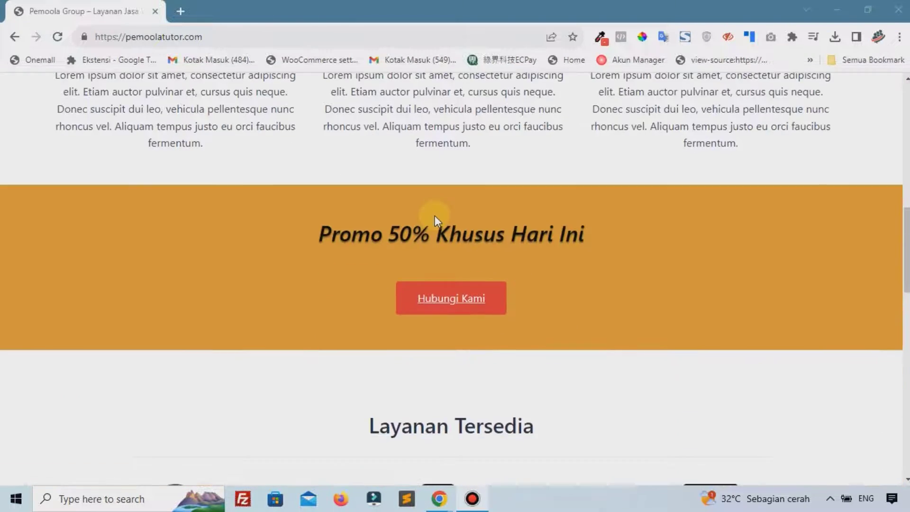
scroll(435, 216, down, 6)
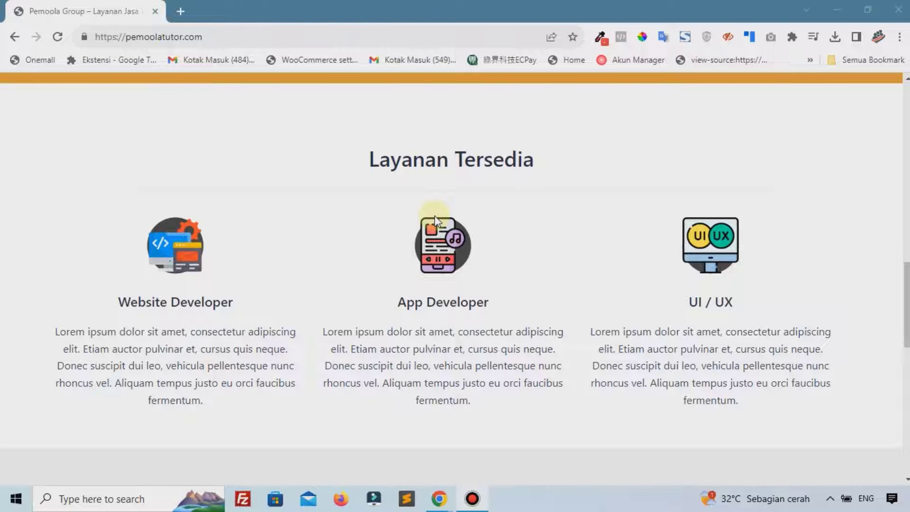
scroll(434, 219, down, 14)
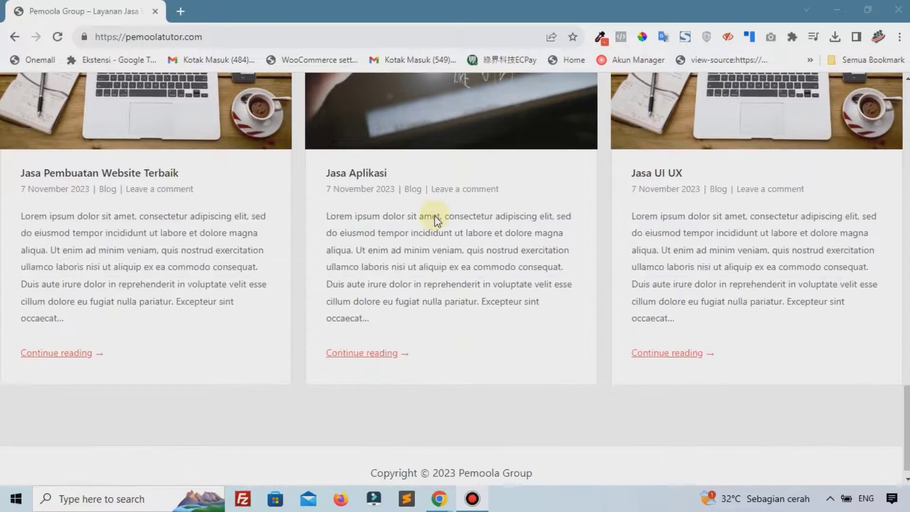
scroll(434, 216, up, 20)
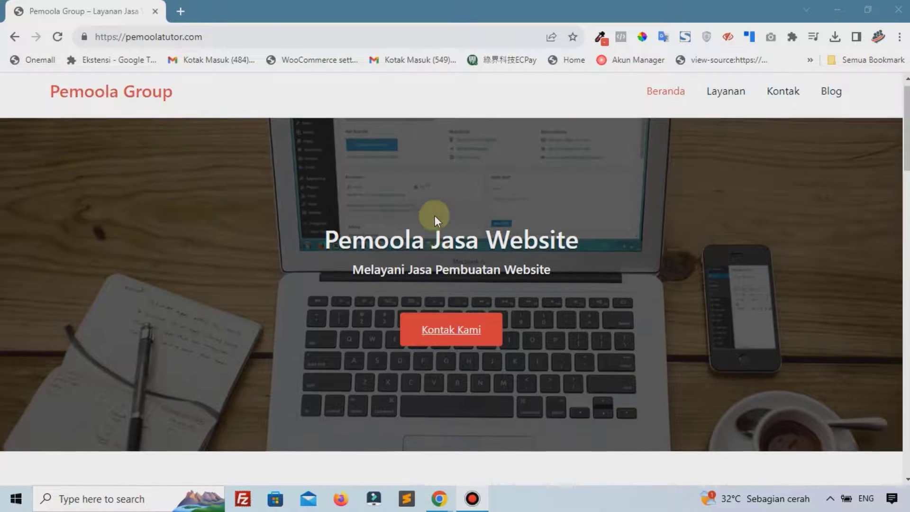
Open the site's Layanan page and look over the services it presents.
click(718, 95)
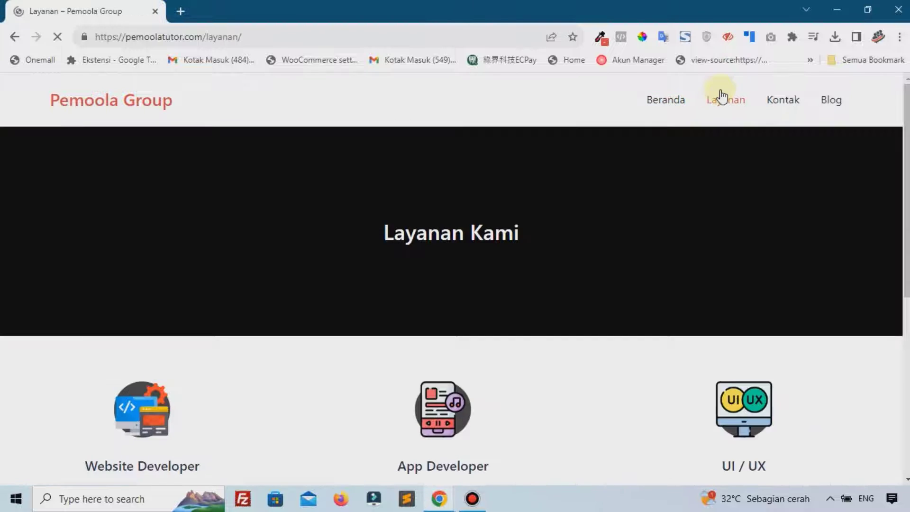
scroll(686, 134, down, 7)
scroll(686, 136, up, 3)
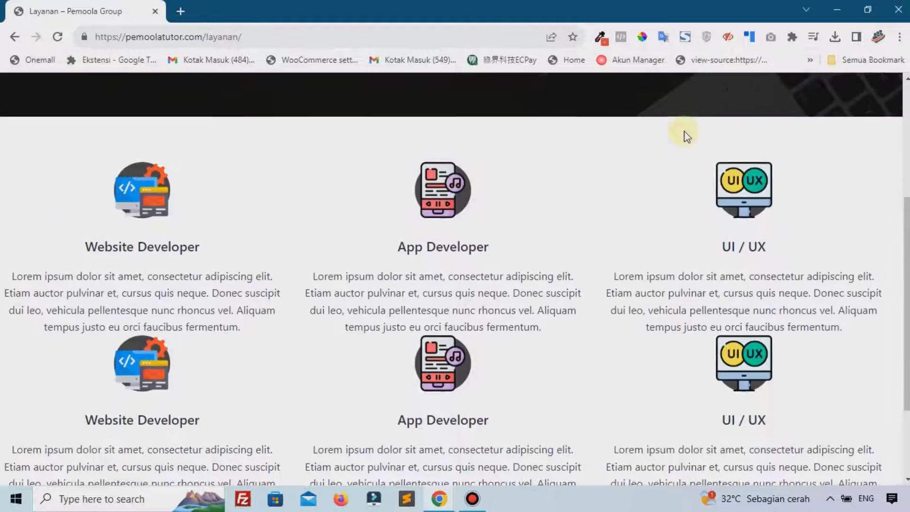
scroll(686, 136, up, 5)
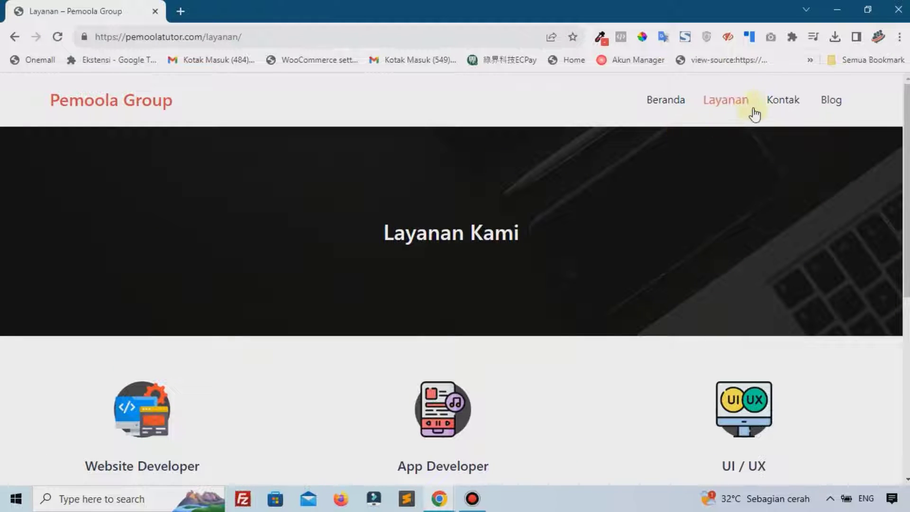
Open the Kontak page and look over its contact details section.
click(774, 100)
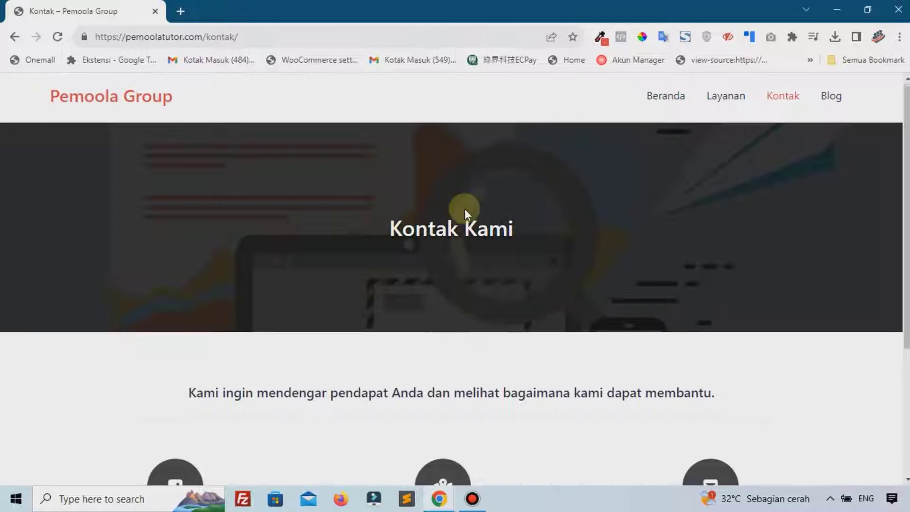
scroll(465, 211, down, 4)
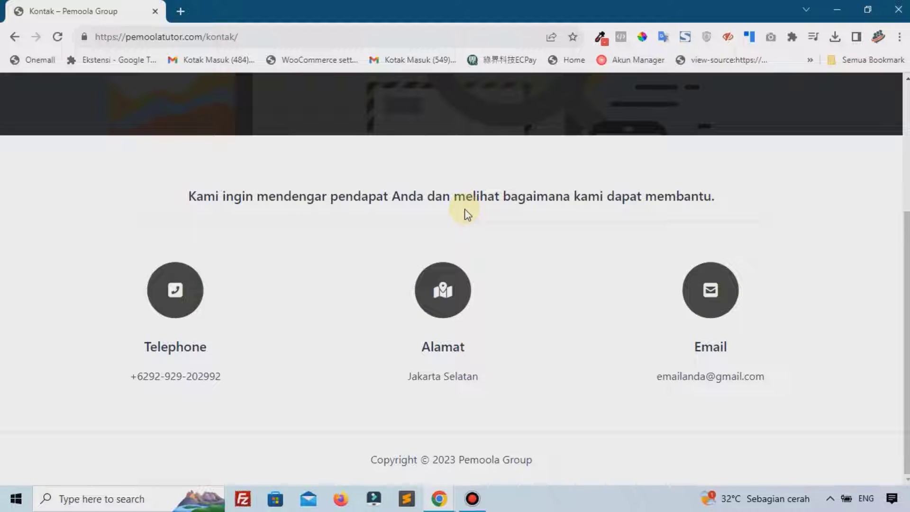
scroll(465, 209, up, 4)
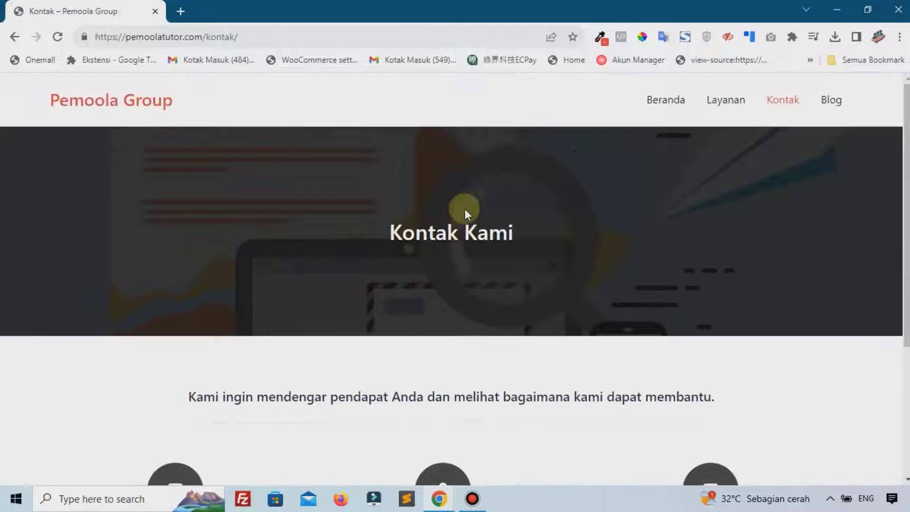
Open the Blog page, look over its posts, and return to the site's home page.
click(832, 106)
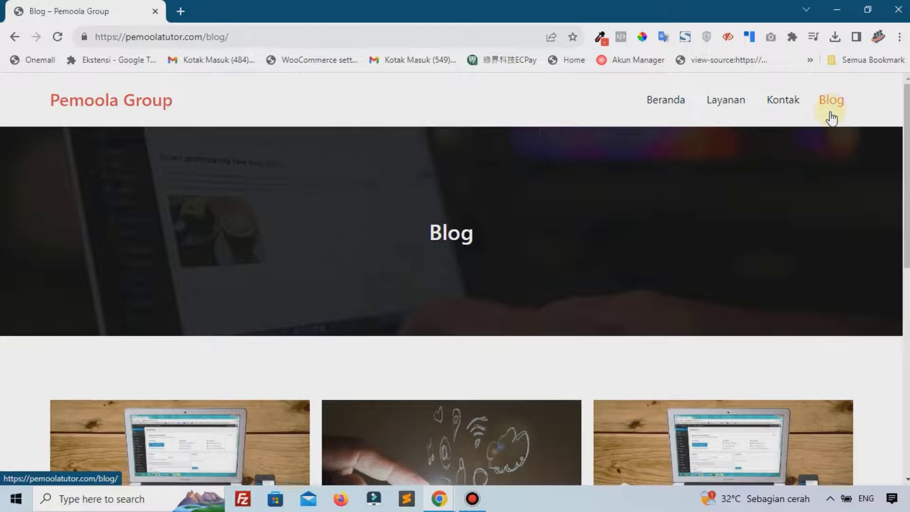
scroll(614, 244, down, 7)
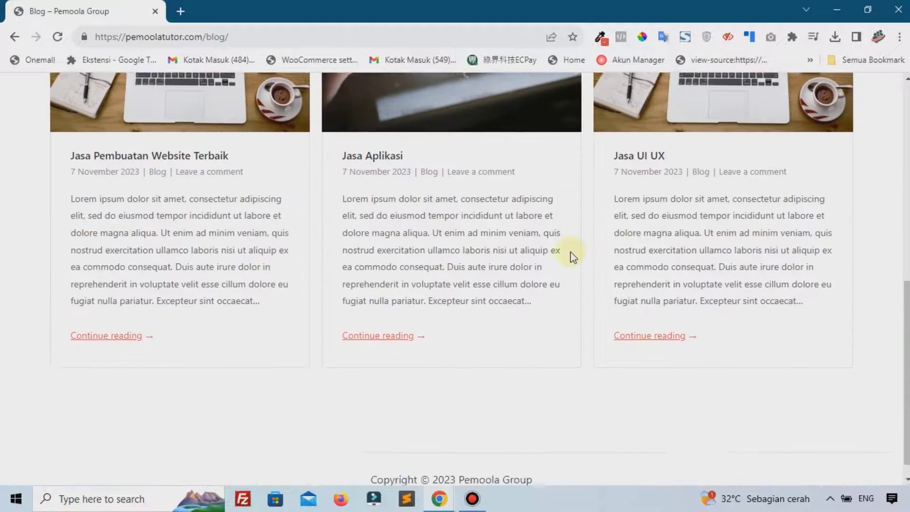
scroll(574, 256, up, 7)
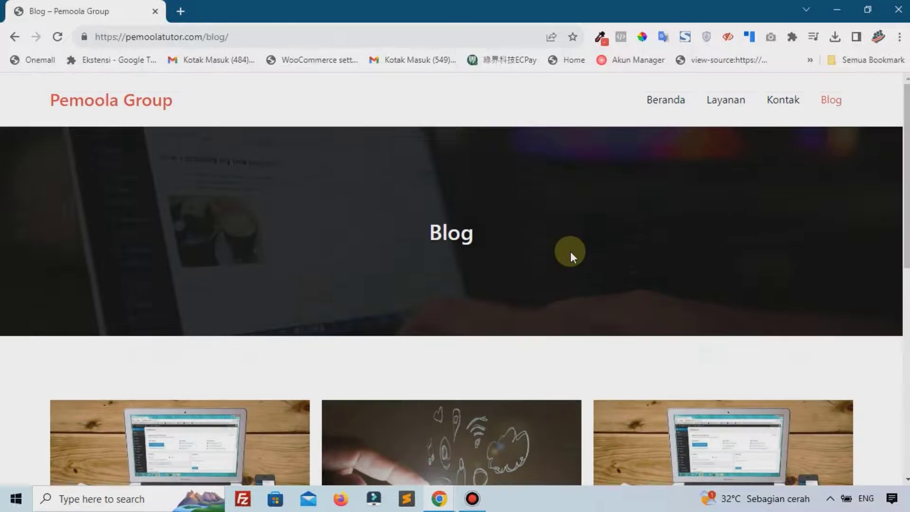
click(150, 109)
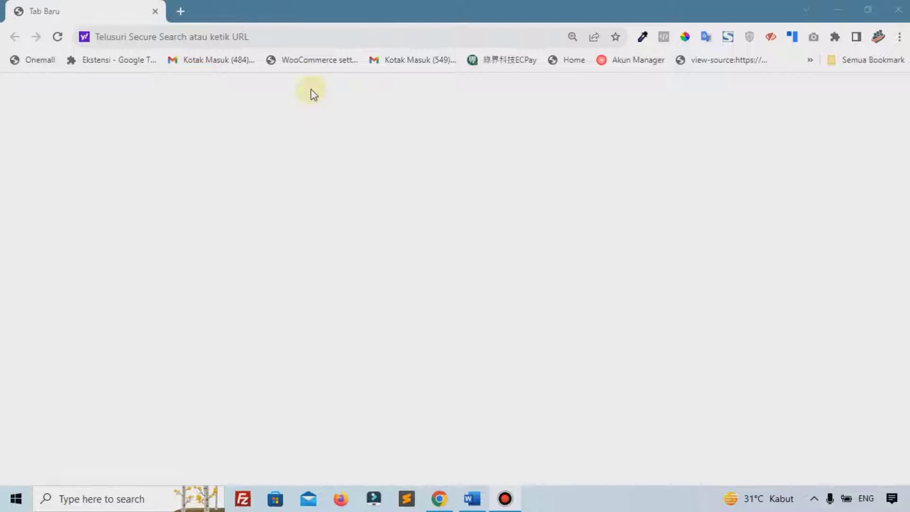
Go to the address pemoola.com/hostingniagahoster in the empty browser tab.
click(290, 34)
text(pem)
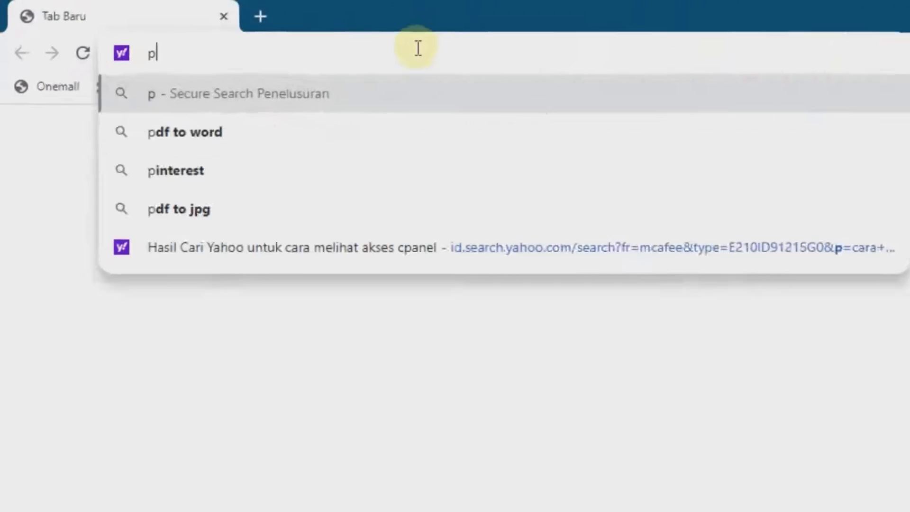
text(oola)
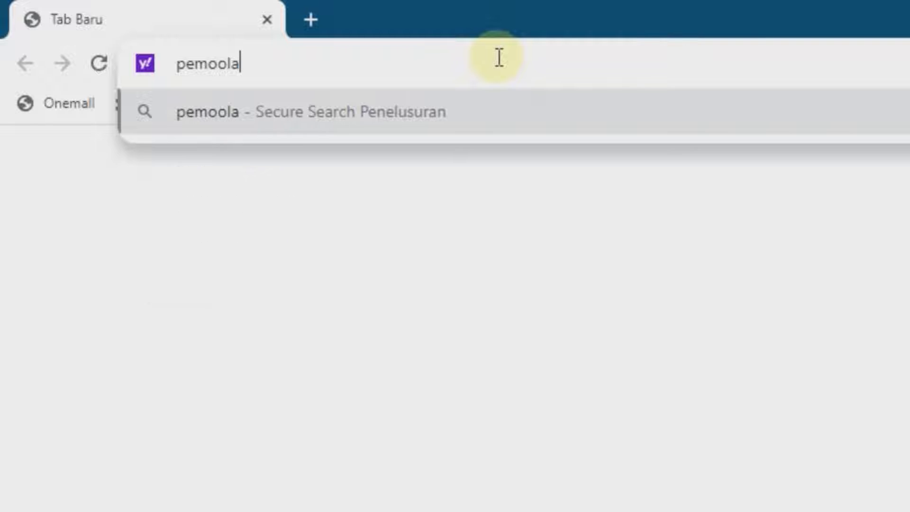
text(.com/hostign)
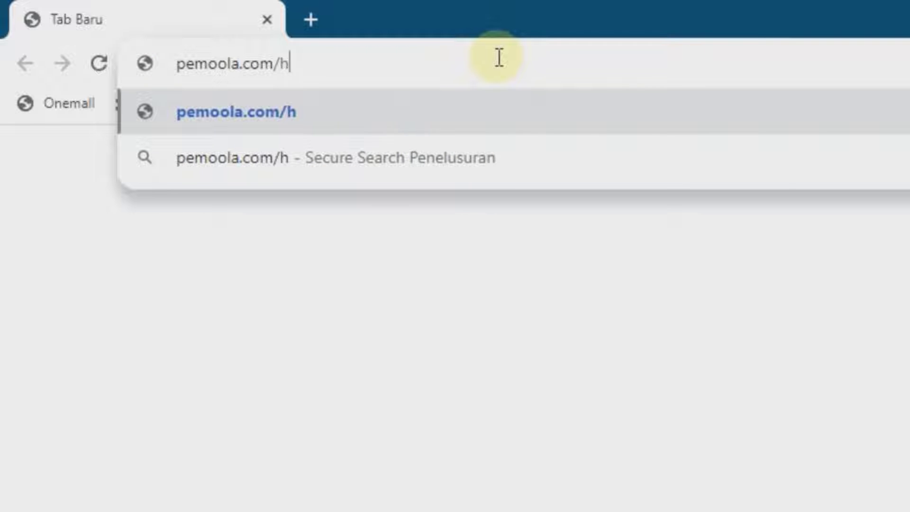
key(BackSpace)
key(BackSpace)
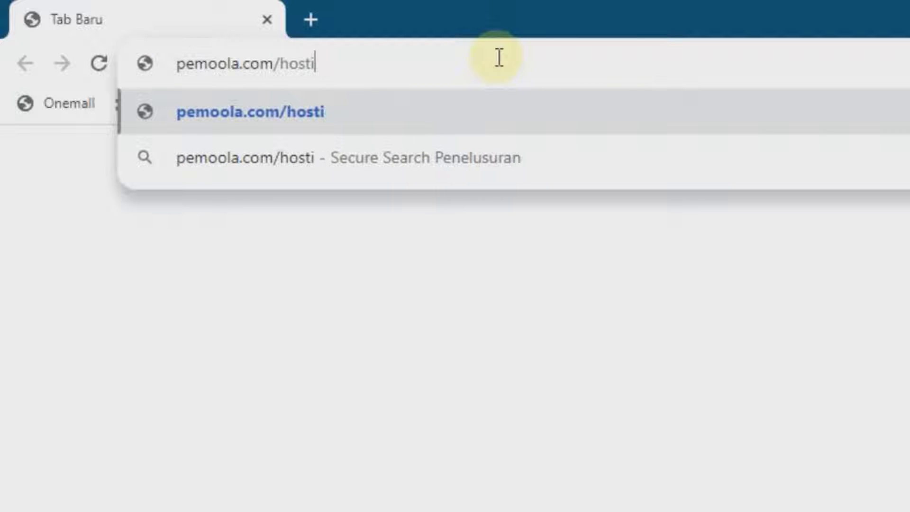
text(ngniagahoste)
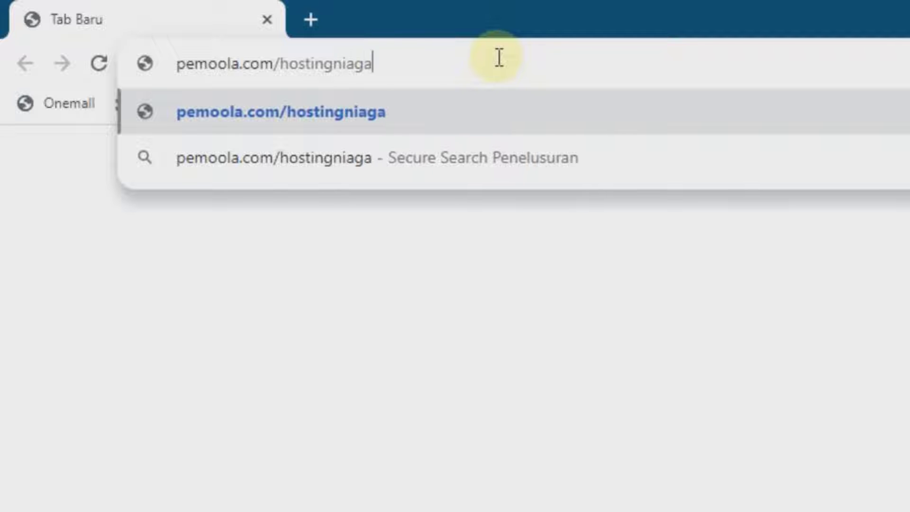
text(r)
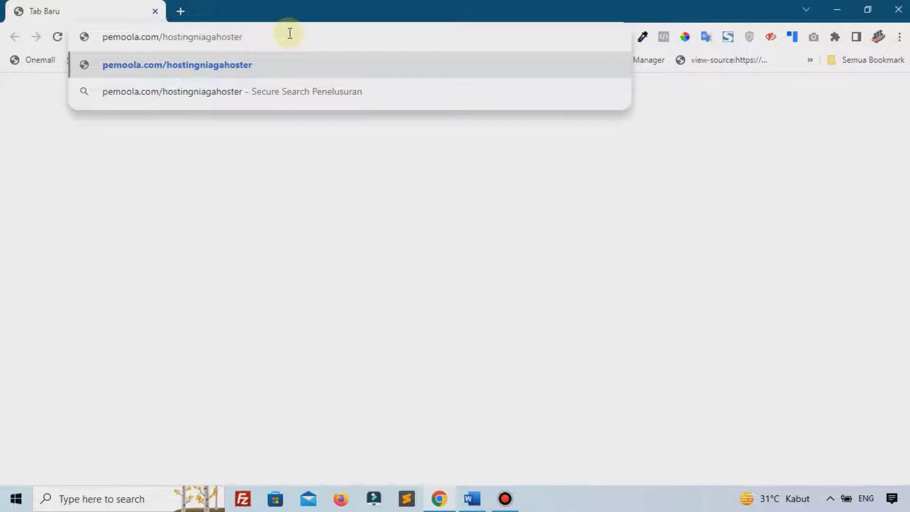
key(Return)
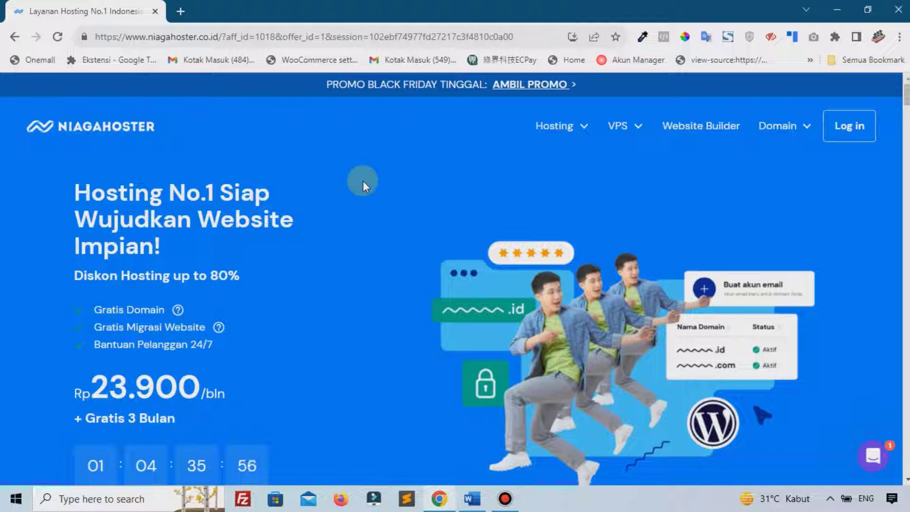
Open Niagahoster's Web Hosting offers and choose the Premium package.
click(559, 132)
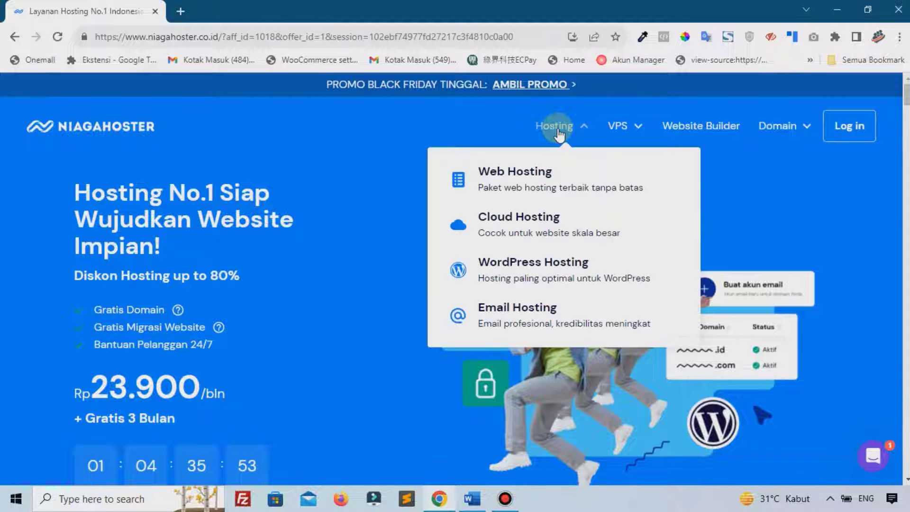
click(525, 177)
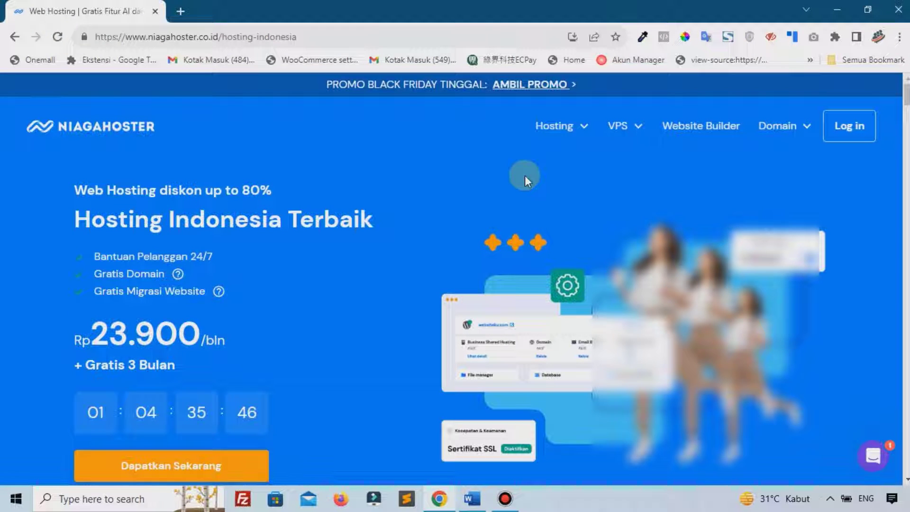
scroll(525, 178, down, 10)
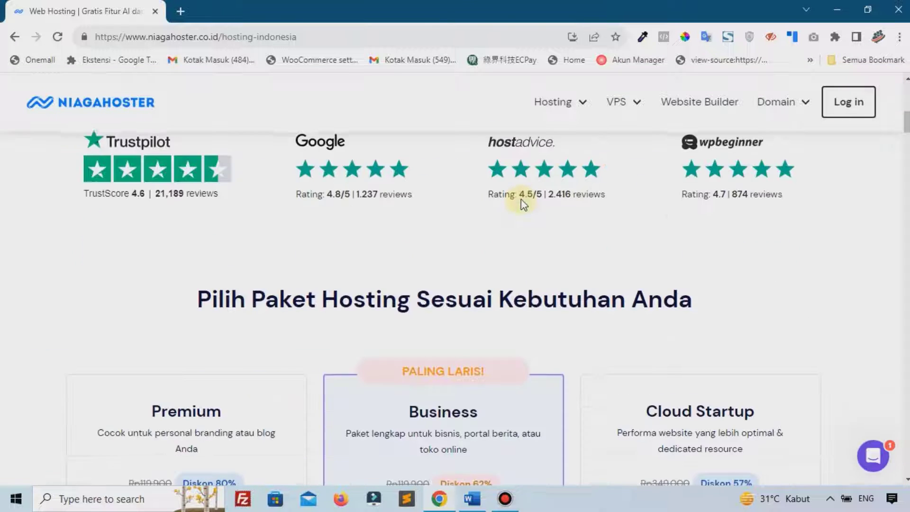
scroll(523, 205, down, 4)
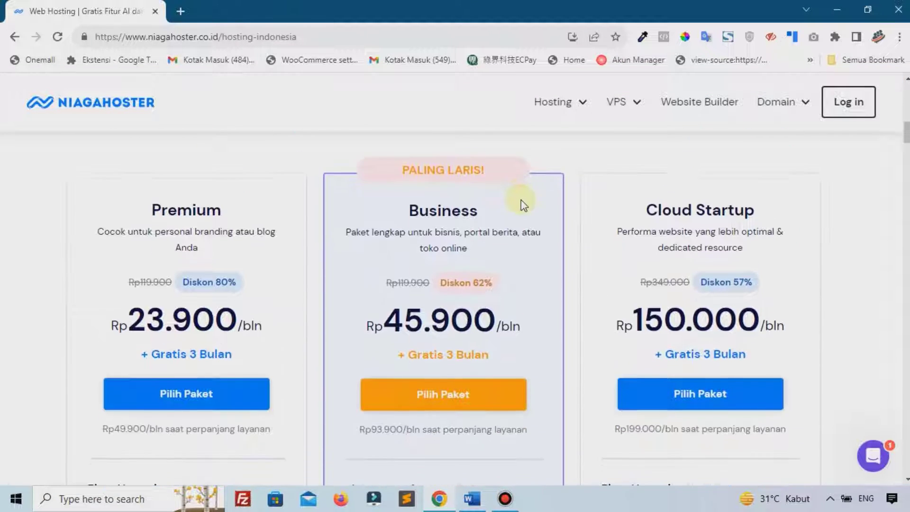
scroll(521, 203, up, 1)
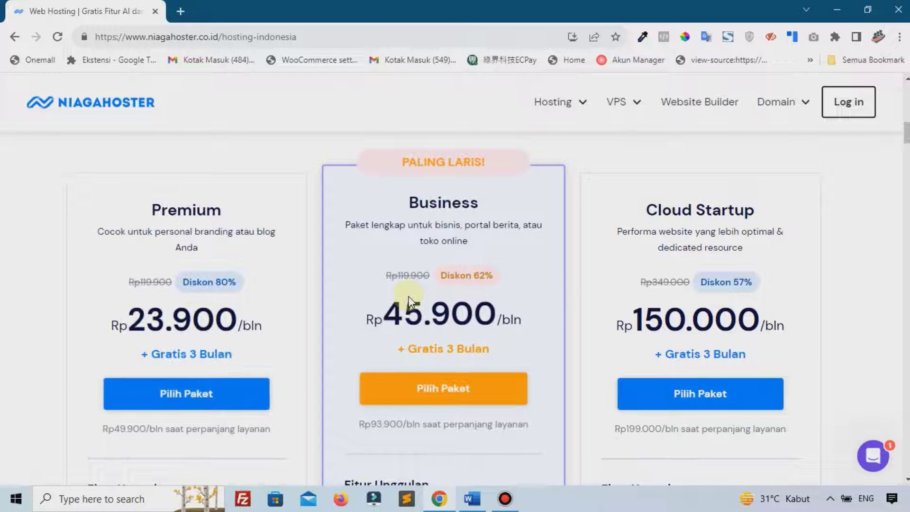
click(204, 389)
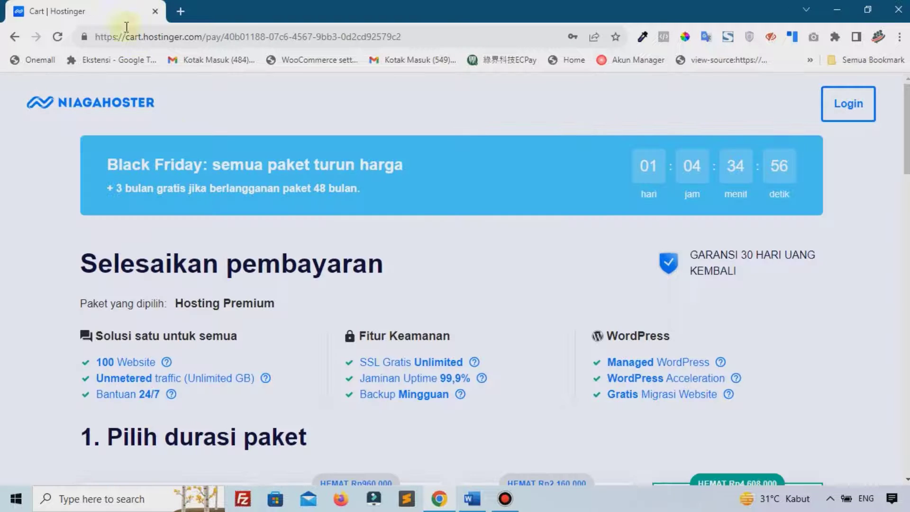
Fill in the account email and password in the Buat akun section of the checkout page.
scroll(290, 238, down, 7)
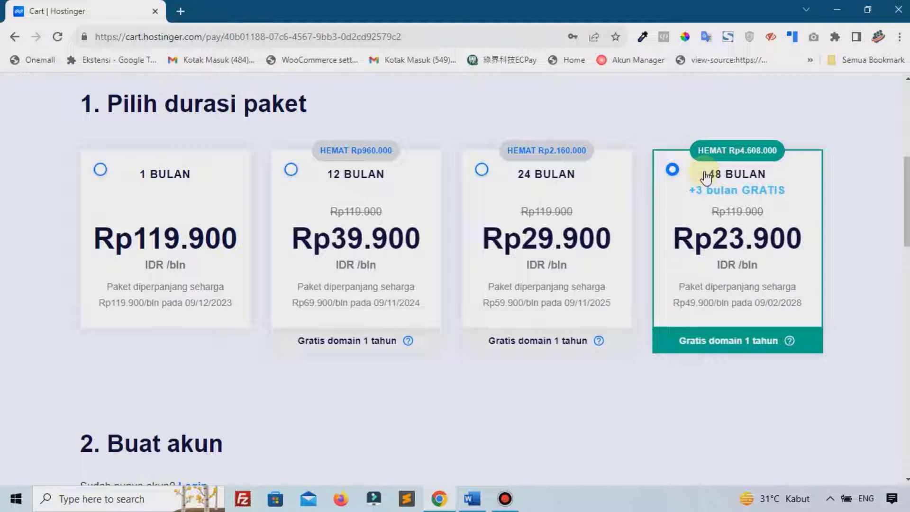
scroll(706, 178, down, 4)
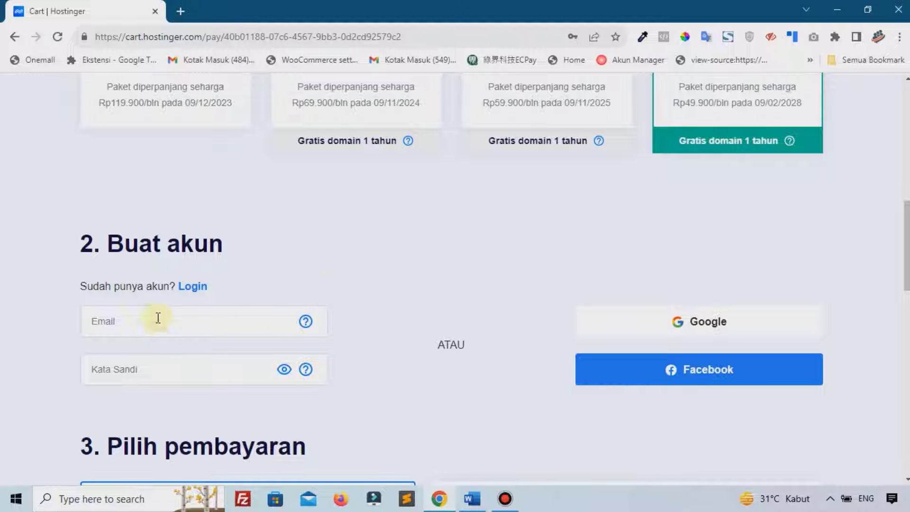
click(127, 325)
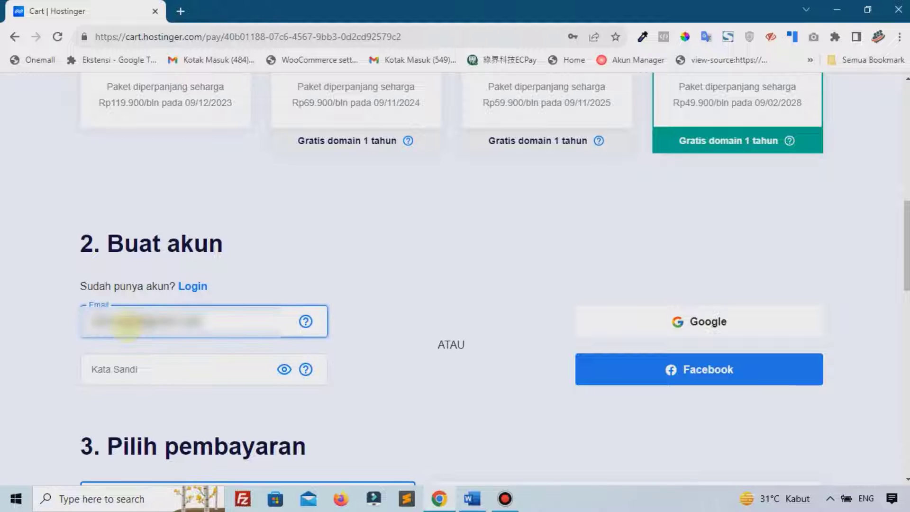
click(141, 364)
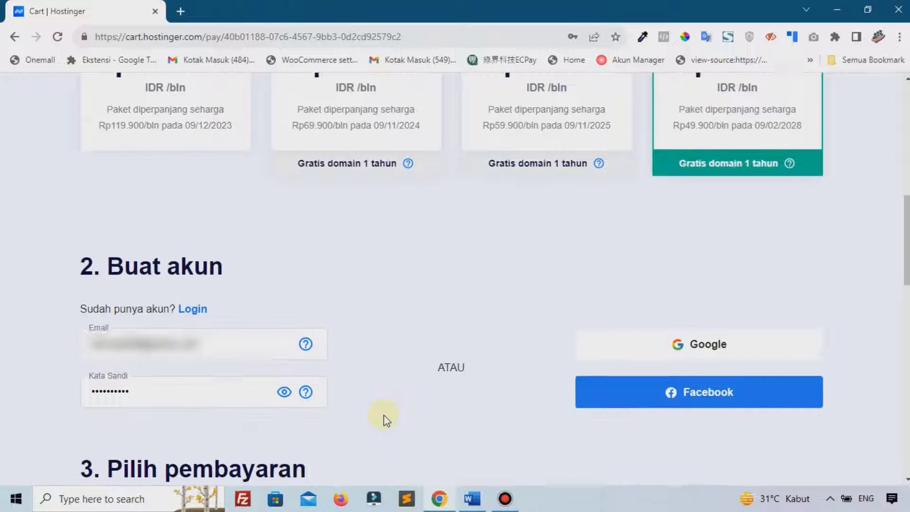
Look through the payment methods in the Pilih pembayaran section and choose QRIS.
scroll(388, 408, down, 1)
scroll(392, 384, down, 3)
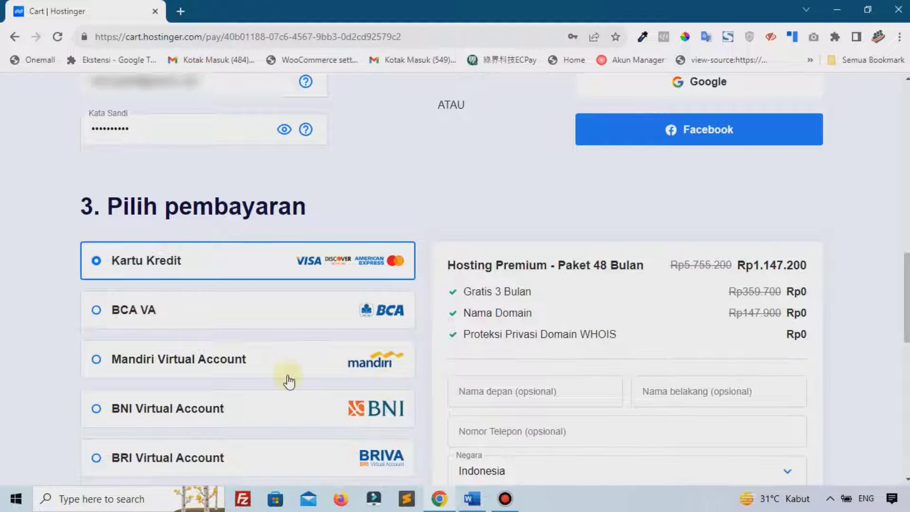
scroll(209, 338, down, 3)
scroll(194, 353, down, 2)
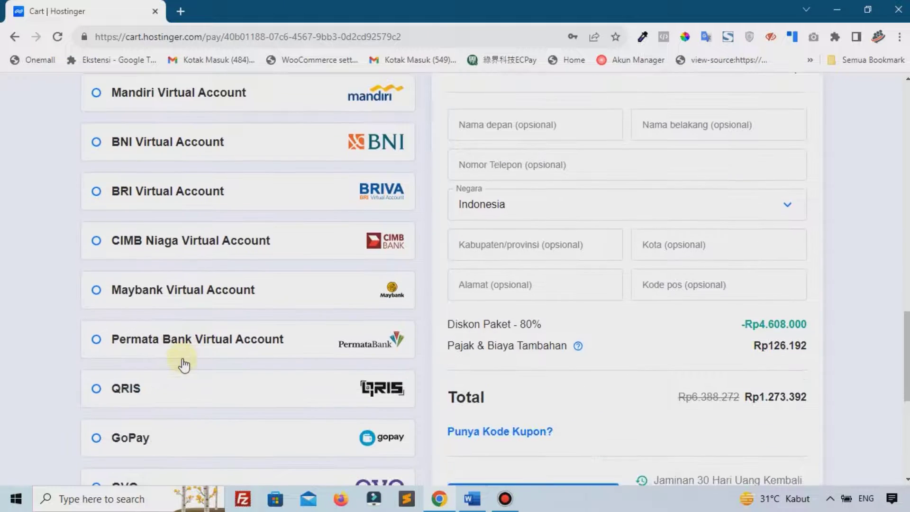
scroll(177, 371, down, 3)
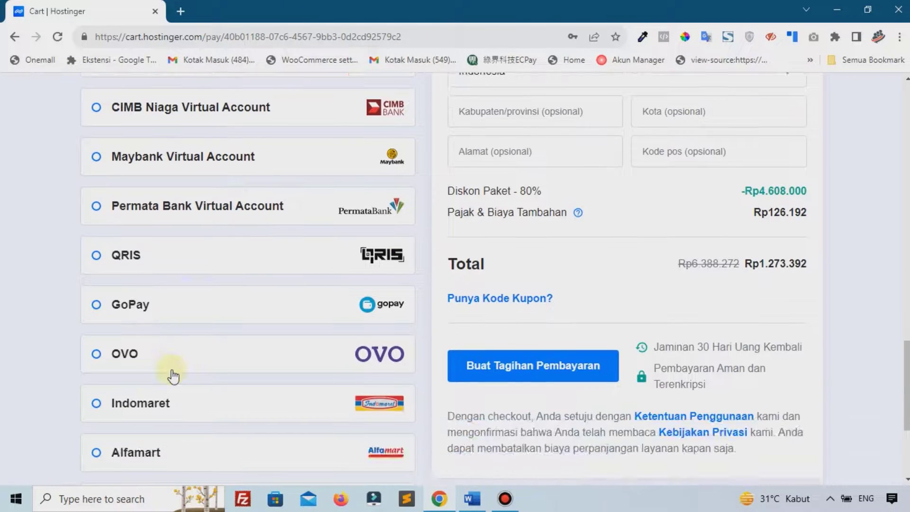
scroll(172, 372, down, 1)
scroll(199, 308, up, 1)
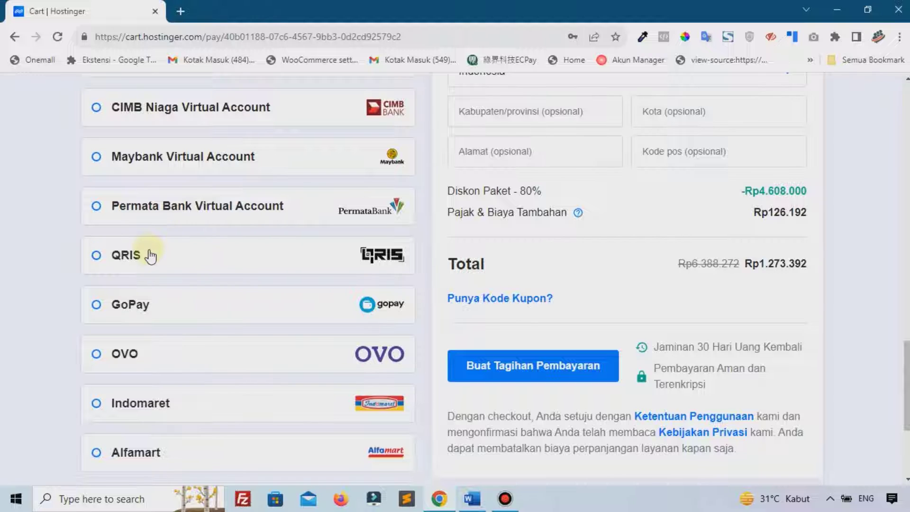
scroll(138, 386, down, 3)
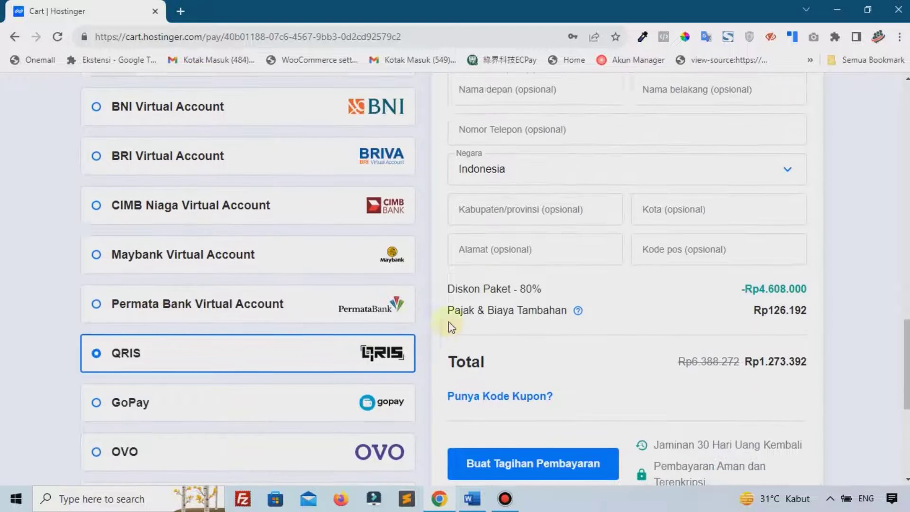
Apply the coupon code PEMOOLA to the hosting order, leaving the optional billing details empty.
scroll(571, 276, up, 1)
scroll(571, 276, up, 2)
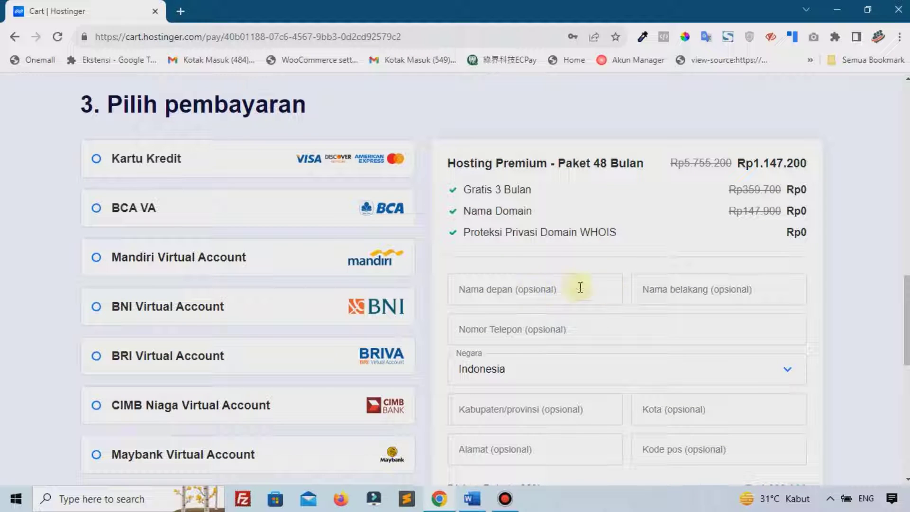
scroll(559, 331, down, 2)
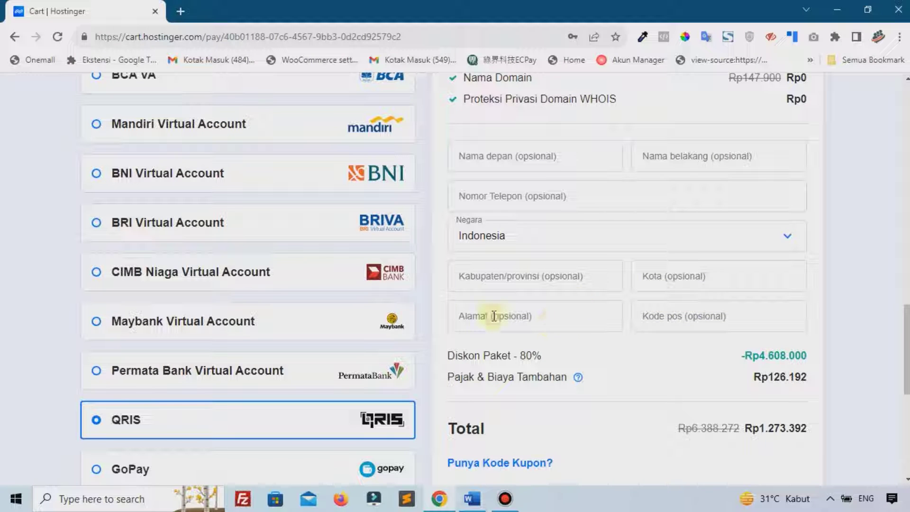
scroll(659, 279, down, 2)
scroll(661, 282, down, 1)
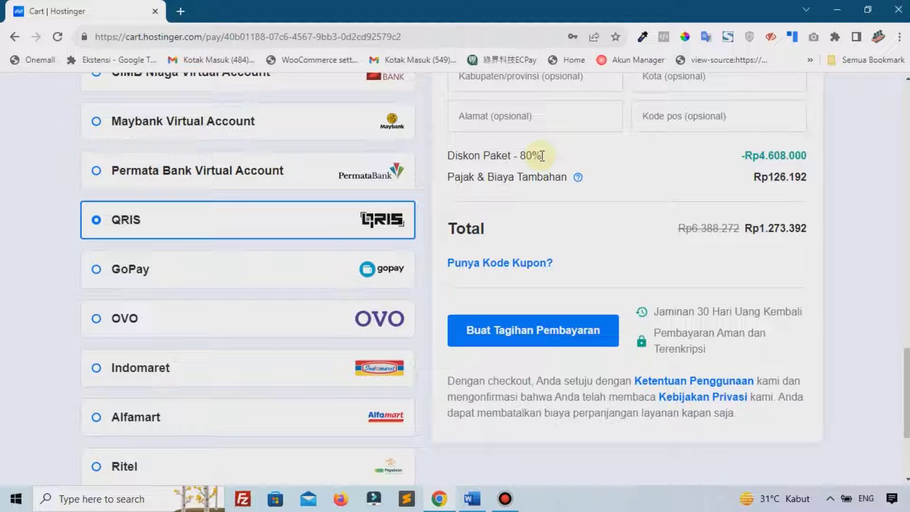
click(515, 264)
click(520, 304)
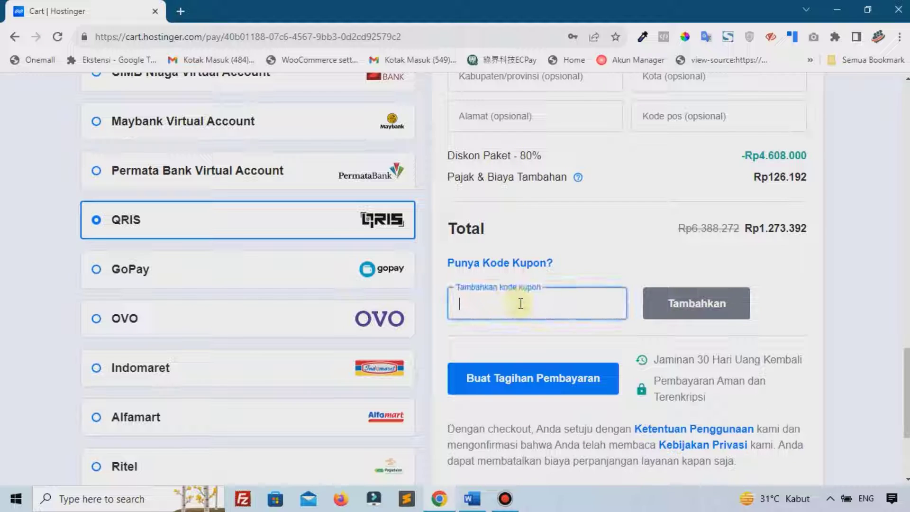
text(PE)
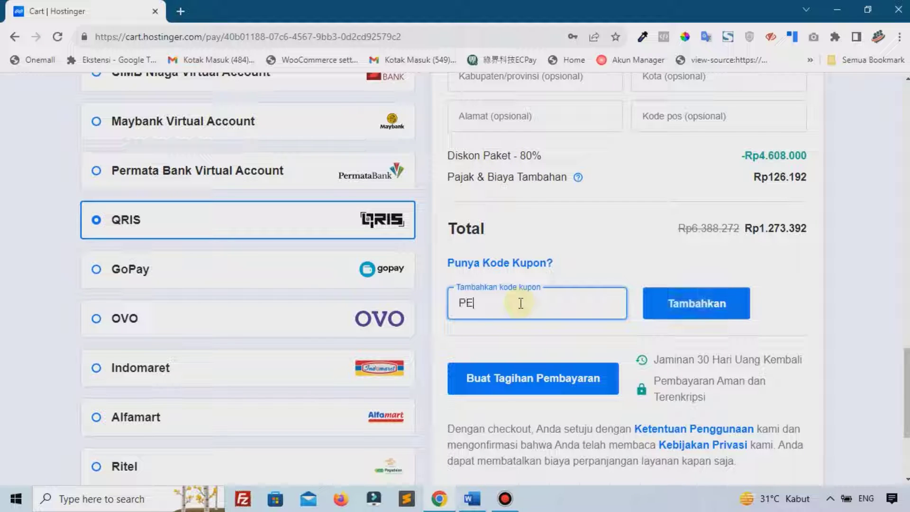
key(BackSpace)
key(BackSpace)
text(PEMOOLA)
click(715, 306)
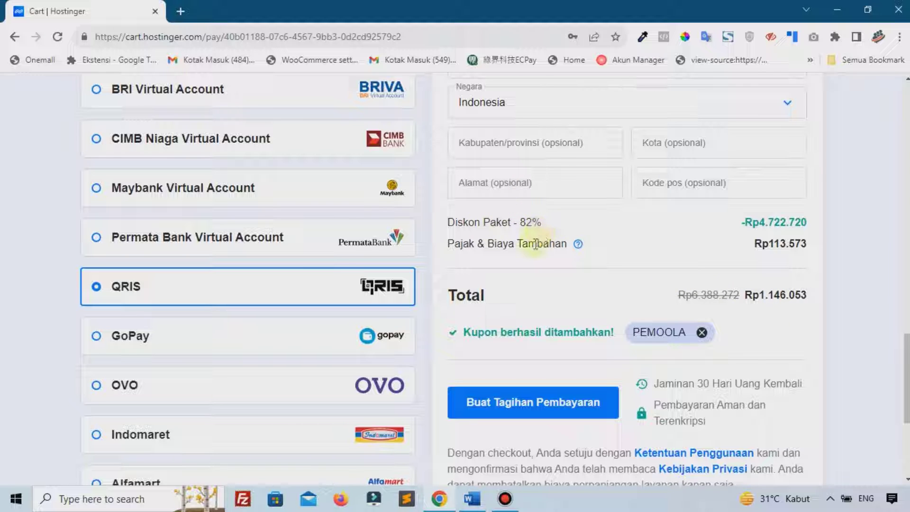
Submit the order to generate the QRIS payment bill.
scroll(553, 282, down, 1)
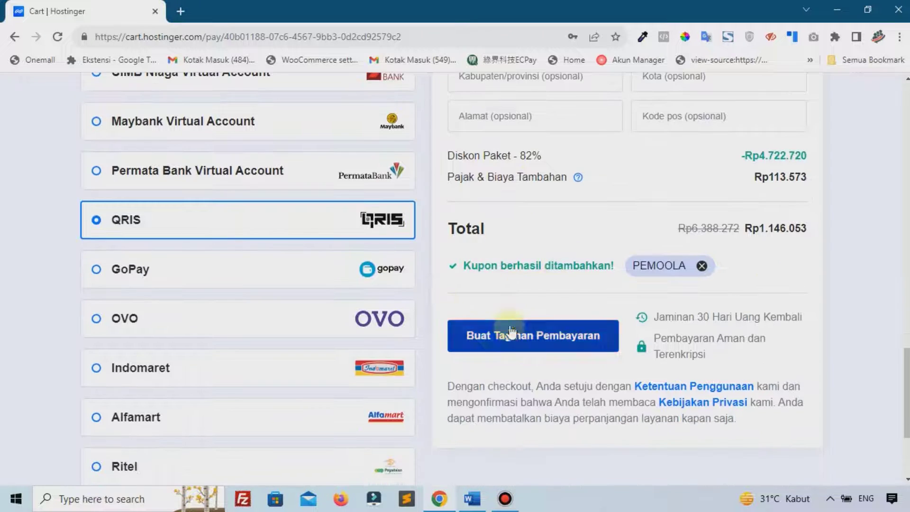
click(472, 333)
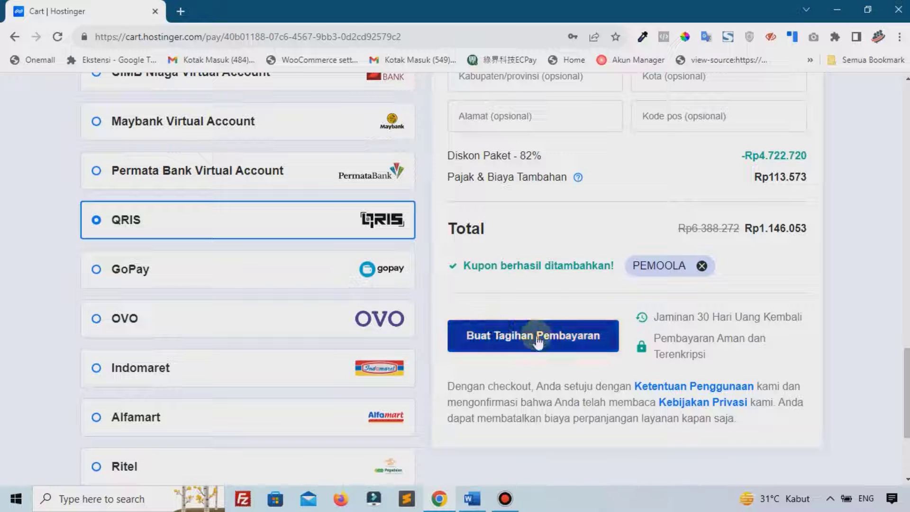
click(532, 342)
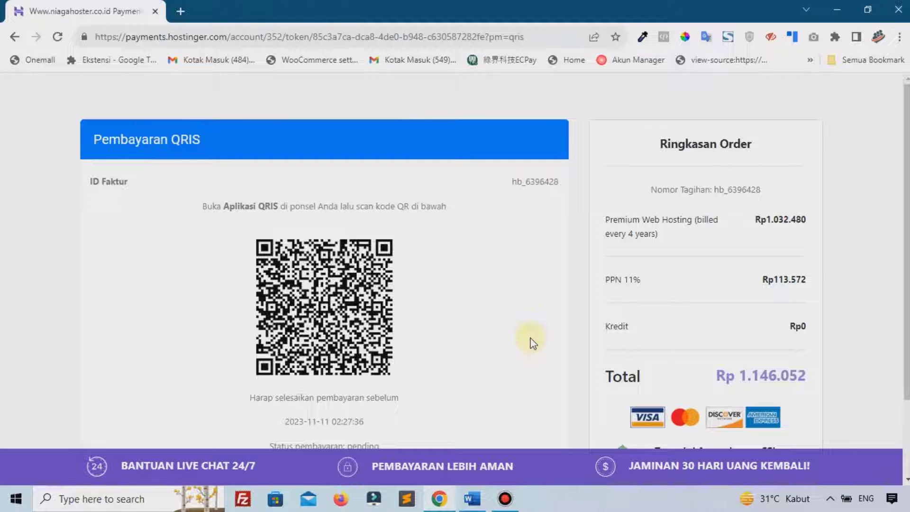
Examine the QRIS payment page, including its QR code, payment deadline, hosting period and order summary.
scroll(498, 332, down, 3)
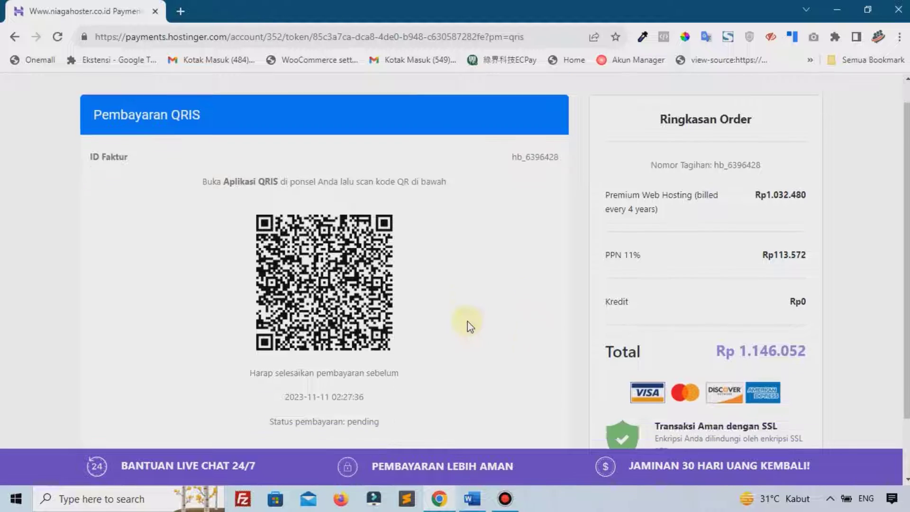
scroll(467, 304, up, 2)
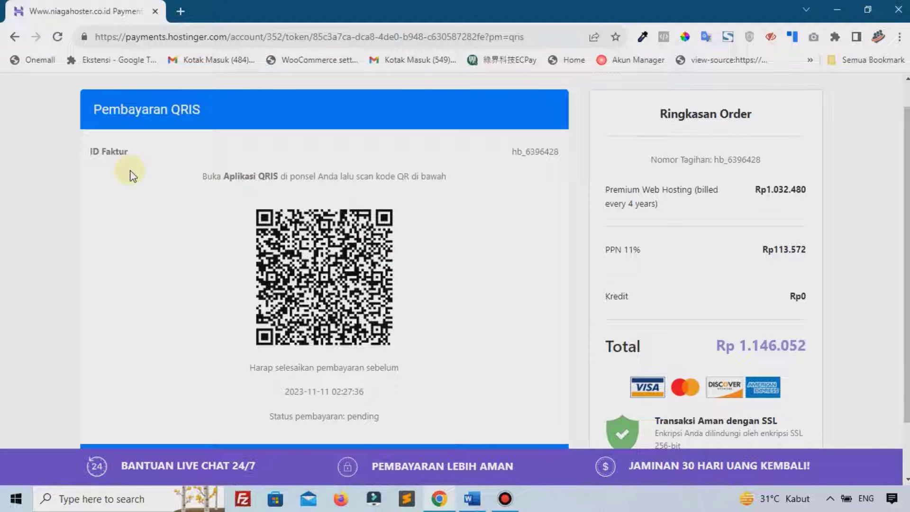
scroll(702, 287, down, 2)
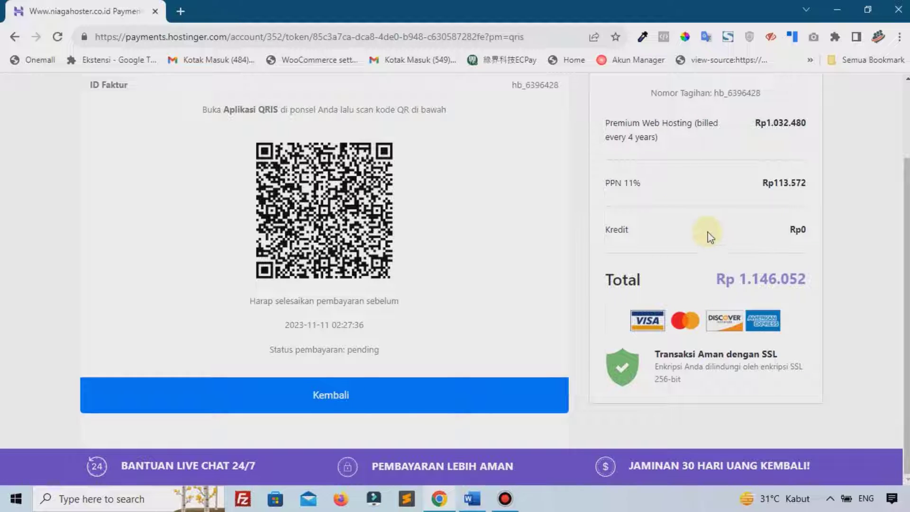
scroll(705, 238, up, 2)
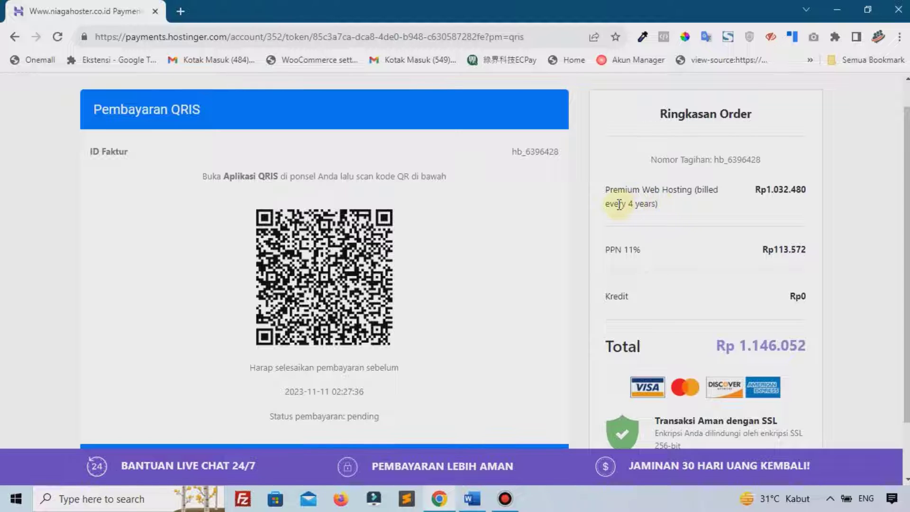
drag(619, 205, 658, 204)
click(686, 206)
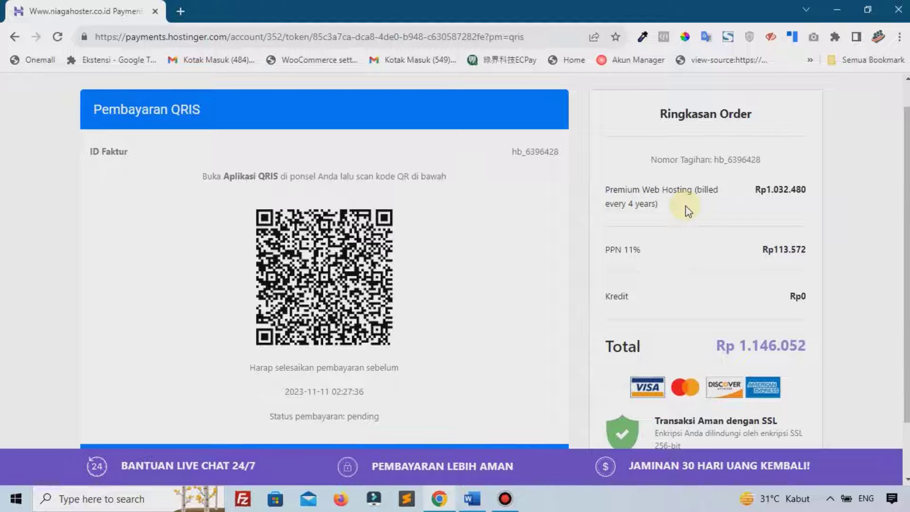
scroll(685, 206, down, 2)
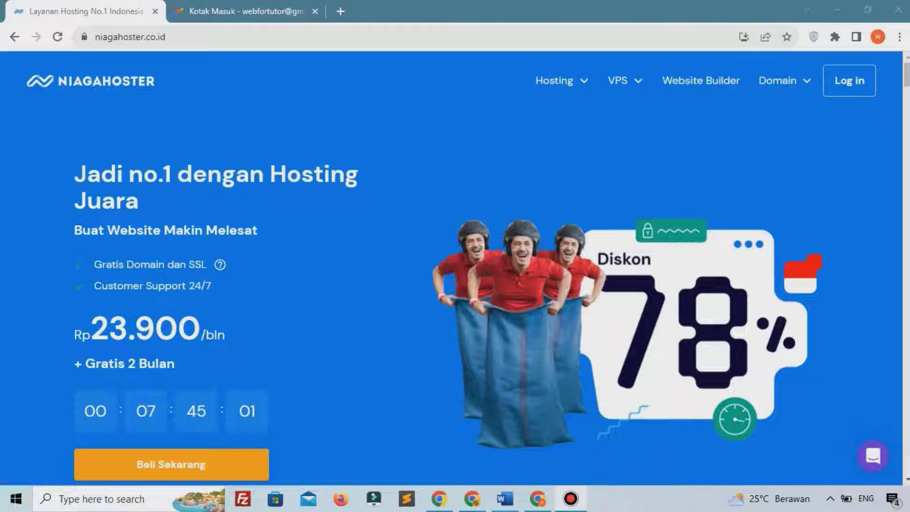
From Niagahoster's login page, request a password reset link for the account's email address.
click(849, 82)
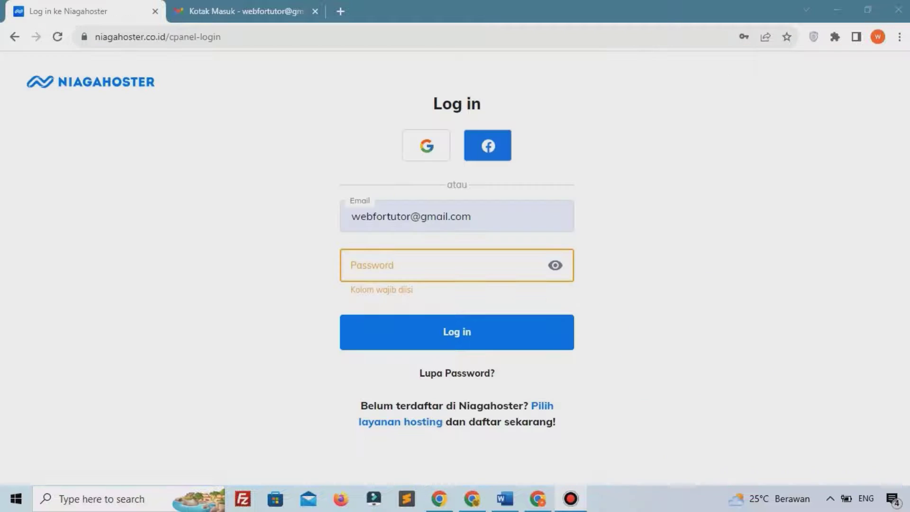
click(437, 380)
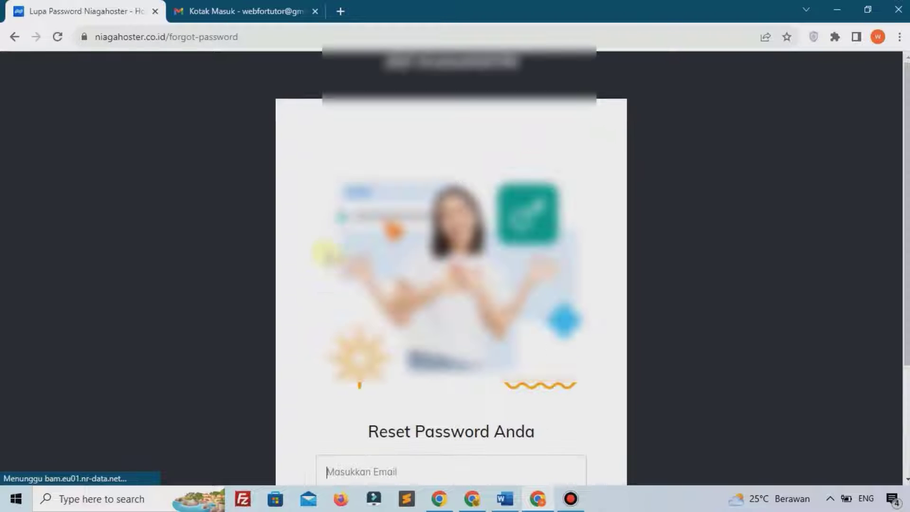
scroll(451, 339, down, 3)
click(374, 316)
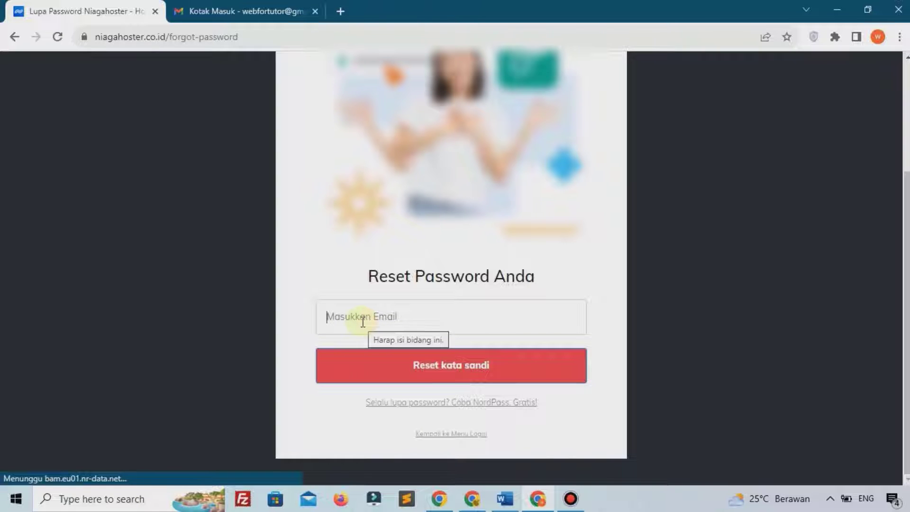
key(Down)
key(Return)
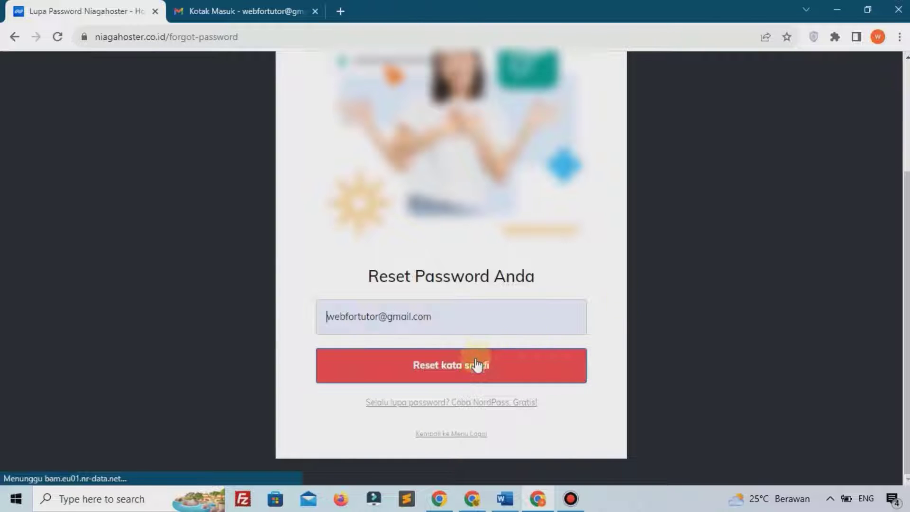
click(449, 363)
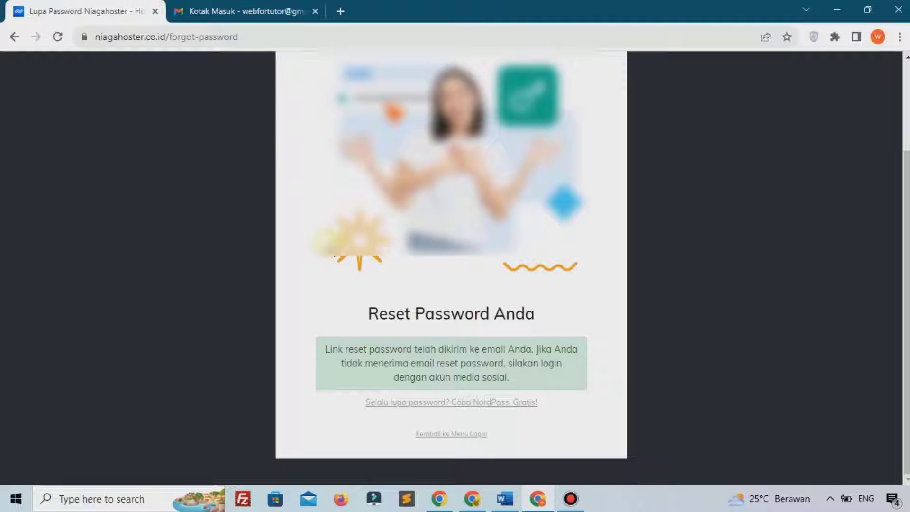
Switch to the Gmail inbox, open Niagahoster's Ubah password email and follow its password change link.
click(207, 7)
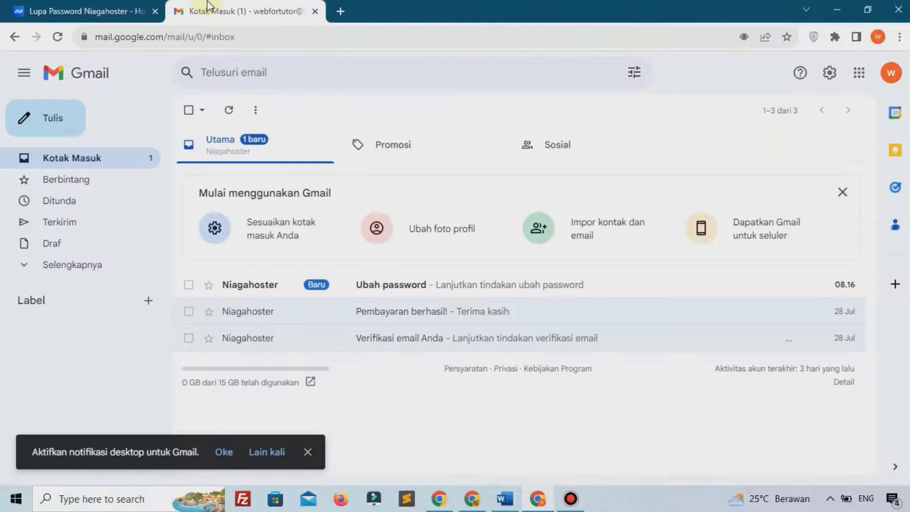
click(419, 286)
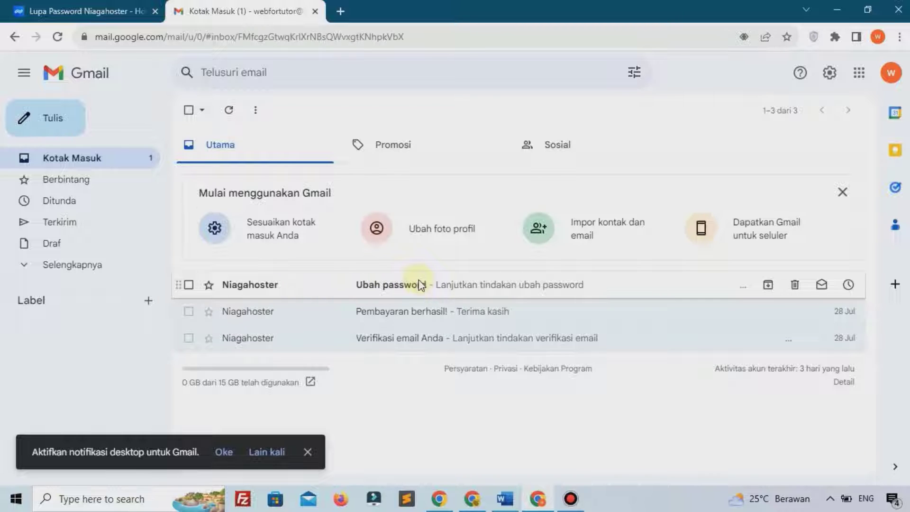
scroll(416, 278, down, 3)
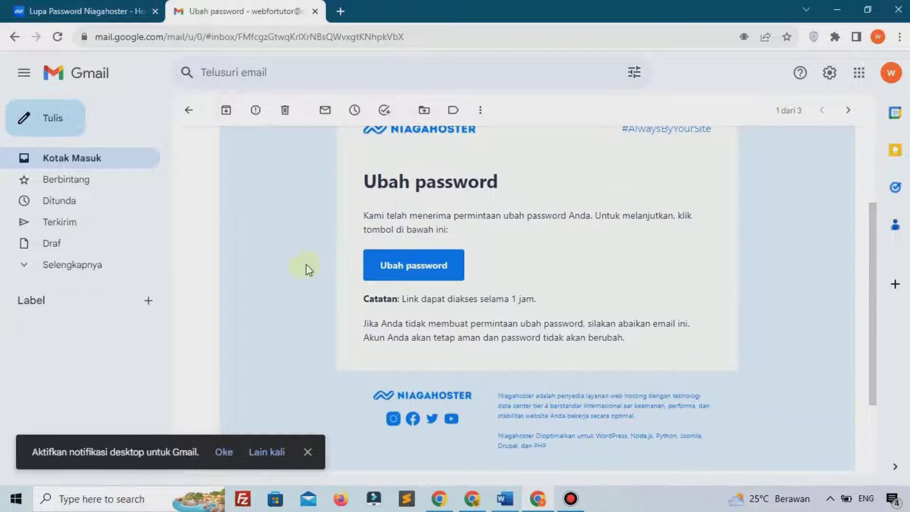
click(401, 275)
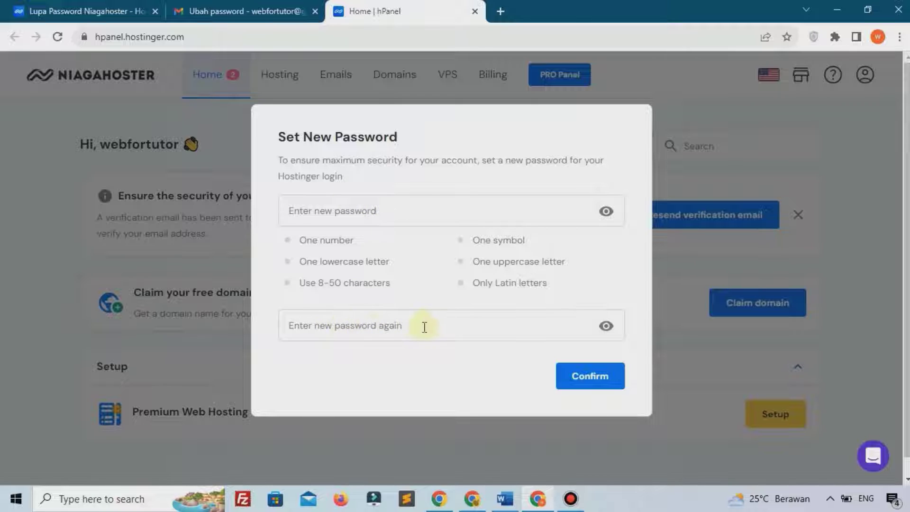
Enter and repeat the new account password, confirm it, and skip the welcome video.
click(374, 214)
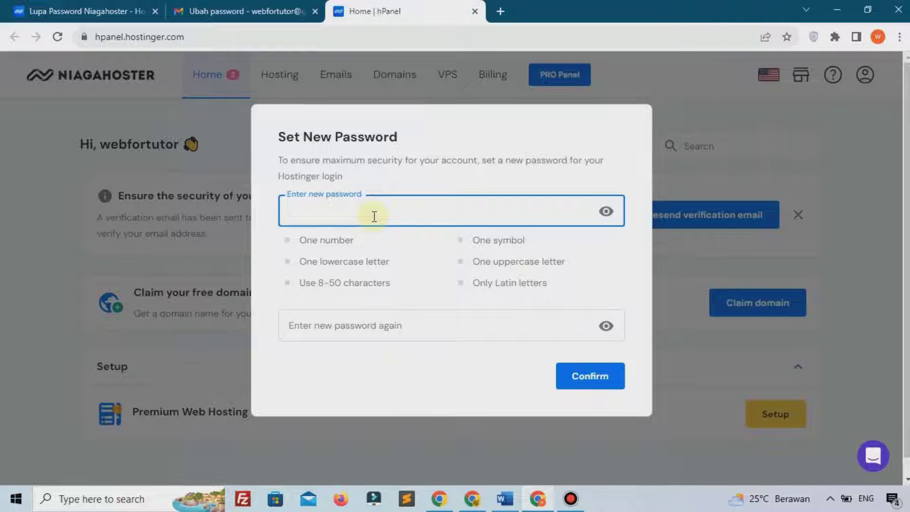
key(ctrl+v)
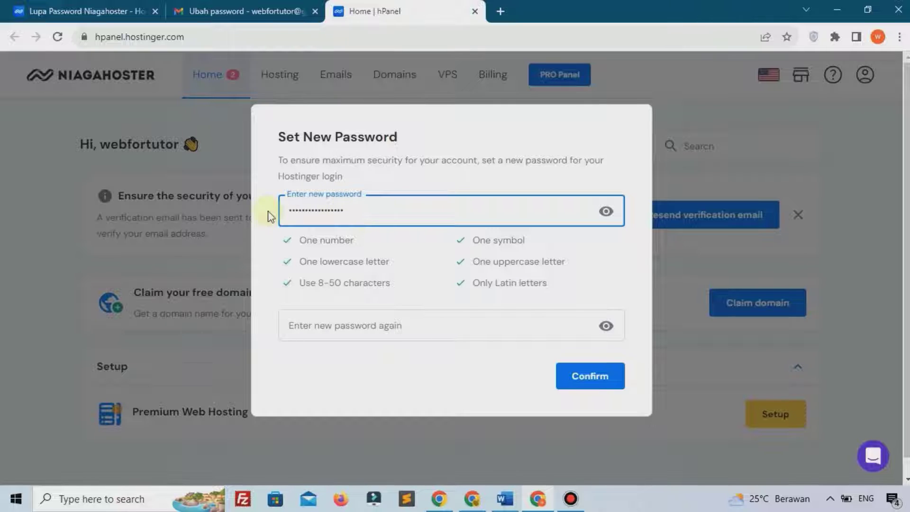
click(290, 208)
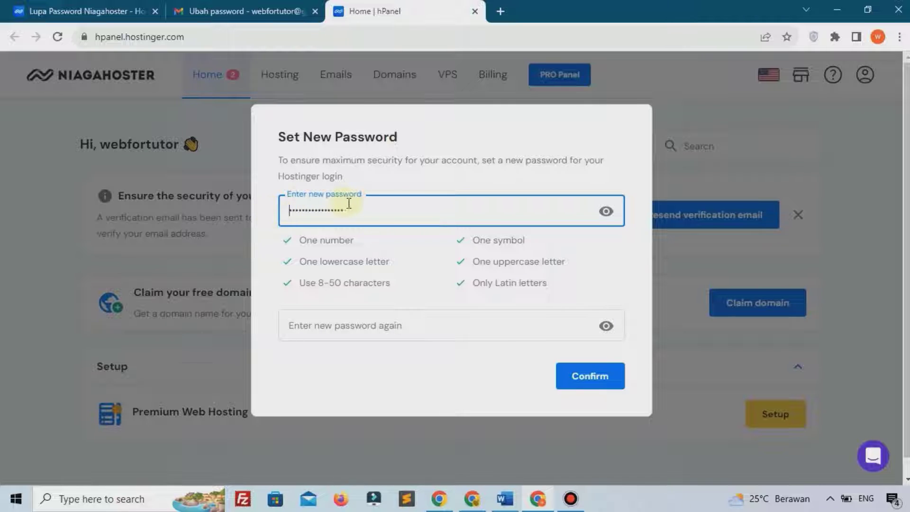
click(320, 325)
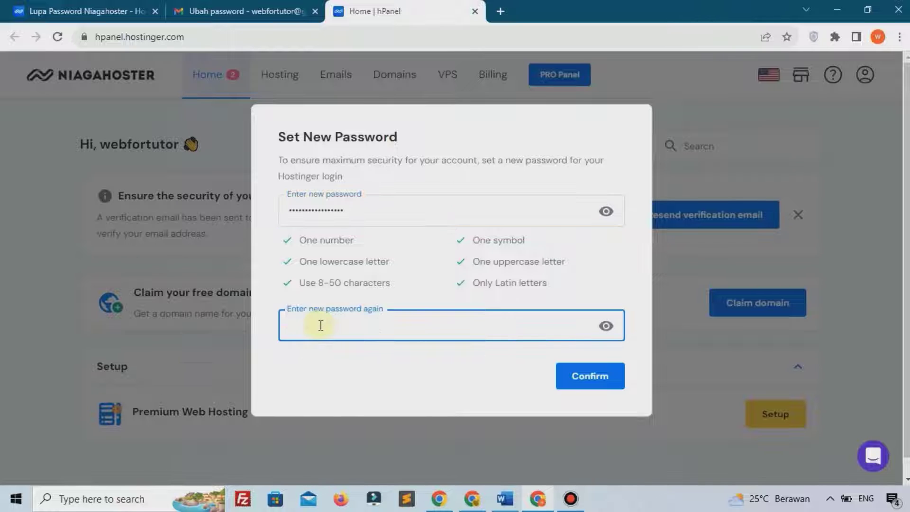
key(ctrl+v)
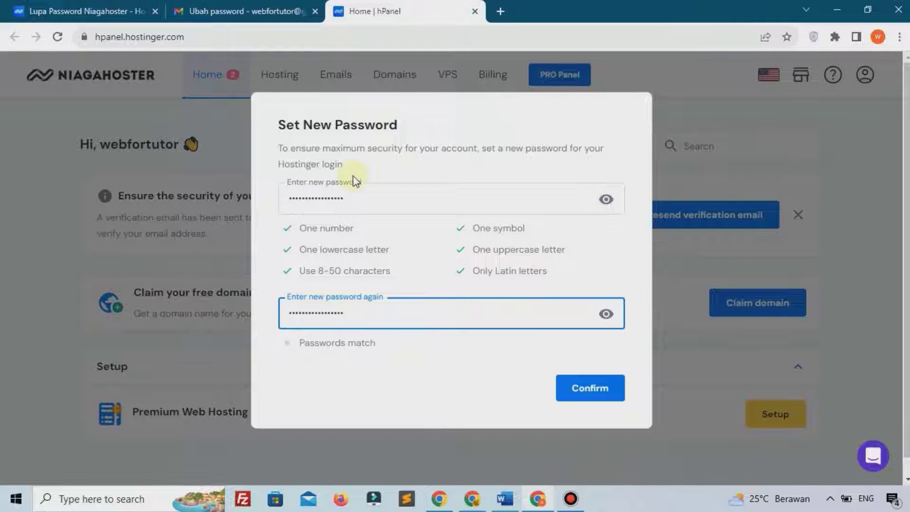
click(456, 374)
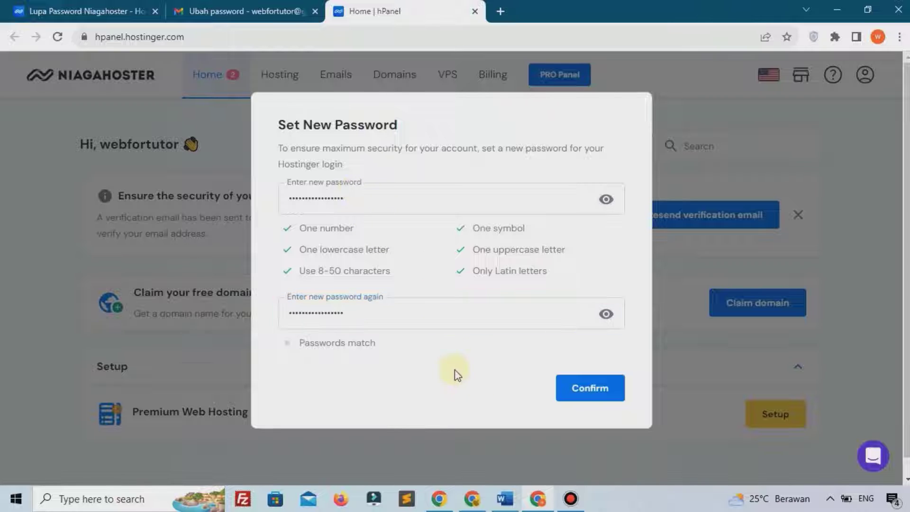
click(575, 392)
click(572, 390)
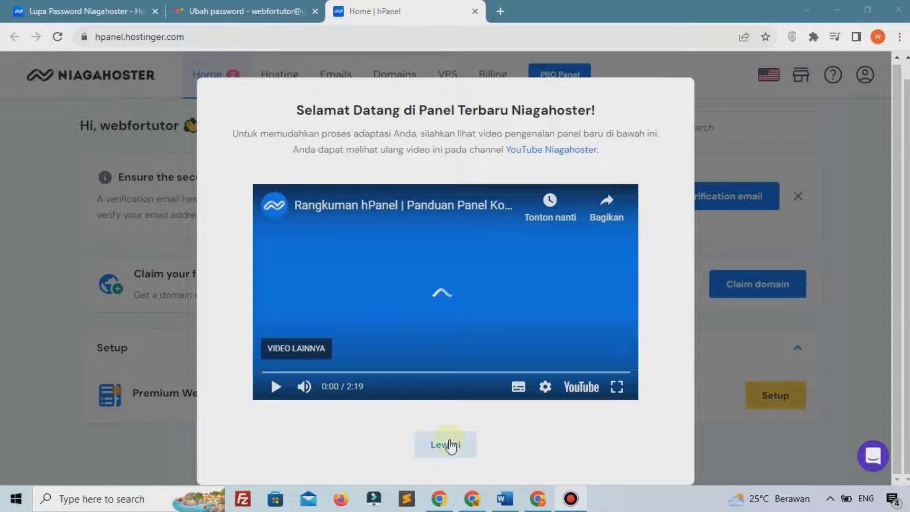
click(450, 445)
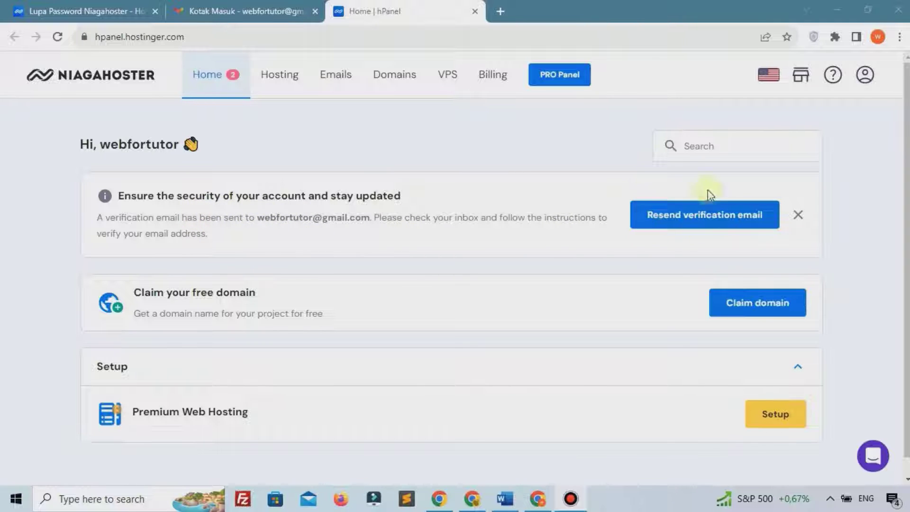
Resend the account verification email and verify the address through Niagahoster's Verifikasi email Anda message in the Gmail inbox.
click(695, 217)
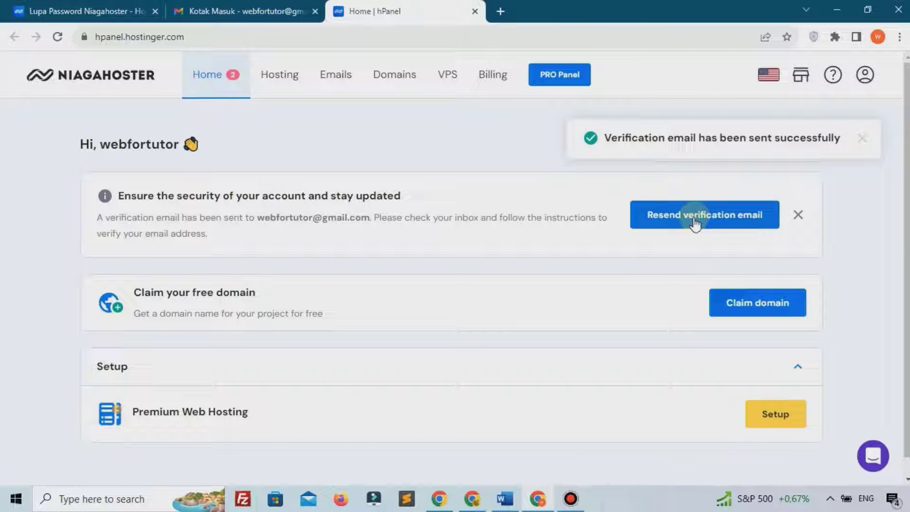
click(262, 7)
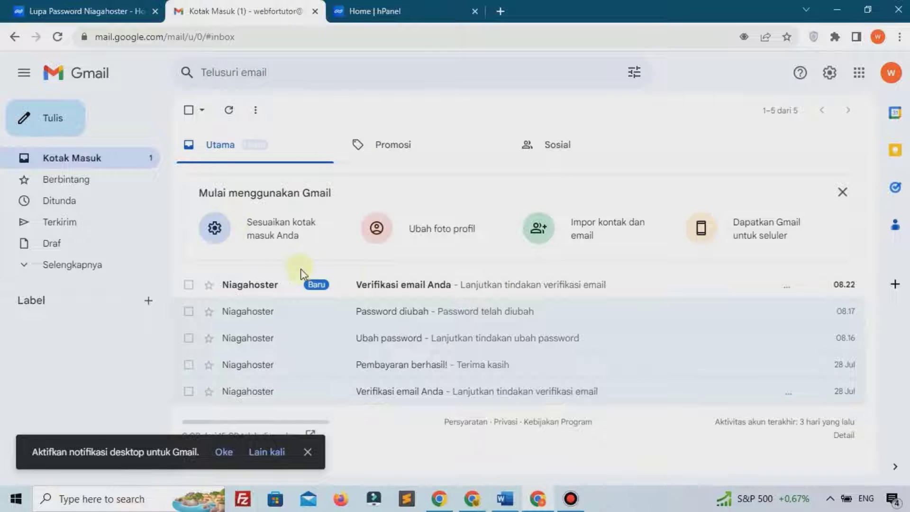
click(417, 285)
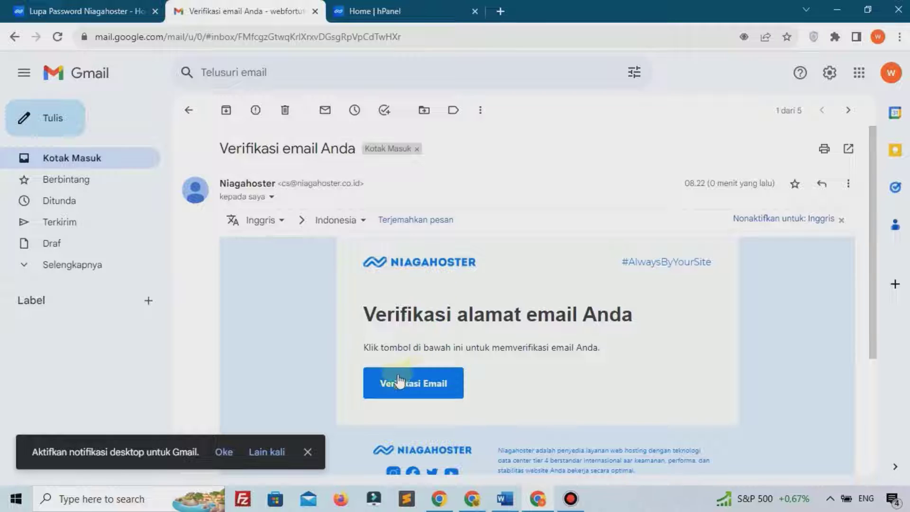
click(413, 384)
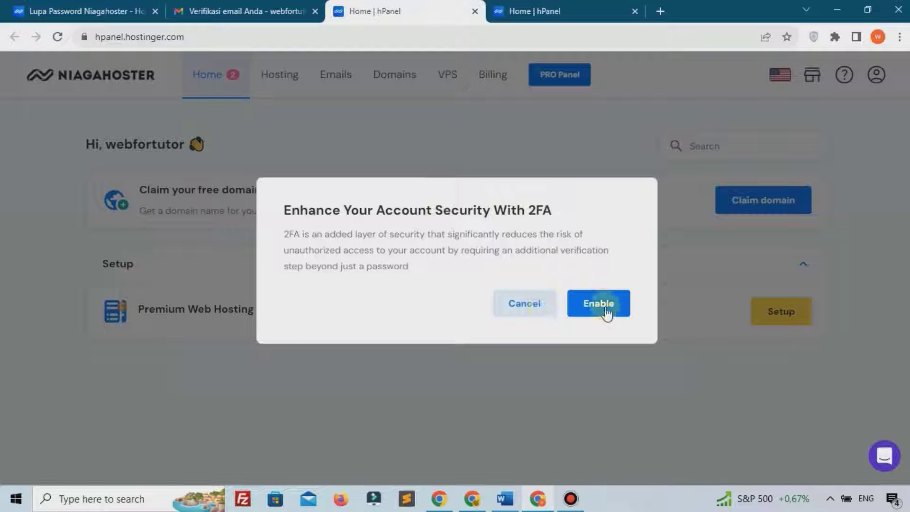
Decline enabling 2FA and close the duplicate hPanel browser tab.
click(525, 309)
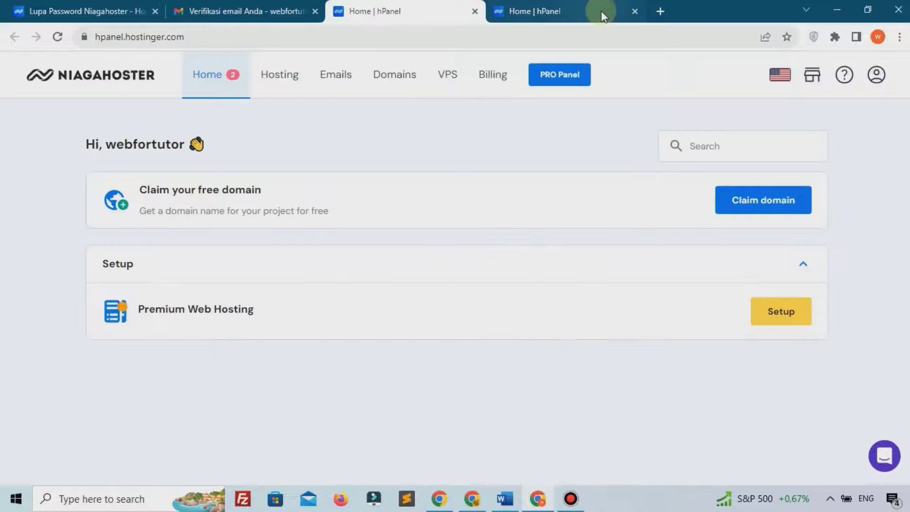
click(635, 11)
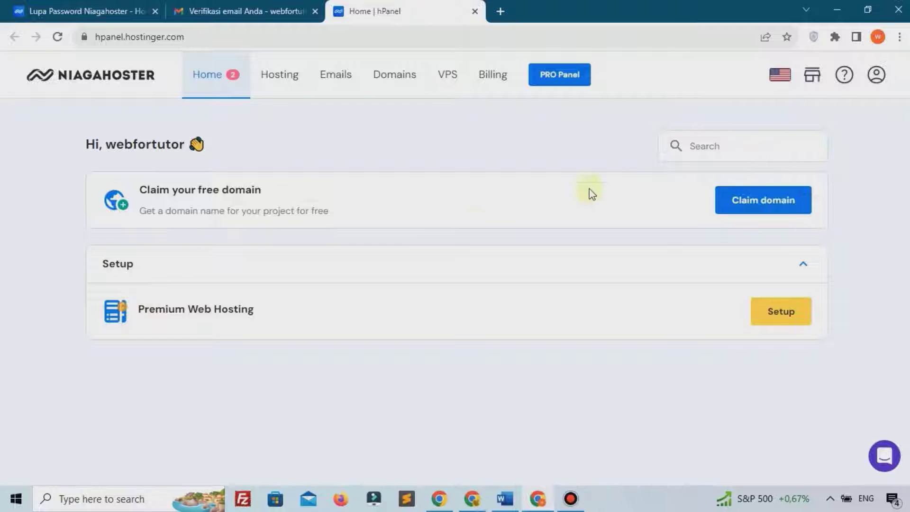
Start claiming the free domain and check the availability of pemoolatutor with the .com extension.
click(763, 205)
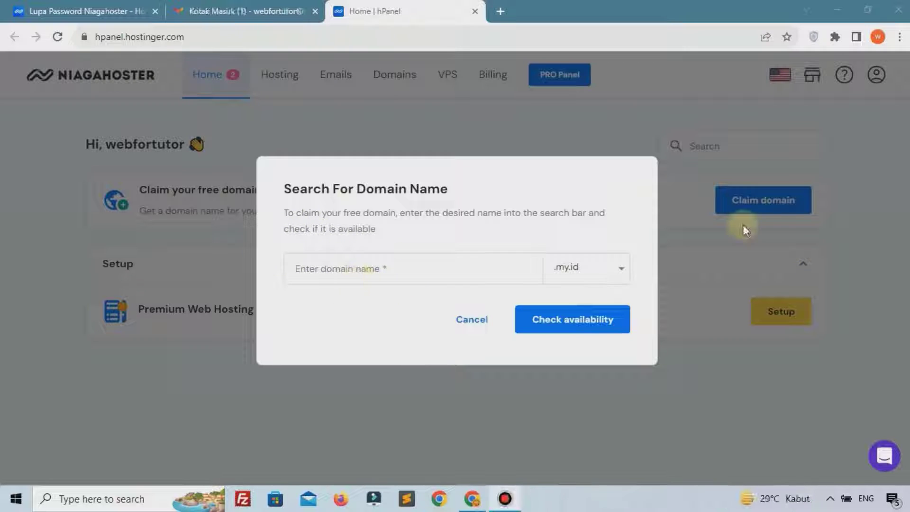
click(379, 261)
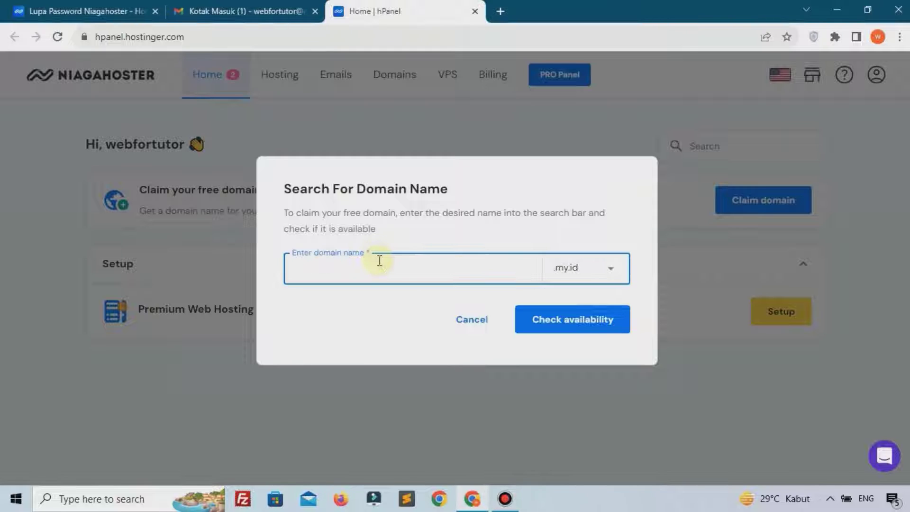
text(pemoolatutor)
click(569, 277)
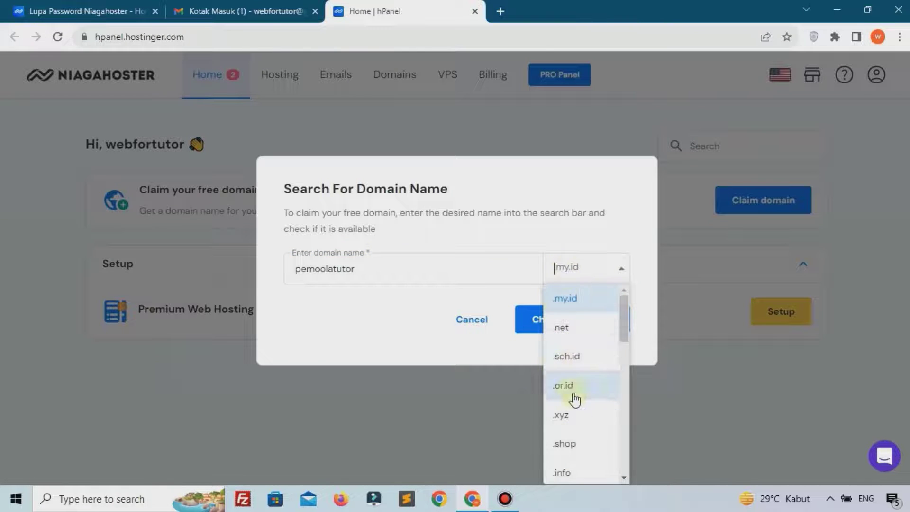
scroll(581, 429, down, 2)
click(574, 463)
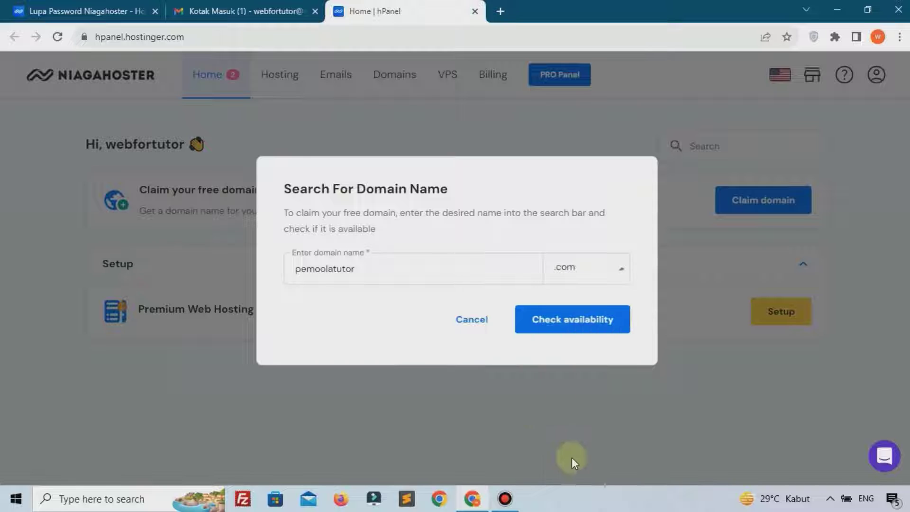
click(568, 327)
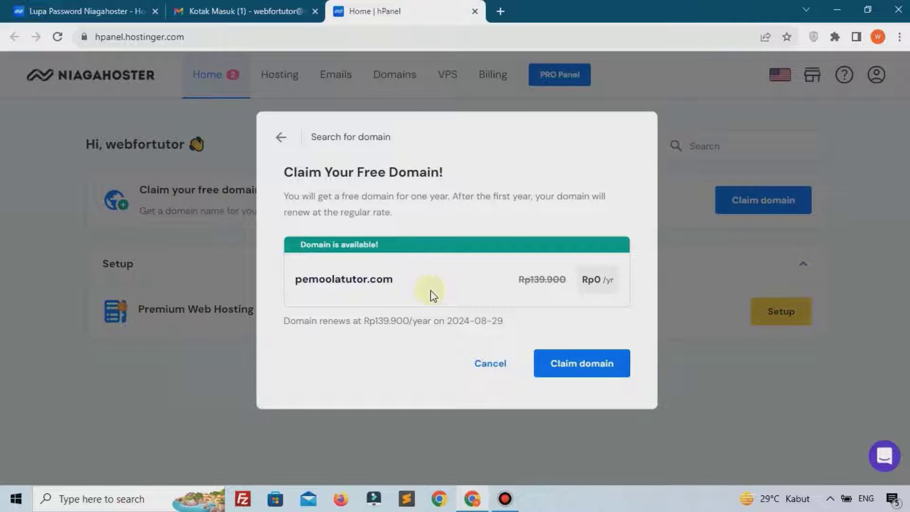
Claim pemoolatutor.com and submit the primary registration details as Personal with Indonesia as the country.
drag(300, 244, 375, 245)
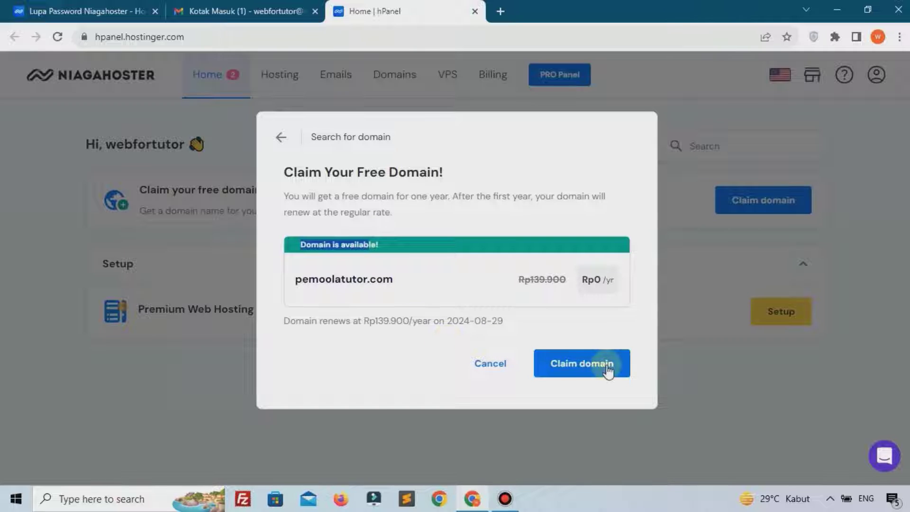
click(574, 366)
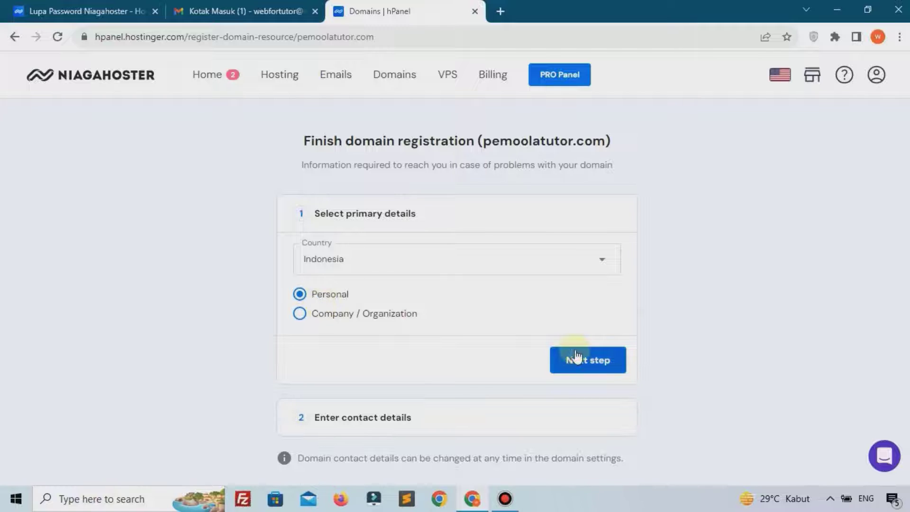
click(304, 317)
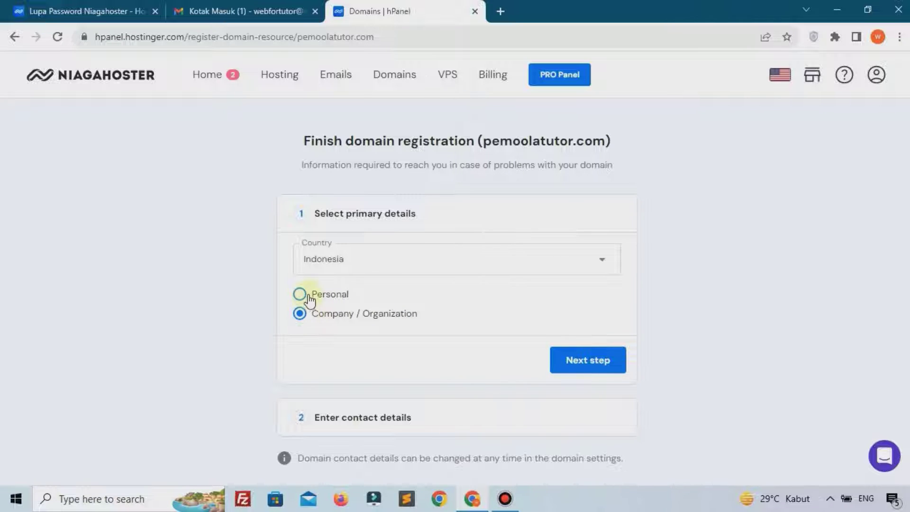
click(308, 298)
click(587, 360)
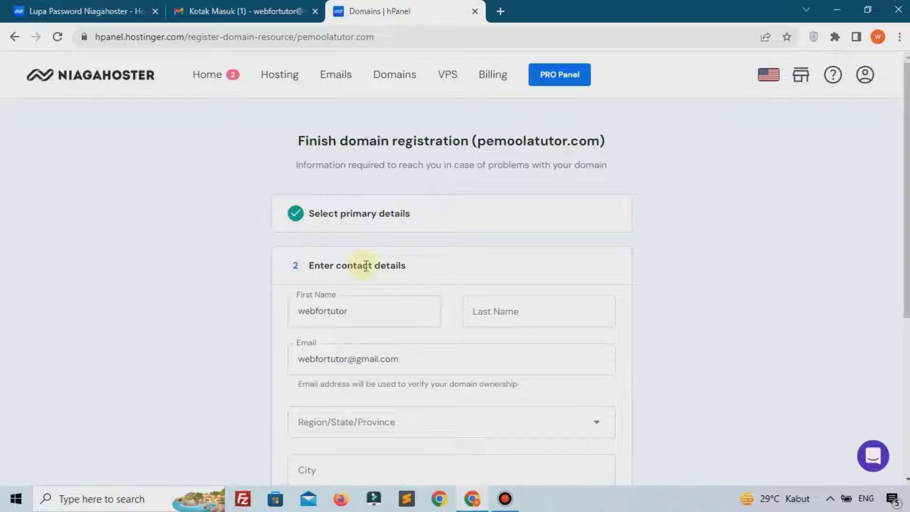
Fill in the registrant's name, region, city, address, ZIP code and phone number, and finish the domain registration.
drag(353, 265, 401, 264)
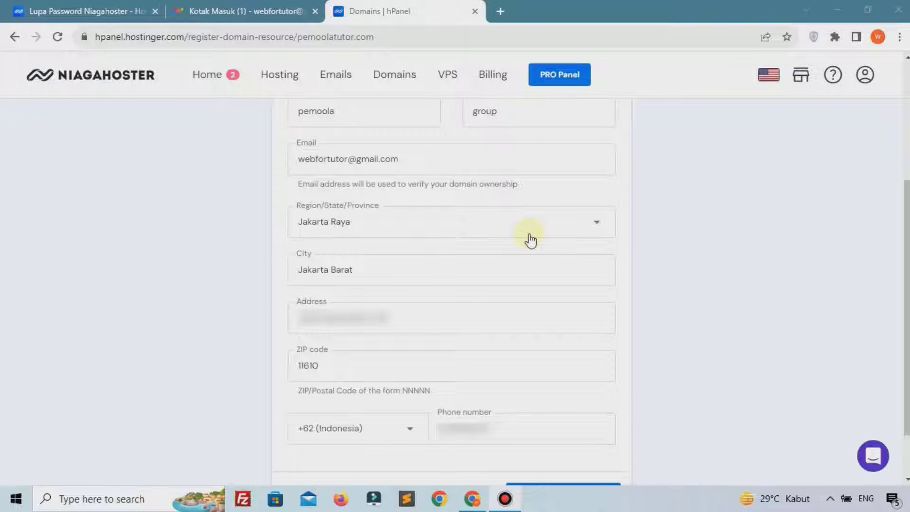
scroll(531, 244, down, 2)
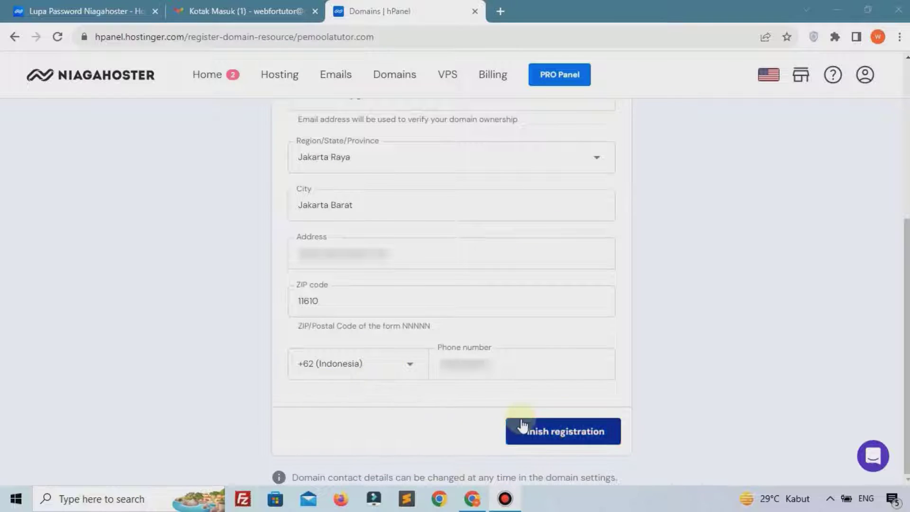
click(559, 430)
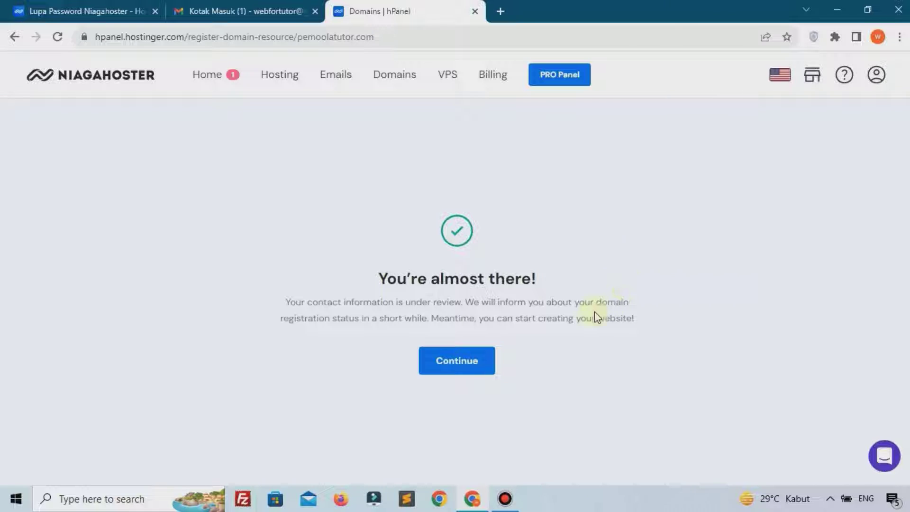
Continue to pemoolatutor.com's domain overview and check the domain status under Domain Information.
click(488, 365)
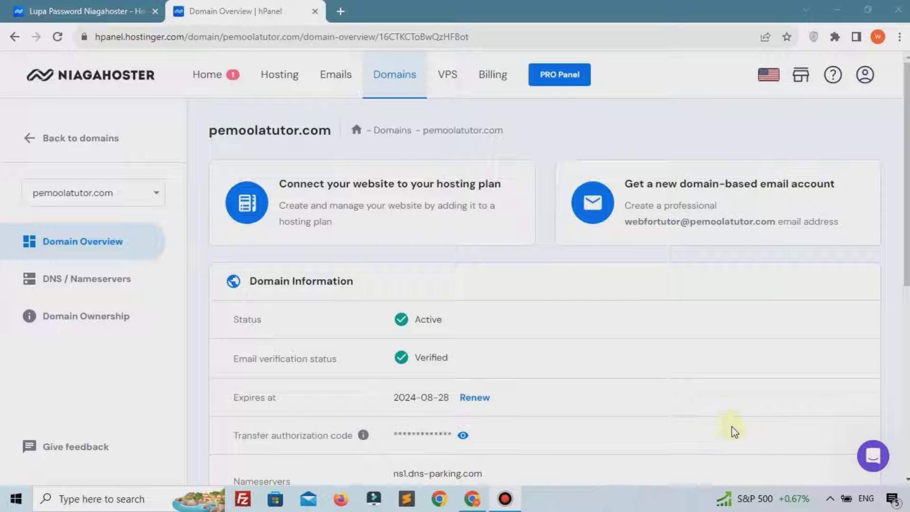
drag(251, 281, 301, 283)
drag(274, 332, 455, 323)
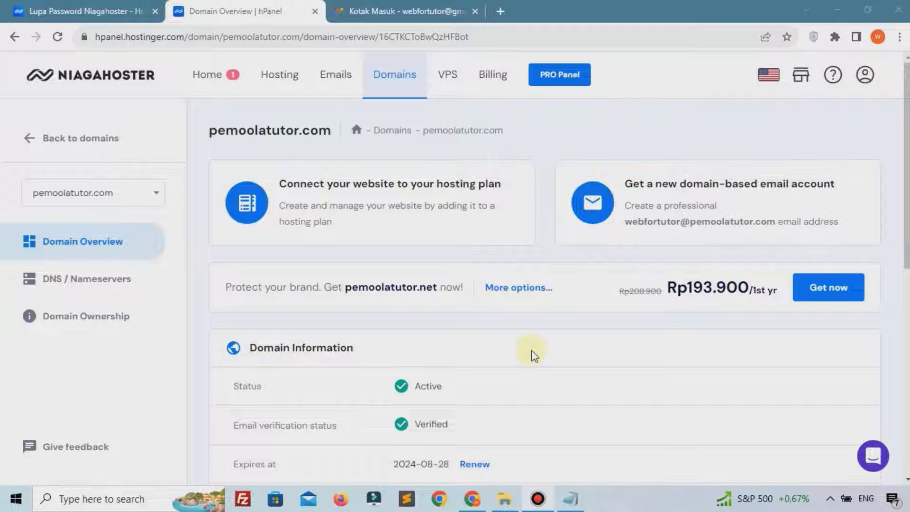
Switch to the Gmail inbox, open Hostinger's contact details confirmation email for pemoolatutor.com and follow its confirmation link.
click(377, 10)
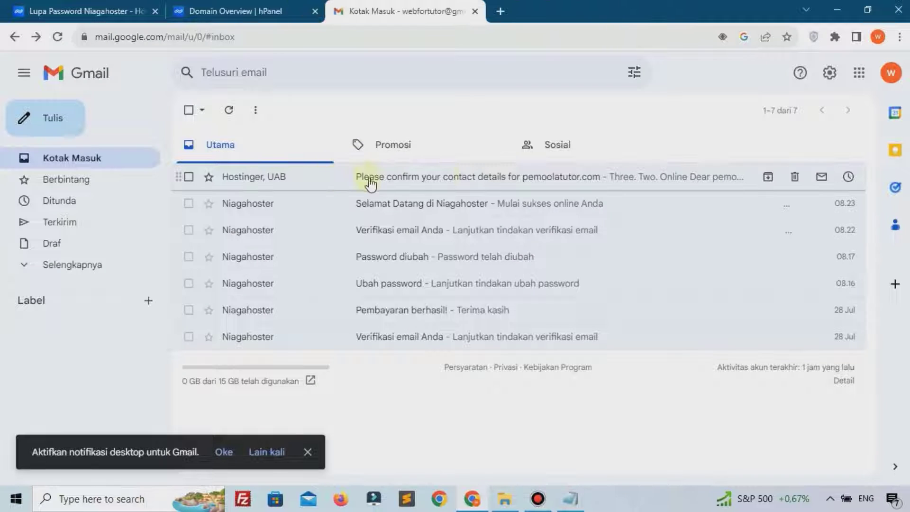
click(540, 179)
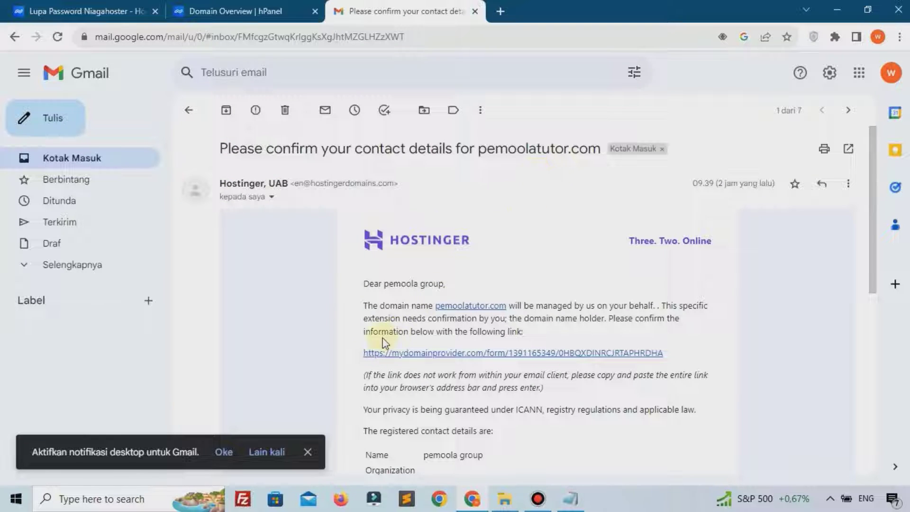
click(403, 363)
Choose Approve, declare the contact information true, accept the general terms and conditions, and submit the confirmation form.
scroll(394, 357, down, 5)
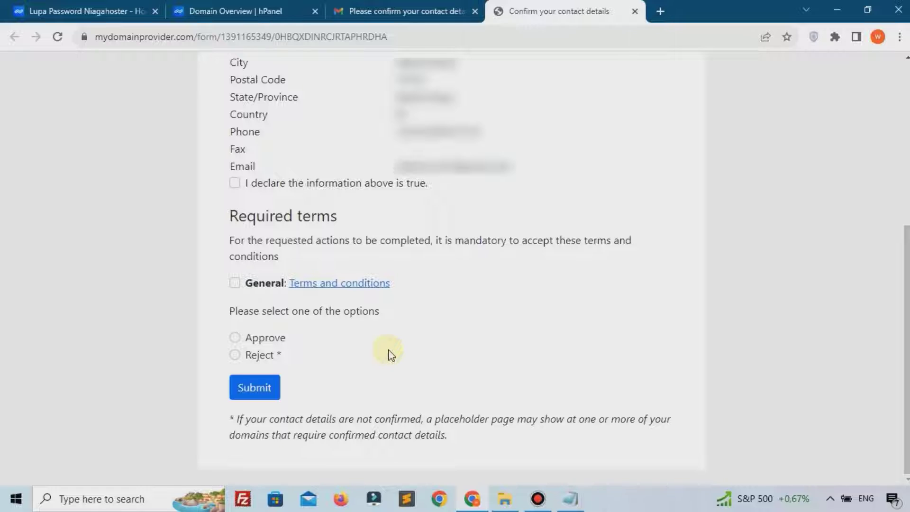
click(235, 337)
scroll(265, 338, up, 1)
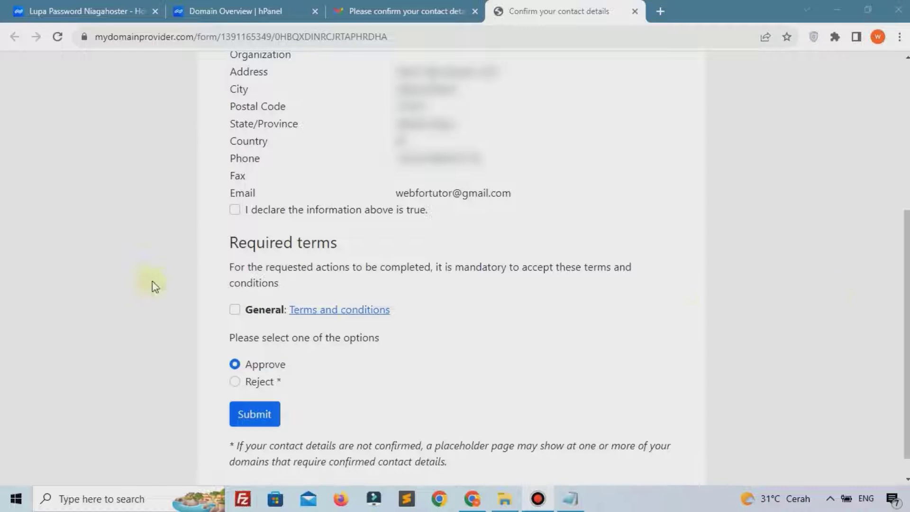
click(235, 210)
click(235, 310)
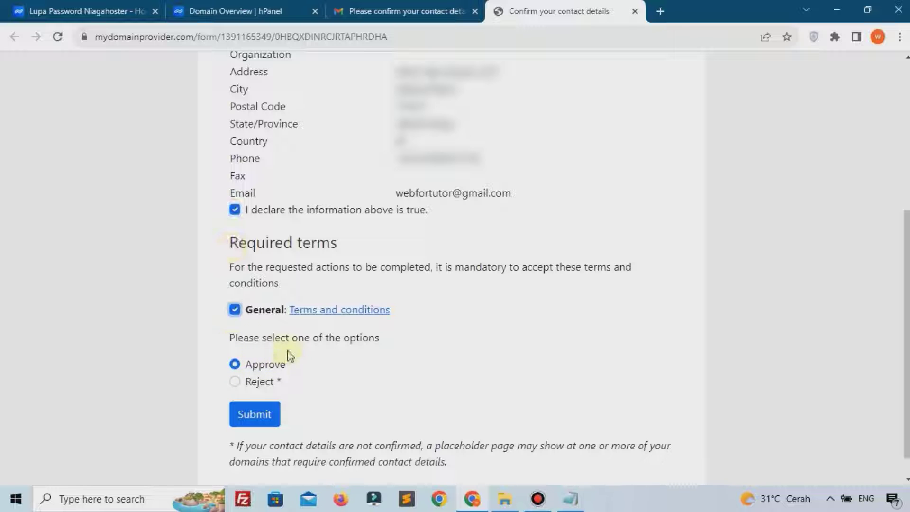
scroll(265, 363, down, 1)
click(258, 389)
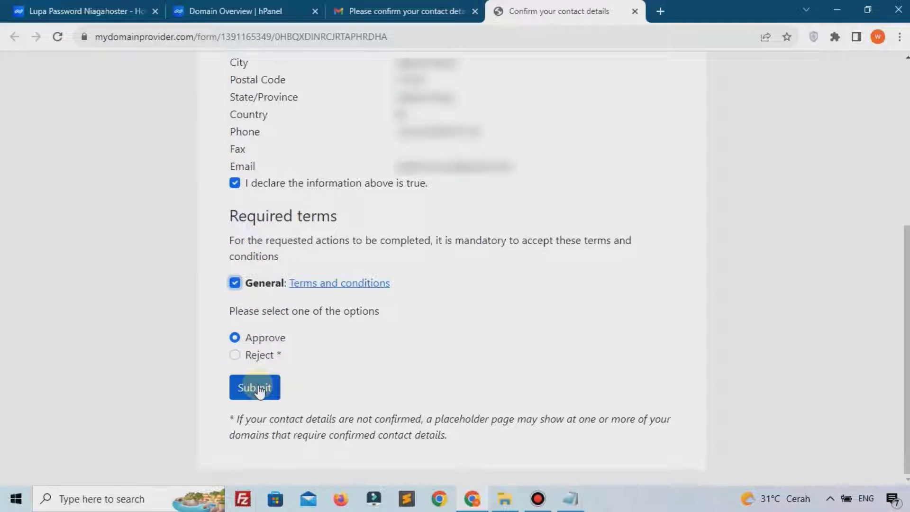
click(258, 389)
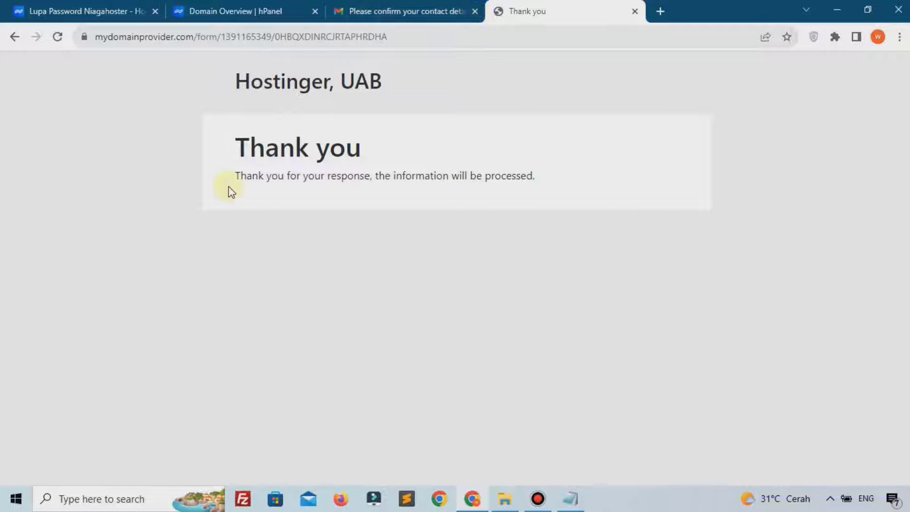
Read the thank-you message for the submitted contact confirmation, and close the Gmail message and the thank-you page.
drag(245, 177, 533, 201)
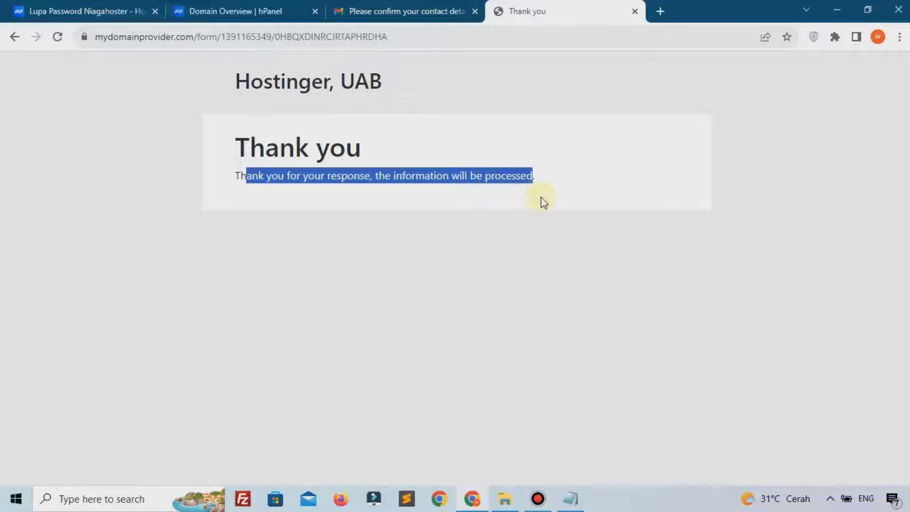
click(475, 11)
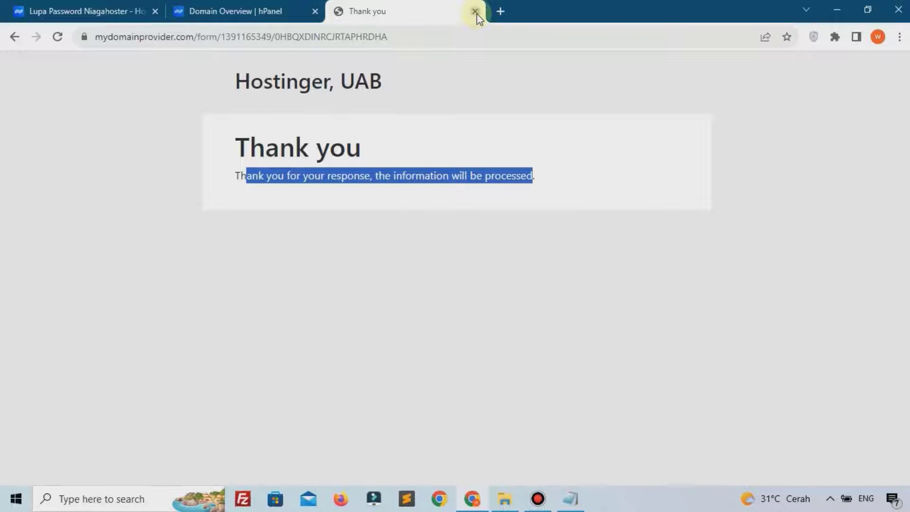
click(476, 12)
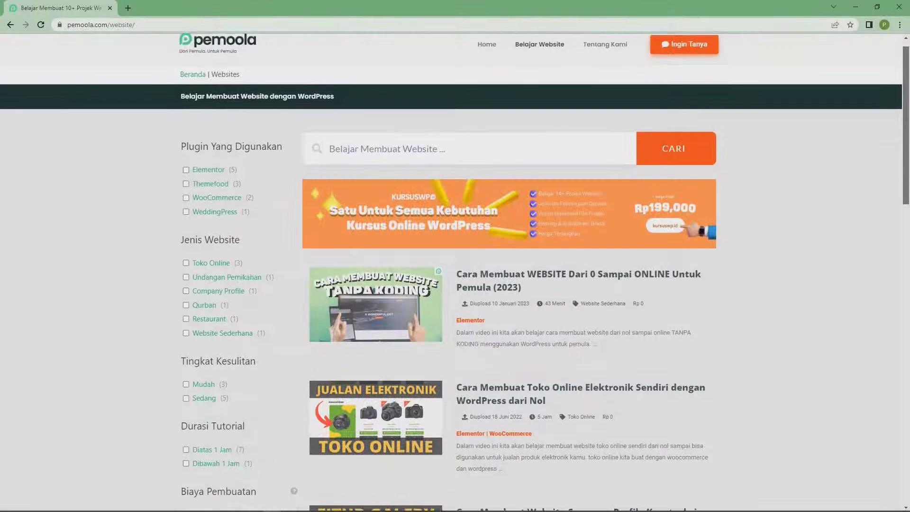
Browse the WordPress website tutorials on pemoola.com/website and filter them by the Toko Online website type.
scroll(455, 285, down, 3)
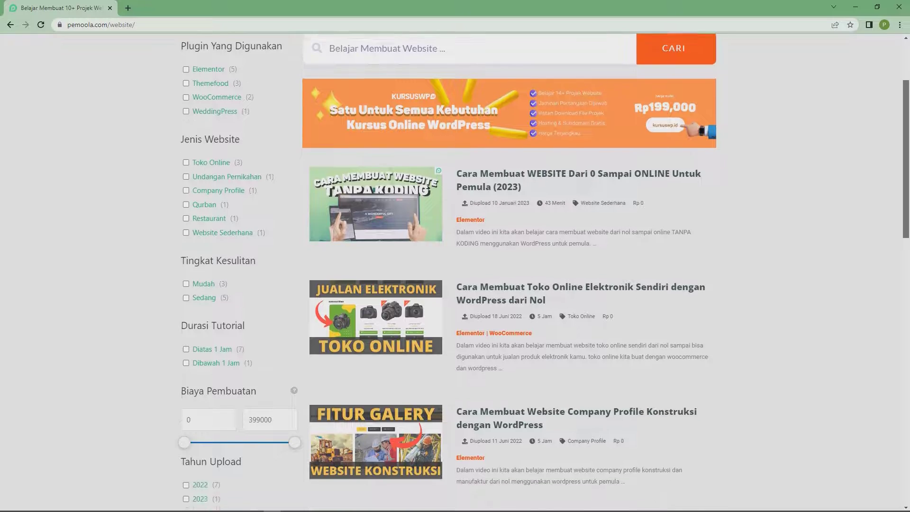
scroll(455, 285, down, 3)
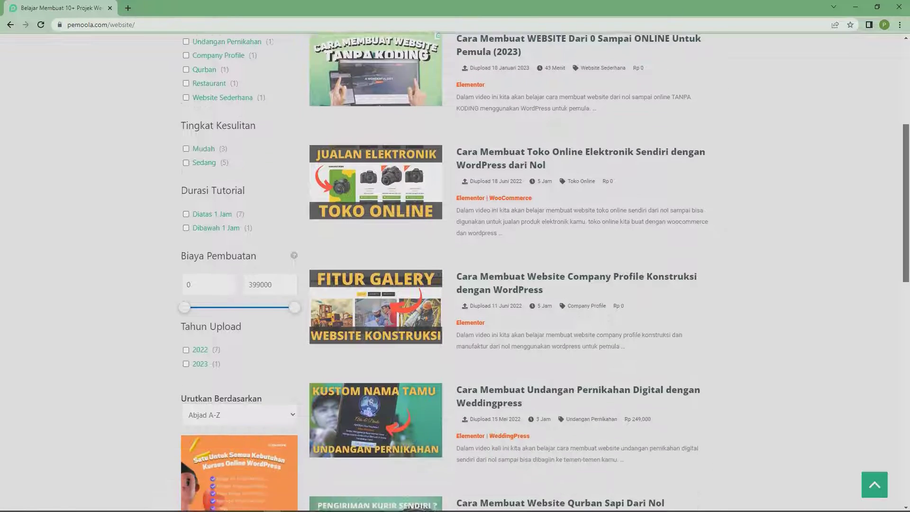
scroll(455, 284, down, 6)
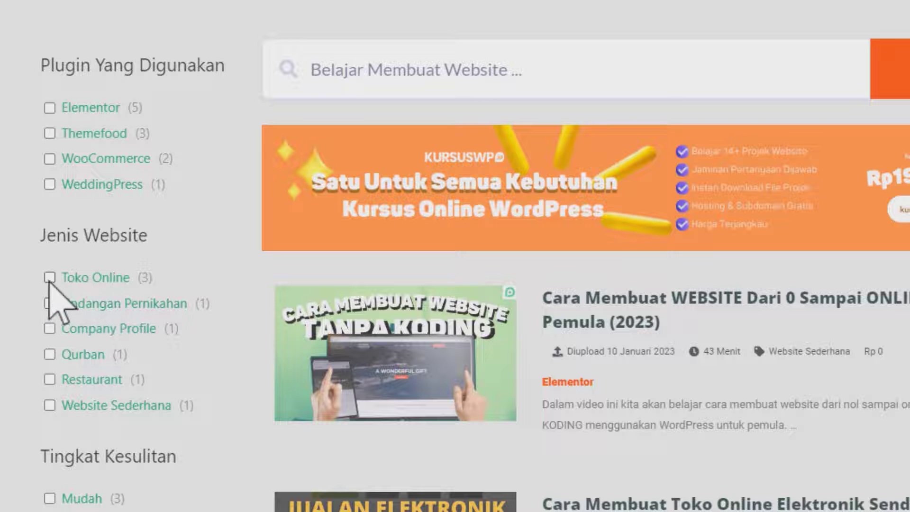
click(47, 276)
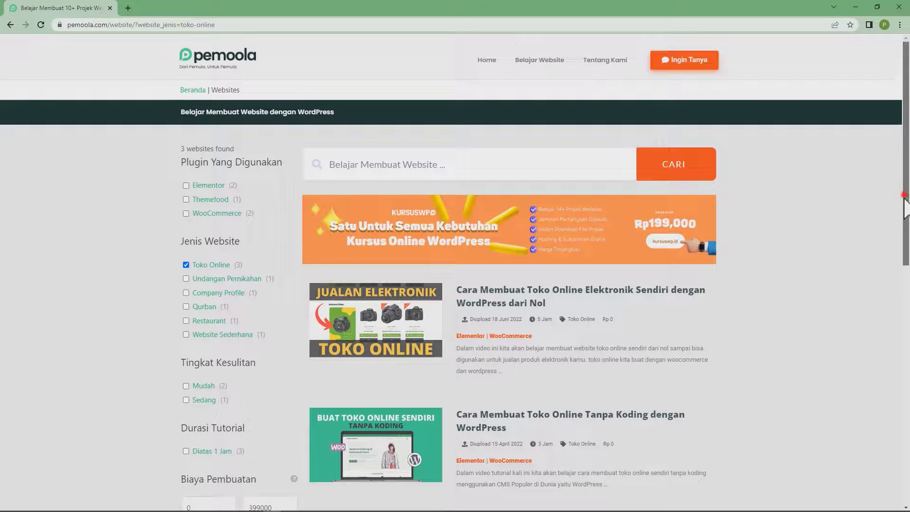
scroll(906, 197, down, 3)
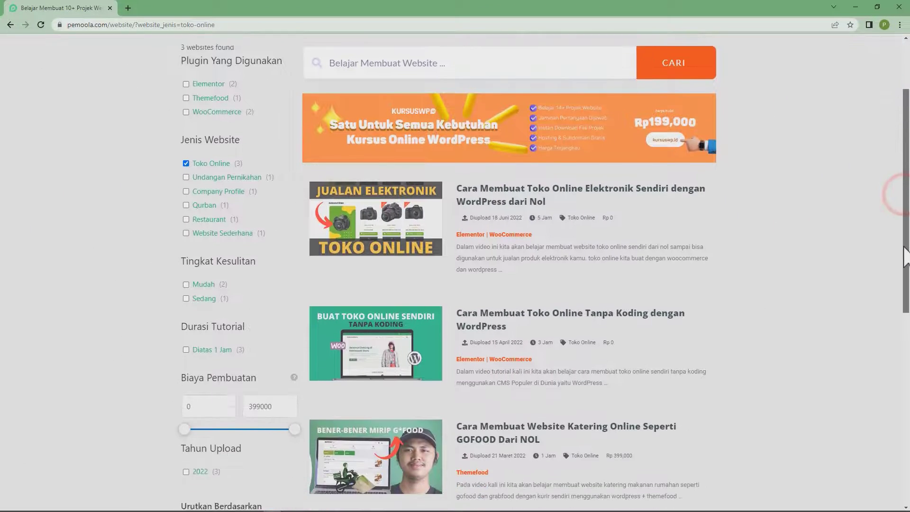
scroll(509, 266, down, 2)
scroll(510, 266, up, 5)
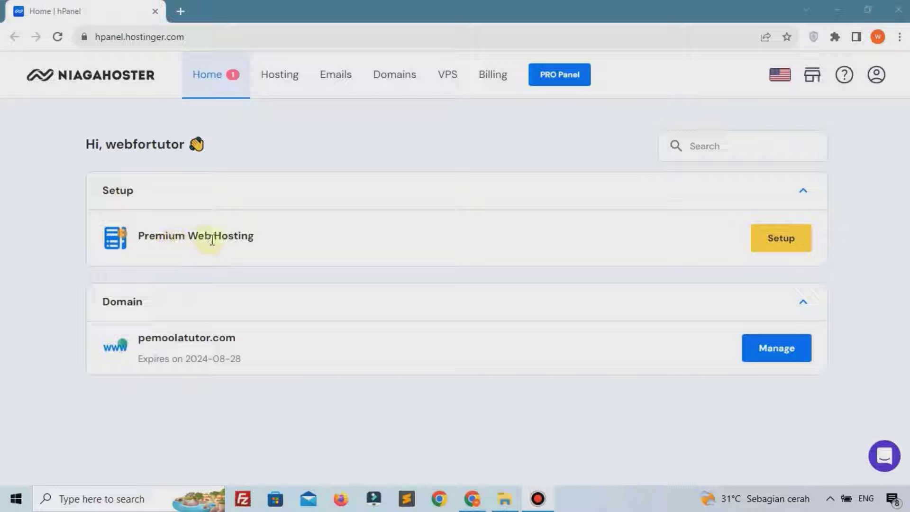
Start the Premium Web Hosting setup in hPanel and skip the personalized experience survey about who the website is for.
click(769, 254)
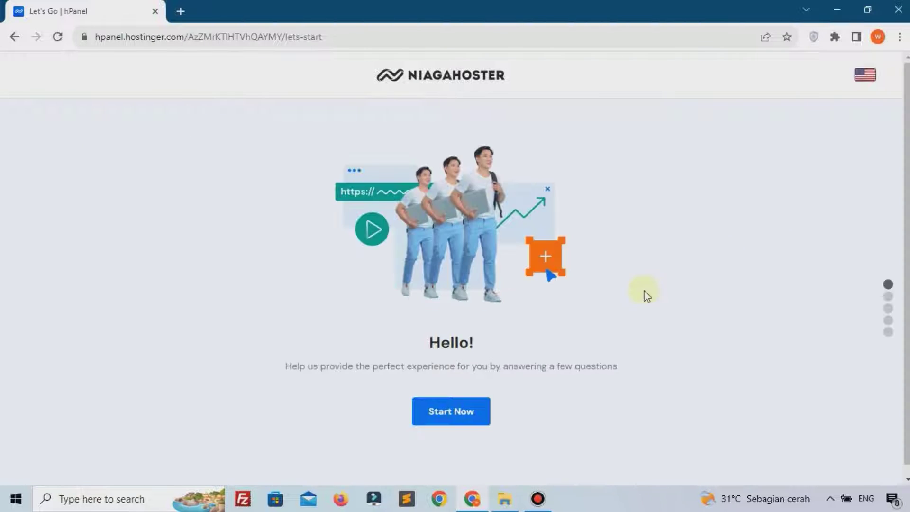
click(484, 410)
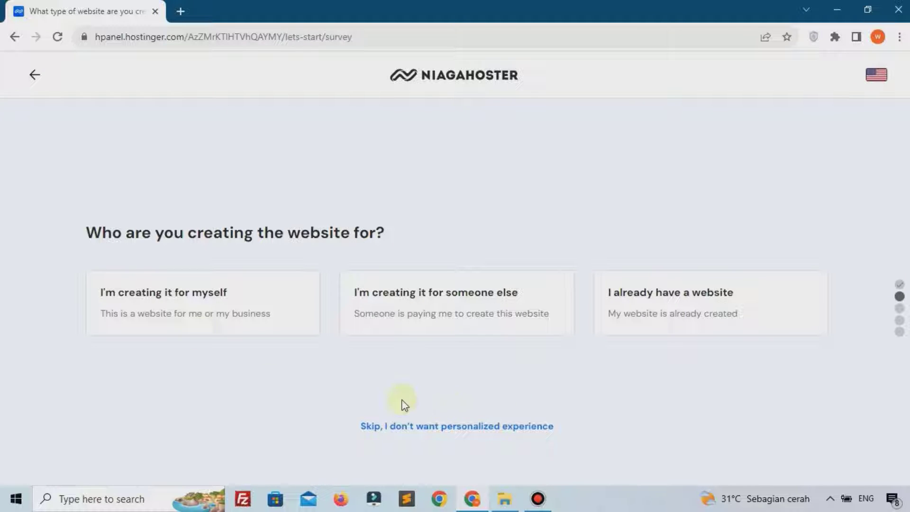
drag(89, 231, 244, 248)
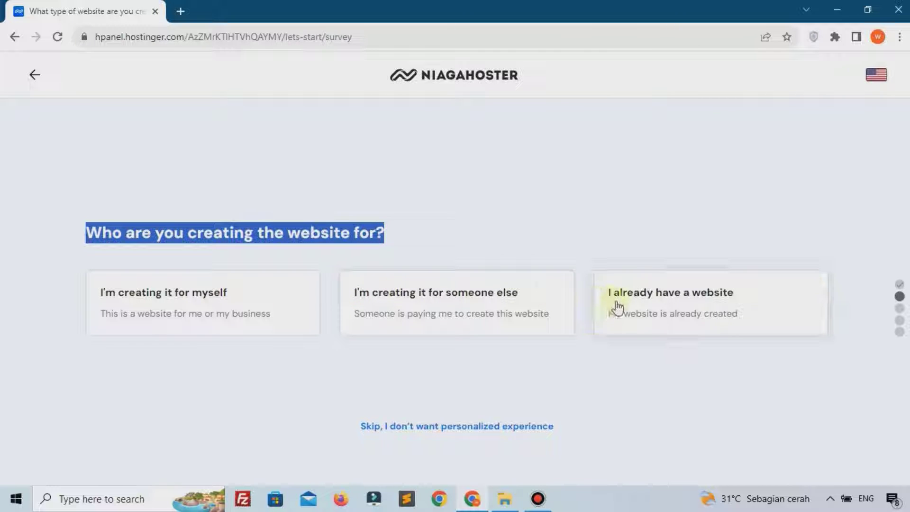
click(678, 391)
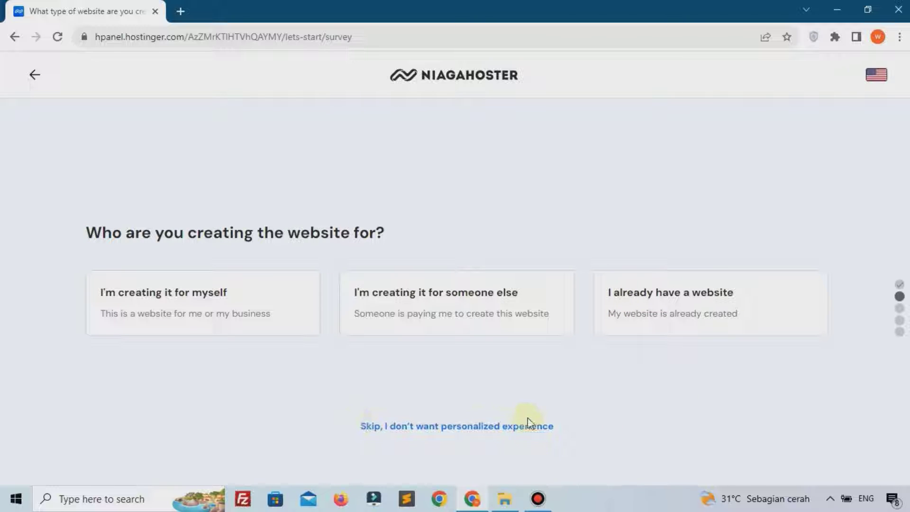
click(487, 427)
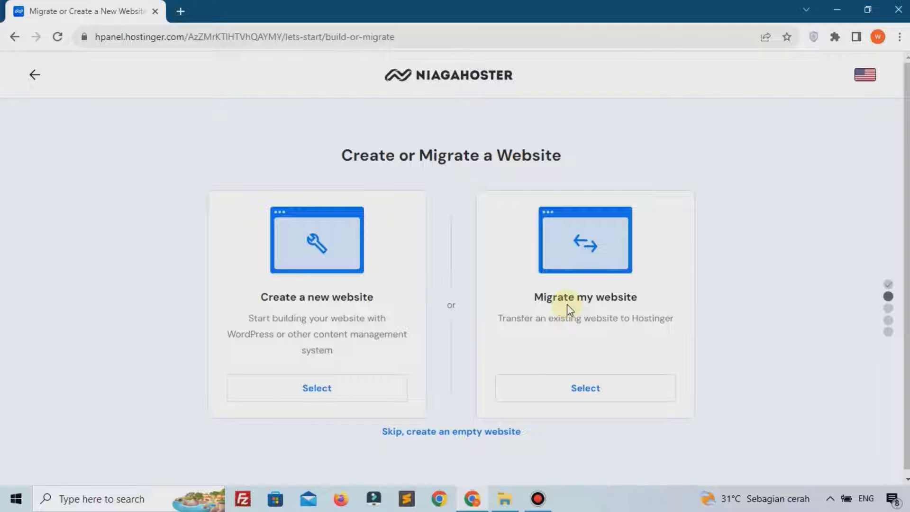
Choose to create an empty website on the domain pemoolatutor.com and finish the setup with the Asia (Singapore) server location.
click(463, 435)
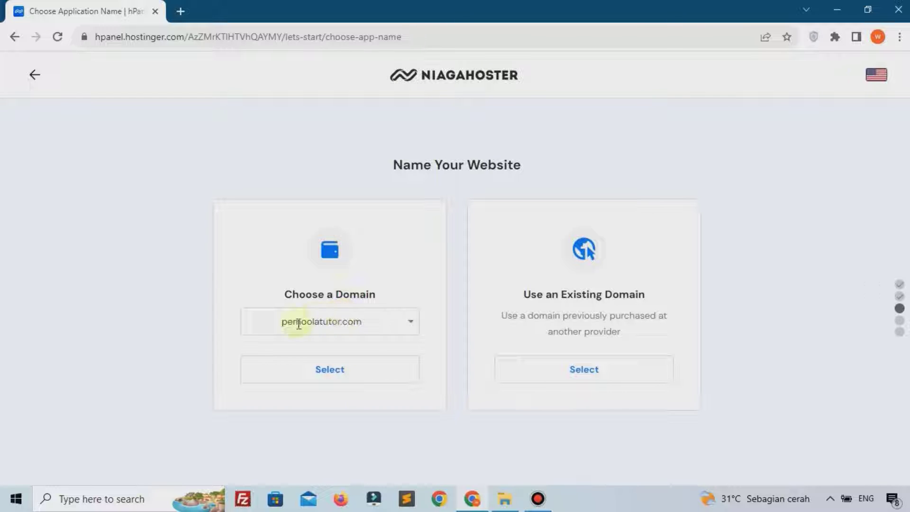
click(354, 380)
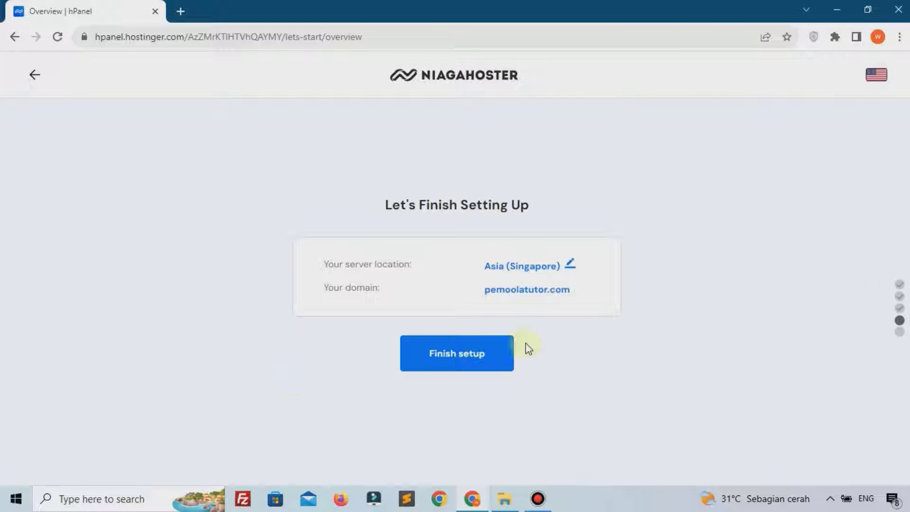
click(495, 351)
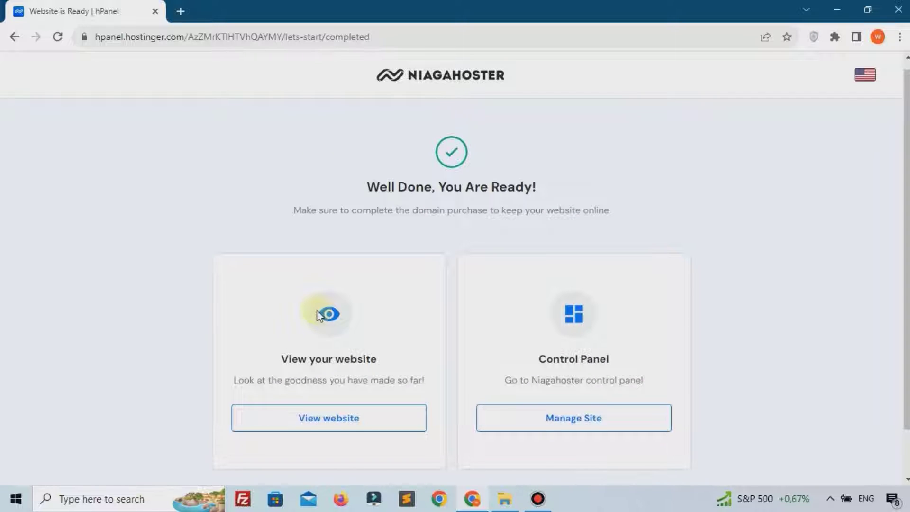
View the preview of the newly created website and close it again.
scroll(316, 310, down, 2)
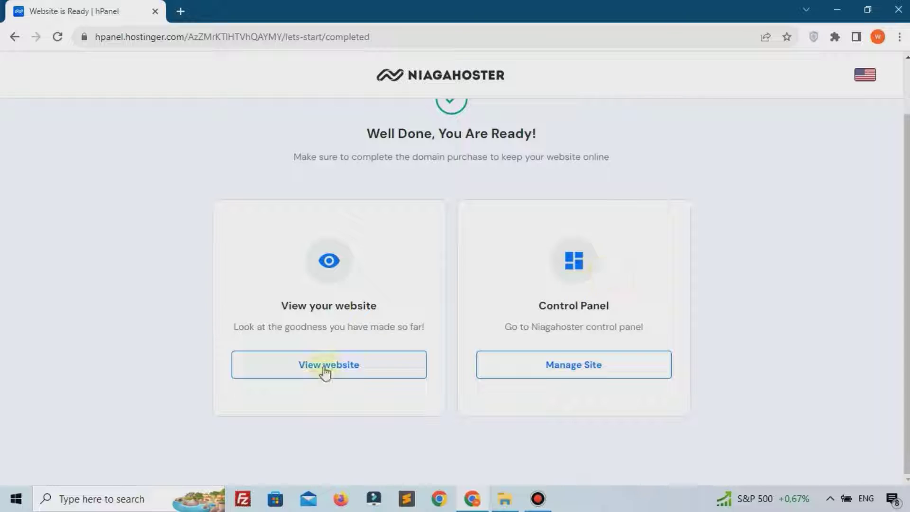
click(310, 369)
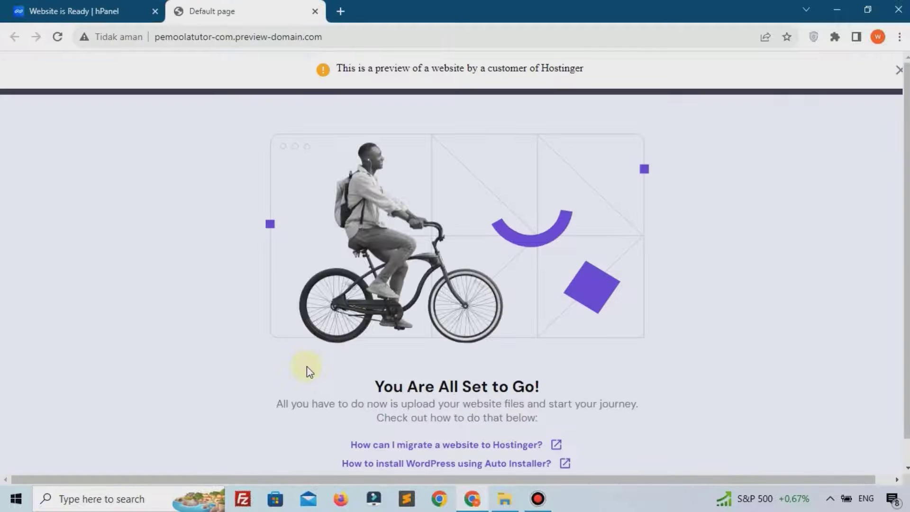
scroll(290, 309, down, 1)
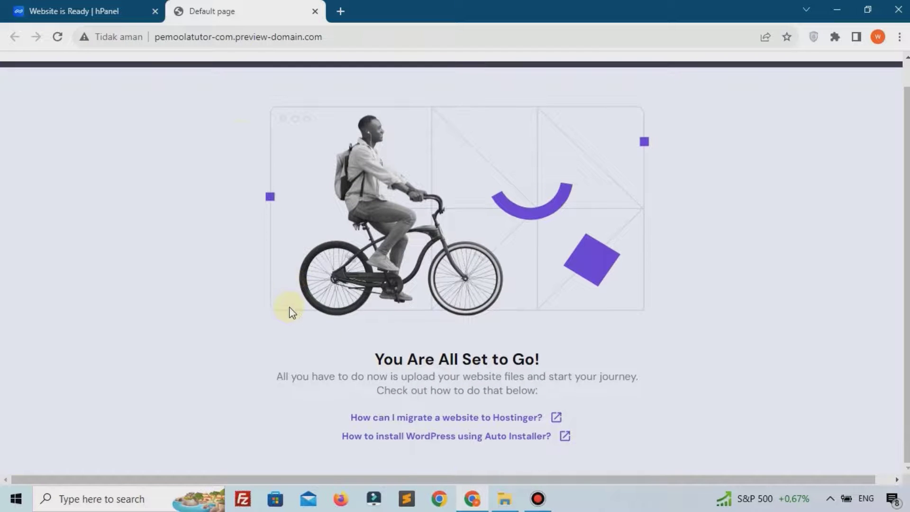
click(315, 12)
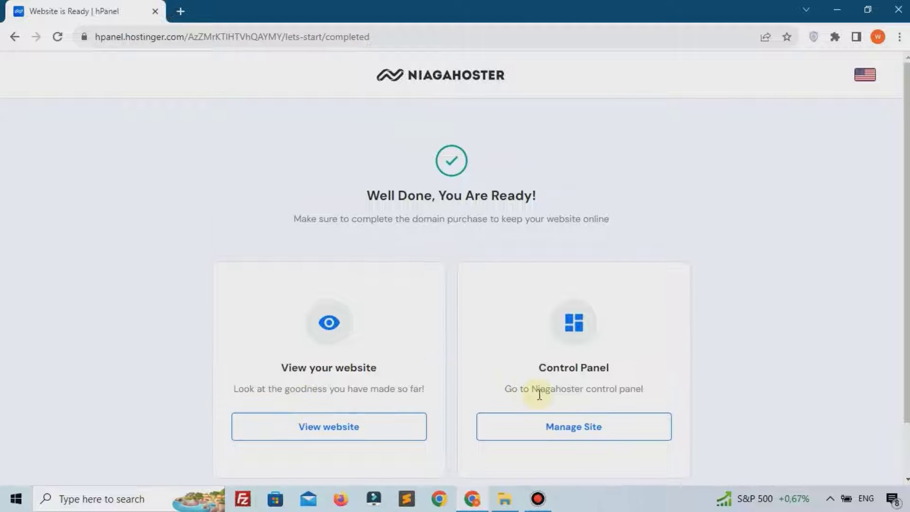
Go to the site's control panel, open pemoolatutor.com from its dashboard to check the live page, and close that page.
scroll(539, 394, down, 2)
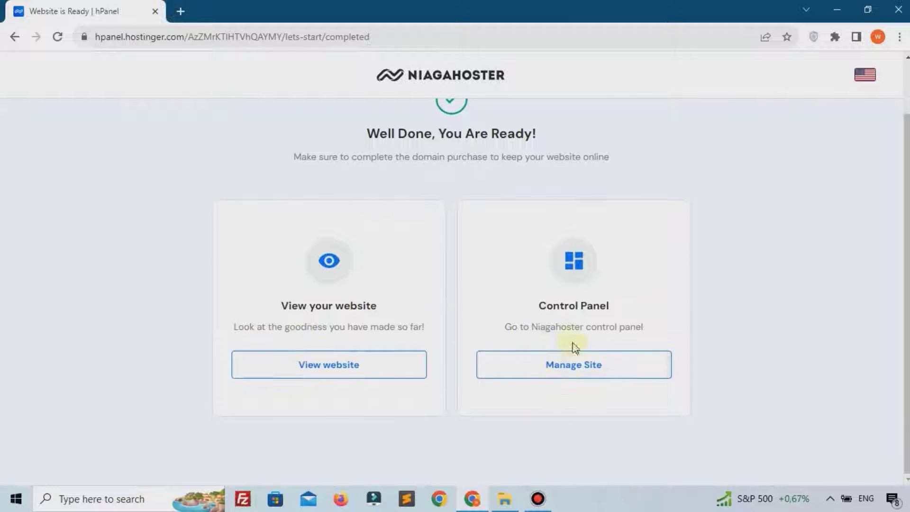
click(522, 366)
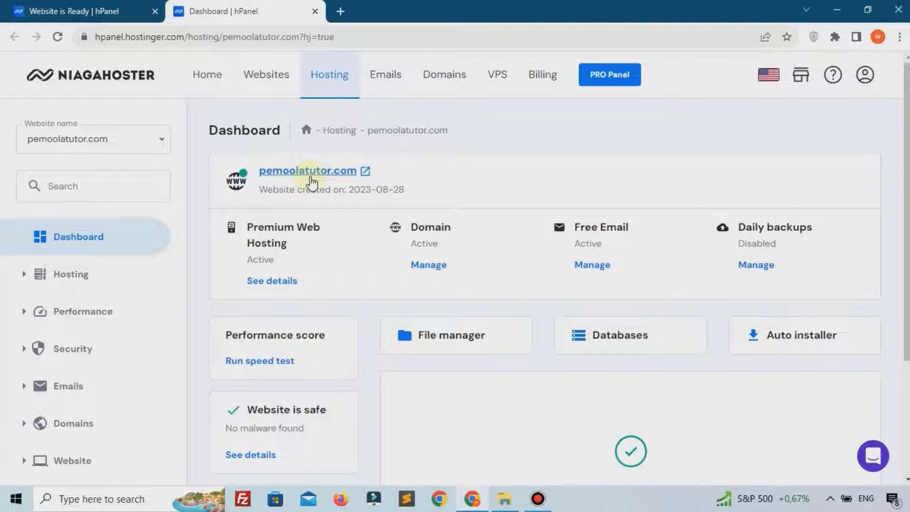
click(311, 176)
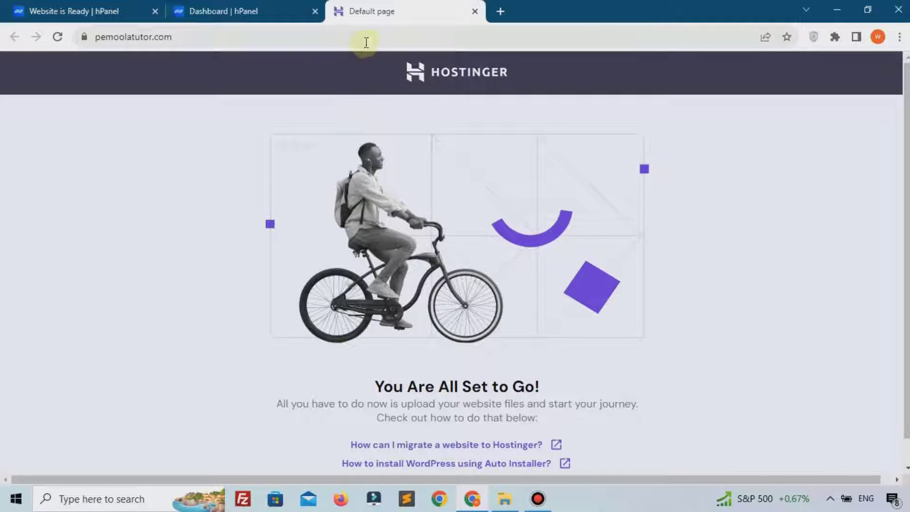
drag(367, 42, 74, 68)
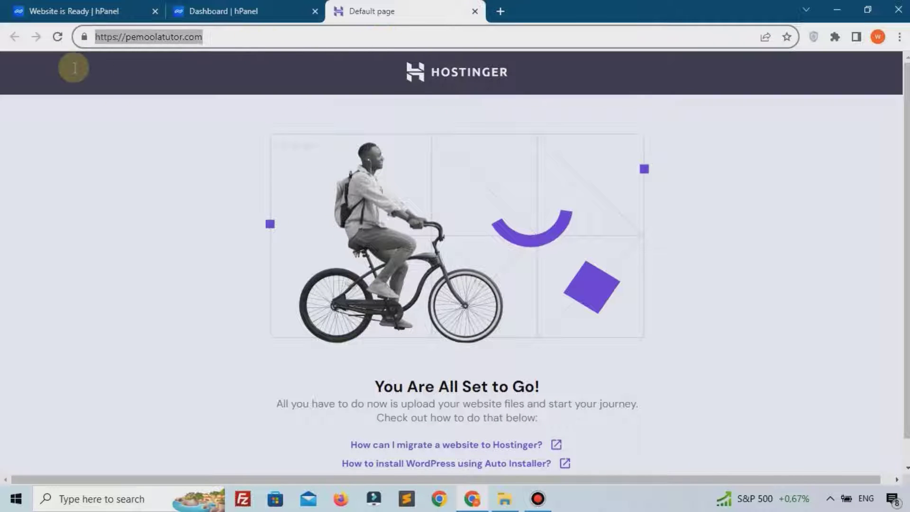
click(138, 101)
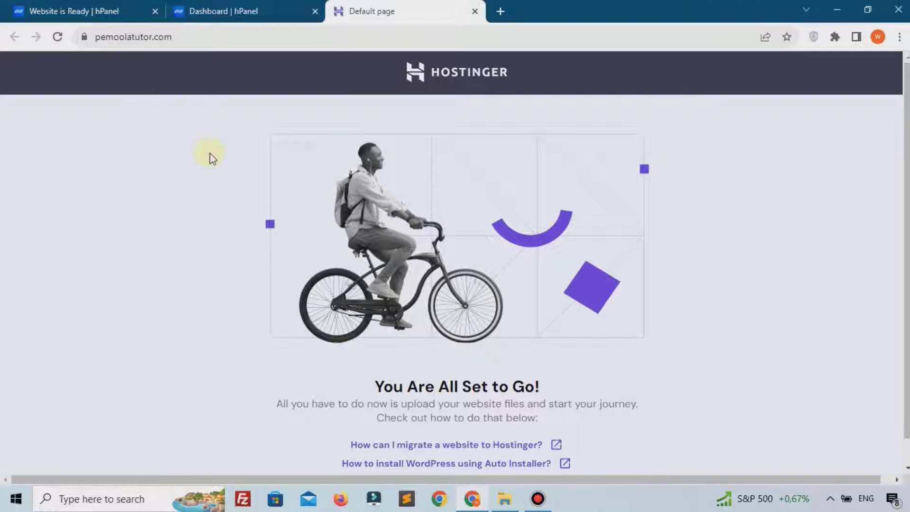
scroll(433, 193, down, 1)
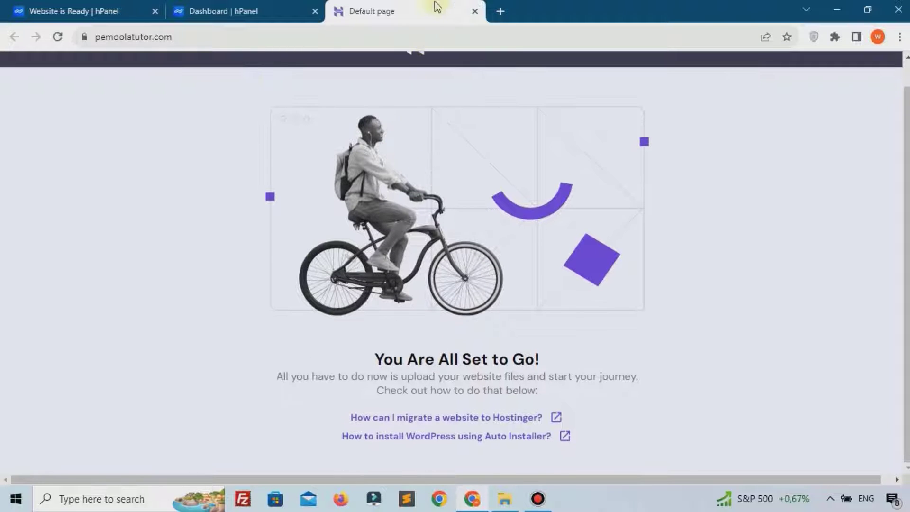
click(474, 12)
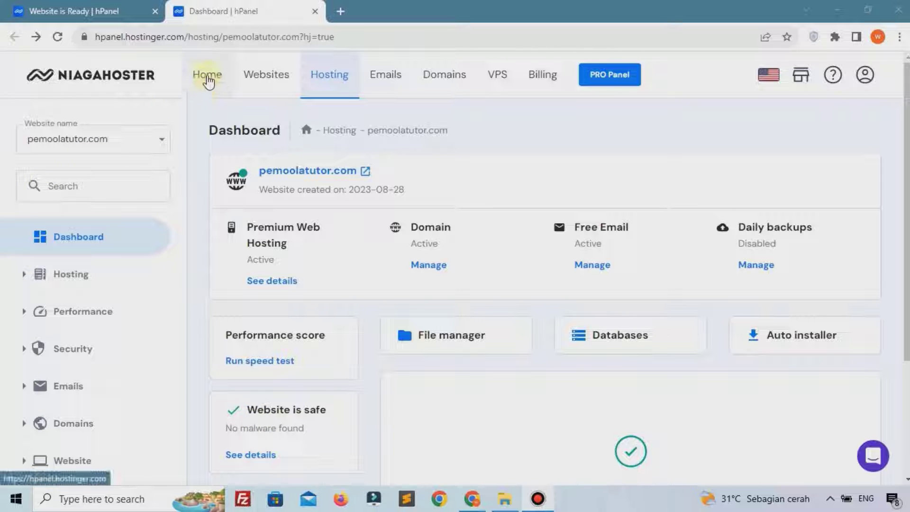
Return to the hPanel home overview and open the management dashboard of the Premium Web Hosting plan.
click(216, 77)
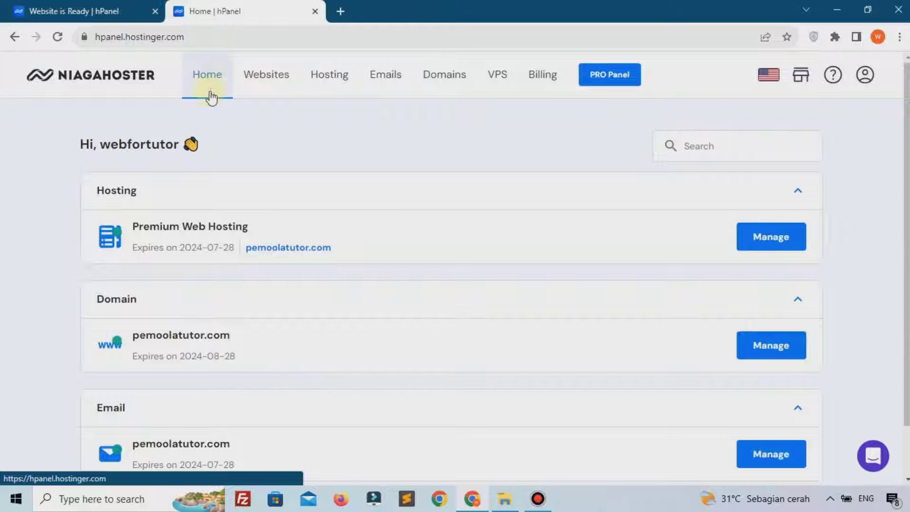
scroll(190, 158, down, 2)
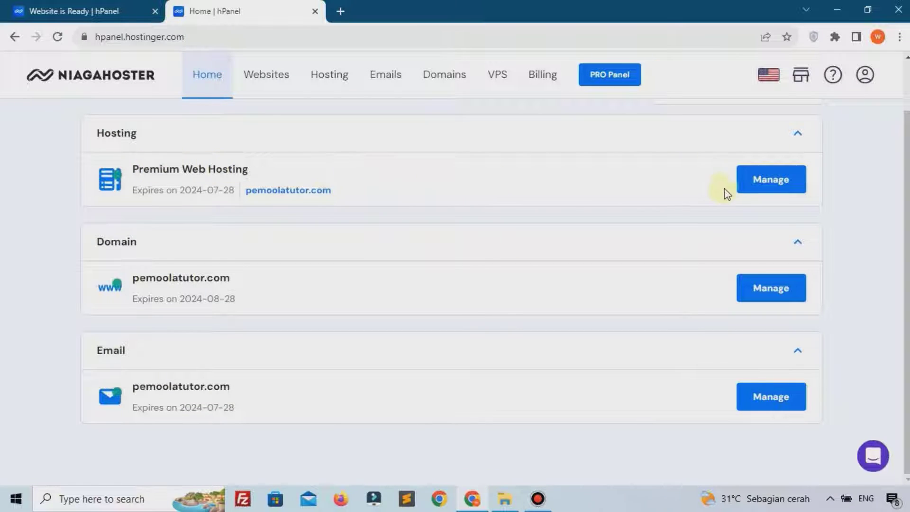
click(779, 190)
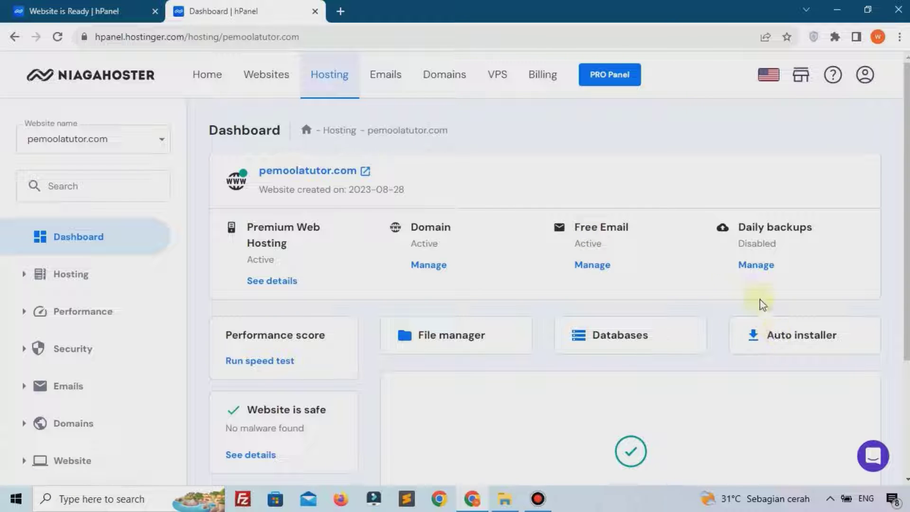
Start the WordPress auto installation for pemoolatutor.com and enter the website title Pemoola Tutorial and the administrator password.
click(772, 337)
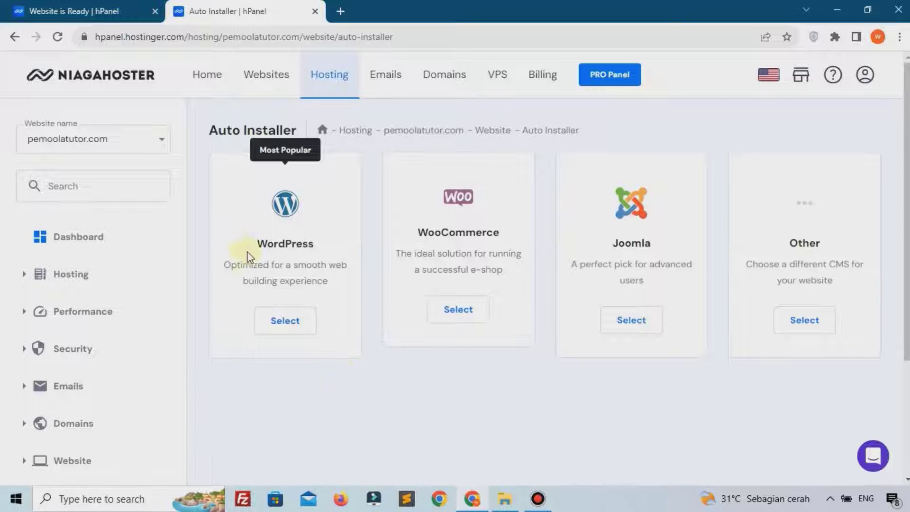
click(287, 322)
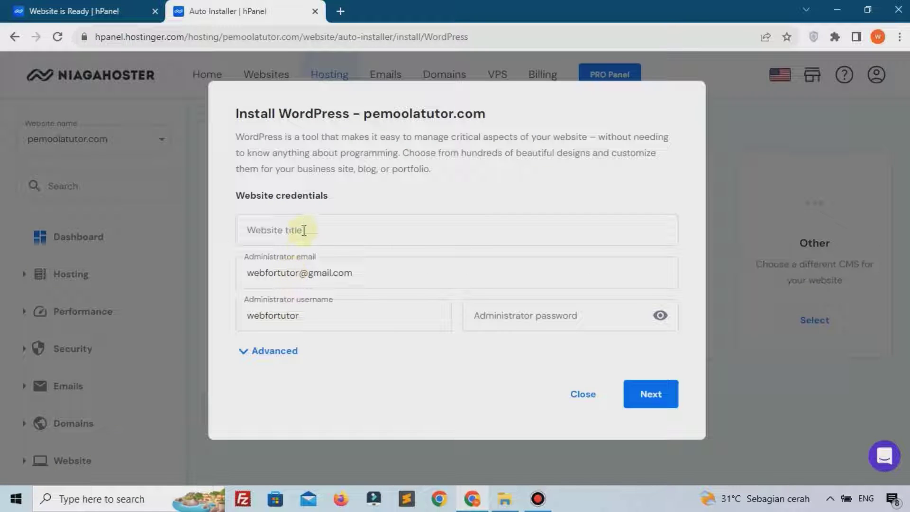
click(303, 227)
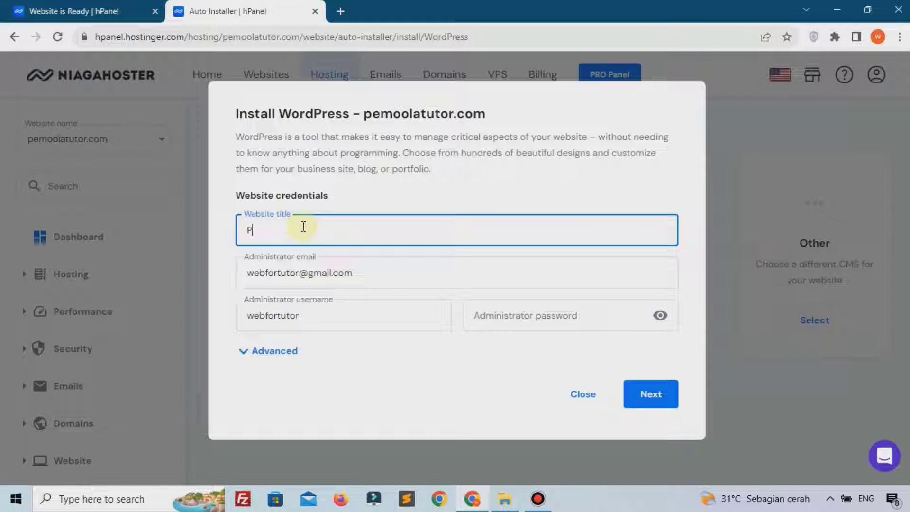
text(Pemoola)
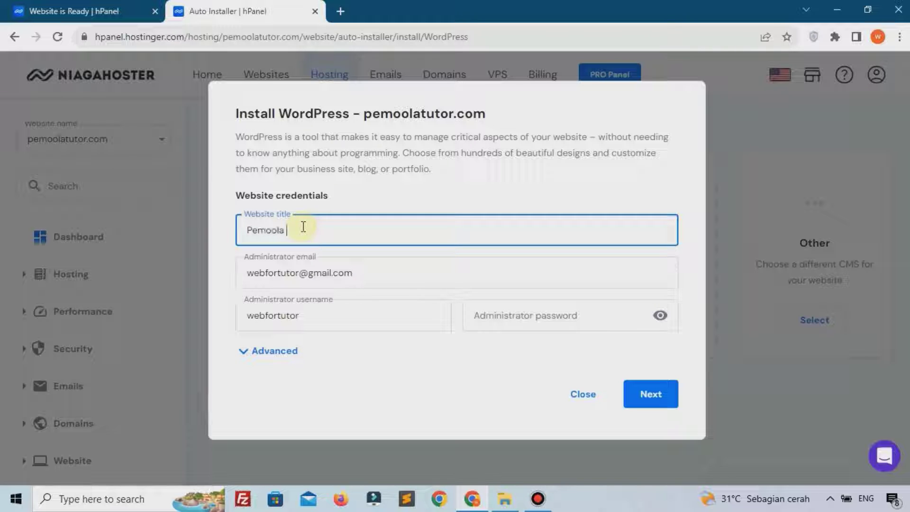
text( Tutorial)
click(364, 314)
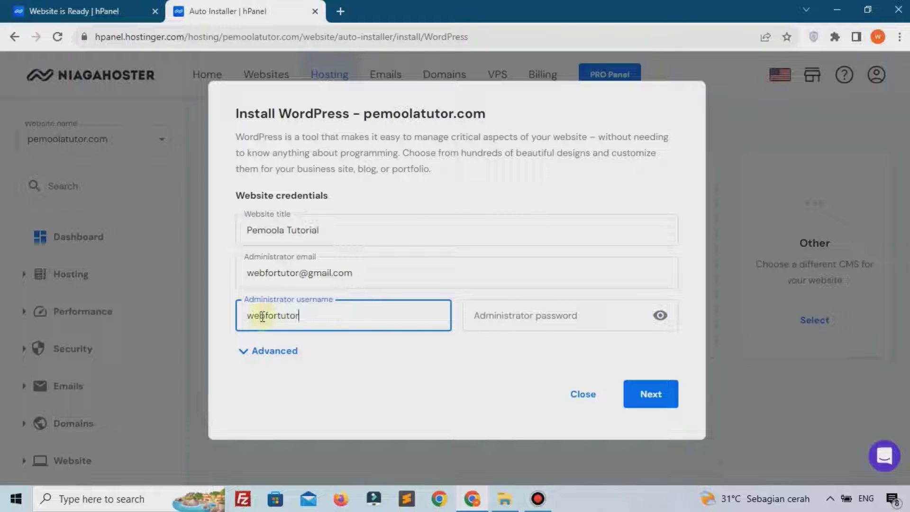
click(523, 314)
key(ctrl+v)
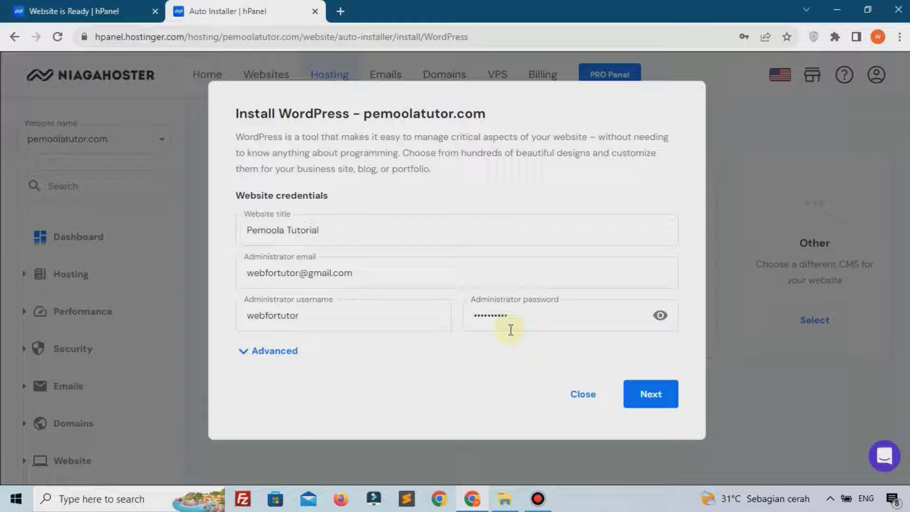
Check the advanced installation options, leave the subdirectory empty with a new database selected, and continue to the version settings.
click(274, 352)
scroll(278, 351, down, 2)
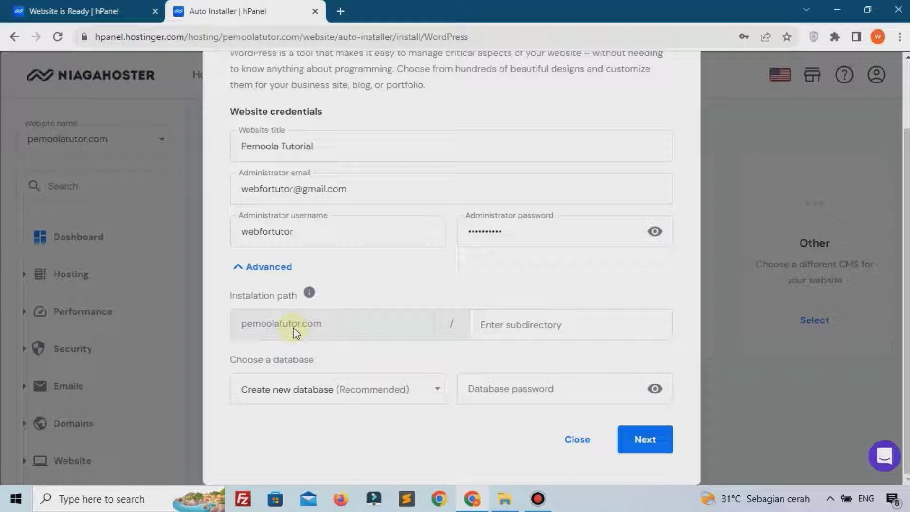
click(541, 324)
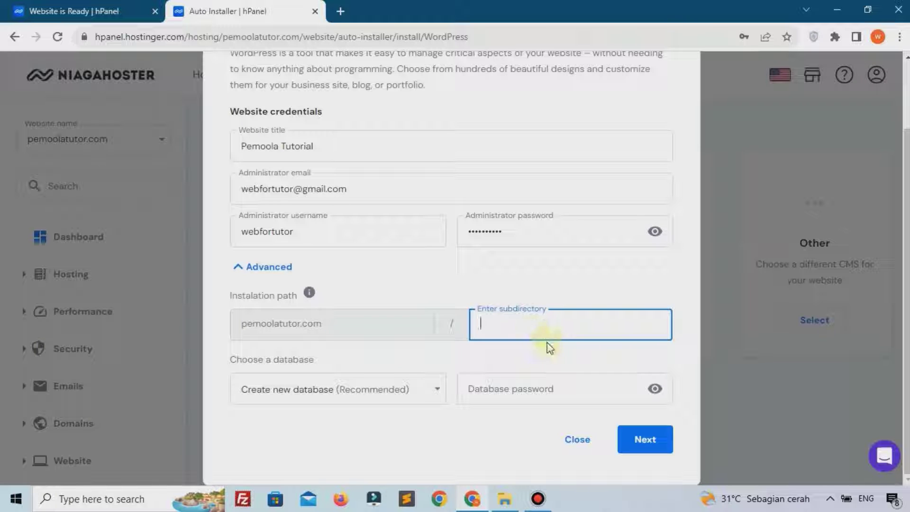
click(539, 355)
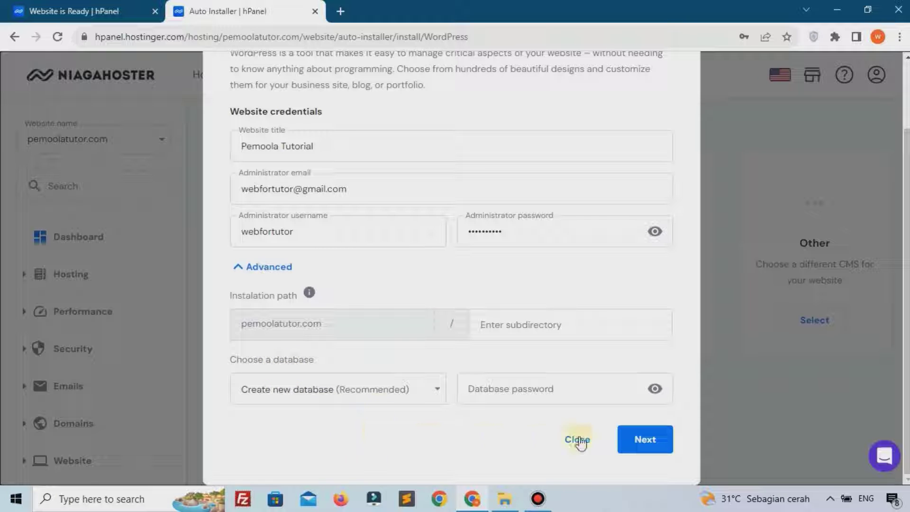
click(650, 440)
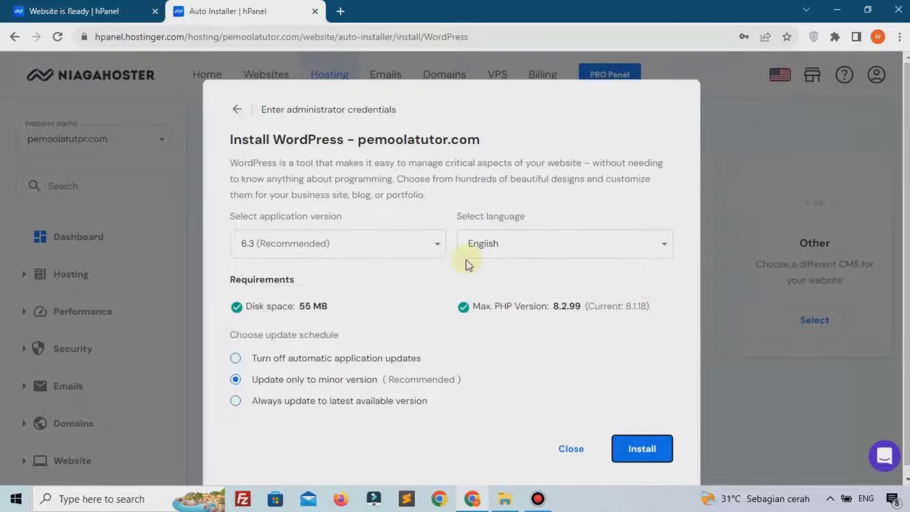
Choose WordPress version 6.3, keep English as the language with updates only to minor versions, and install it.
click(391, 240)
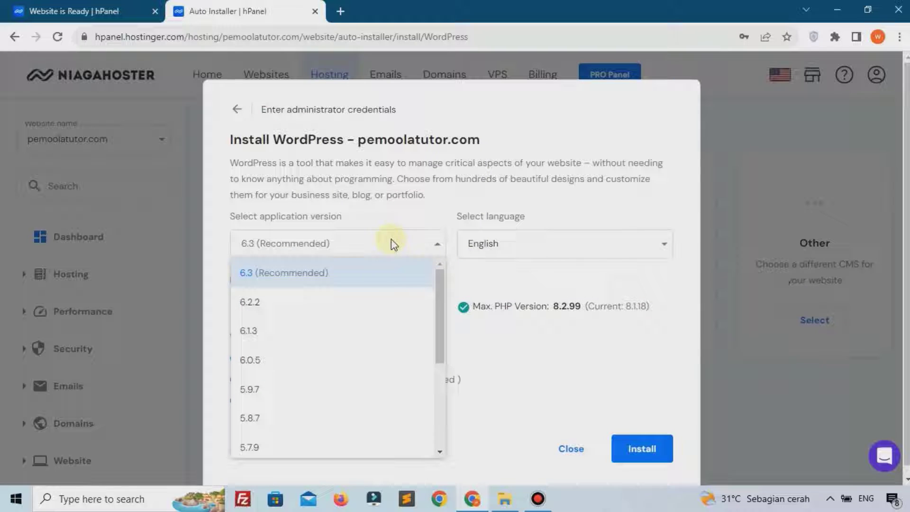
click(345, 274)
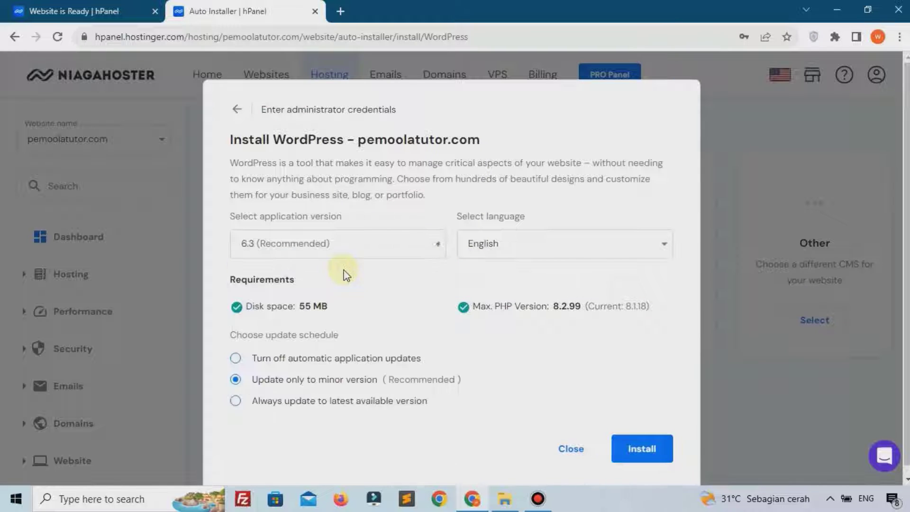
click(504, 248)
text(i)
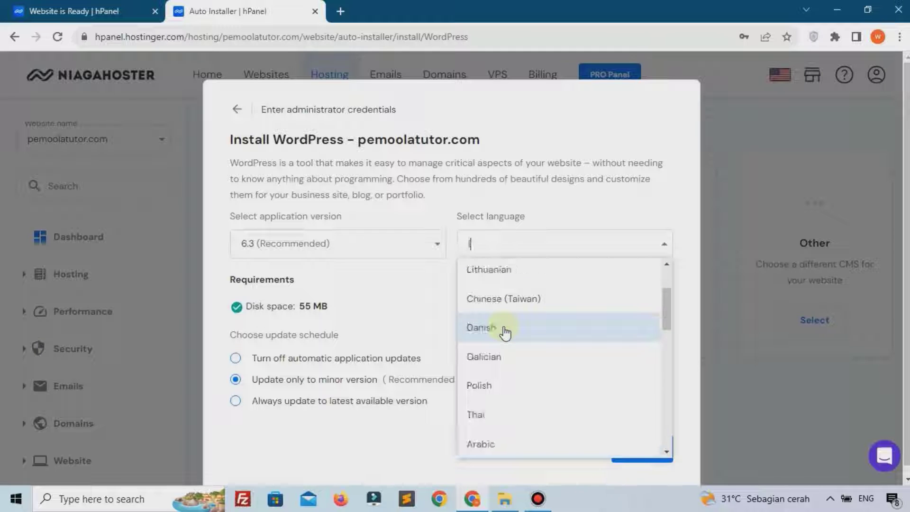
scroll(507, 338, up, 3)
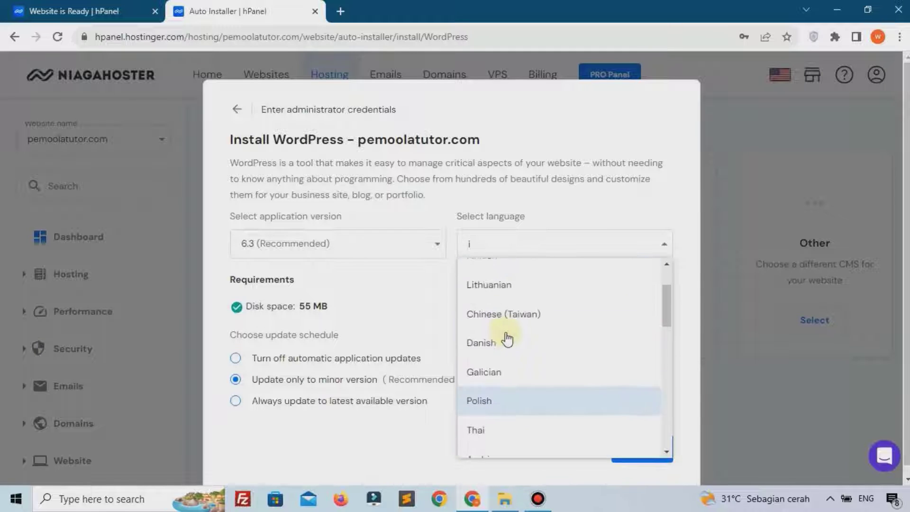
scroll(507, 337, down, 6)
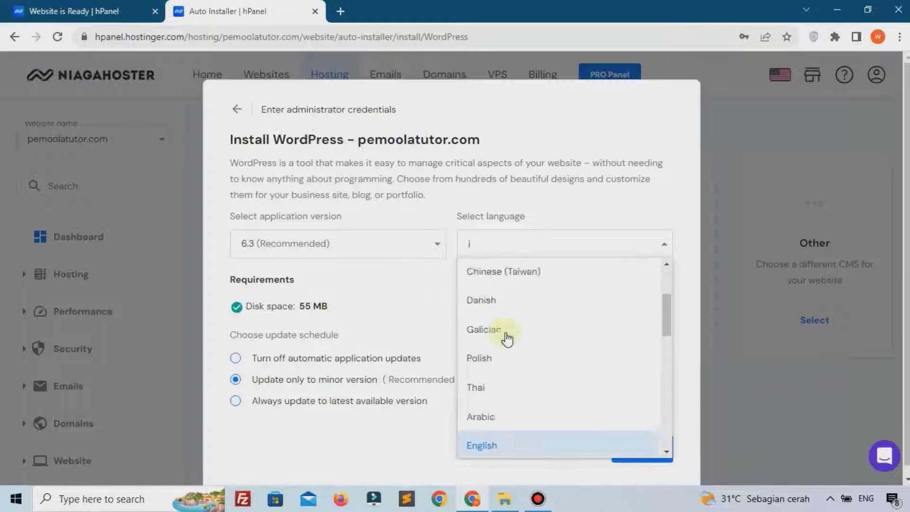
scroll(521, 332, up, 2)
click(521, 332)
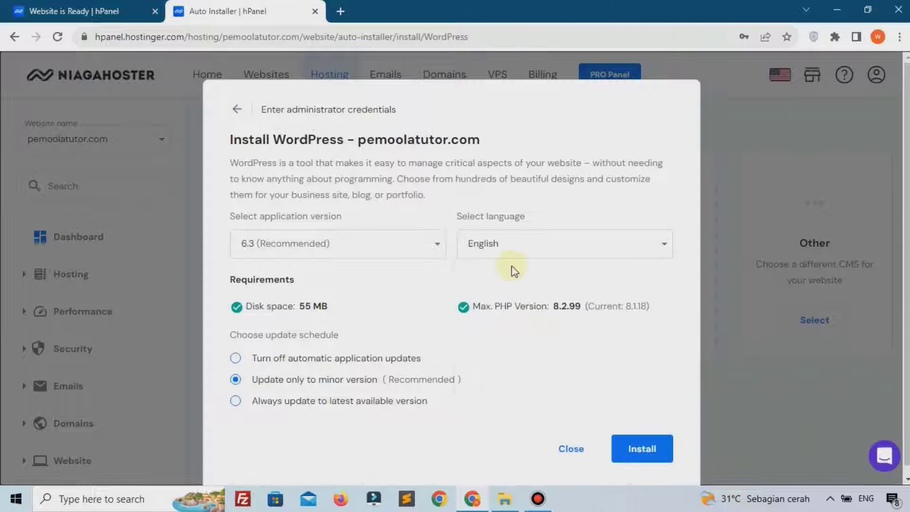
scroll(510, 267, down, 1)
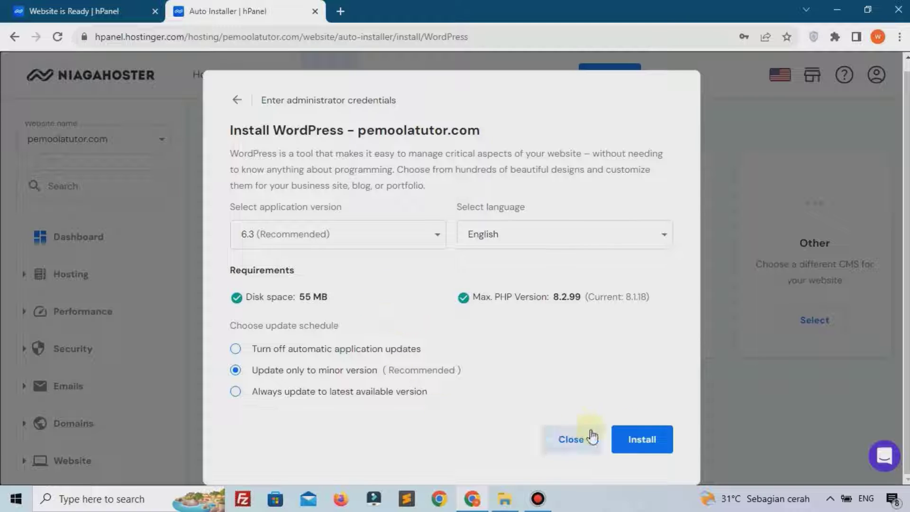
click(643, 435)
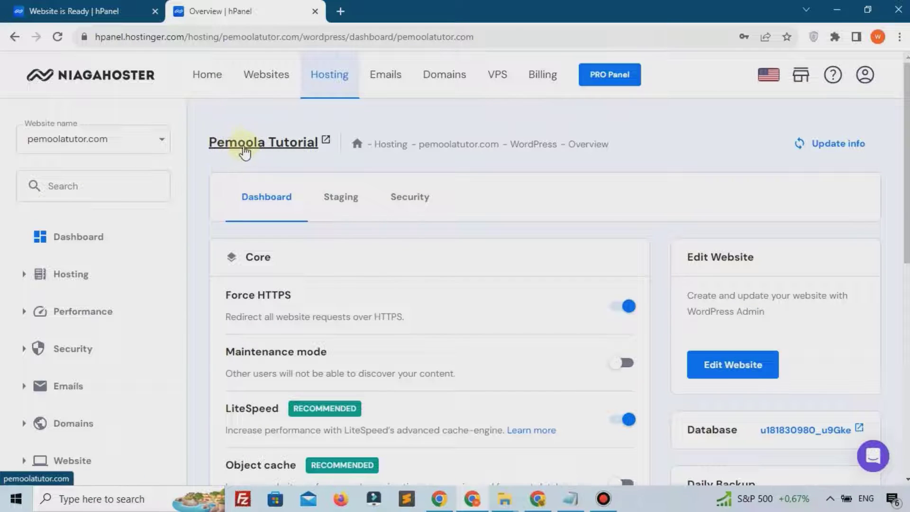
Open the live Pemoola Tutorial site from its WordPress overview to view the default page.
click(248, 144)
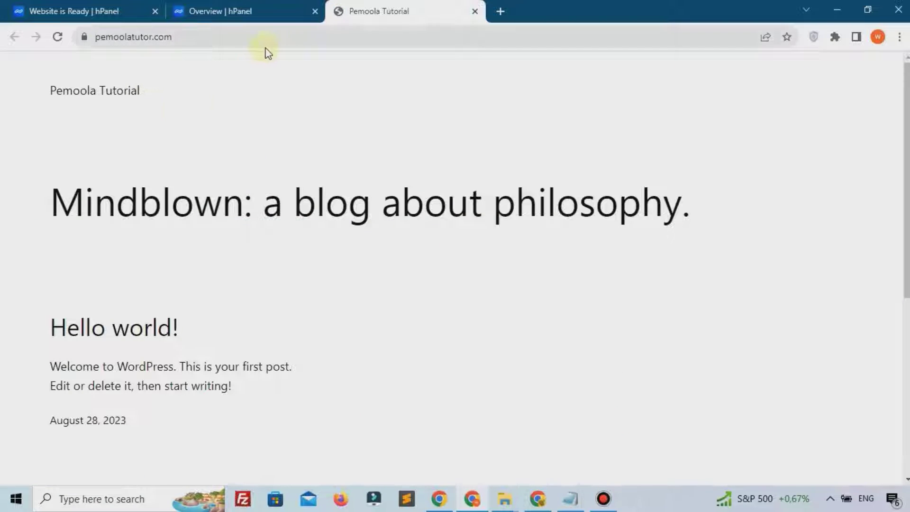
click(361, 43)
click(393, 121)
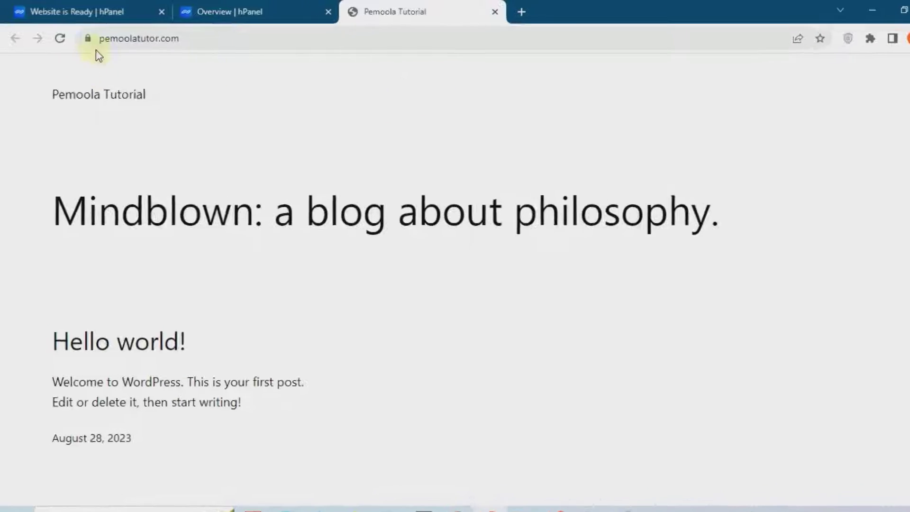
Go to pemoolatutor.com/wp-admin and log in to WordPress with the filled-in administrator credentials.
click(195, 41)
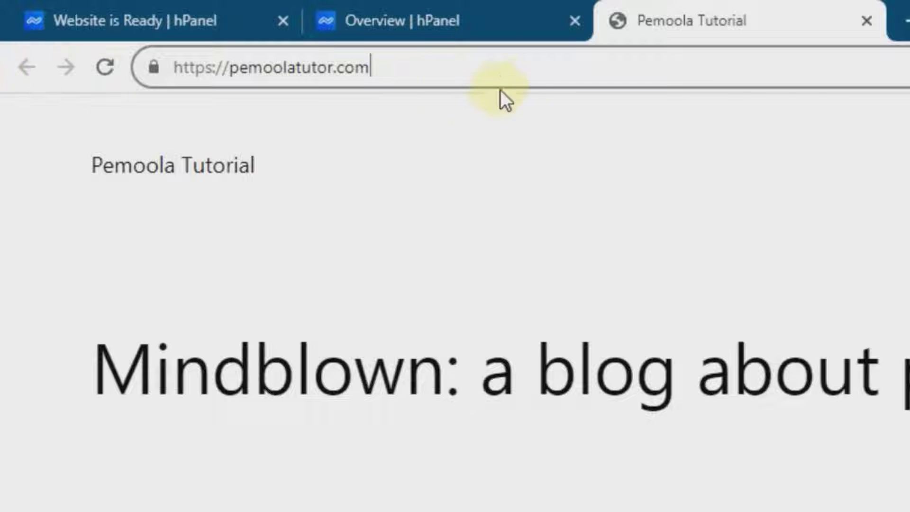
text(/)
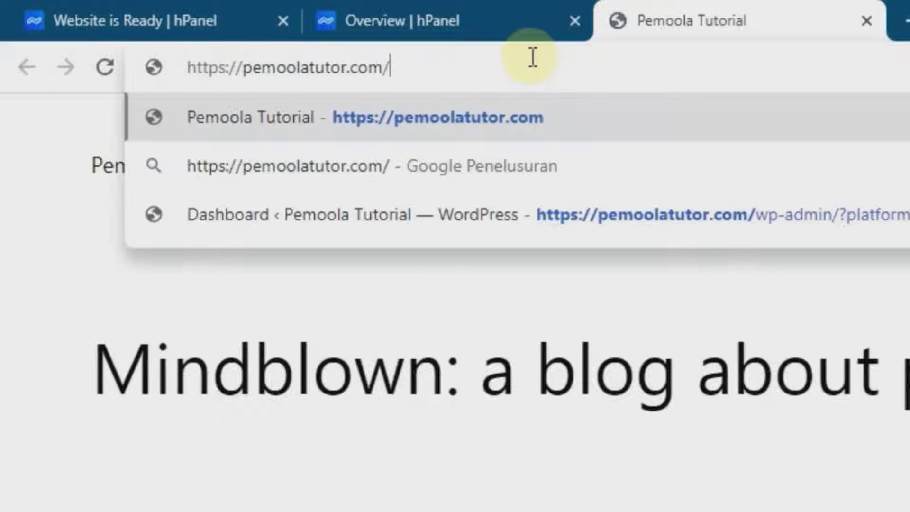
text(wp)
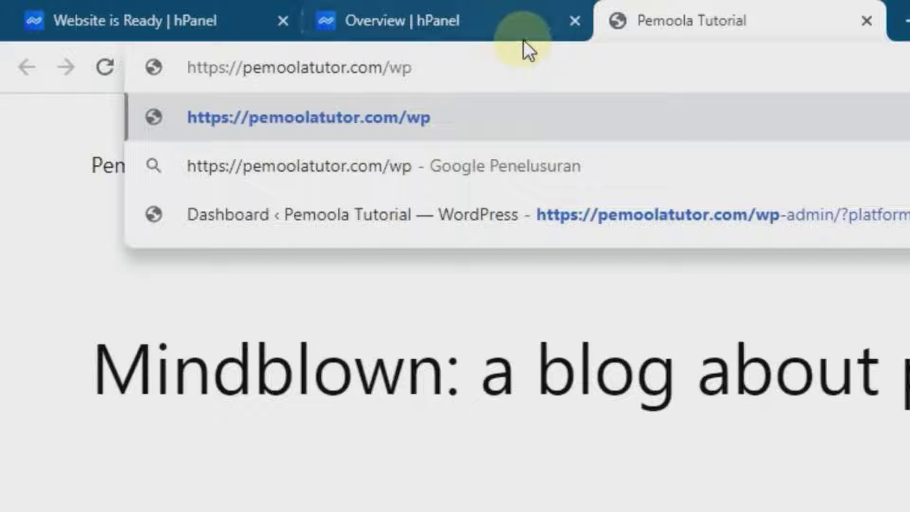
text(-)
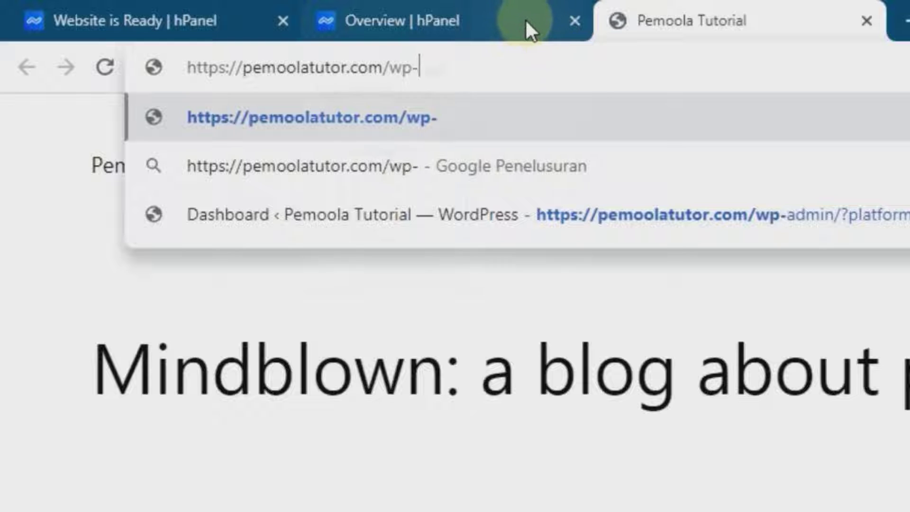
text(admin)
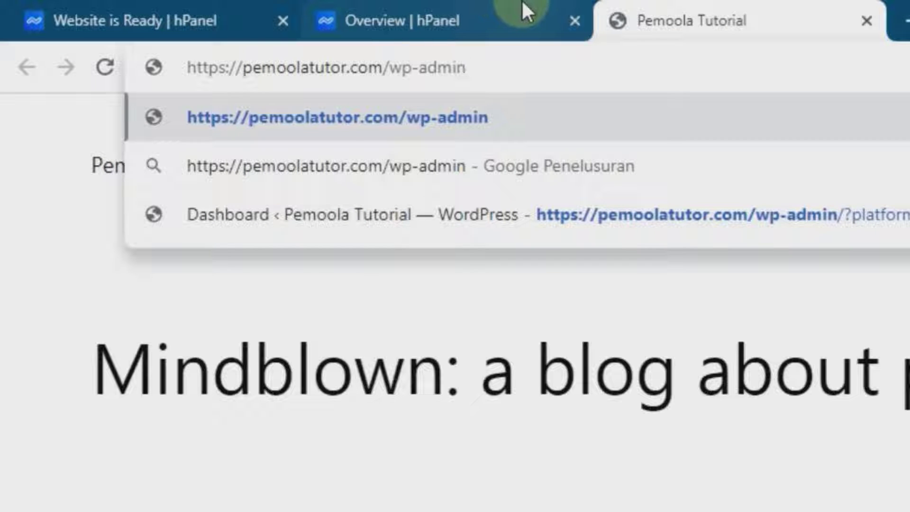
key(Return)
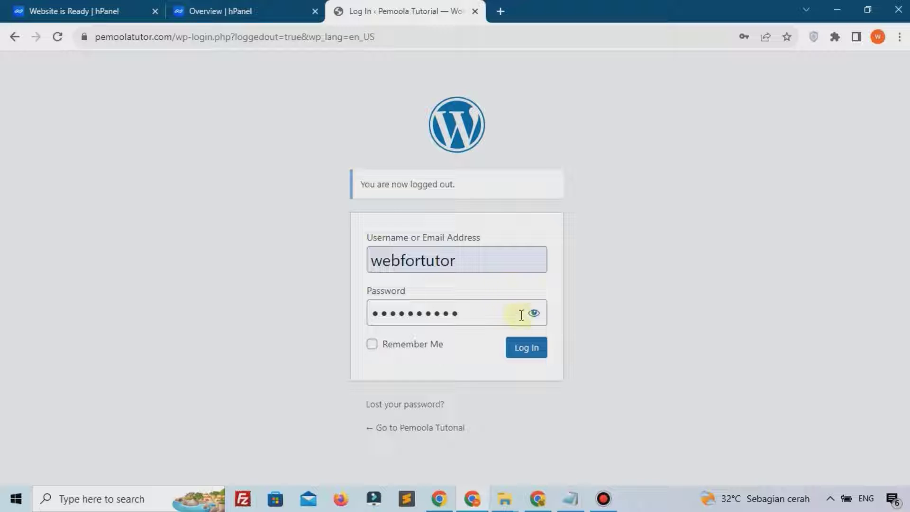
click(528, 348)
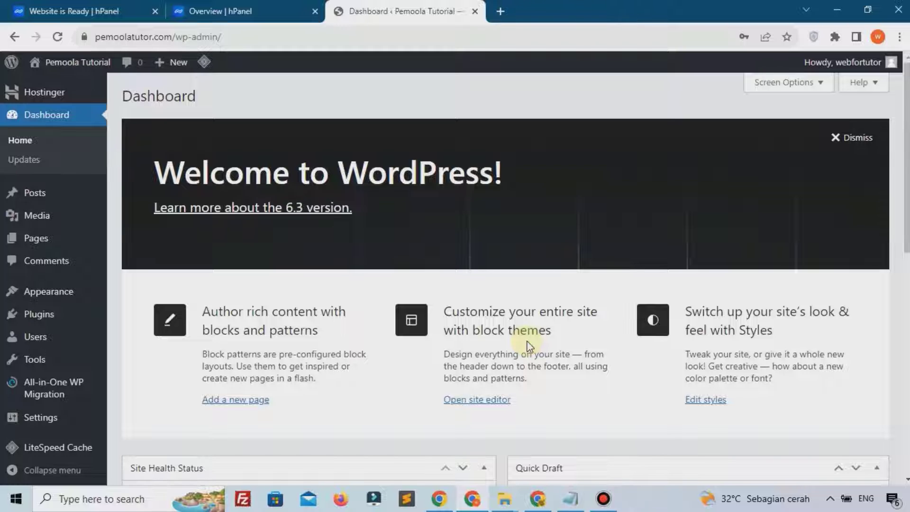
Close the hPanel overview and setup-completed pages, keeping only the WordPress dashboard open.
click(268, 9)
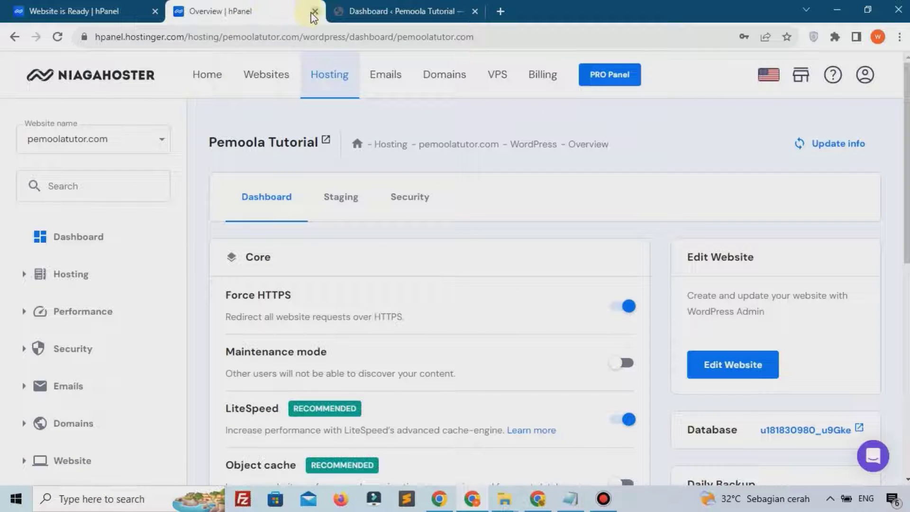
click(315, 11)
click(131, 10)
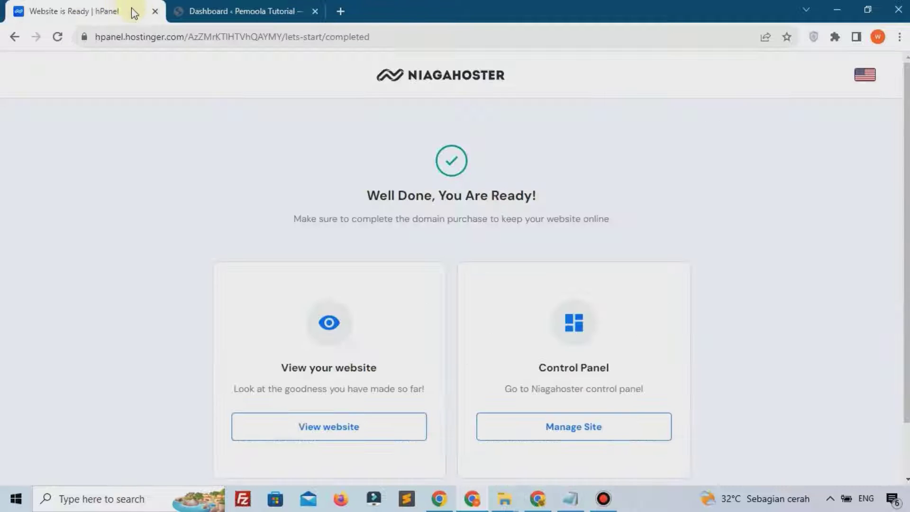
click(155, 12)
key(F12)
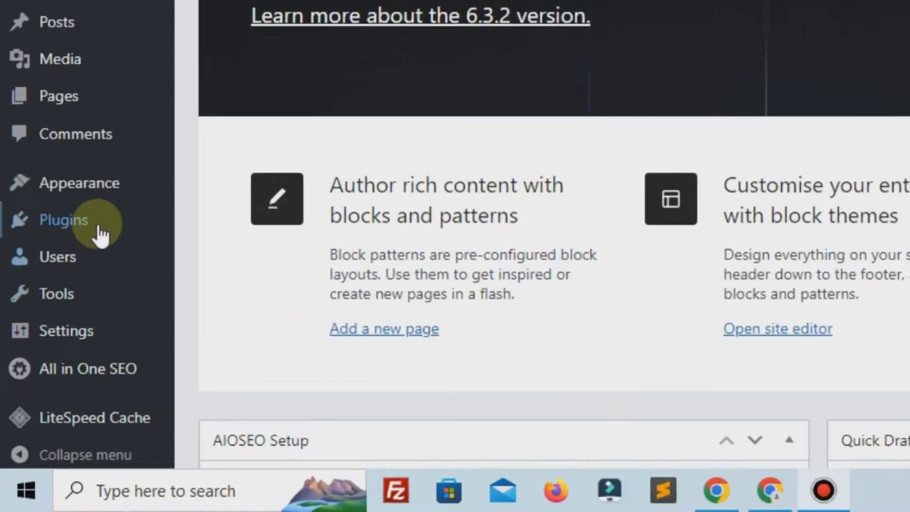
Open the list of installed plugins and deactivate all of them (All in One SEO, Hostinger, LiteSpeed Cache) with one bulk action.
mouse_move(62, 339)
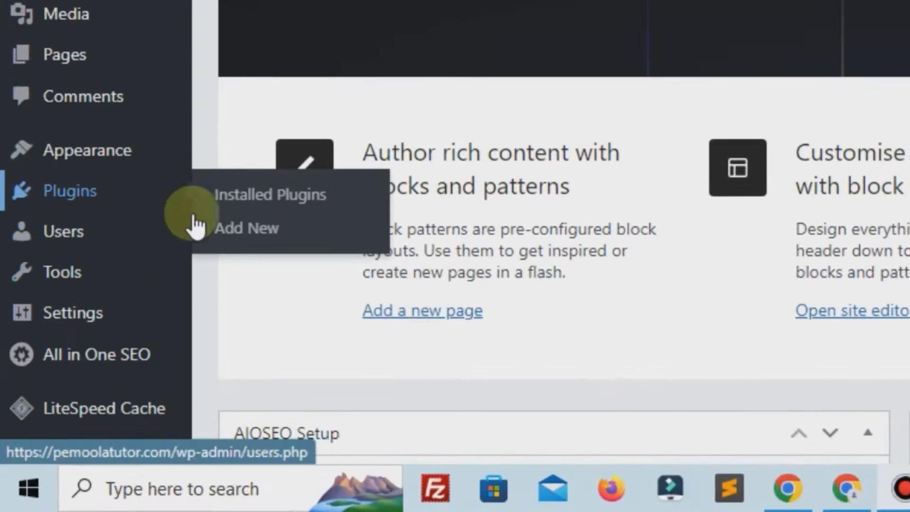
click(266, 202)
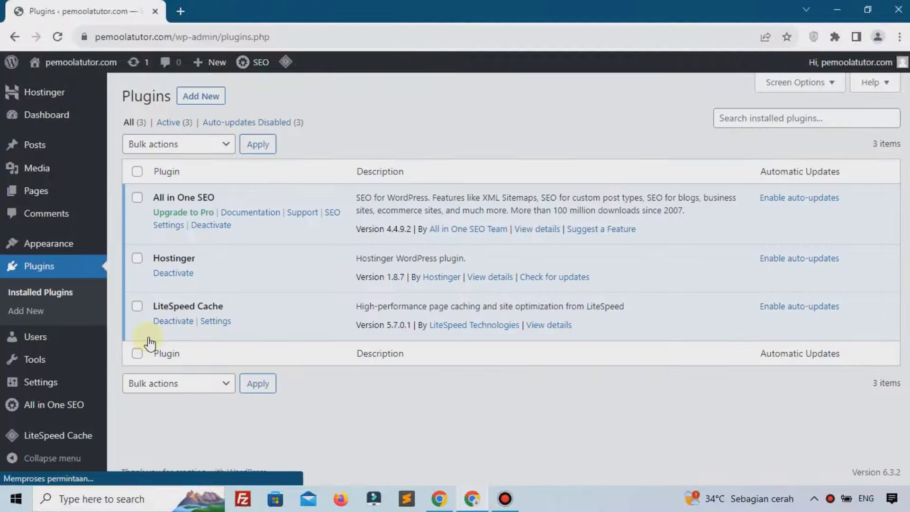
click(138, 173)
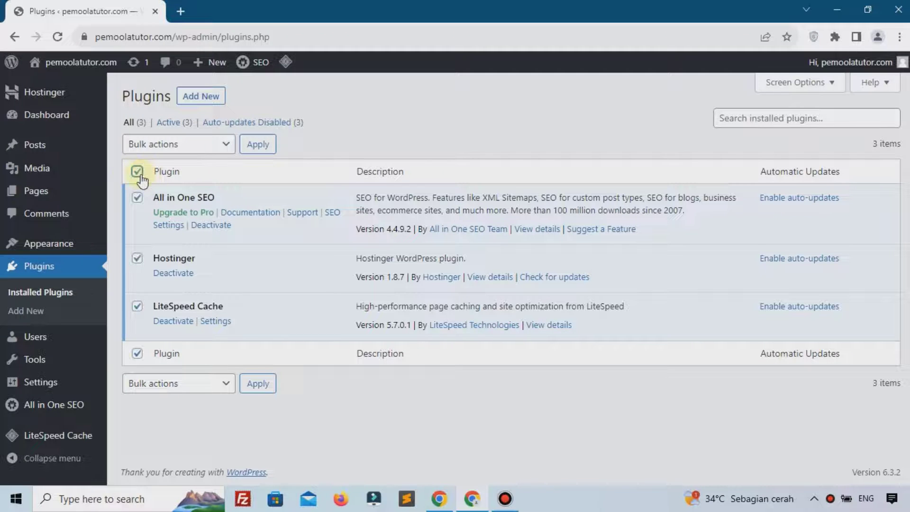
click(161, 144)
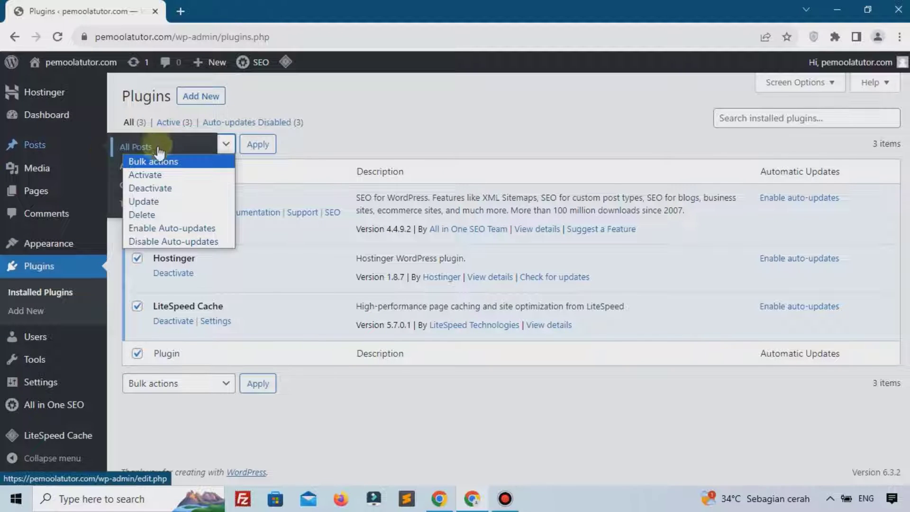
click(157, 190)
click(259, 144)
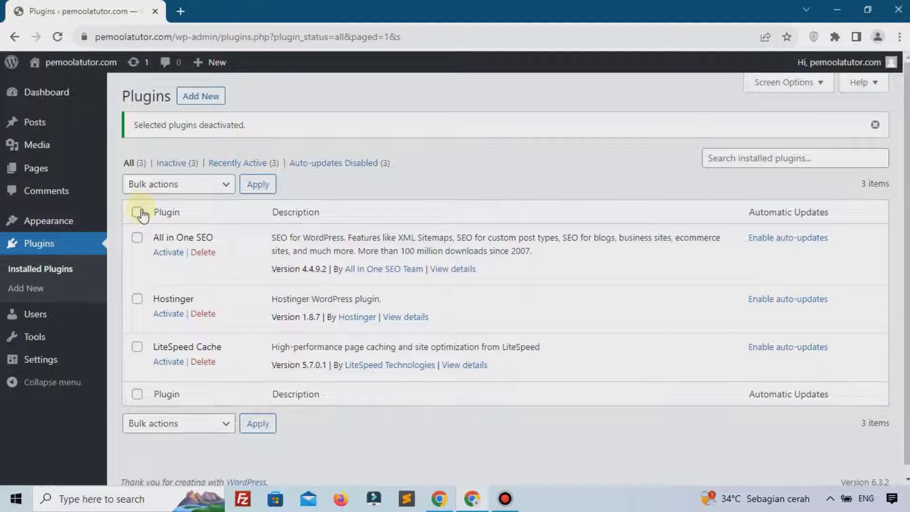
Delete all deactivated plugins (All in One SEO, Hostinger, LiteSpeed Cache) and their data with one bulk action.
click(140, 214)
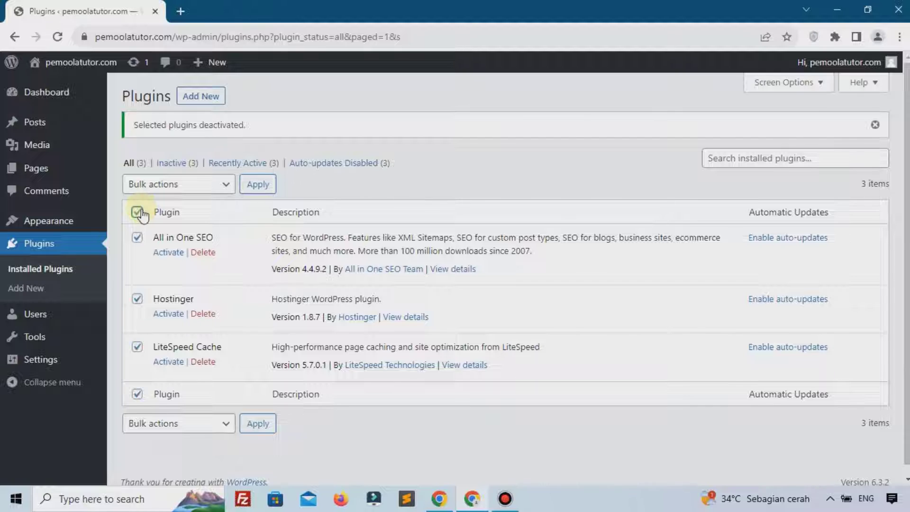
click(176, 188)
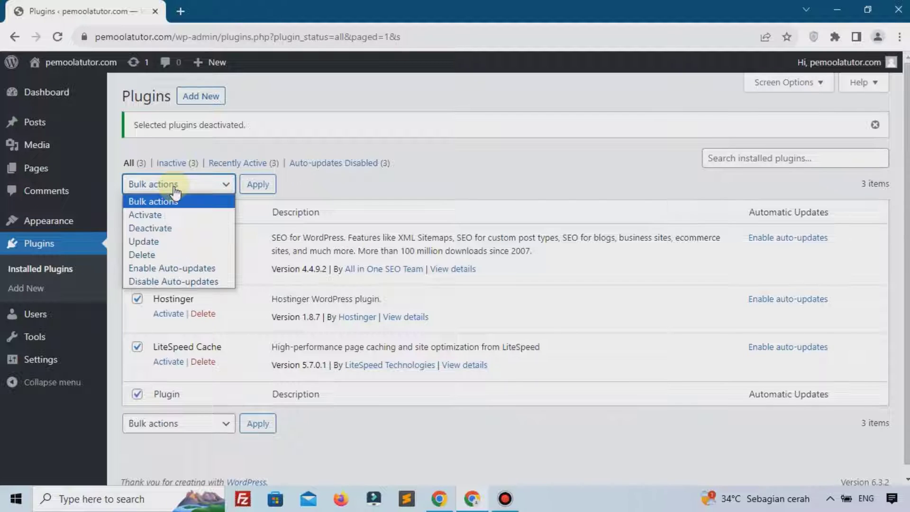
click(168, 254)
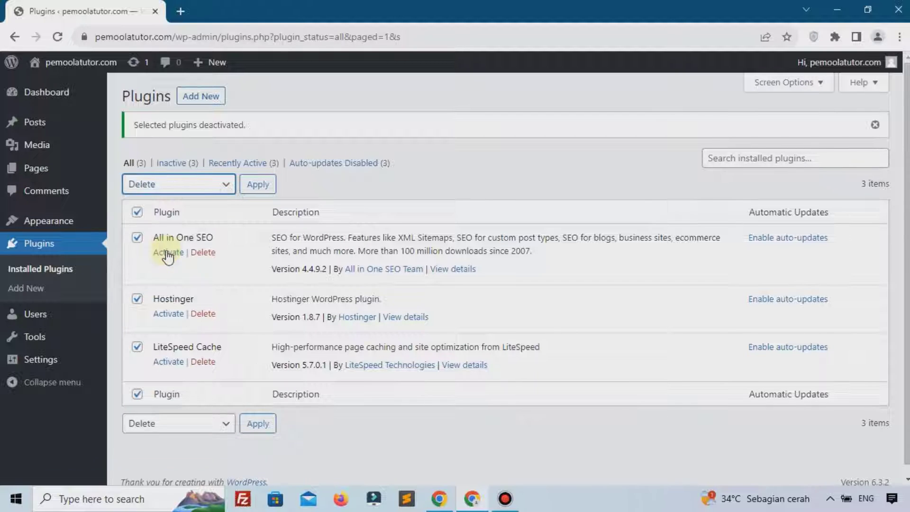
click(259, 190)
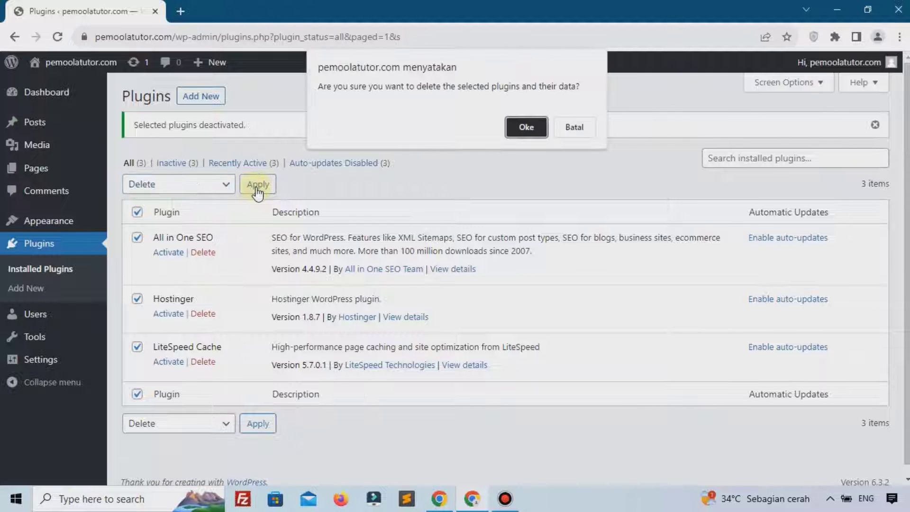
click(526, 128)
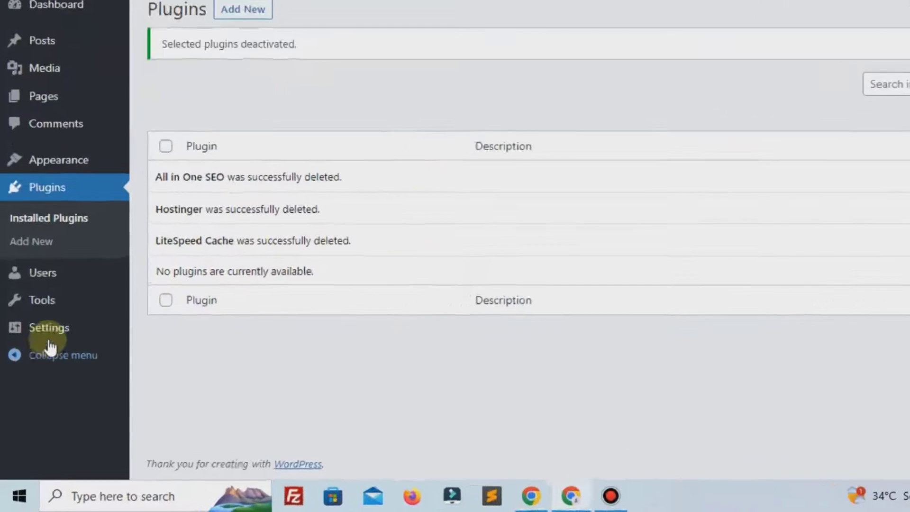
Open the site's General Settings and change the site title to "Pemoola Group".
mouse_move(40, 364)
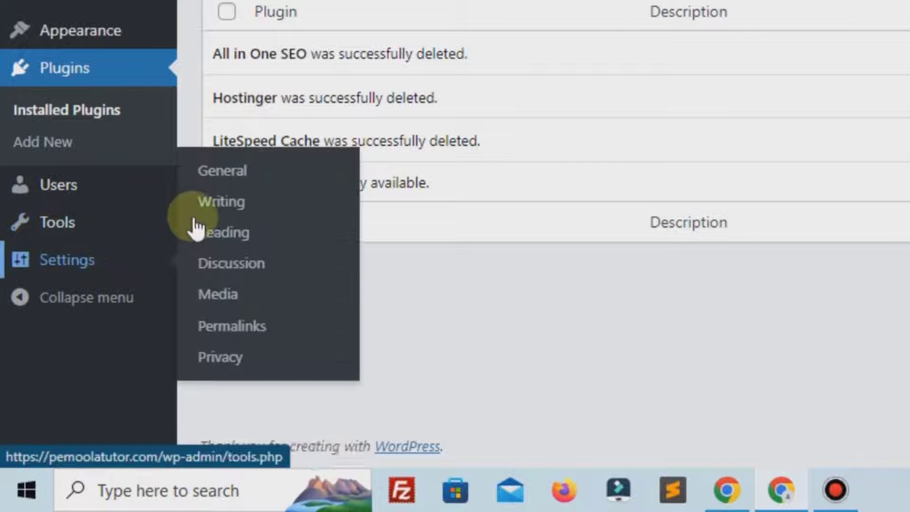
click(251, 177)
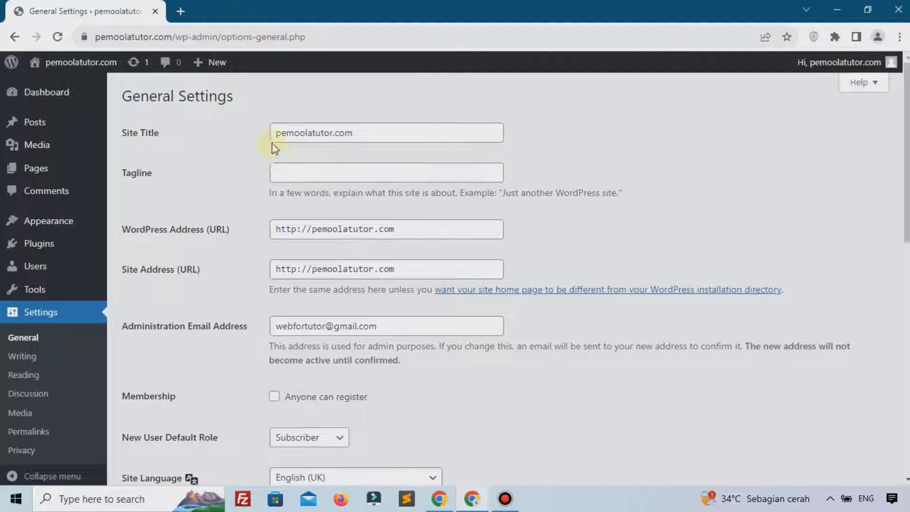
click(378, 137)
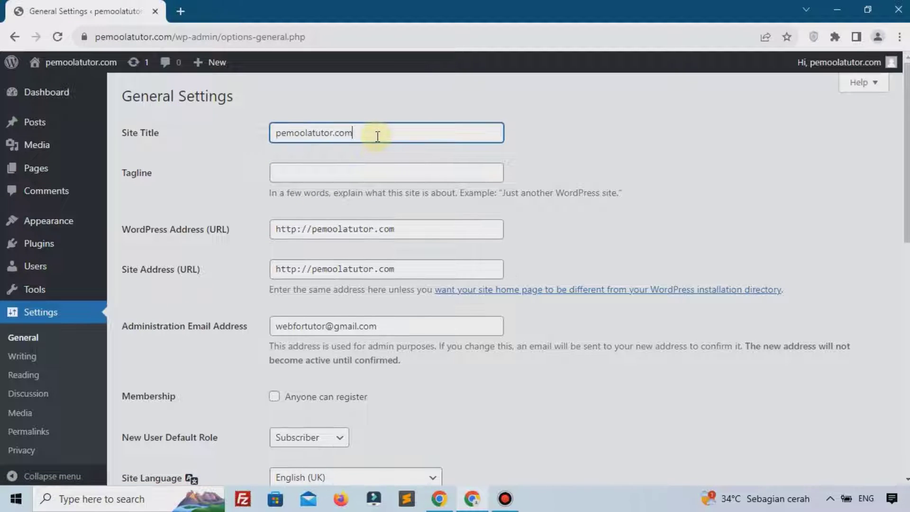
key(ctrl+a)
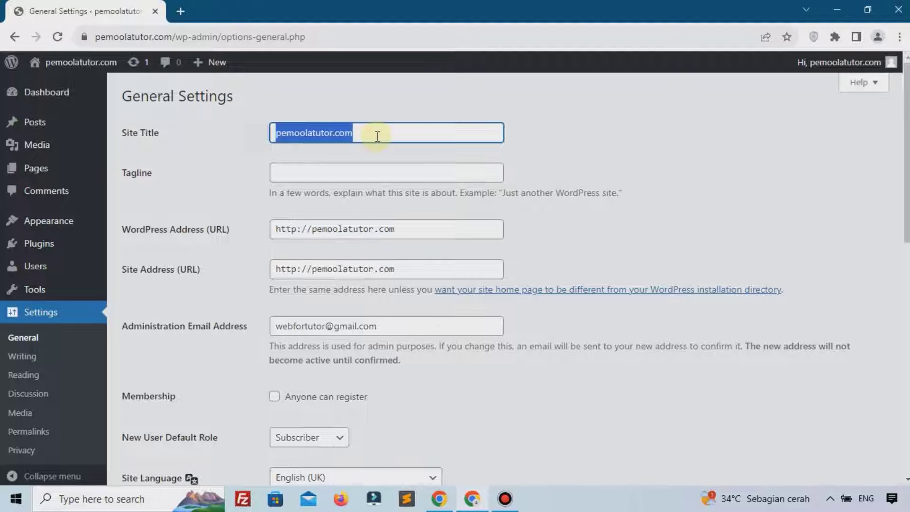
text(Pe)
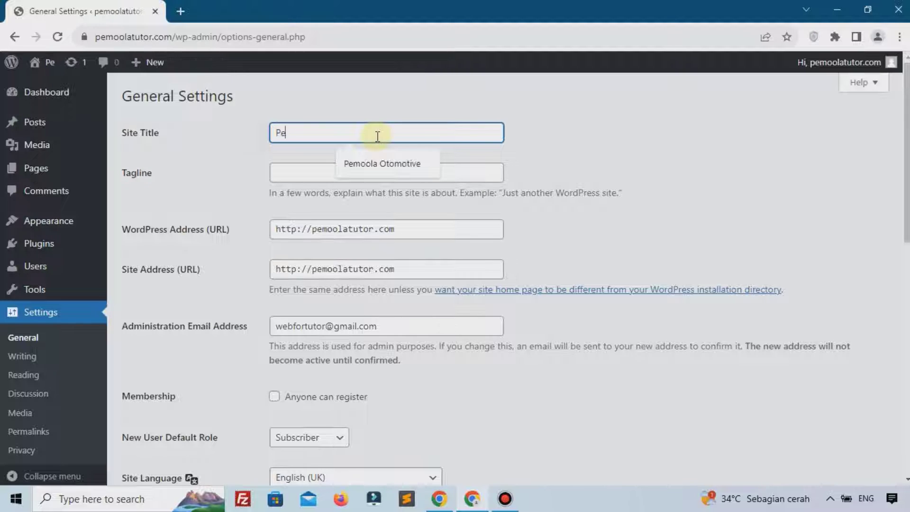
text(mo)
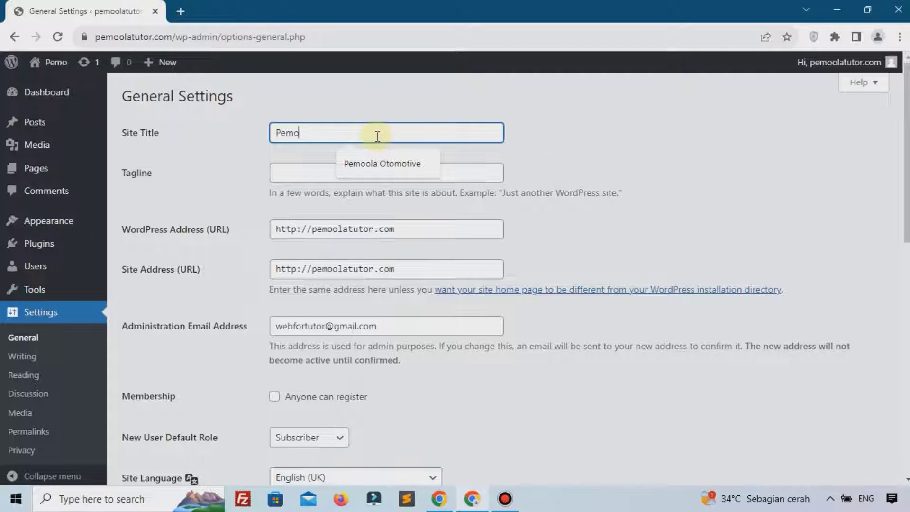
text(ola )
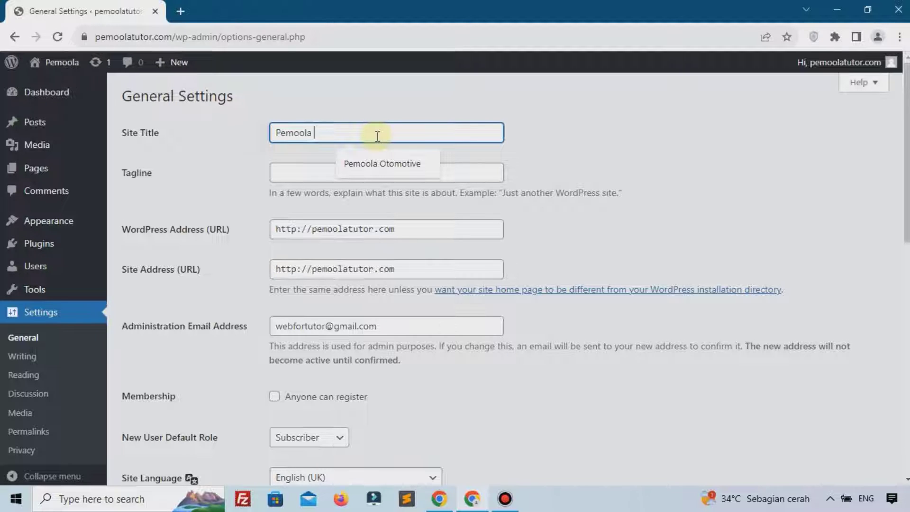
text(Grou)
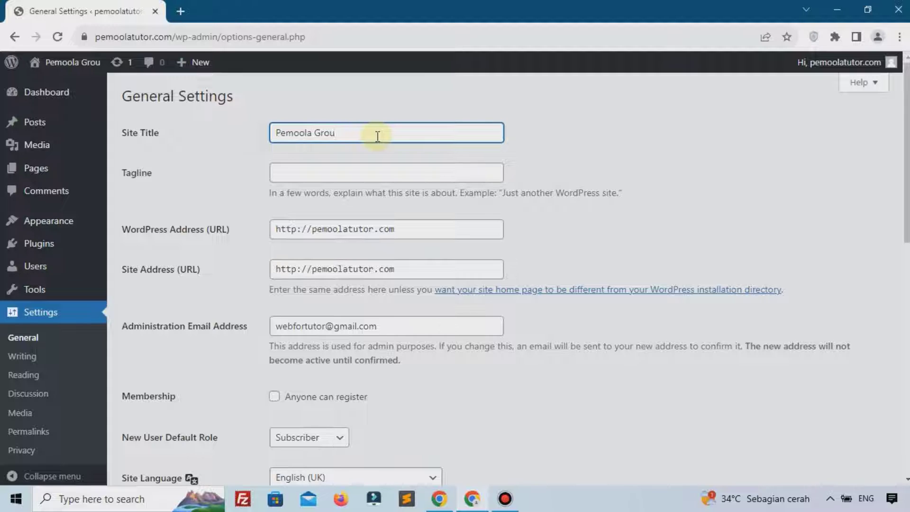
text(p)
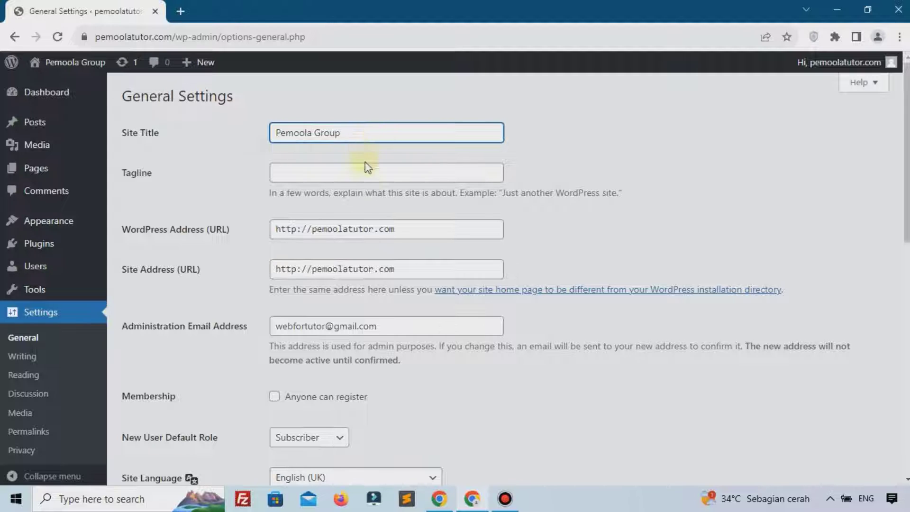
Enter "Layanan Jasa Website" as the site's tagline.
click(355, 172)
text(Lay)
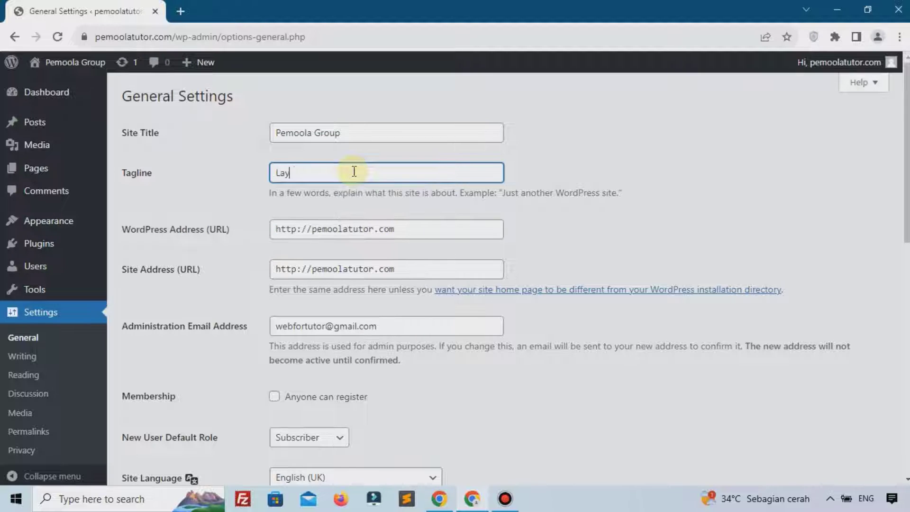
text(anan Jasa Website)
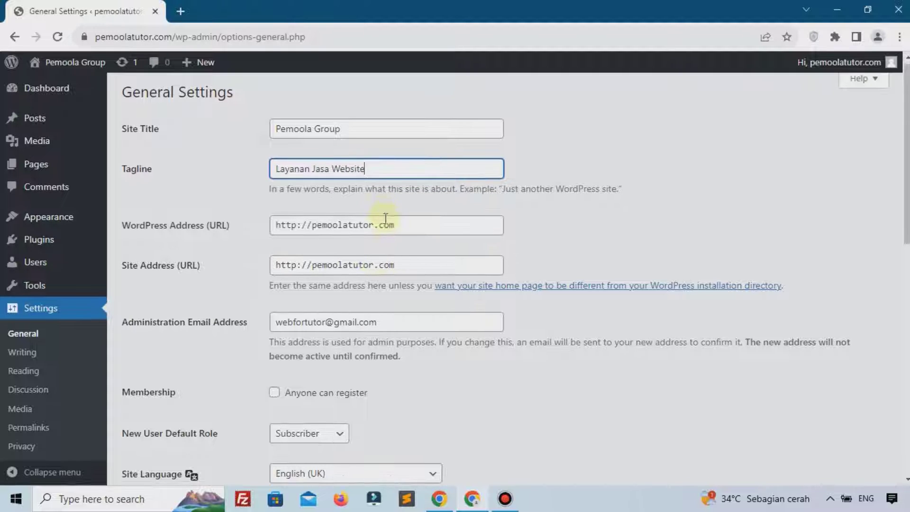
Set the site language to Bahasa Indonesia and save the general settings.
scroll(379, 223, down, 7)
scroll(266, 201, up, 1)
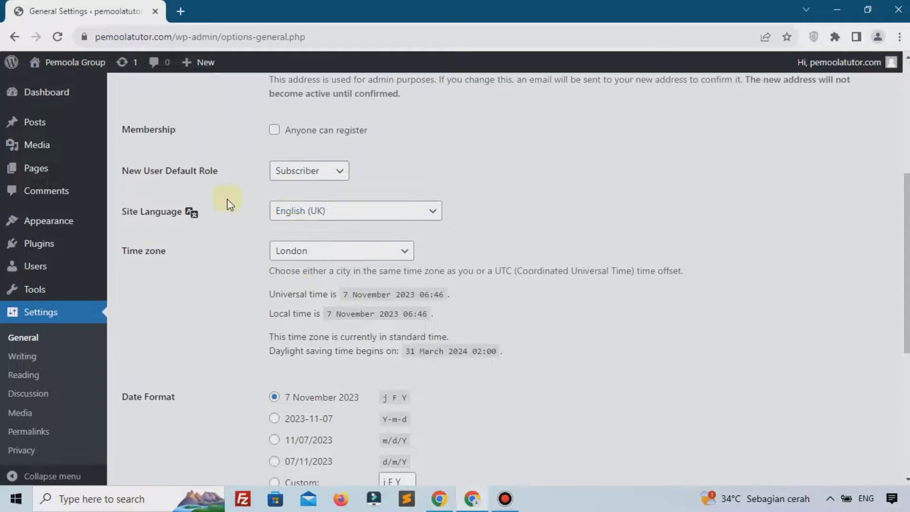
click(327, 212)
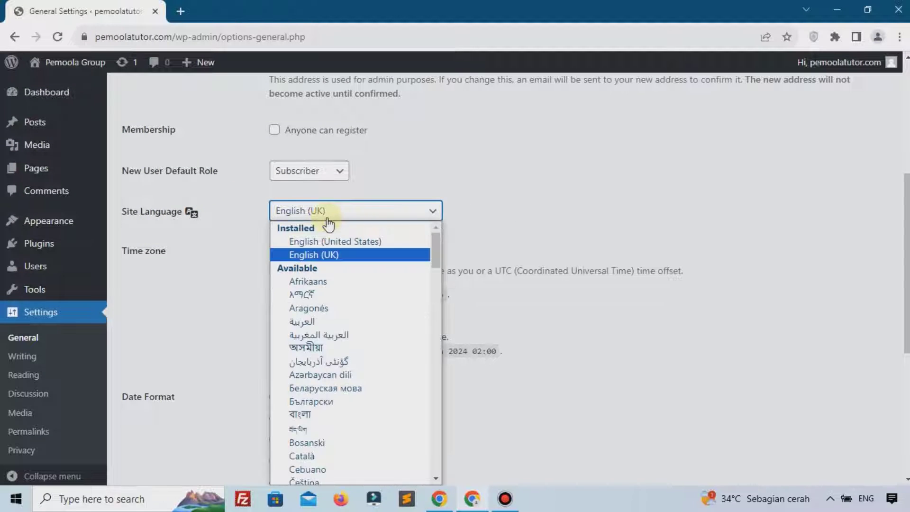
text(ita)
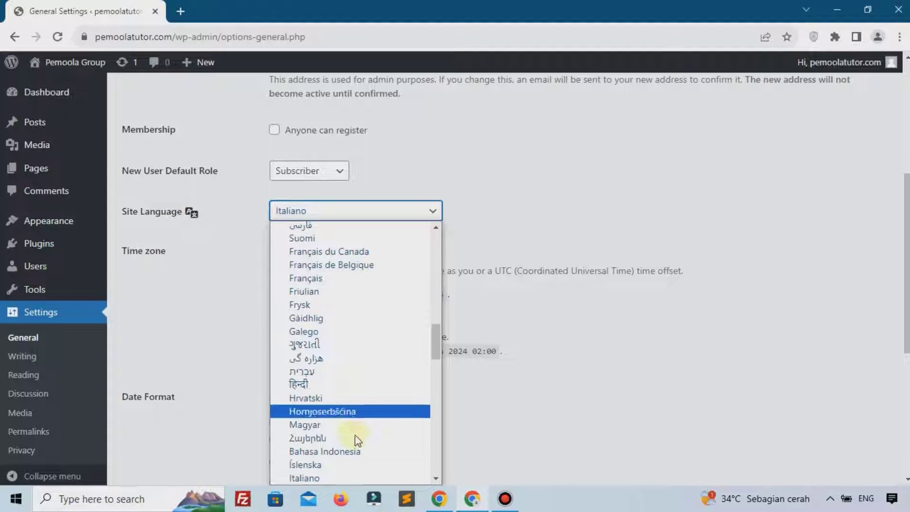
click(354, 451)
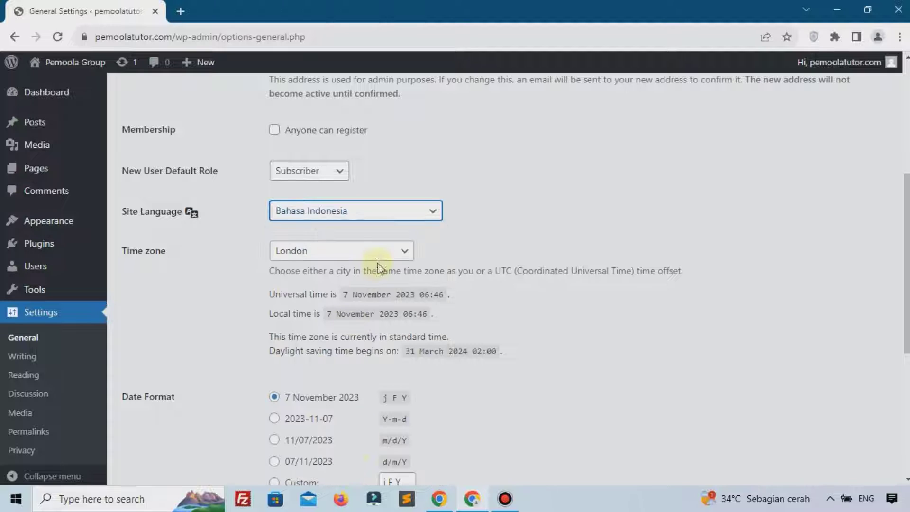
scroll(308, 358, down, 4)
click(169, 424)
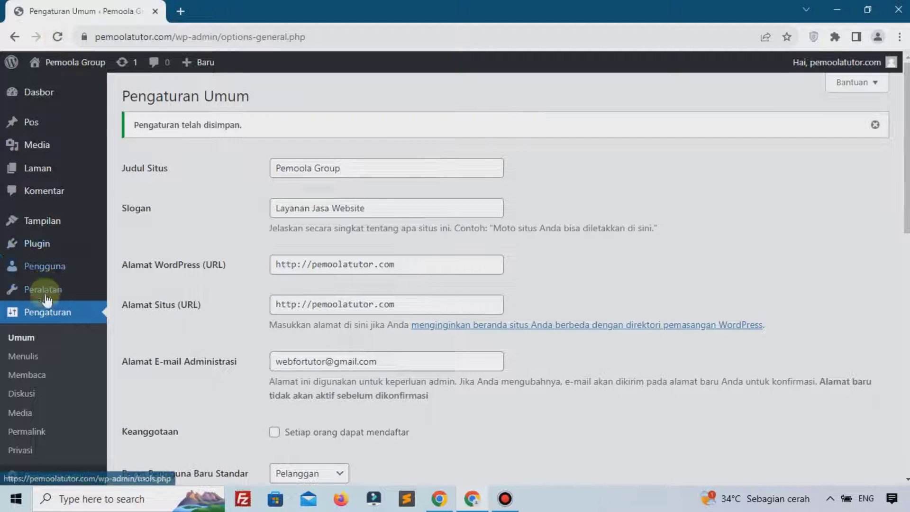
Open the page for adding plugins, search for "site origin" and look through the results for the SiteOrigin page builder.
mouse_move(41, 244)
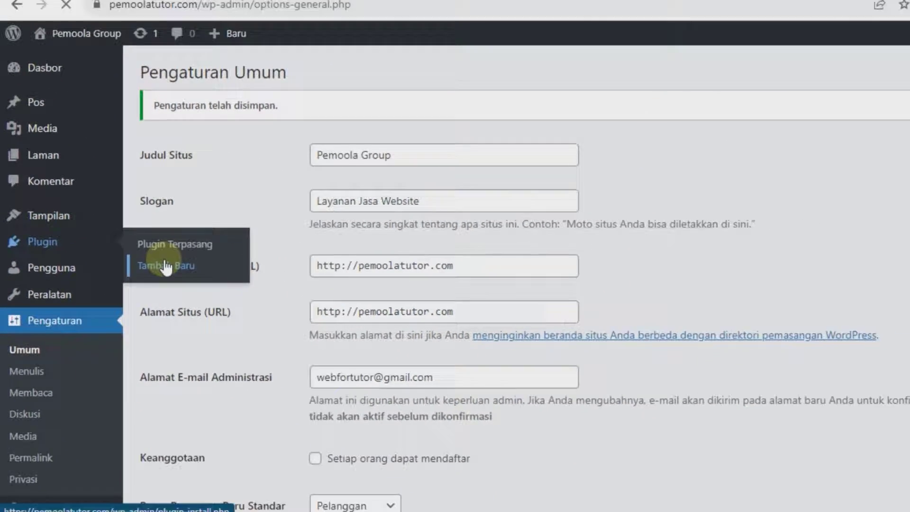
click(283, 274)
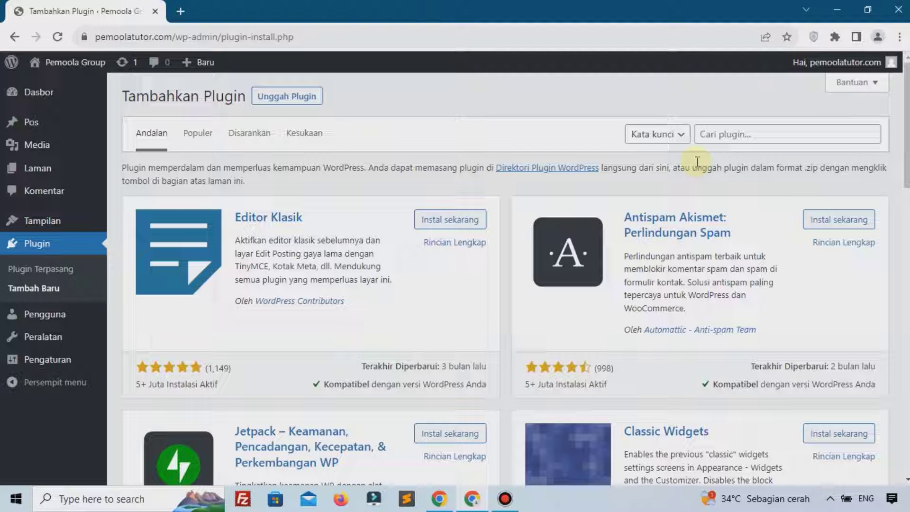
click(743, 136)
text(sit)
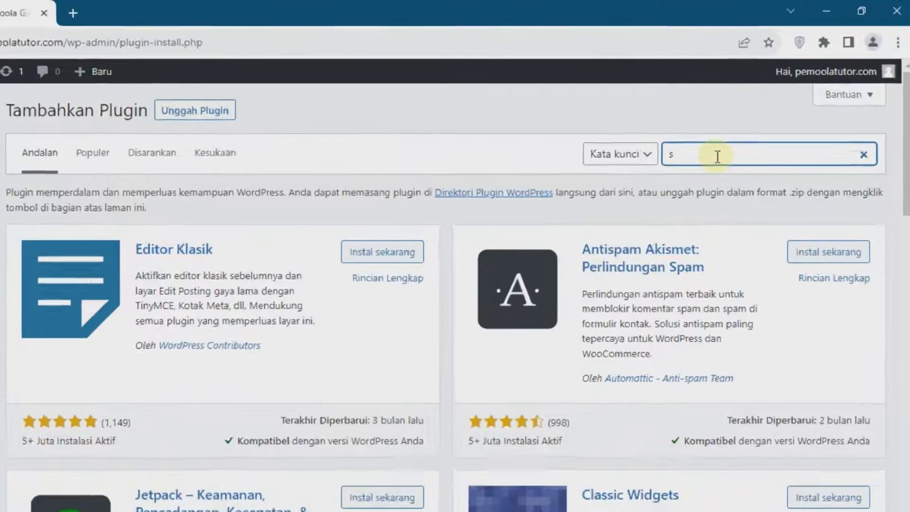
text(e origi)
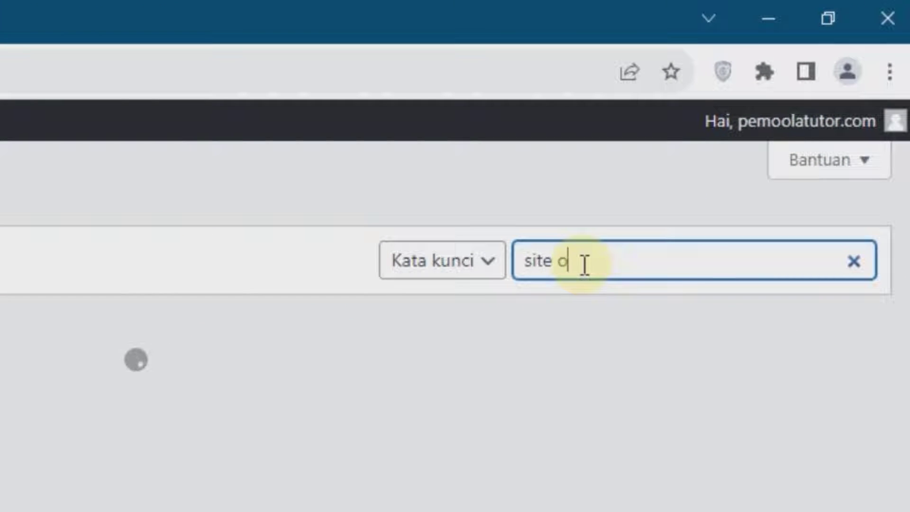
text(n)
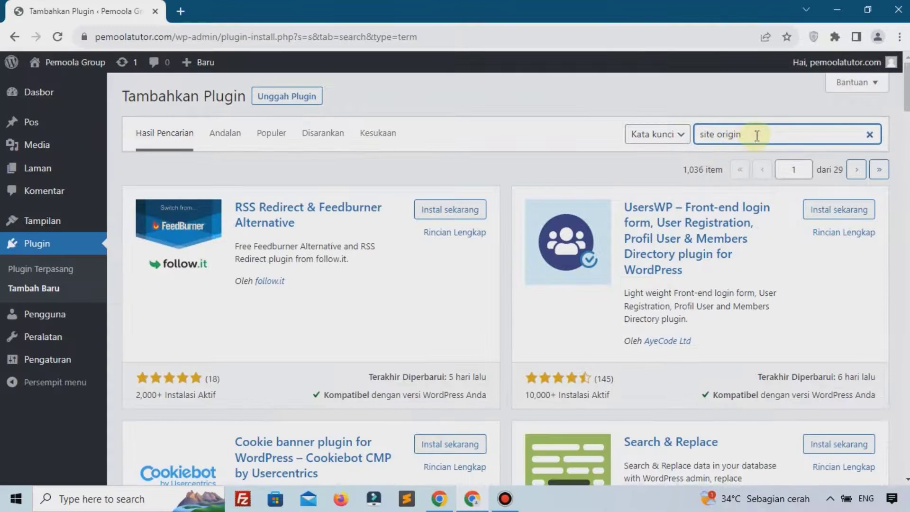
scroll(266, 278, down, 8)
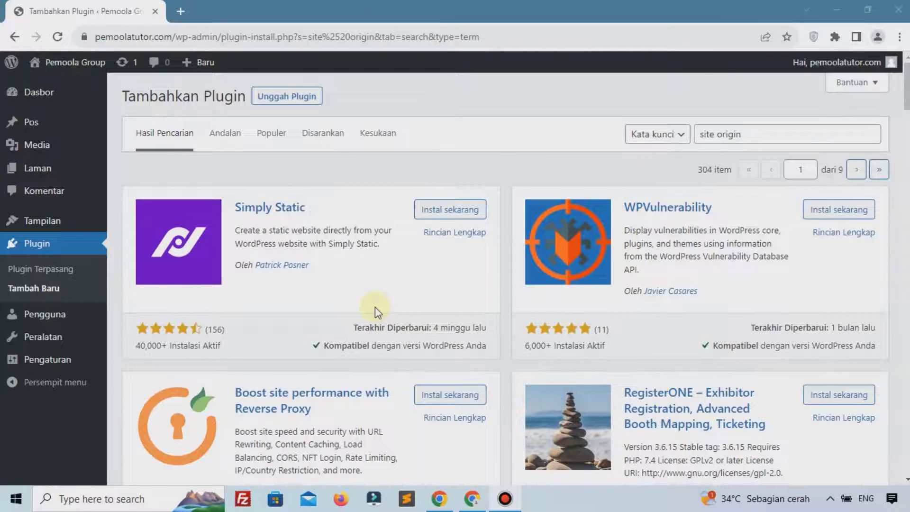
scroll(374, 306, down, 10)
scroll(374, 306, up, 7)
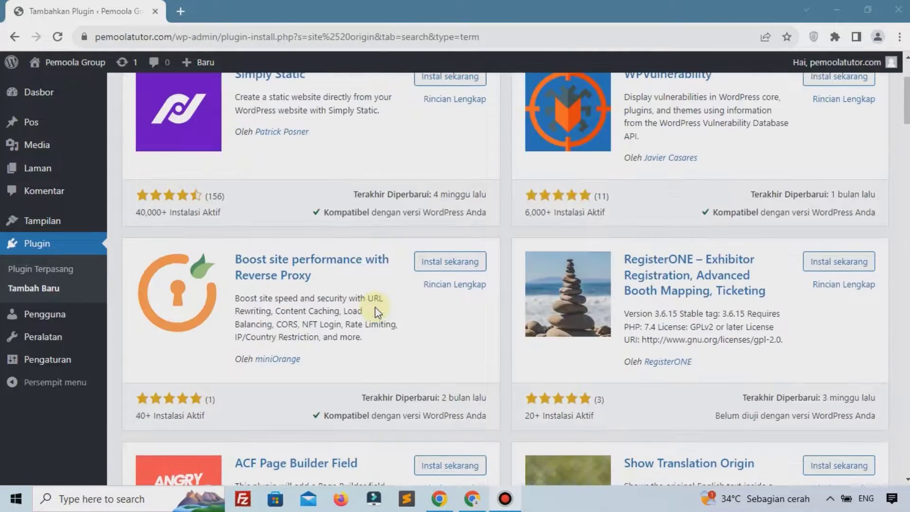
scroll(375, 307, down, 15)
scroll(374, 306, up, 18)
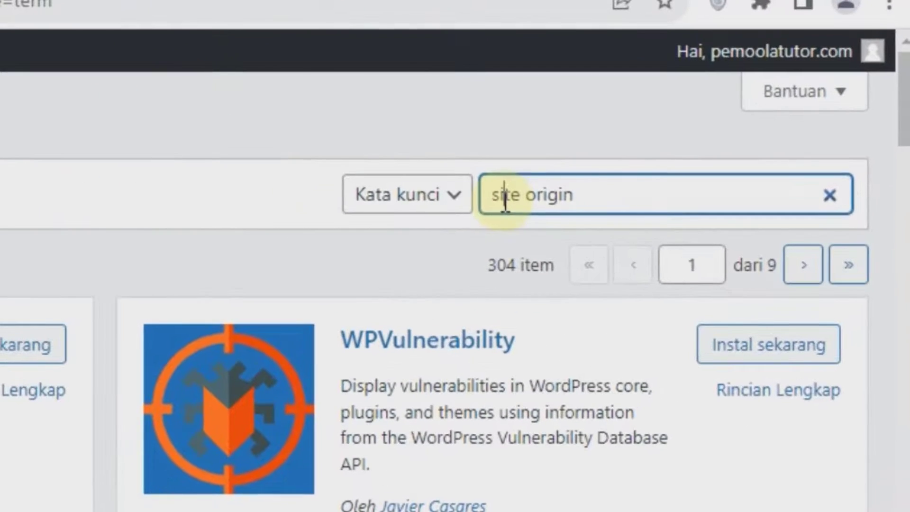
Search for "Page Builder by SiteOrigin" instead, then install and activate that plugin.
triple_click(706, 137)
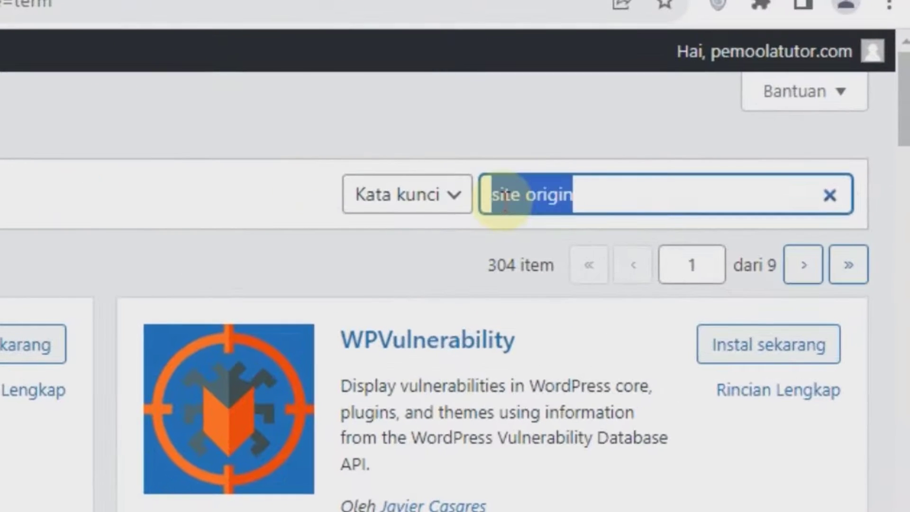
text(Page Builder by SiteOrigin)
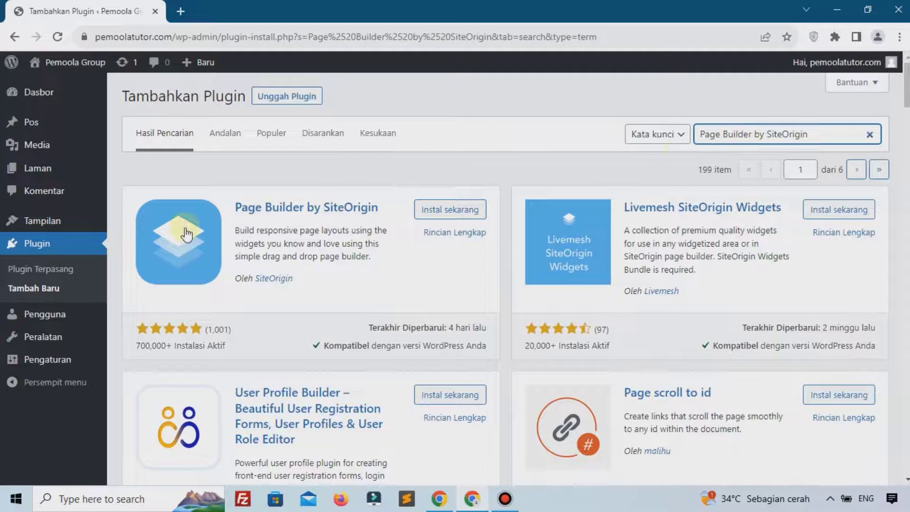
click(430, 211)
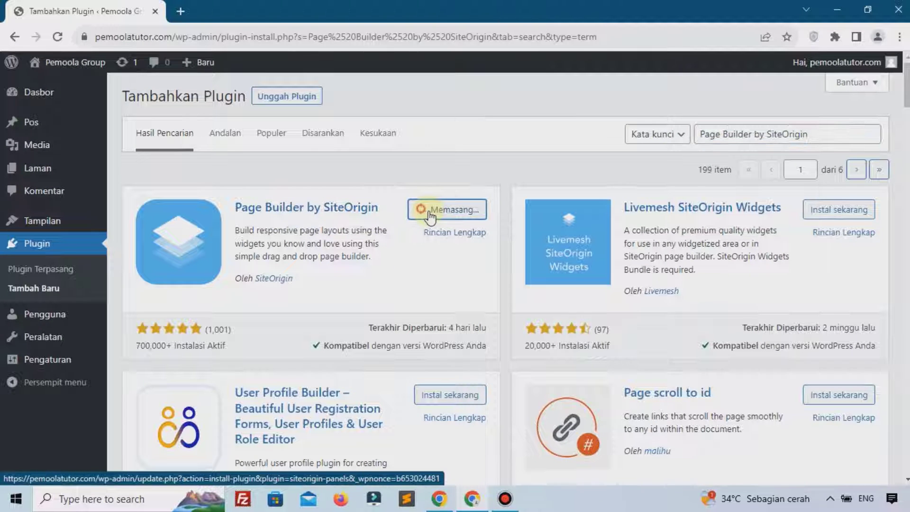
click(473, 218)
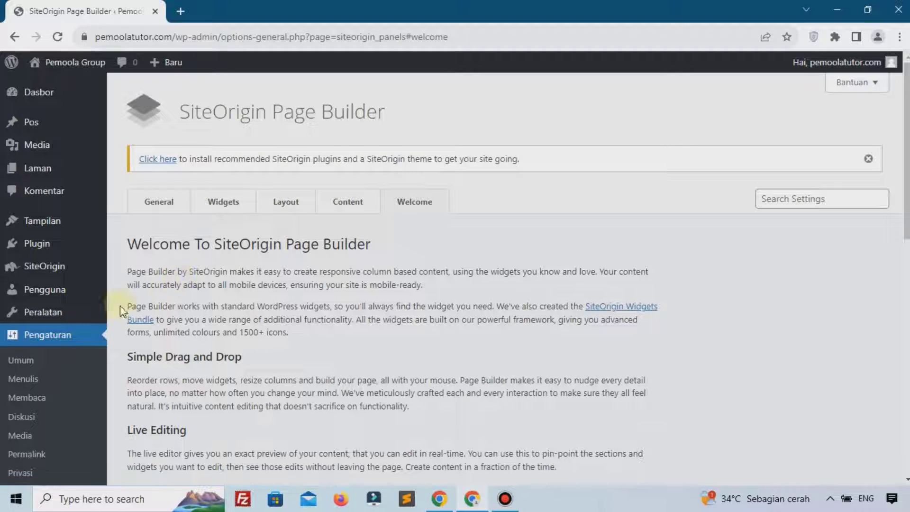
mouse_move(52, 275)
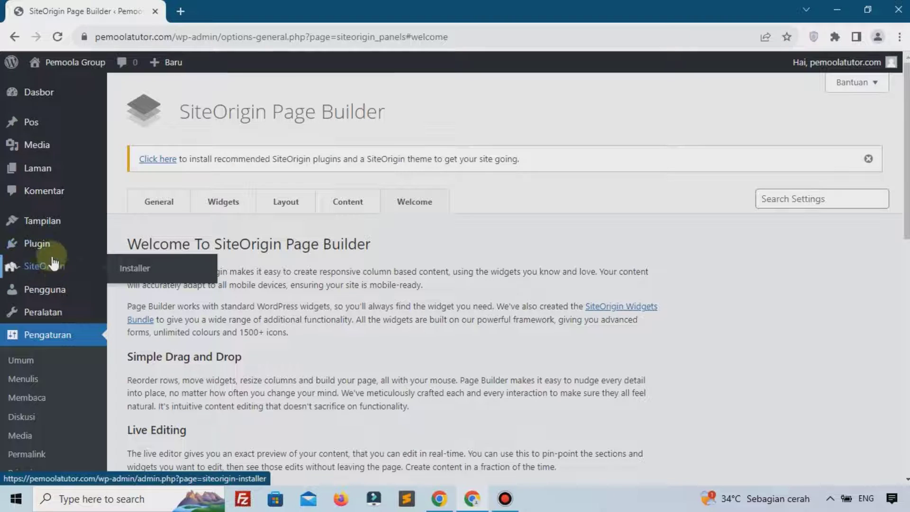
mouse_move(53, 250)
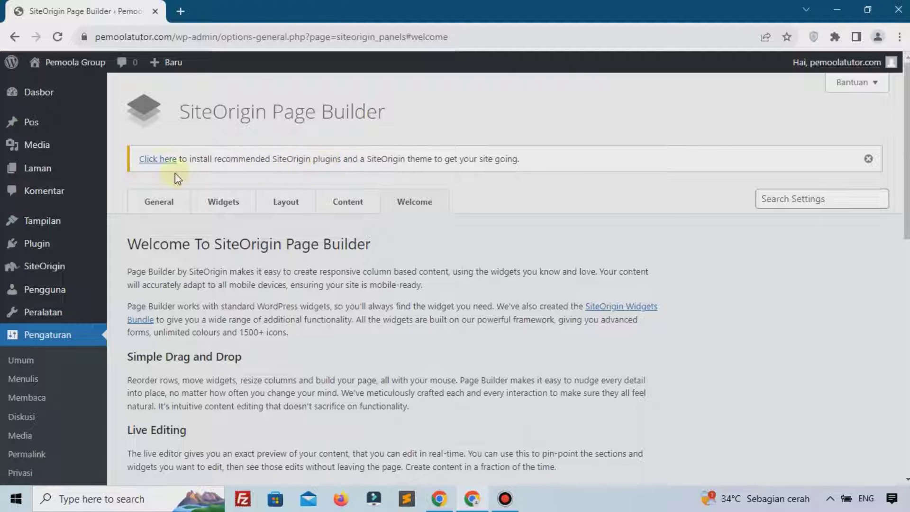
Install and activate the SiteOrigin Widgets Bundle from the recommended SiteOrigin plugins, finishing on the list of installed plugins.
click(159, 162)
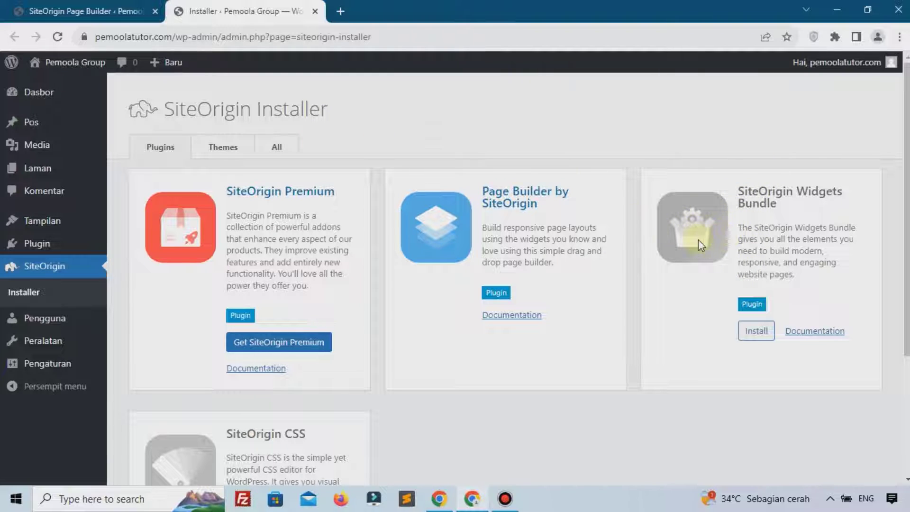
scroll(717, 299, down, 2)
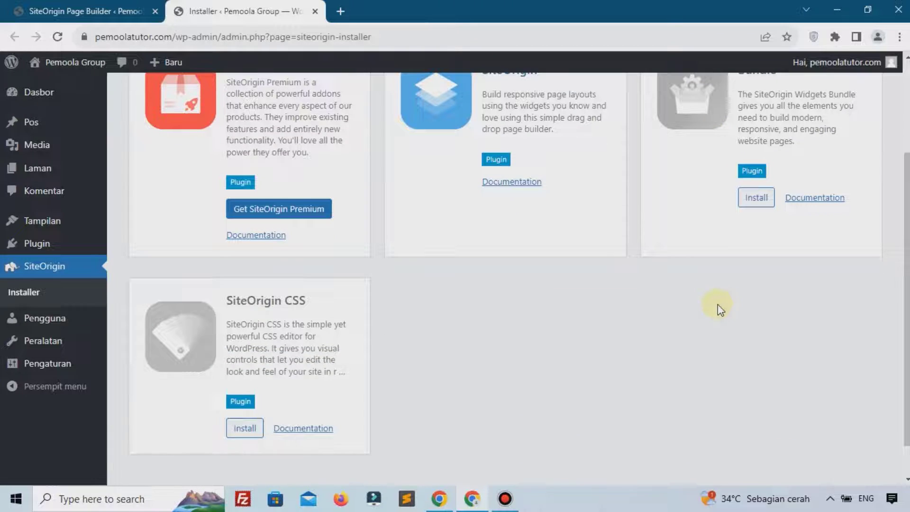
scroll(718, 306, up, 1)
scroll(762, 231, up, 2)
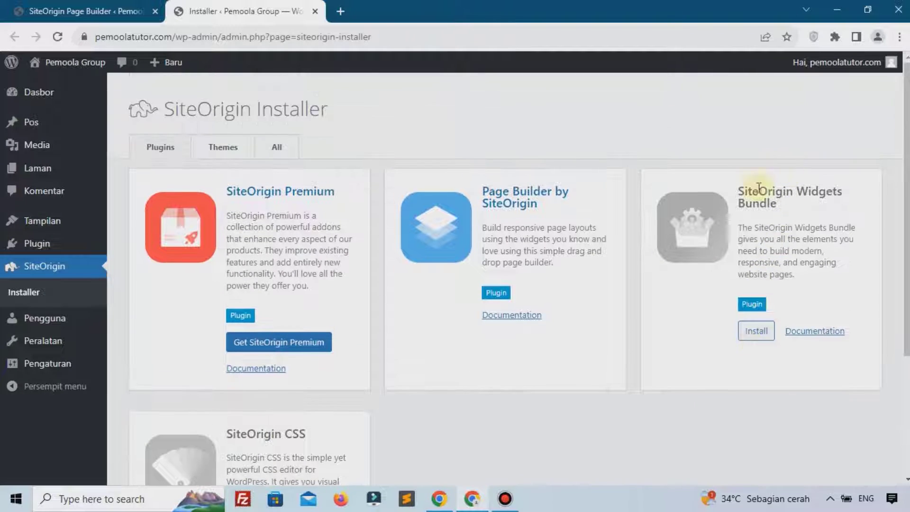
click(757, 331)
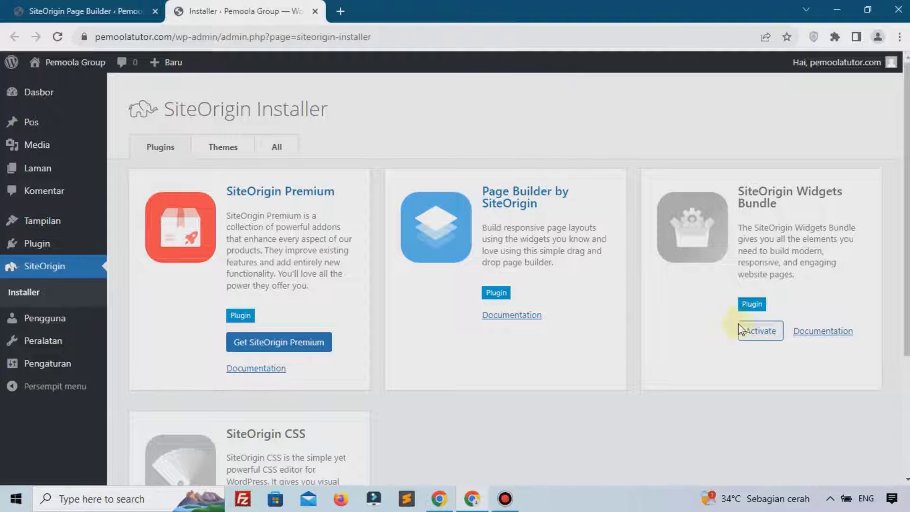
click(759, 332)
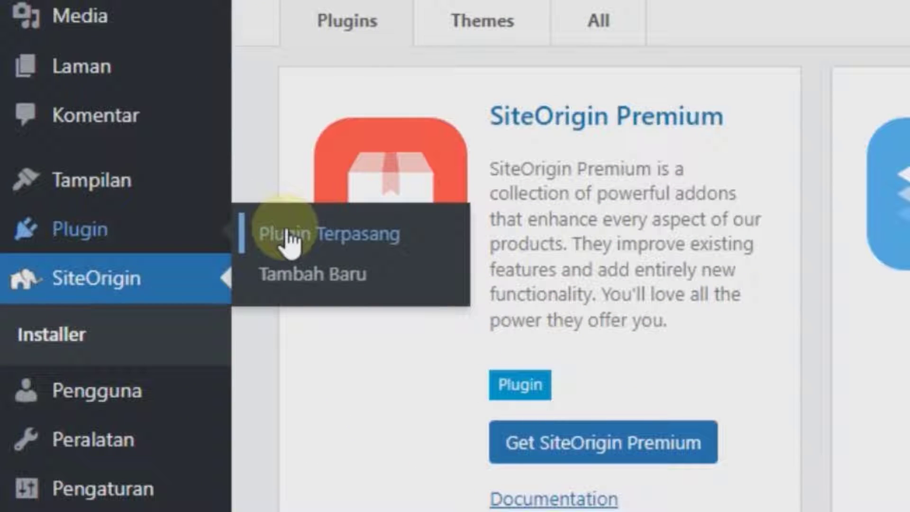
click(290, 237)
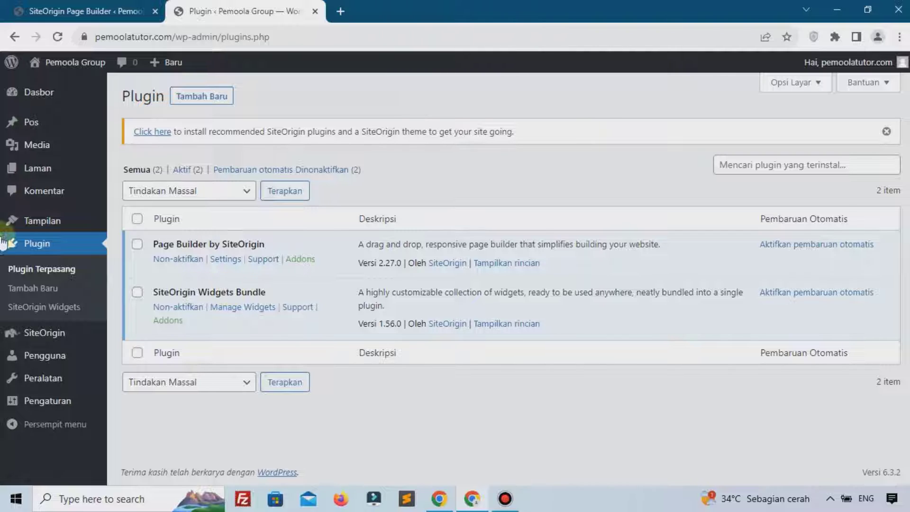
Open the page for adding new themes and dismiss the notice recommending SiteOrigin plugins.
mouse_move(10, 220)
click(141, 226)
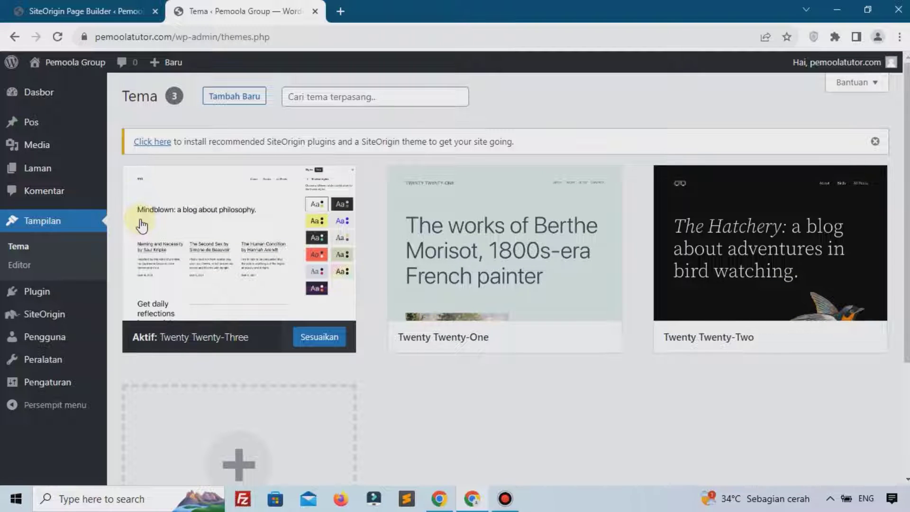
click(221, 98)
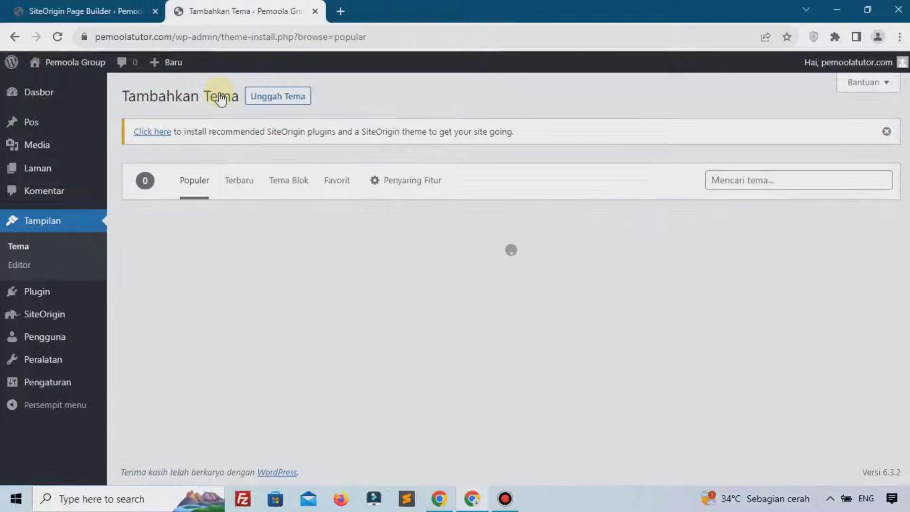
click(886, 131)
mouse_move(437, 274)
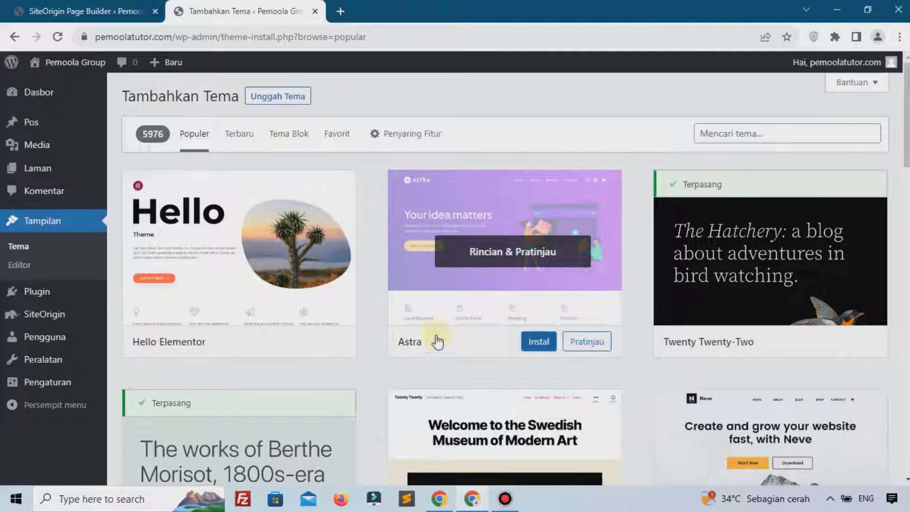
Search the theme directory for "astra", then install and activate the Astra theme.
click(696, 142)
text(as)
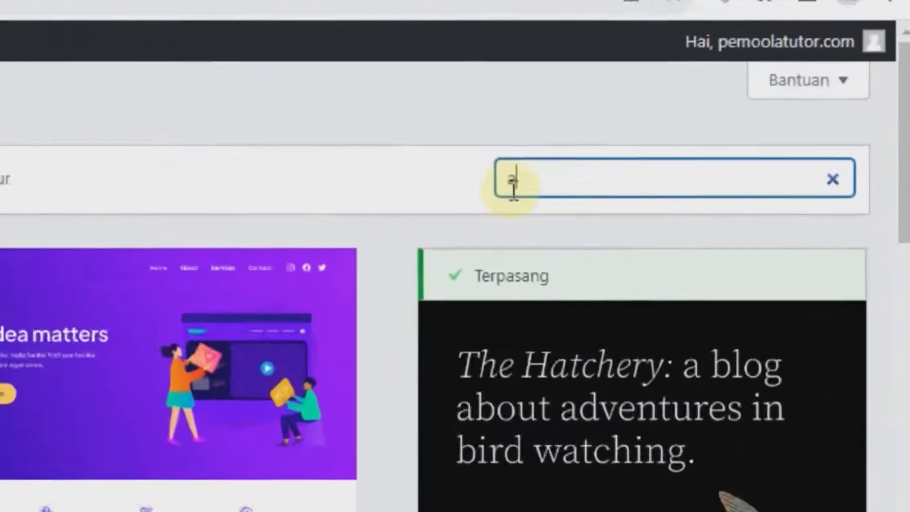
text(tra)
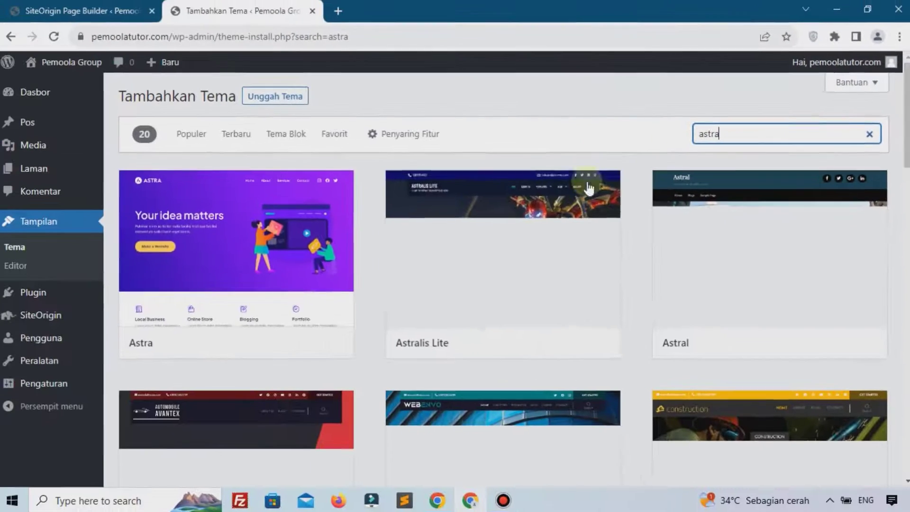
click(278, 342)
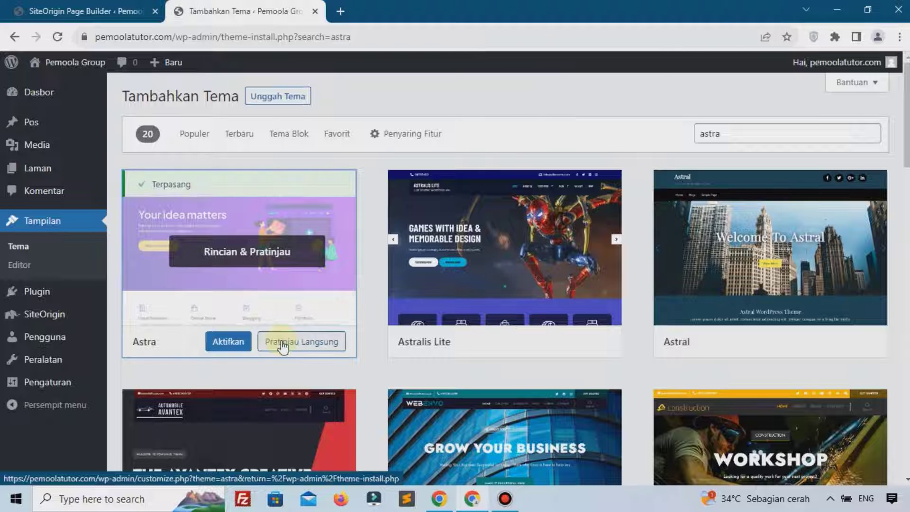
click(244, 345)
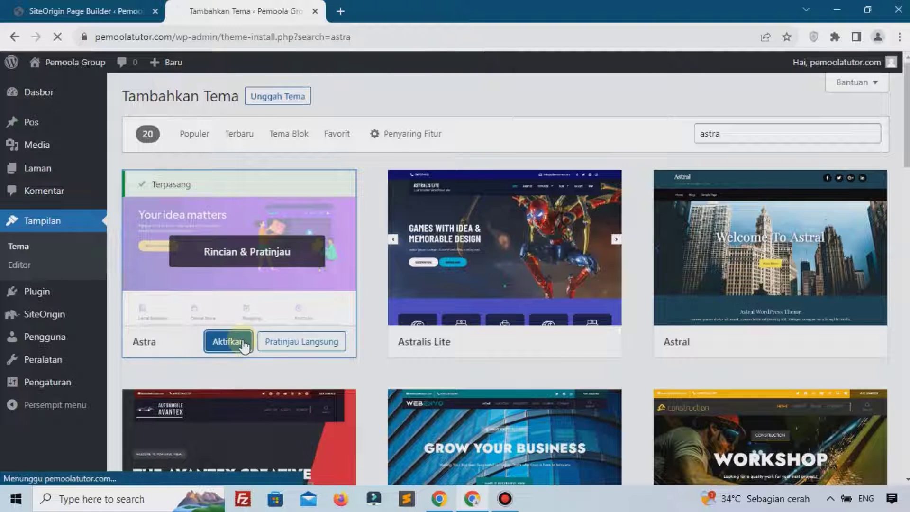
scroll(232, 348, down, 4)
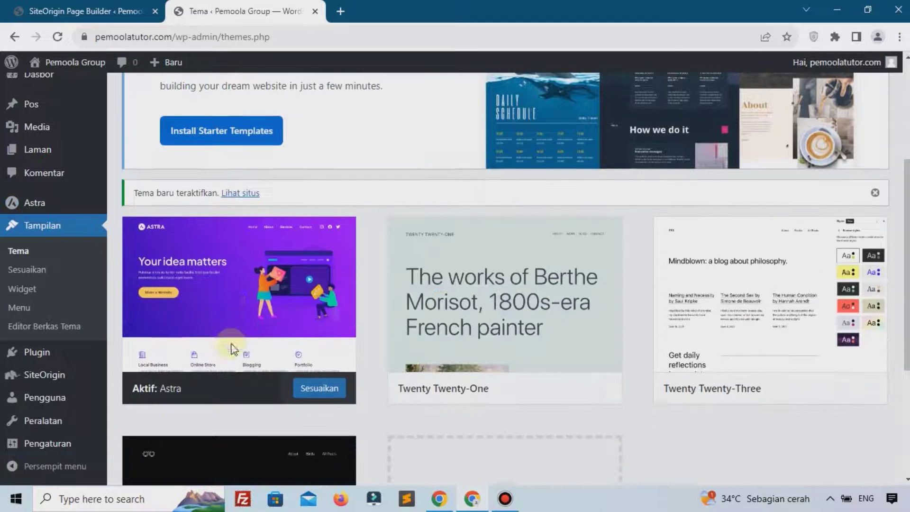
scroll(298, 298, up, 4)
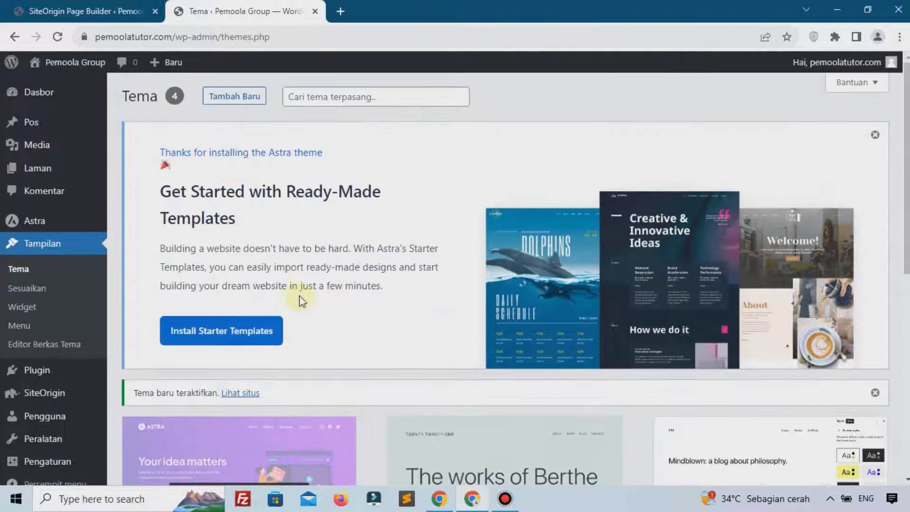
Open the live site in a new browser tab and reload it to check its appearance with the Astra theme.
mouse_move(73, 64)
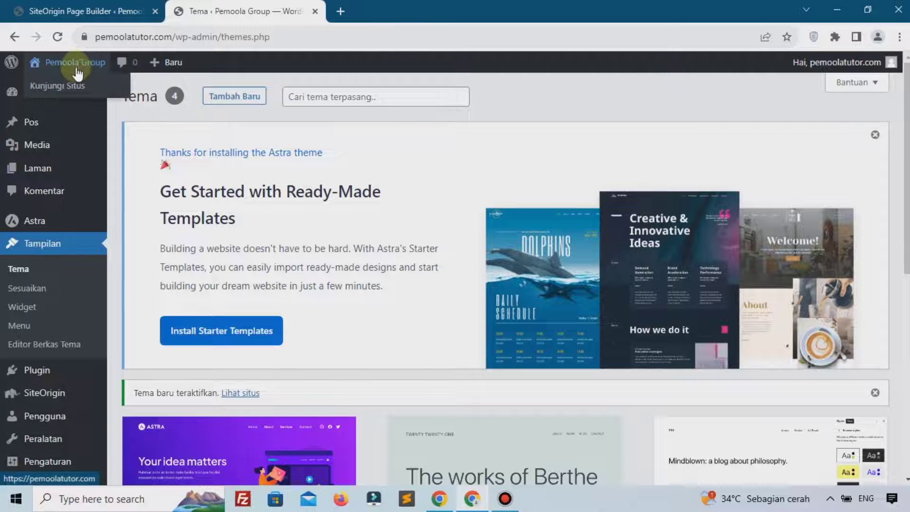
right_click(70, 85)
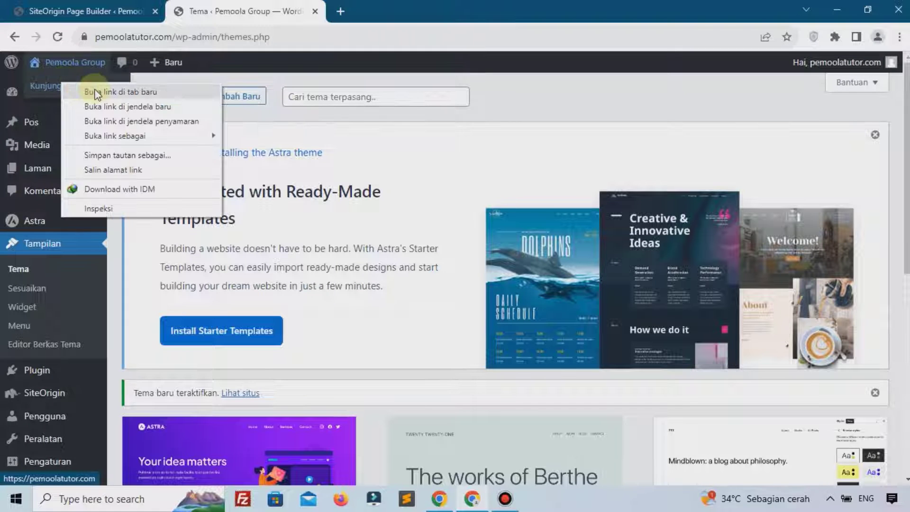
click(97, 93)
click(384, 11)
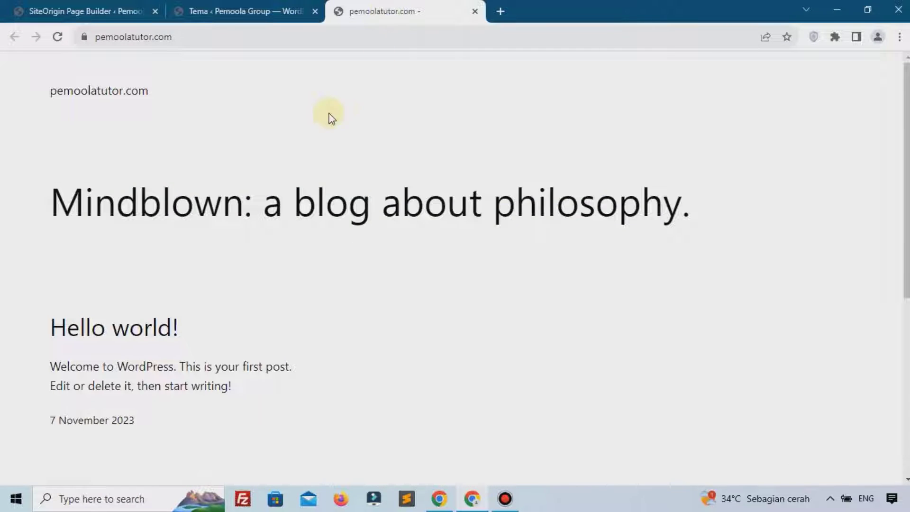
click(222, 11)
click(360, 11)
click(57, 37)
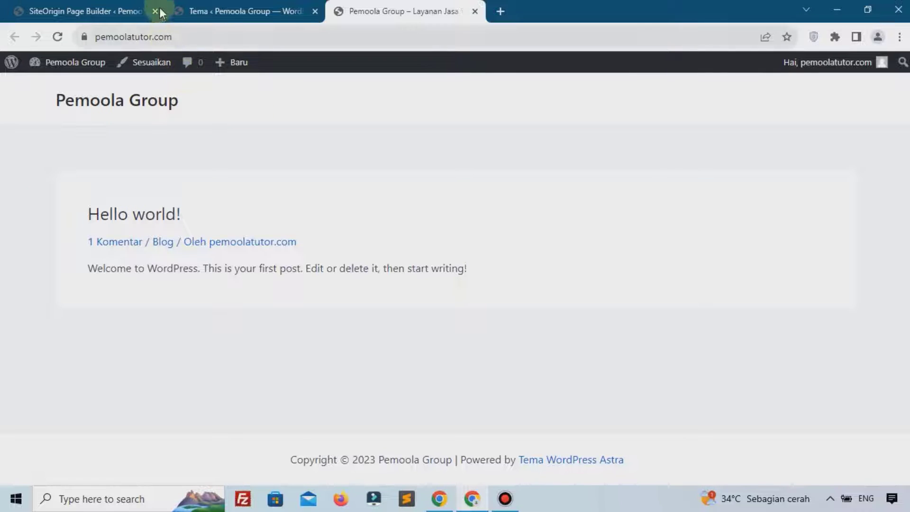
Close the themes tab, return to the dashboard and dismiss the Astra starter templates notice and the WordPress welcome panel.
click(199, 10)
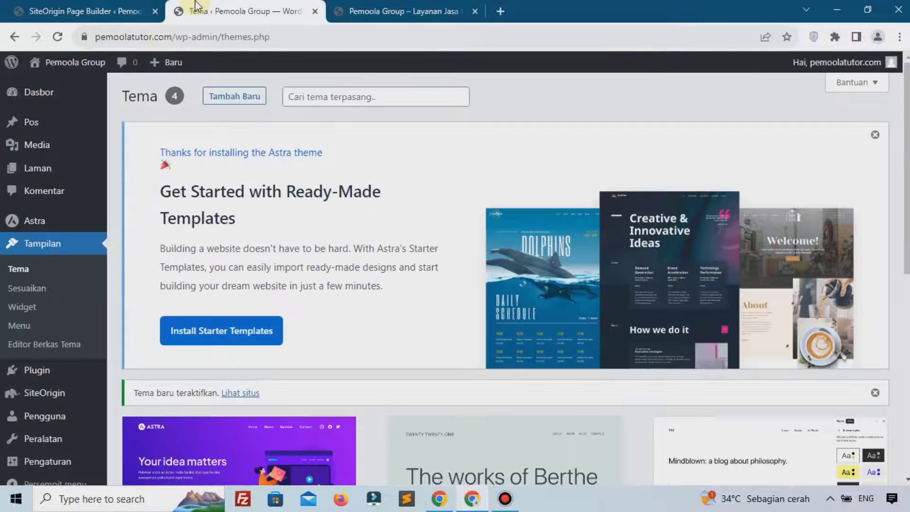
click(315, 11)
click(79, 11)
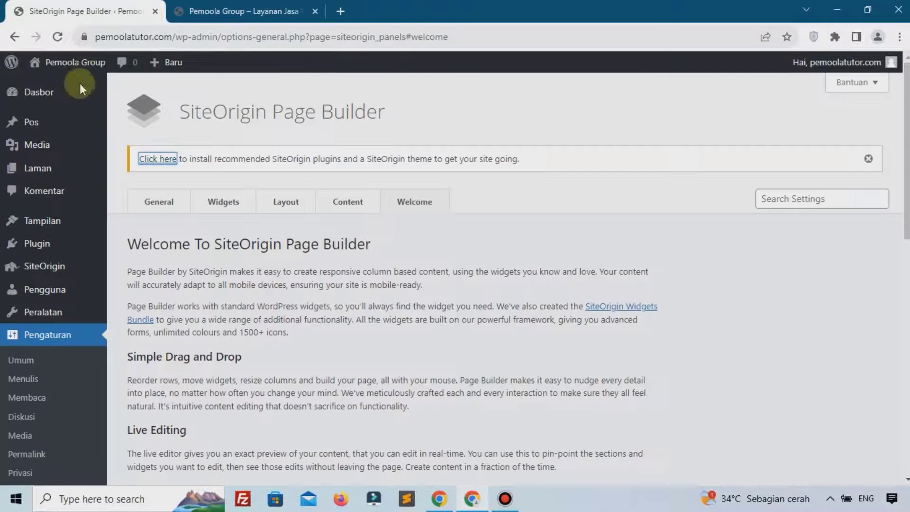
click(51, 97)
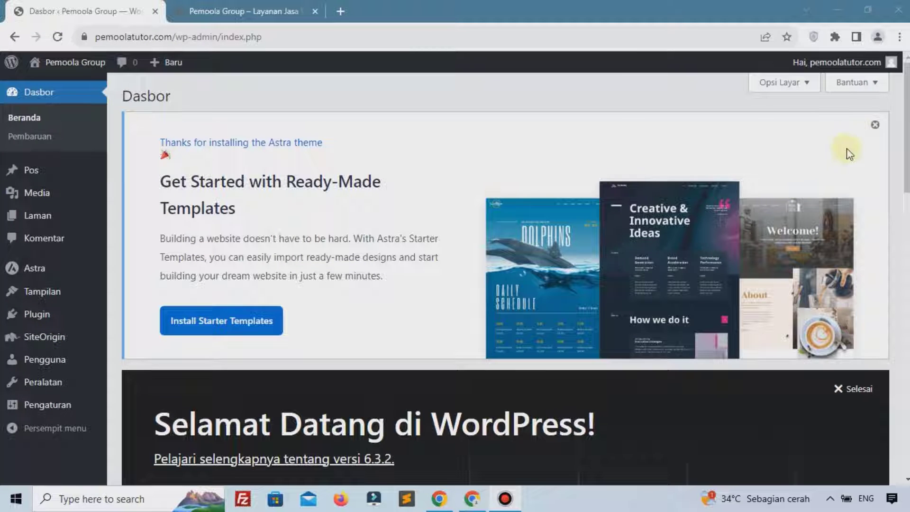
click(872, 133)
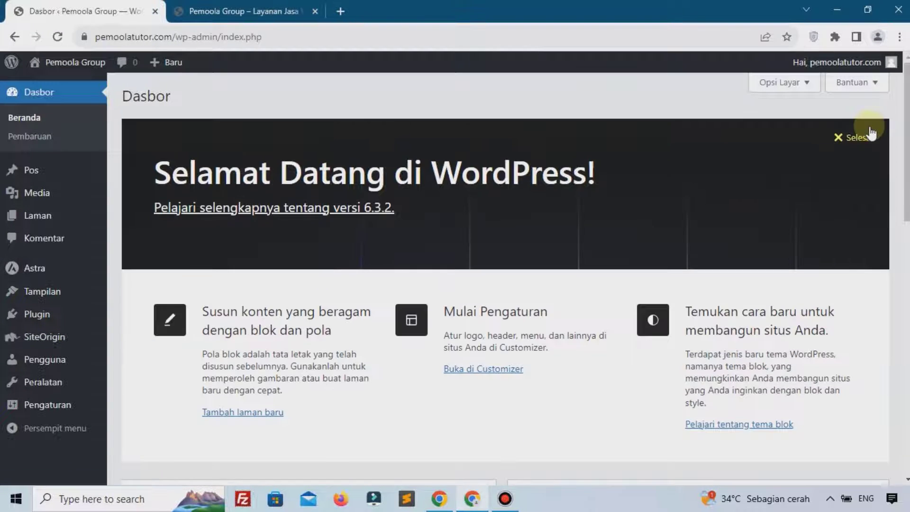
click(844, 138)
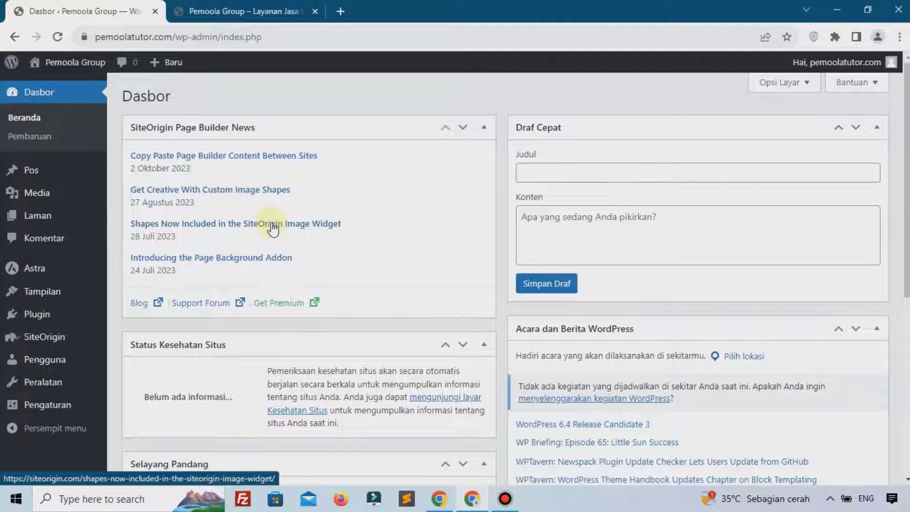
Create a new page titled "Beranda", publish it and return to the list of pages.
mouse_move(28, 214)
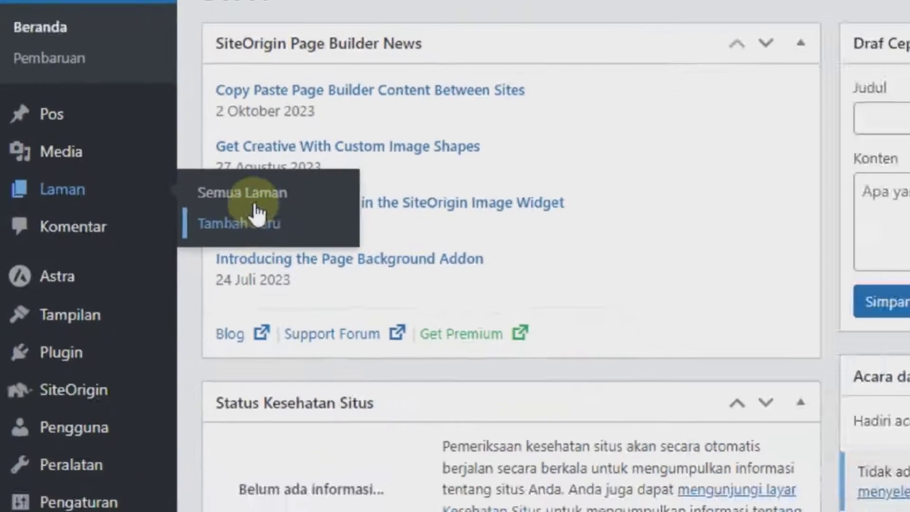
click(342, 228)
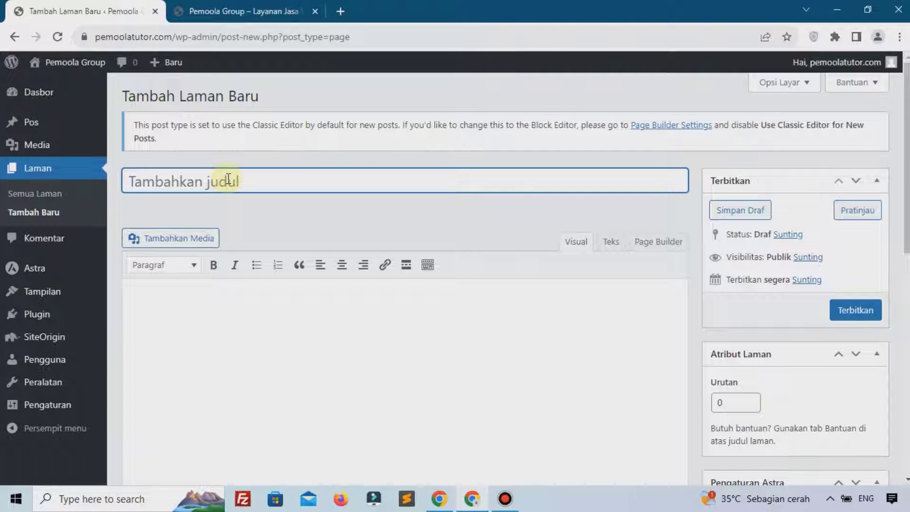
text(b)
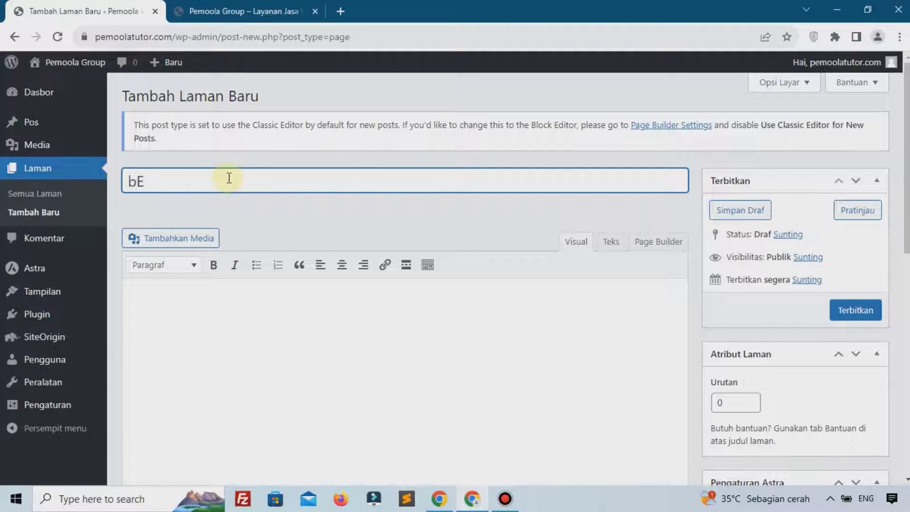
key(BackSpace)
text(Beranda)
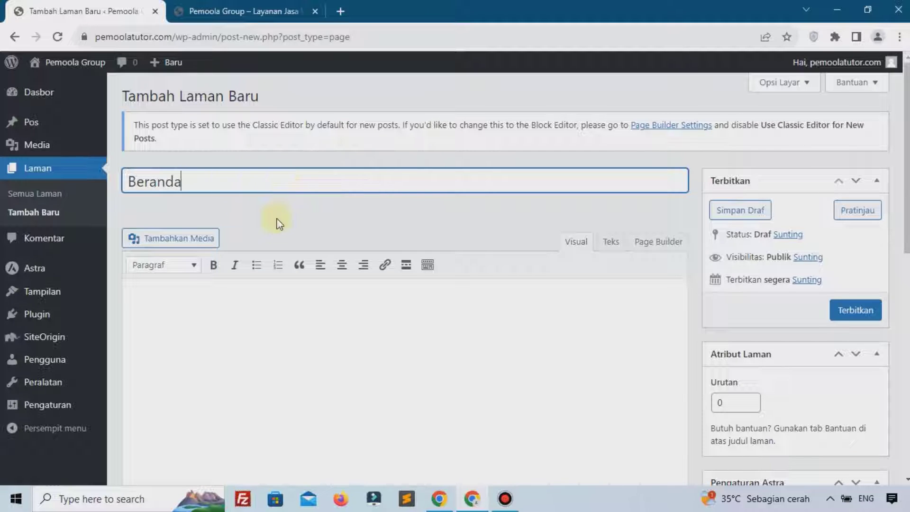
scroll(279, 223, down, 5)
scroll(280, 228, up, 5)
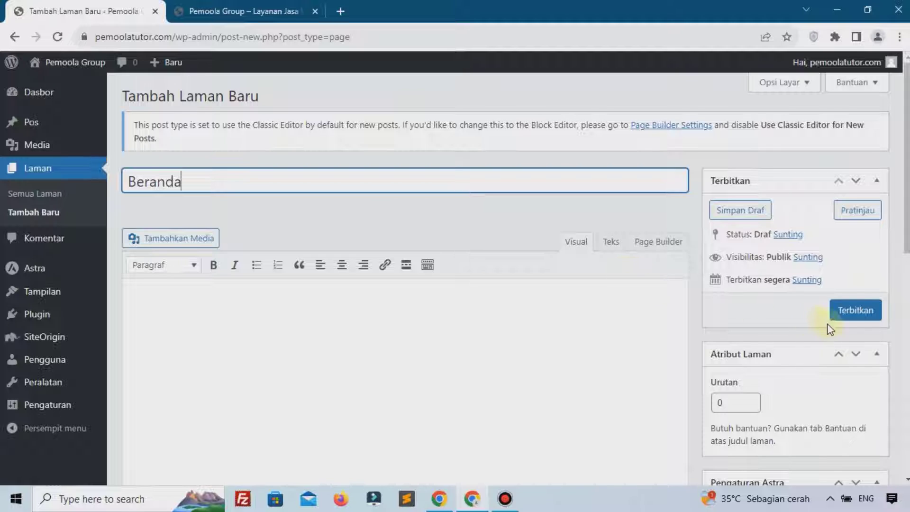
click(853, 316)
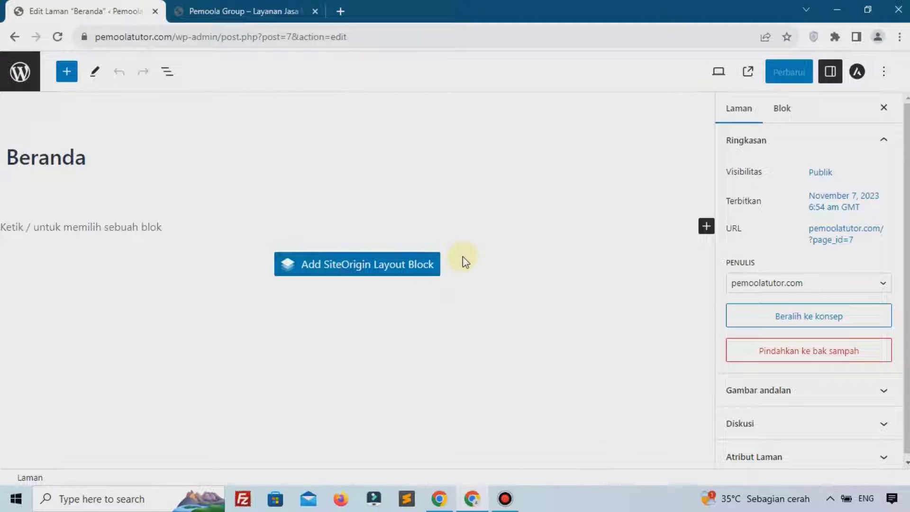
click(29, 77)
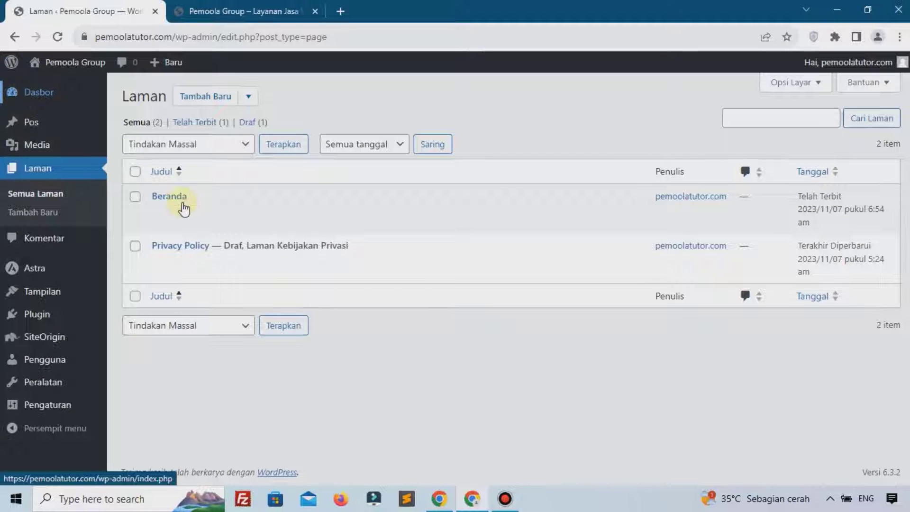
Add another page titled "Layanan", publish it and go back to the page list.
click(202, 108)
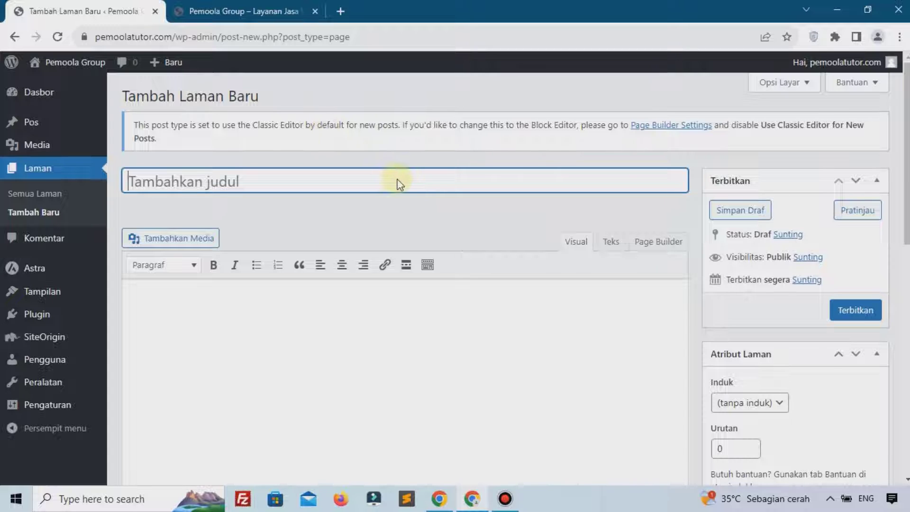
text(Layan)
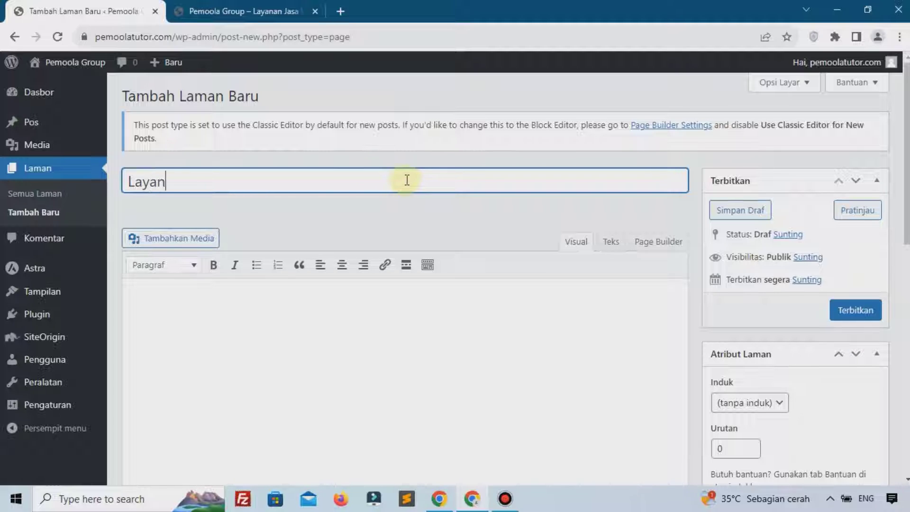
text(an)
click(834, 311)
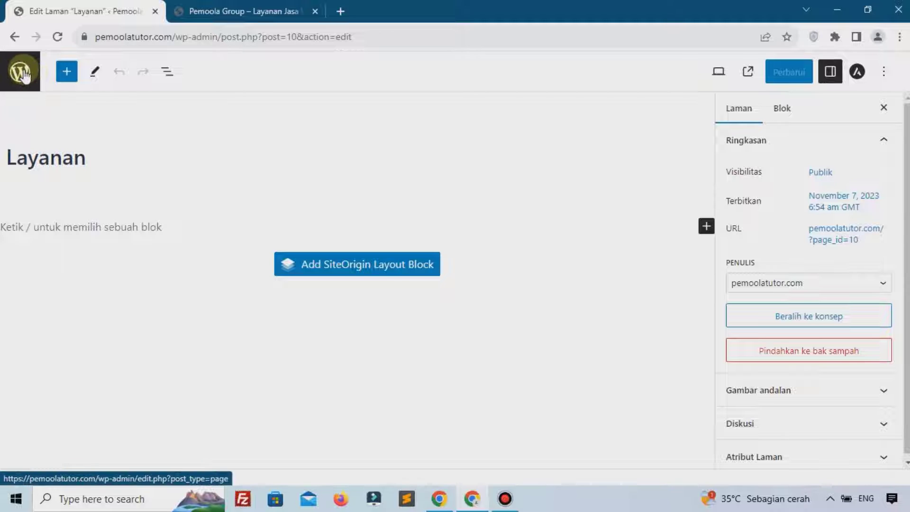
click(22, 74)
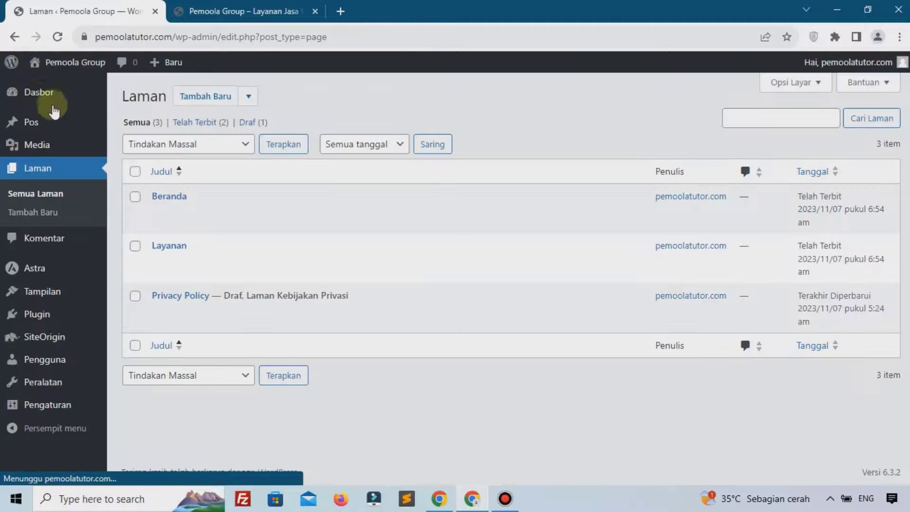
Create and publish a new page titled "Kontak", then return to the list of pages.
click(192, 100)
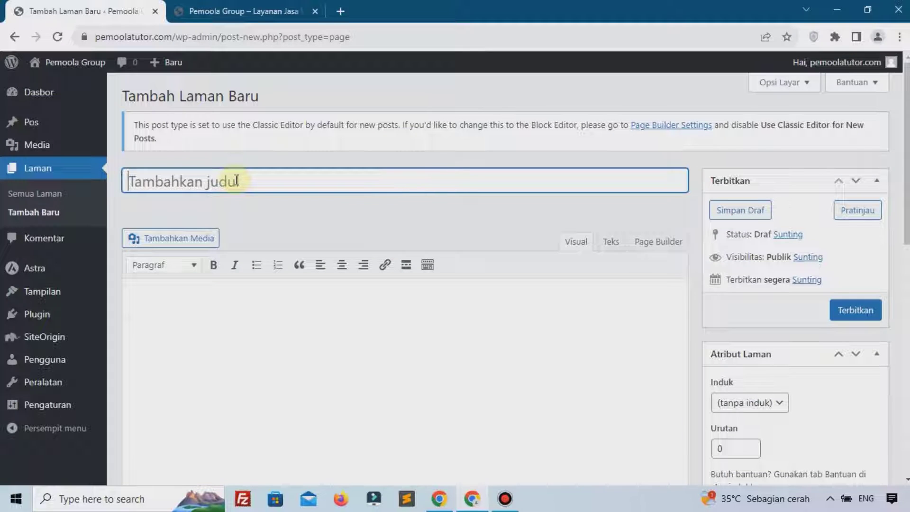
text(KA)
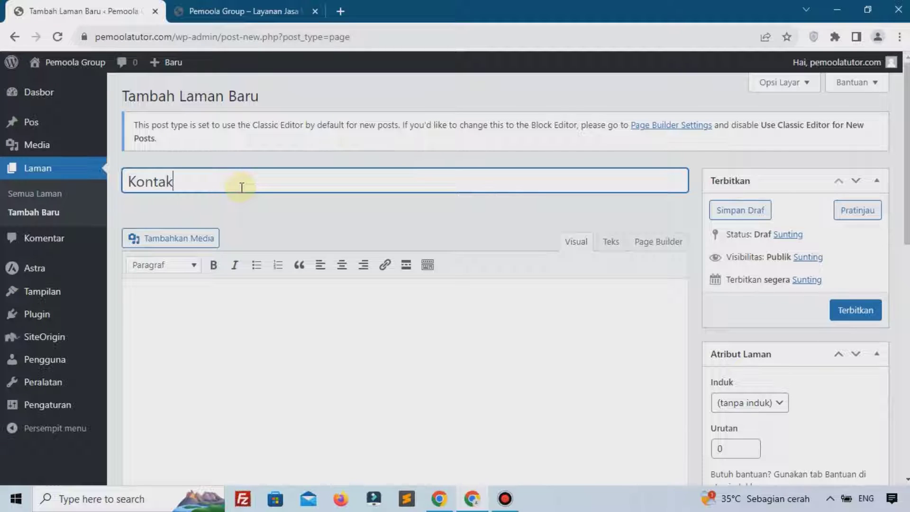
click(837, 309)
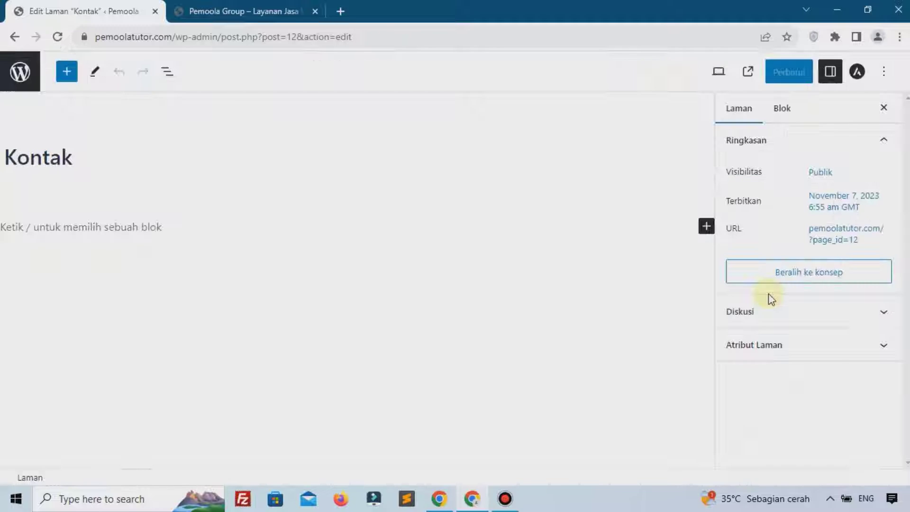
click(29, 82)
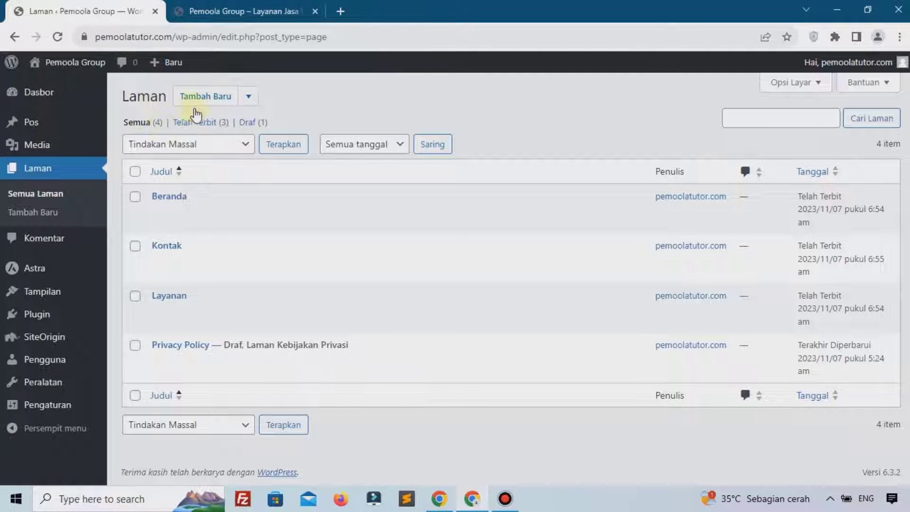
Add a page titled "Blog", publish it and go back to the page list.
click(192, 110)
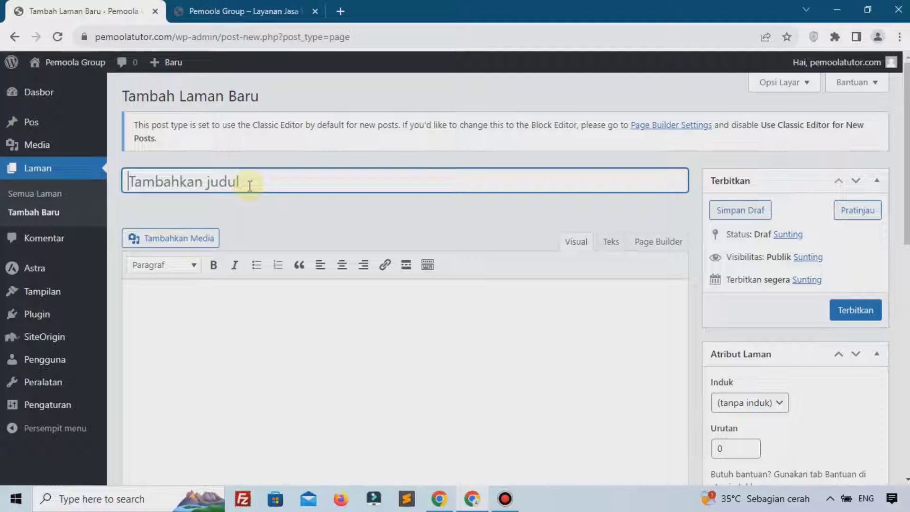
text(Blog)
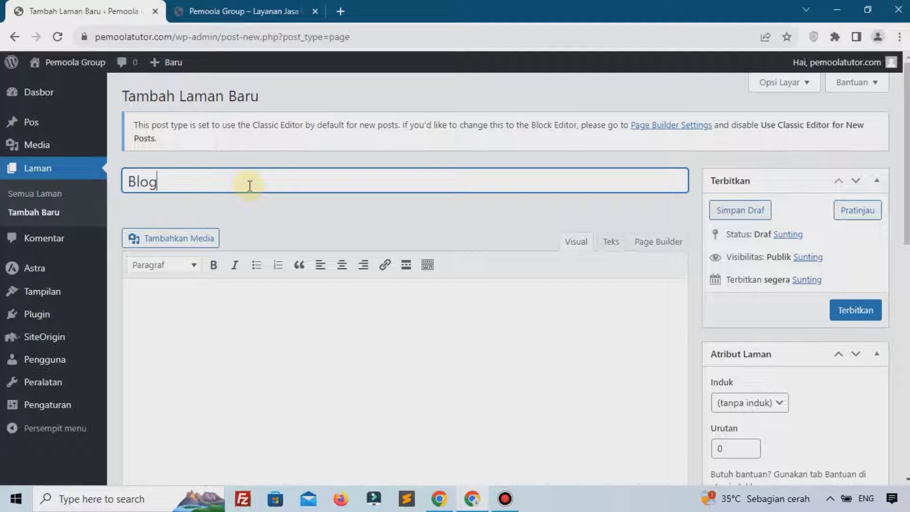
click(841, 310)
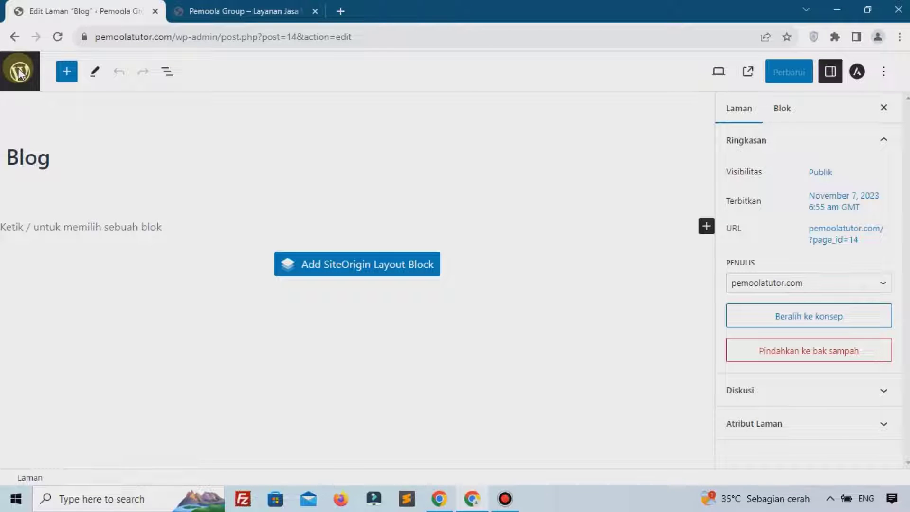
click(20, 71)
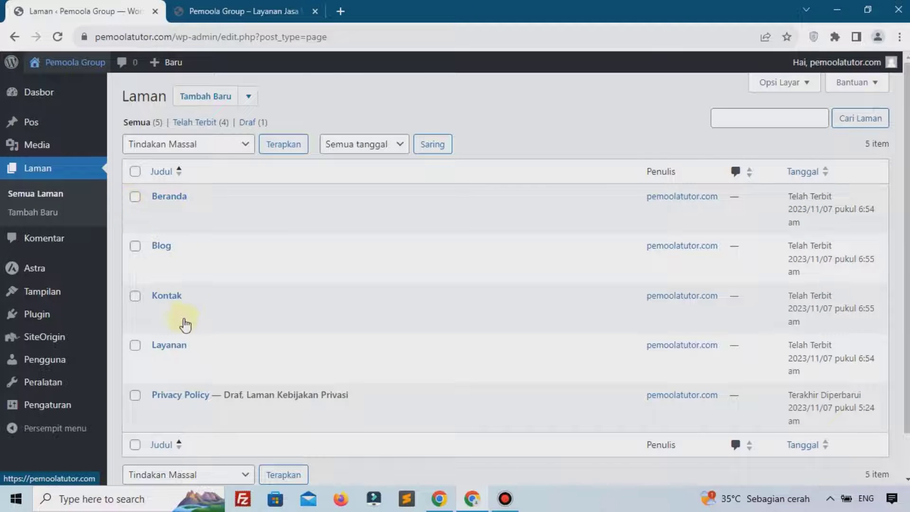
Open the site's navigation menu editor and try to create a menu named "Menu Utama".
mouse_move(33, 291)
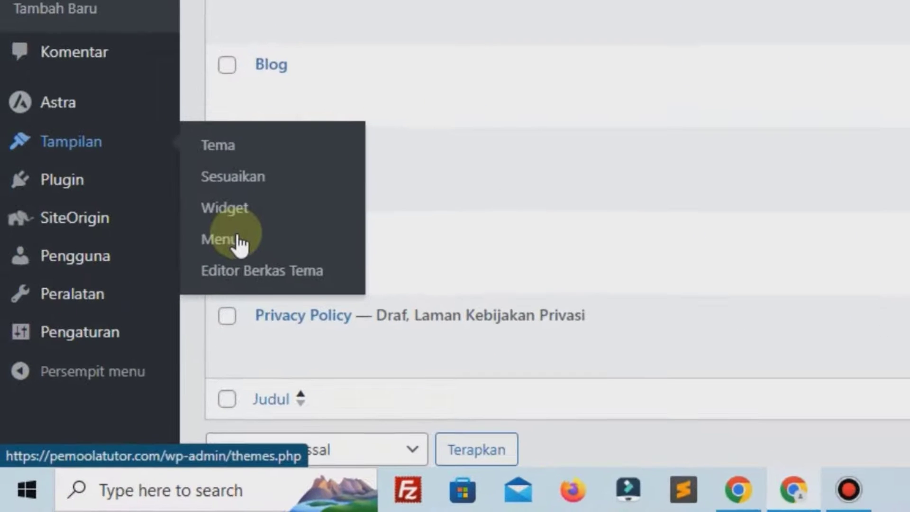
click(237, 237)
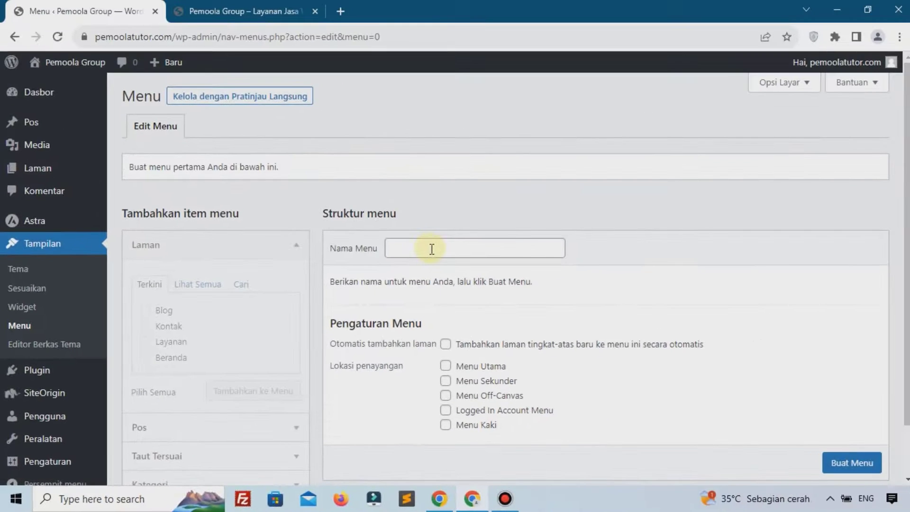
click(408, 252)
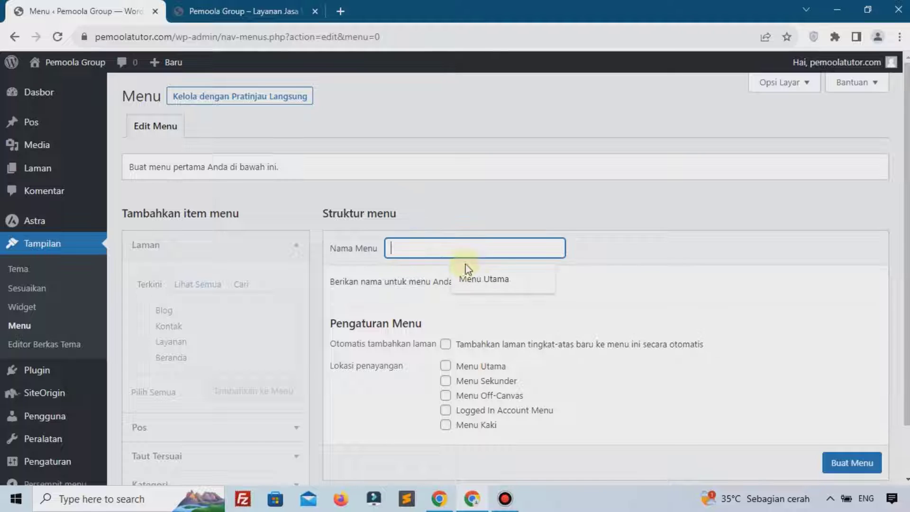
click(474, 280)
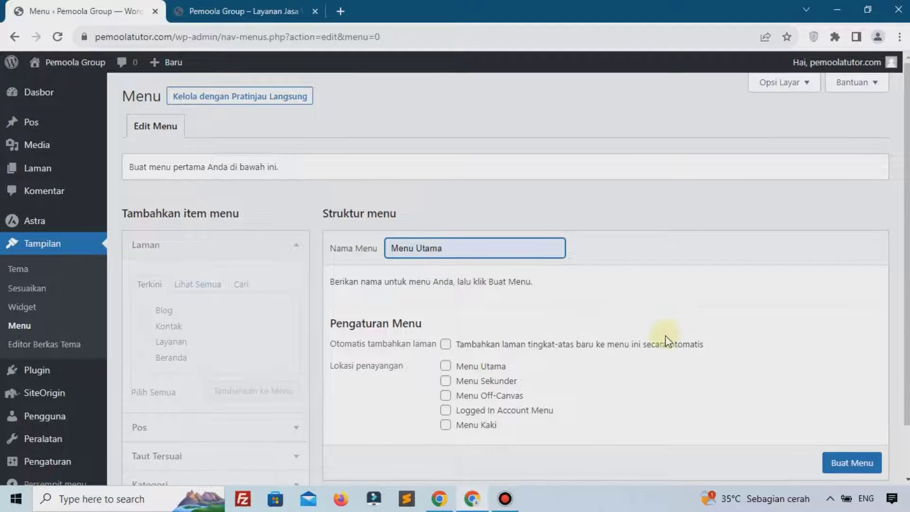
scroll(759, 375, down, 2)
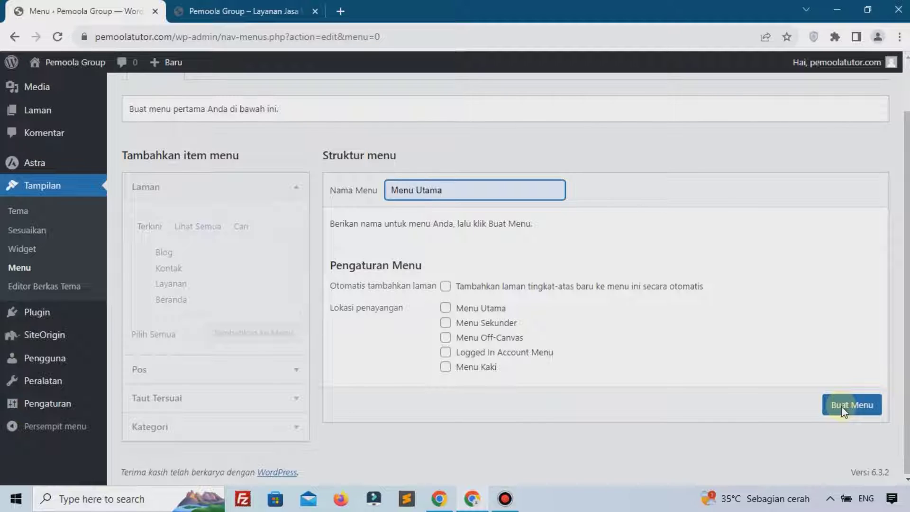
click(841, 406)
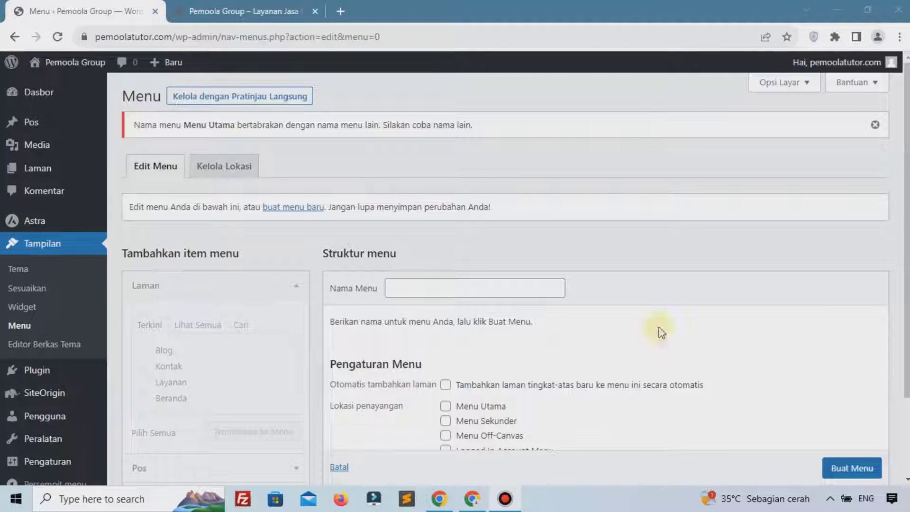
Try once more to create the menu with the suggested name "Menu Utama".
scroll(383, 317, down, 2)
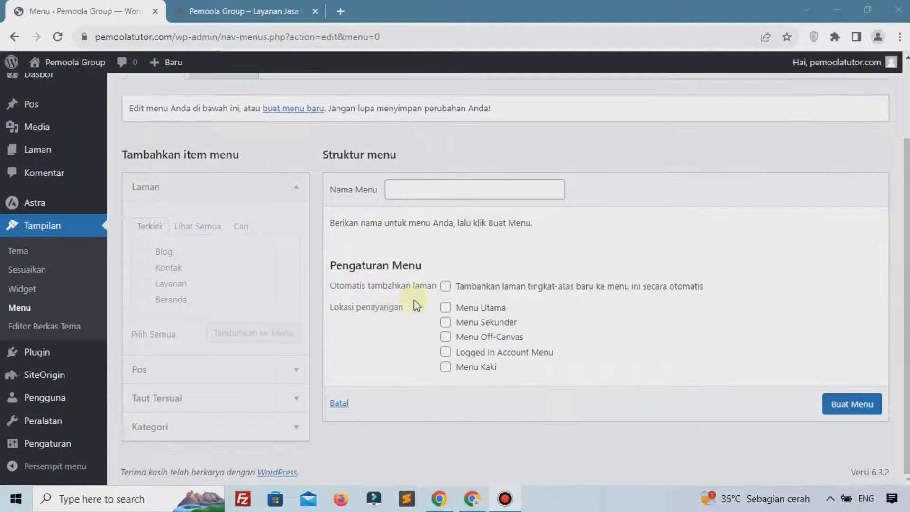
click(426, 190)
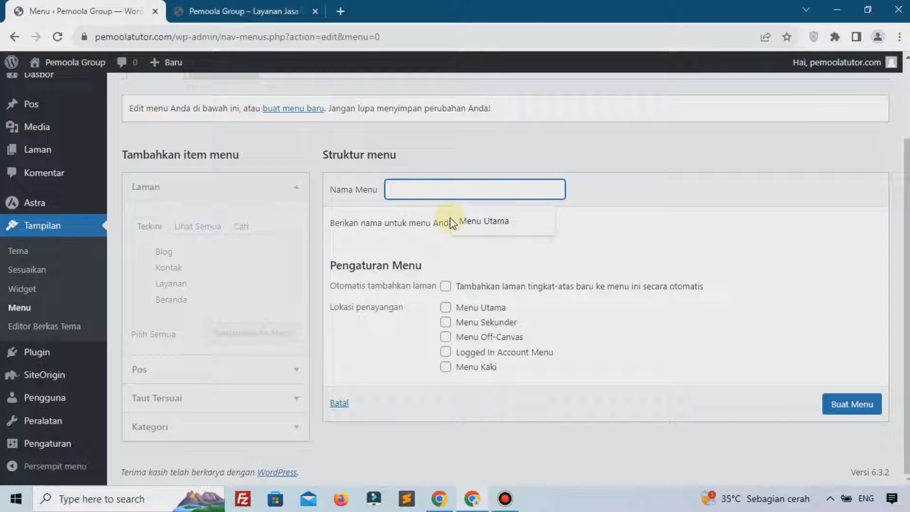
click(544, 240)
click(834, 404)
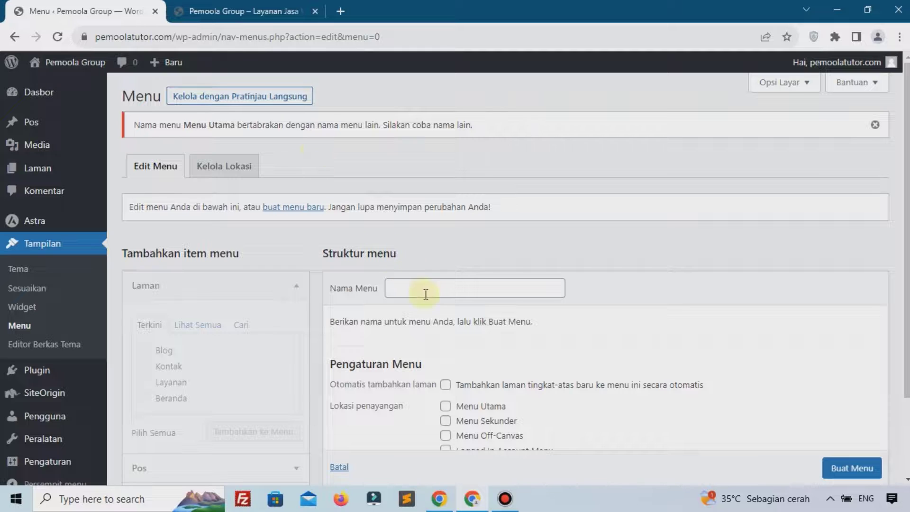
Create the navigation menu under the name "Main menu" instead.
click(426, 294)
text(M)
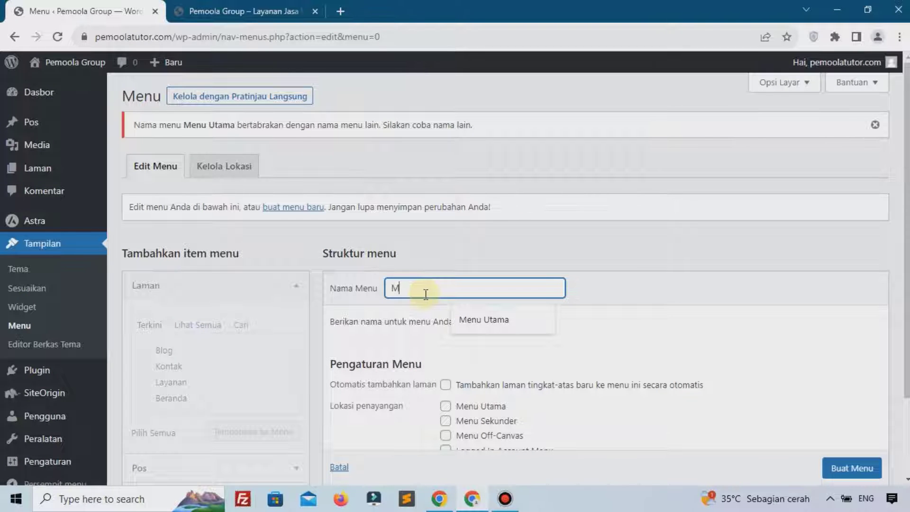
text(ain menu)
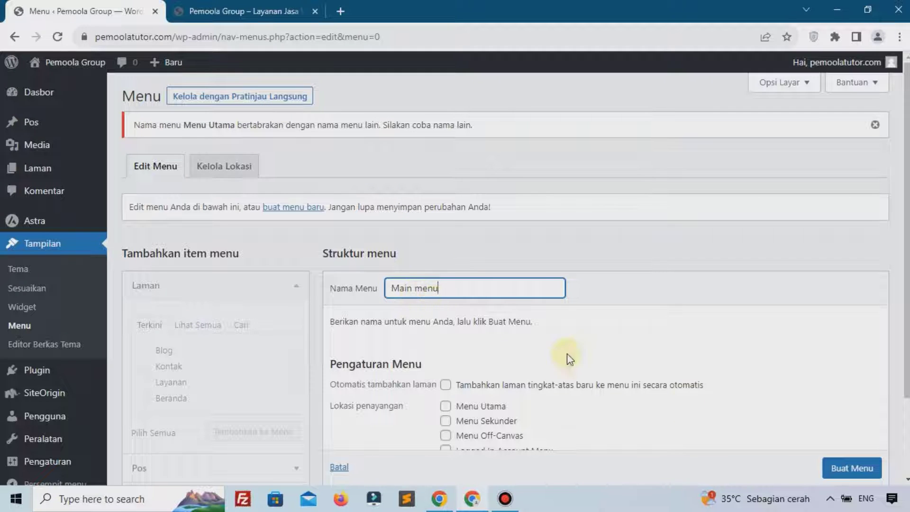
scroll(808, 412, down, 2)
click(838, 407)
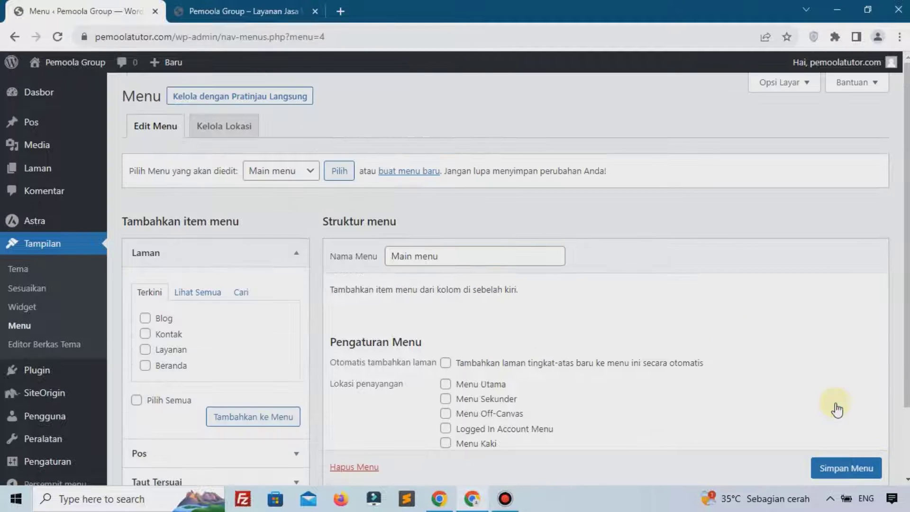
Add the pages Blog, Kontak, Layanan and Beranda to the main menu.
scroll(549, 321, down, 2)
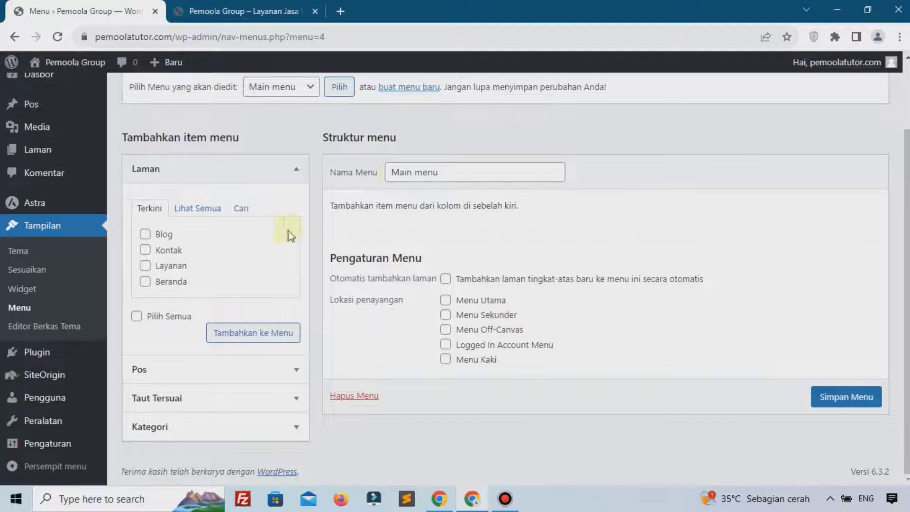
scroll(332, 171, up, 1)
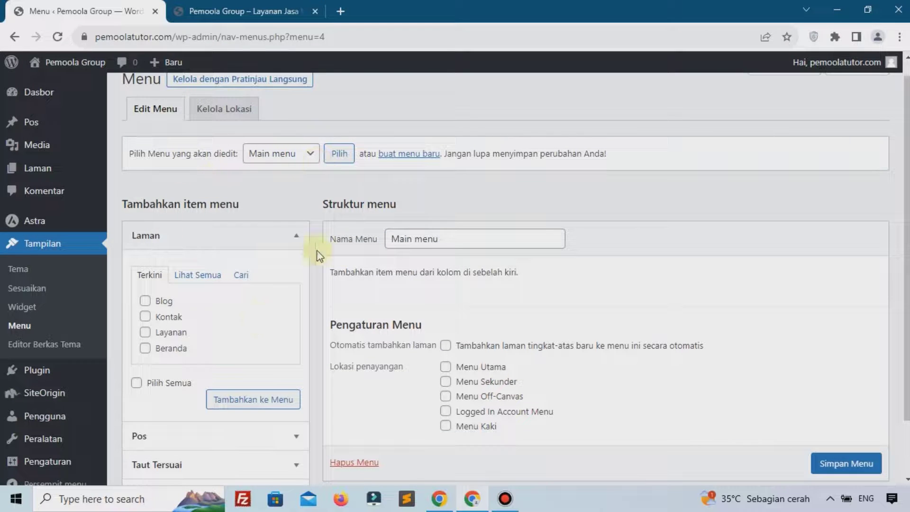
click(165, 301)
click(164, 322)
click(162, 335)
click(163, 349)
click(238, 400)
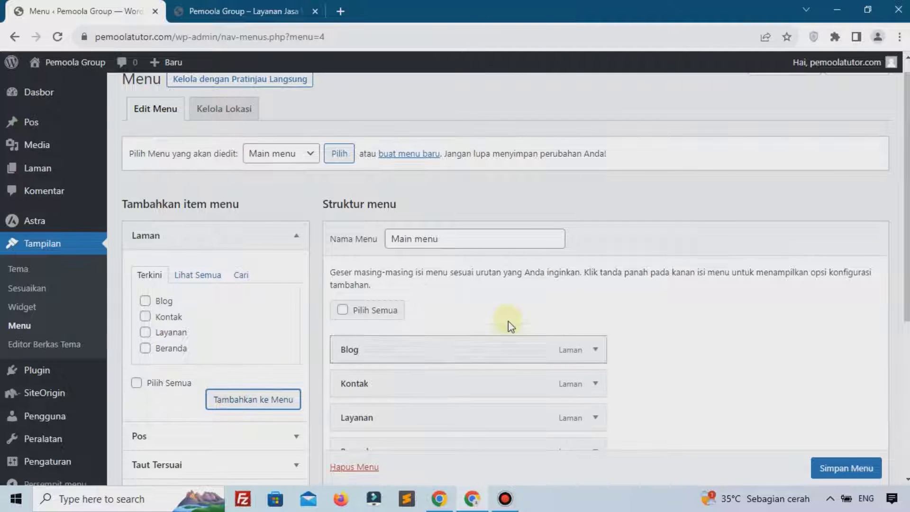
Reorder the menu items to Beranda, Layanan, Kontak and Blog.
scroll(498, 327, down, 3)
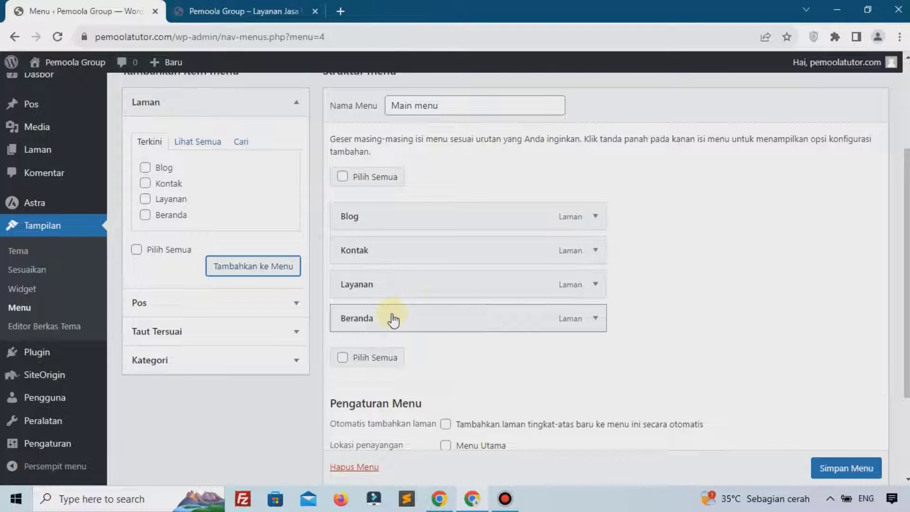
drag(393, 321, 386, 204)
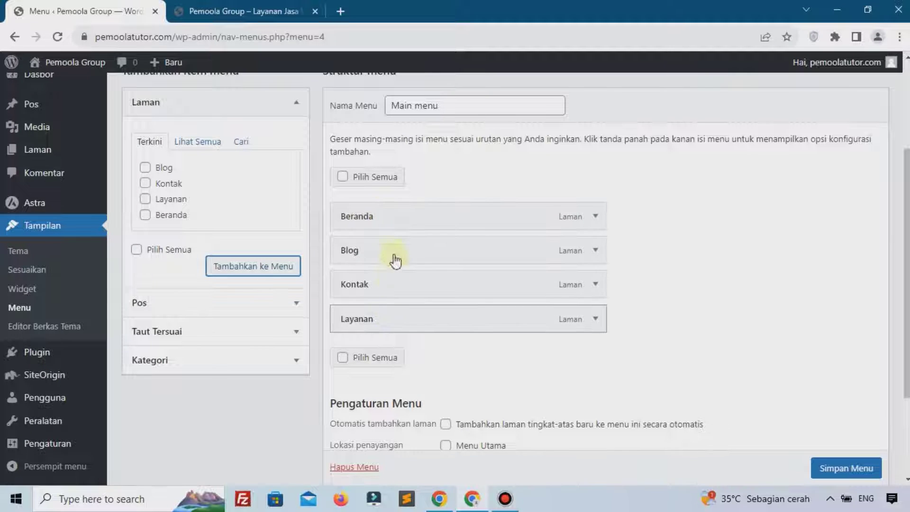
drag(382, 287, 376, 305)
Assign the menu to the Menu Utama and Menu Off-Canvas display locations and save it.
scroll(474, 332, down, 2)
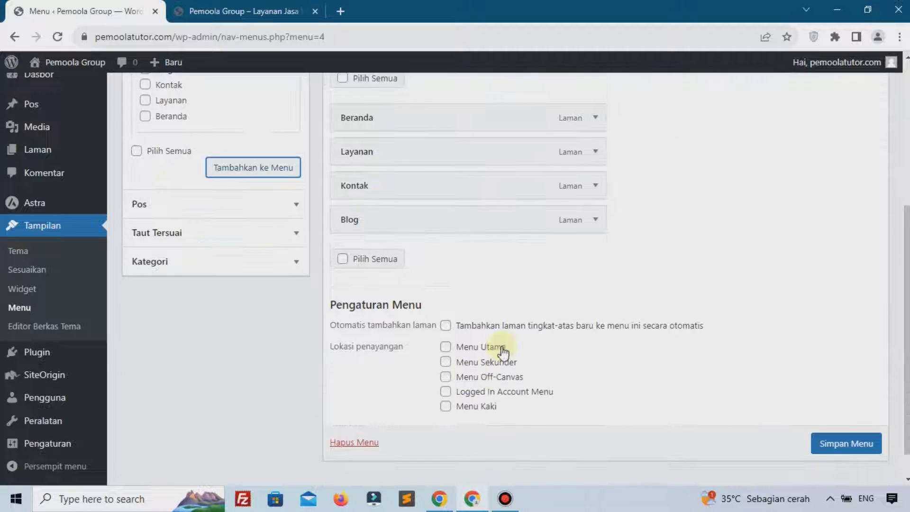
scroll(503, 353, down, 1)
click(446, 316)
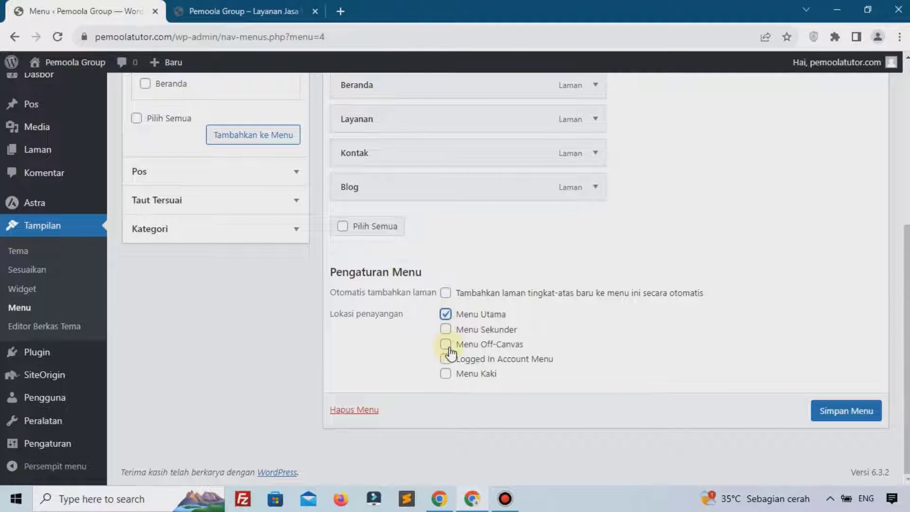
click(445, 345)
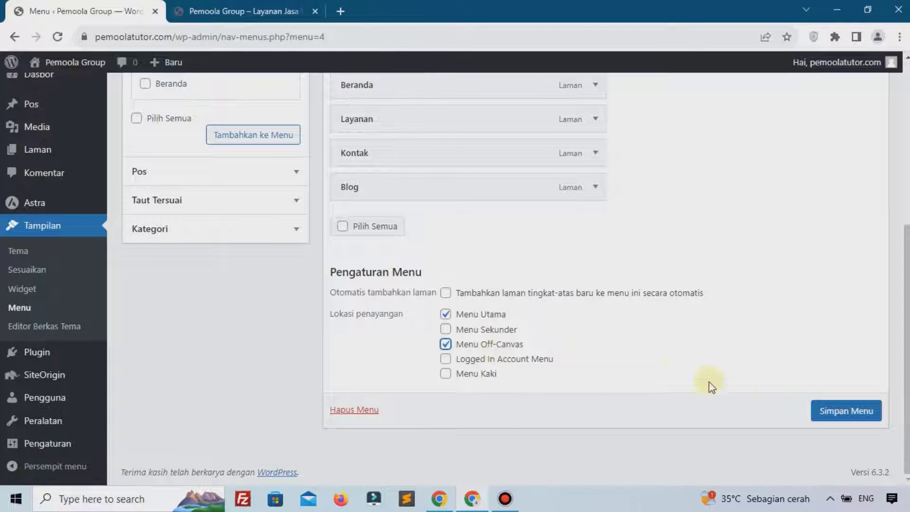
click(830, 417)
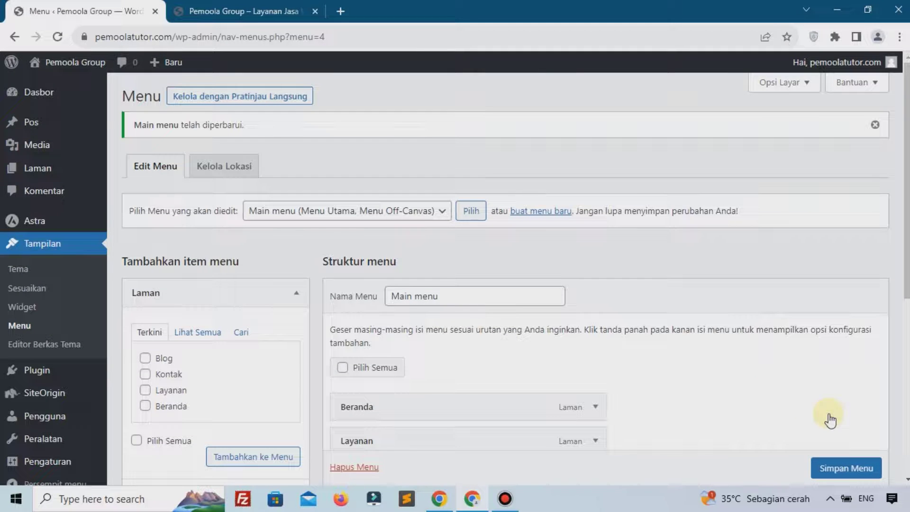
Set the site's homepage display to a static page using Beranda as the front page, and save the reading settings.
scroll(57, 403, down, 2)
mouse_move(58, 402)
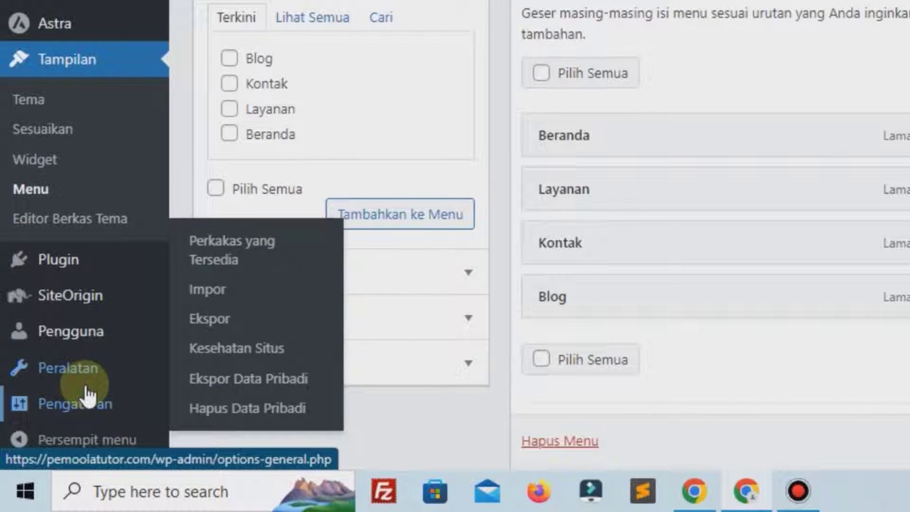
mouse_move(56, 437)
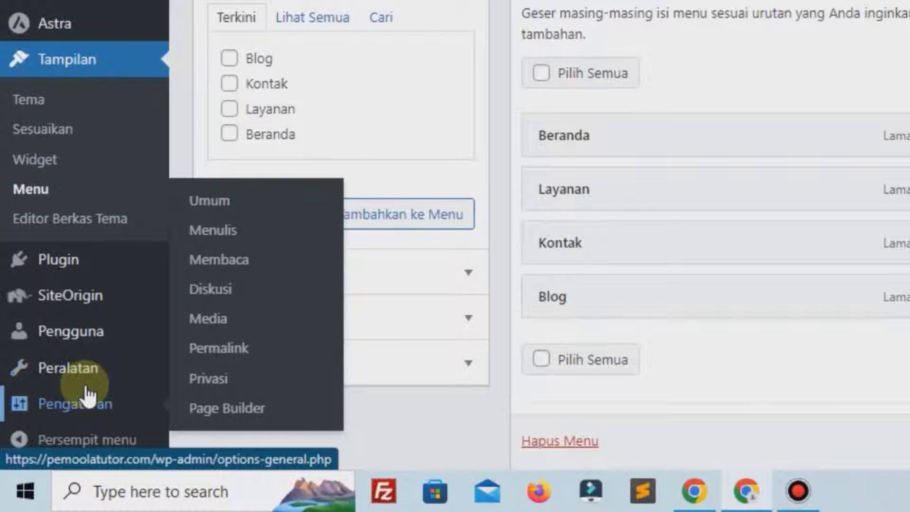
click(221, 261)
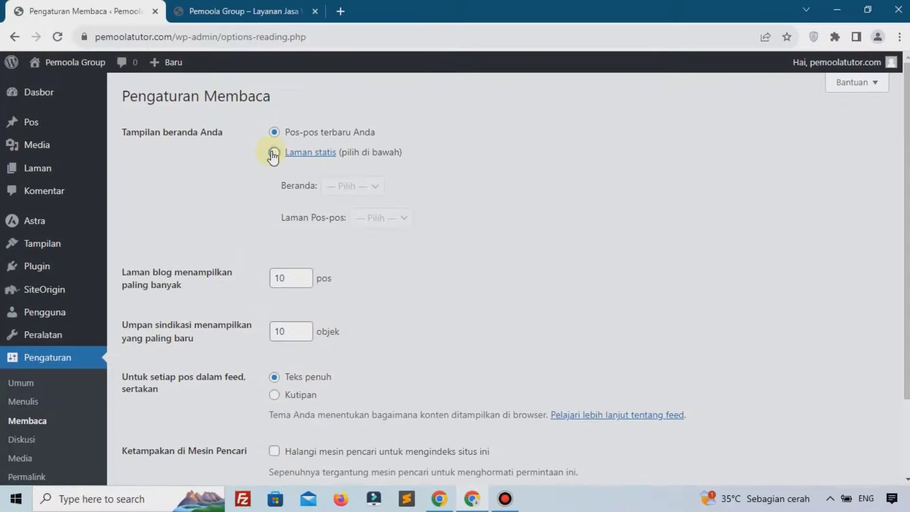
click(274, 152)
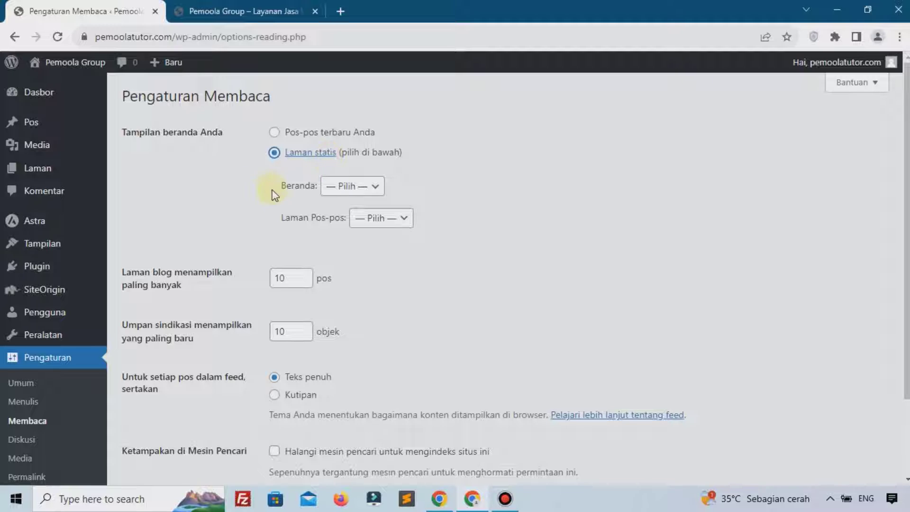
click(333, 189)
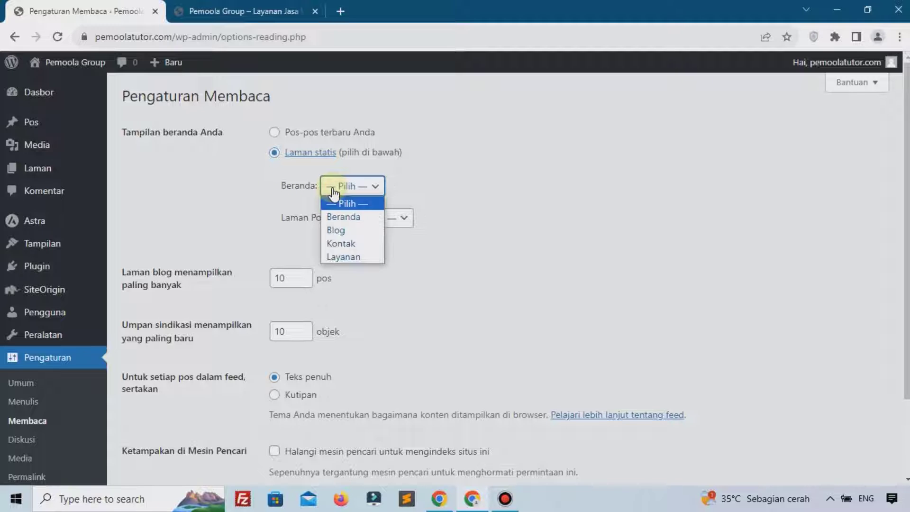
click(369, 219)
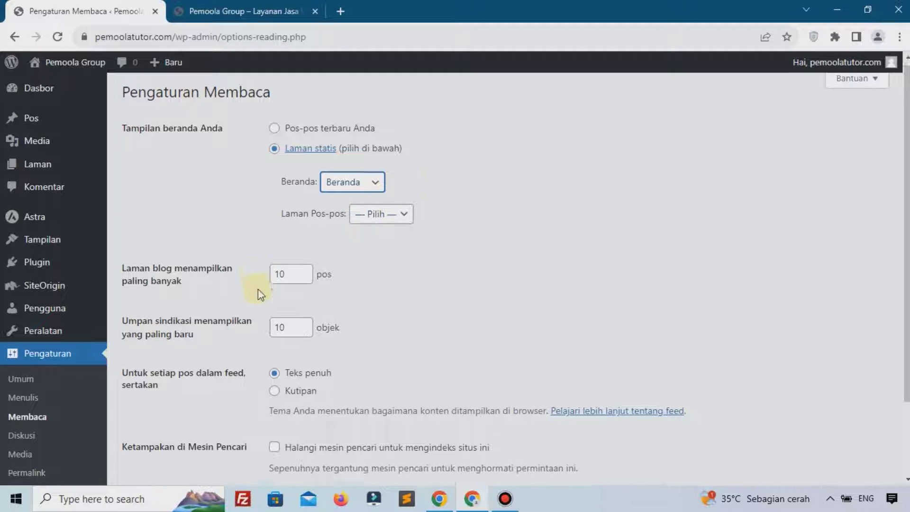
scroll(258, 289, down, 1)
scroll(179, 447, down, 2)
click(179, 422)
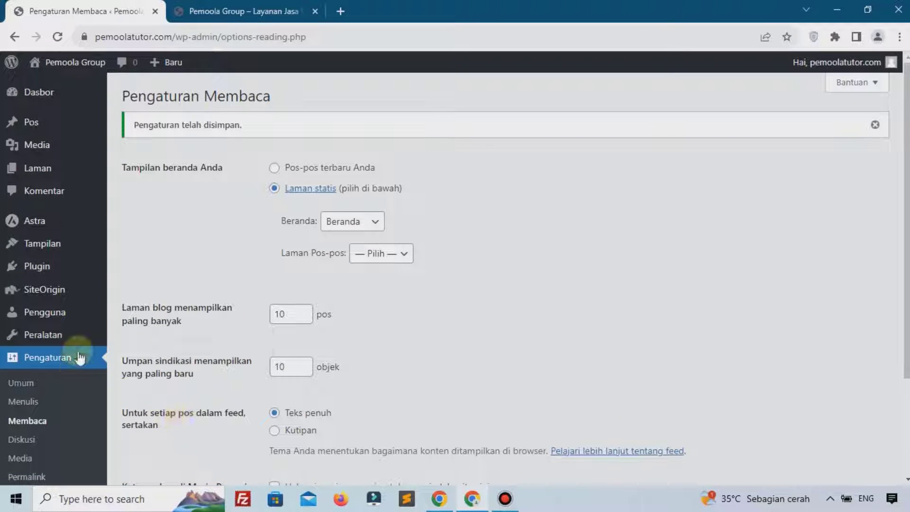
Save the permalink structure as Nama tulisan and reload the site's front page to check it.
scroll(86, 350, down, 3)
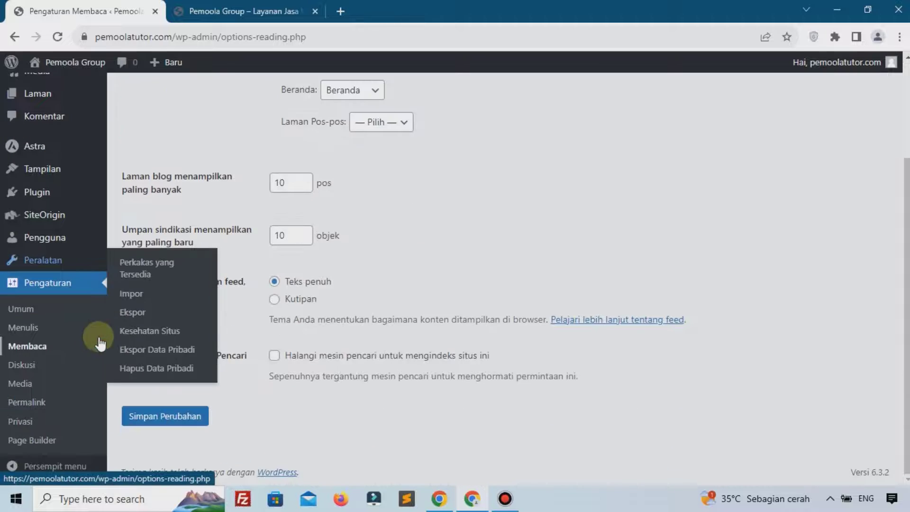
click(32, 401)
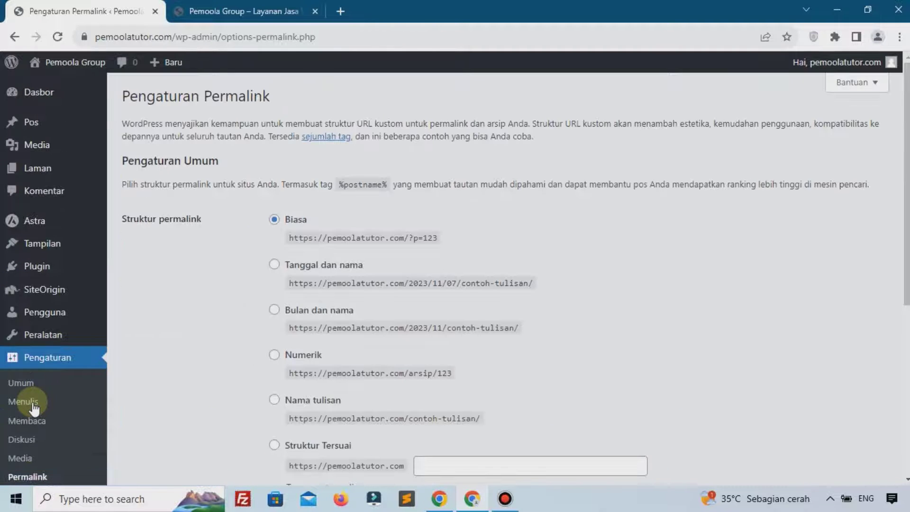
scroll(304, 294, down, 3)
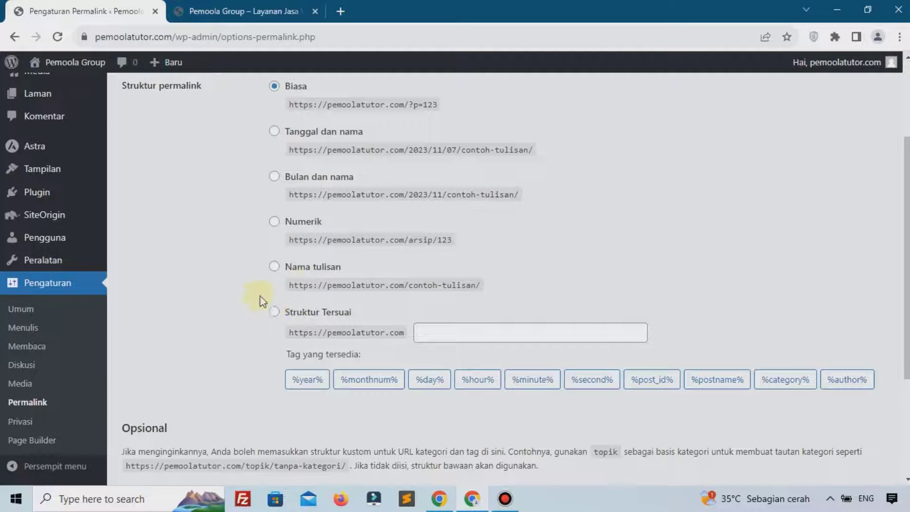
click(295, 272)
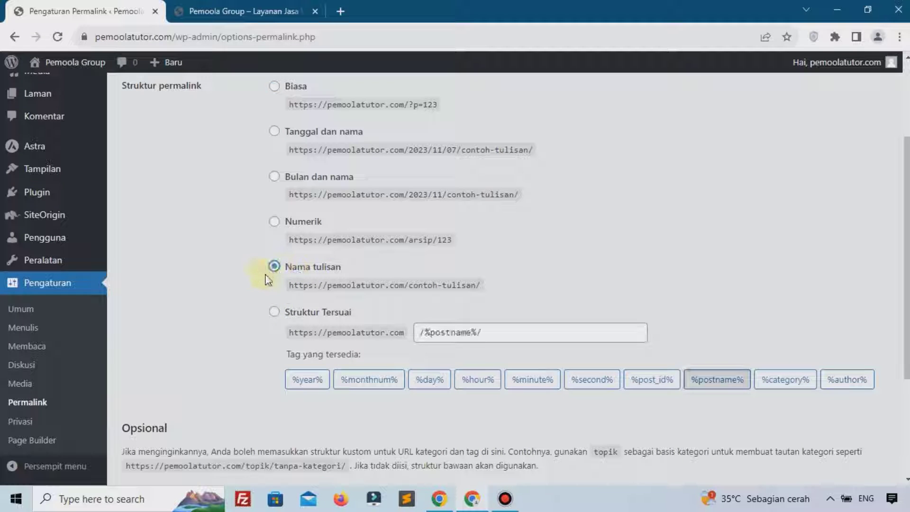
scroll(230, 339, down, 4)
click(171, 417)
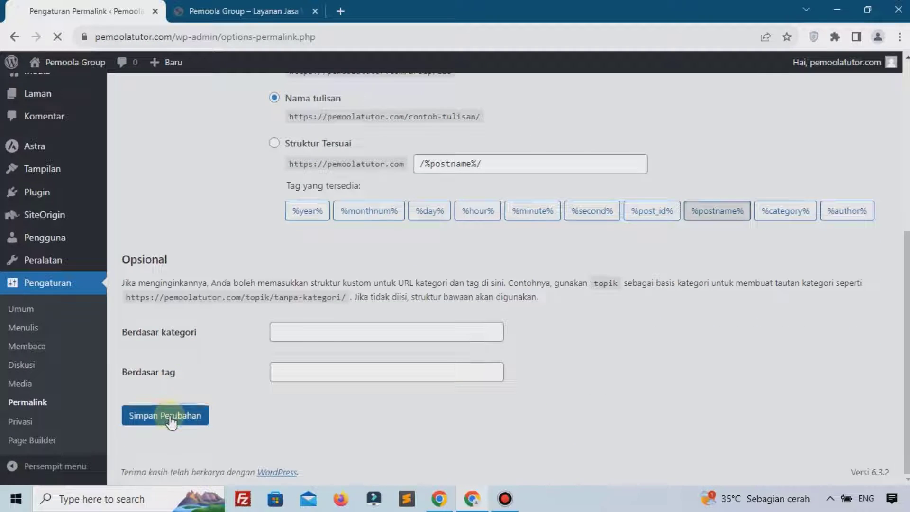
click(258, 10)
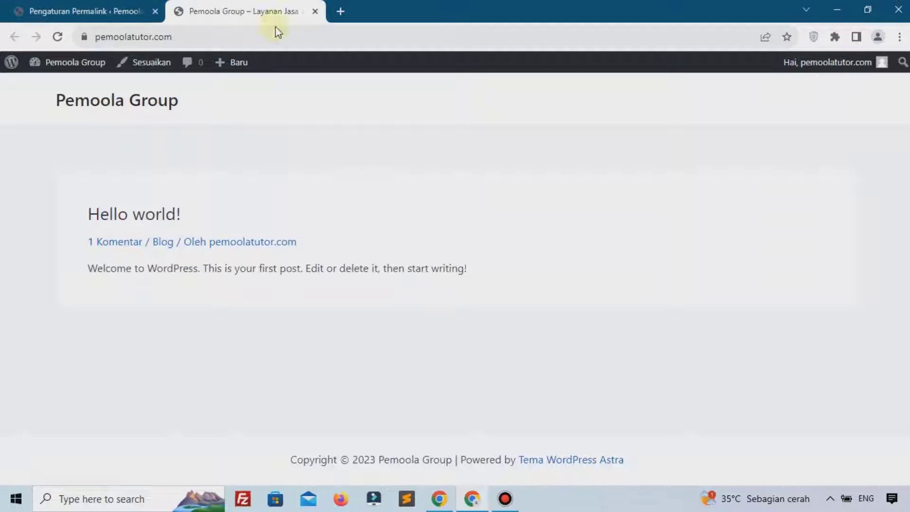
click(150, 99)
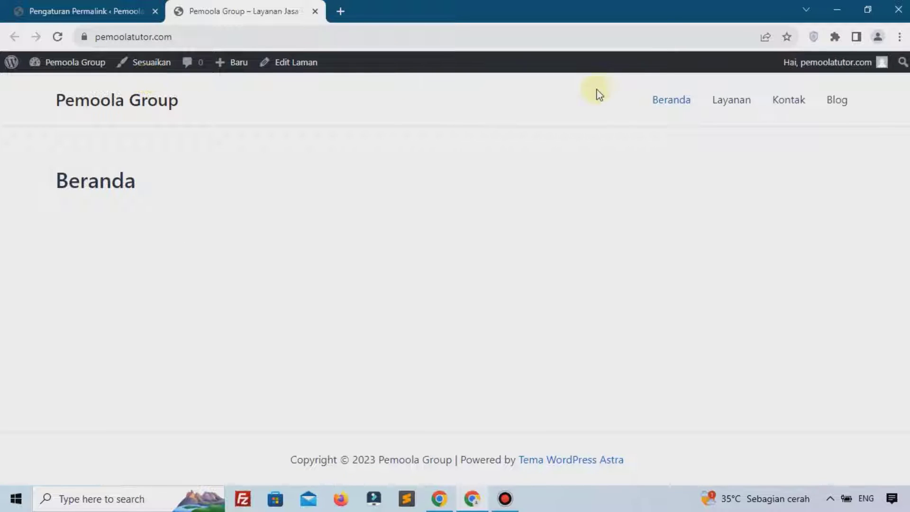
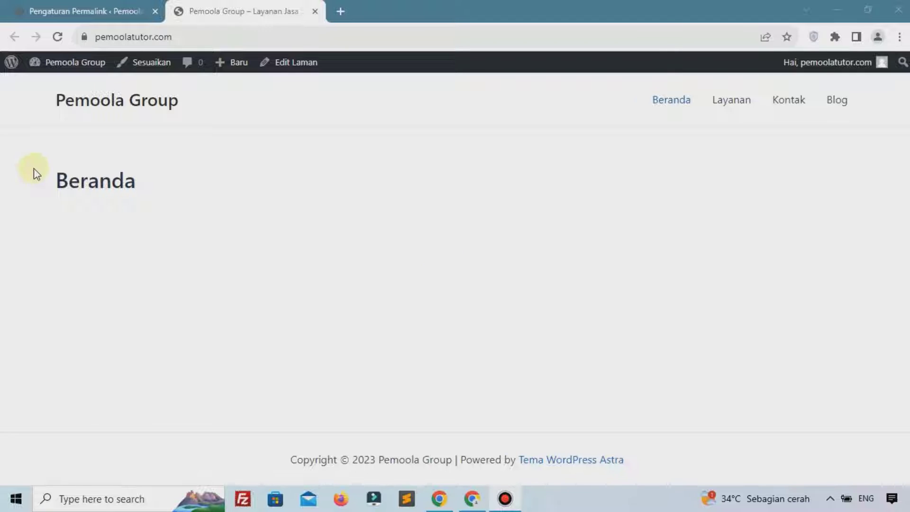
Open the Beranda page for editing, disable its title display and update the page.
click(53, 6)
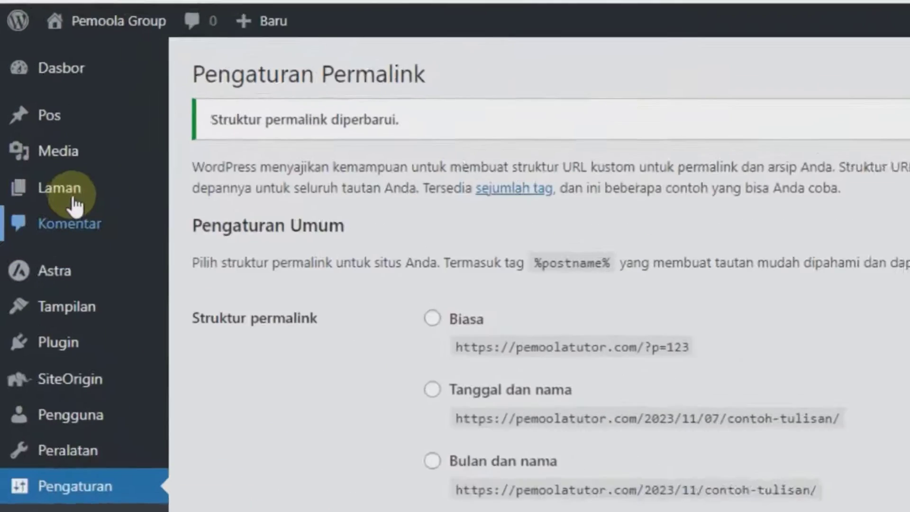
mouse_move(38, 169)
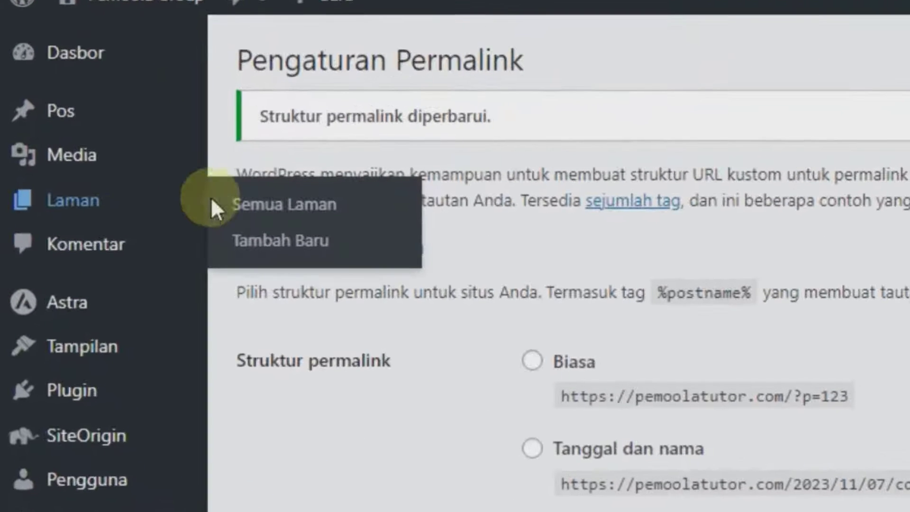
click(239, 206)
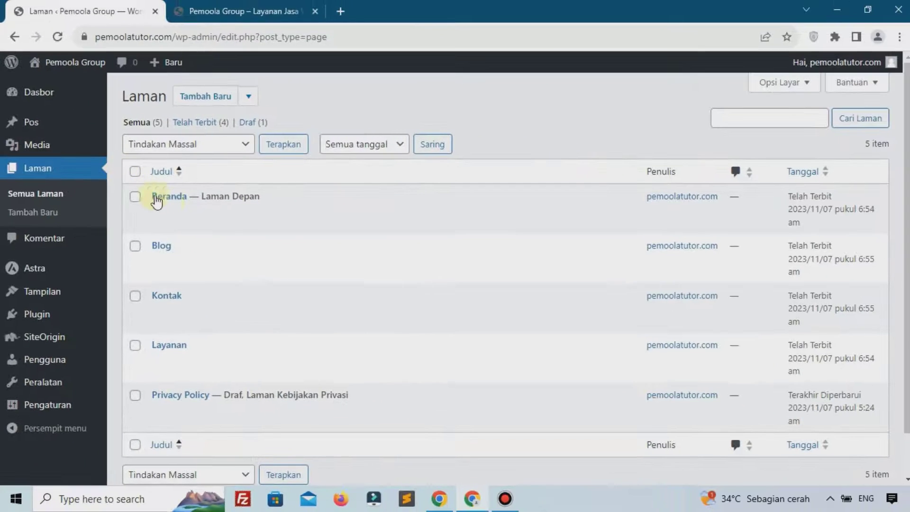
mouse_move(365, 207)
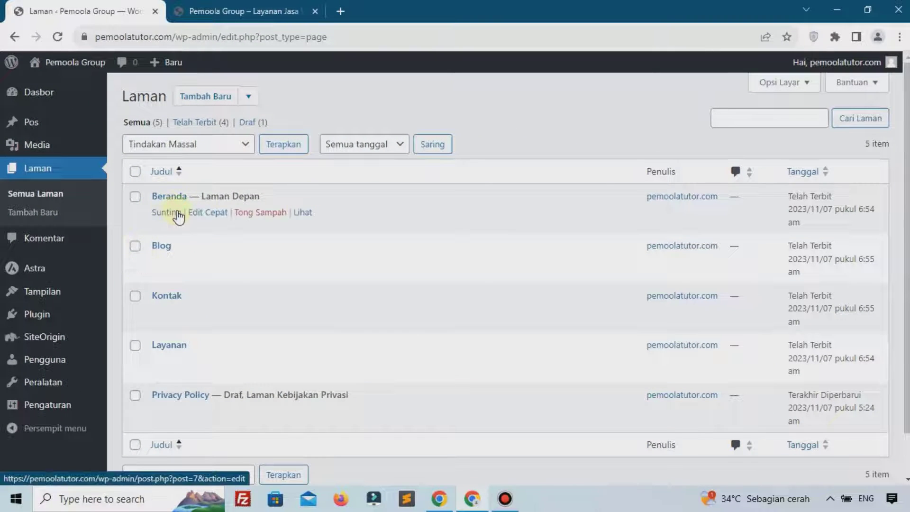
click(178, 213)
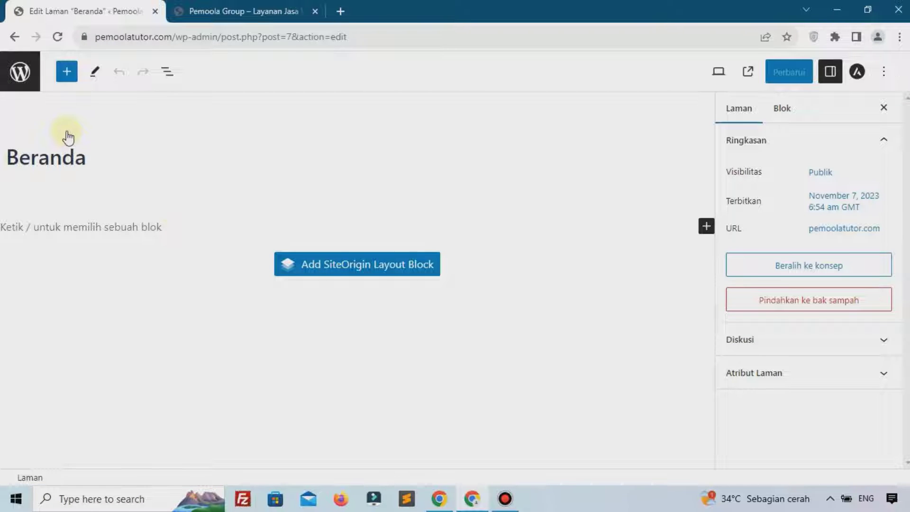
click(69, 155)
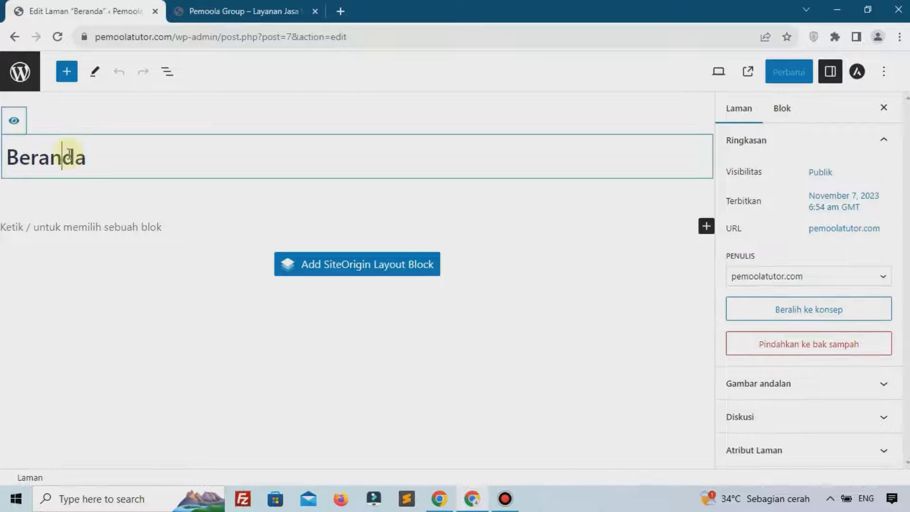
click(51, 158)
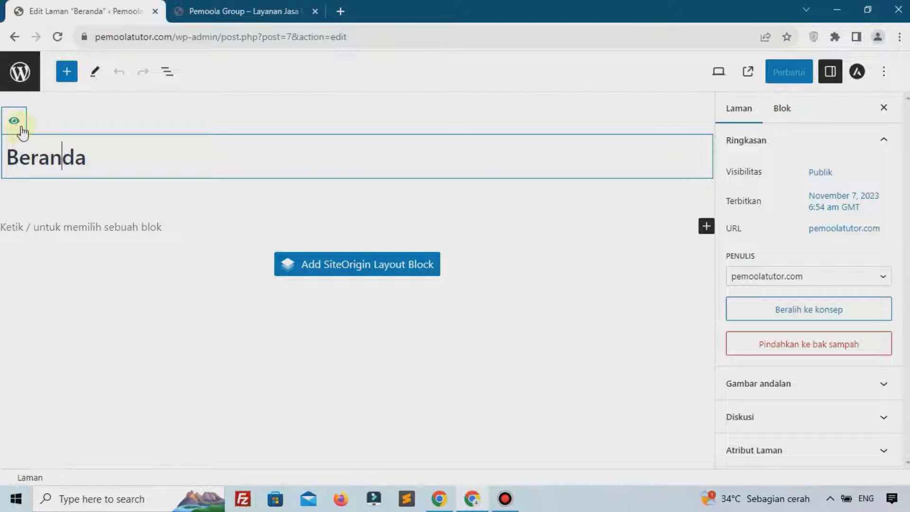
click(15, 121)
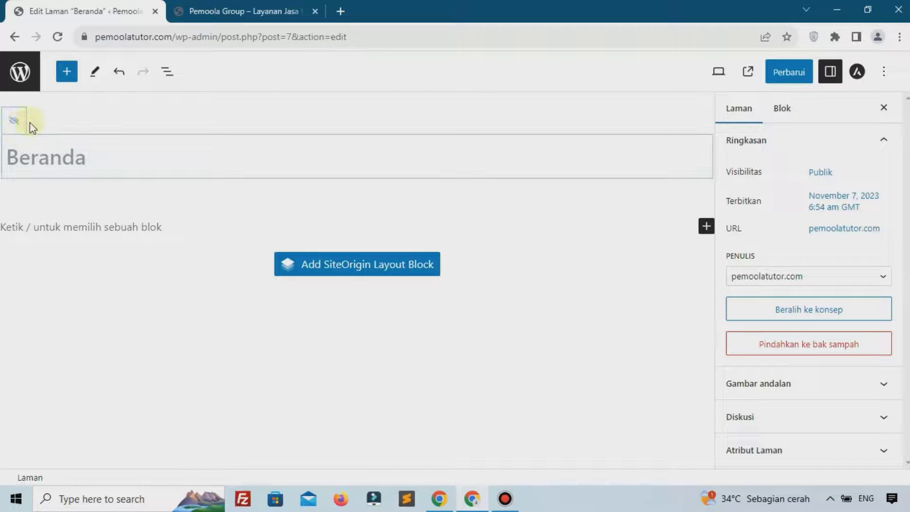
click(781, 71)
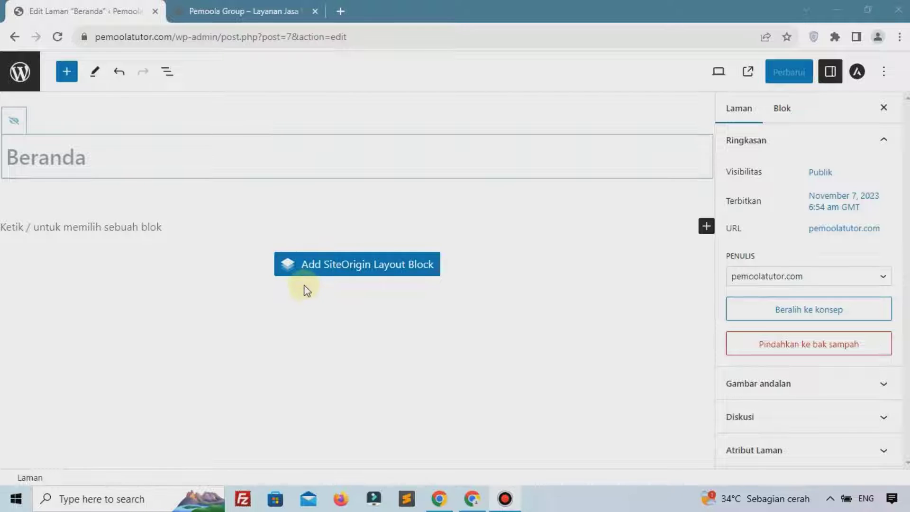
Add a SiteOrigin Layout block to the Beranda page.
click(351, 273)
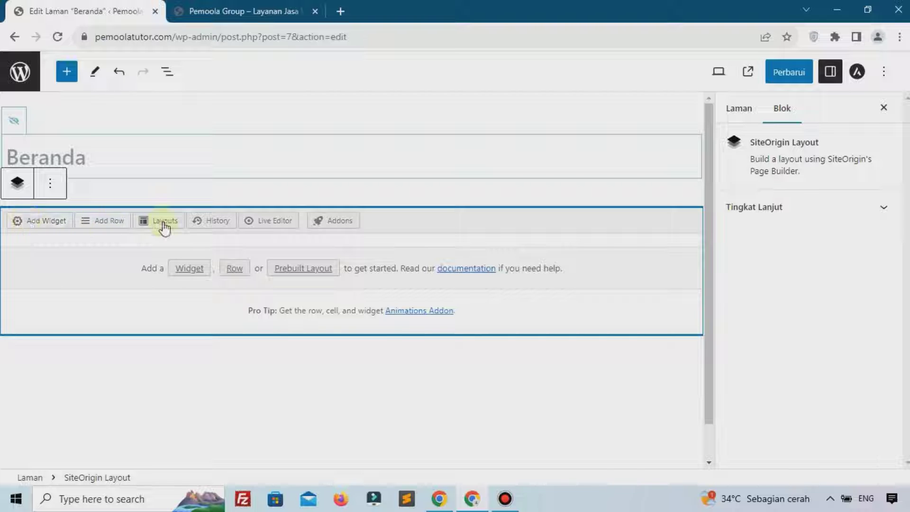
click(330, 222)
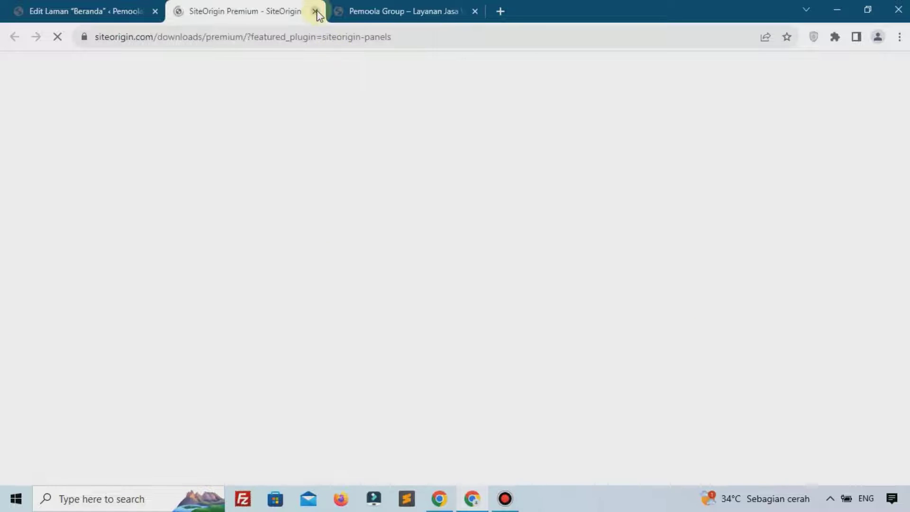
click(315, 11)
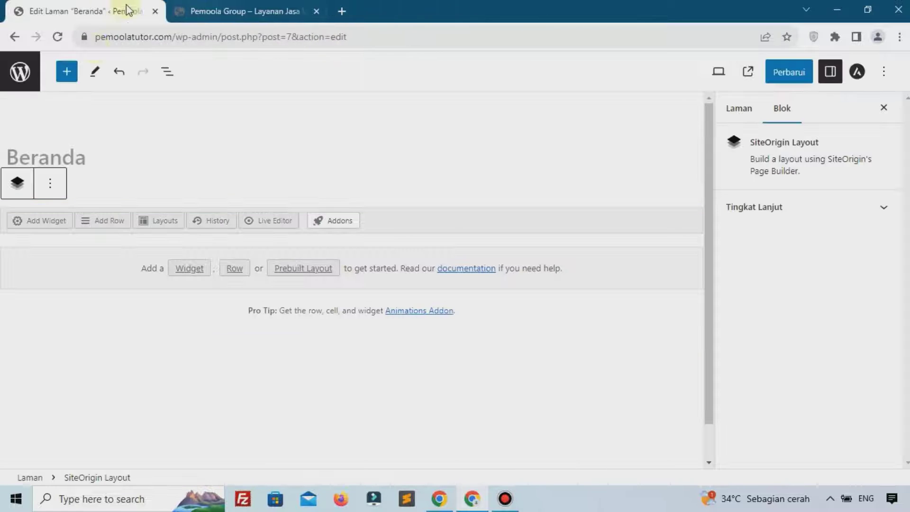
Examine the widgets available for the layout block in the Widgets Bundle and All Widgets categories, including a search for "her".
click(32, 224)
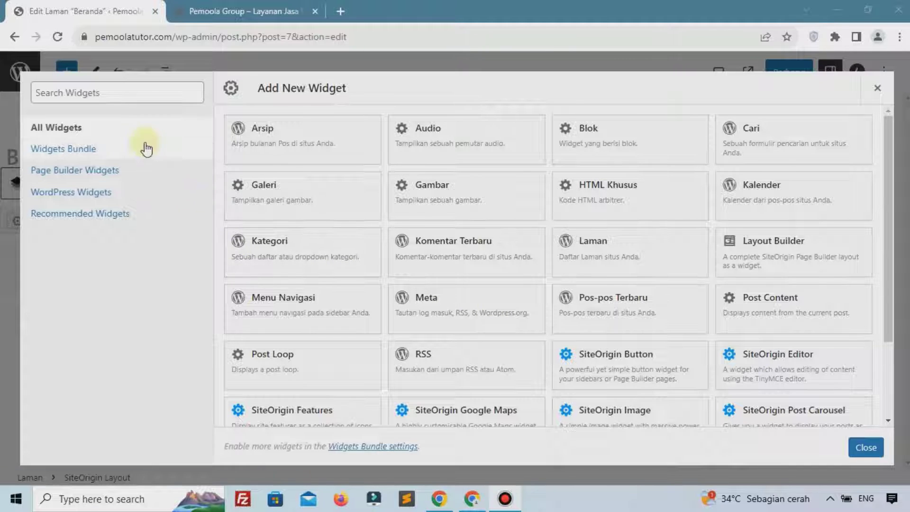
click(93, 150)
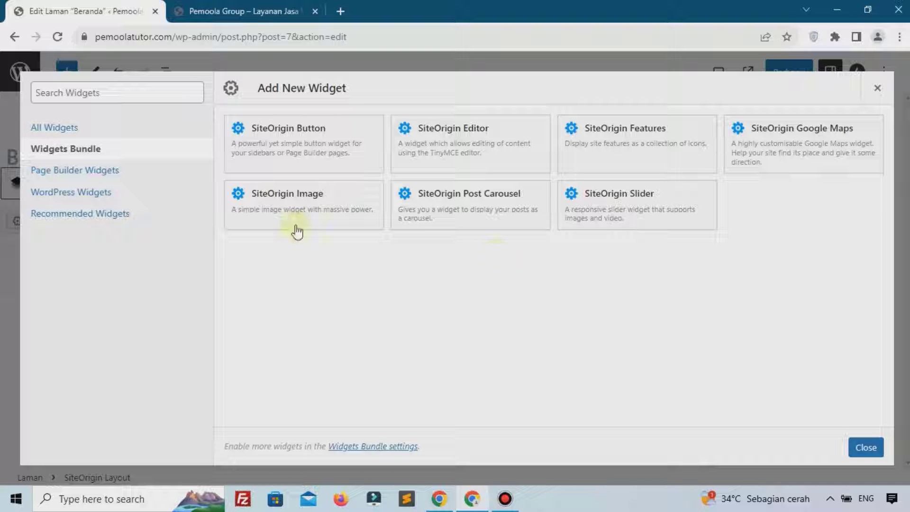
click(127, 96)
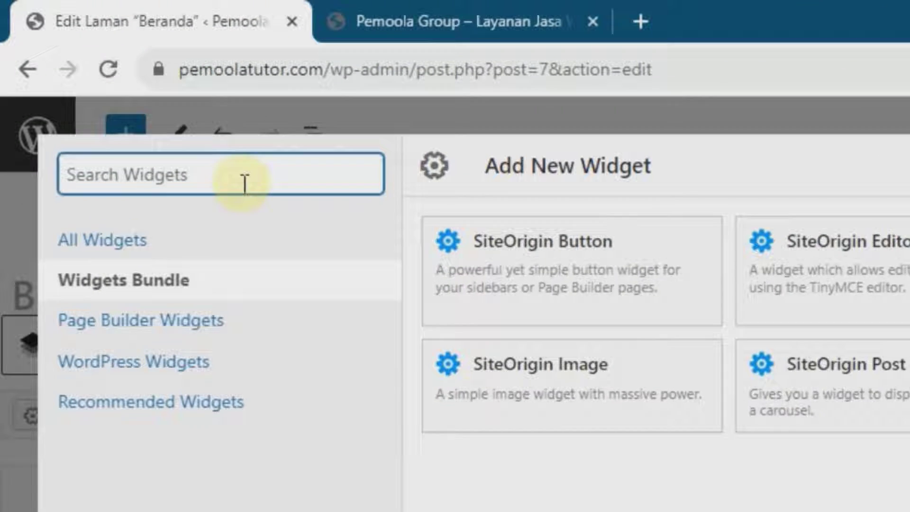
text(her)
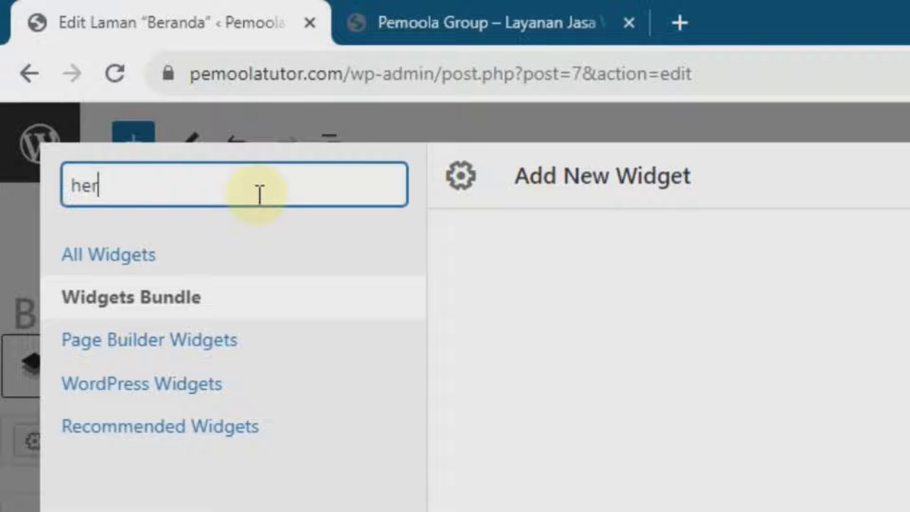
key(ctrl+a)
key(BackSpace)
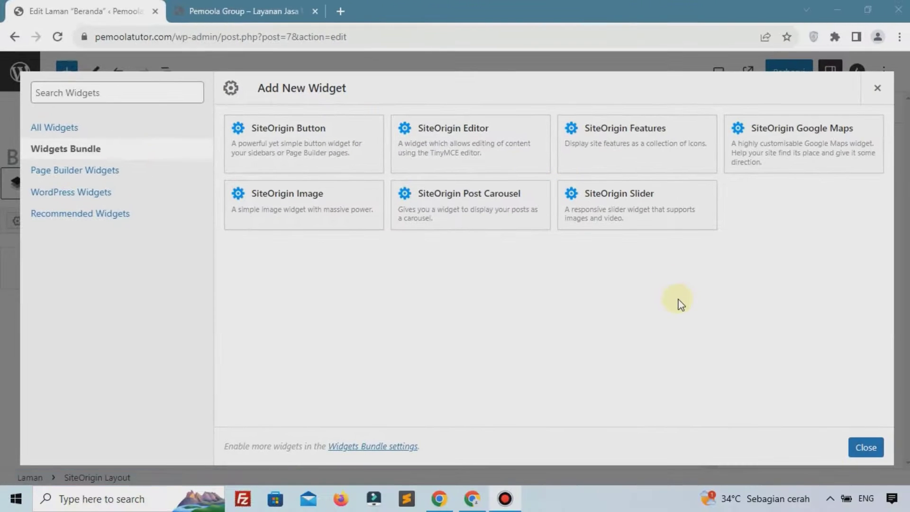
double_click(682, 304)
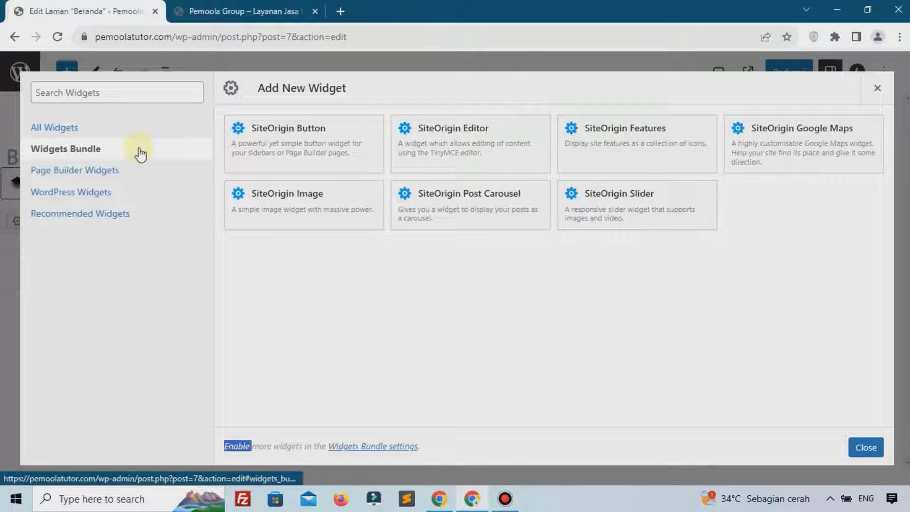
click(359, 389)
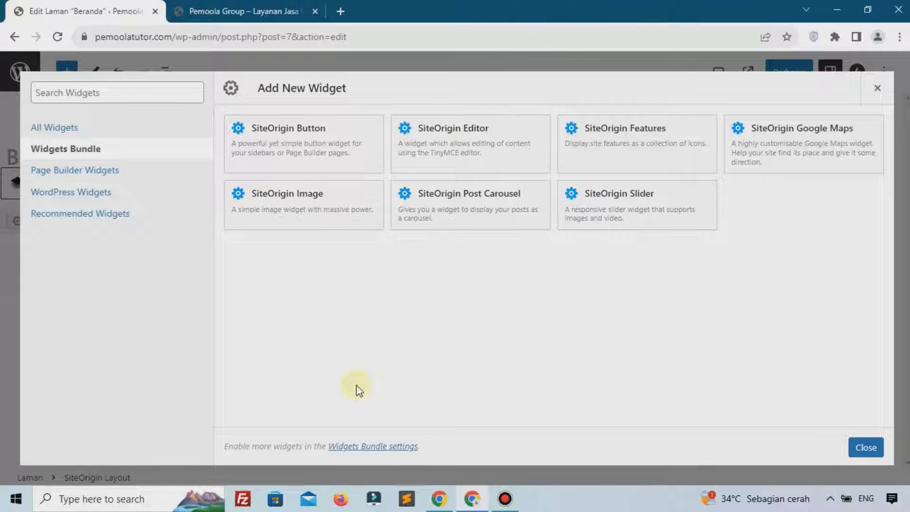
click(97, 127)
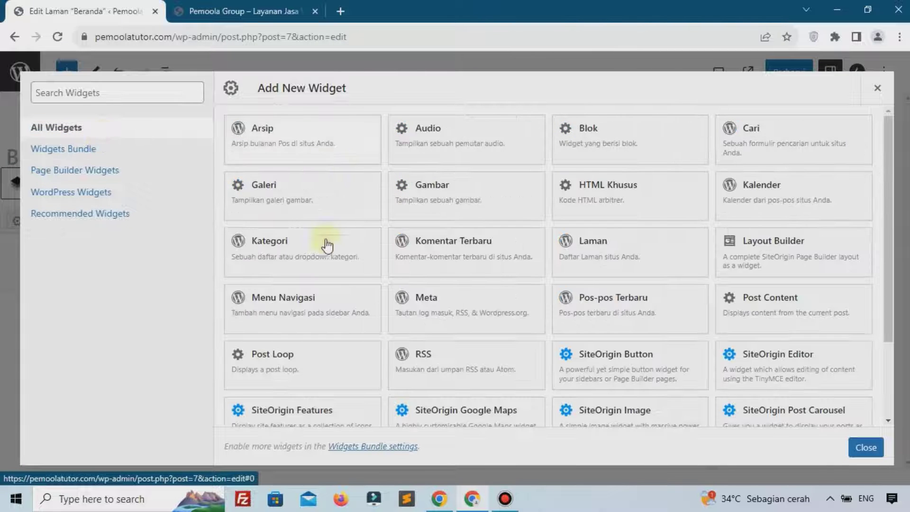
Open the Widgets Bundle settings, discarding the unsaved page changes, and activate the Accordion, Anything Carousel and Blog widgets.
scroll(327, 246, down, 3)
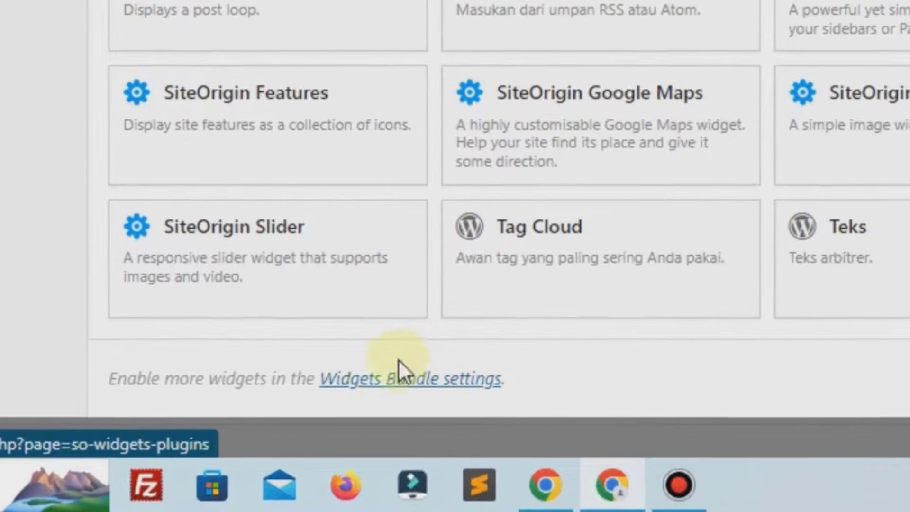
click(441, 375)
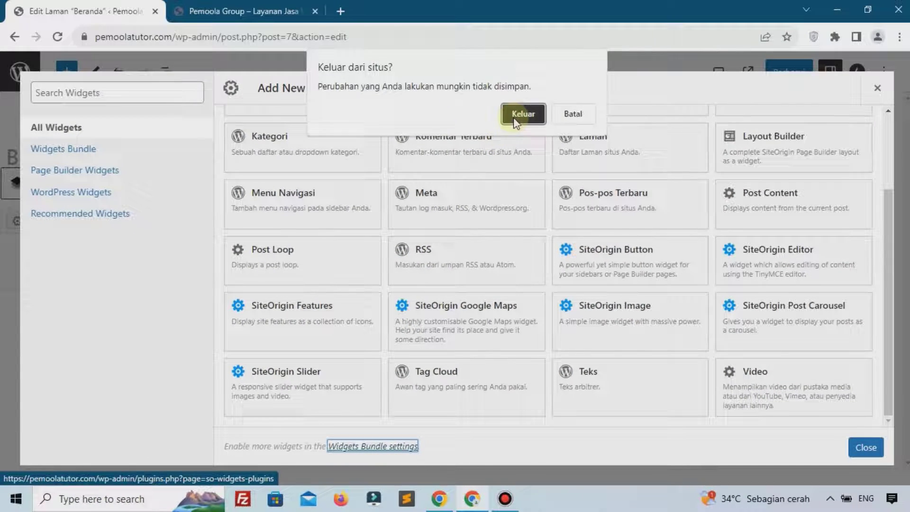
click(512, 117)
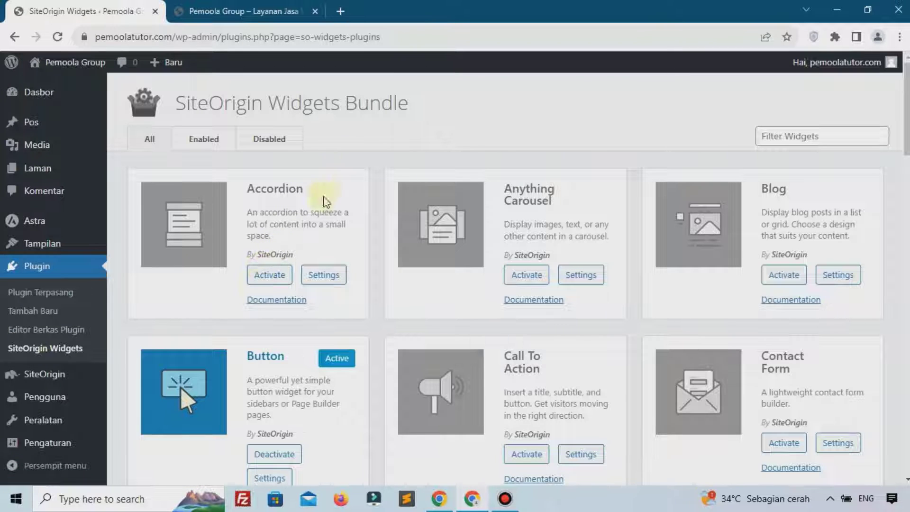
click(269, 275)
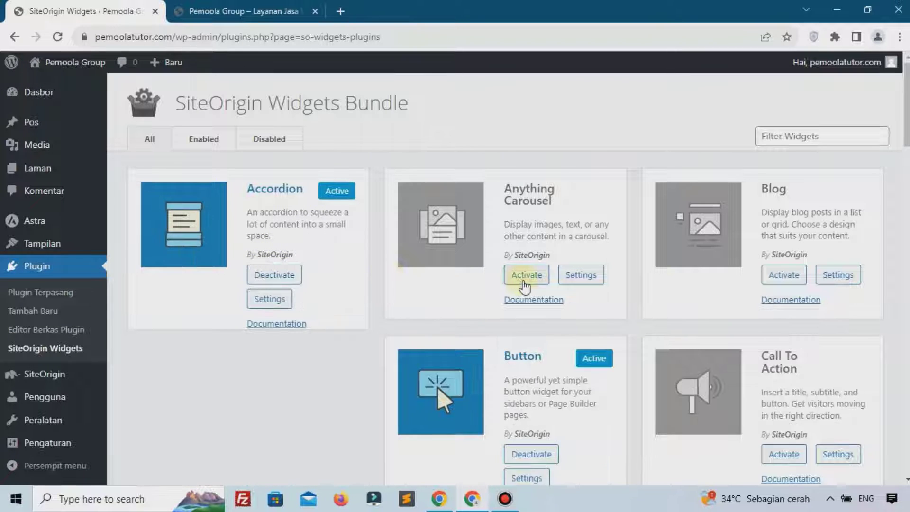
click(524, 276)
click(785, 275)
Activate the Call To Action, Contact Form, Features and Headline widgets in the SiteOrigin Widgets Bundle.
scroll(780, 290, down, 1)
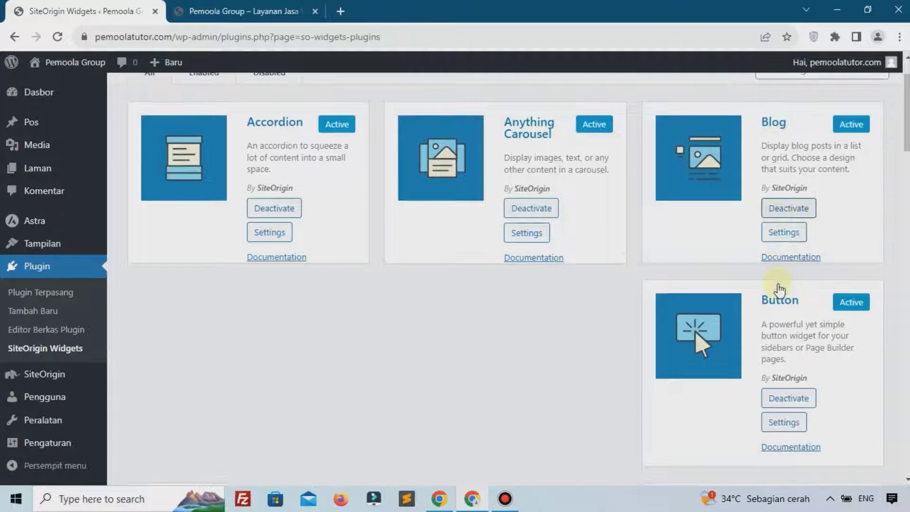
scroll(778, 284, down, 5)
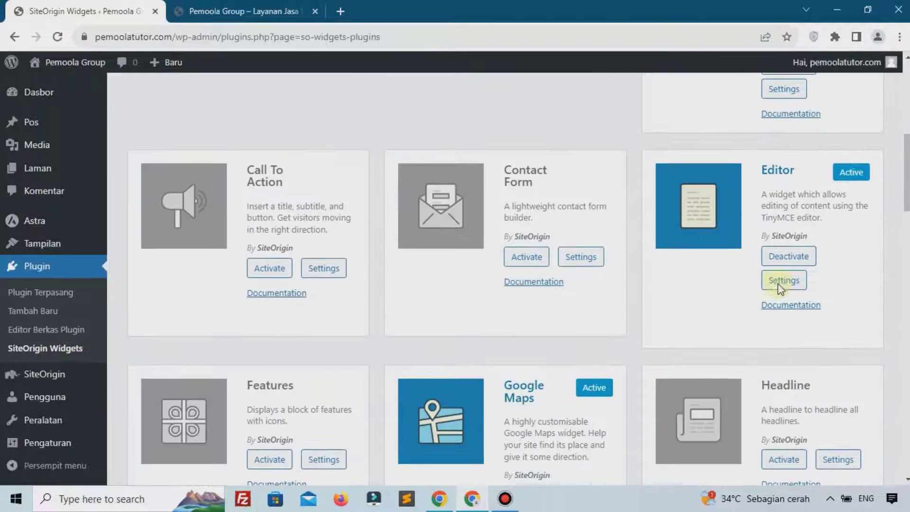
click(250, 269)
click(519, 259)
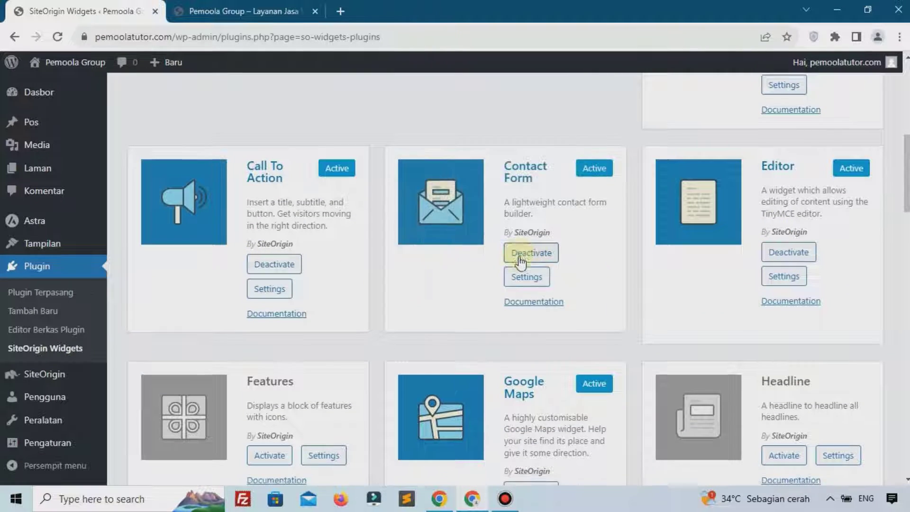
scroll(520, 260, down, 1)
click(264, 393)
scroll(455, 353, down, 1)
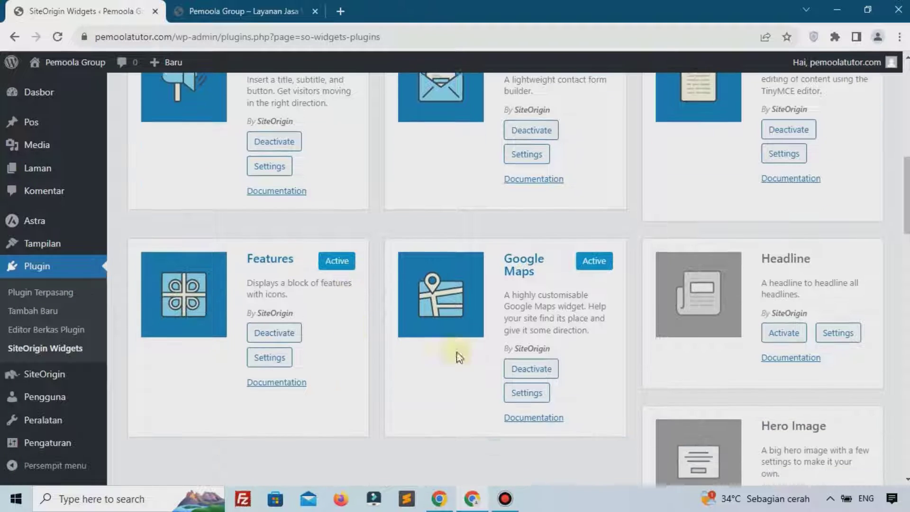
click(771, 332)
Activate the Hero Image, Image Grid and Icon widgets in the SiteOrigin Widgets Bundle.
scroll(754, 296, down, 1)
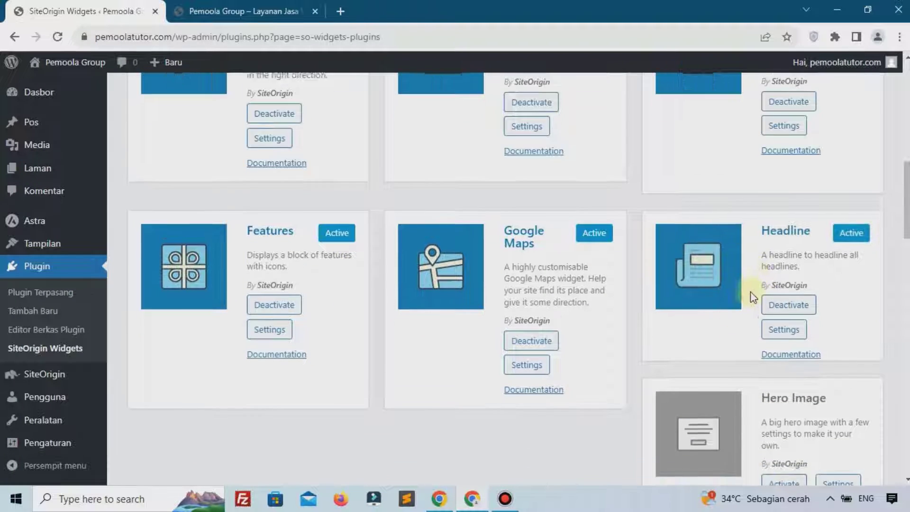
scroll(739, 332, down, 5)
click(783, 238)
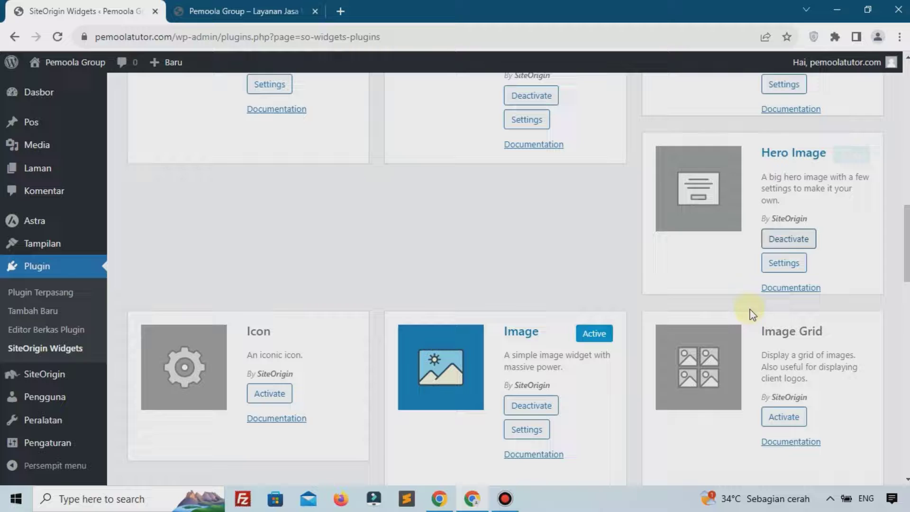
click(767, 418)
click(249, 393)
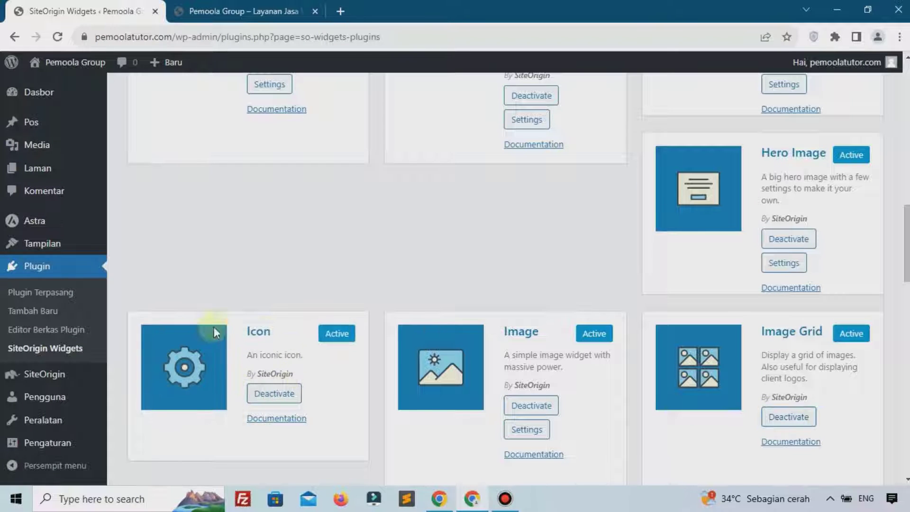
Activate the Layout Slider, Lottie Player, Price Table and Simple Masonry Layout widgets.
scroll(256, 298, up, 5)
scroll(474, 346, down, 11)
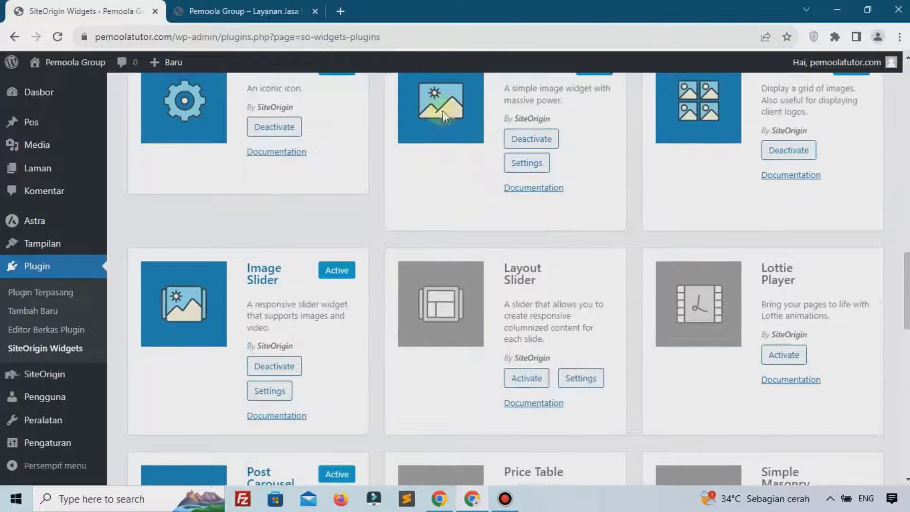
click(526, 378)
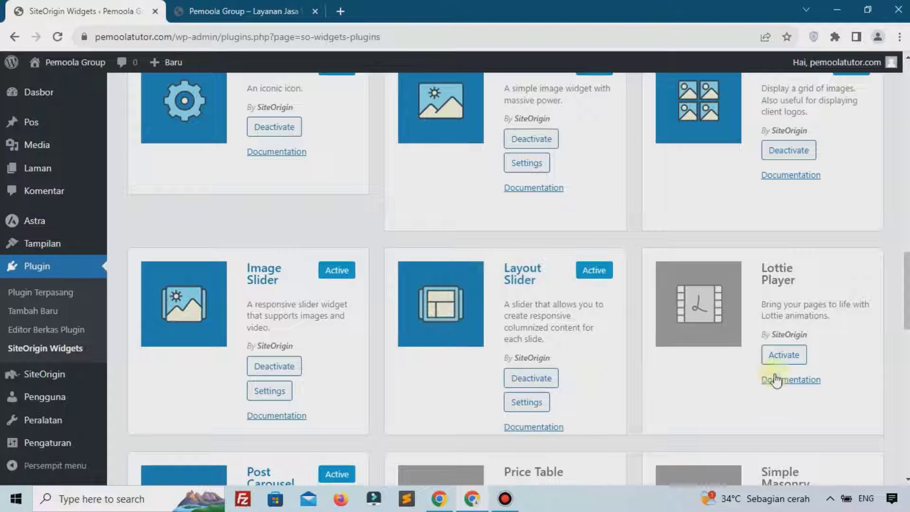
click(783, 360)
scroll(494, 372, down, 4)
click(530, 372)
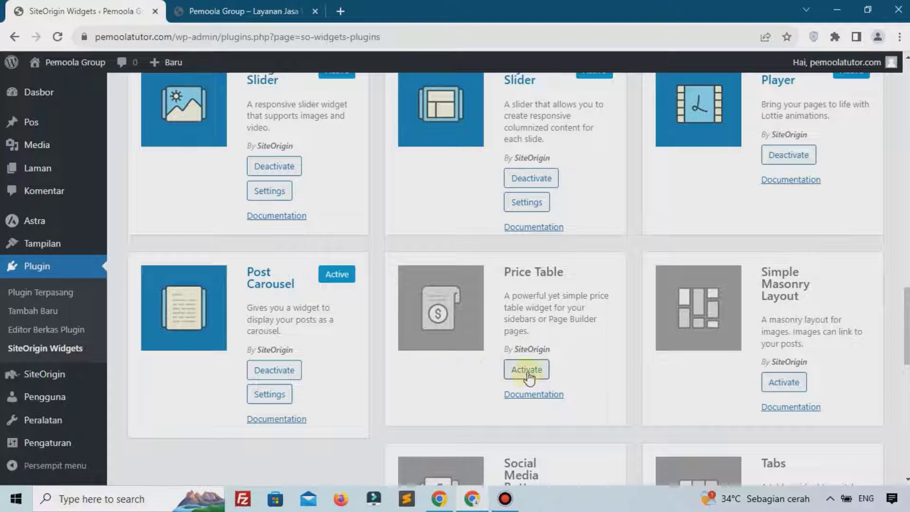
click(777, 382)
Activate the Social Media Buttons, Tabs, Taxonomy, Testimonials and Video Player widgets.
scroll(564, 374, down, 3)
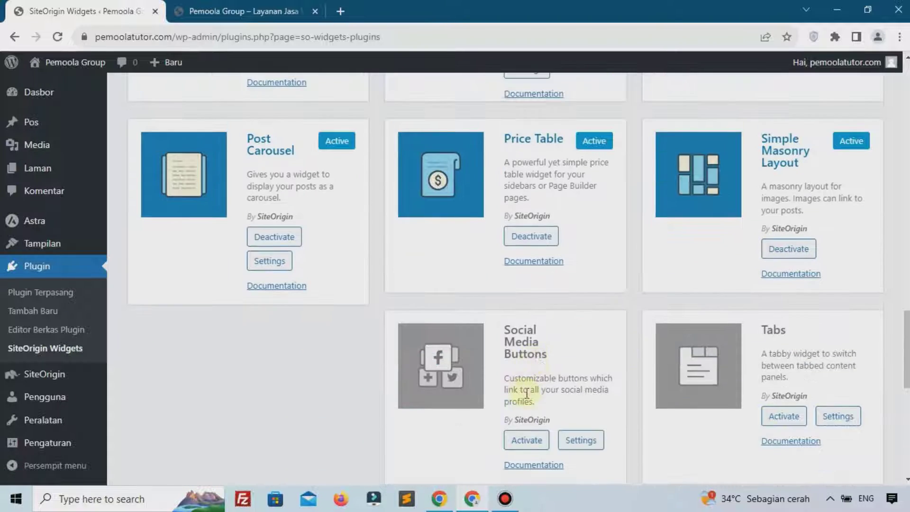
click(526, 440)
click(783, 416)
scroll(783, 416, down, 4)
click(783, 407)
scroll(784, 406, down, 5)
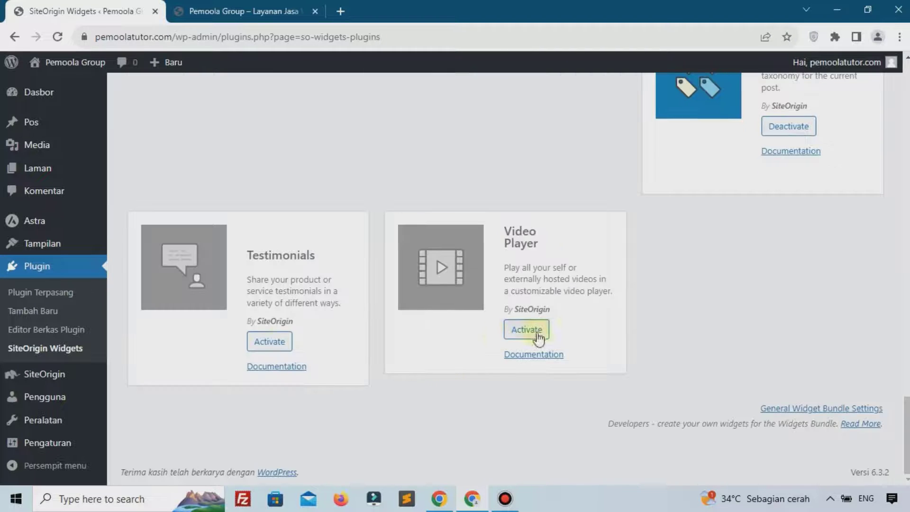
click(274, 342)
scroll(420, 353, up, 1)
click(524, 401)
Review the enabled and disabled widget lists to check whether any SiteOrigin widget is still inactive.
scroll(527, 403, up, 15)
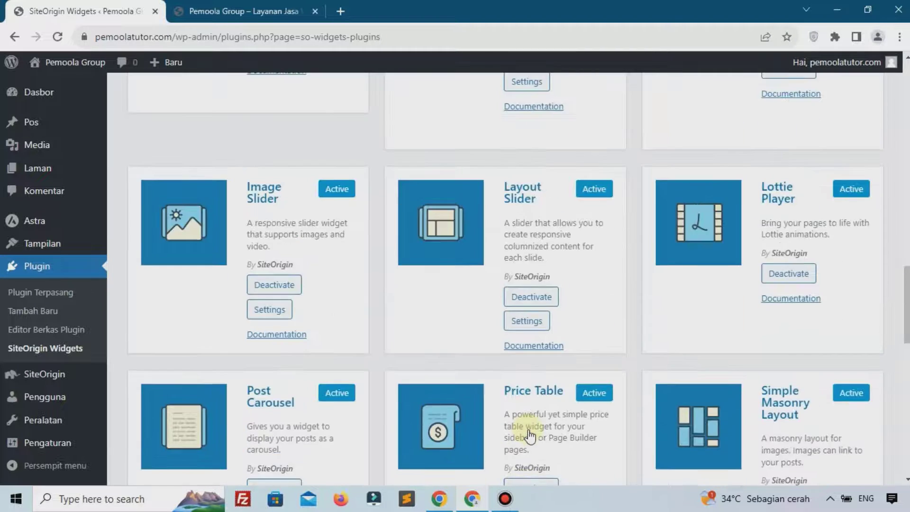
scroll(531, 433, up, 10)
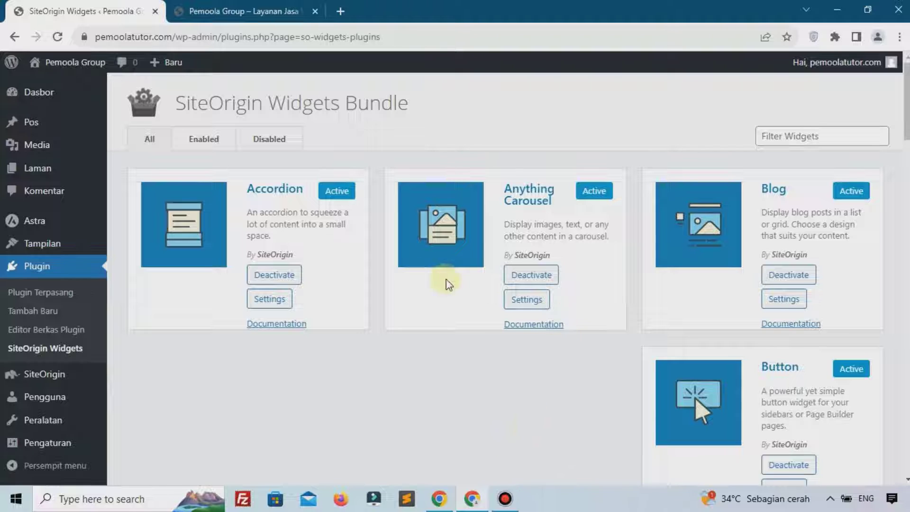
click(214, 142)
scroll(258, 285, down, 10)
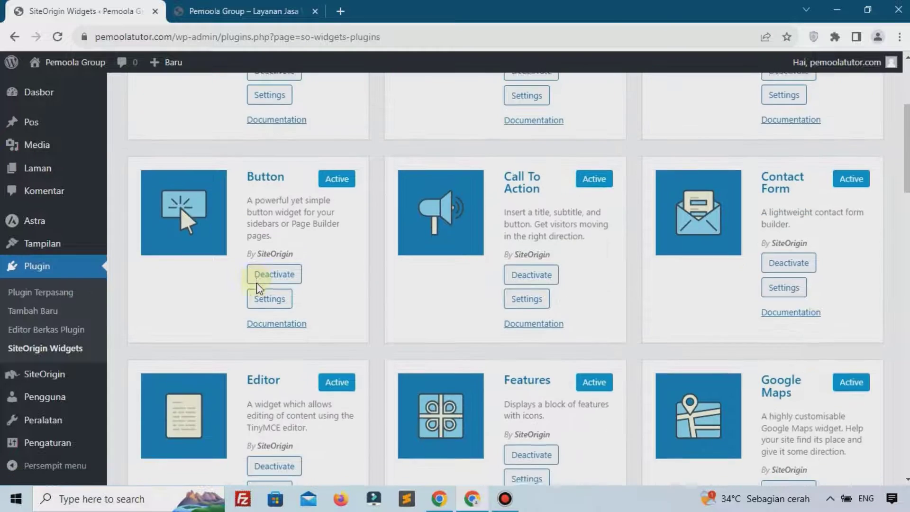
scroll(258, 287, up, 10)
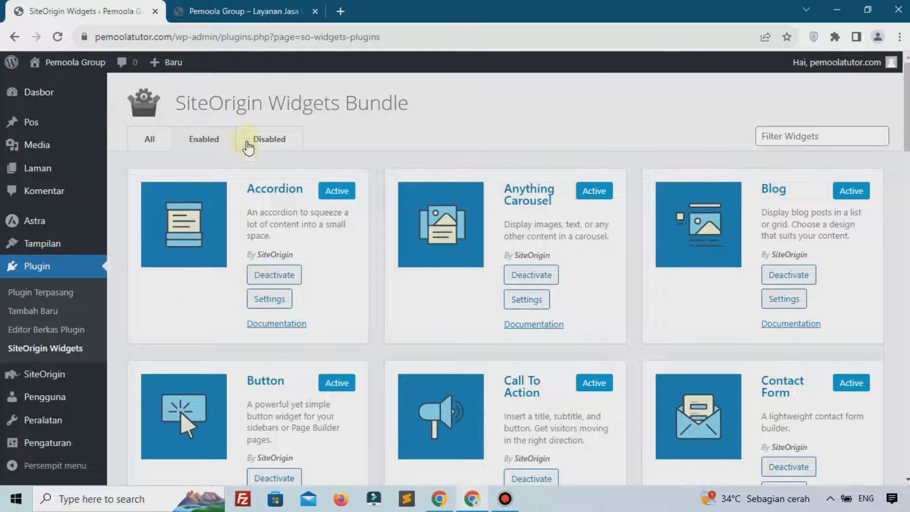
click(271, 140)
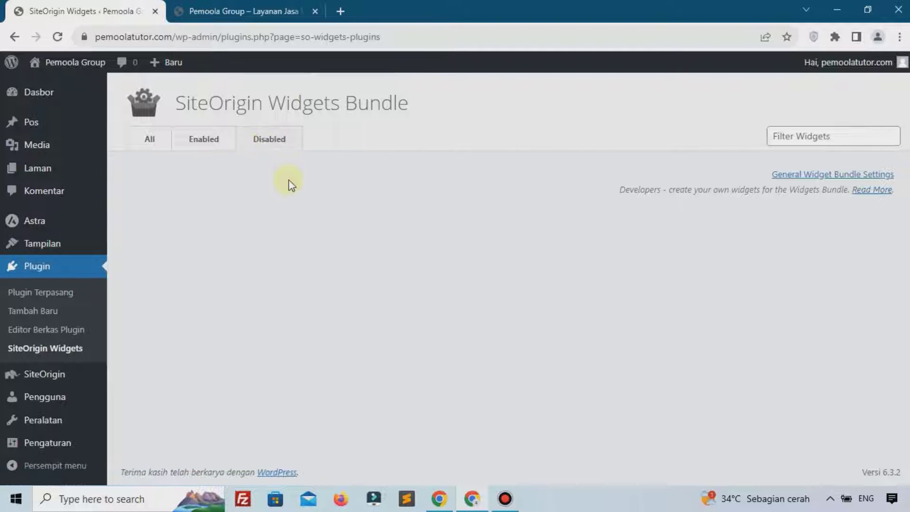
Reopen the Beranda page for editing and add a SiteOrigin Layout block to it.
mouse_move(102, 169)
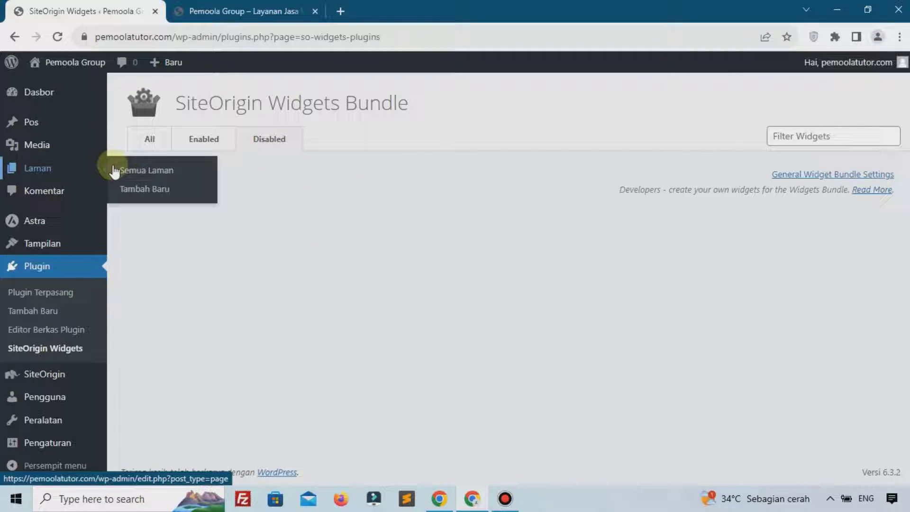
click(154, 174)
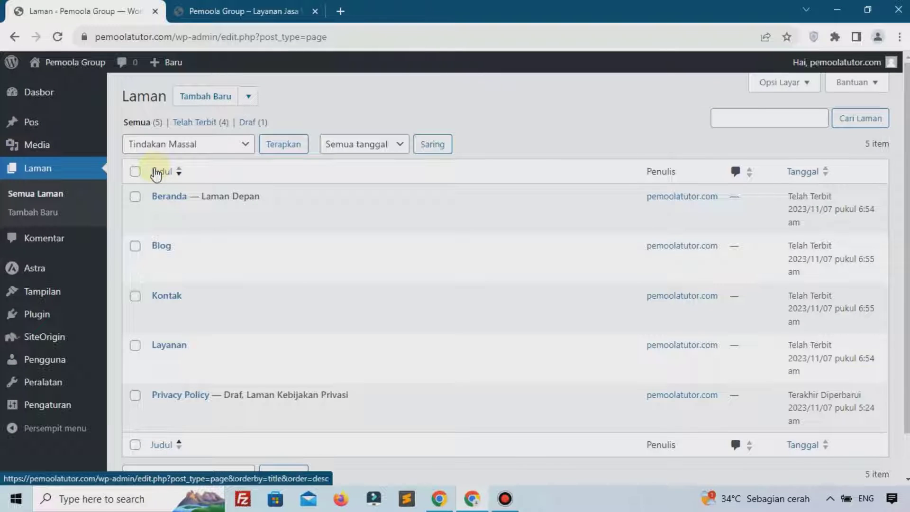
mouse_move(163, 219)
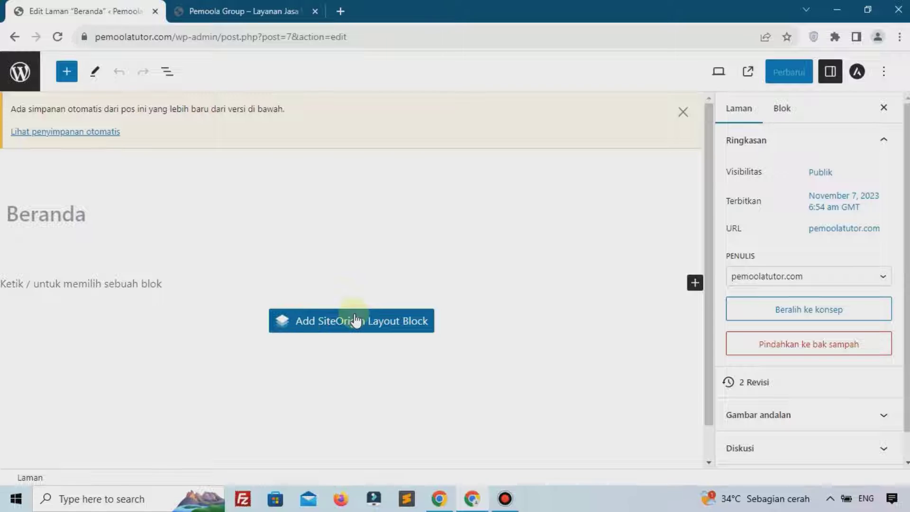
click(334, 332)
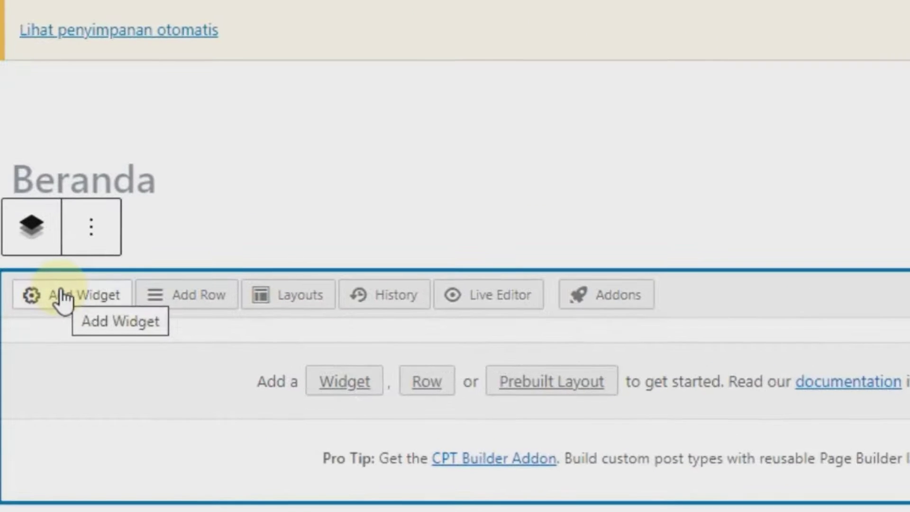
Search the available widgets for "her", add the SiteOrigin Hero widget to the layout block and open its settings.
click(60, 299)
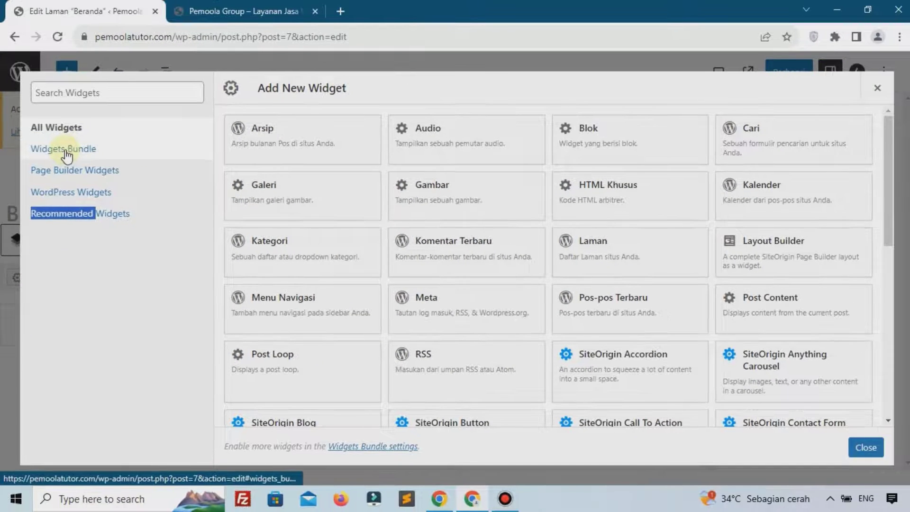
click(111, 92)
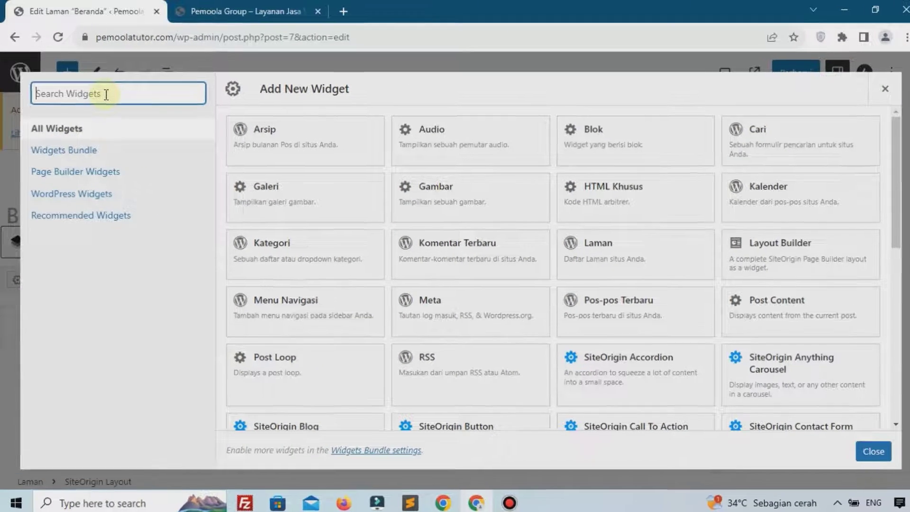
text(her)
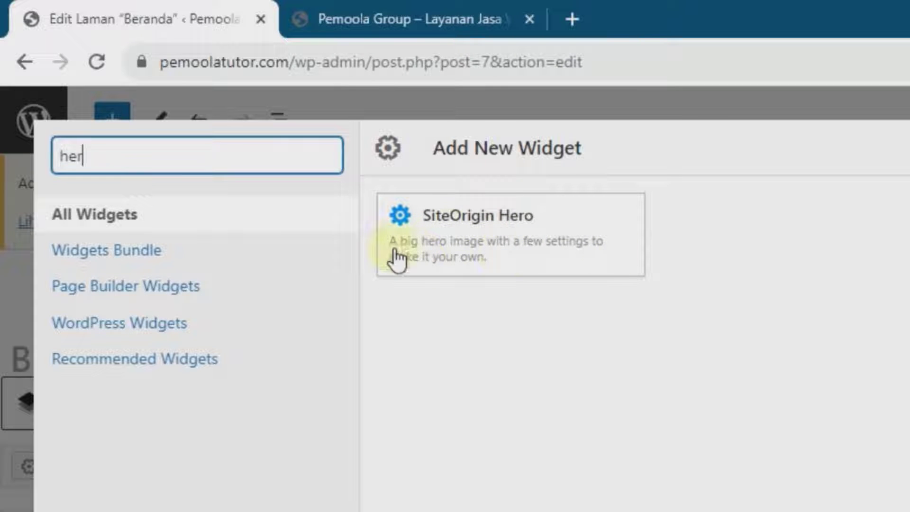
click(427, 248)
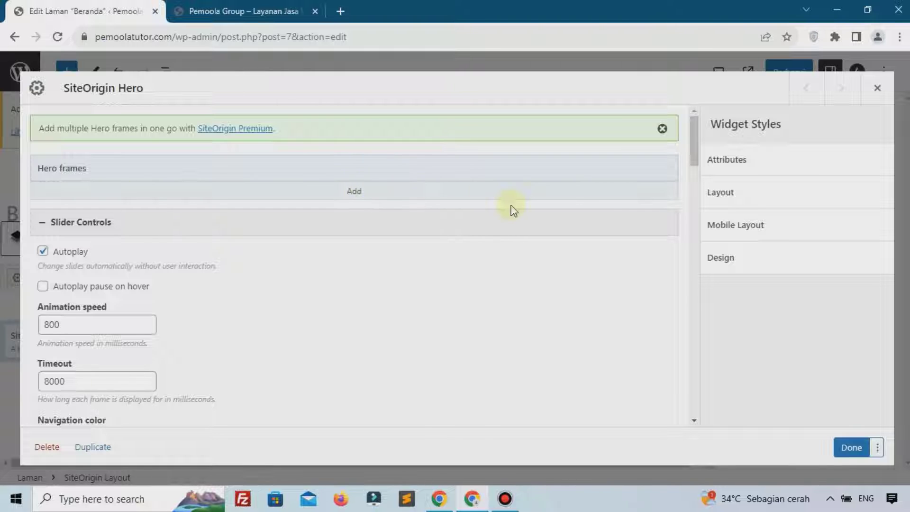
Add a frame to the SiteOrigin Hero widget and expand its content and button settings.
click(388, 201)
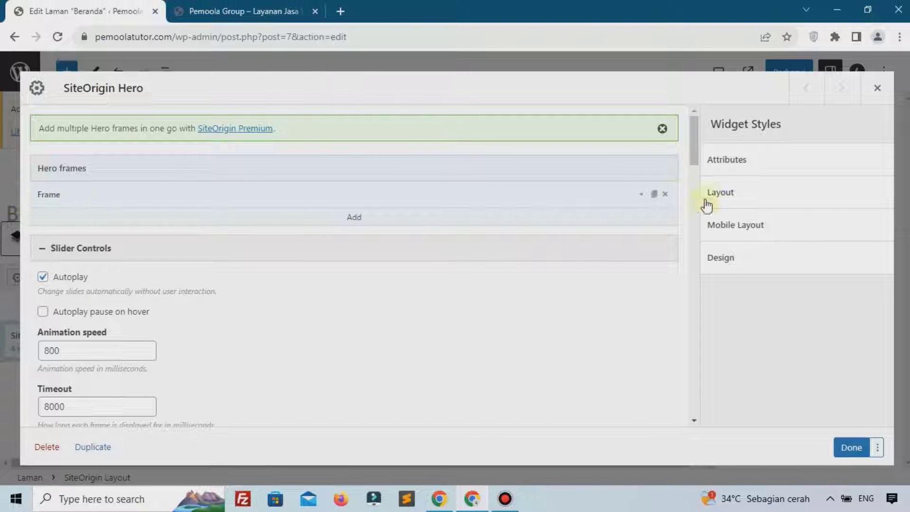
click(640, 195)
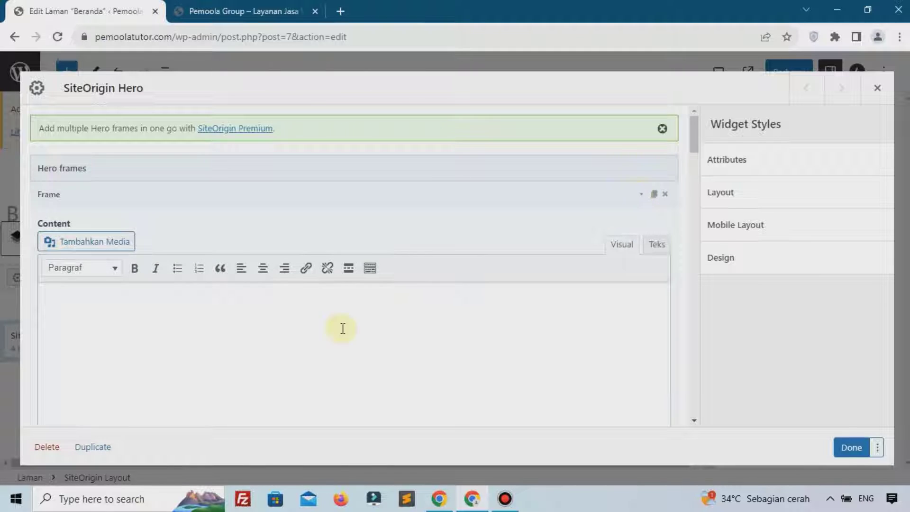
scroll(394, 288, down, 3)
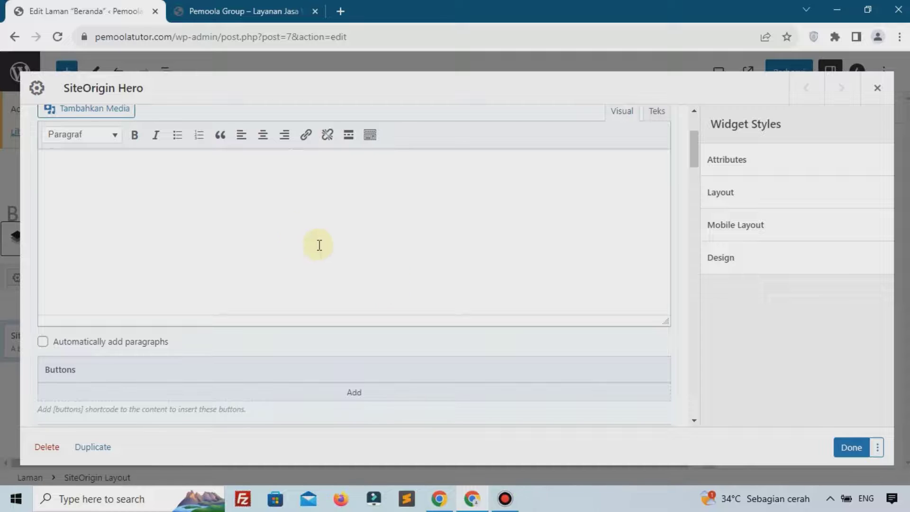
Enter "Pemoola Jasa Website" as the hero frame's content, centred and formatted as Penajukan 1.
scroll(331, 236, up, 3)
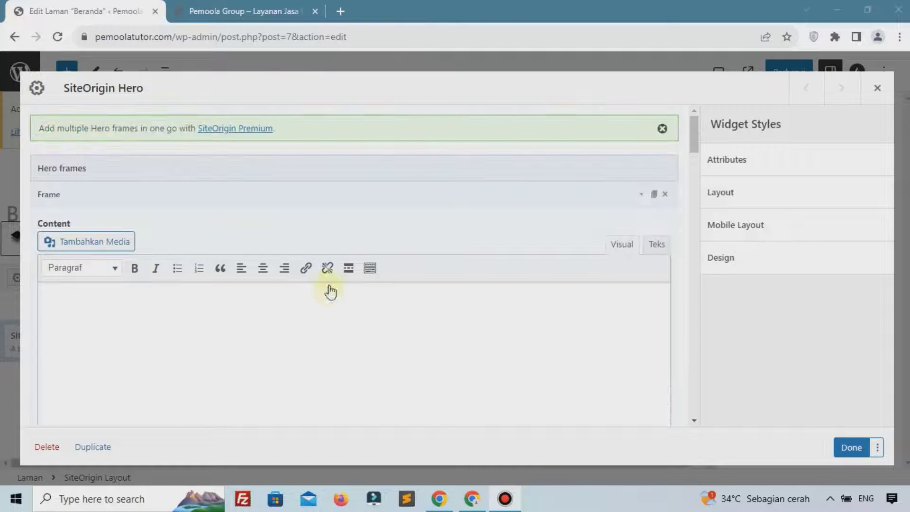
click(330, 301)
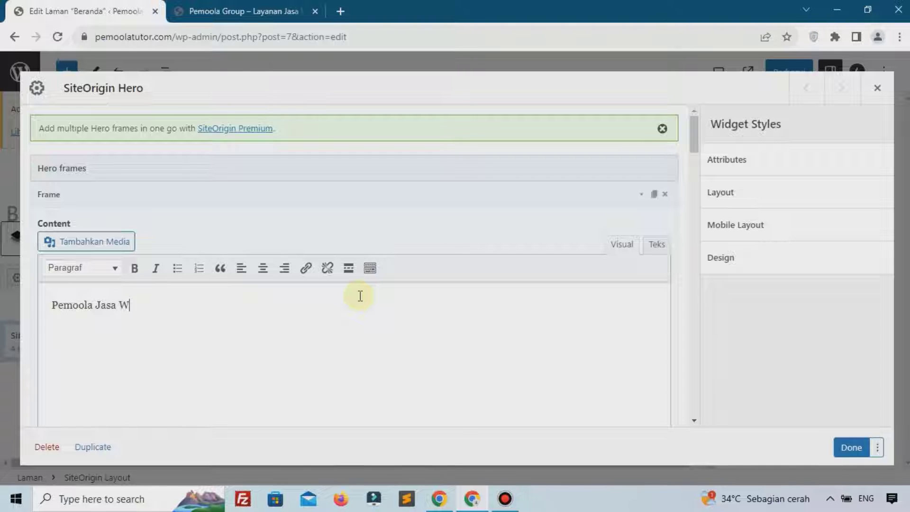
key(ctrl+a)
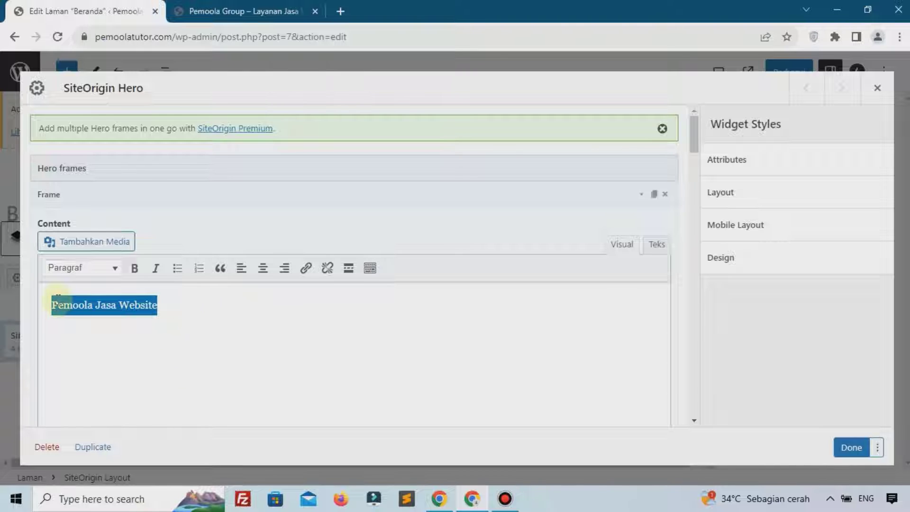
drag(177, 304, 50, 291)
click(262, 272)
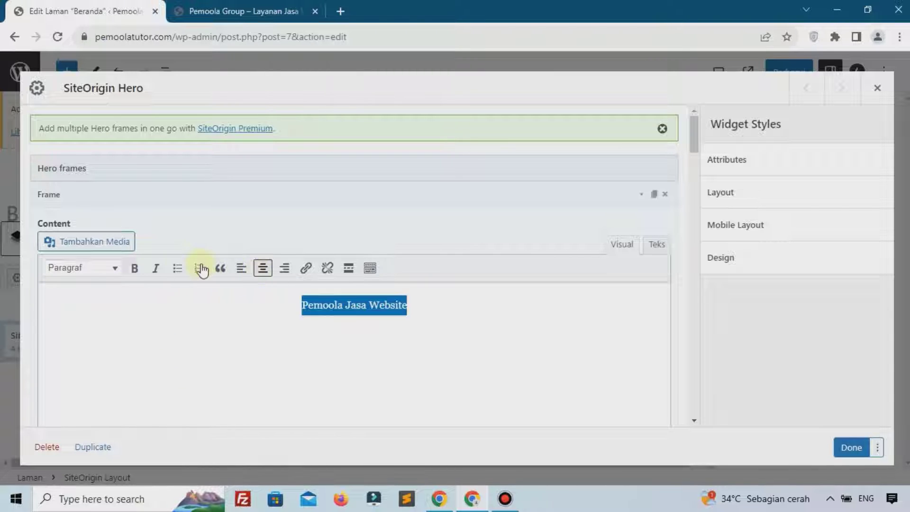
click(119, 269)
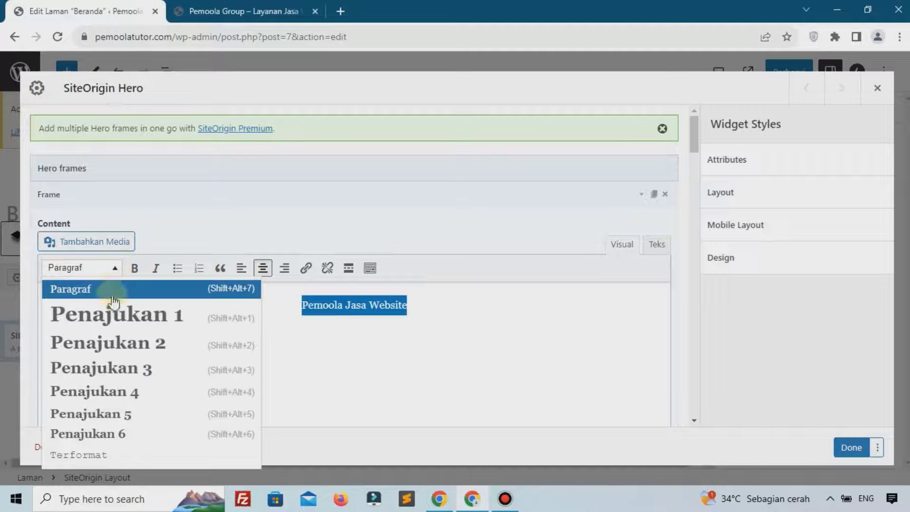
click(150, 314)
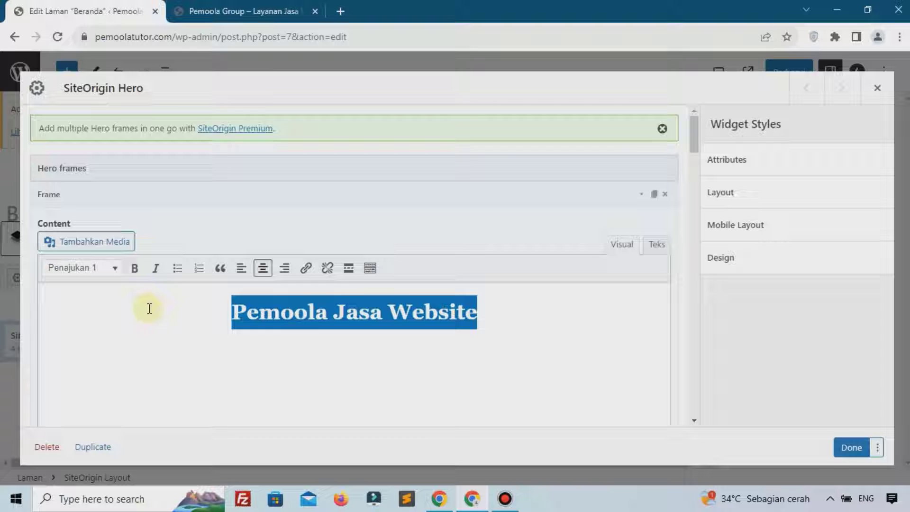
Add the line "Melayani Jasa Pembuatan Website" below the heading, centred and formatted as Penajukan 5.
click(435, 332)
key(Return)
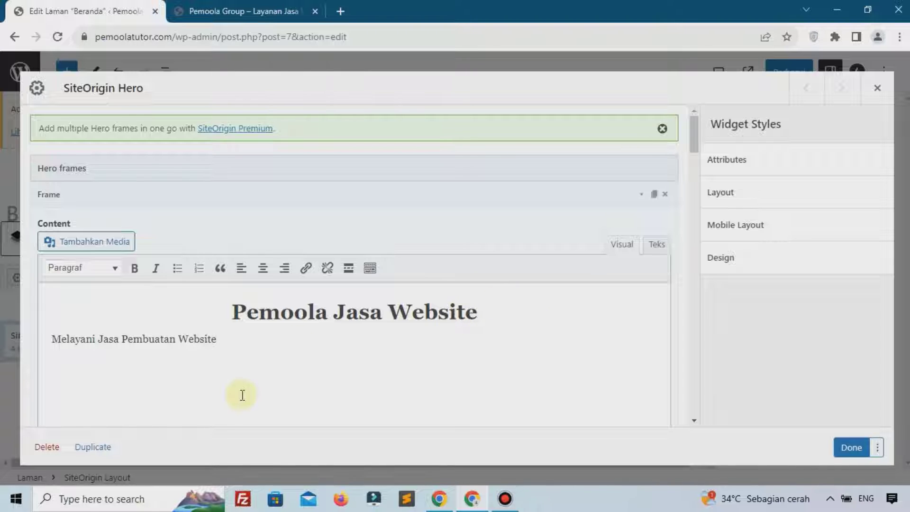
drag(237, 342, 51, 333)
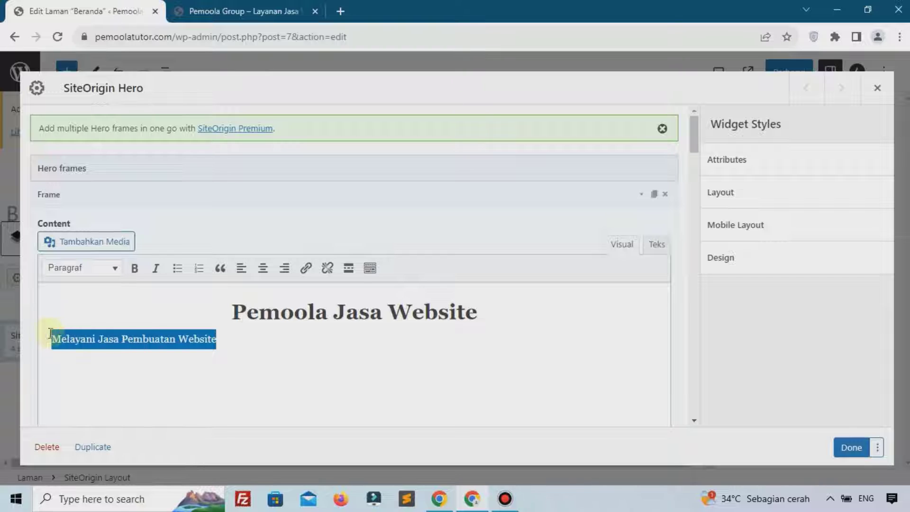
click(113, 271)
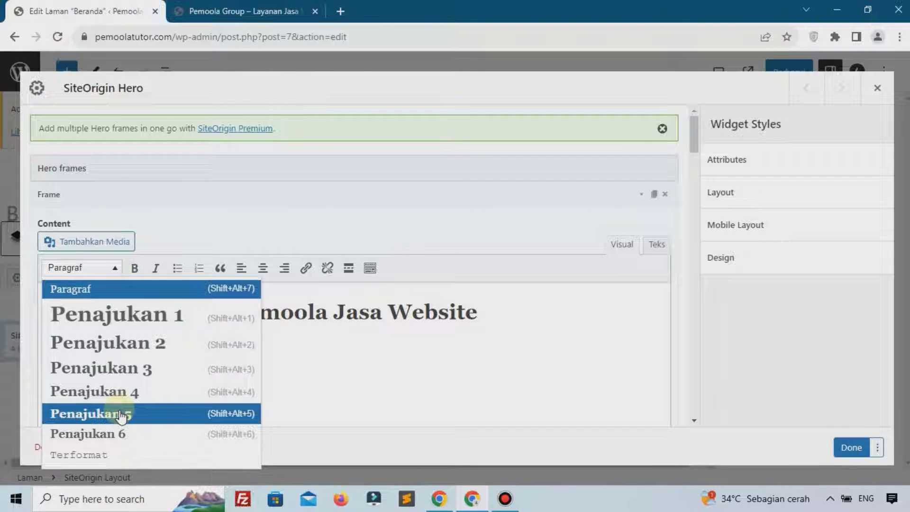
click(123, 416)
click(262, 269)
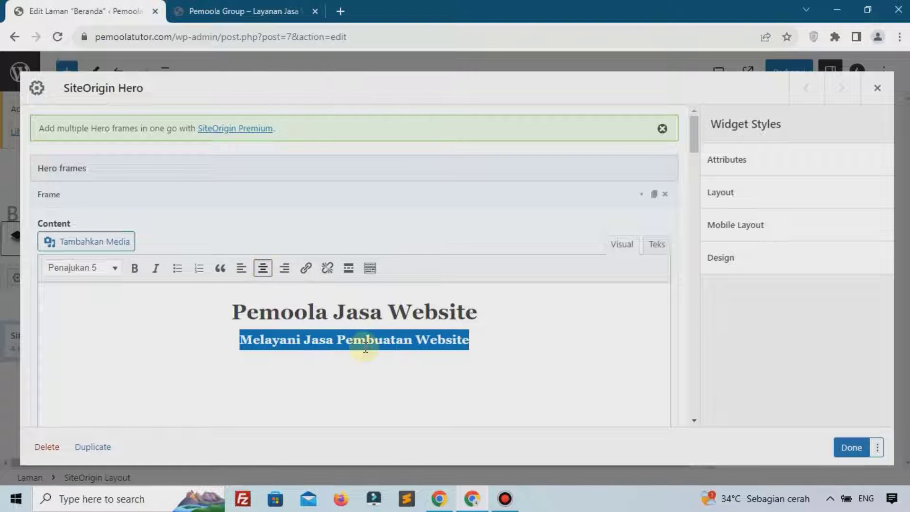
click(371, 339)
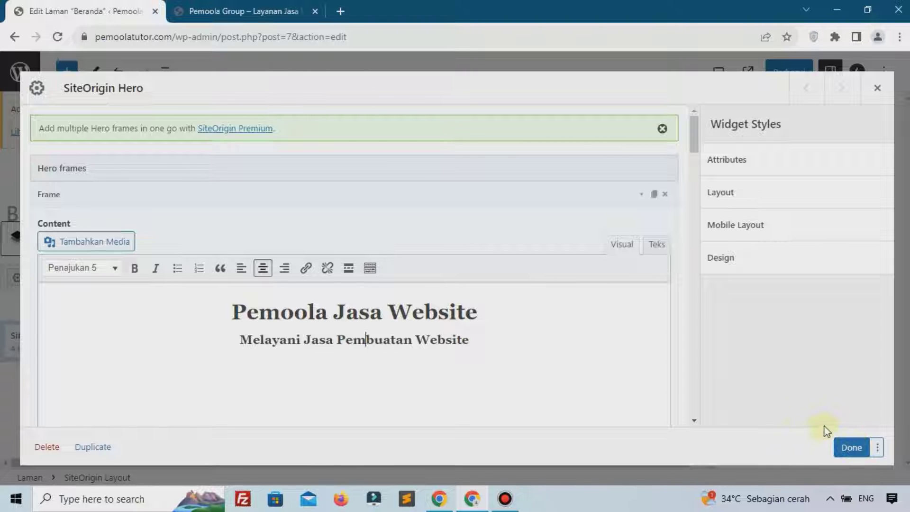
Update the Beranda page with the edited hero widget and view it on the live site.
click(852, 448)
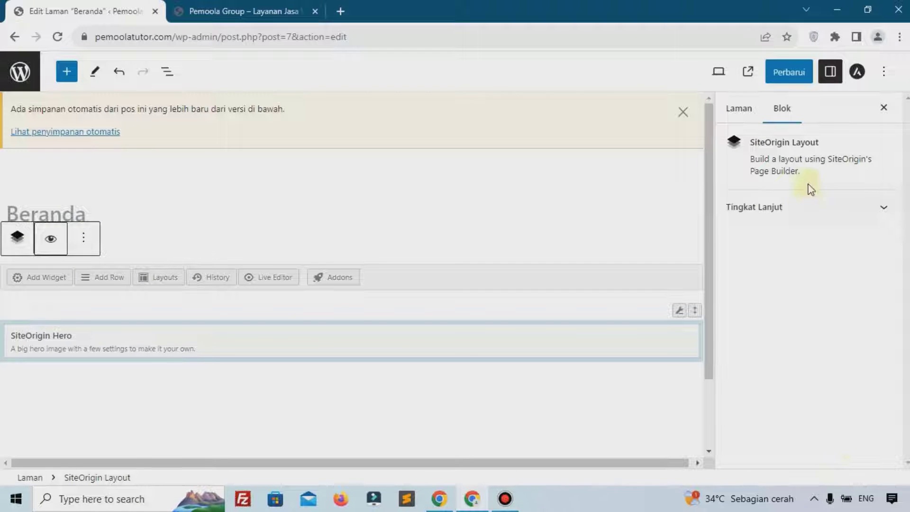
click(798, 73)
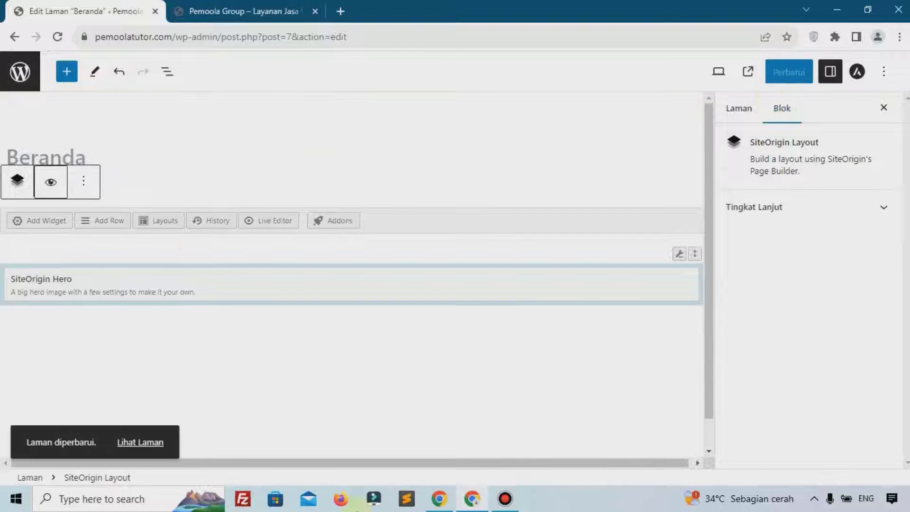
click(223, 6)
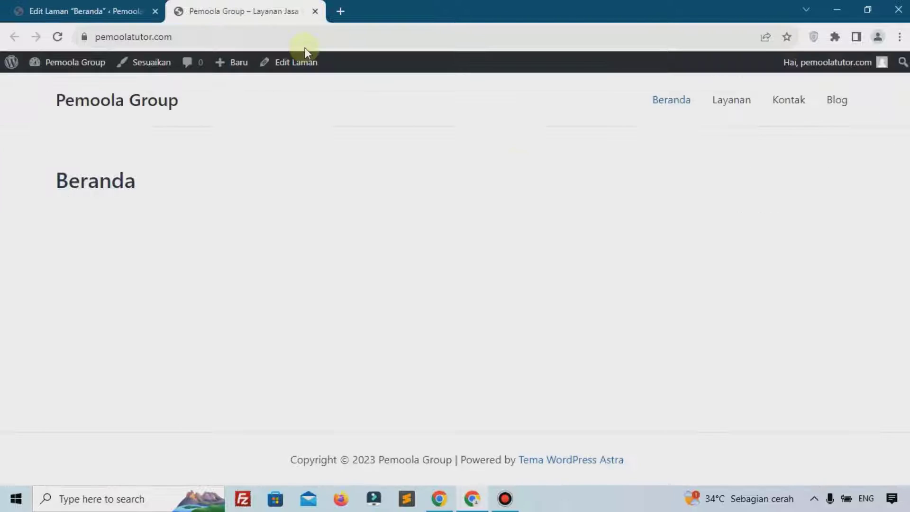
click(659, 108)
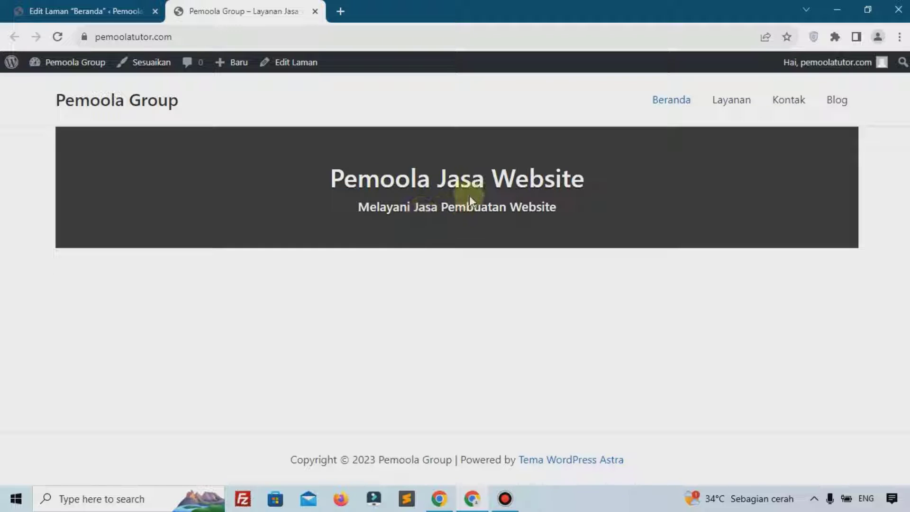
Reopen the SiteOrigin Hero widget and upload the laptop photo laptop-593673_1920 (1) as the frame's background image.
click(124, 7)
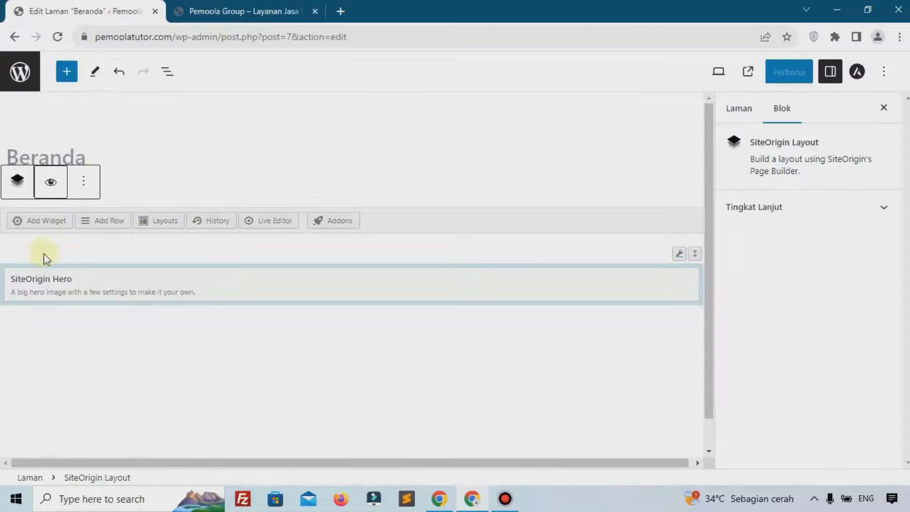
click(41, 284)
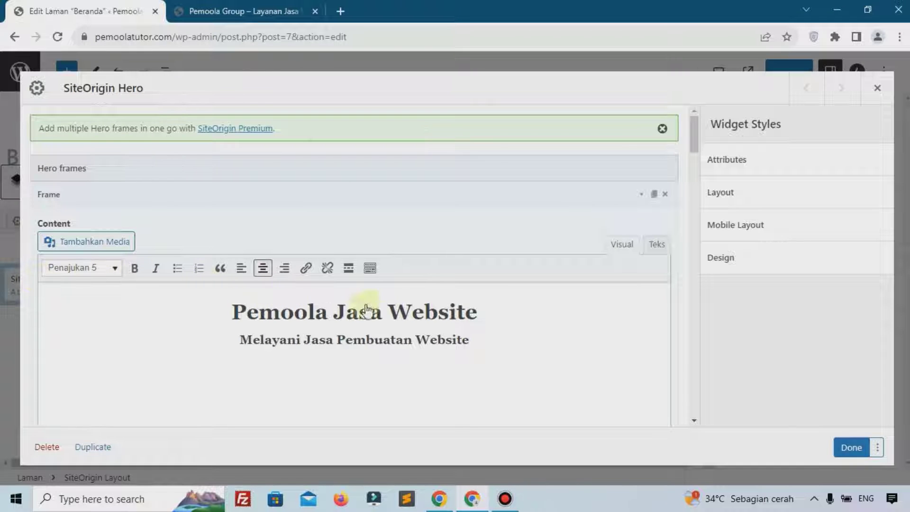
scroll(317, 351, down, 10)
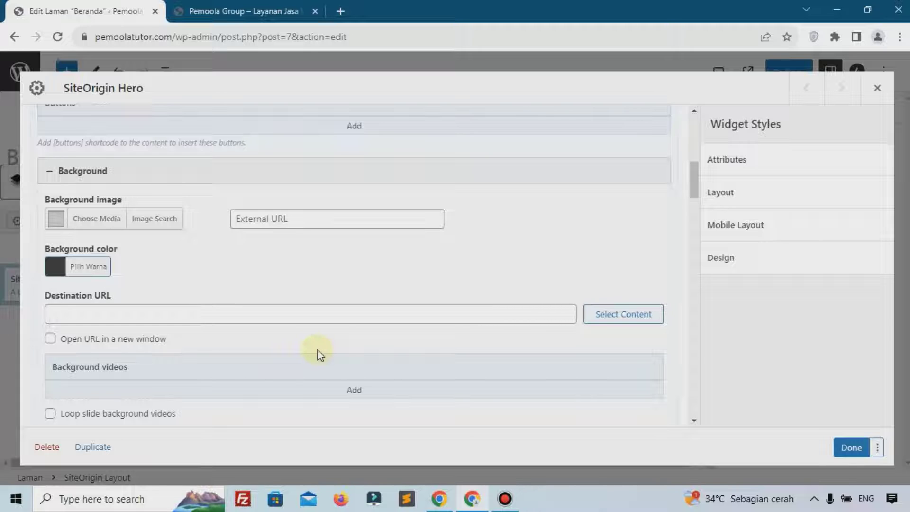
scroll(318, 354, up, 3)
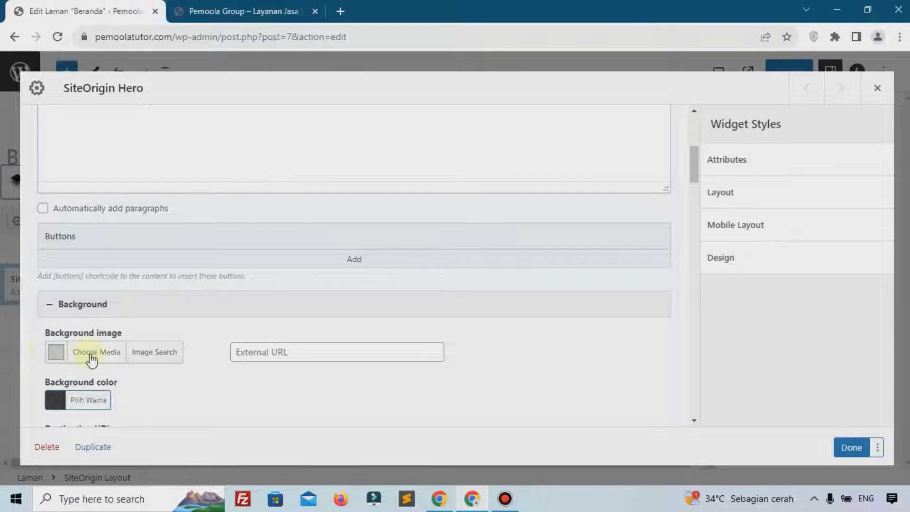
click(237, 11)
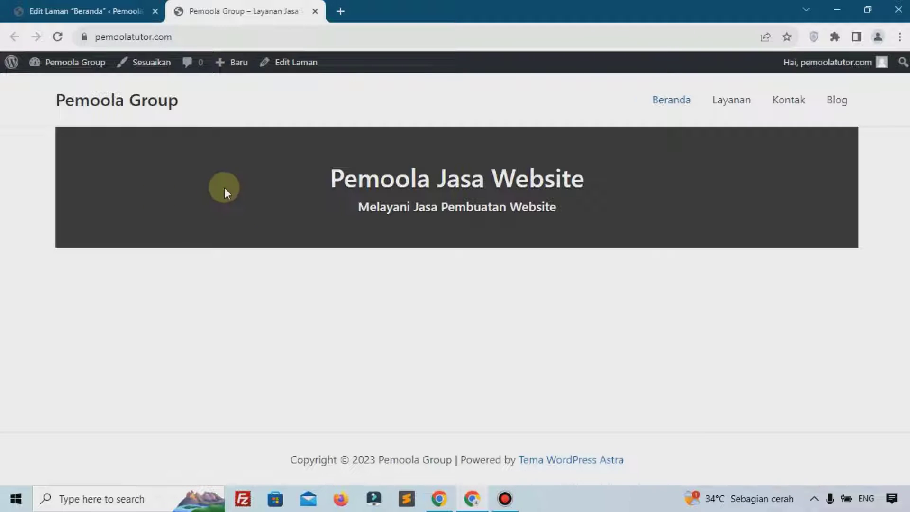
click(43, 10)
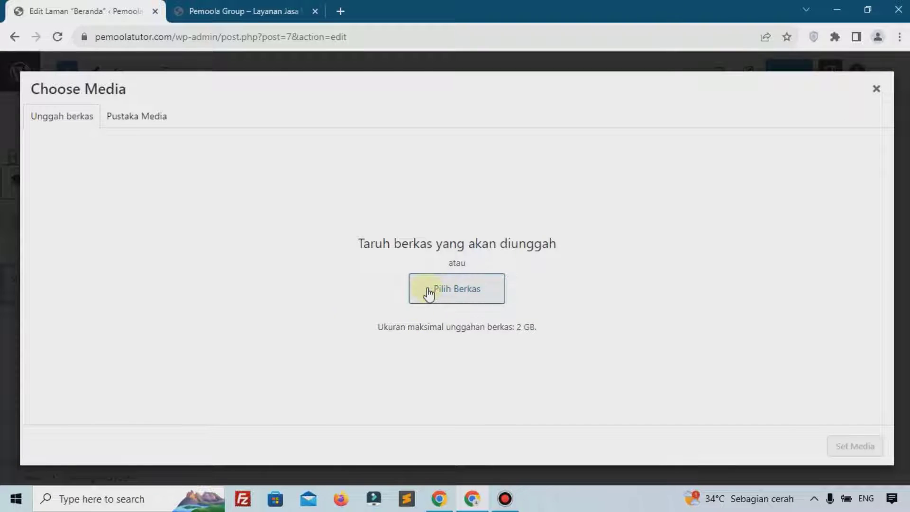
click(493, 288)
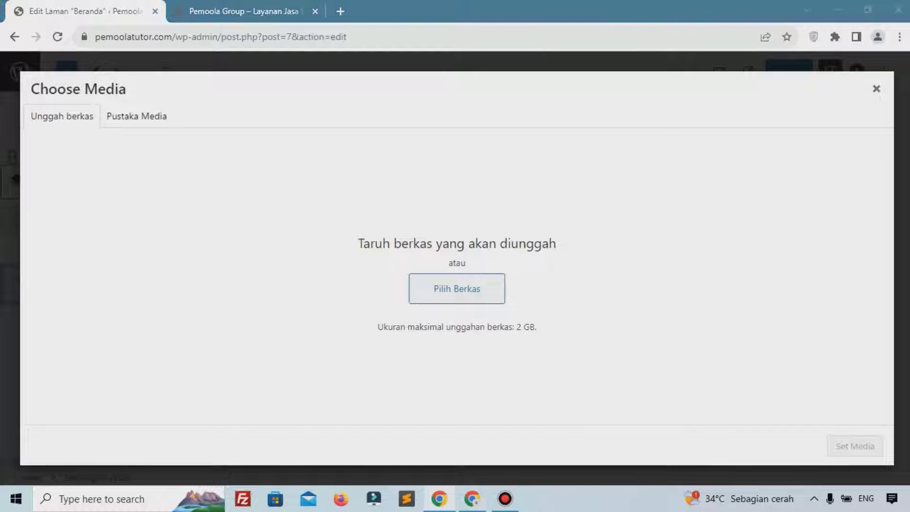
drag(806, 202, 404, 251)
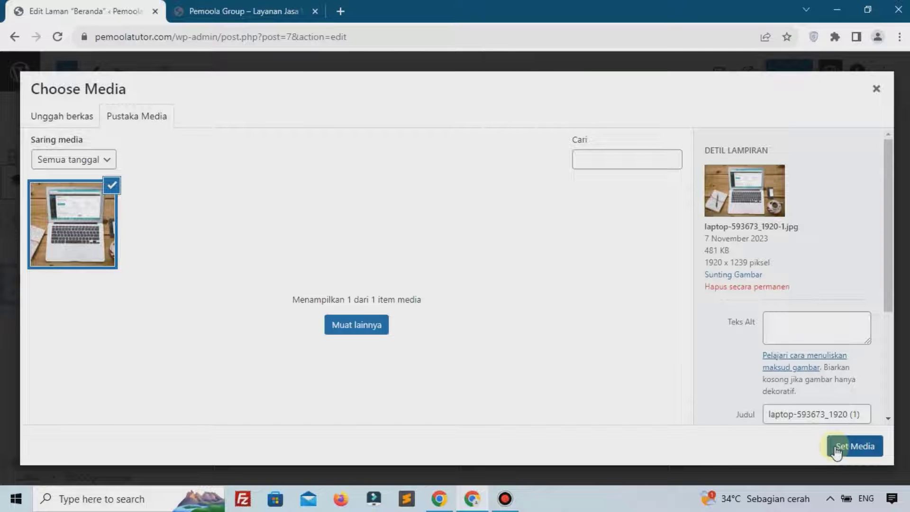
click(836, 448)
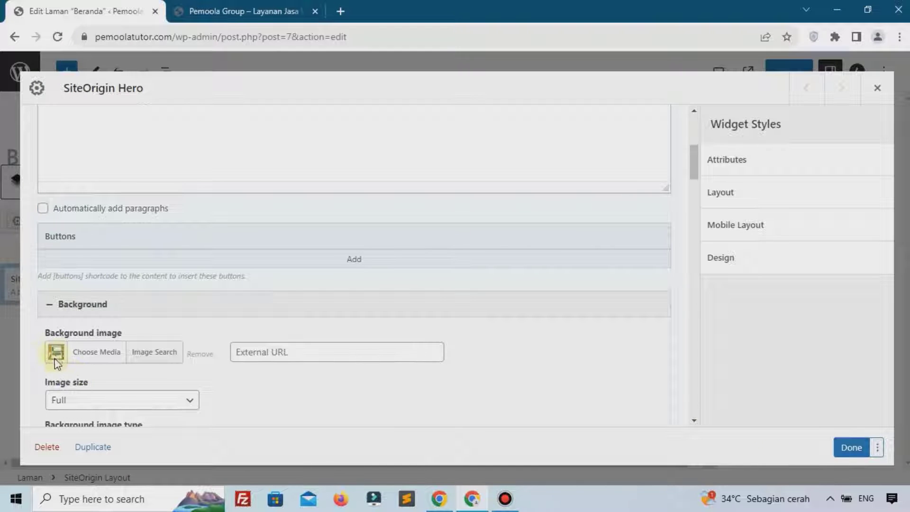
Set the hero frame's background color to black (#000000).
scroll(59, 357, down, 3)
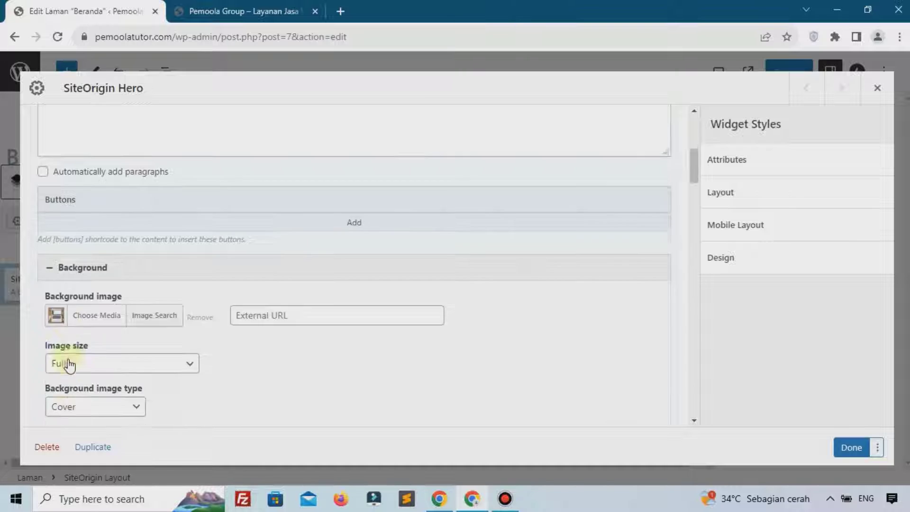
scroll(82, 358, down, 1)
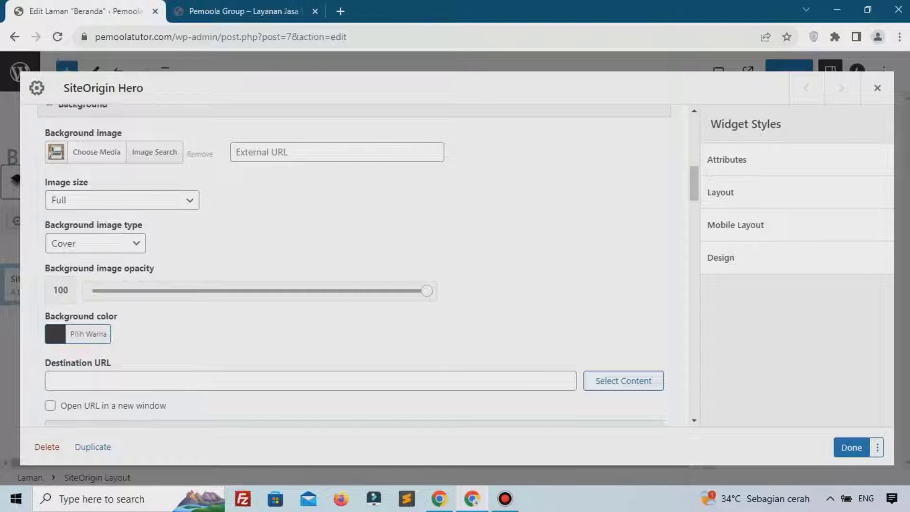
click(57, 334)
scroll(75, 322, down, 4)
scroll(66, 284, up, 2)
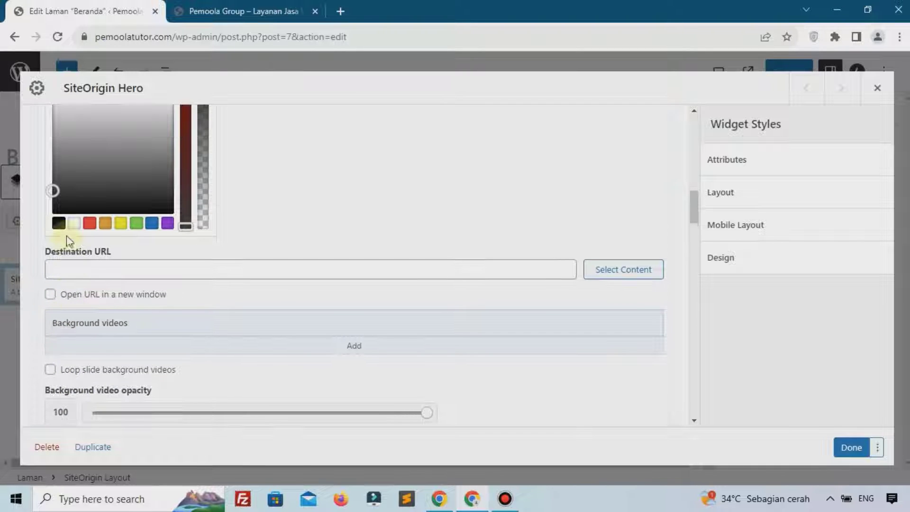
click(58, 223)
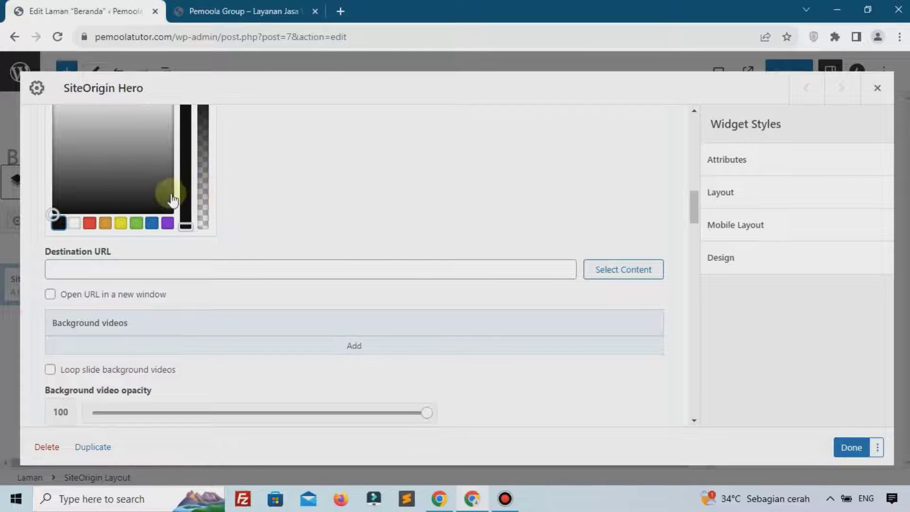
Set the hero frame's background image opacity to 35.
scroll(465, 217, up, 10)
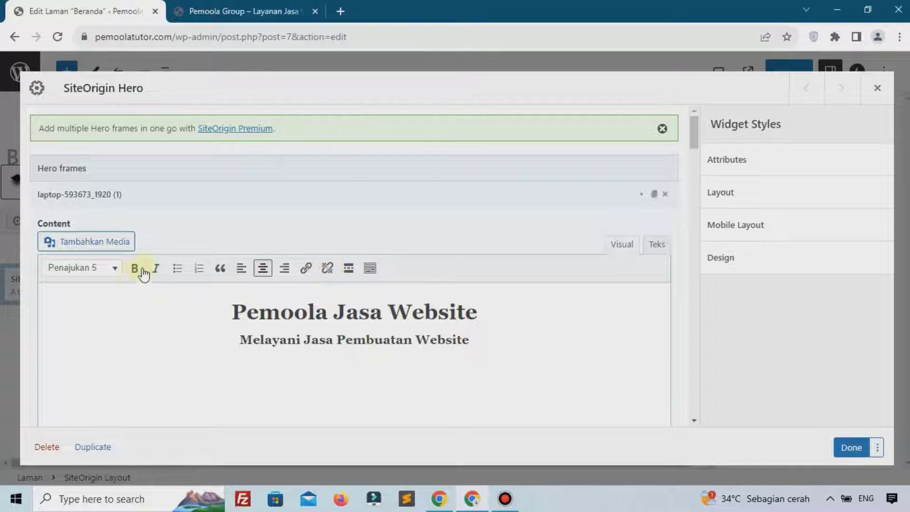
scroll(114, 337, down, 5)
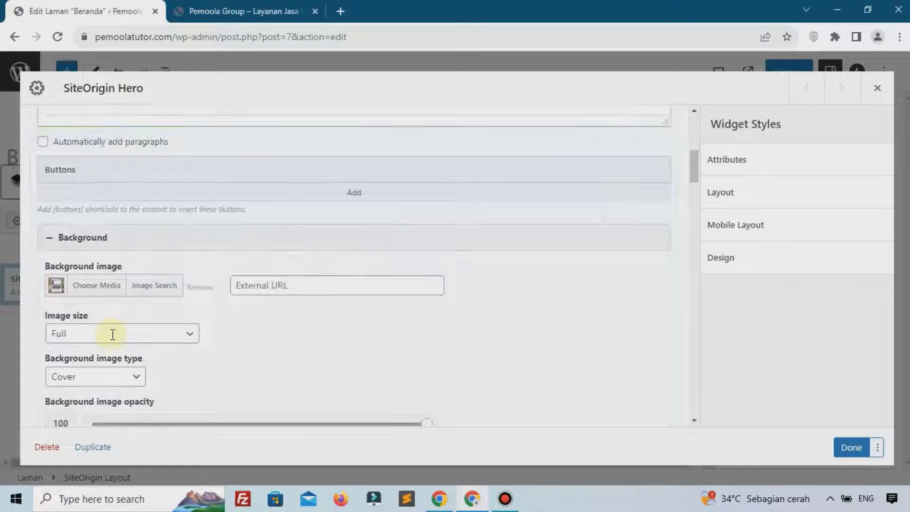
scroll(113, 337, down, 3)
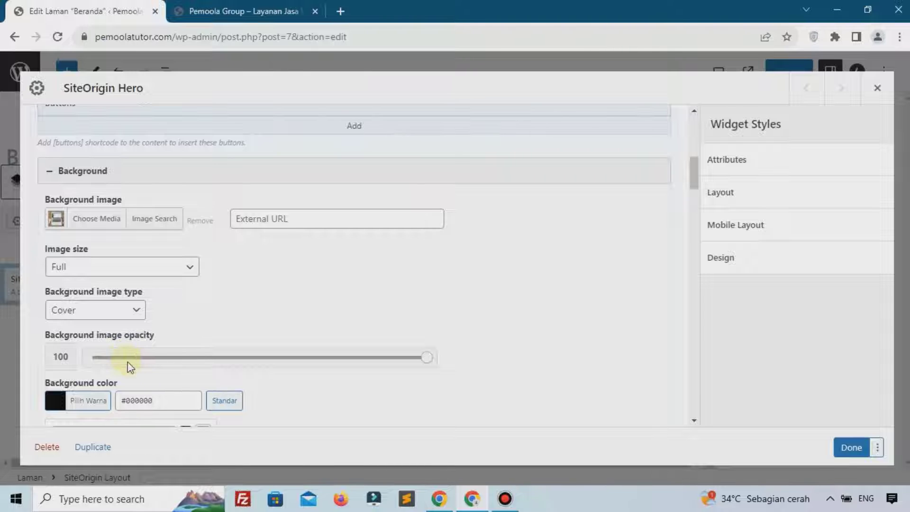
click(127, 360)
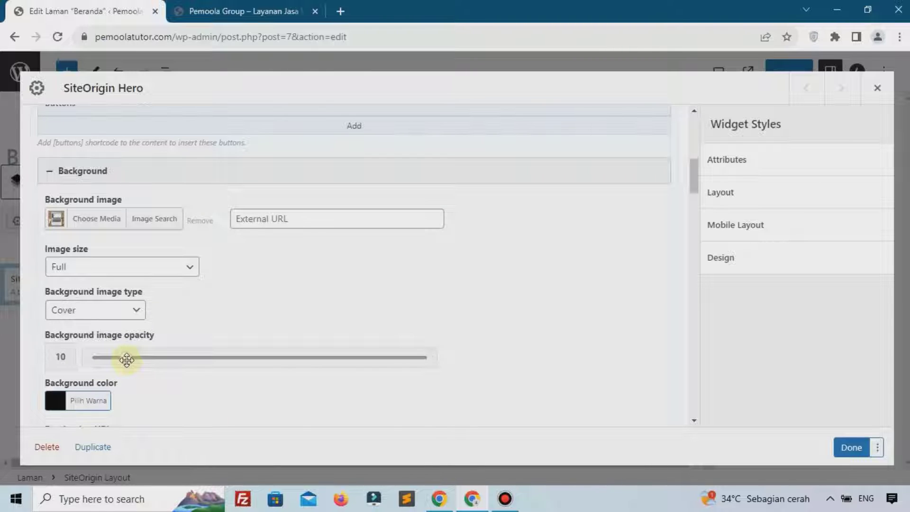
click(209, 359)
Set the hero's desktop layout height to 500 px and finish editing the widget.
scroll(350, 397, down, 8)
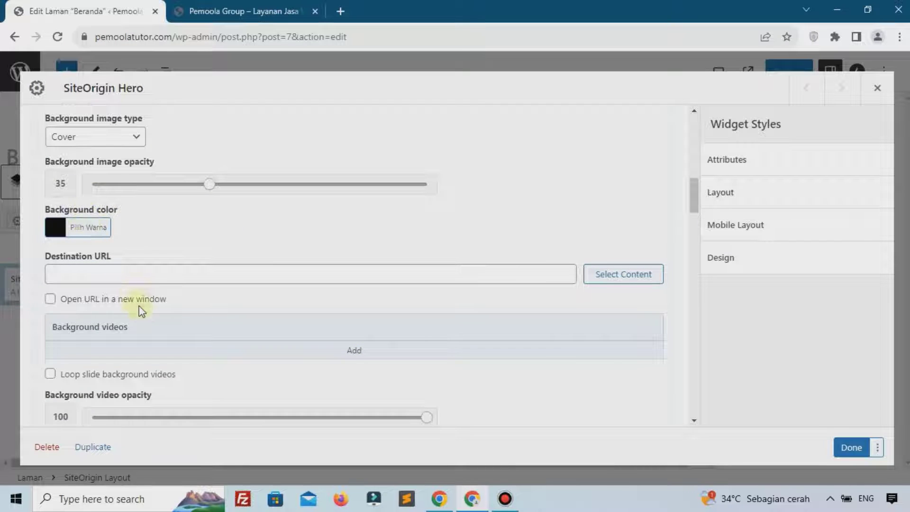
scroll(140, 309, down, 5)
scroll(140, 311, down, 8)
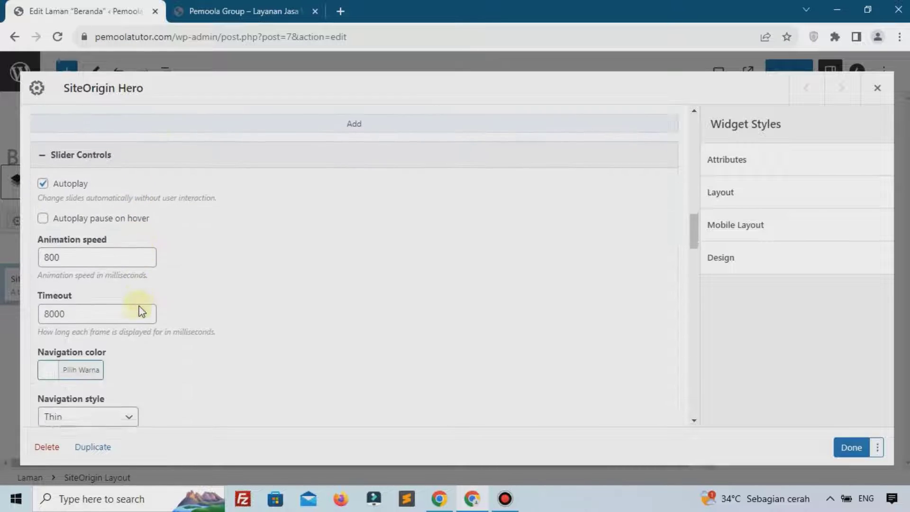
scroll(140, 311, down, 7)
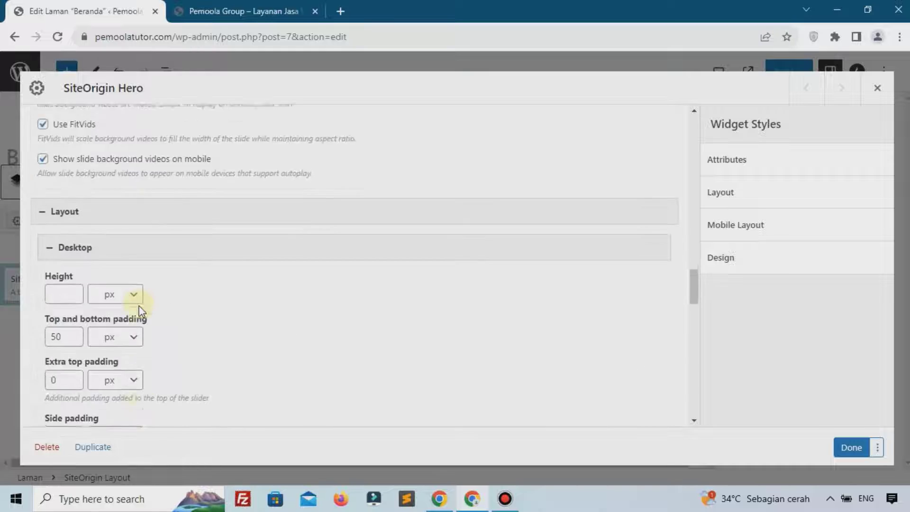
click(69, 208)
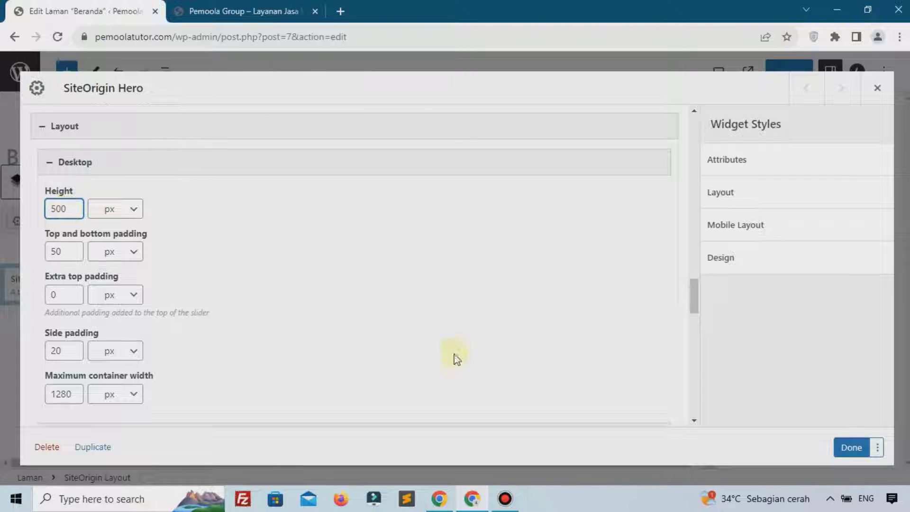
click(851, 449)
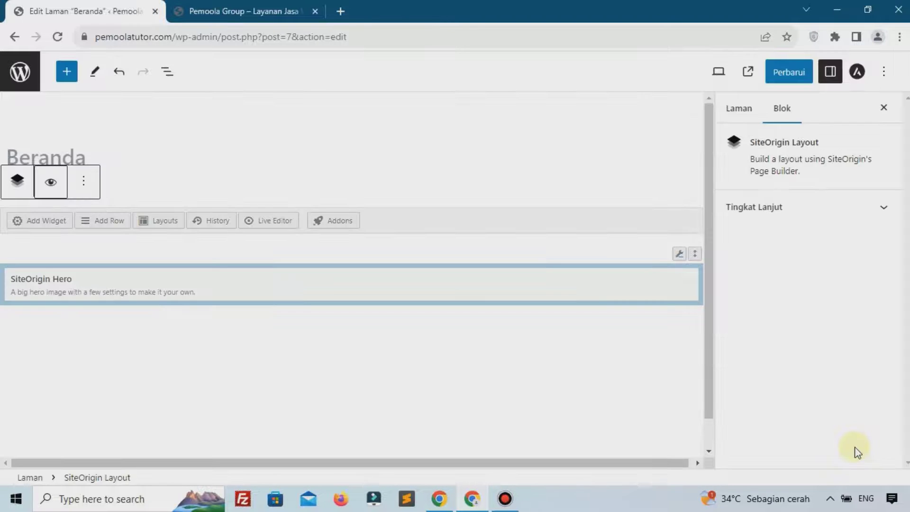
Update the Beranda page with the new hero background and height, and reload Beranda on the live site.
click(783, 72)
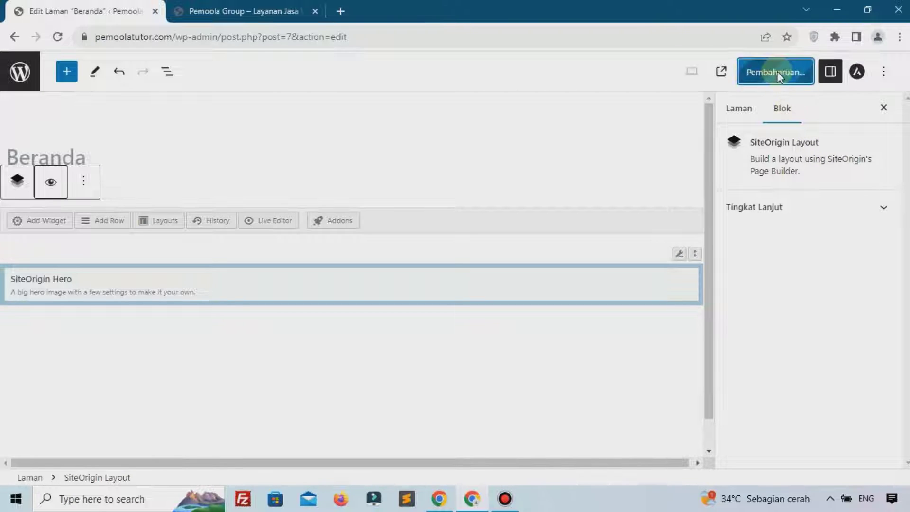
click(265, 12)
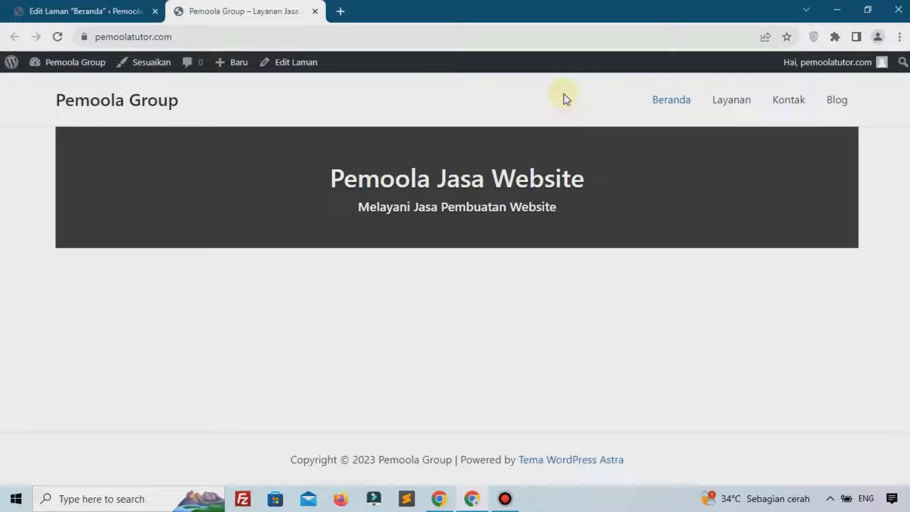
click(658, 107)
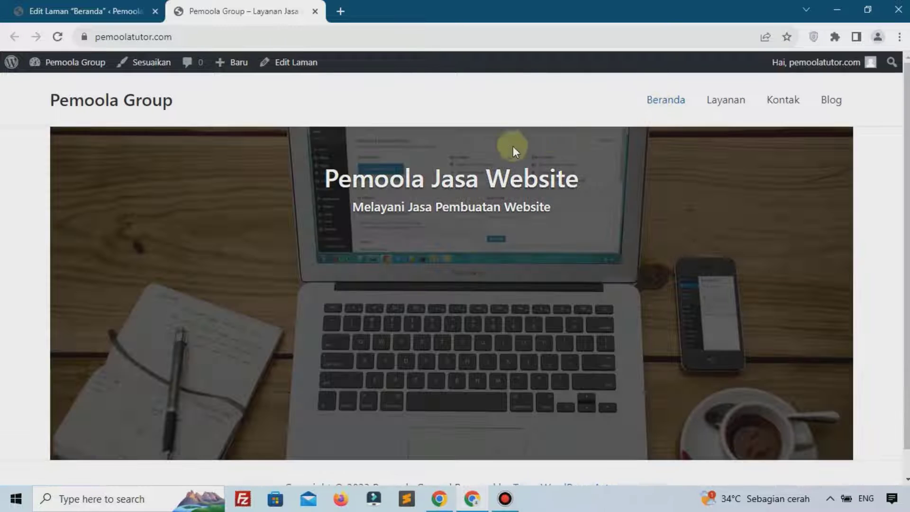
Set the Row Layout of the row holding the hero widget to Full Width Stretched.
click(55, 10)
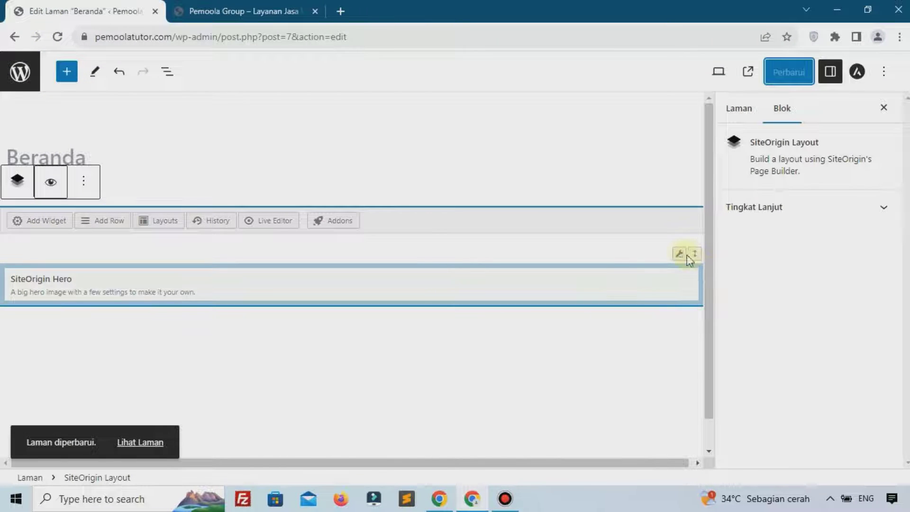
mouse_move(681, 255)
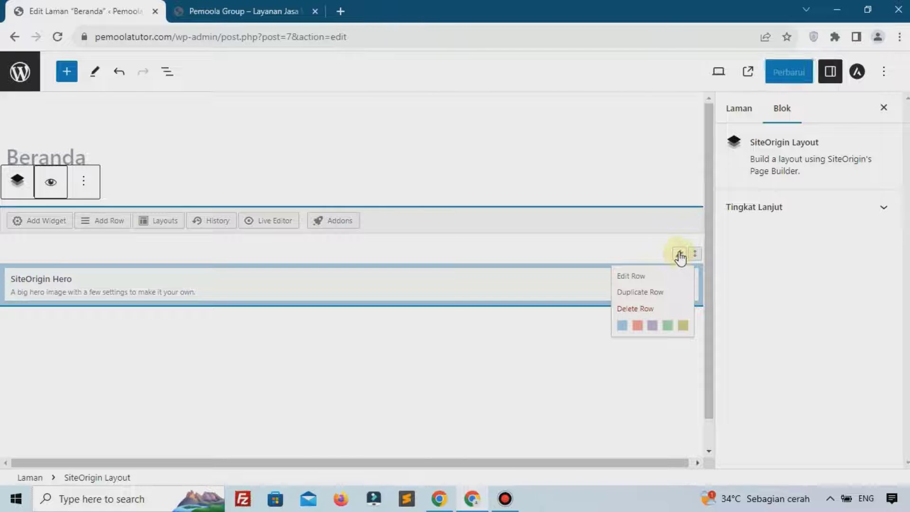
click(679, 254)
click(197, 11)
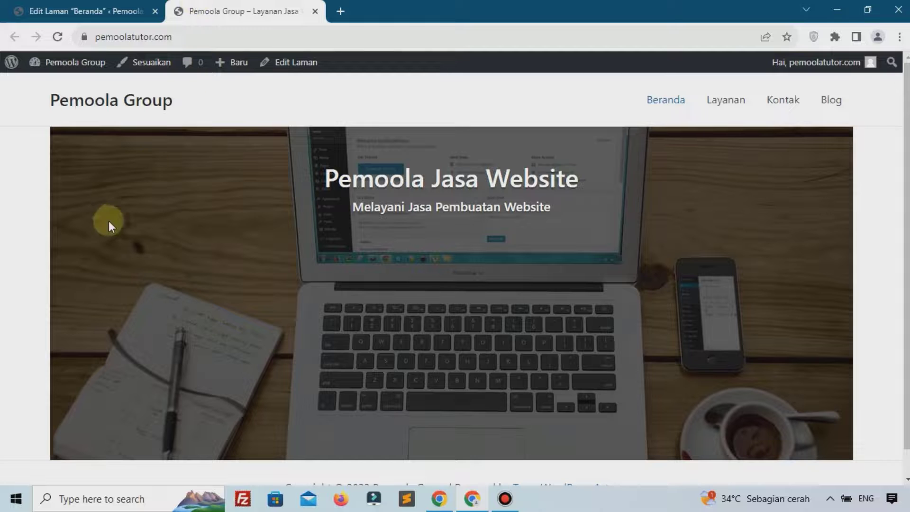
click(91, 9)
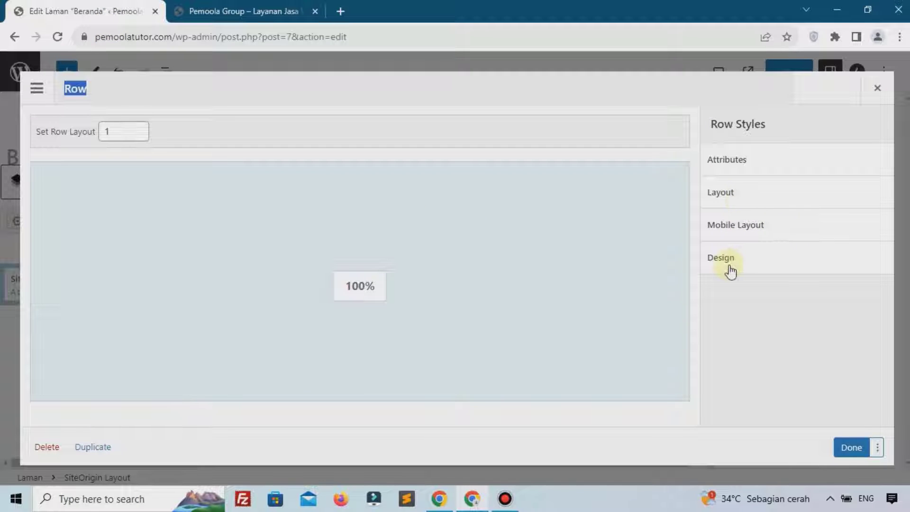
click(723, 192)
scroll(725, 284, down, 5)
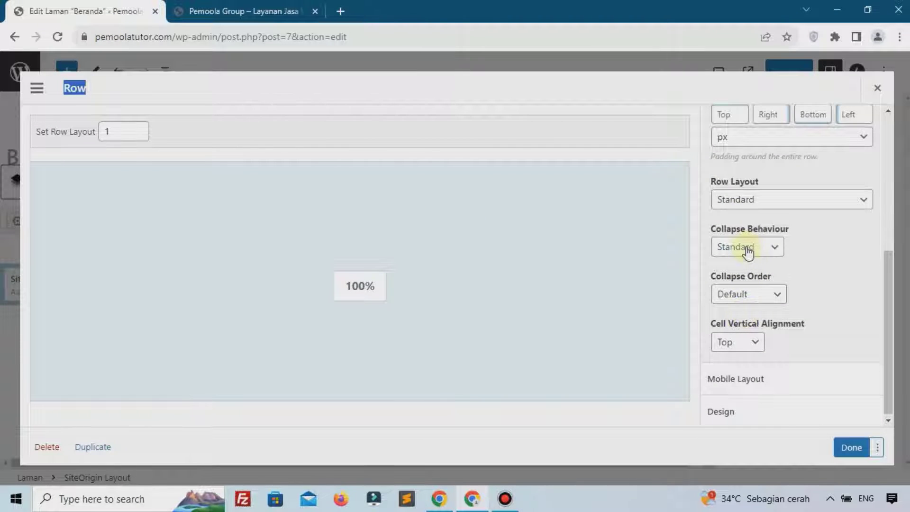
click(740, 201)
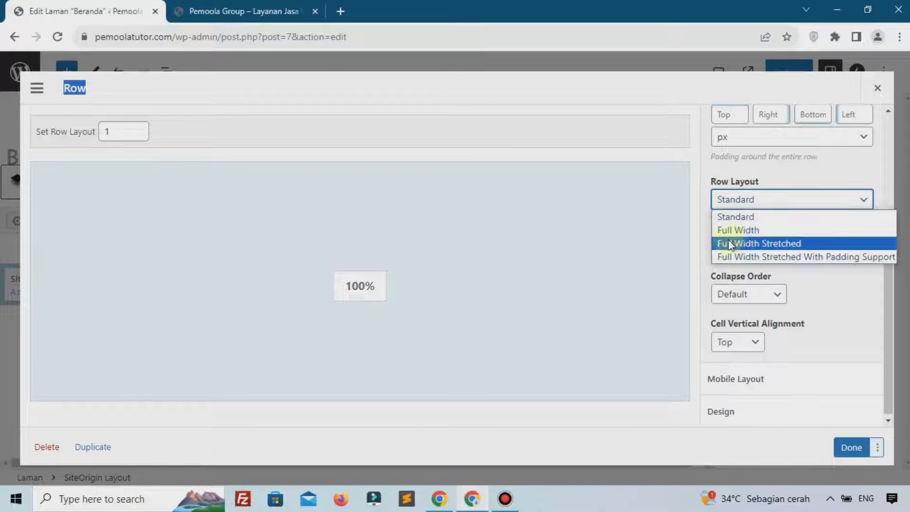
click(752, 243)
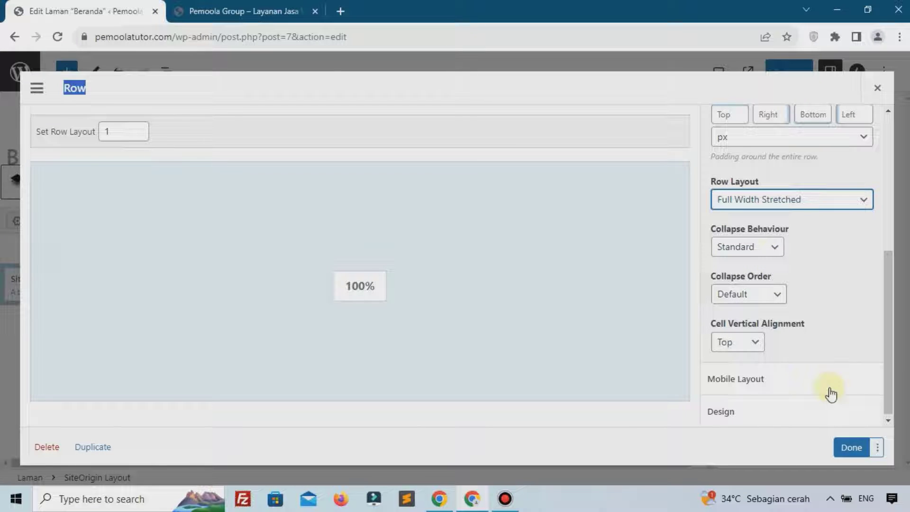
click(852, 447)
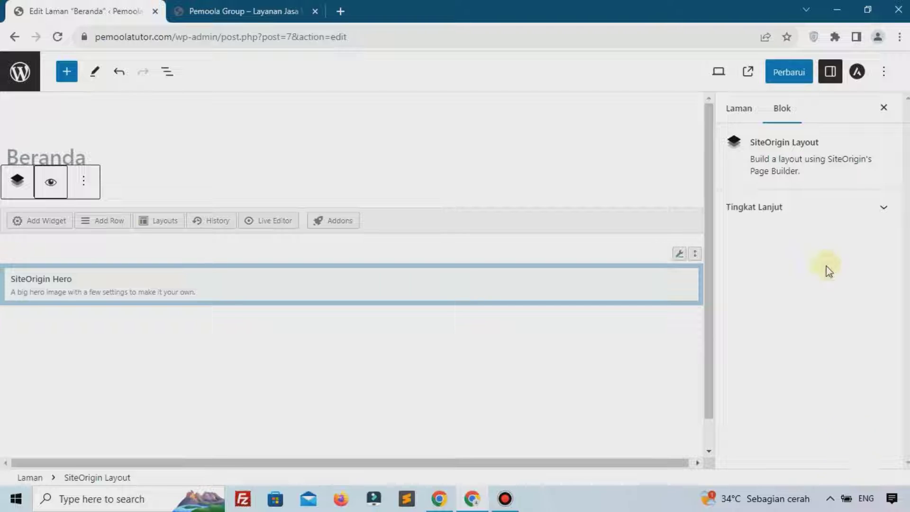
Update the Beranda page with the stretched row and reload Beranda on the live site.
click(787, 60)
click(294, 6)
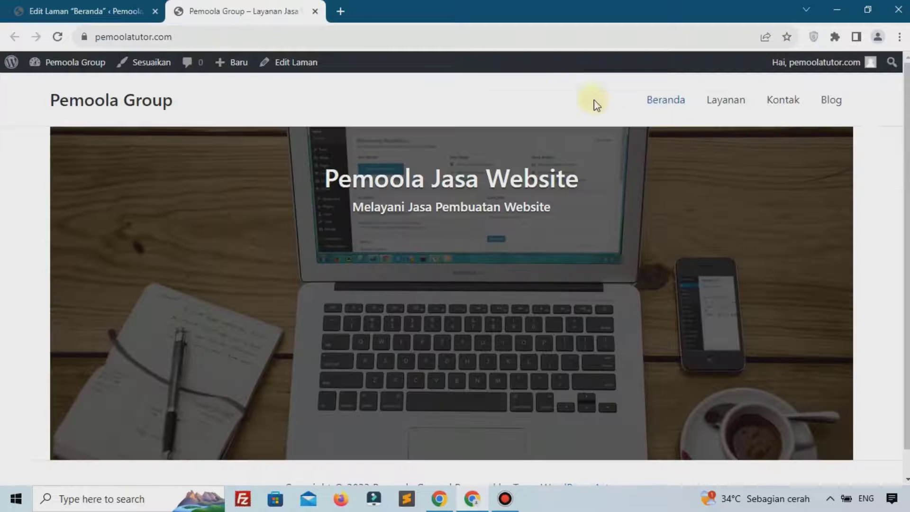
click(654, 110)
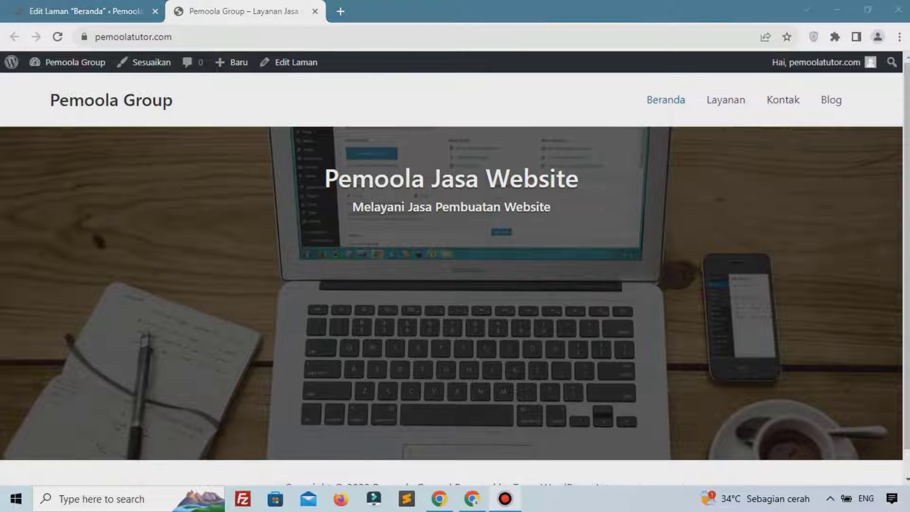
Reopen the SiteOrigin Hero widget and review its background, slider, layout and design settings.
click(74, 11)
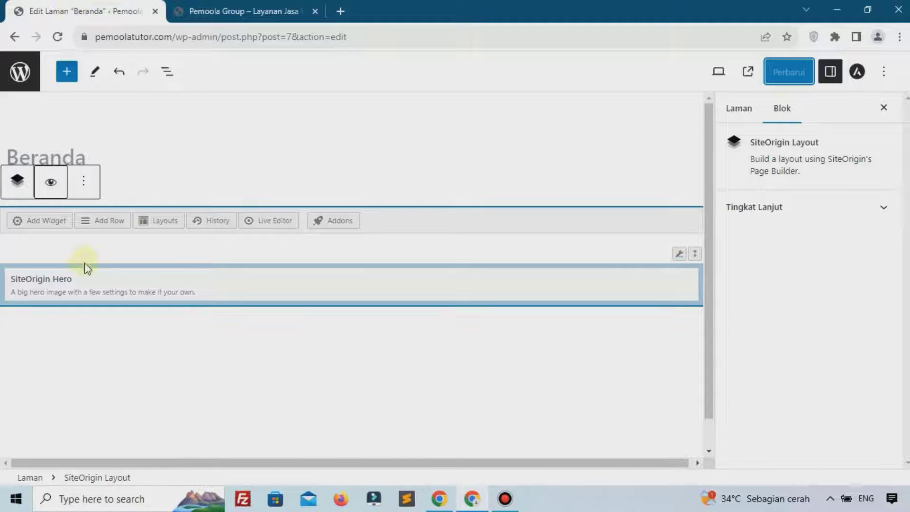
click(36, 280)
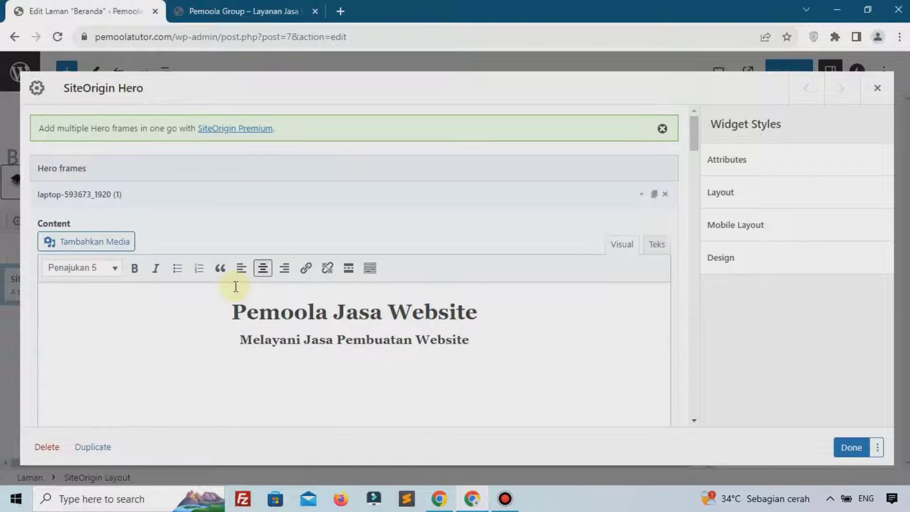
scroll(235, 287, down, 15)
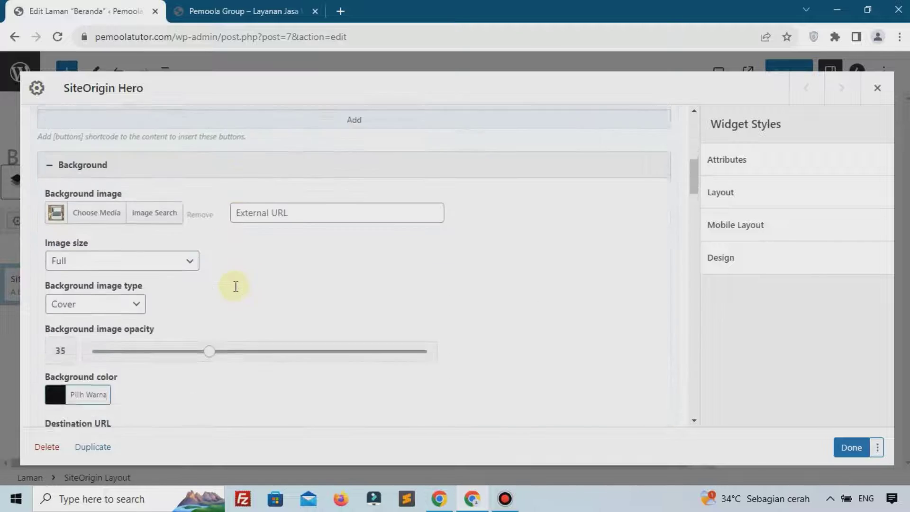
scroll(236, 287, down, 10)
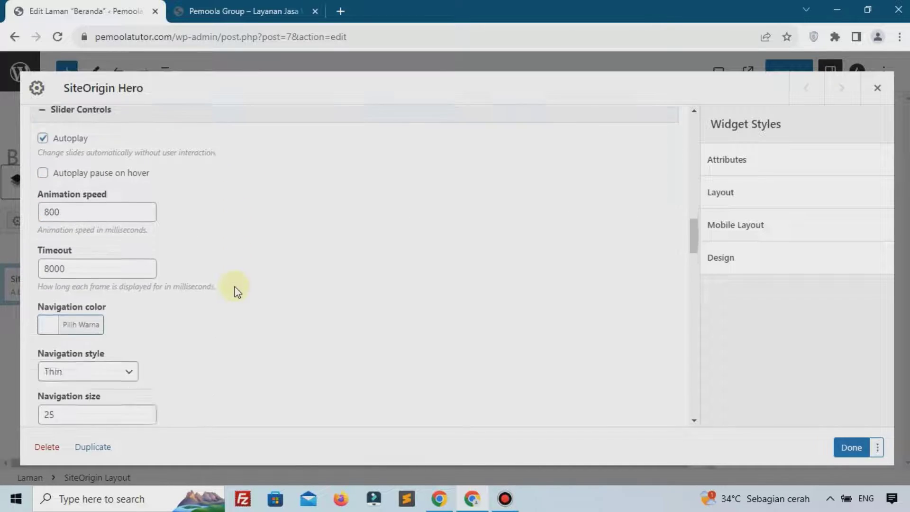
scroll(236, 290, down, 8)
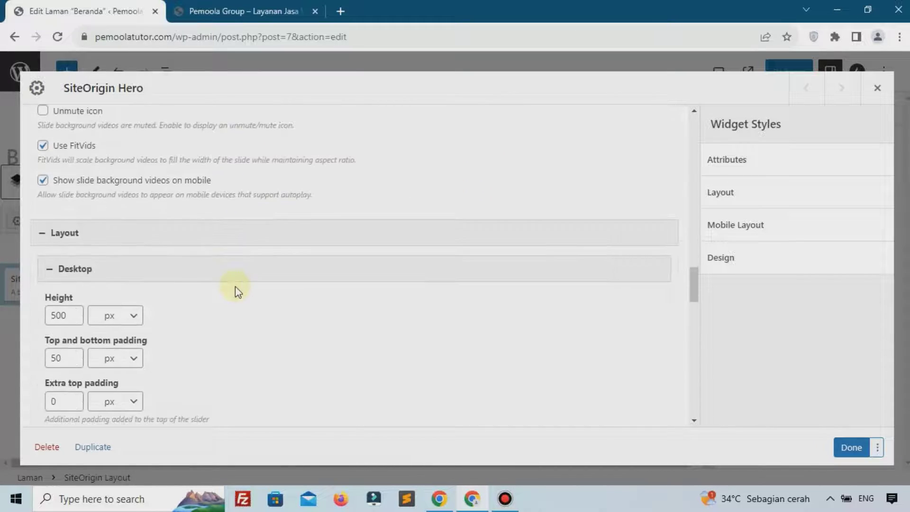
scroll(235, 290, down, 10)
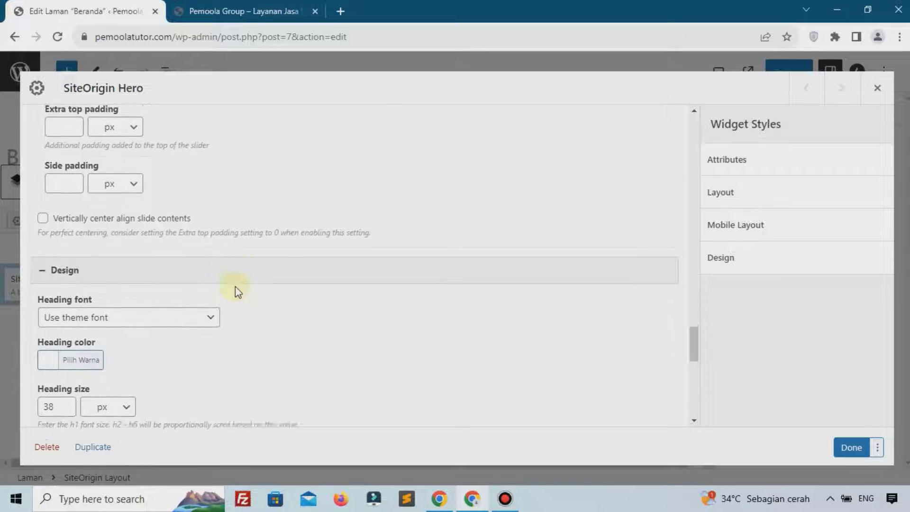
scroll(236, 290, down, 10)
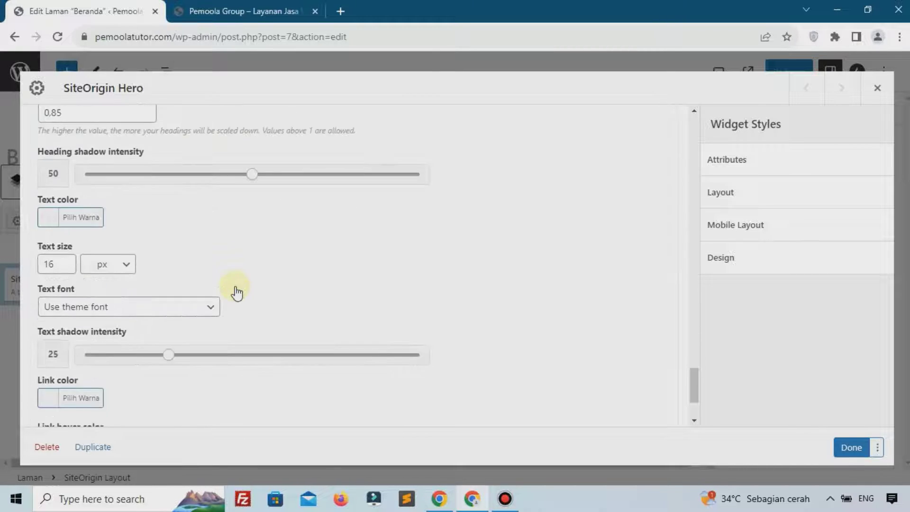
scroll(236, 290, down, 2)
scroll(236, 290, up, 20)
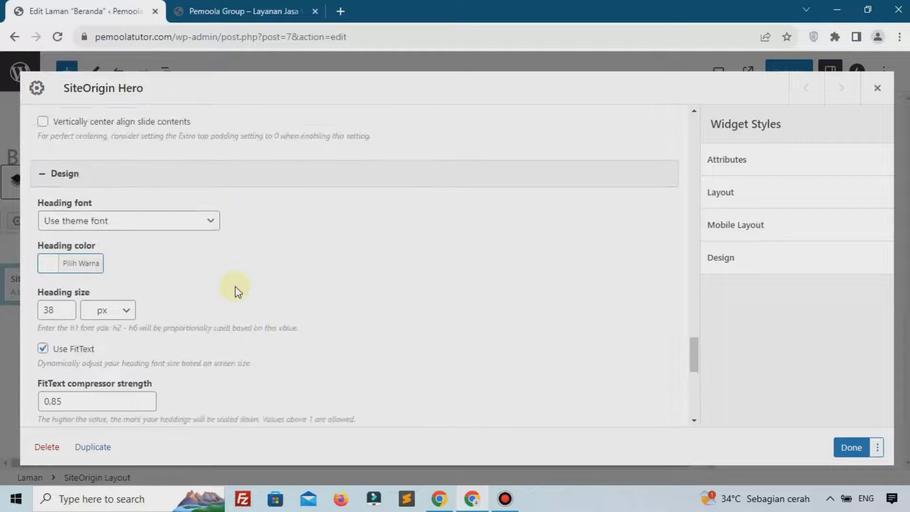
scroll(235, 287, up, 15)
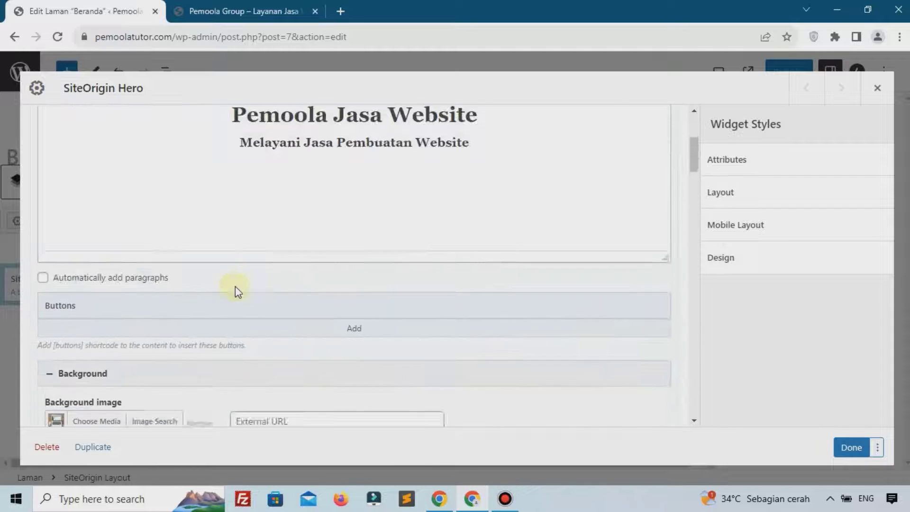
scroll(163, 306, up, 3)
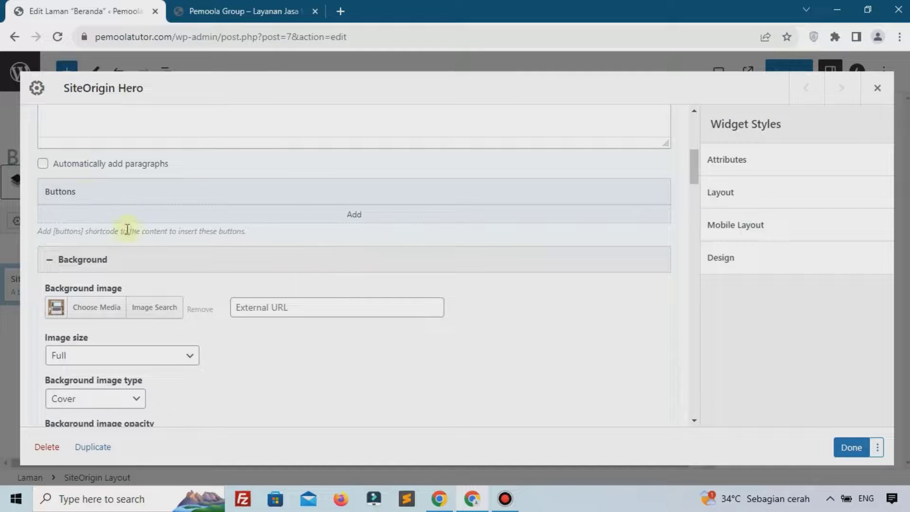
Add a button to the hero frame with the button text "Kontak Kami".
click(354, 216)
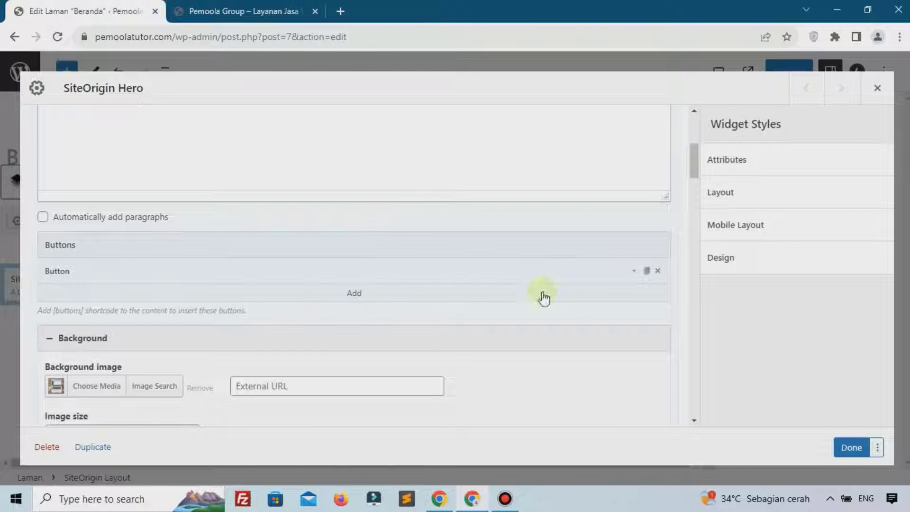
click(634, 273)
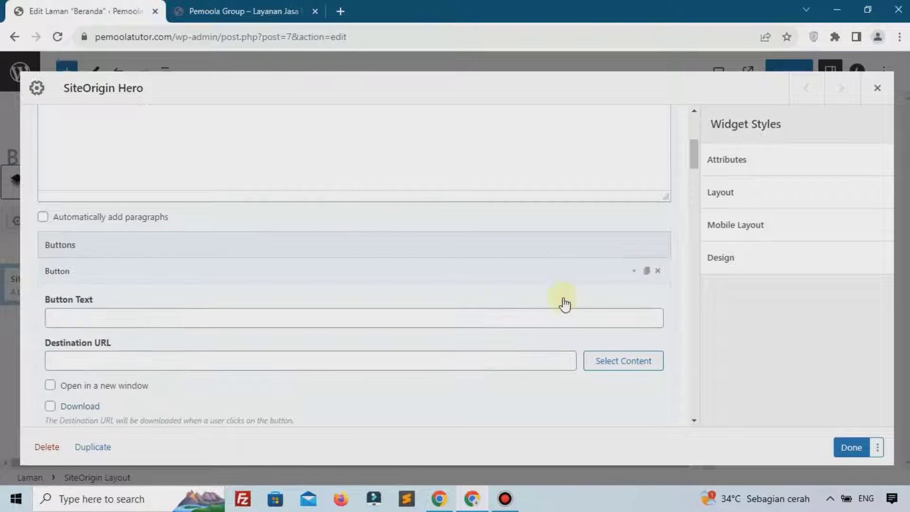
scroll(474, 291, down, 1)
click(225, 251)
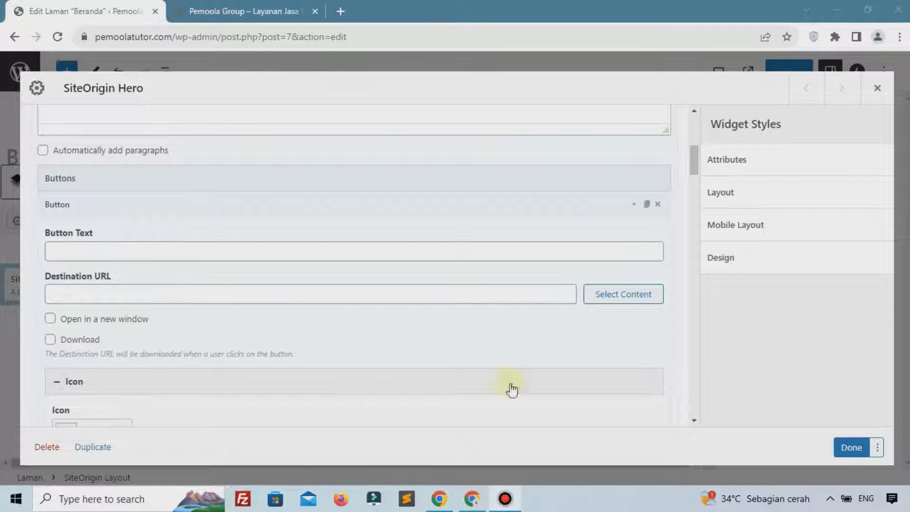
click(146, 249)
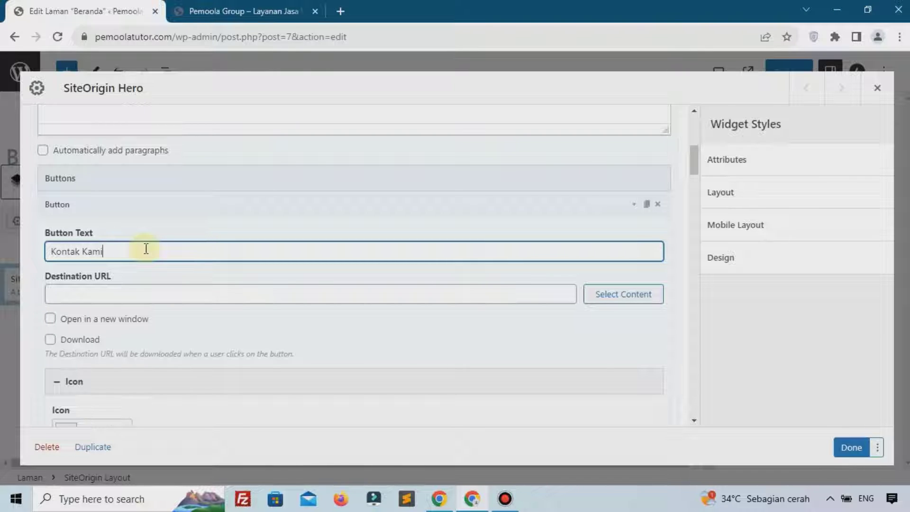
Set the Kontak Kami button's destination URL to the existing Kontak page.
click(647, 297)
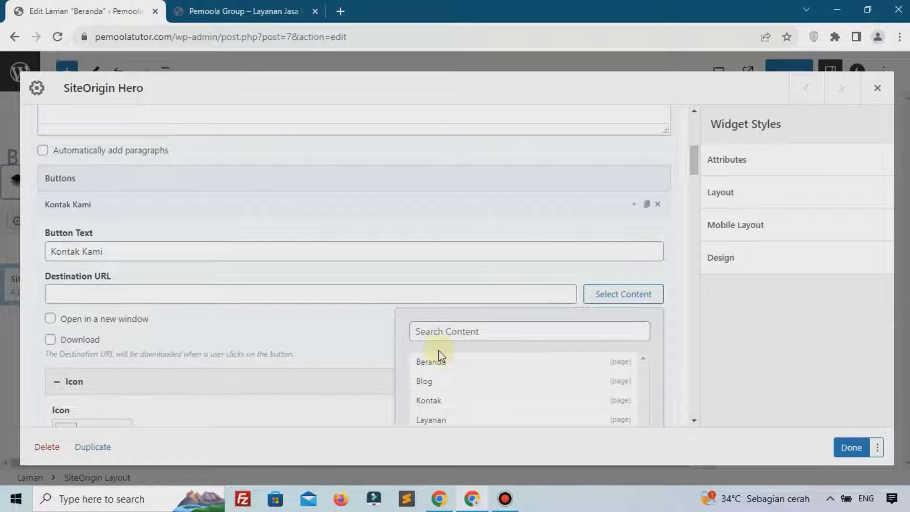
click(439, 402)
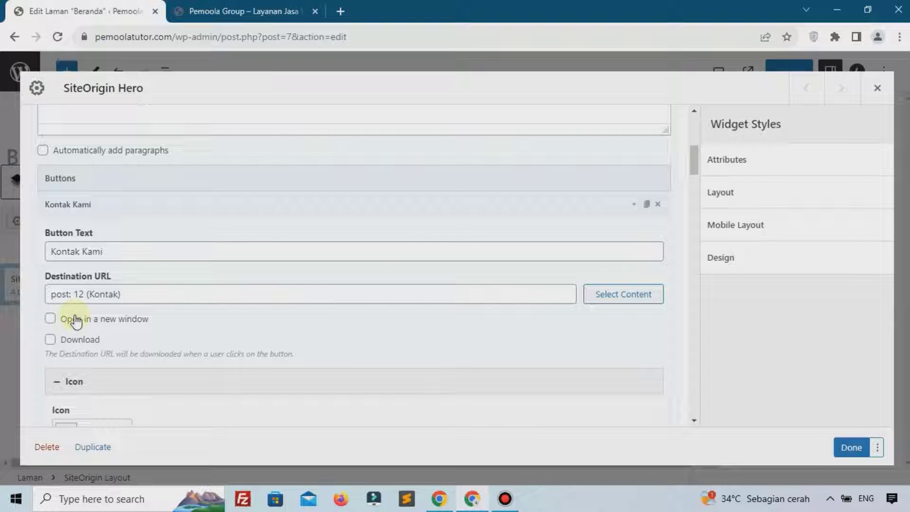
scroll(76, 321, down, 4)
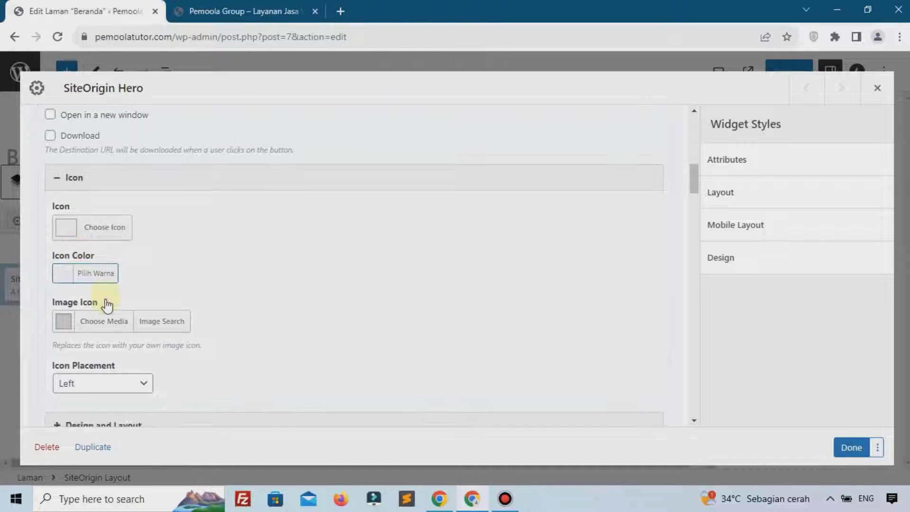
Review the Kontak Kami button's icon options and the hero's background and slider settings.
scroll(75, 301, down, 3)
scroll(95, 303, up, 3)
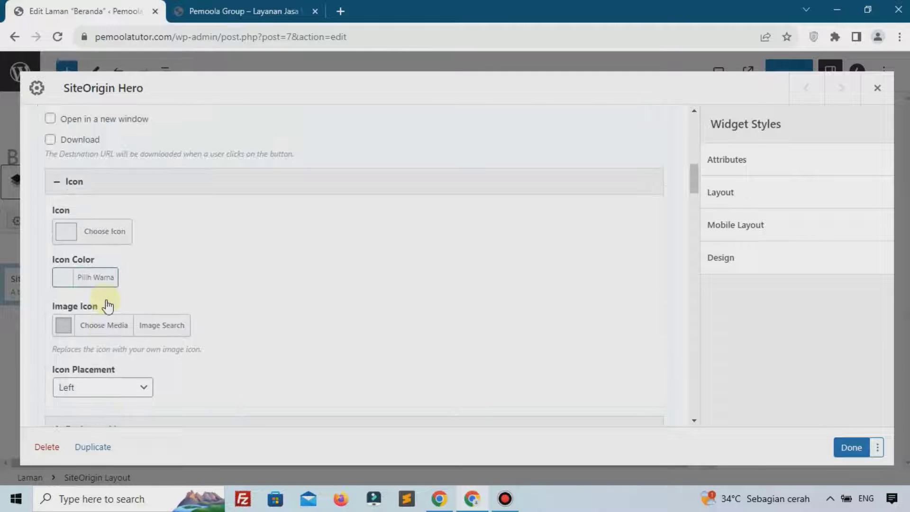
click(83, 280)
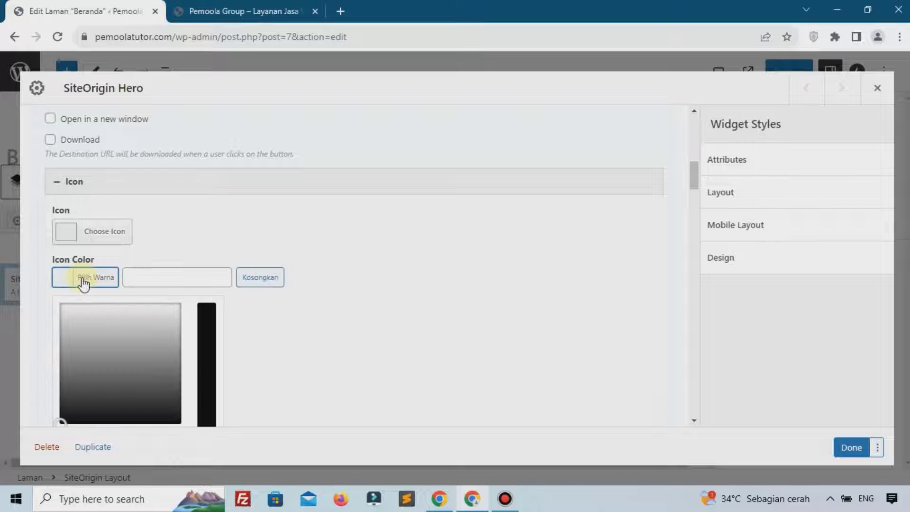
click(386, 326)
scroll(386, 326, up, 1)
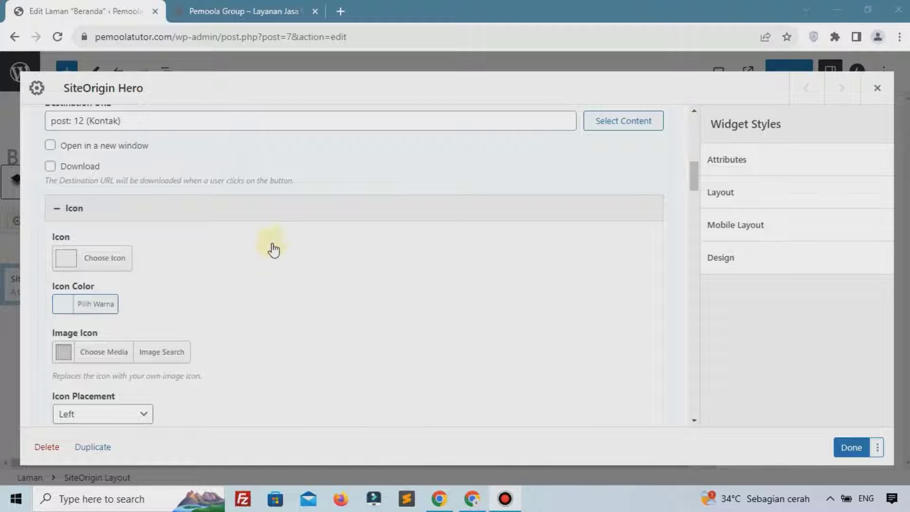
scroll(270, 261, down, 2)
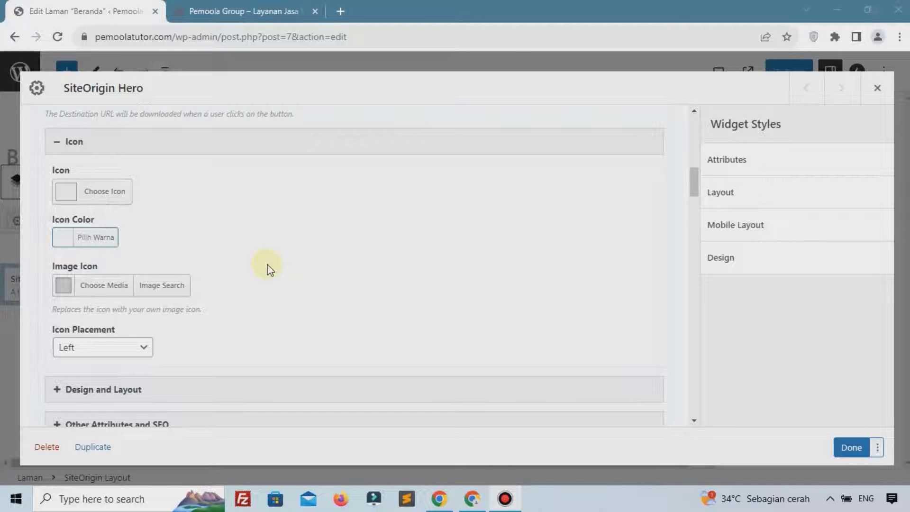
scroll(268, 268, down, 5)
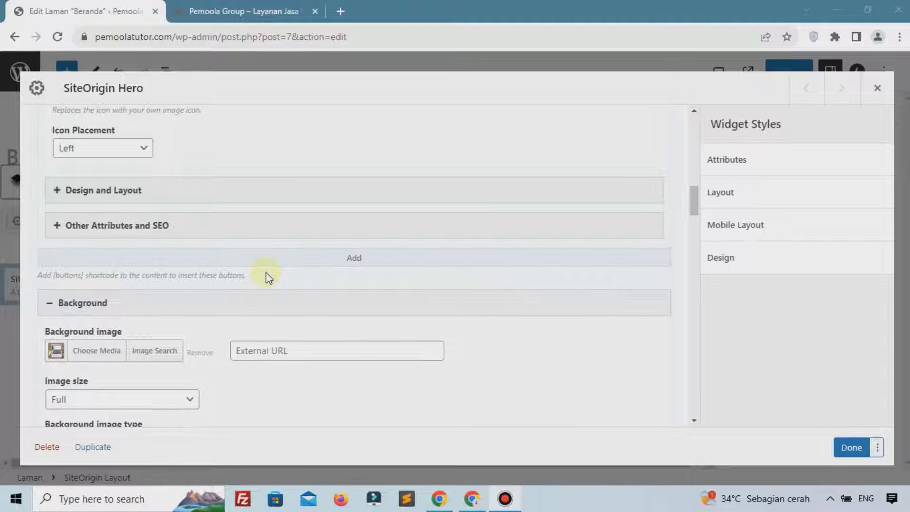
scroll(269, 278, up, 3)
scroll(269, 278, down, 12)
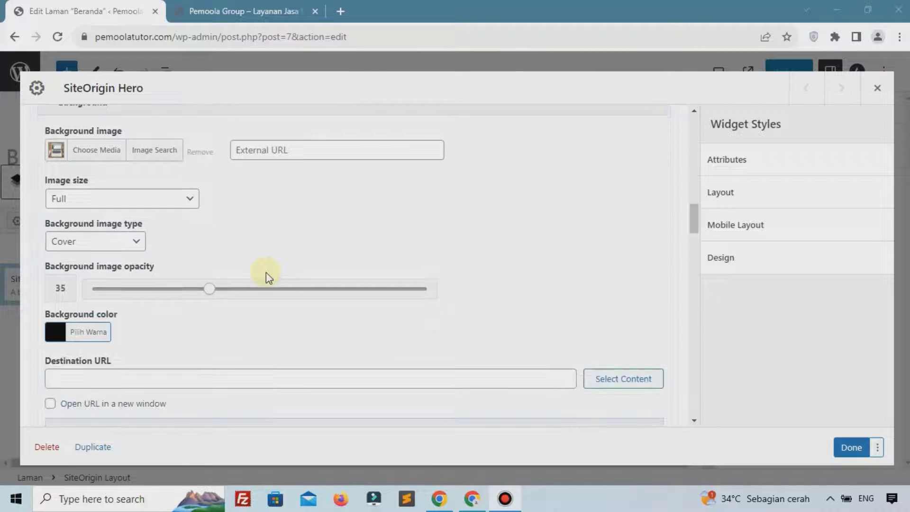
scroll(266, 272, down, 7)
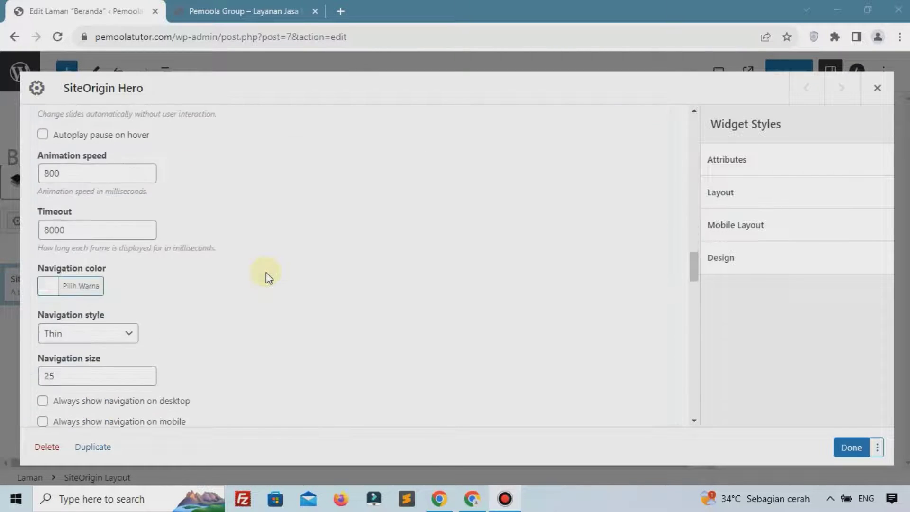
scroll(266, 272, up, 12)
scroll(266, 272, up, 7)
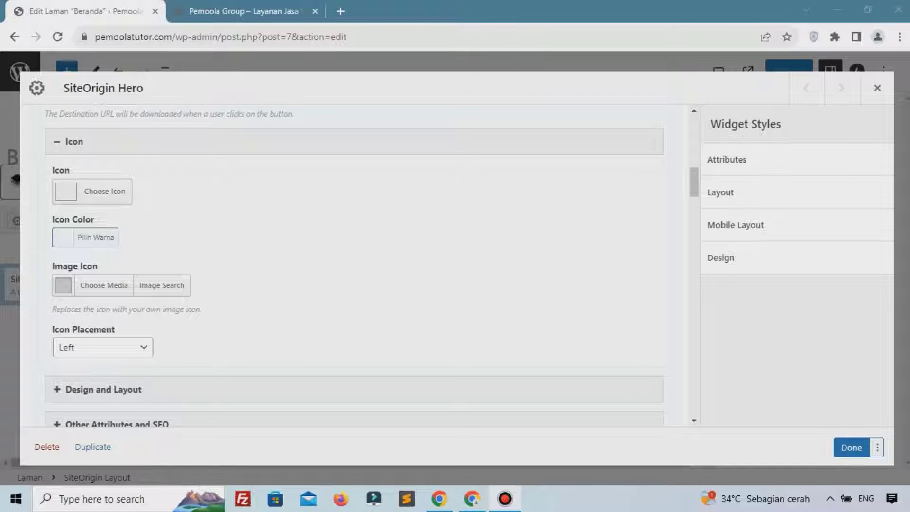
Set the Kontak Kami button's colour to the red preset in its design and layout settings.
scroll(133, 320, down, 2)
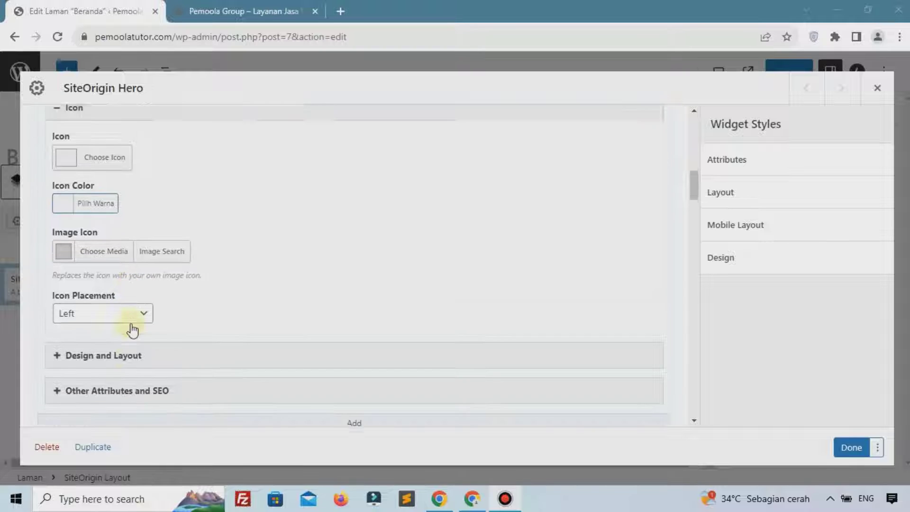
click(130, 327)
scroll(131, 332, down, 4)
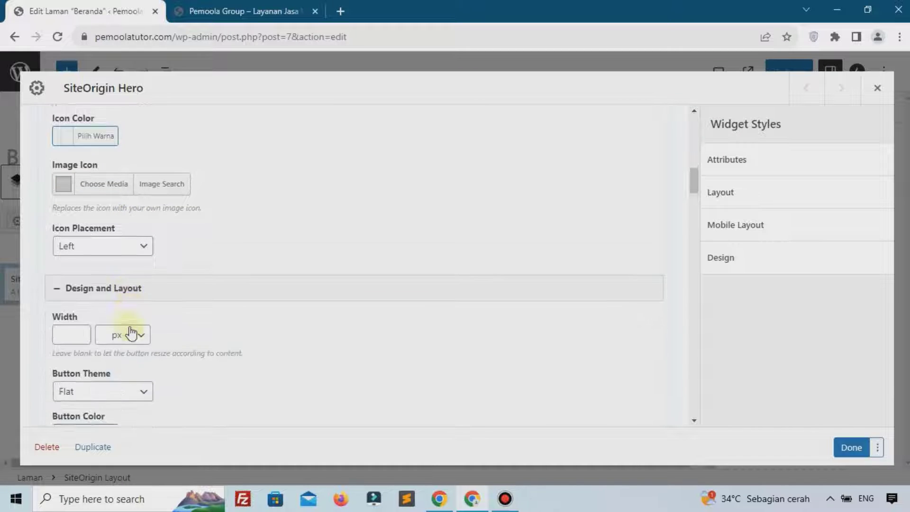
click(84, 275)
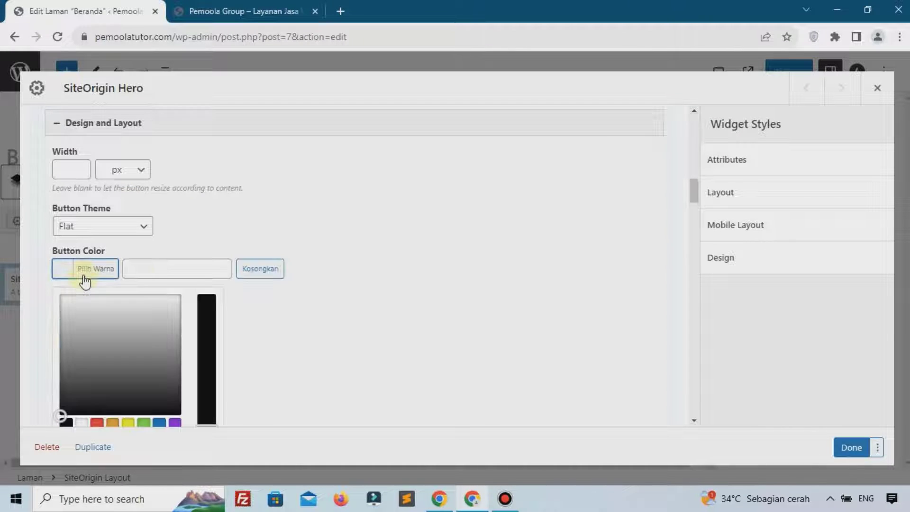
scroll(102, 373, down, 4)
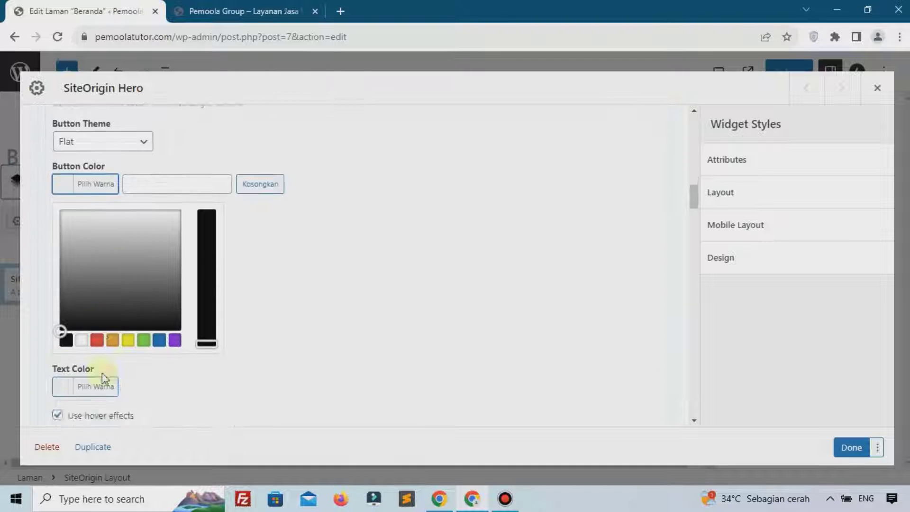
click(97, 226)
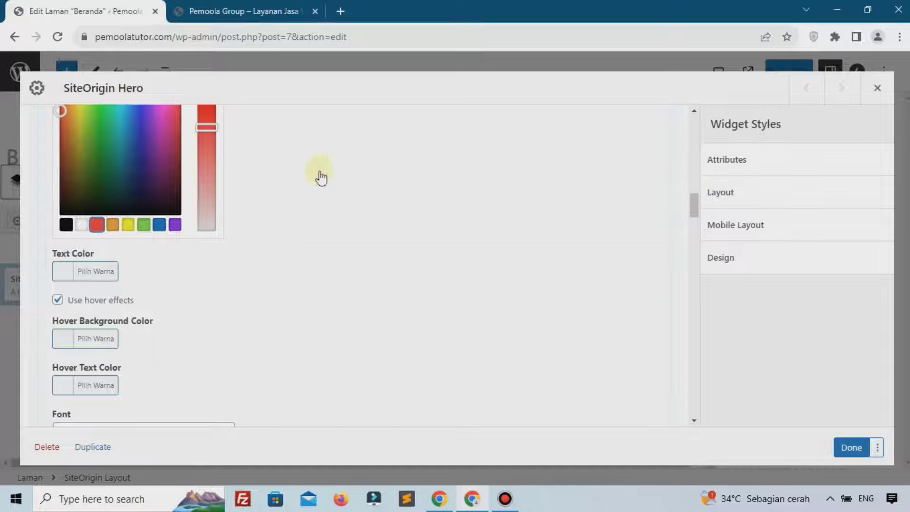
Enable vertical centre alignment of the slide contents in the hero's layout settings and close the widget with the changes kept.
scroll(284, 199, up, 7)
scroll(268, 248, up, 7)
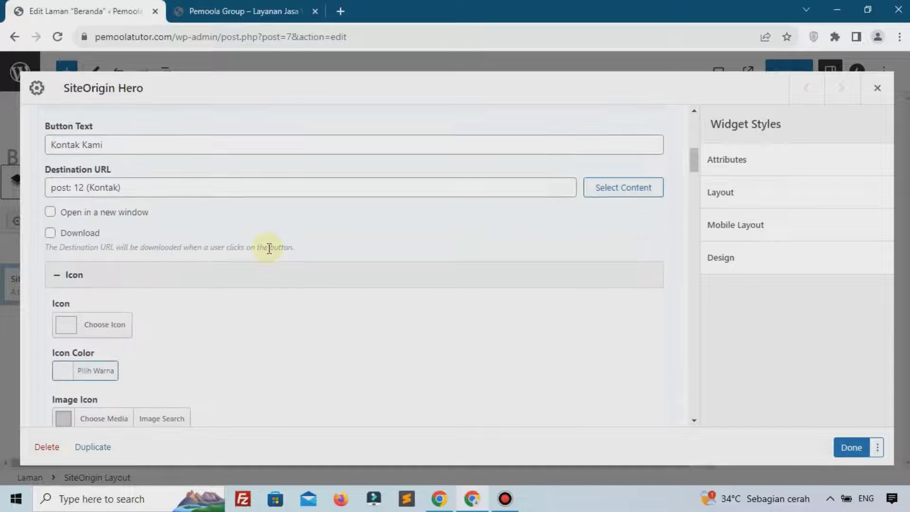
scroll(269, 249, up, 8)
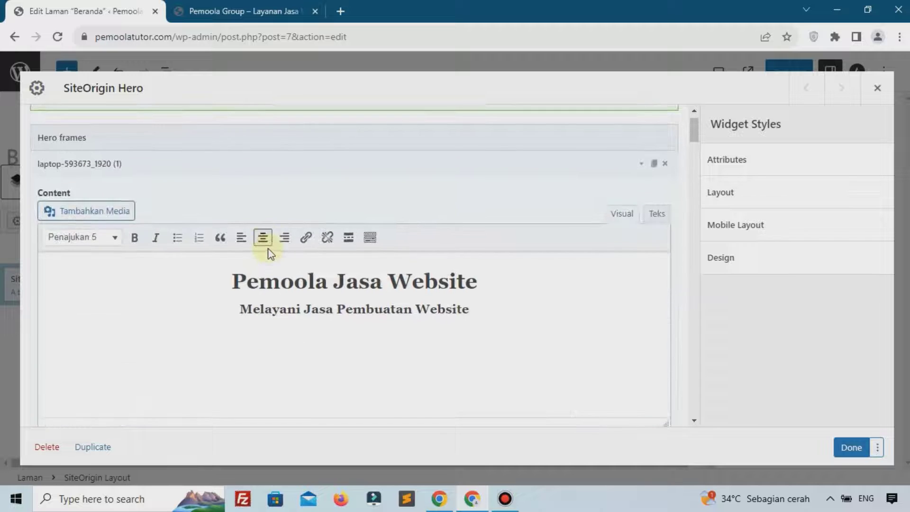
scroll(268, 249, down, 7)
scroll(268, 248, down, 10)
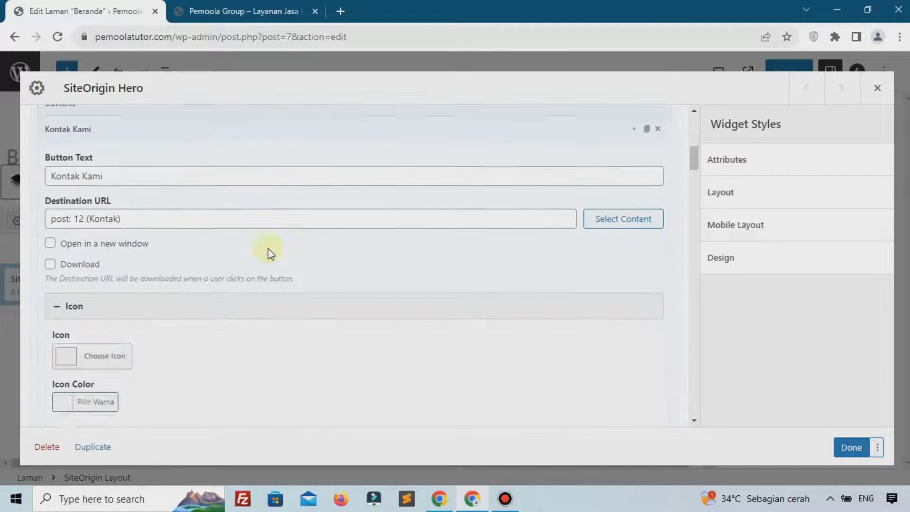
scroll(269, 249, down, 20)
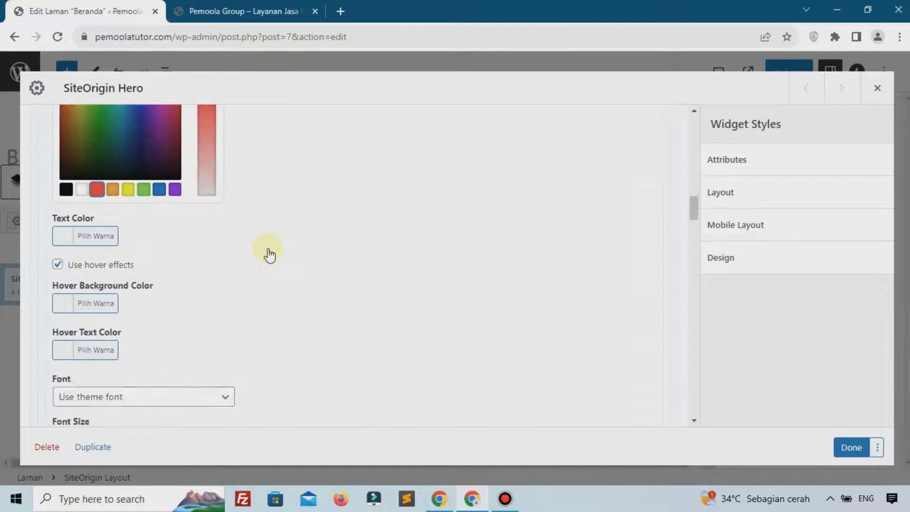
scroll(268, 251, down, 15)
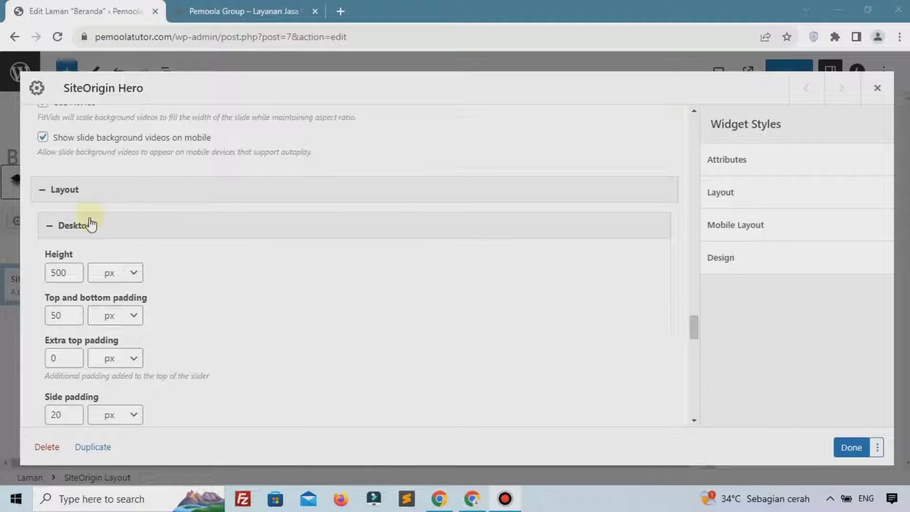
scroll(91, 227, down, 2)
scroll(90, 228, down, 8)
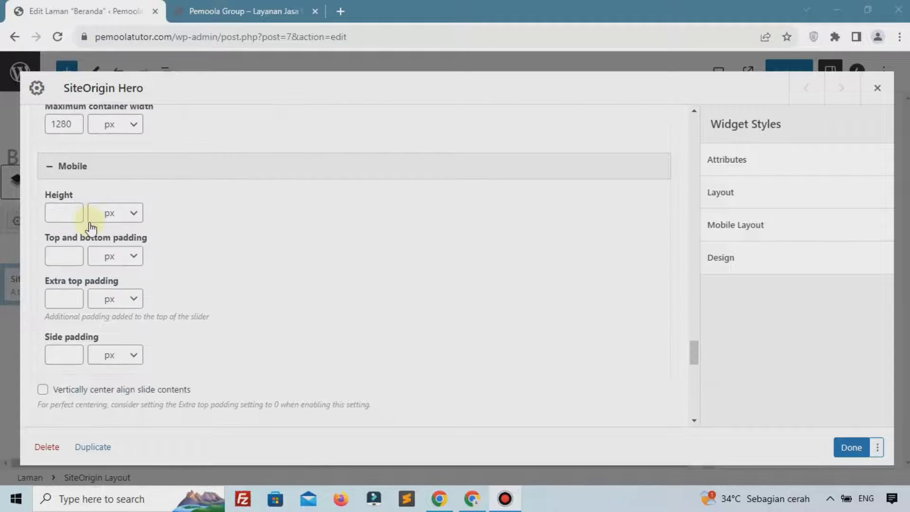
click(76, 260)
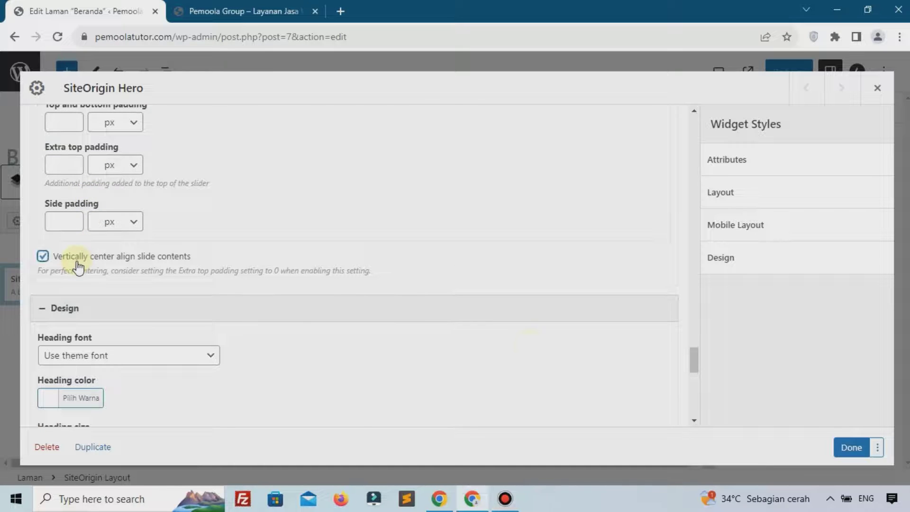
click(842, 447)
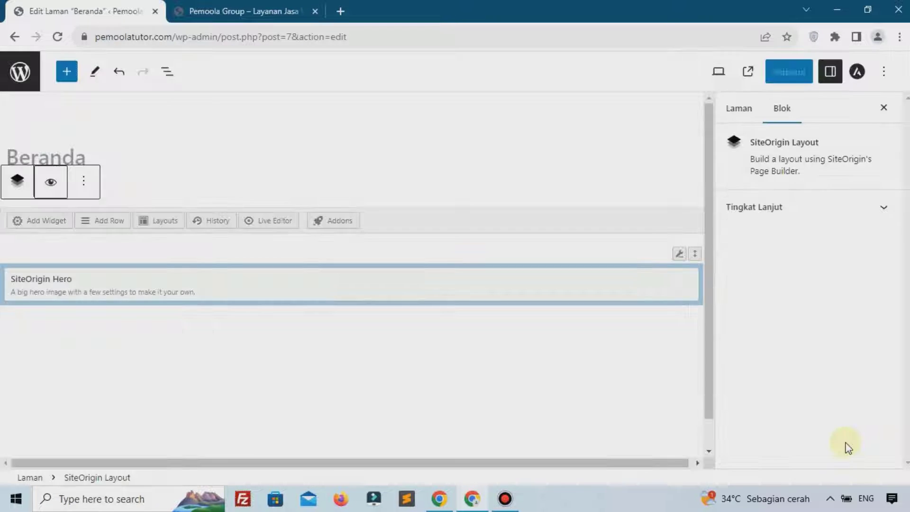
Update the Beranda page with the vertically centred hero and reload the live homepage.
click(802, 72)
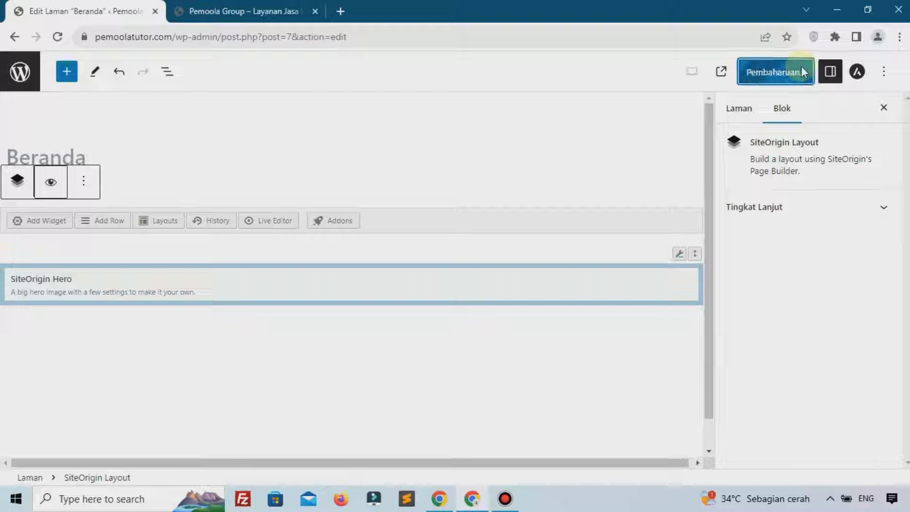
click(301, 6)
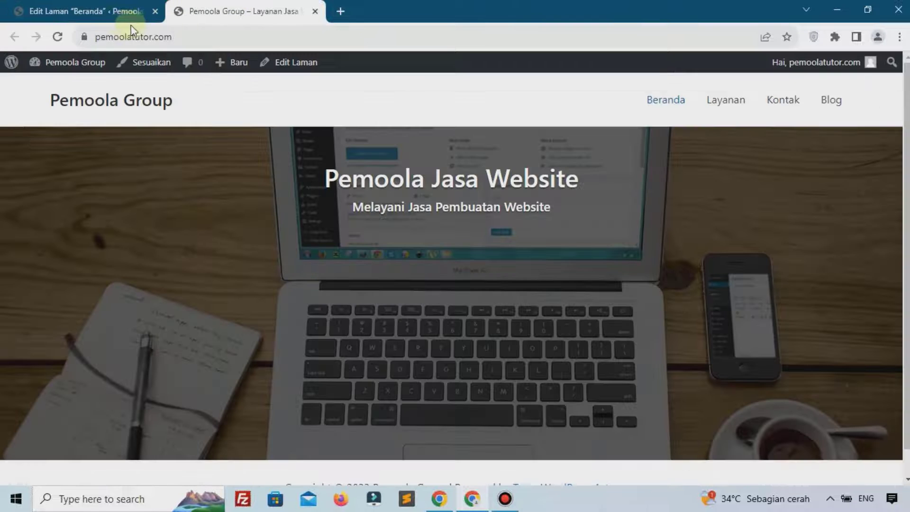
click(56, 40)
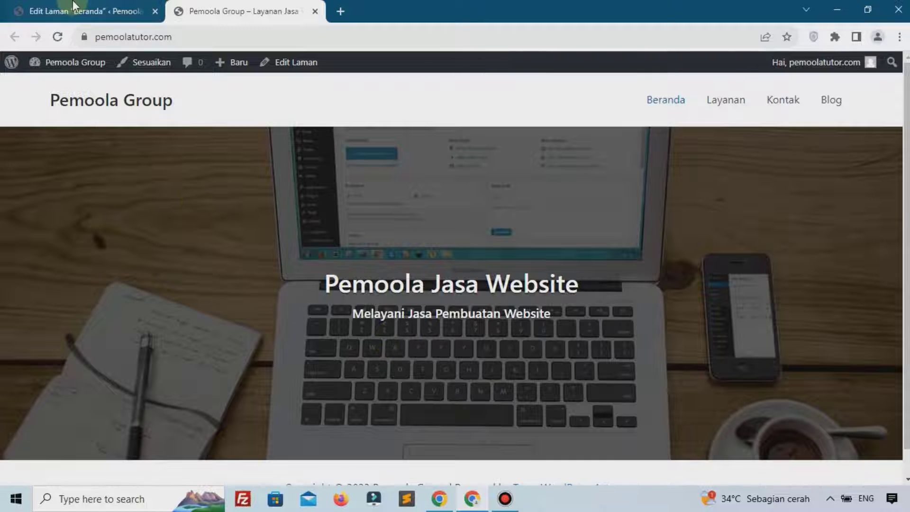
Insert a centred [buttons] shortcode on a new line below the tagline in the SiteOrigin Hero content and keep the change.
click(90, 12)
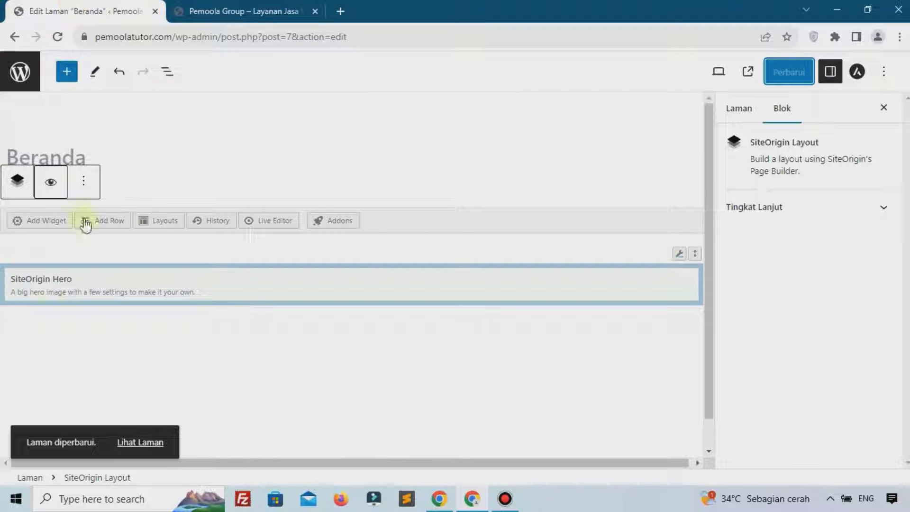
click(56, 280)
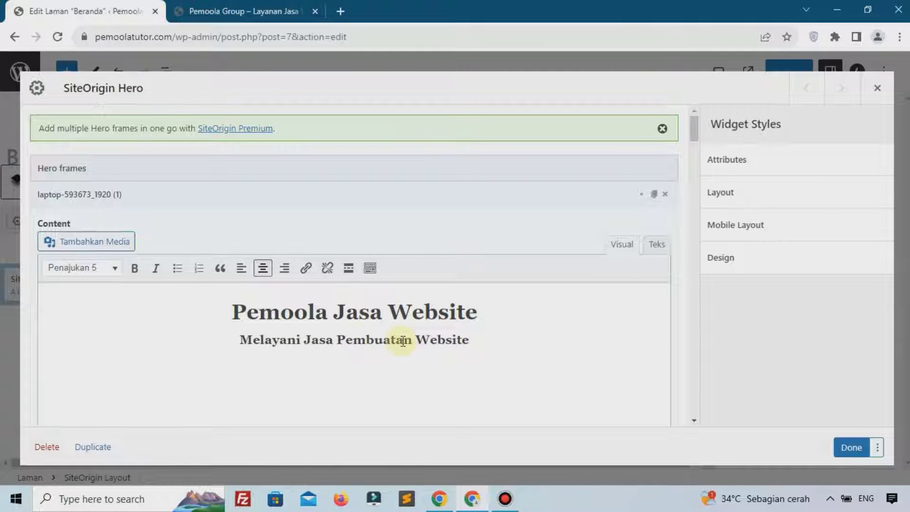
click(481, 345)
key(Return)
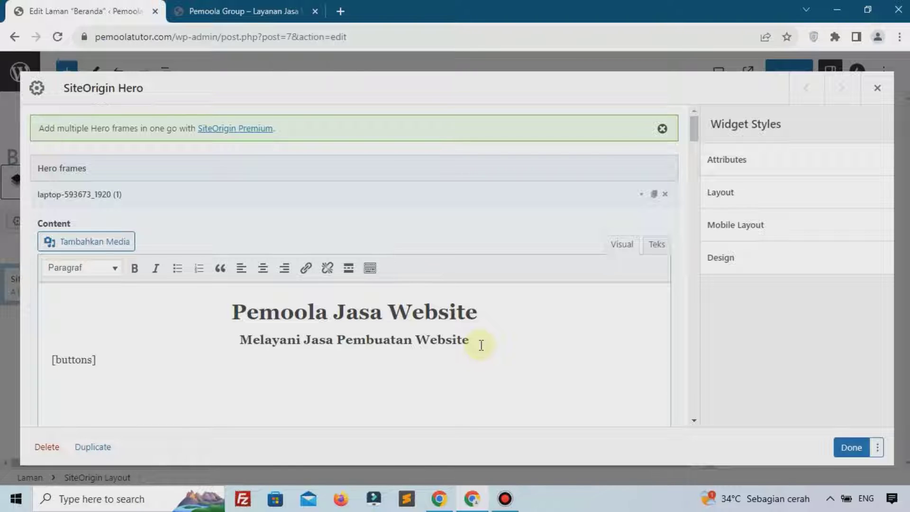
click(263, 267)
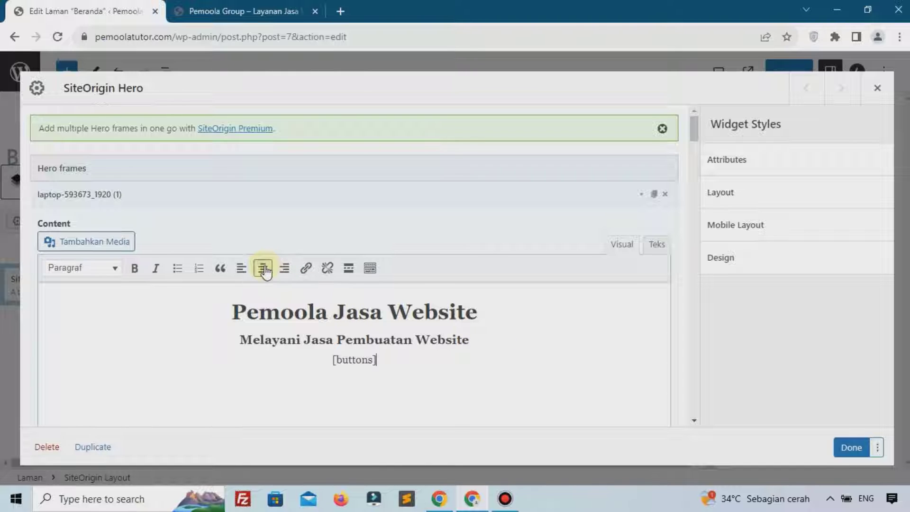
click(844, 447)
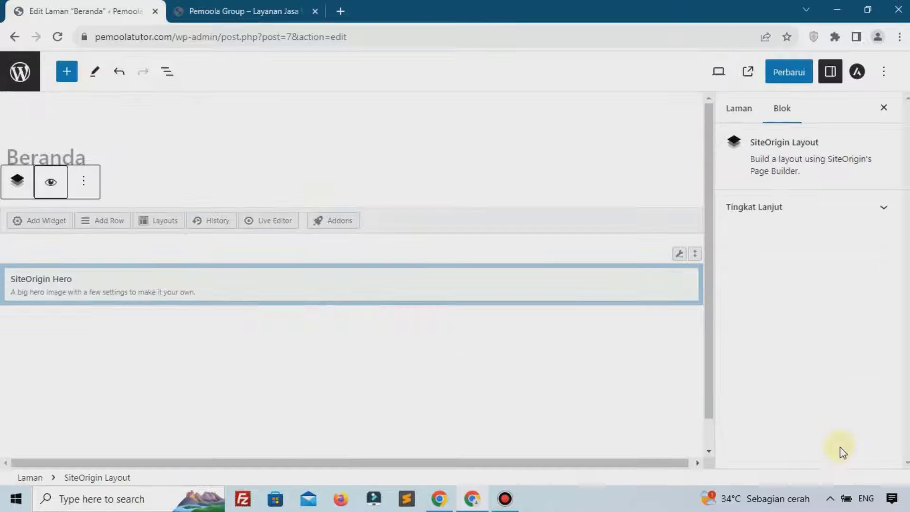
Update the Beranda page with the button shortcode and reload the live homepage.
click(781, 71)
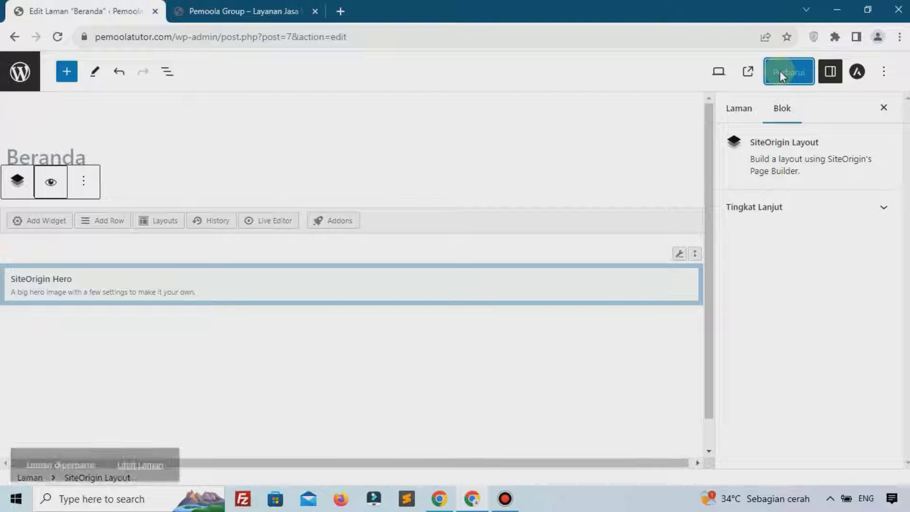
click(246, 9)
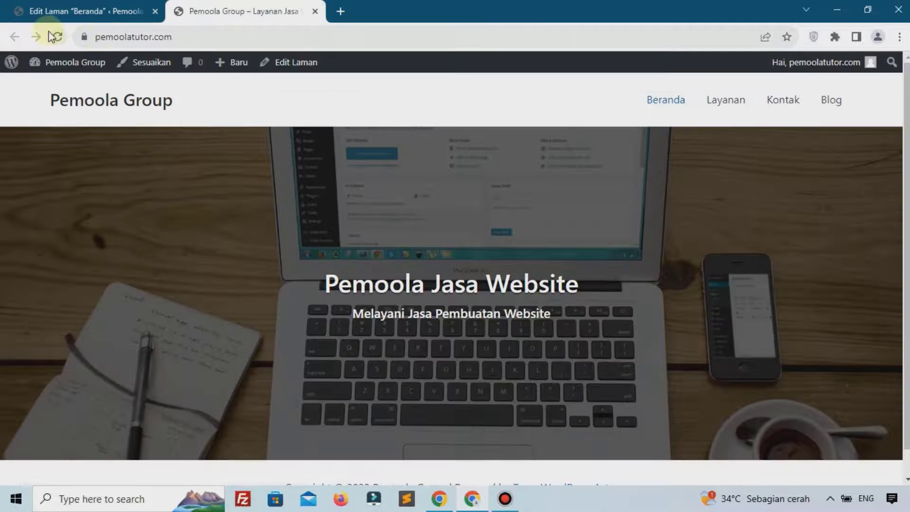
click(53, 37)
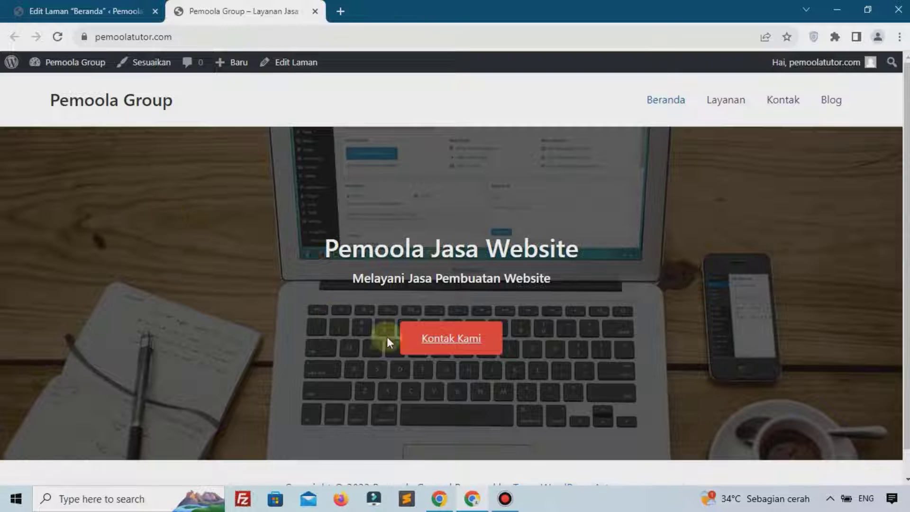
Test the Kontak Kami button's link on the live site, return to the homepage and check the hero section.
click(406, 339)
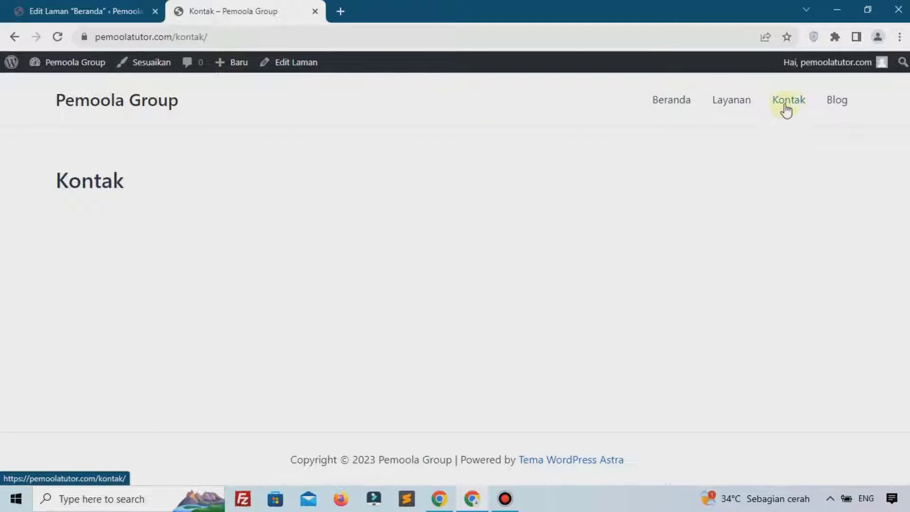
click(11, 38)
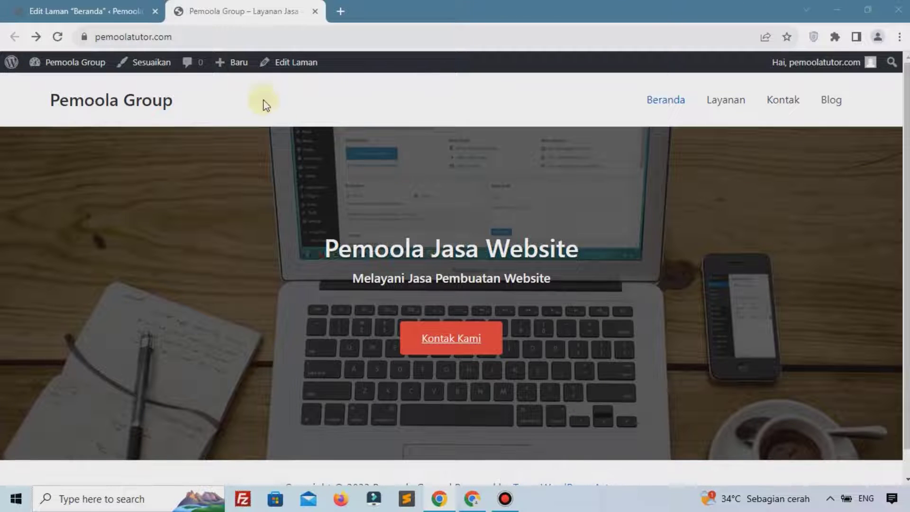
scroll(386, 262, down, 1)
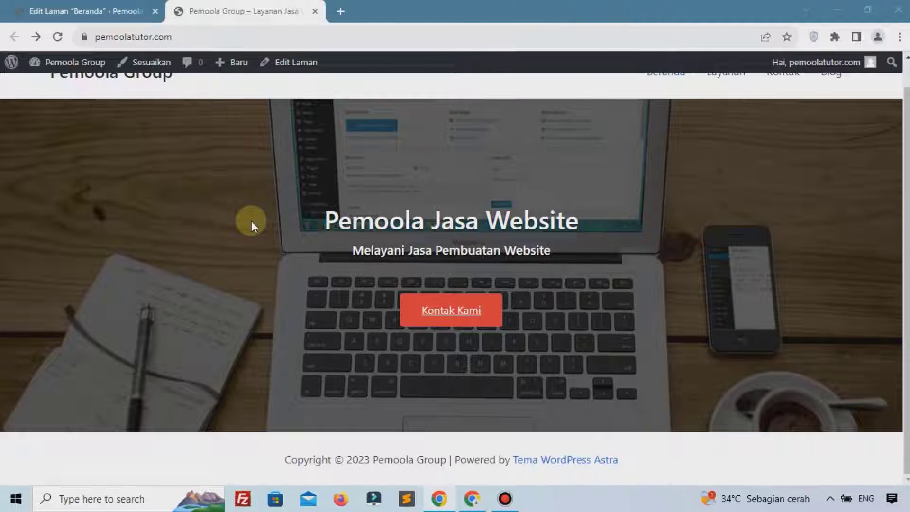
Return to the Beranda page editor and add a second SiteOrigin Layout block below the hero layout.
scroll(250, 221, up, 1)
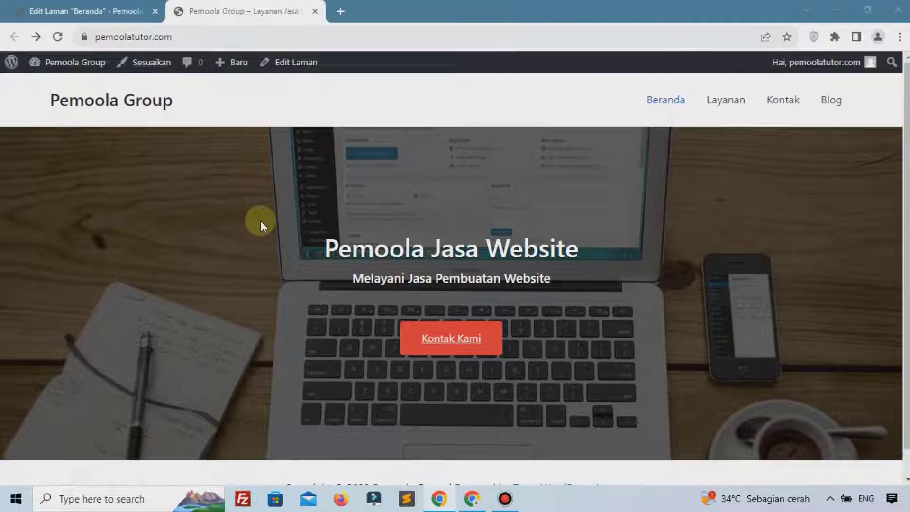
click(36, 10)
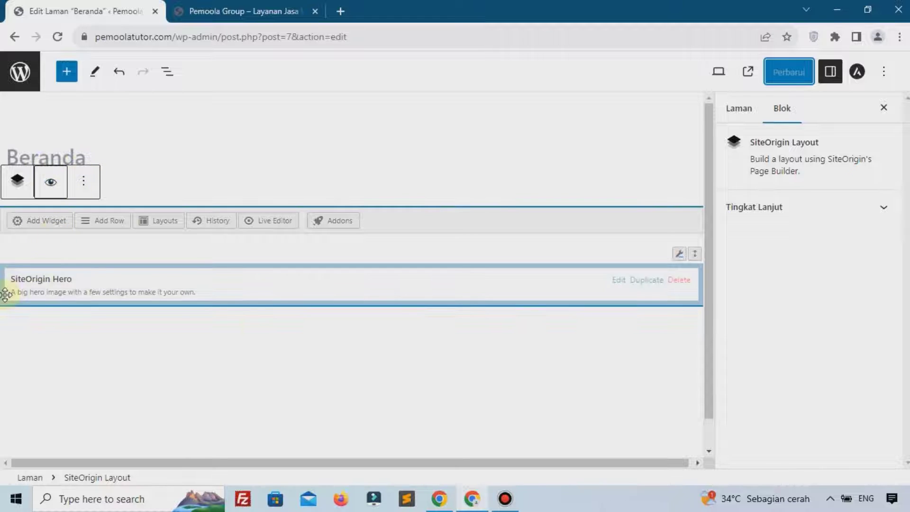
click(159, 362)
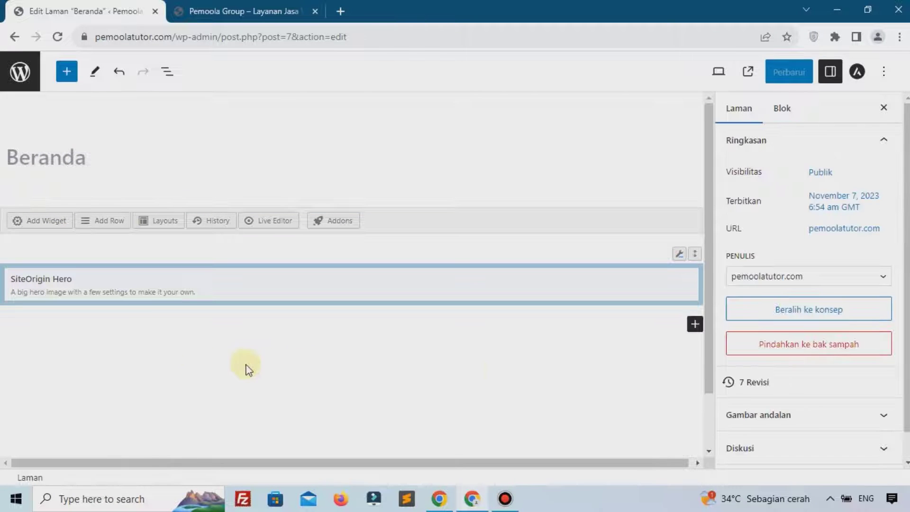
click(695, 325)
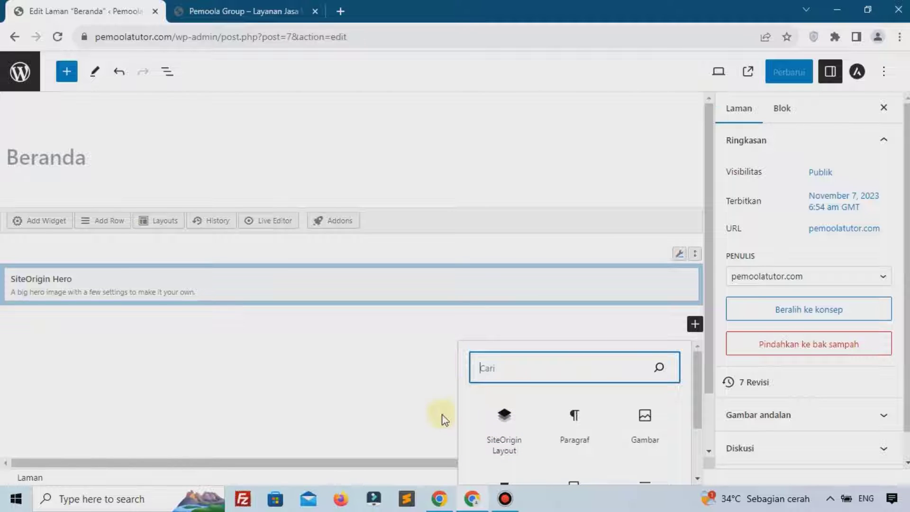
double_click(504, 421)
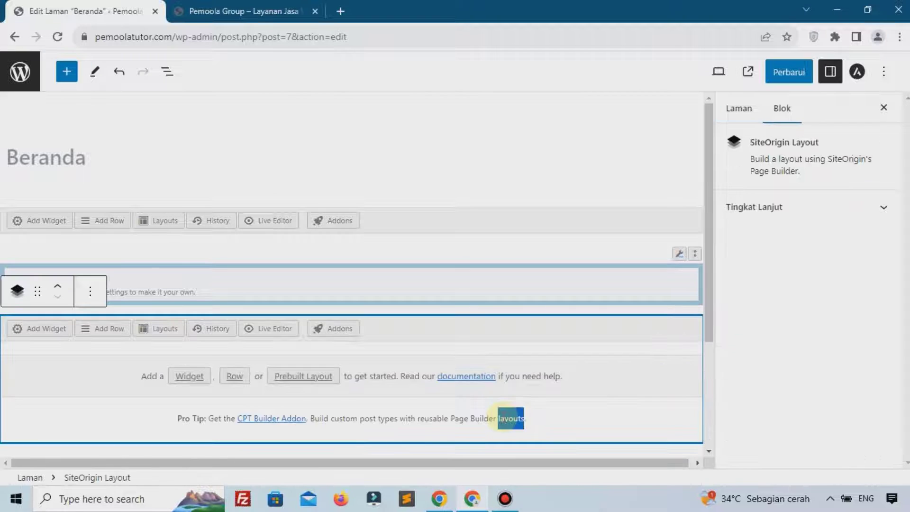
Find the SiteOrigin Headline widget in the Widgets Bundle, add it to the new layout and open its settings.
click(46, 332)
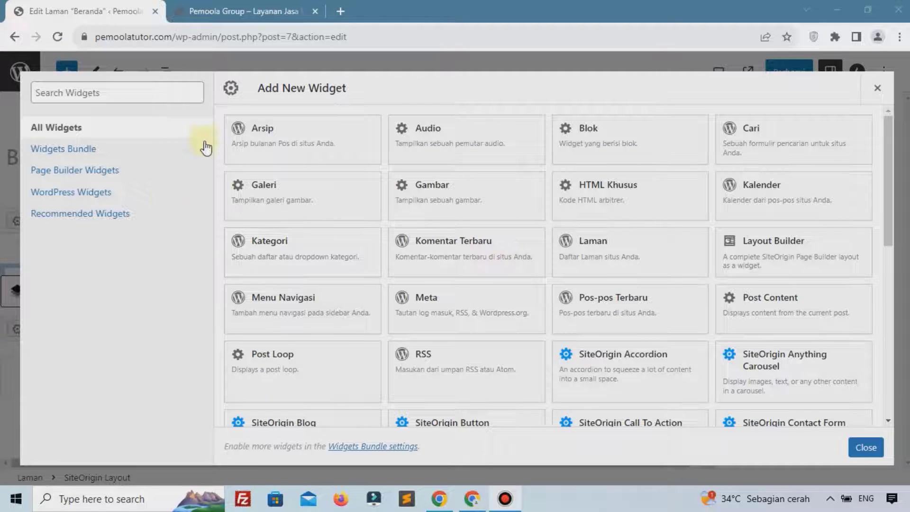
click(85, 149)
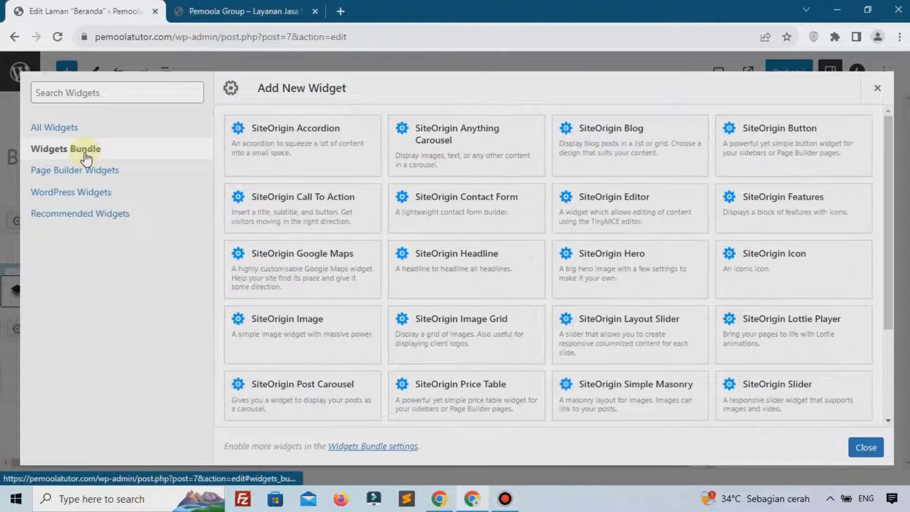
scroll(500, 245, down, 3)
scroll(504, 251, up, 3)
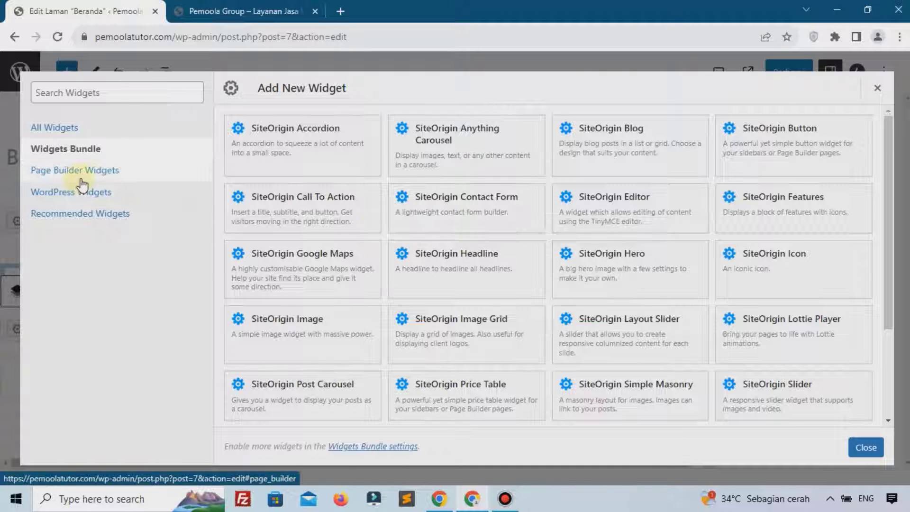
click(115, 95)
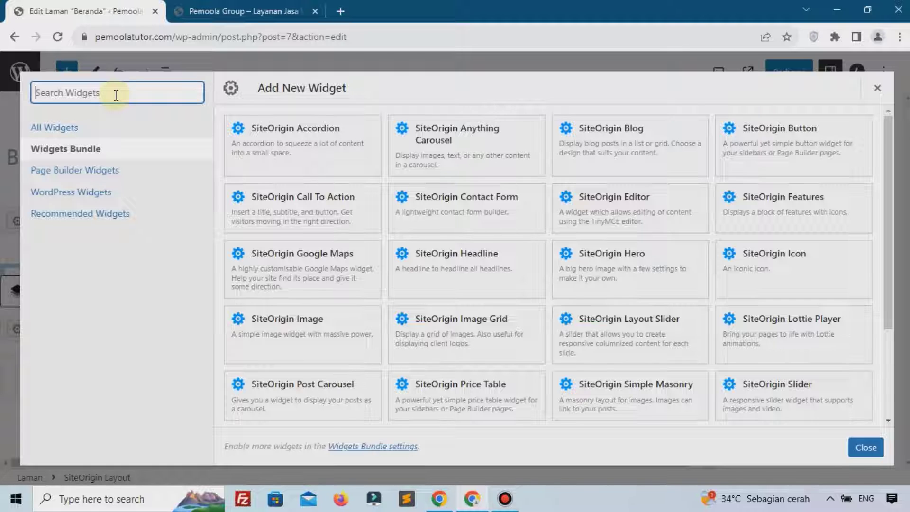
text(hea)
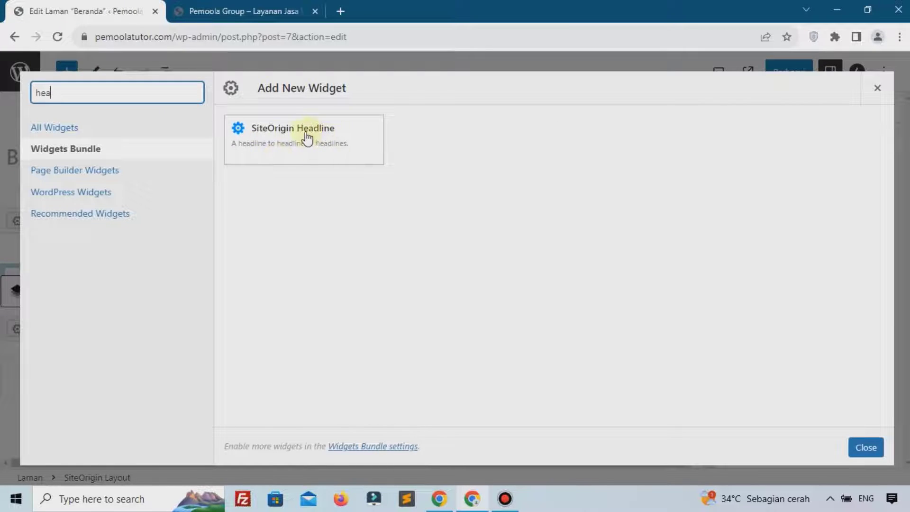
click(325, 141)
click(56, 397)
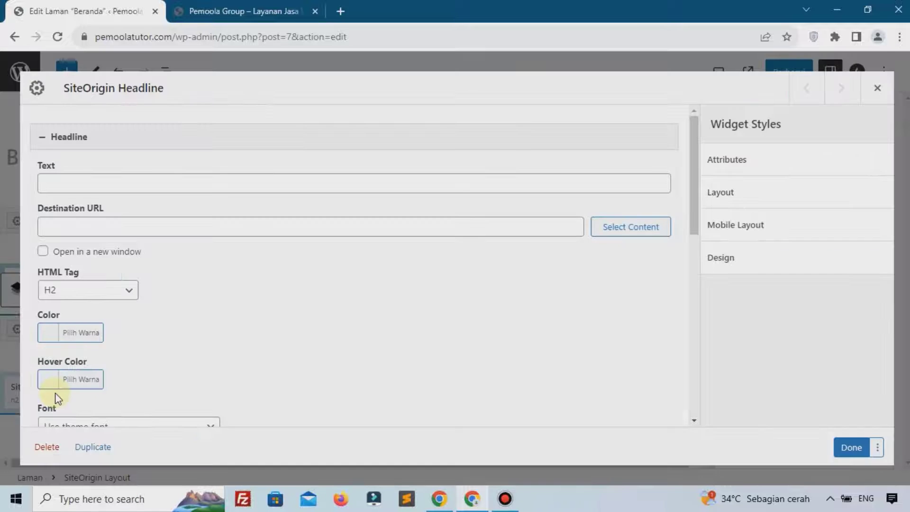
Enter "Kenapa Harus Kami ?" as the headline text and review the widget's font, alignment and margin options.
click(132, 181)
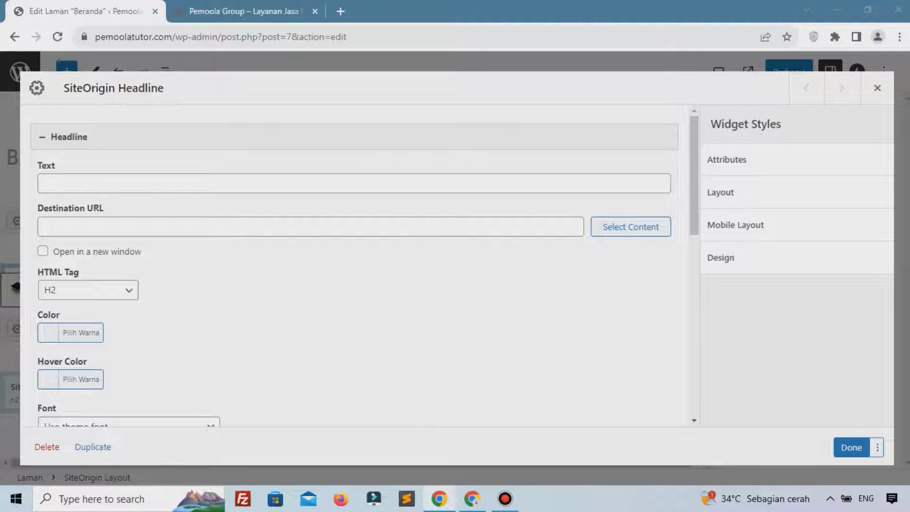
click(116, 179)
text(Kenapa Harus Kami ?)
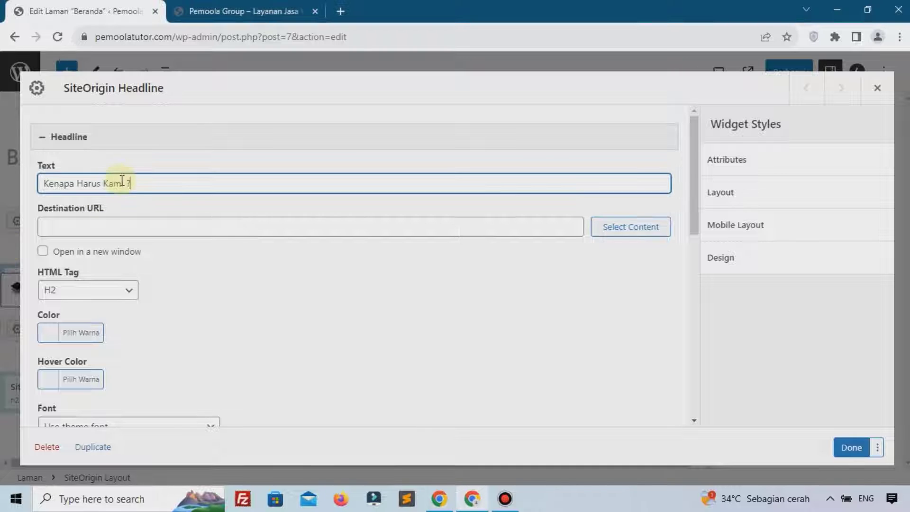
click(506, 498)
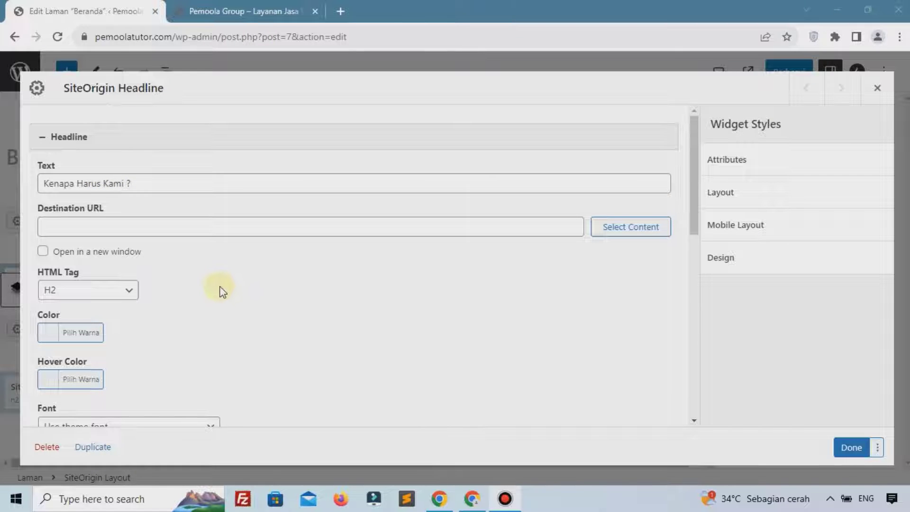
scroll(219, 289, down, 2)
scroll(220, 290, up, 2)
scroll(220, 289, down, 2)
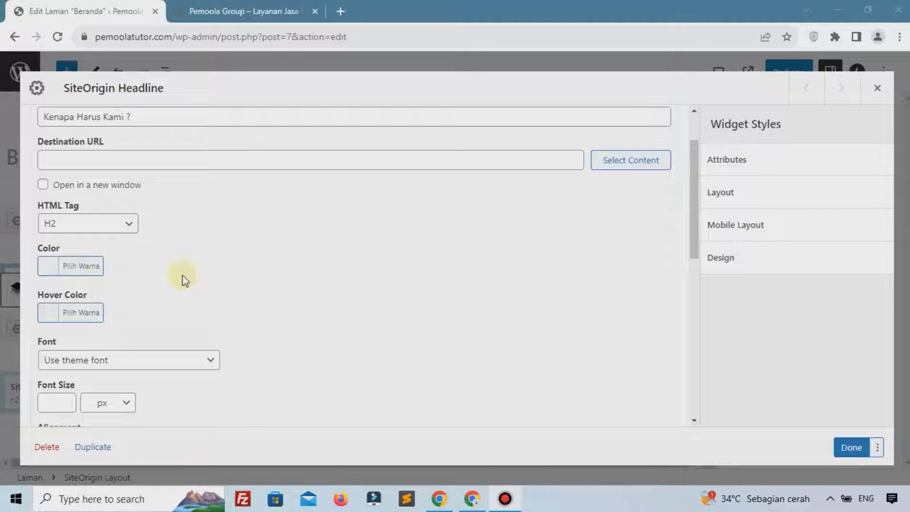
scroll(101, 288, down, 12)
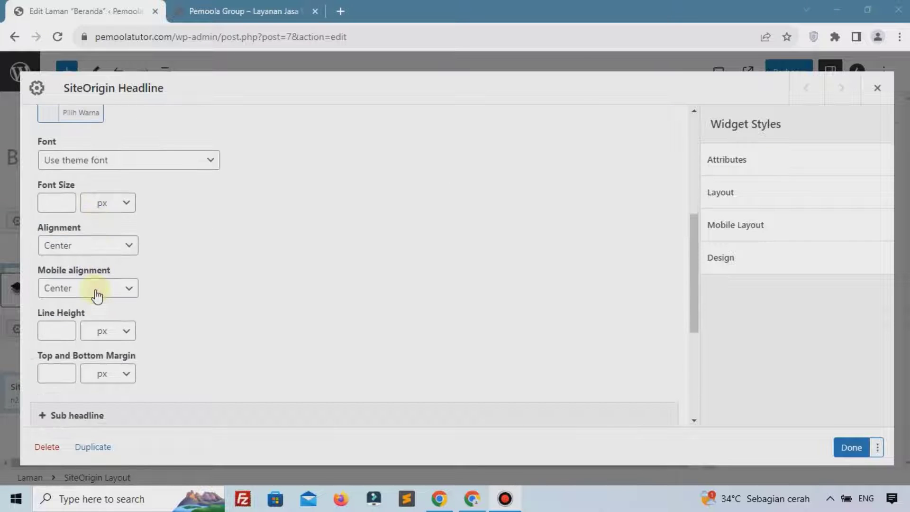
scroll(332, 359, up, 10)
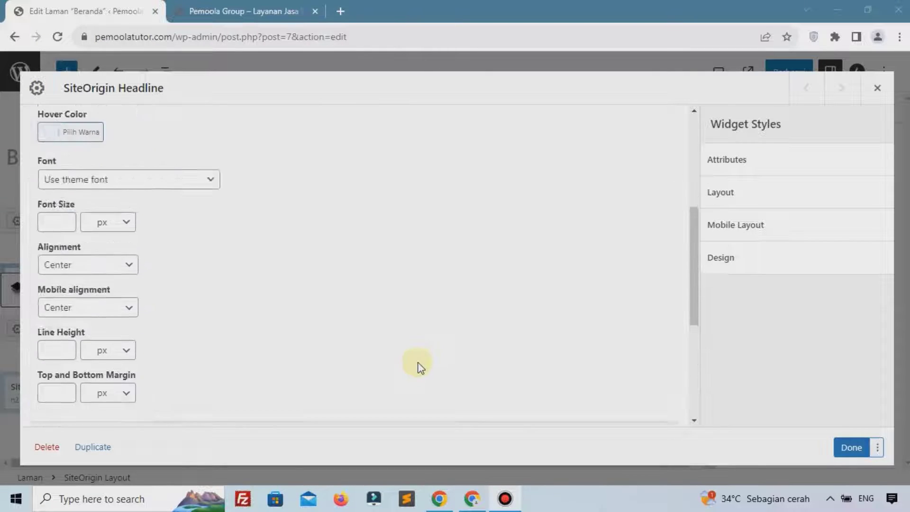
Set the headline widget's top and bottom layout margins to 40 px with right and left empty, and keep the widget settings.
click(729, 203)
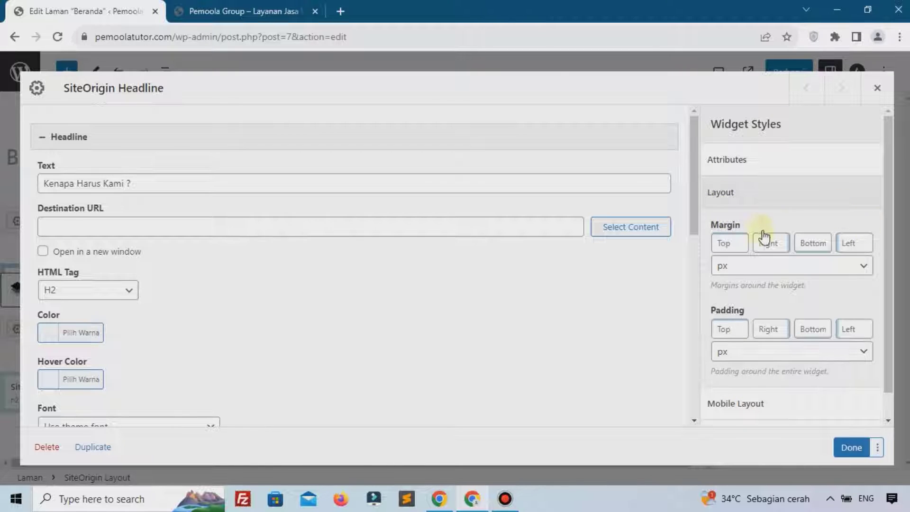
click(724, 246)
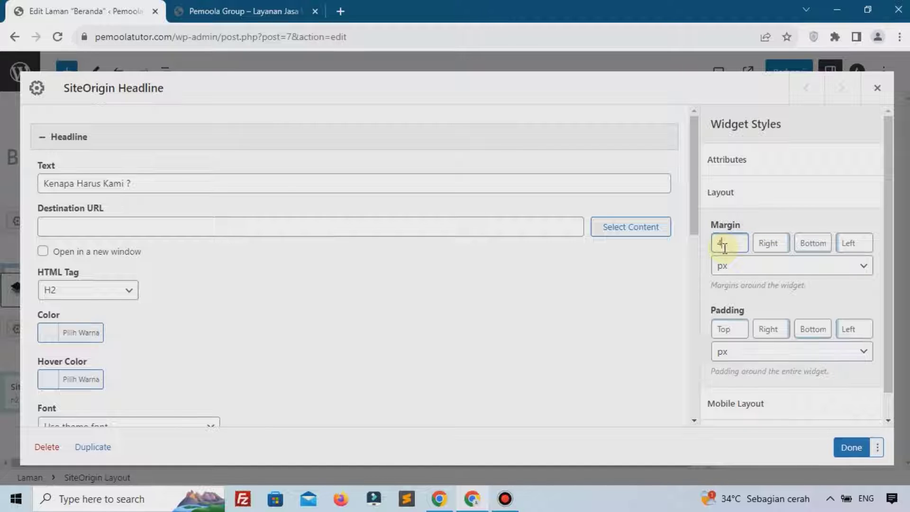
click(758, 296)
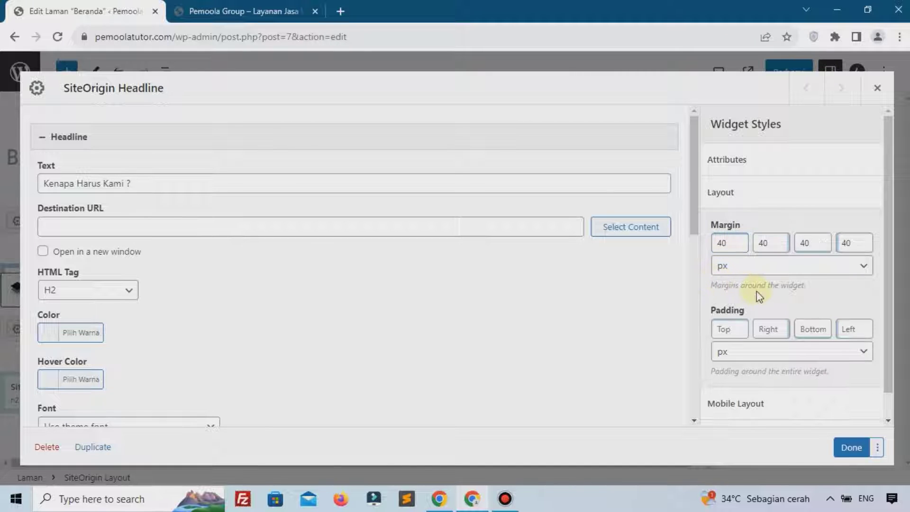
double_click(767, 245)
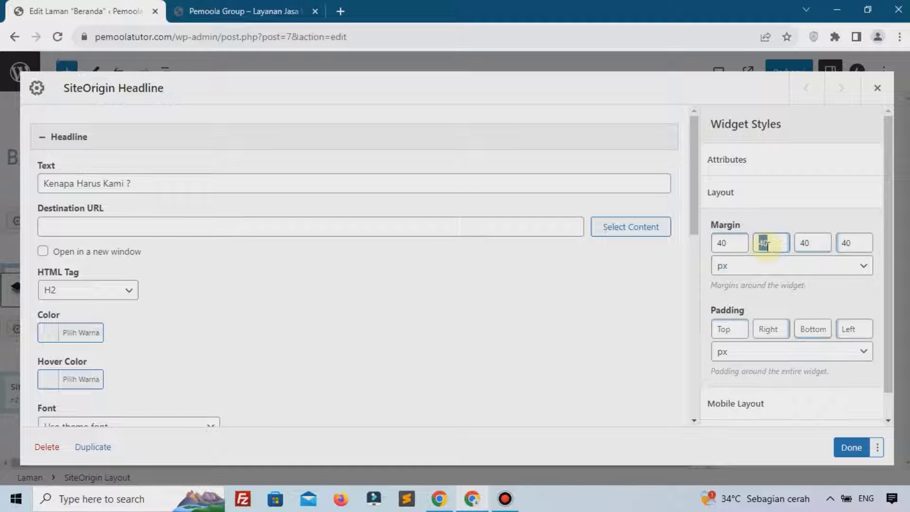
key(BackSpace)
double_click(848, 242)
key(BackSpace)
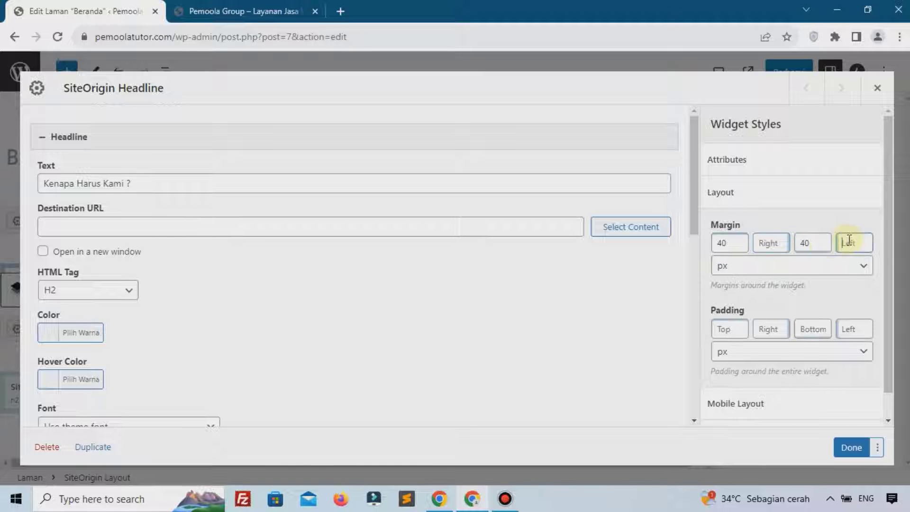
click(835, 287)
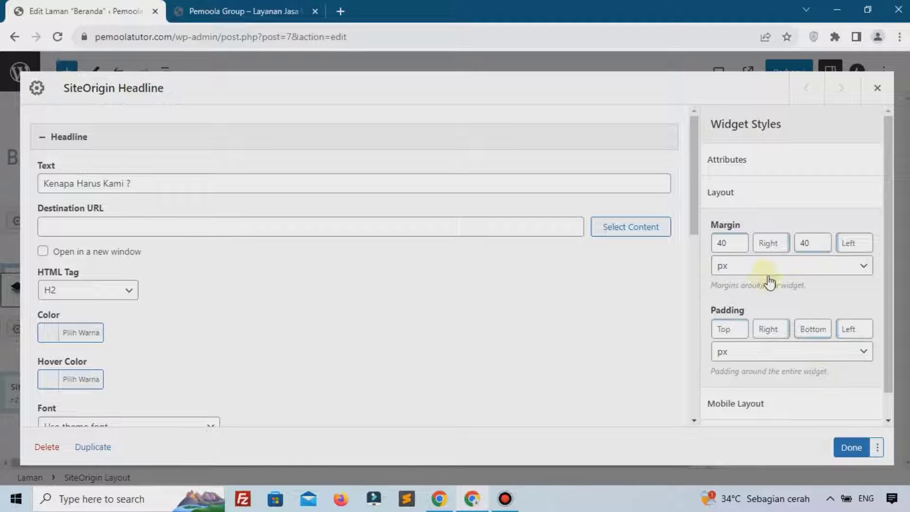
click(848, 449)
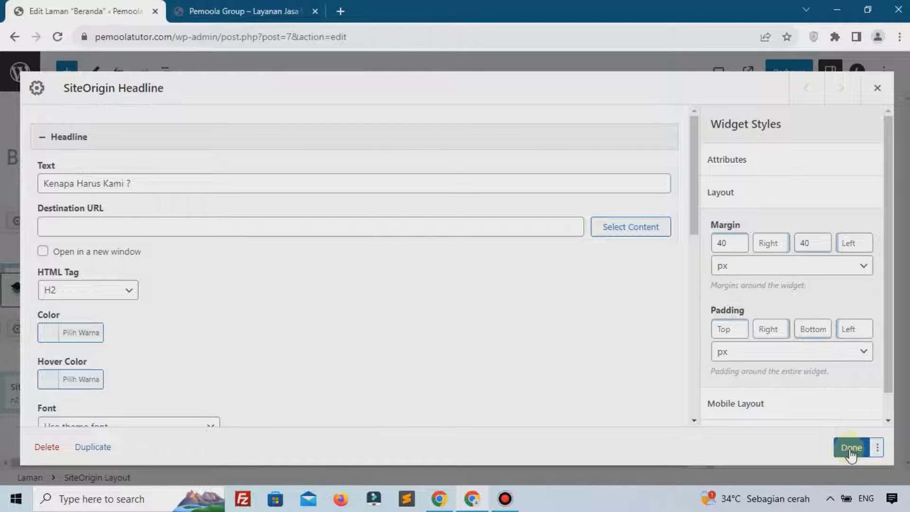
Update the Beranda page with the new headline, reload the live homepage and check the section below the hero.
click(784, 73)
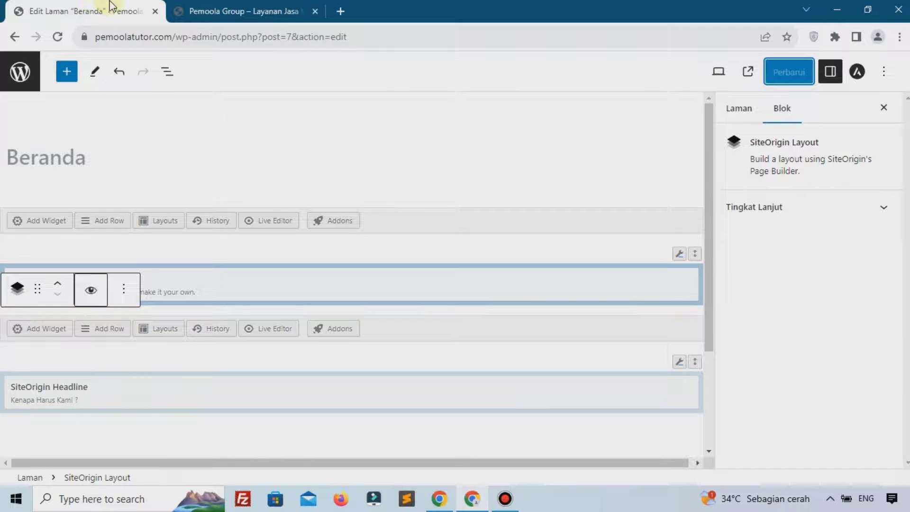
click(189, 10)
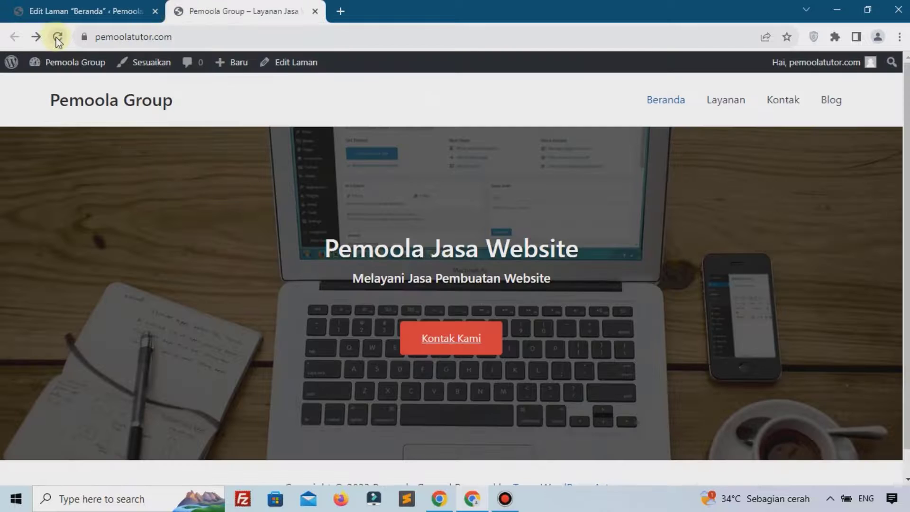
click(57, 38)
scroll(241, 254, down, 3)
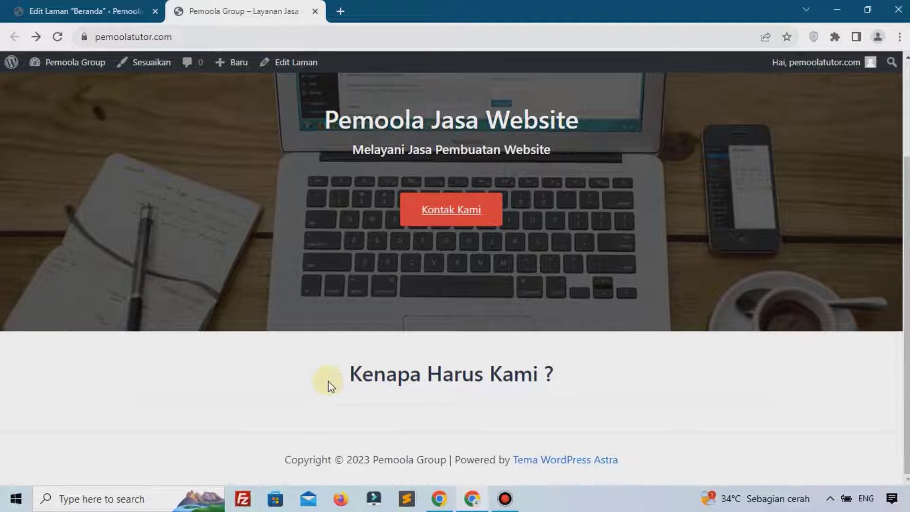
Back in the page editor, add a SiteOrigin Features widget below the headline and open its settings.
click(83, 10)
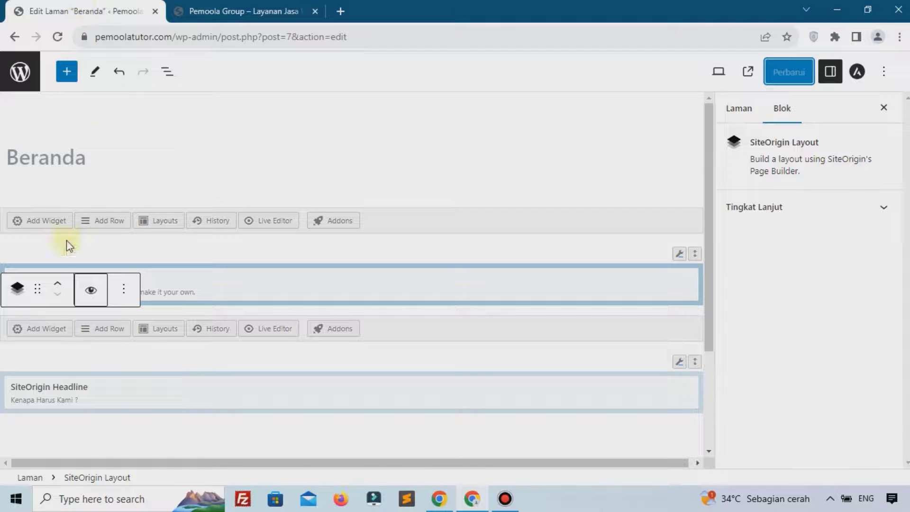
click(54, 361)
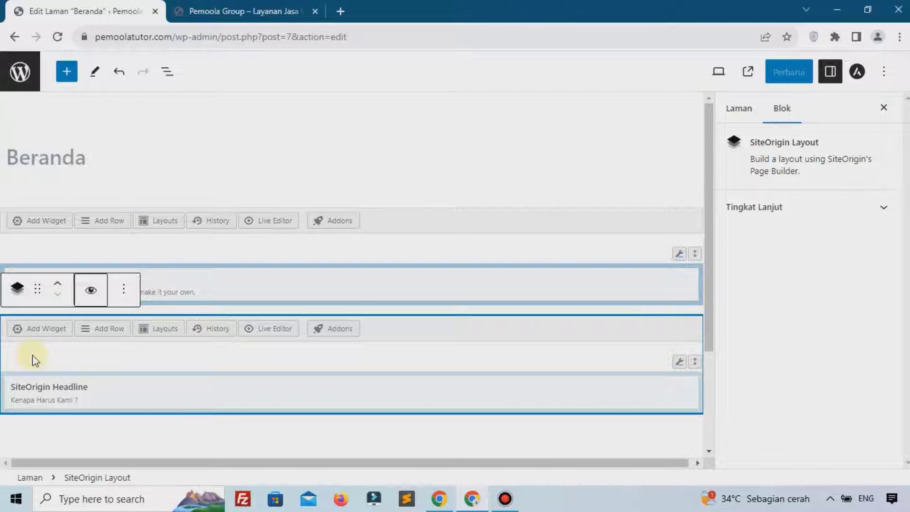
click(32, 329)
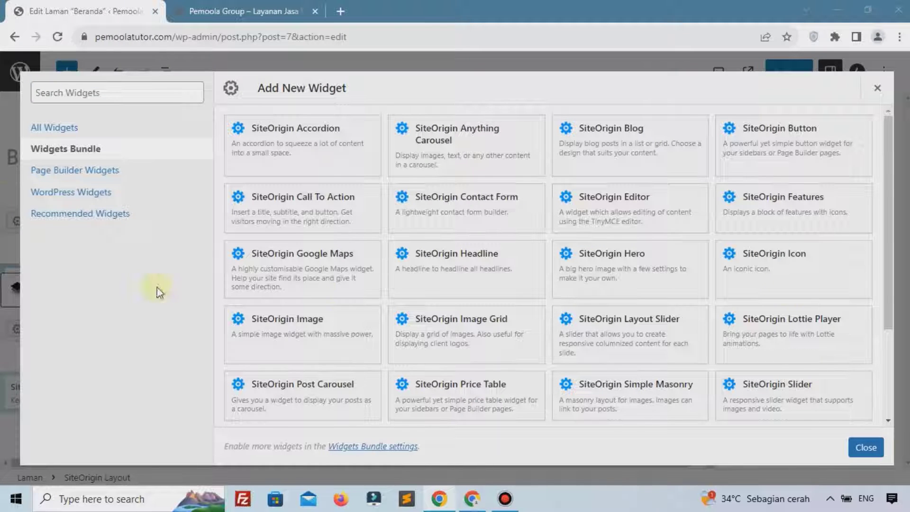
click(93, 95)
text(fe)
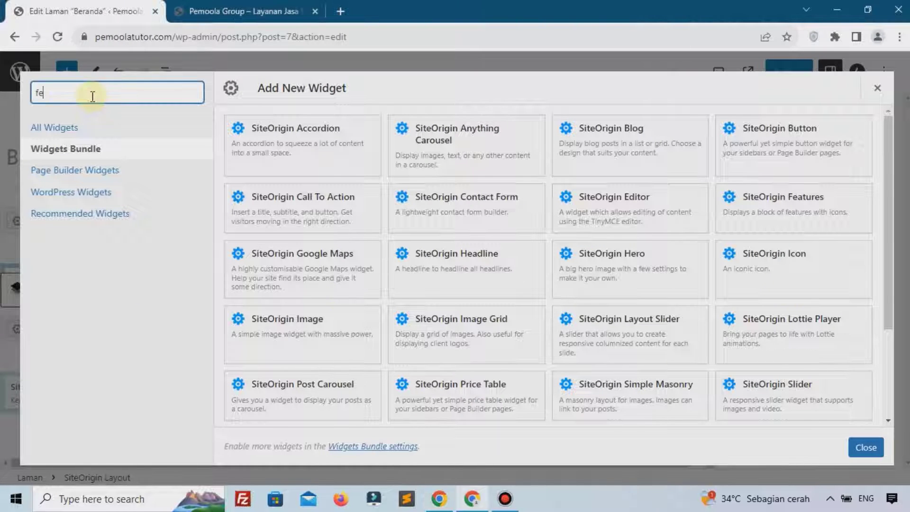
text(a)
click(324, 147)
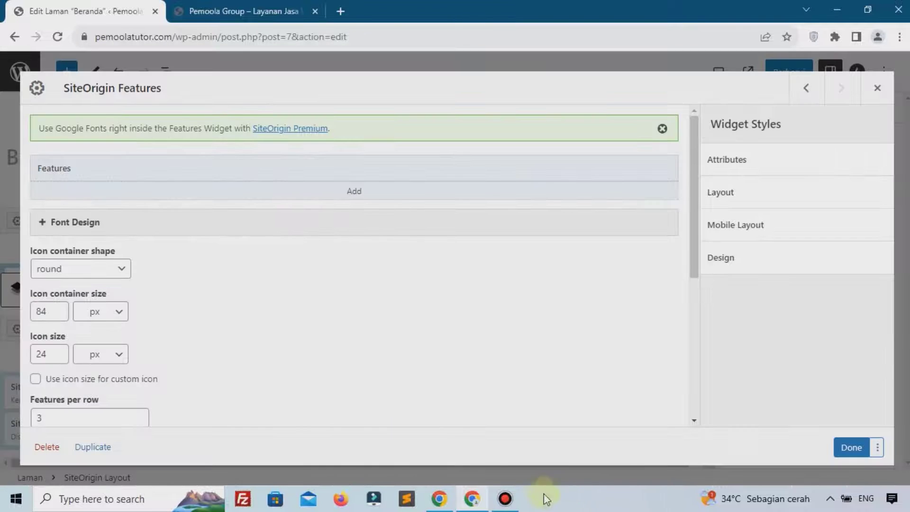
Add one feature entry to the SiteOrigin Features widget and expand its settings.
click(505, 499)
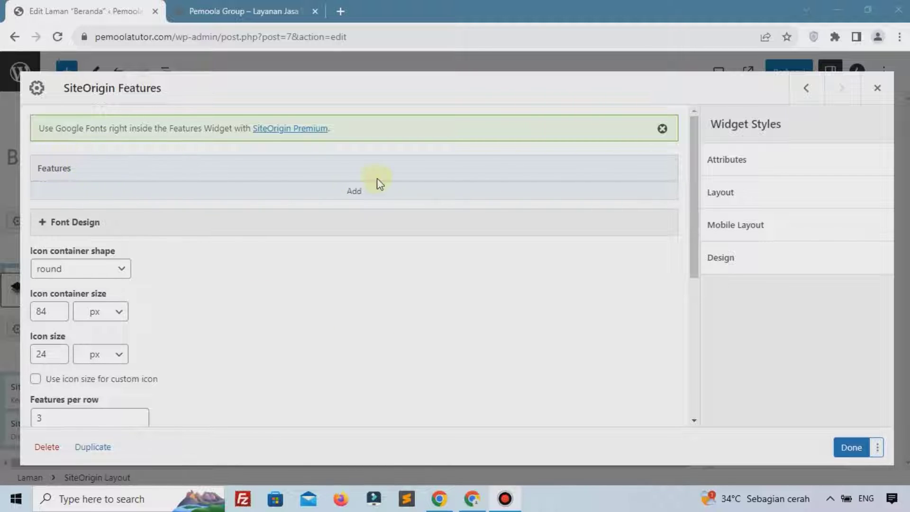
click(356, 195)
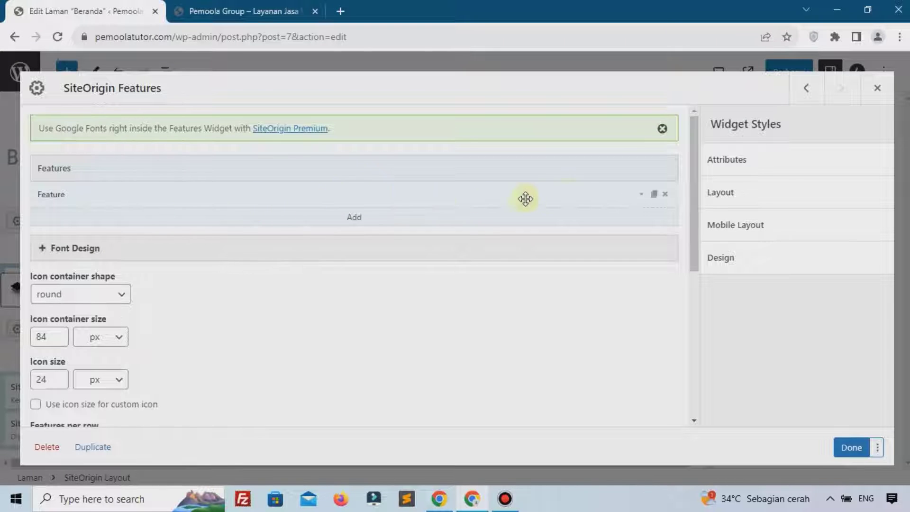
click(639, 196)
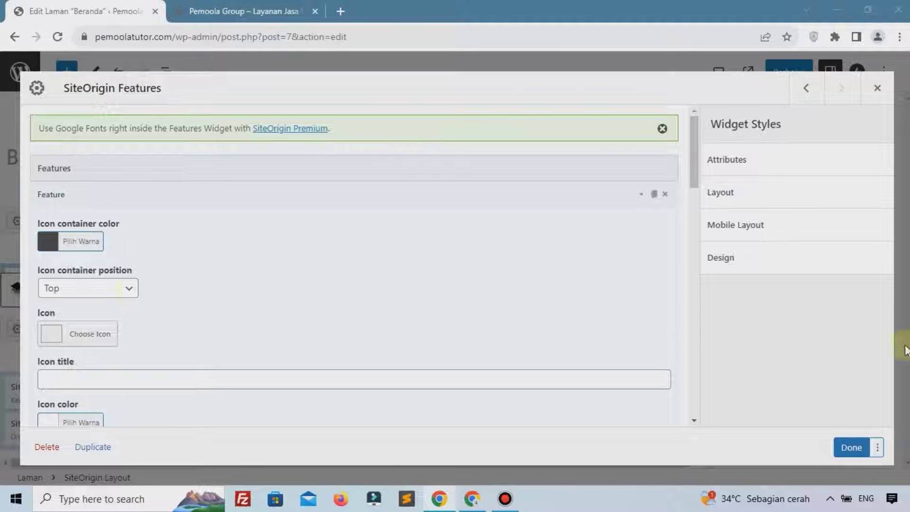
Look through the feature's fields and choose the Font Awesome Regular life-ring icon as the feature's icon.
scroll(115, 300, down, 2)
scroll(115, 300, down, 6)
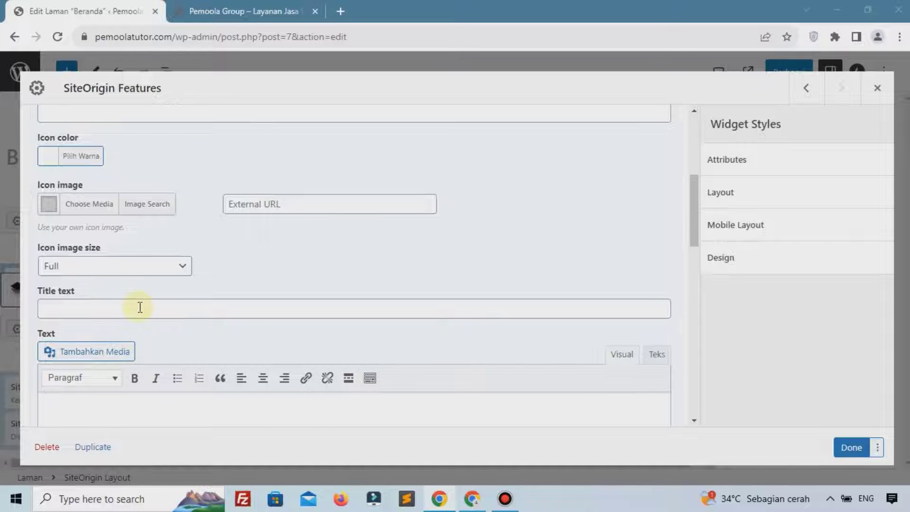
click(140, 307)
scroll(137, 307, up, 2)
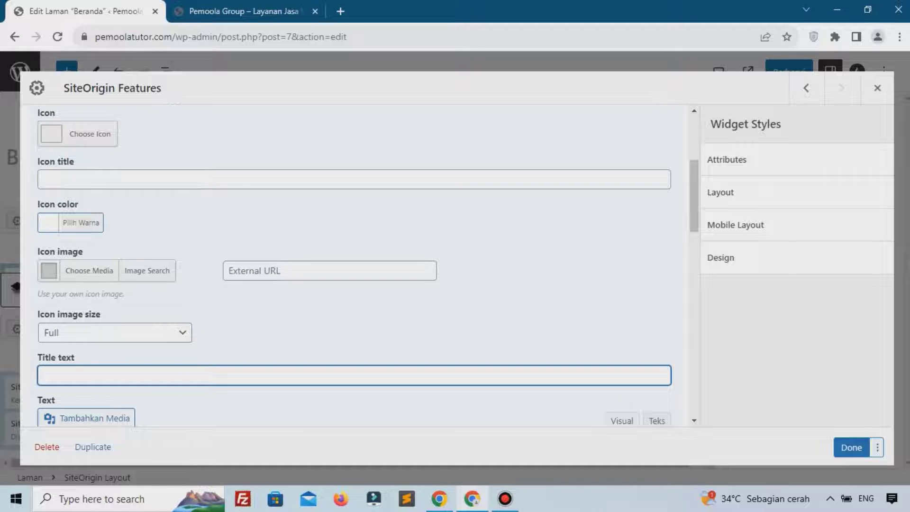
scroll(175, 242, up, 4)
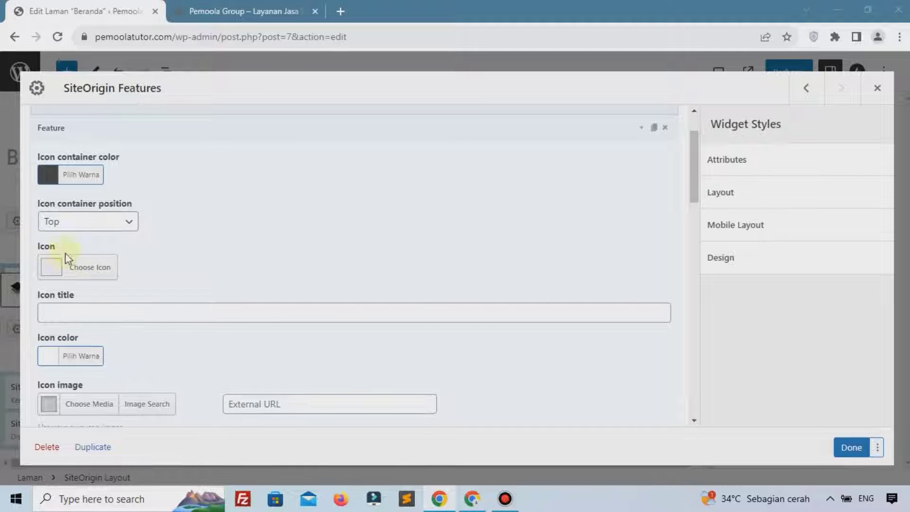
click(85, 267)
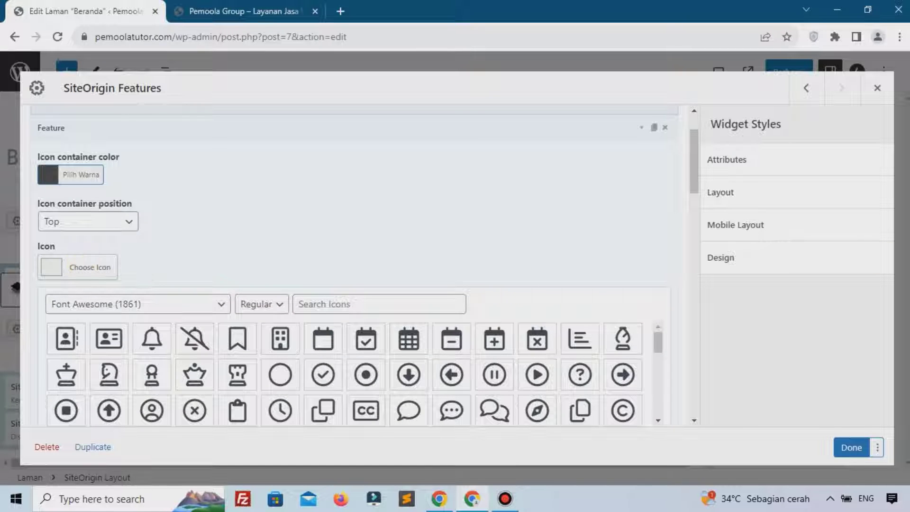
key(alt+Tab)
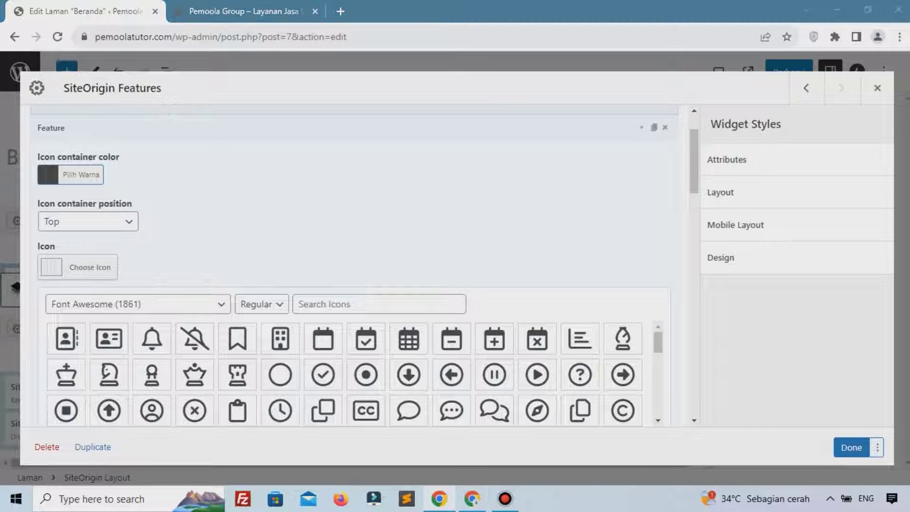
scroll(266, 347, down, 10)
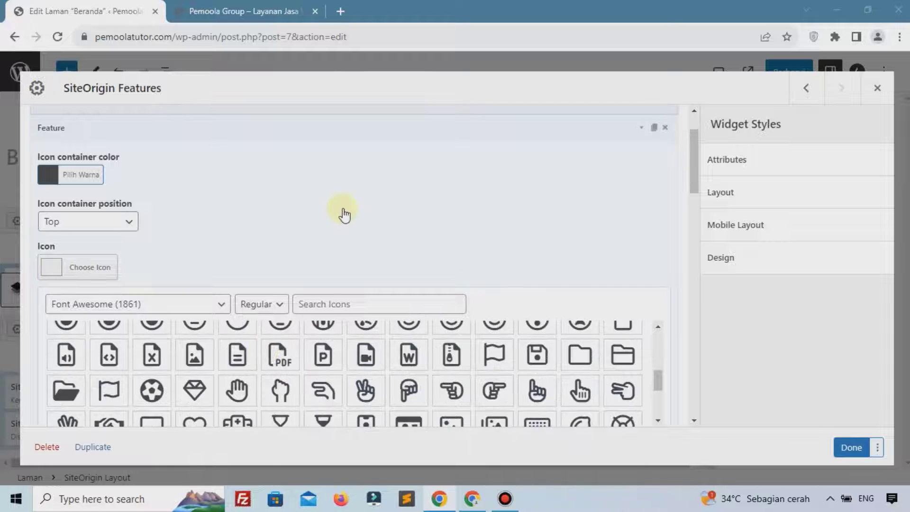
scroll(345, 215, down, 3)
scroll(336, 258, down, 5)
scroll(339, 270, up, 15)
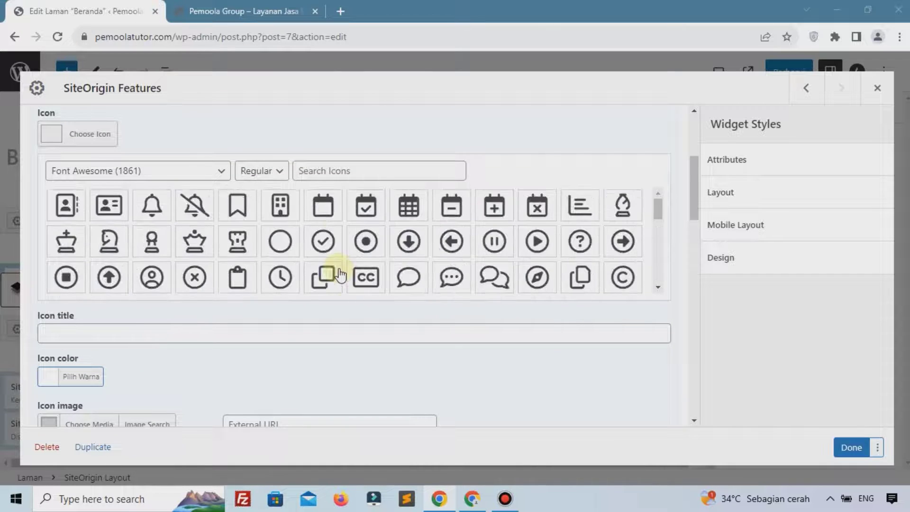
scroll(339, 272, up, 3)
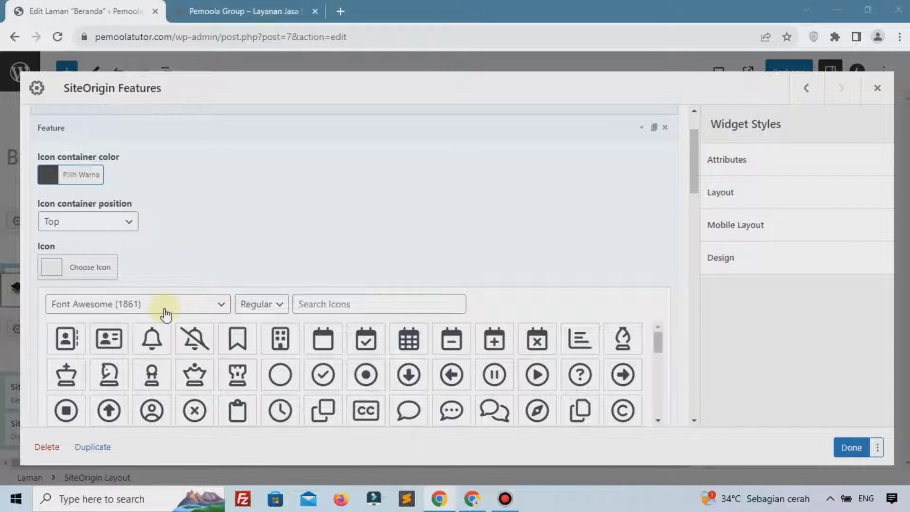
scroll(441, 220, down, 3)
scroll(366, 242, up, 2)
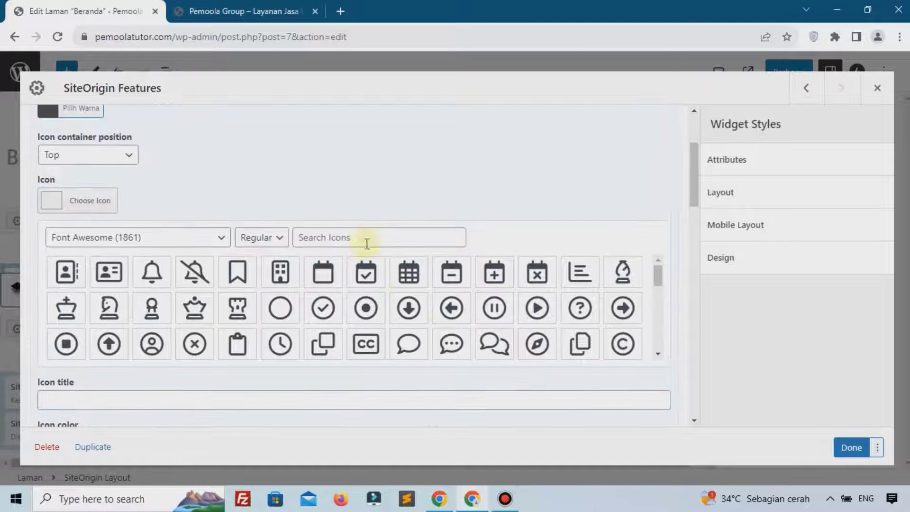
scroll(238, 305, down, 4)
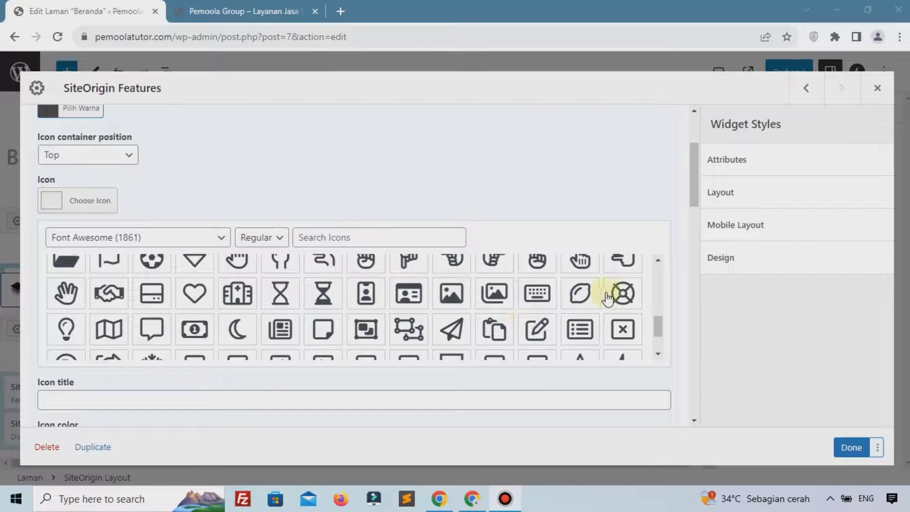
click(611, 297)
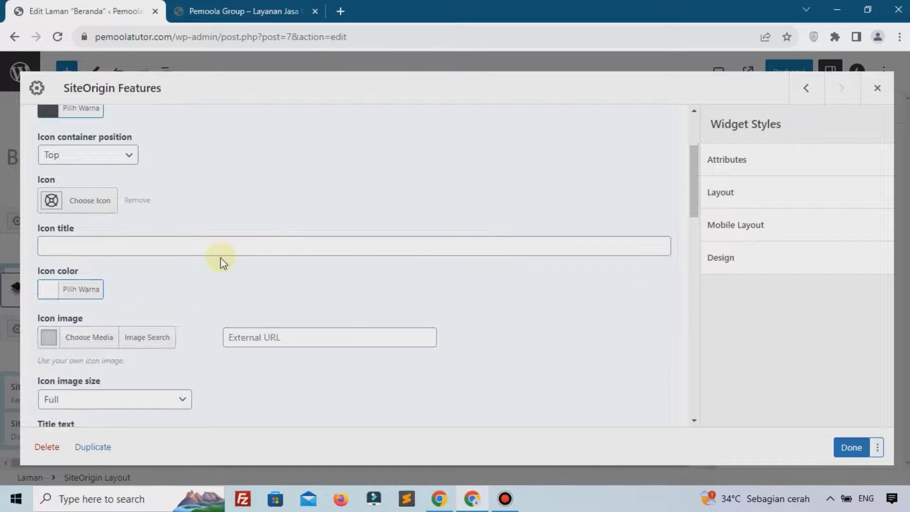
Set the feature's title text to "Layanan Cepat" and fill its text with a short Lorem ipsum paragraph.
scroll(98, 312, down, 2)
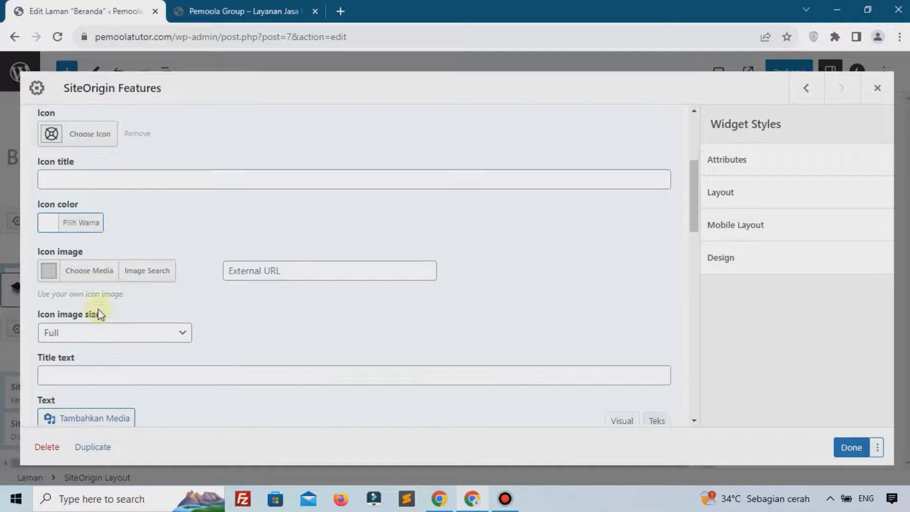
scroll(99, 313, up, 5)
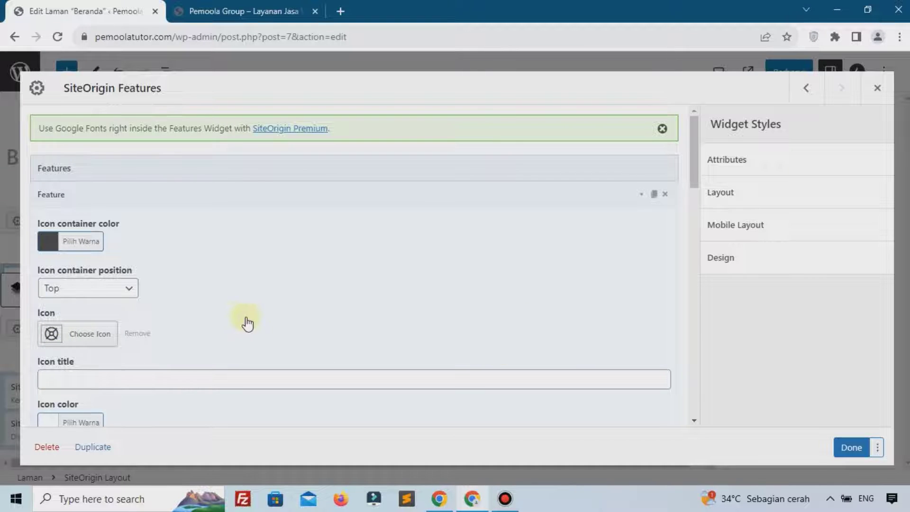
scroll(237, 322, down, 10)
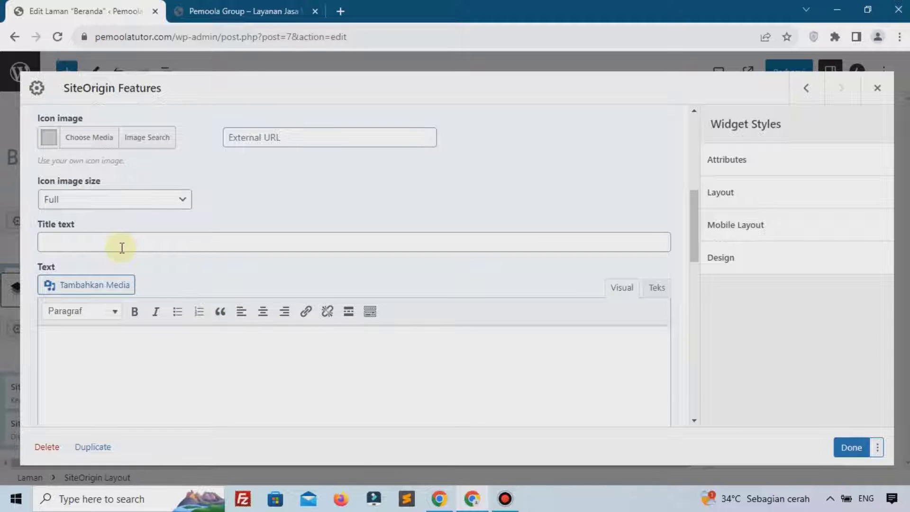
click(122, 247)
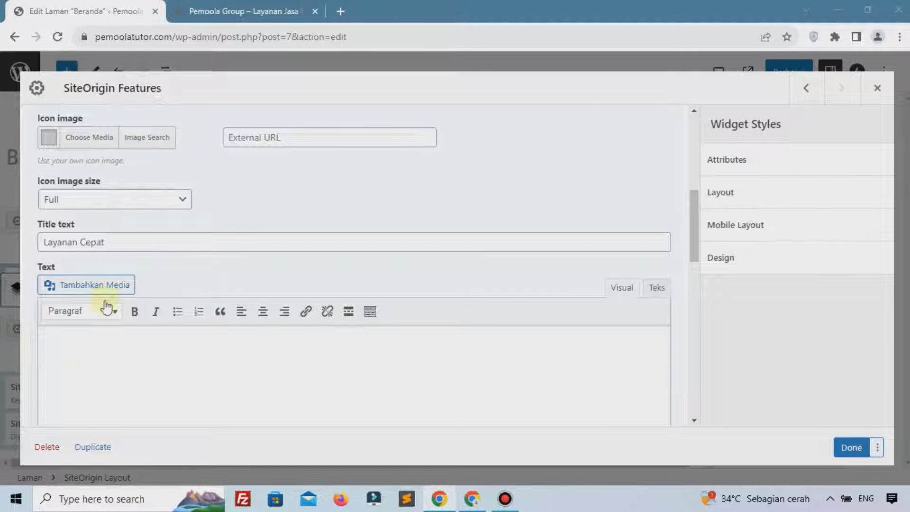
click(72, 378)
text(Lorem ipsum dolor sit amet, consectetur adipiscing elit. Etiam auctor pulvinar et, cursus quis neque. Donec suscipit dui leo, vehicula pellentesque nunc rhoncus vel. Aliquam tempus justo eu orci faucibus fermentum.)
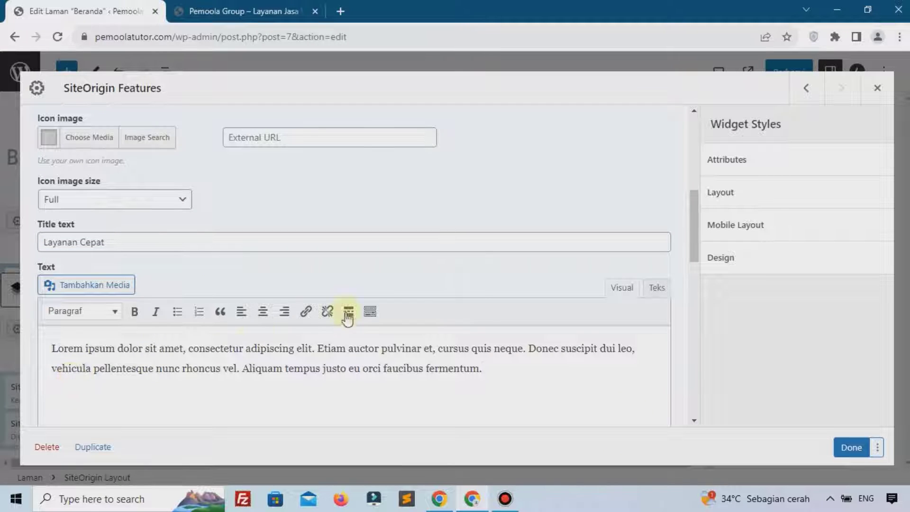
scroll(355, 236, up, 5)
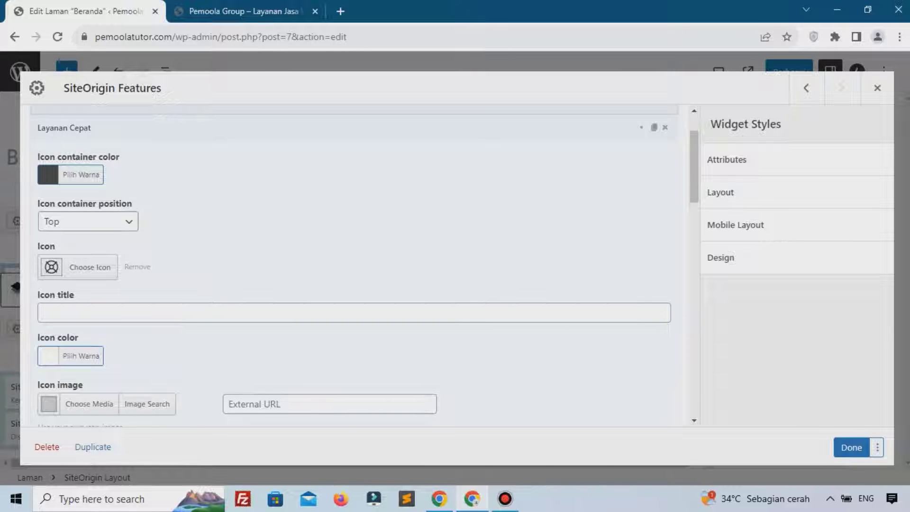
Keep the Features widget settings, update the Beranda page, reload the live homepage and check the section below the headline.
click(852, 447)
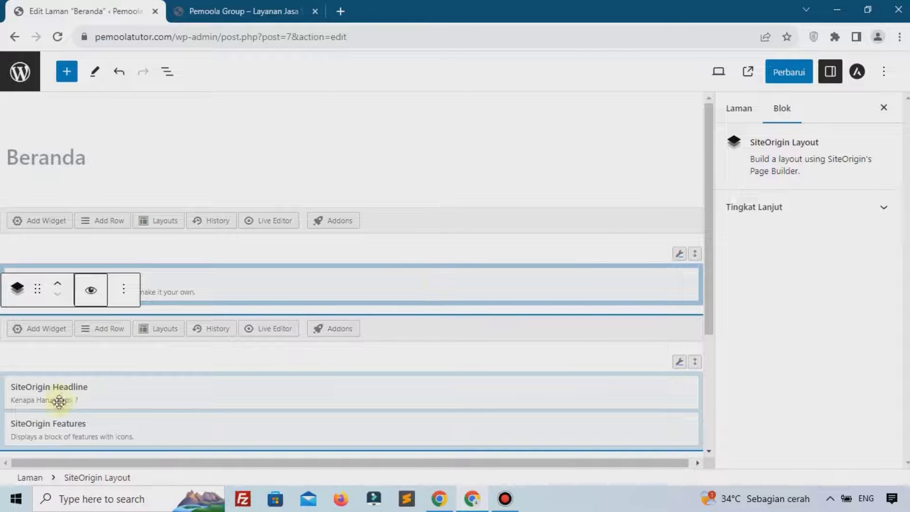
click(776, 72)
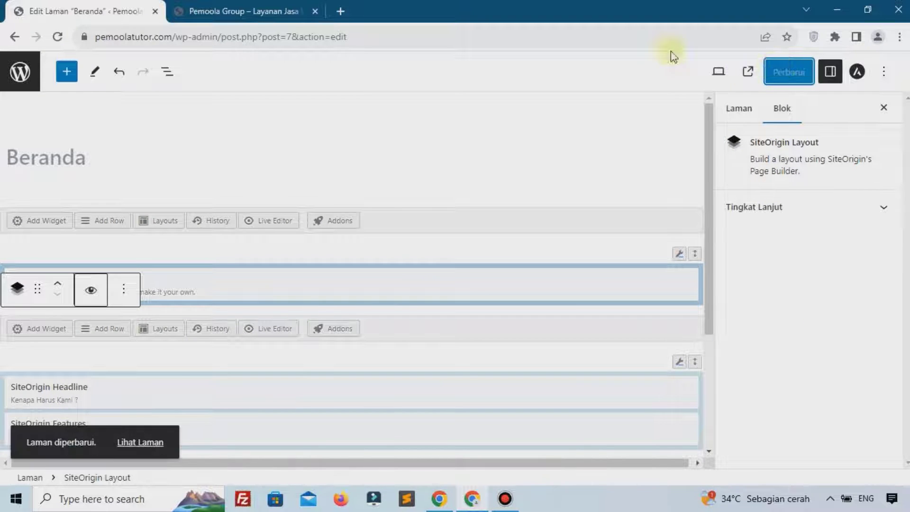
click(256, 11)
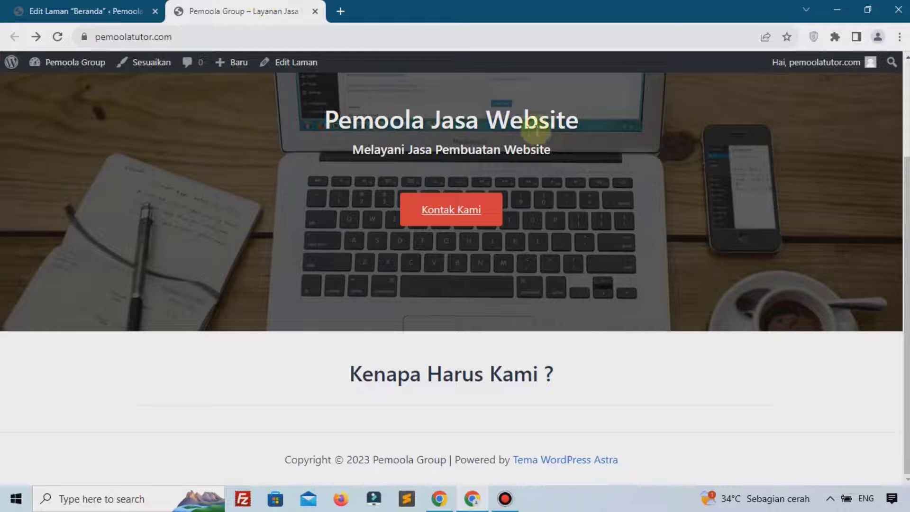
click(62, 37)
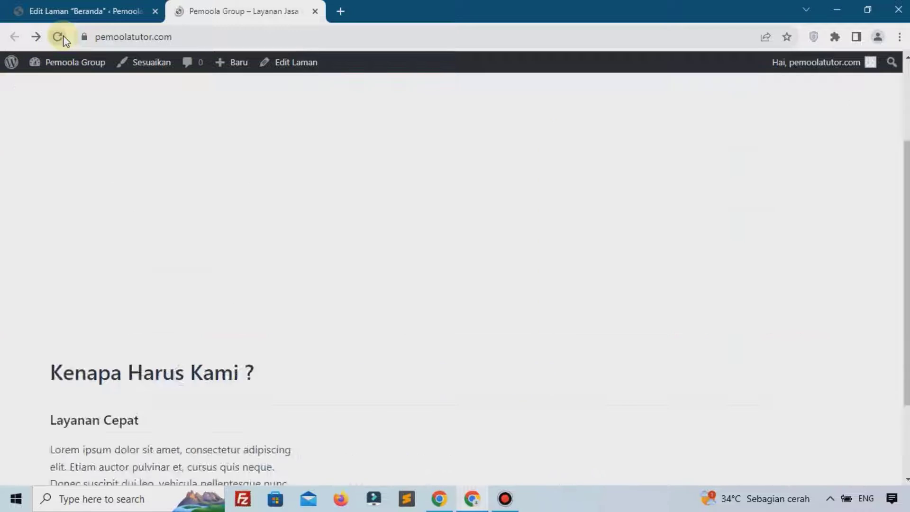
scroll(203, 244, down, 4)
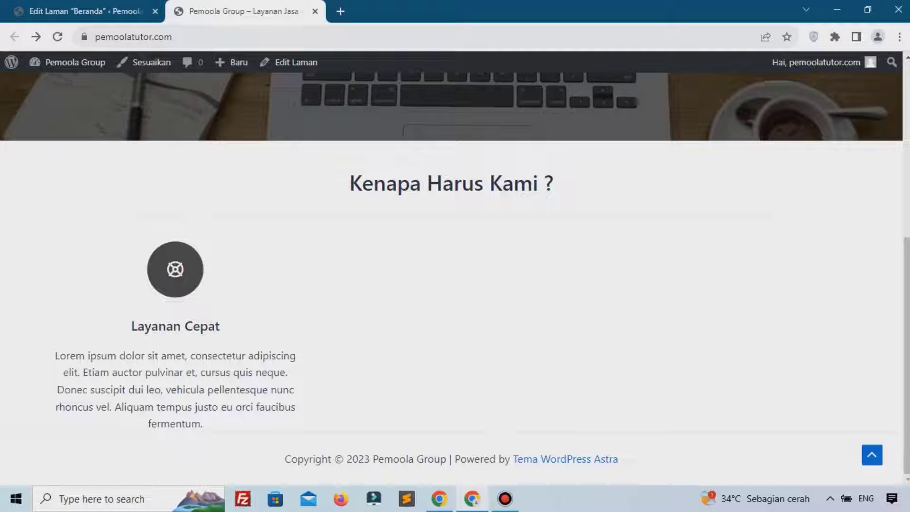
key(alt+Tab)
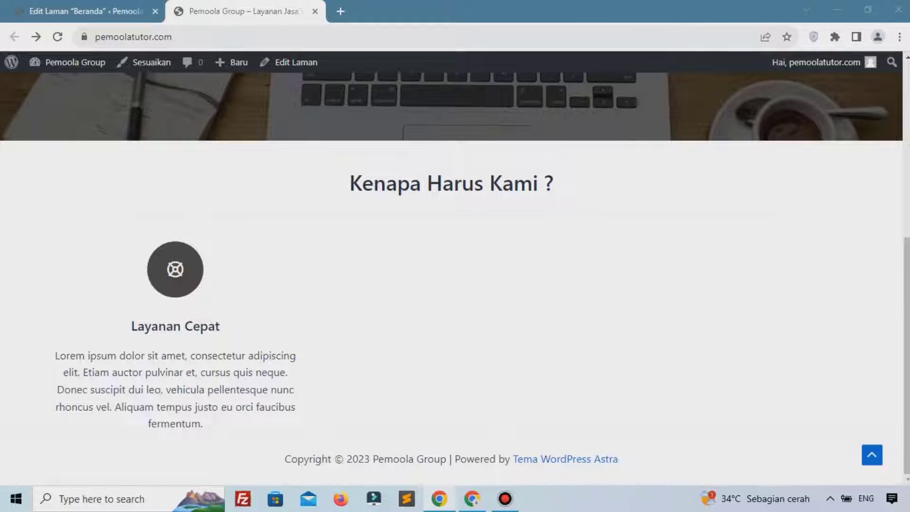
Back in the page editor, reopen the SiteOrigin Features widget and review the Layanan Cepat feature's icon settings.
click(104, 12)
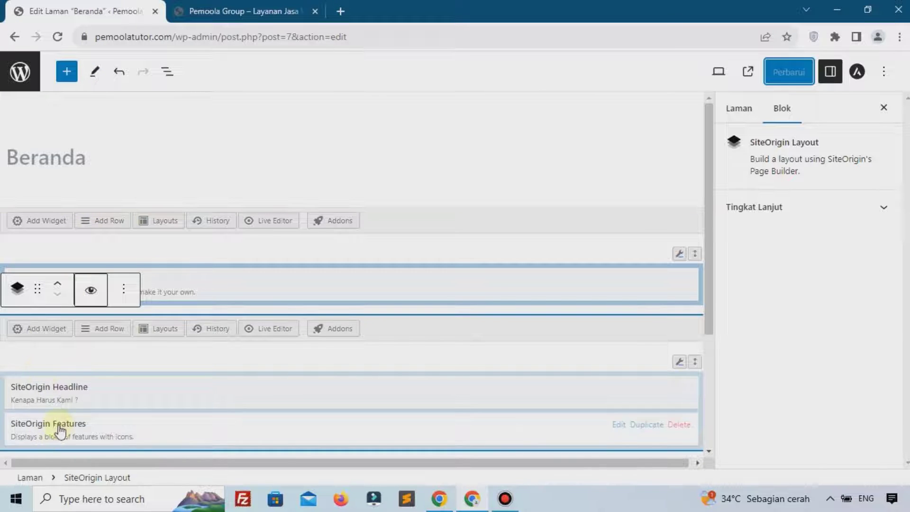
scroll(60, 431, down, 2)
click(37, 356)
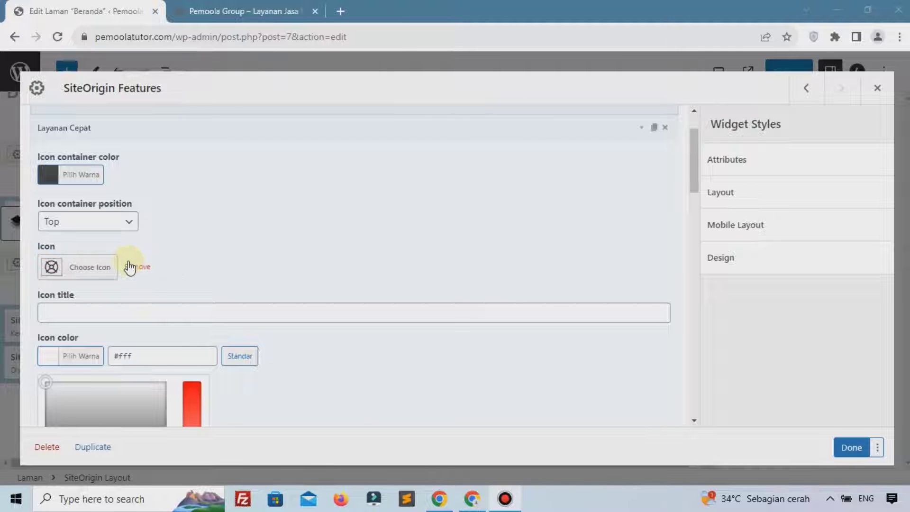
scroll(130, 268, up, 2)
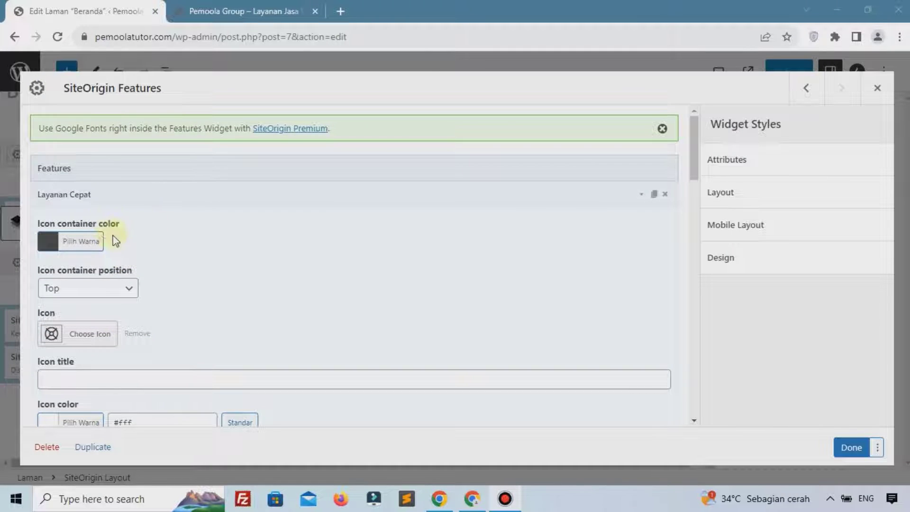
scroll(116, 237, down, 4)
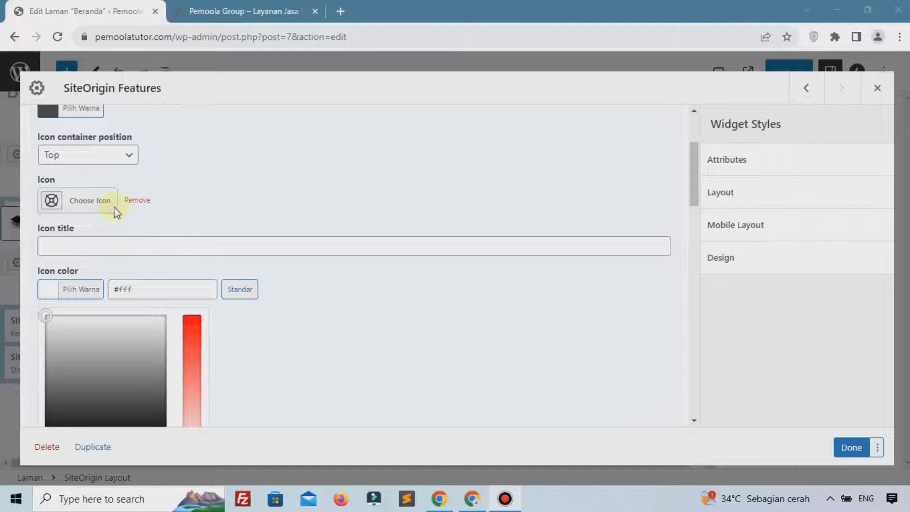
scroll(117, 241, down, 4)
scroll(125, 267, up, 10)
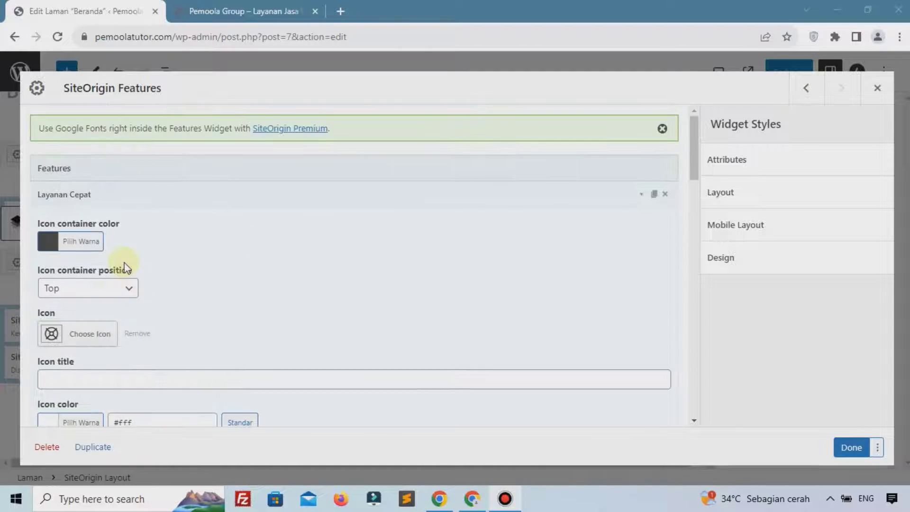
Set the Layanan Cepat feature's icon container color to #1e73be, checking the icon on the live homepage for reference.
click(80, 241)
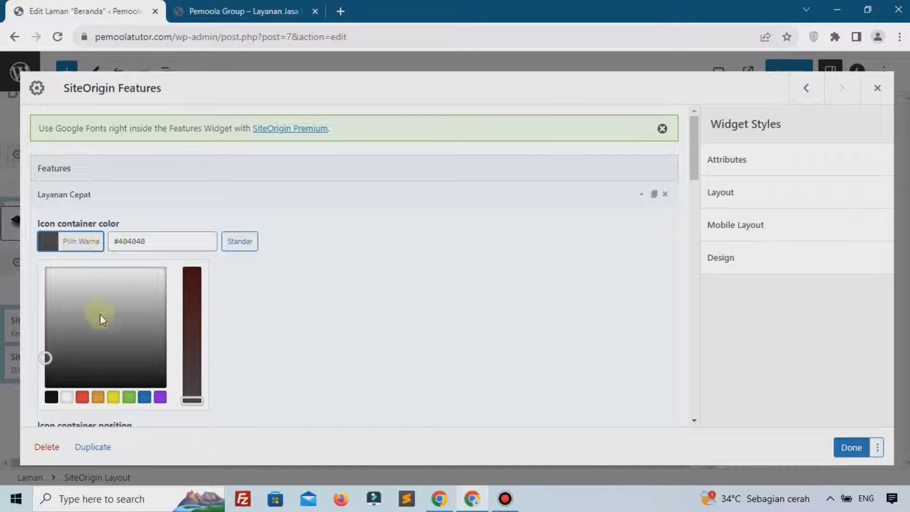
click(239, 11)
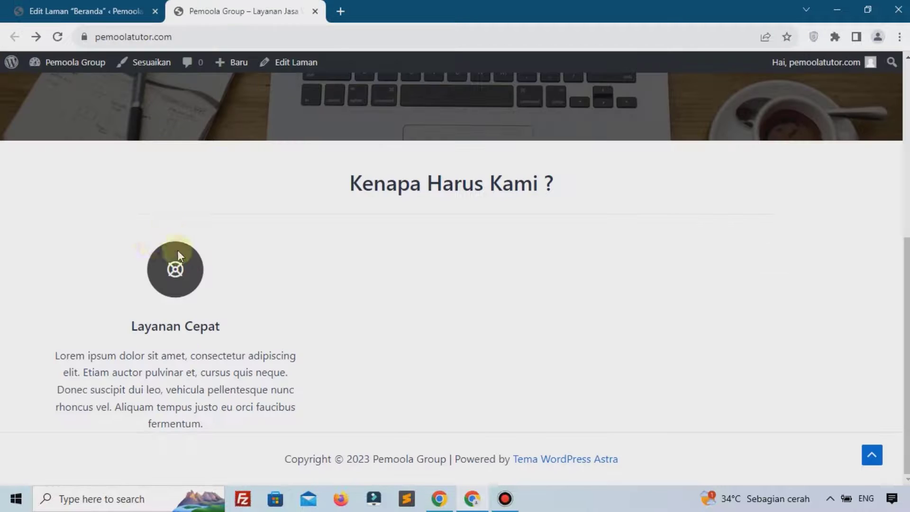
click(86, 11)
double_click(129, 244)
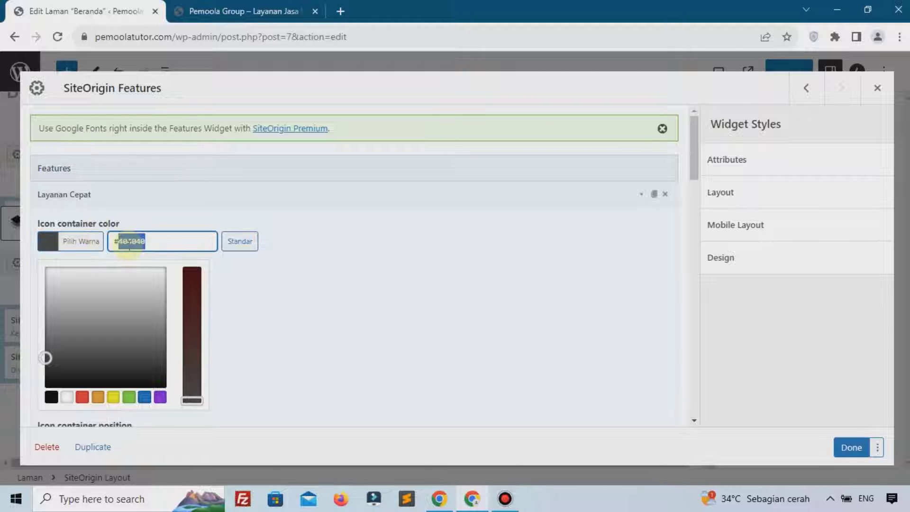
text(#1e73be)
click(321, 285)
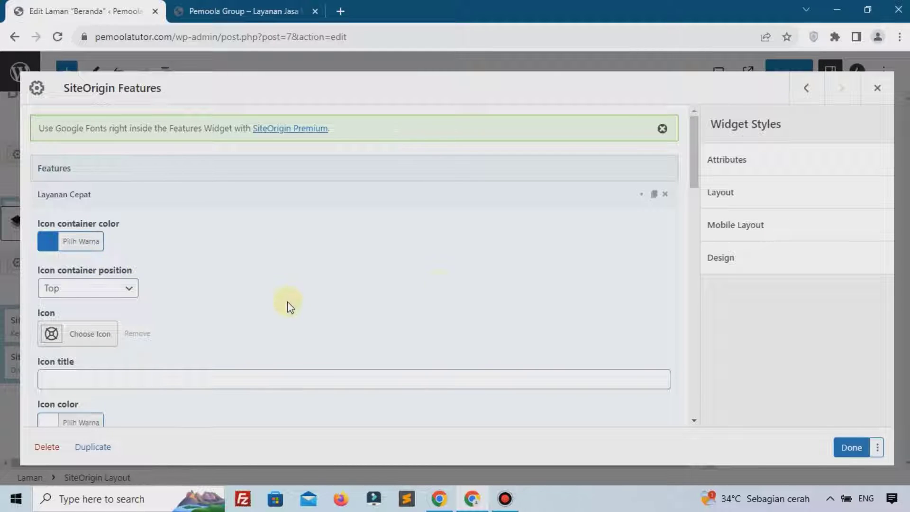
Collapse the Layanan Cepat entry, look at the features section on the live homepage and return to the widget settings.
click(642, 195)
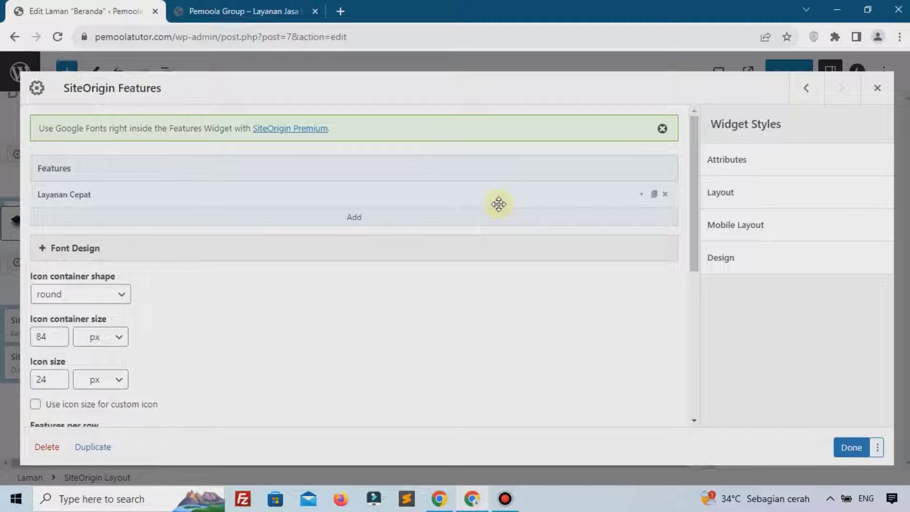
click(235, 11)
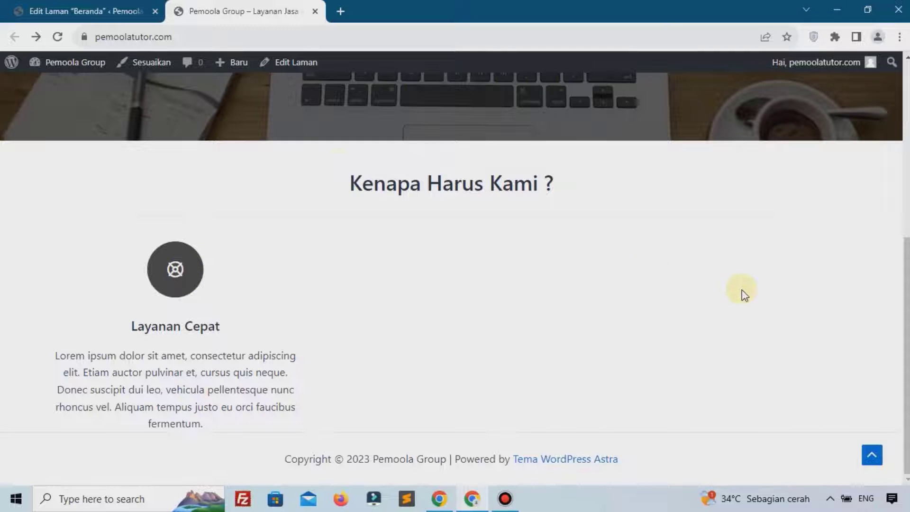
click(85, 11)
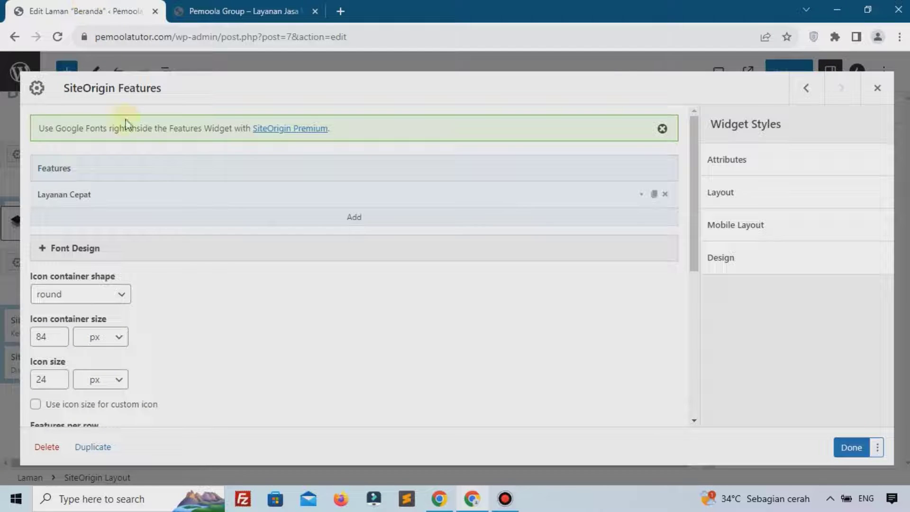
Add a second feature to the SiteOrigin Features widget and set its icon container color to #1e73be.
click(345, 219)
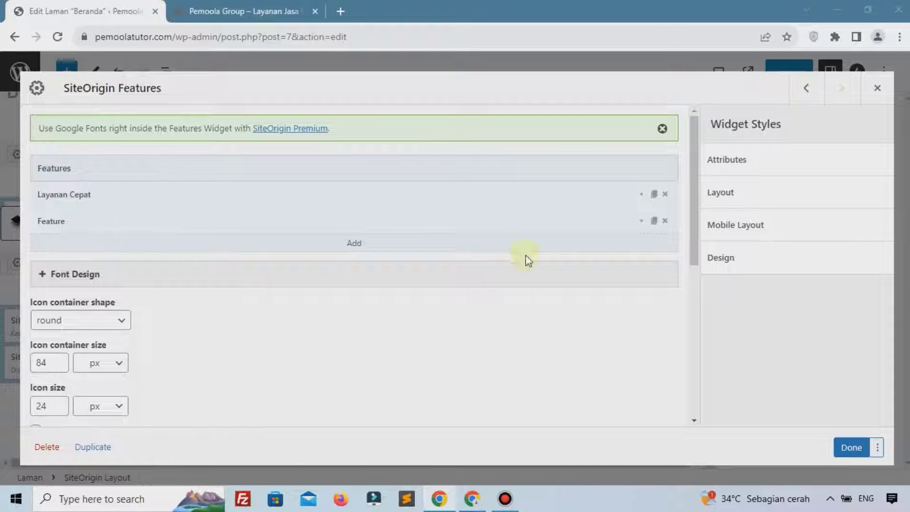
click(641, 222)
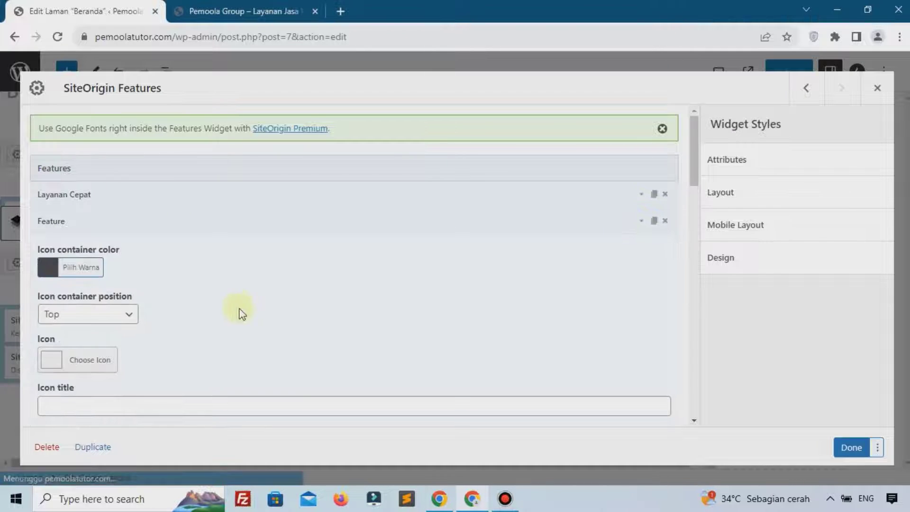
click(84, 273)
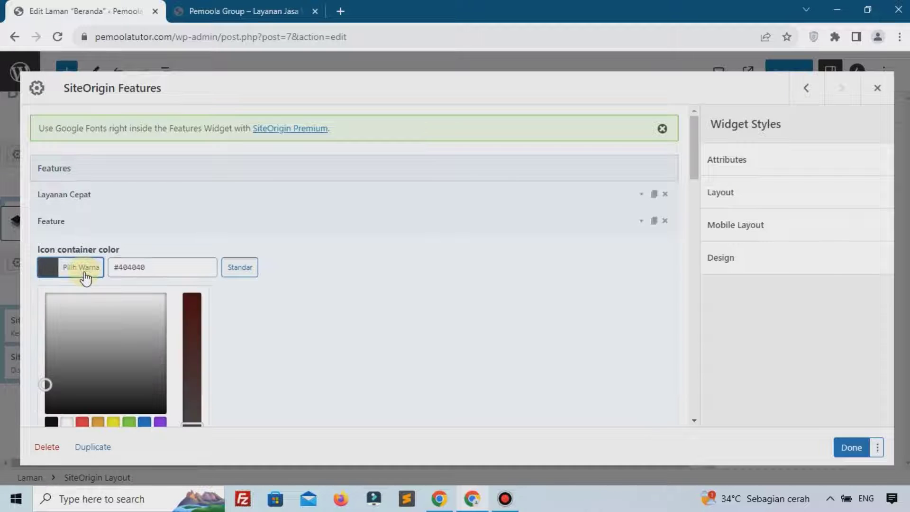
double_click(125, 267)
text(#1e73be)
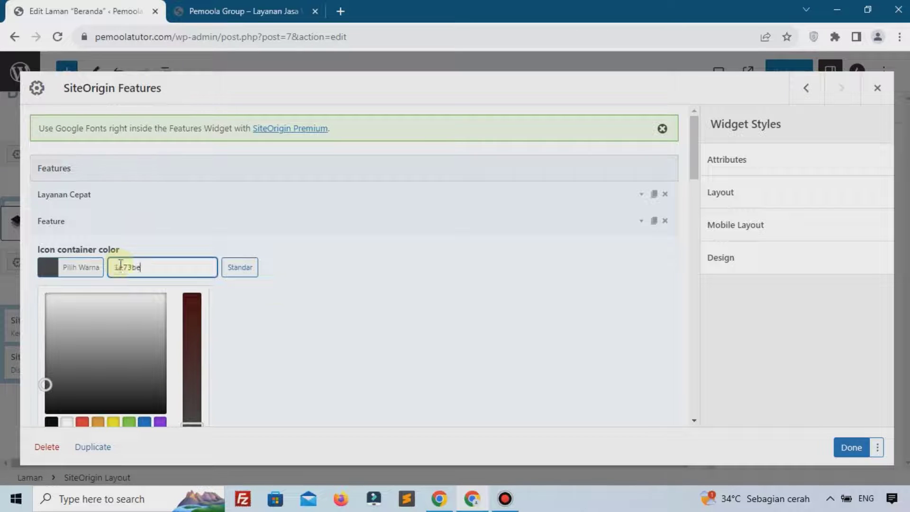
click(398, 301)
Title the second feature "Full Support" and fill its text with a Lorem ipsum paragraph ending in "orci faucibus fermentum.".
scroll(159, 294, down, 2)
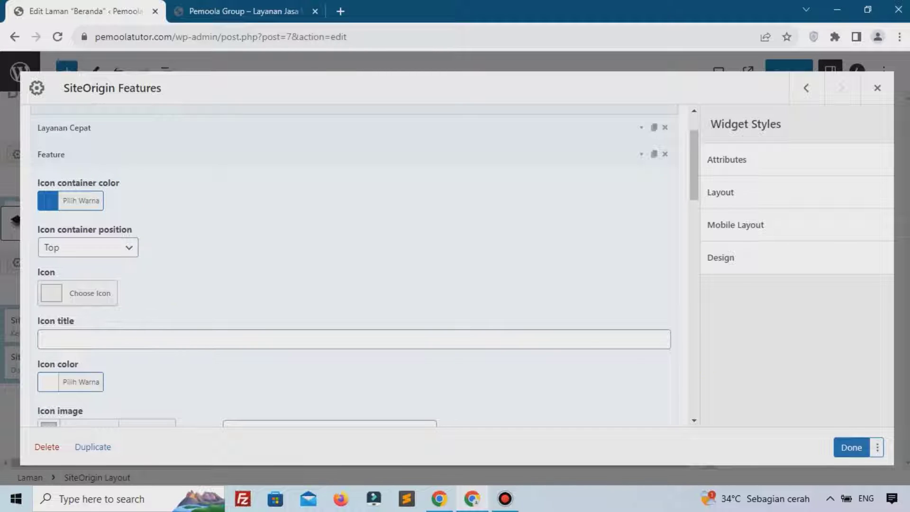
scroll(215, 298, down, 7)
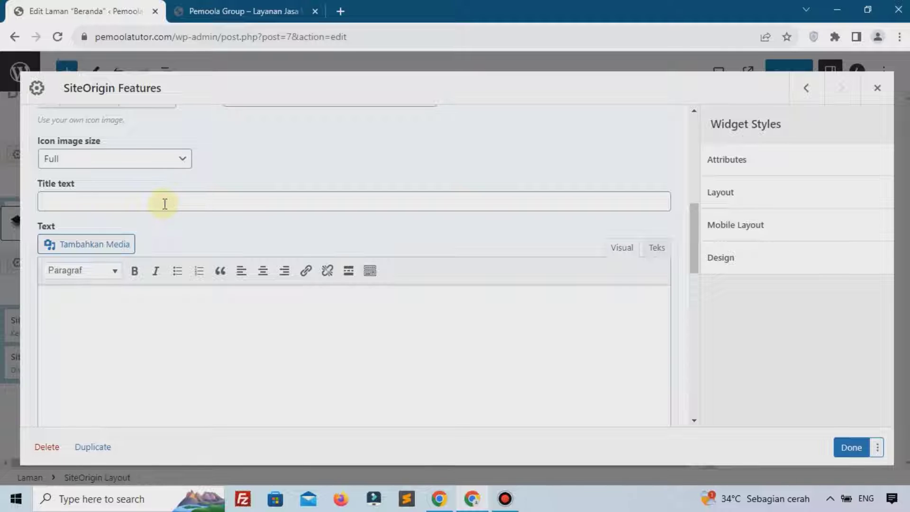
scroll(164, 204, up, 1)
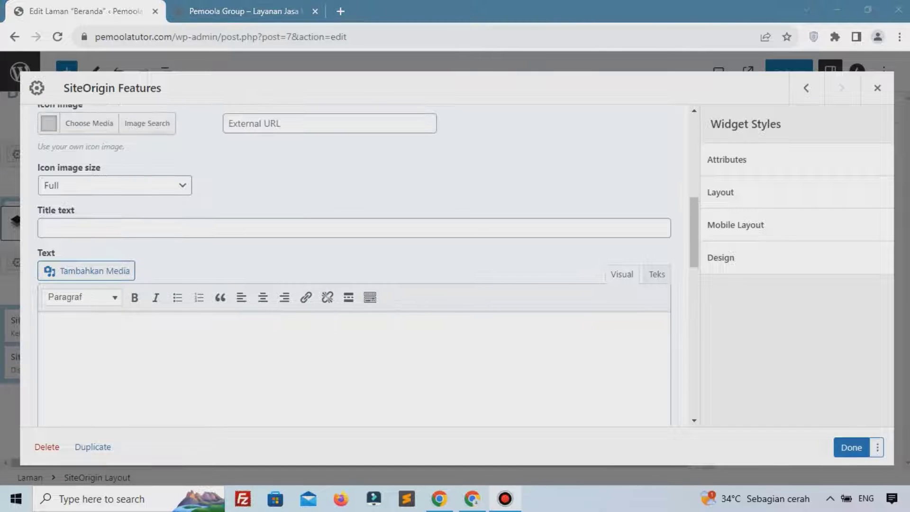
click(384, 230)
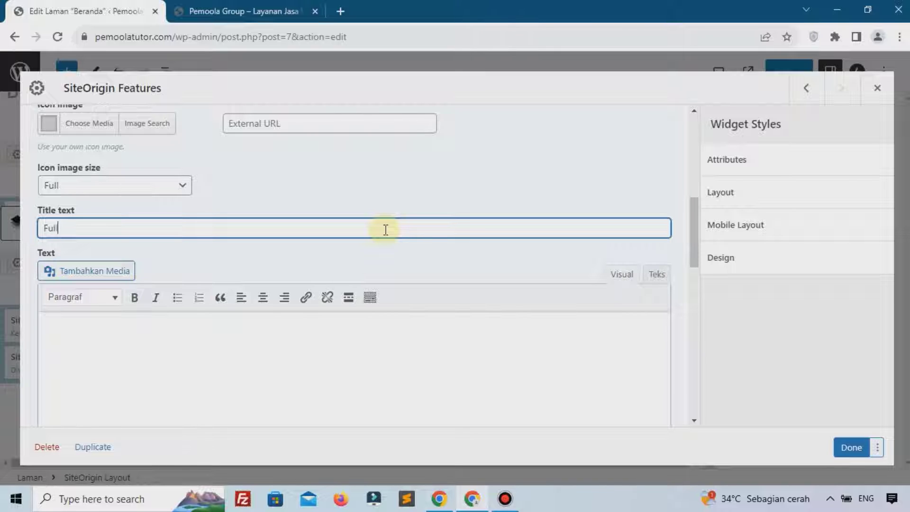
text(Full Support)
click(138, 355)
text(Lorem ipsum dolor sit amet, consectetur adipiscing elit. Etiam auctor pulvinar et, cursus quis neque. Donec suscipit dui leo, vehicula pellentesque nunc rhoncus vel. Aliquam tempus justo eu orci faucibus fermentum.)
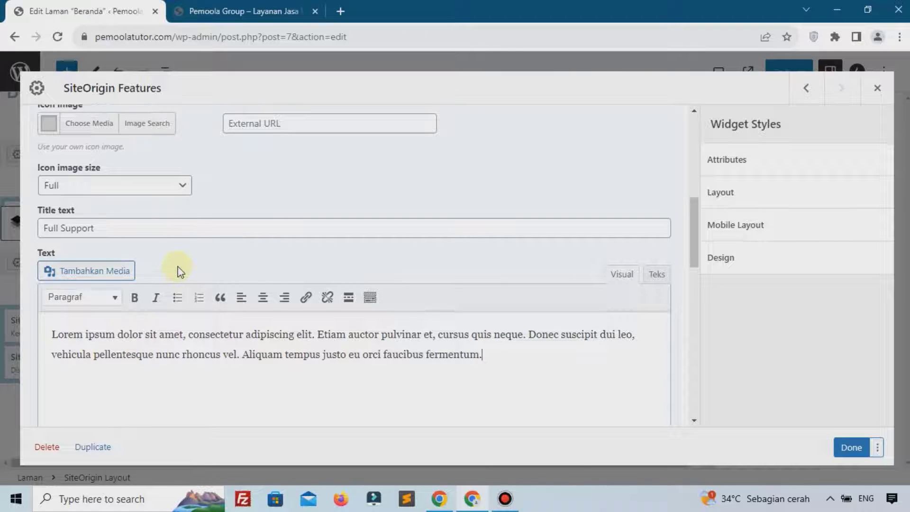
Search the Font Awesome icons for "pay" and "mon", and choose the banknote icon for the Full Support feature.
scroll(181, 271, up, 5)
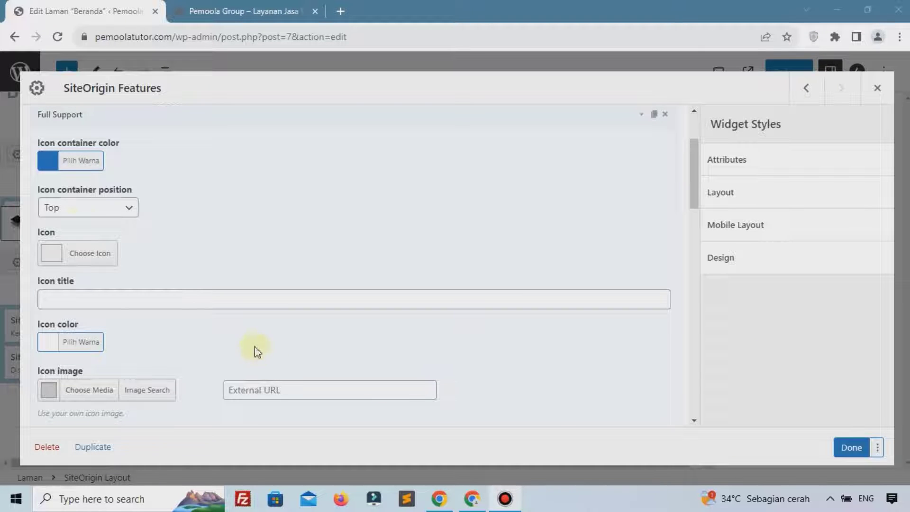
double_click(81, 253)
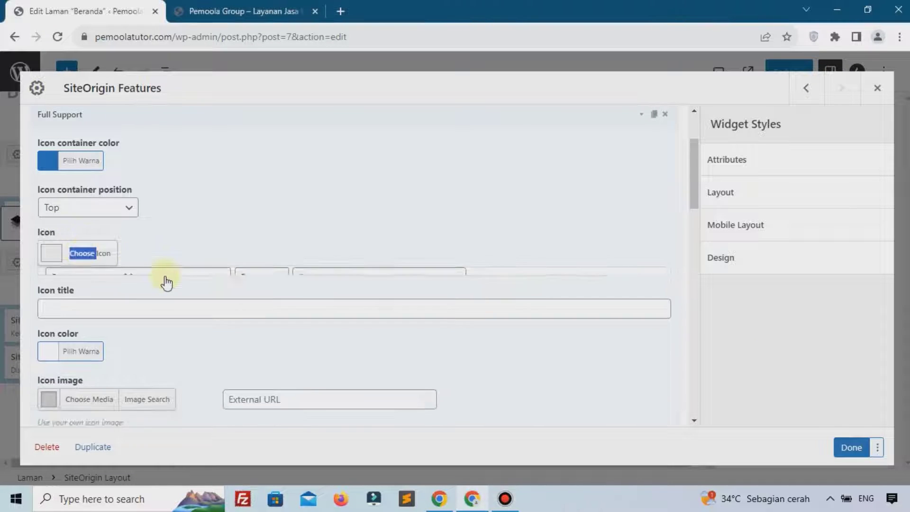
double_click(103, 253)
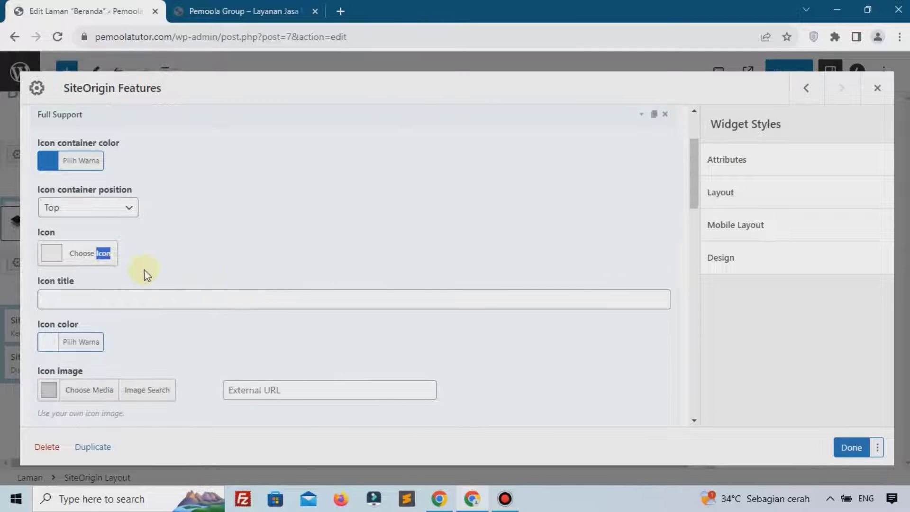
click(98, 255)
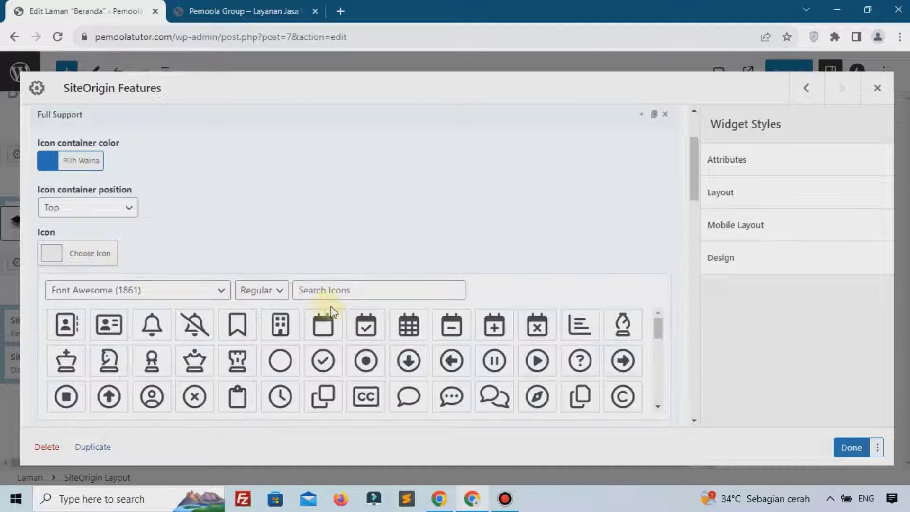
click(345, 294)
text(pay)
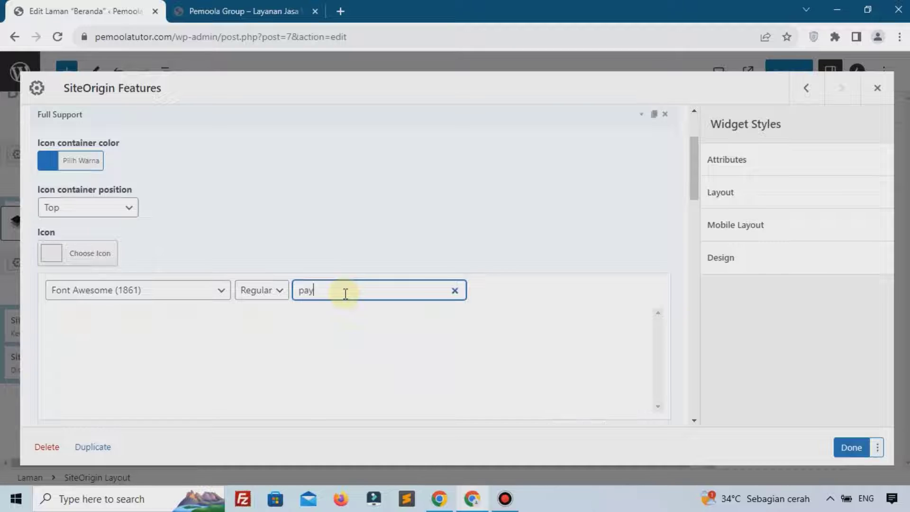
key(BackSpace)
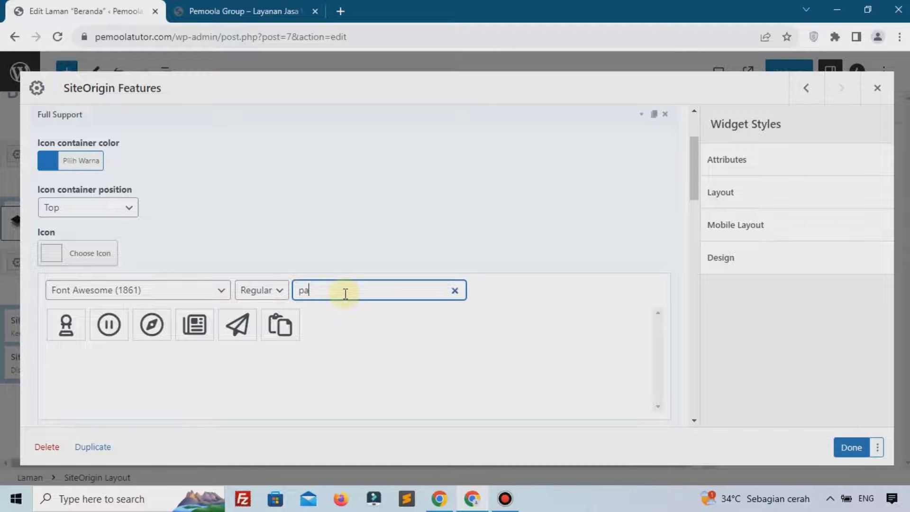
key(BackSpace)
key(BackSpace)
text(mon)
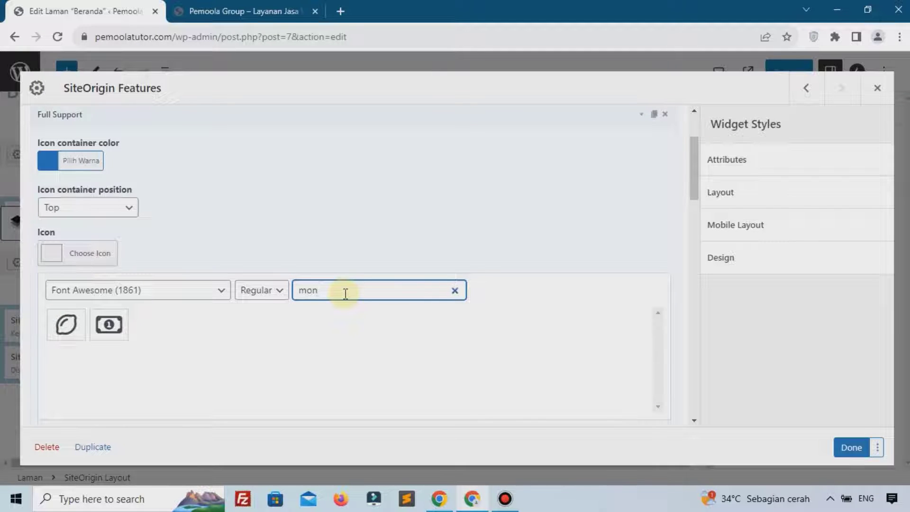
click(108, 325)
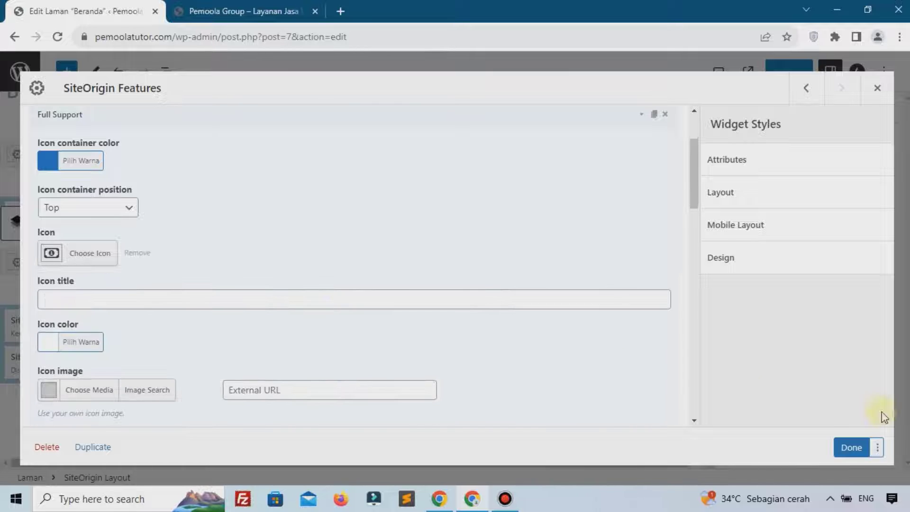
Keep the Features widget settings, update the Beranda page and check the features section on the live homepage.
click(851, 448)
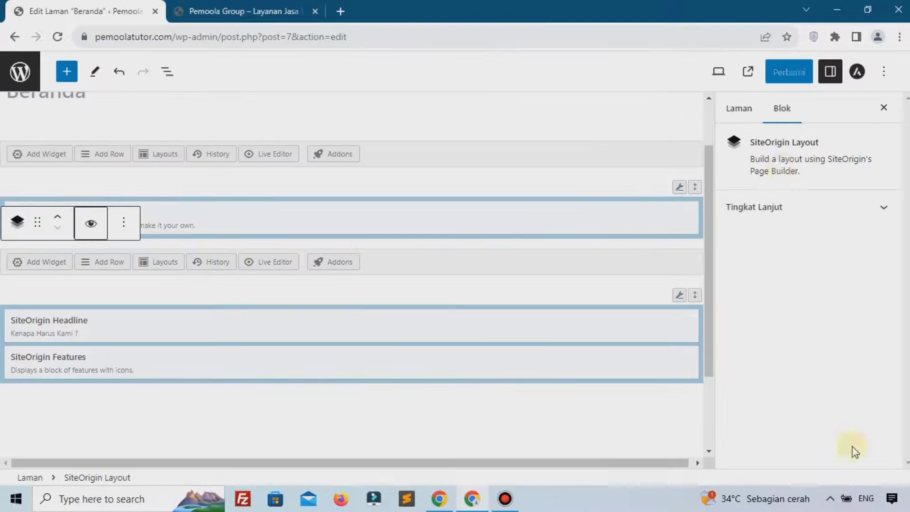
click(784, 71)
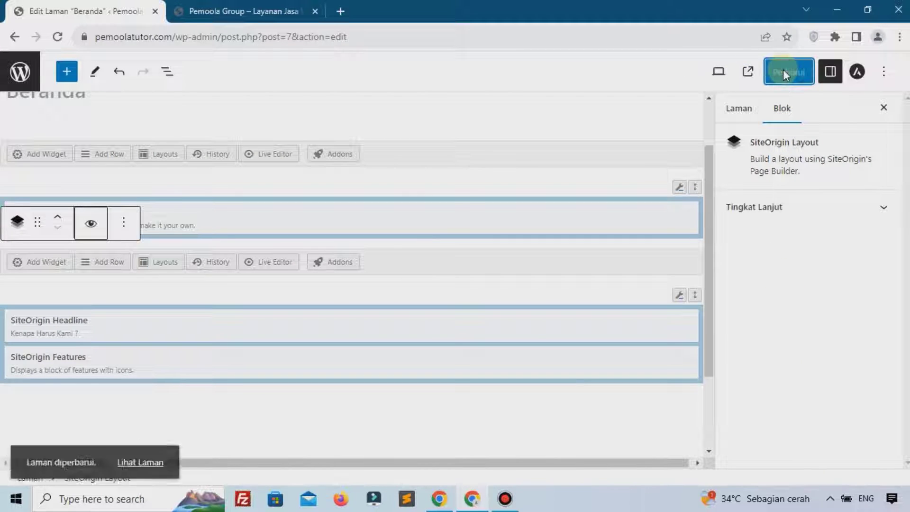
click(241, 11)
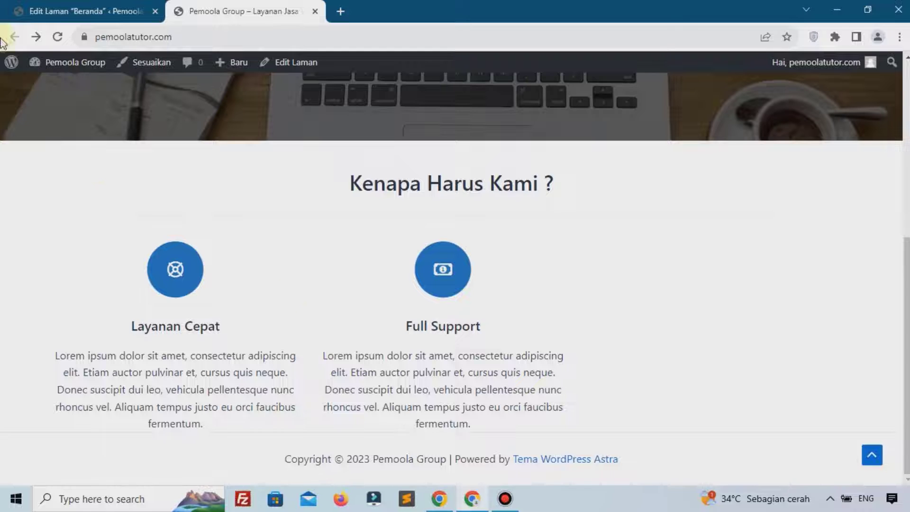
click(28, 11)
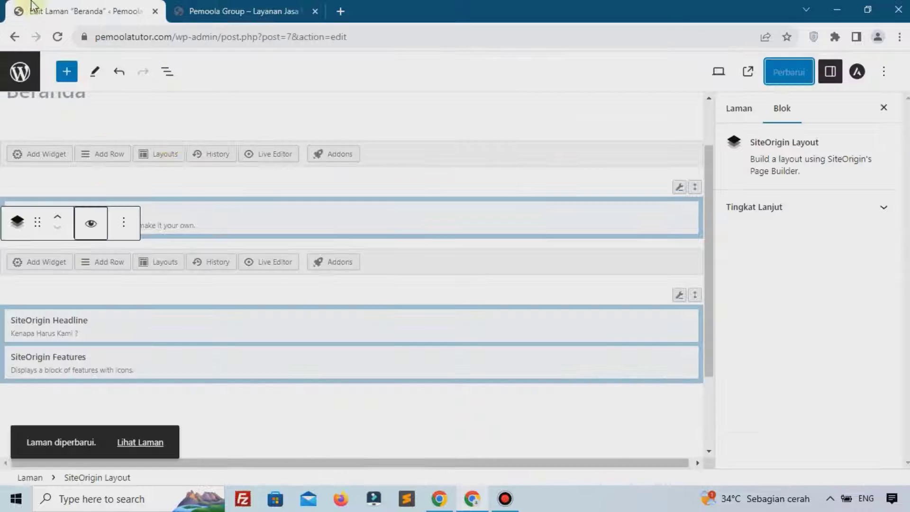
Reopen the SiteOrigin Features widget, copy the Full Support feature's icon container color code and collapse that entry.
click(52, 359)
scroll(166, 285, up, 3)
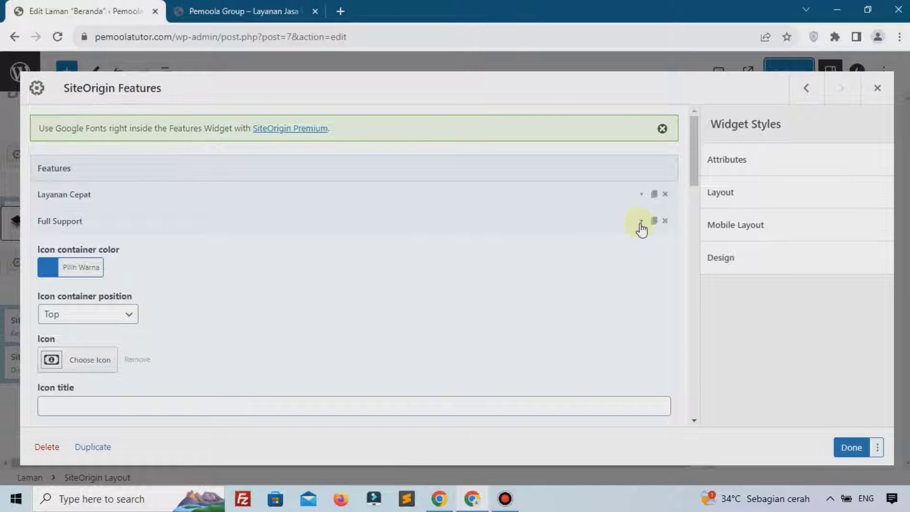
click(60, 267)
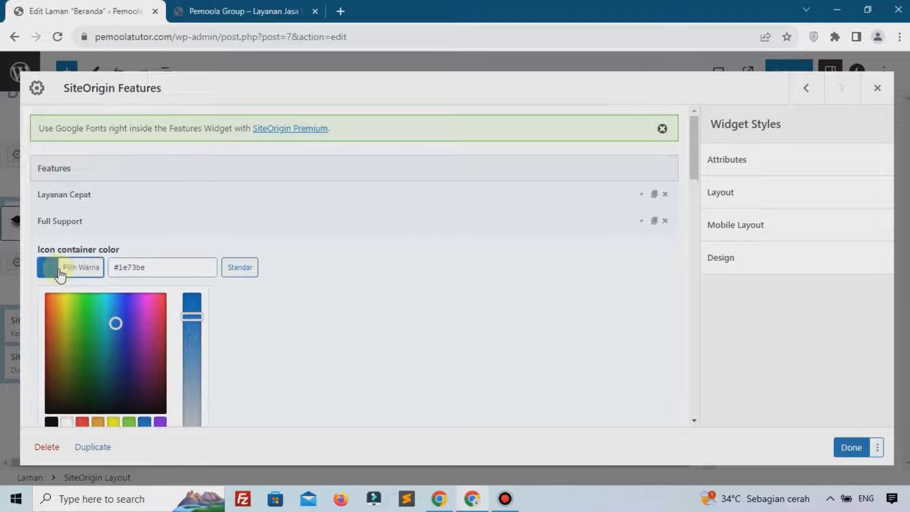
triple_click(119, 268)
key(ctrl+c)
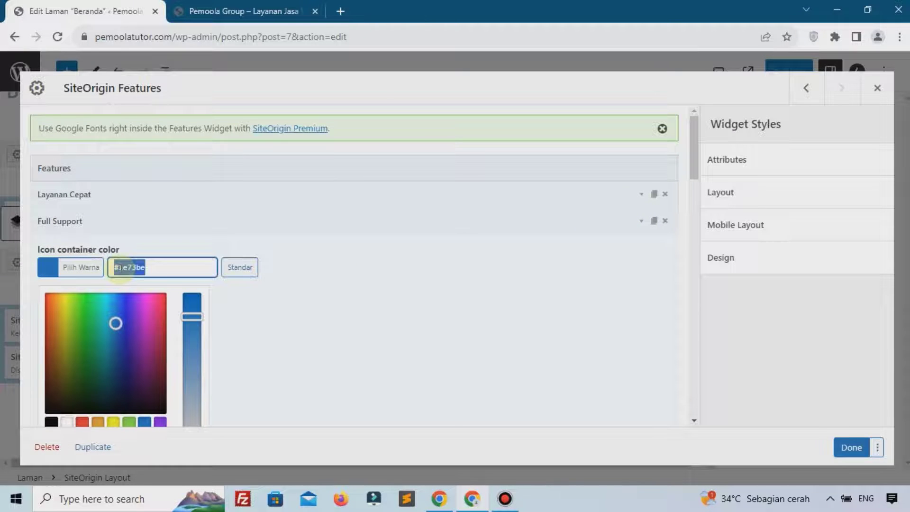
click(643, 232)
Add a third feature to the widget and set its icon container color to the copied #1e73be.
click(349, 244)
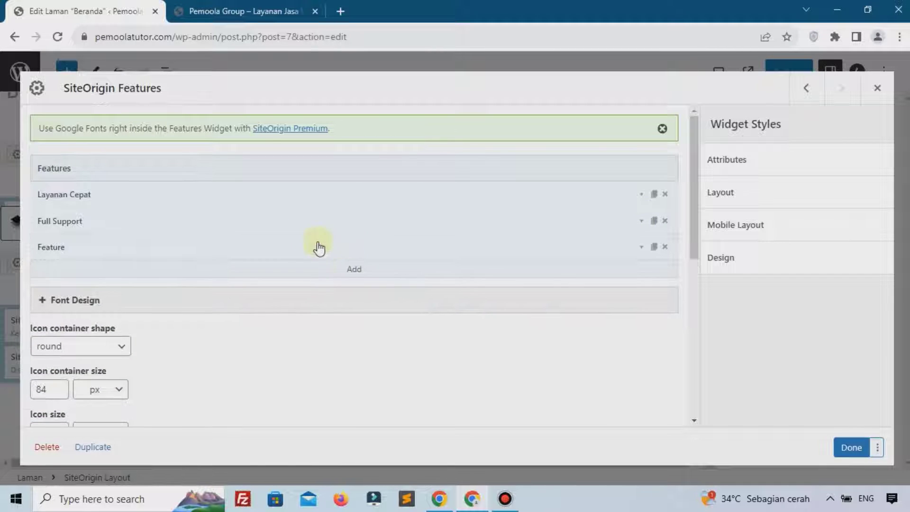
click(640, 247)
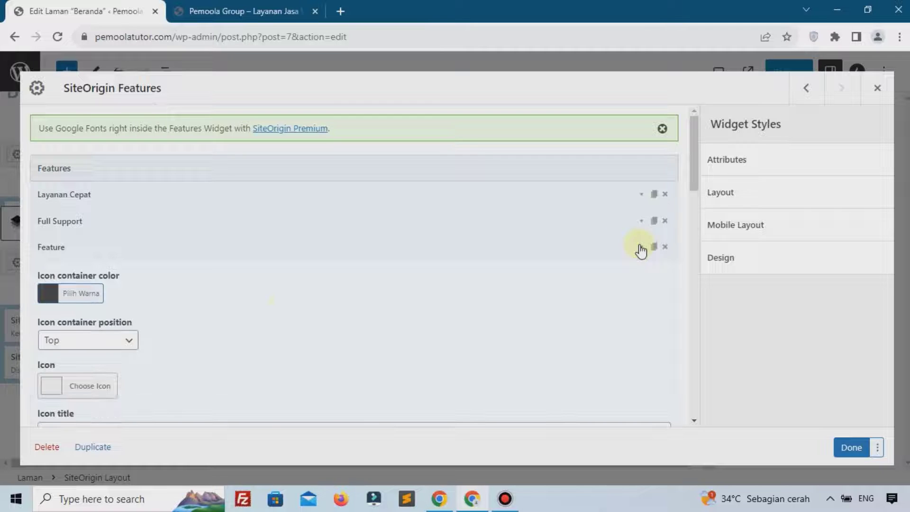
click(98, 298)
double_click(127, 293)
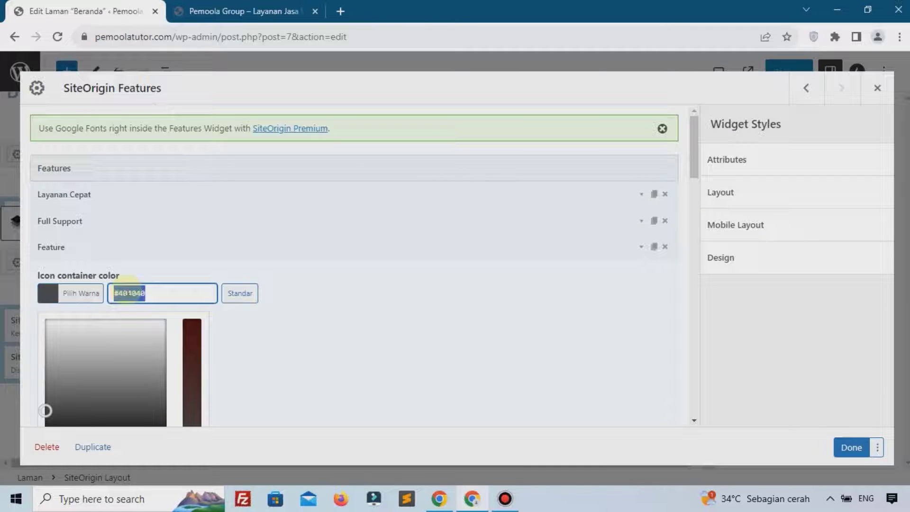
key(ctrl+v)
click(380, 331)
Search the icons for "mon" and choose the banknote icon for the third feature, checking the live homepage for reference.
scroll(381, 332, down, 3)
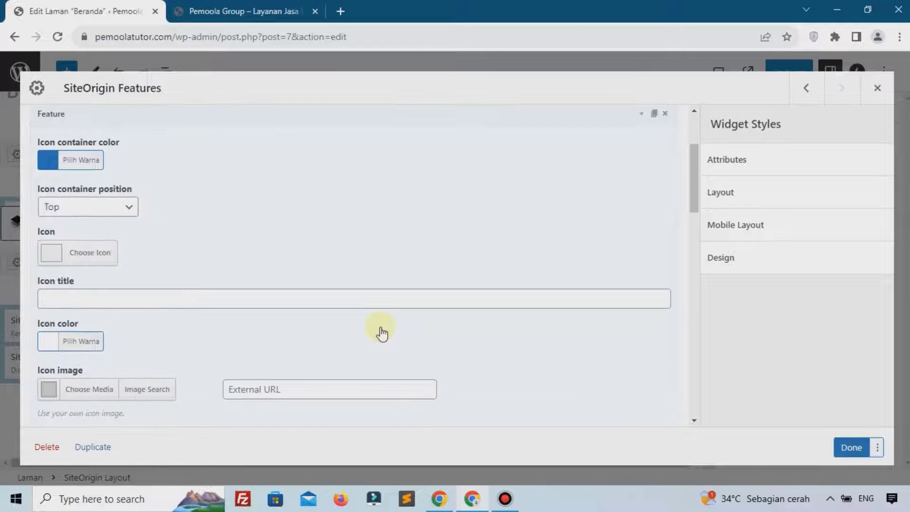
click(97, 253)
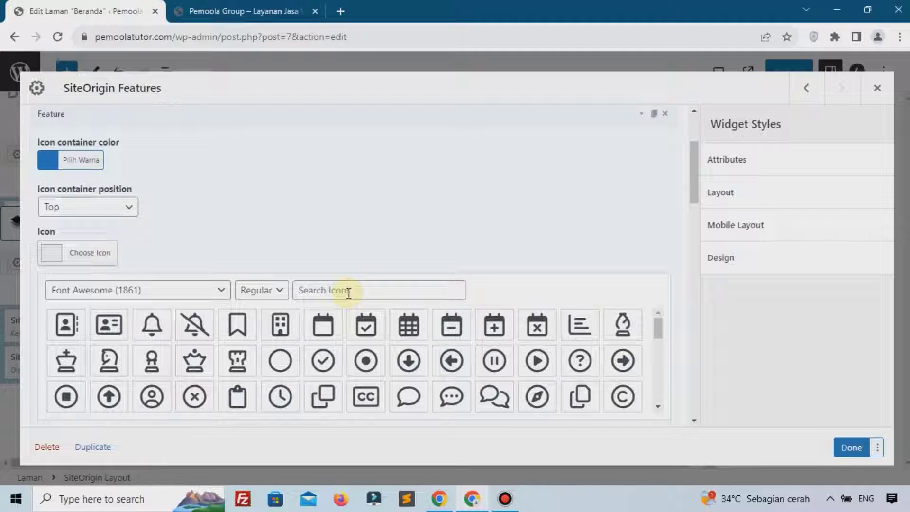
click(234, 9)
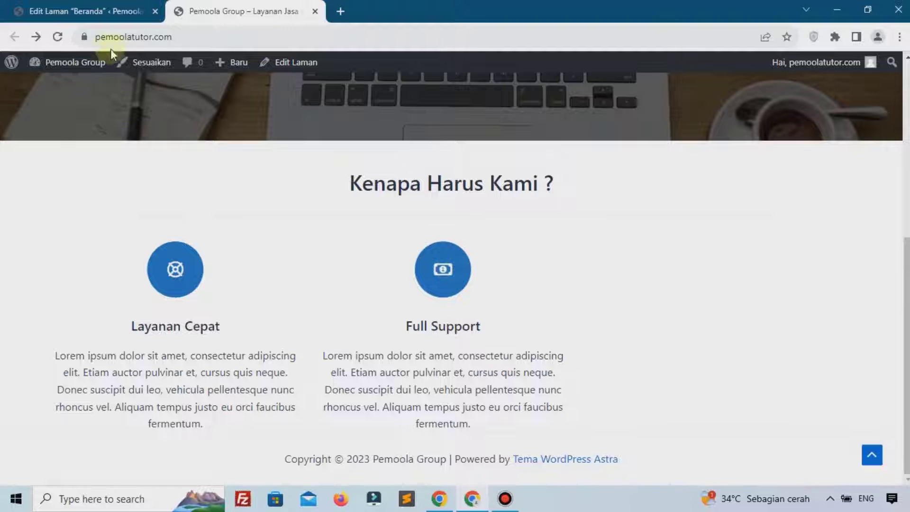
click(98, 12)
click(345, 291)
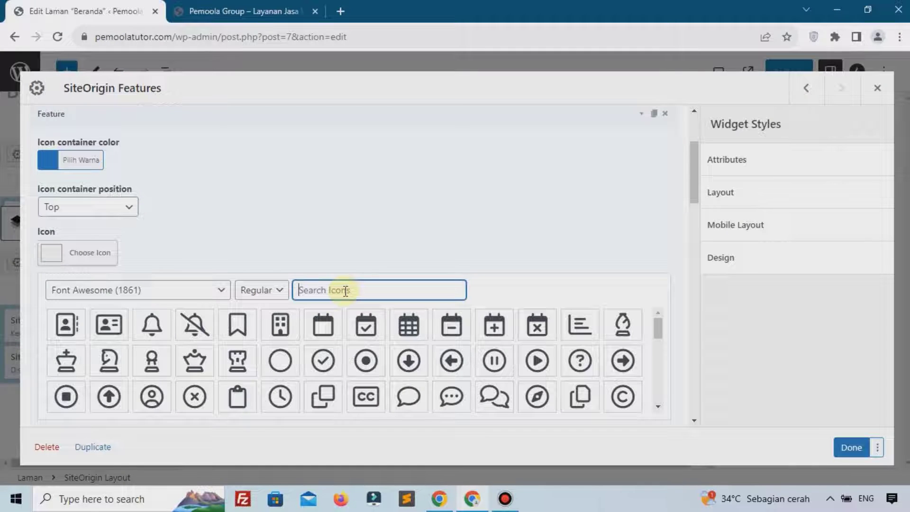
text(mon)
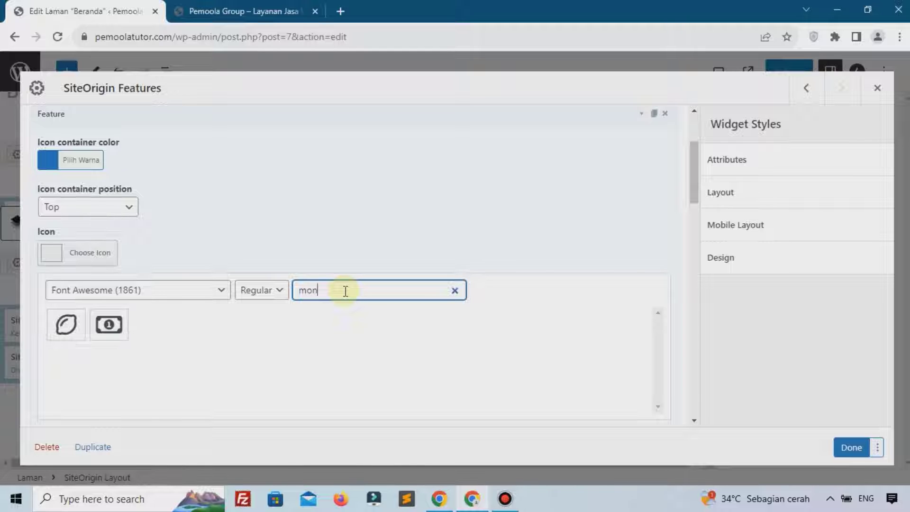
click(109, 325)
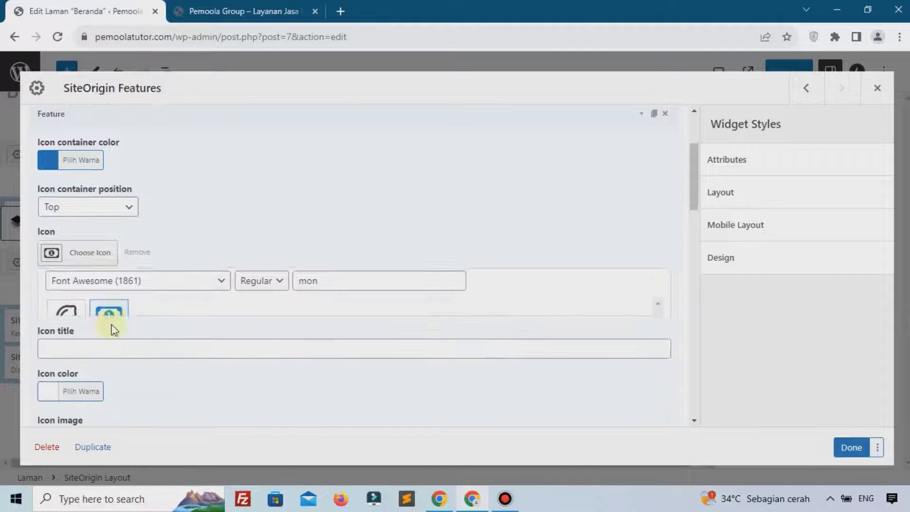
Title the third feature "Harga Terjangkau" and fill its text with the "Lorem ipsum dolor sit amet" placeholder paragraph.
scroll(168, 311, down, 3)
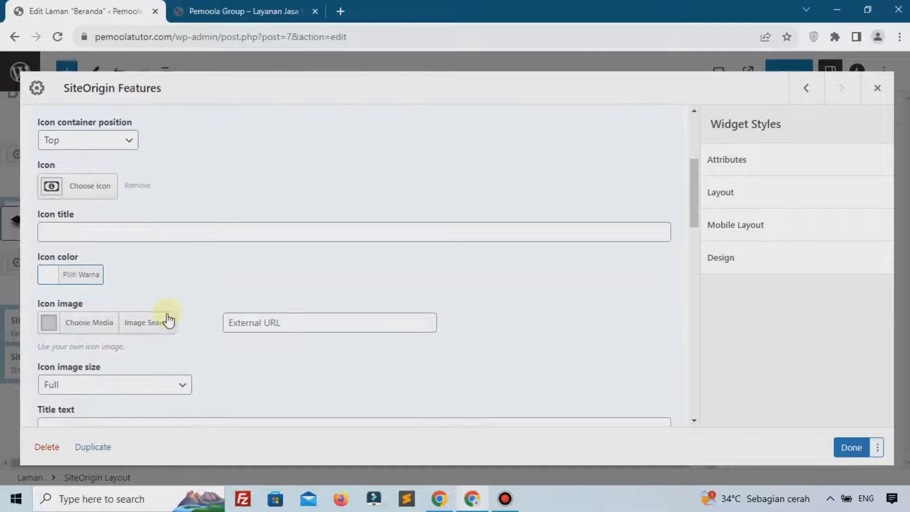
scroll(176, 312, down, 2)
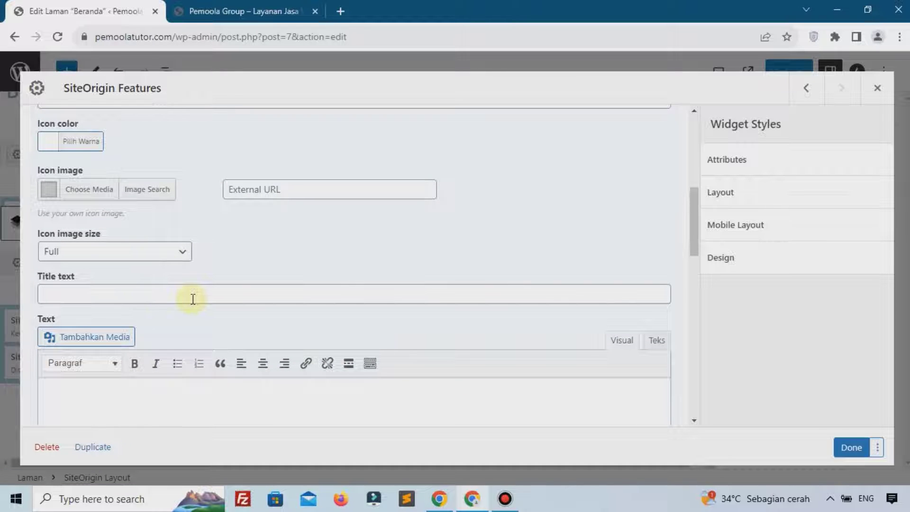
click(193, 299)
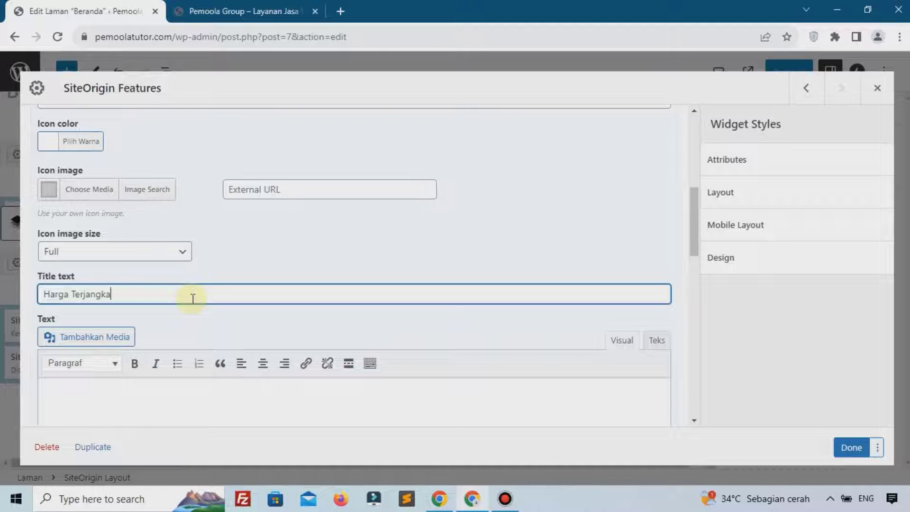
scroll(193, 298, down, 4)
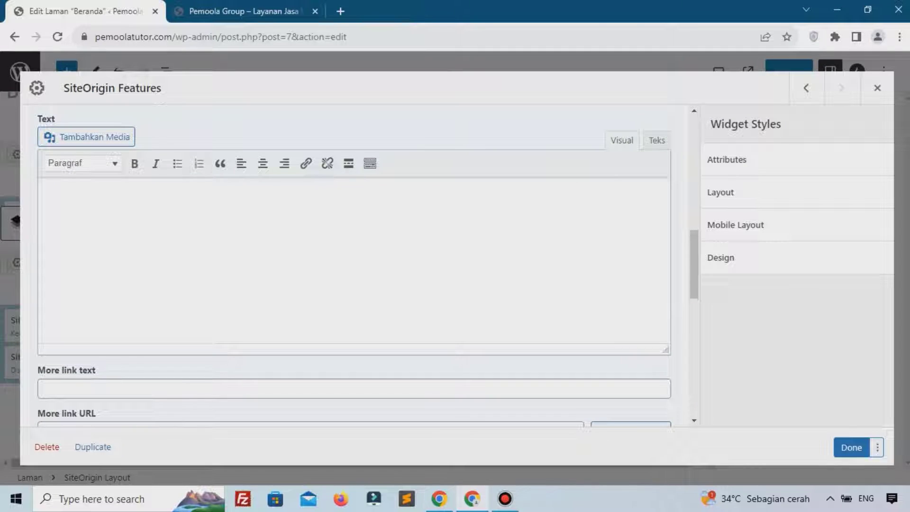
click(356, 267)
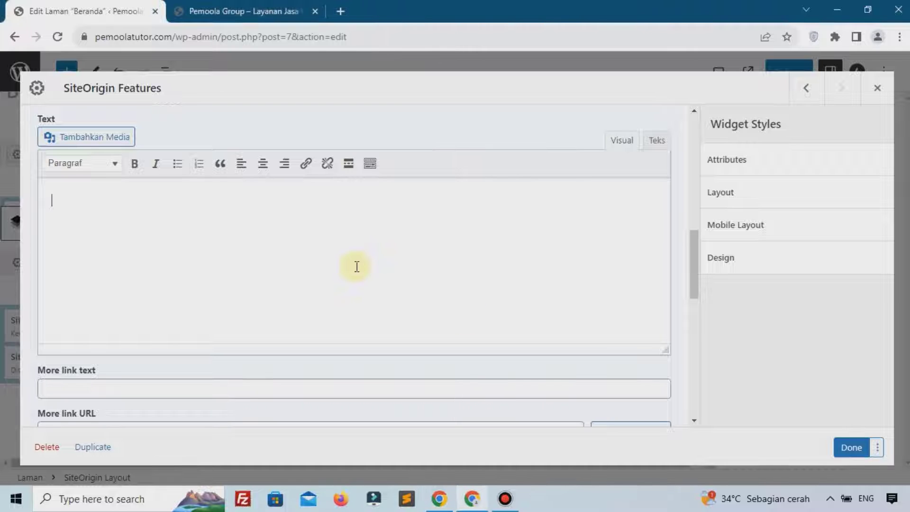
text(Lorem ipsum dolor sit amet, consectetur adipiscing elit. Etiam auctor pulvinar et, cursus quis neque. Donec suscipit dui leo, vehicula pellentesque nunc rhoncus vel. Aliquam tempus justo eu orci faucibus fermentum.)
scroll(357, 267, up, 10)
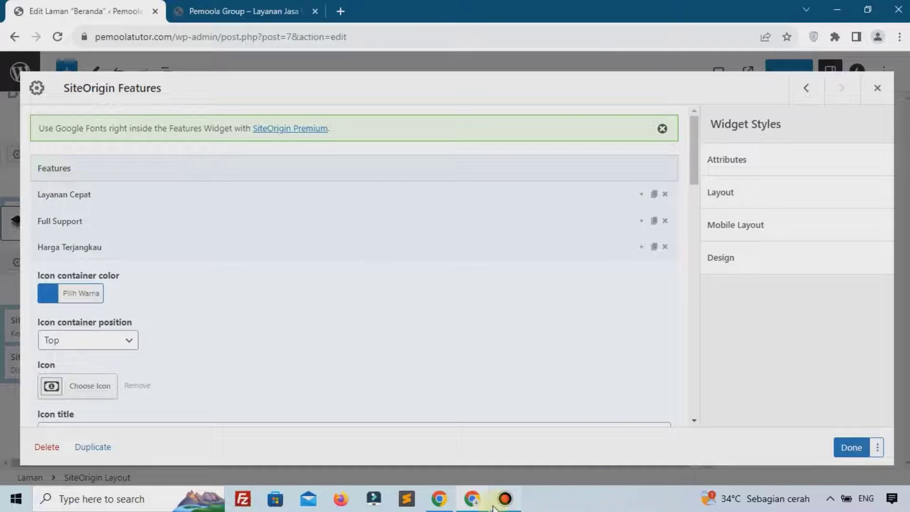
click(504, 499)
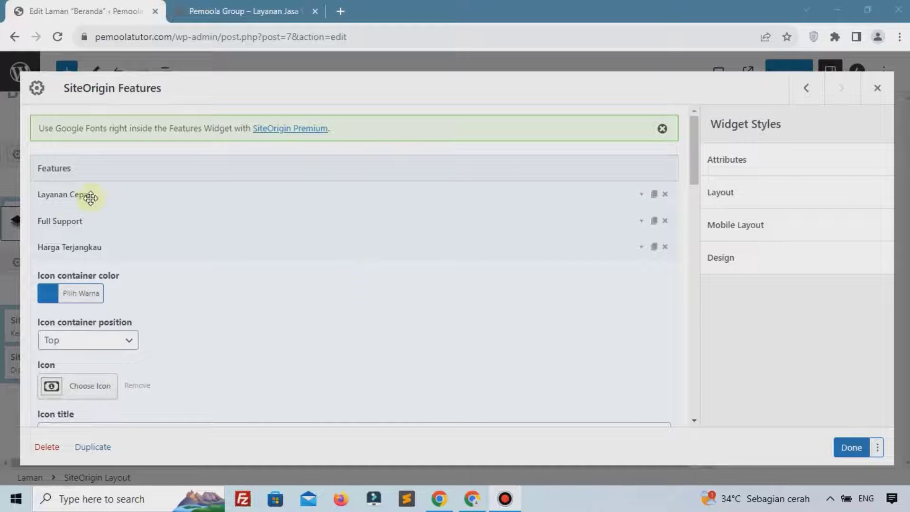
Expand the Full Support feature and replace its icon with the double speech bubble icon from Font Awesome.
click(639, 223)
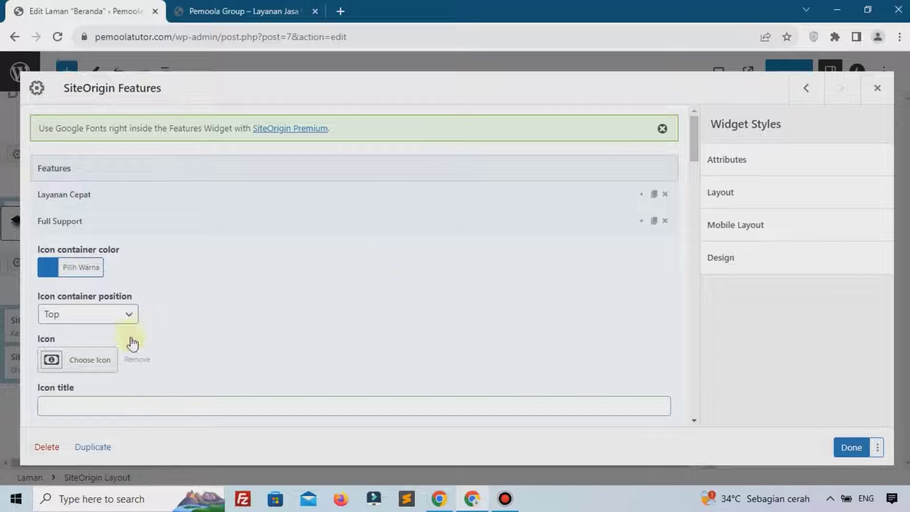
click(90, 363)
scroll(341, 360, down, 1)
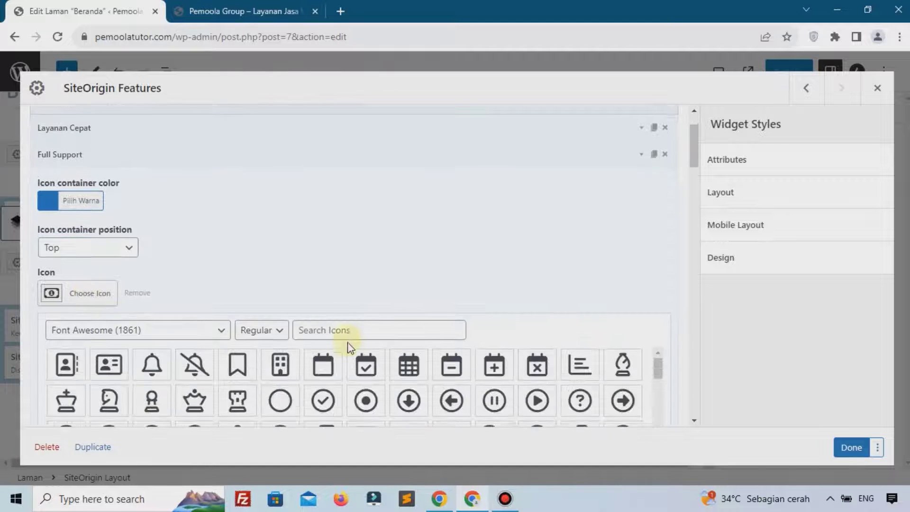
click(352, 327)
text(cha)
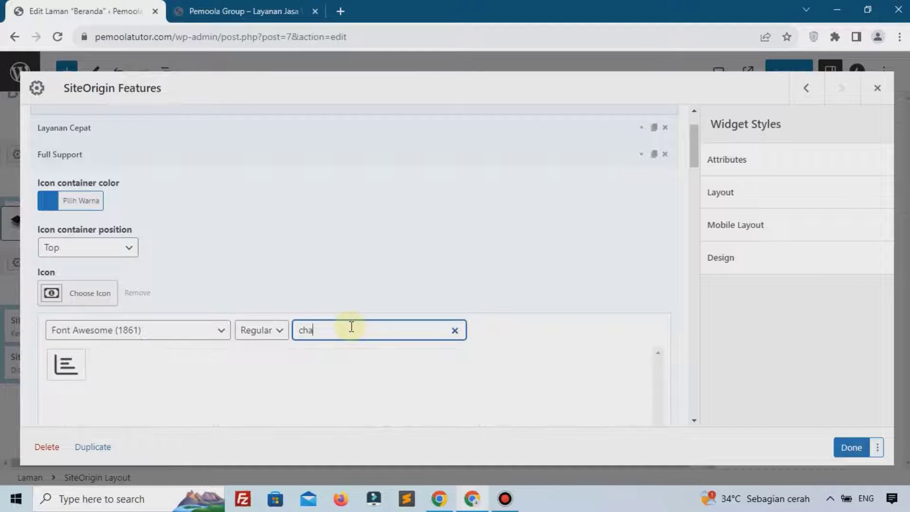
key(BackSpace)
key(BackSpace)
key(BackSpace)
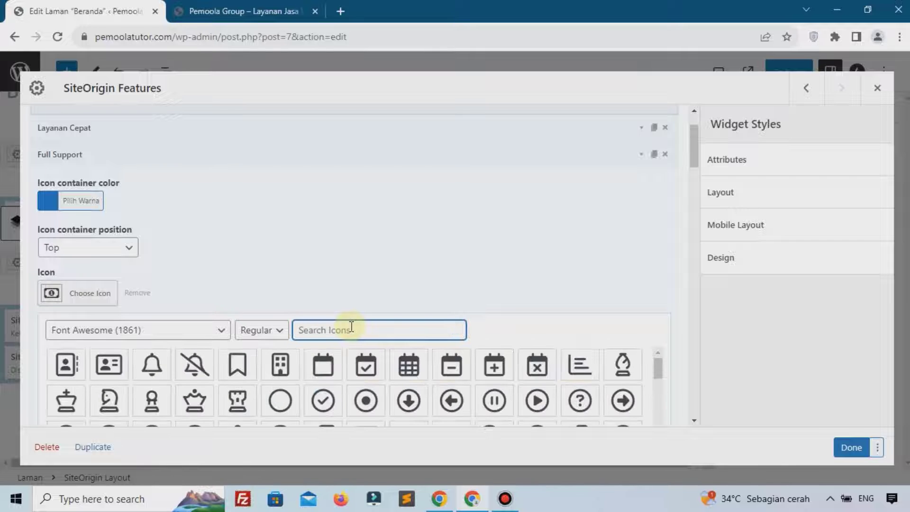
scroll(365, 284, down, 3)
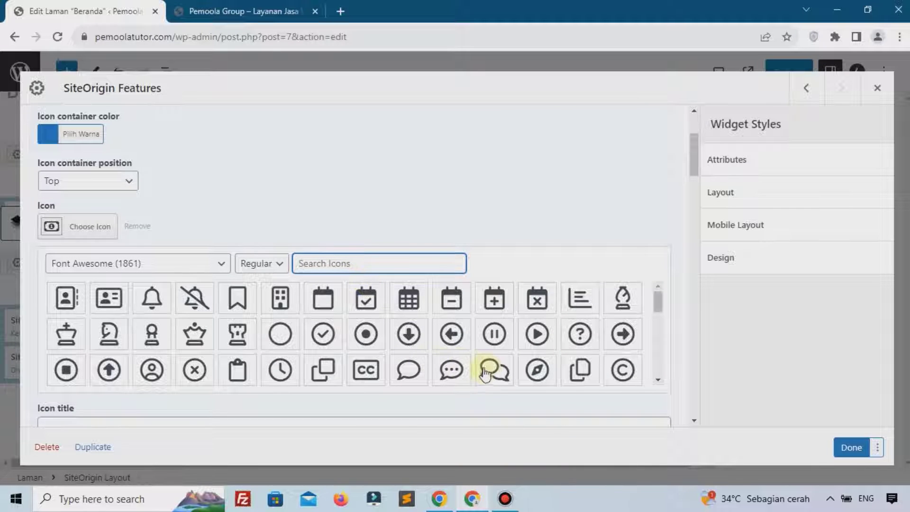
click(489, 373)
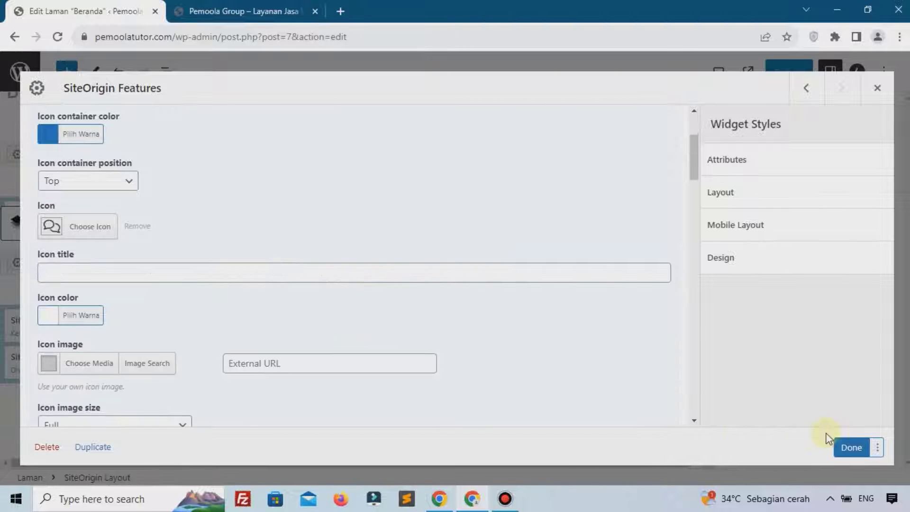
Keep the Features widget settings, update the Beranda page and reload the live homepage to check the three features.
click(851, 447)
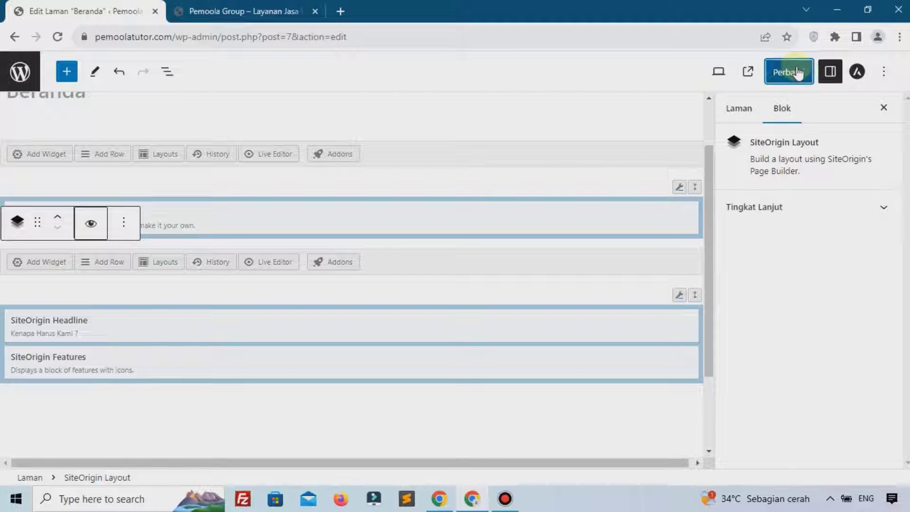
click(798, 71)
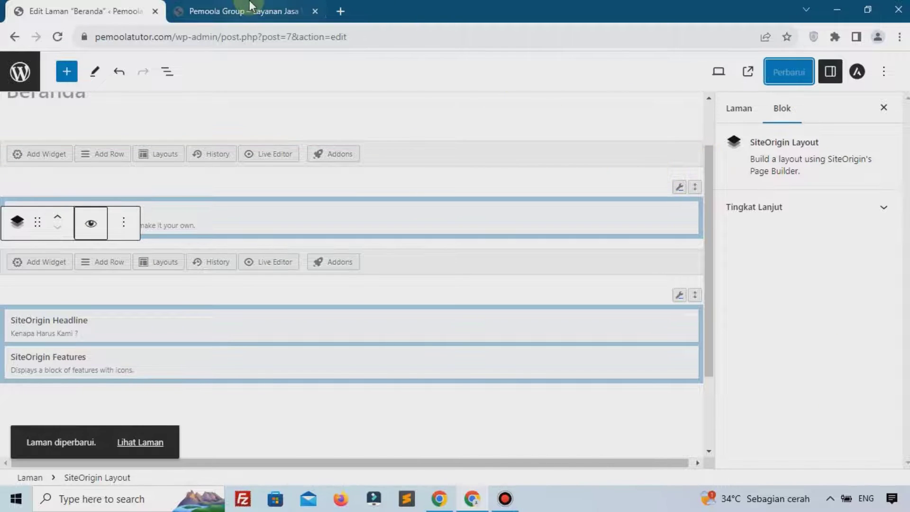
click(241, 11)
click(57, 40)
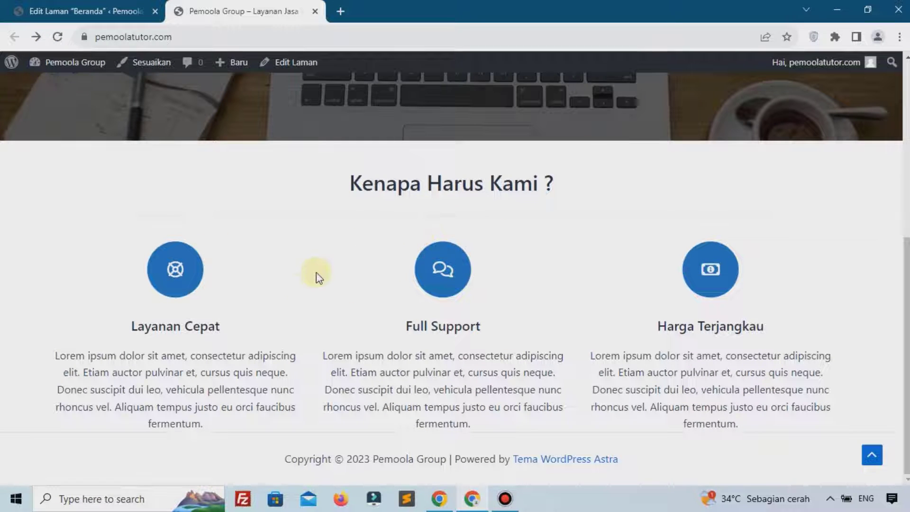
Reopen the SiteOrigin Features widget and set the features per row to 7.
click(66, 11)
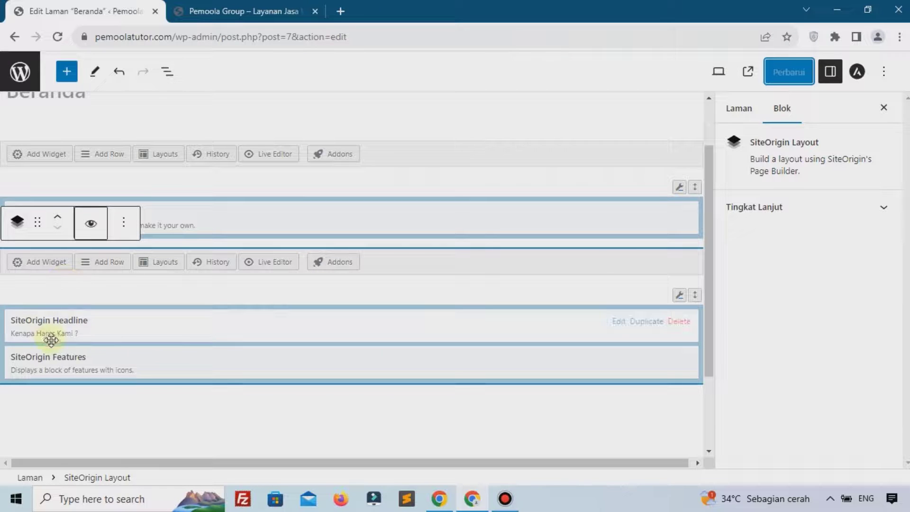
click(56, 366)
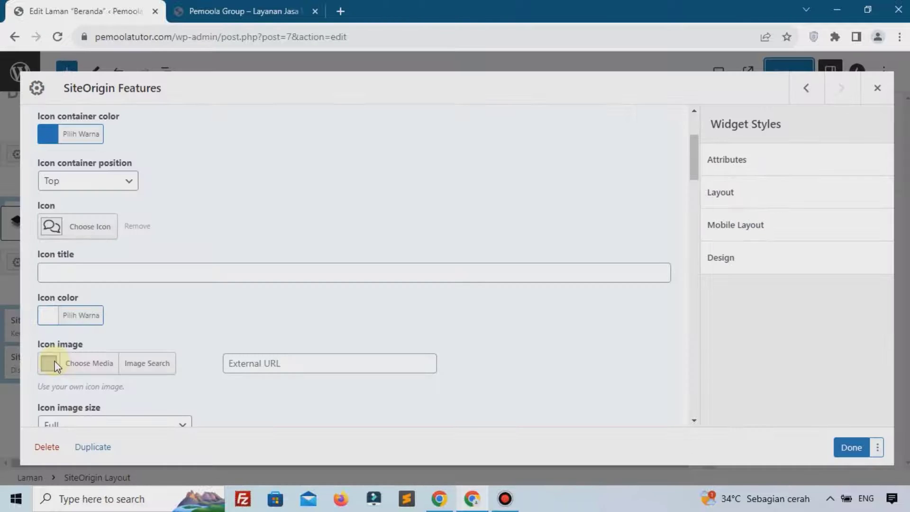
scroll(132, 286, up, 1)
scroll(129, 286, down, 6)
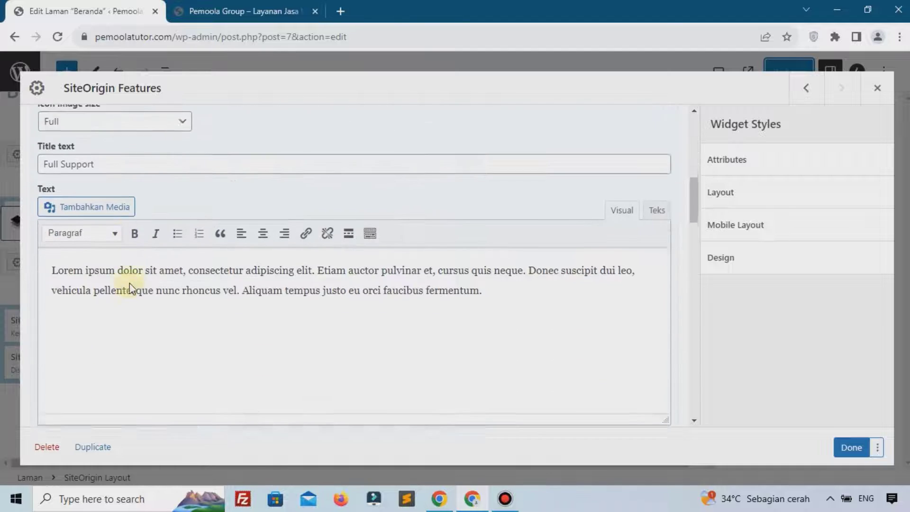
scroll(130, 284, down, 10)
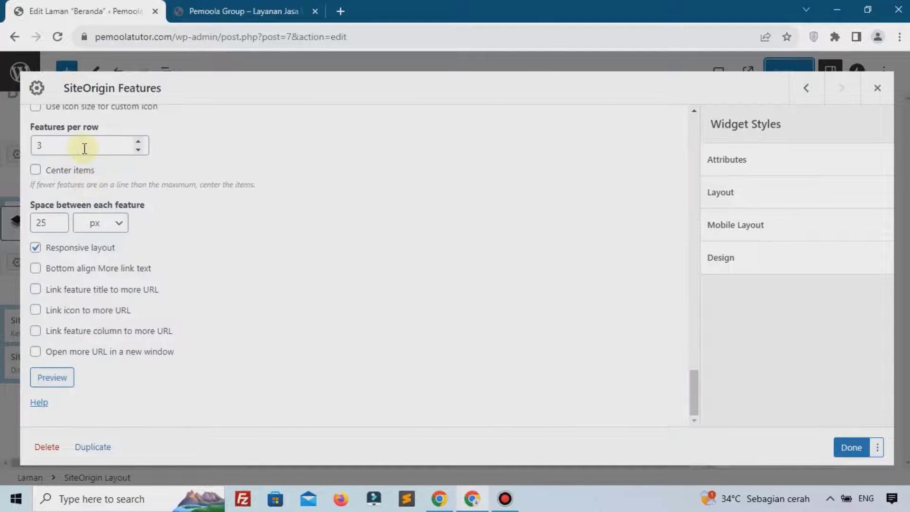
click(85, 148)
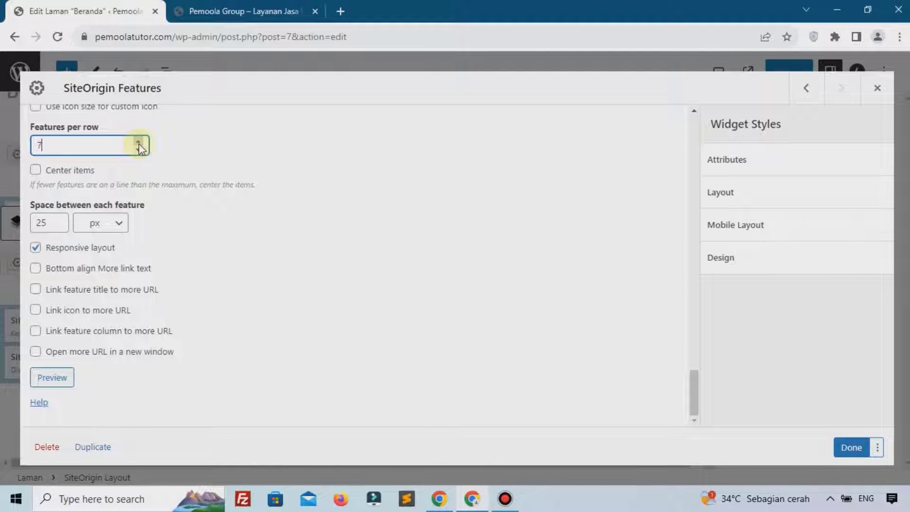
click(139, 143)
click(139, 143)
click(135, 151)
click(136, 151)
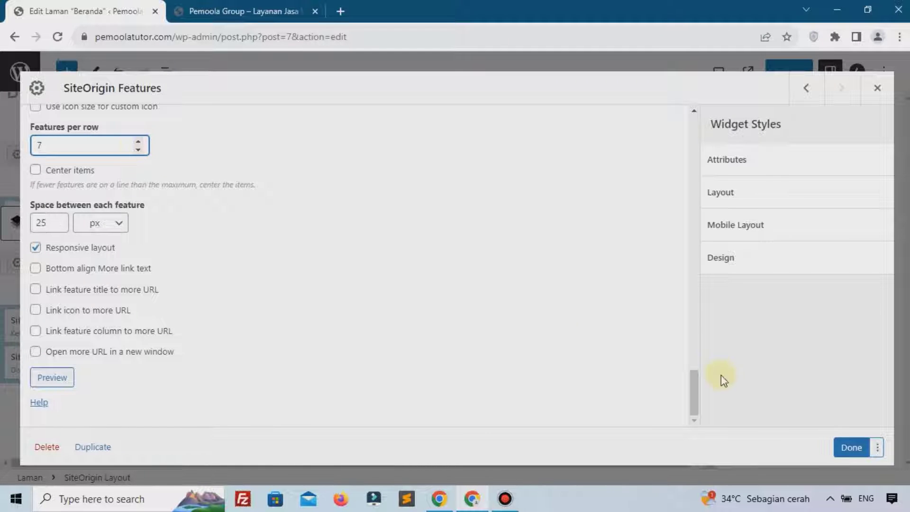
Apply the features-per-row change, update the page and reload the live homepage to check the feature layout.
click(841, 449)
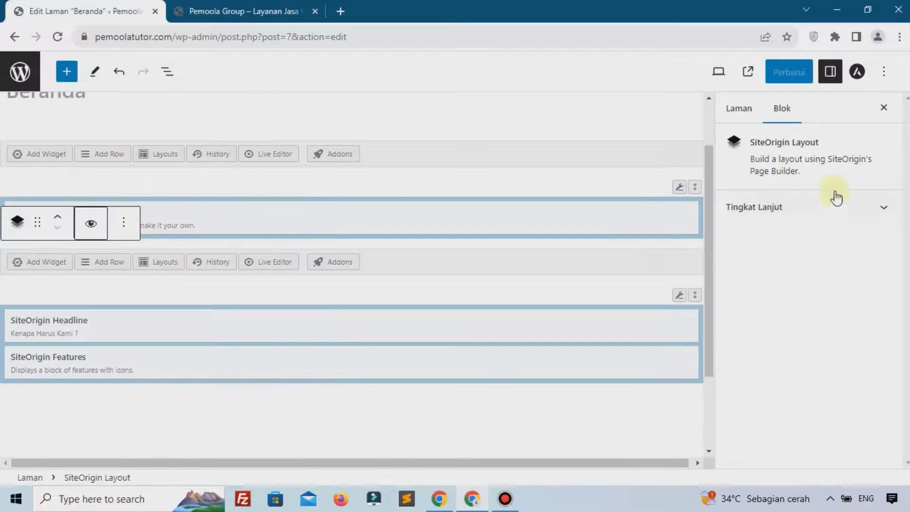
click(788, 76)
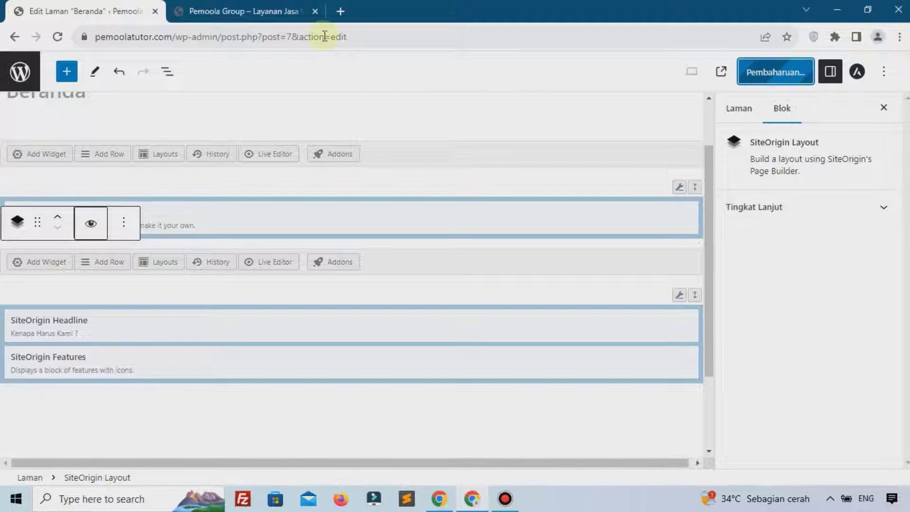
click(244, 11)
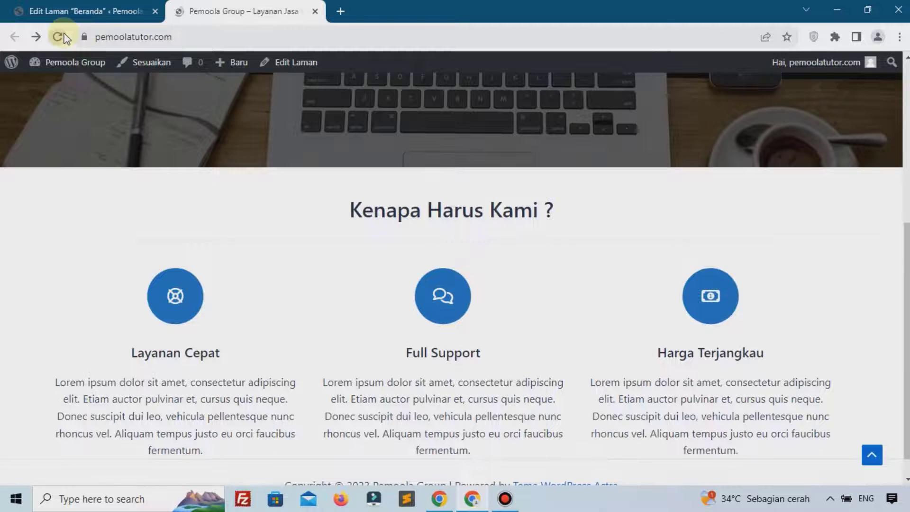
click(57, 37)
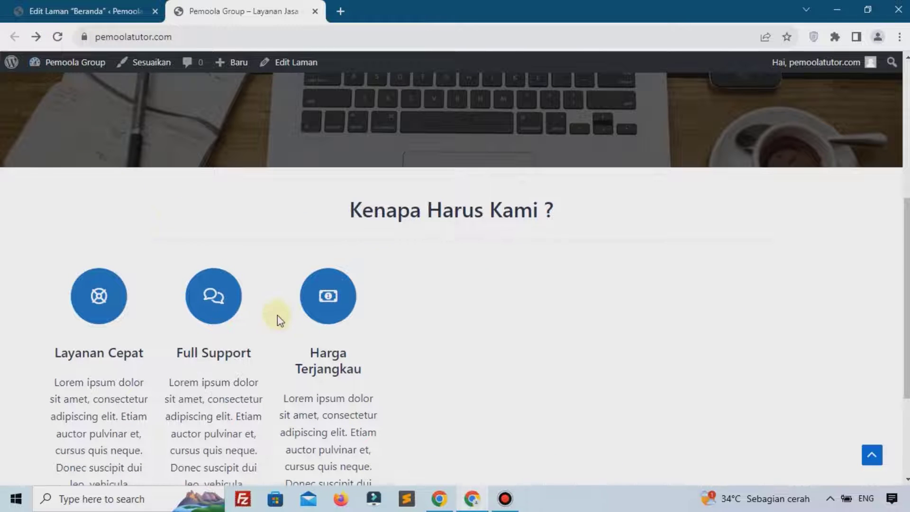
Reopen the SiteOrigin Features widget from the page editor and set the features per row back to 3.
click(93, 7)
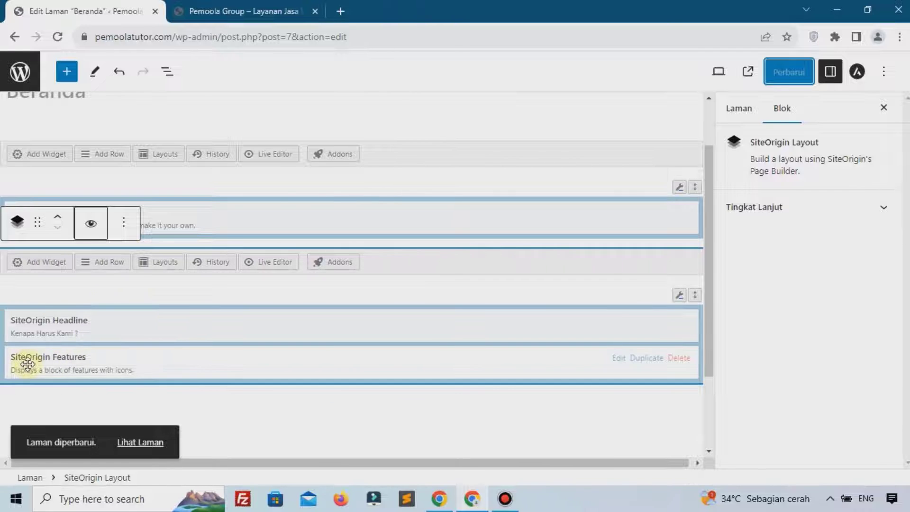
click(47, 363)
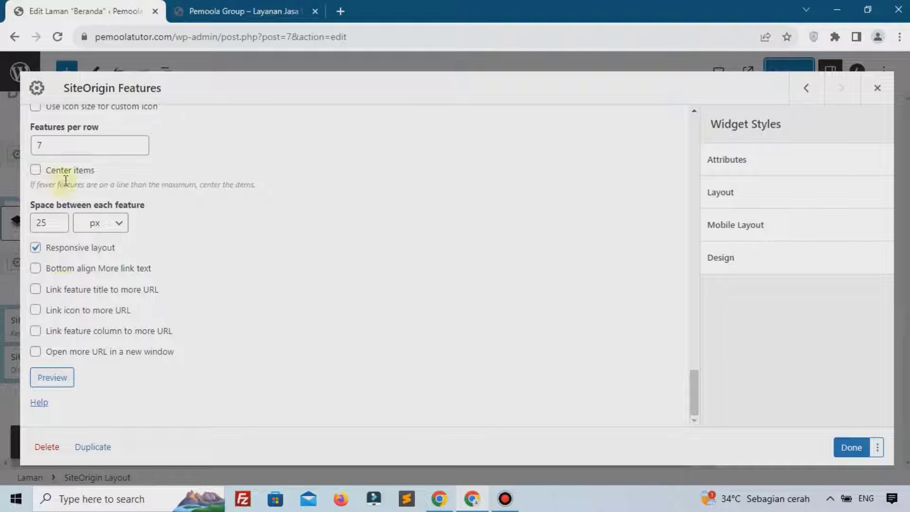
click(137, 150)
click(137, 150)
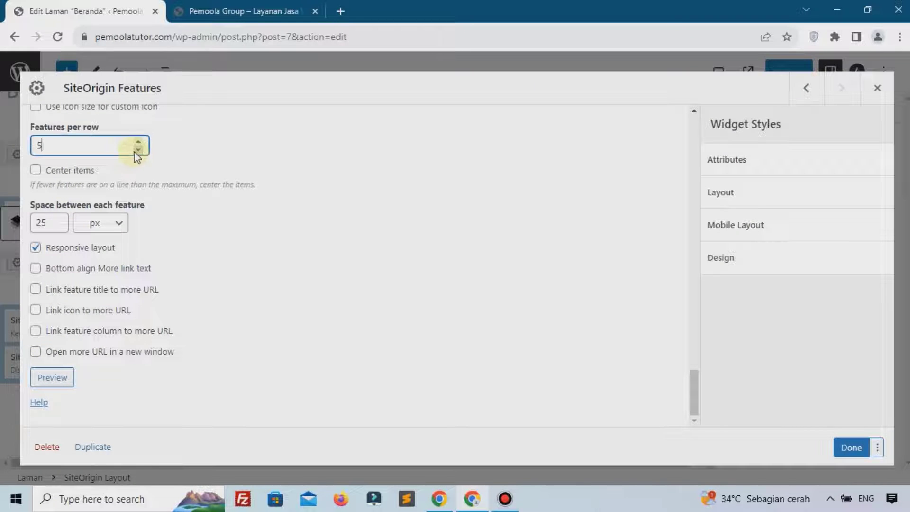
Save the widget, update the Beranda page and review the reloaded live homepage from the hero down to the footer.
click(851, 448)
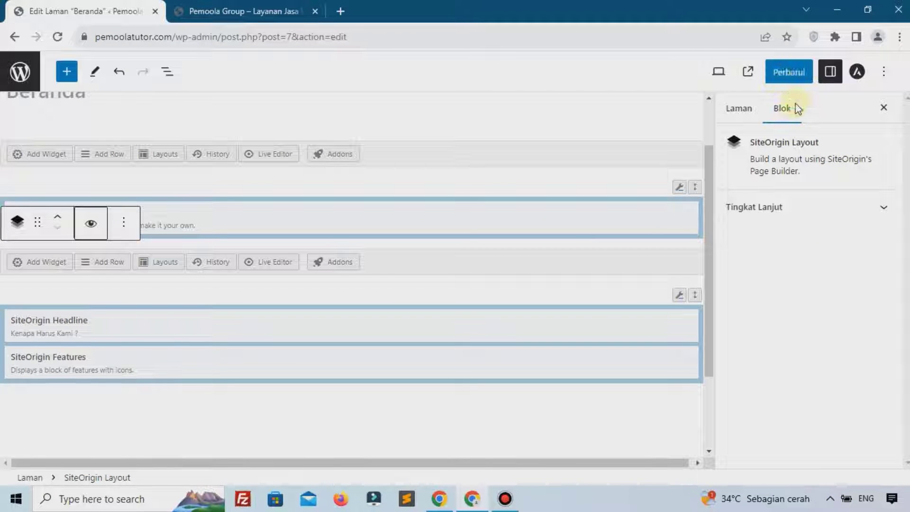
click(782, 71)
click(265, 11)
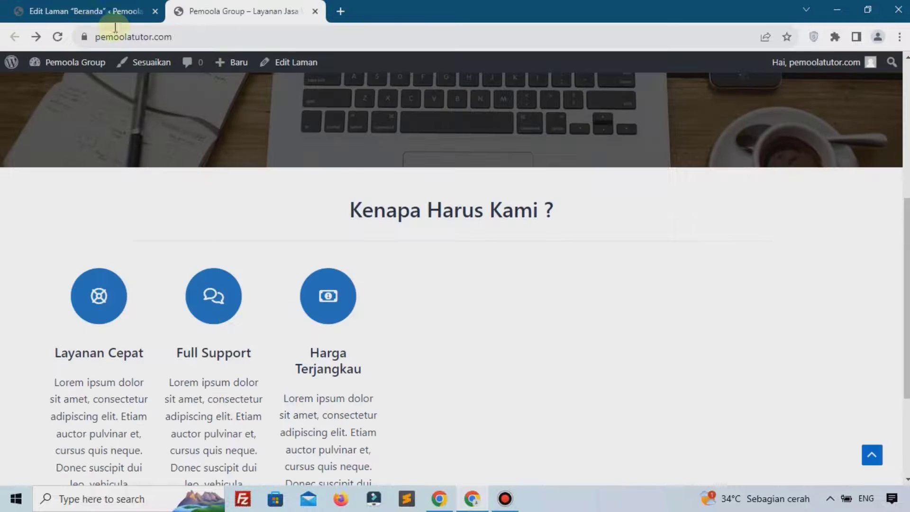
click(58, 37)
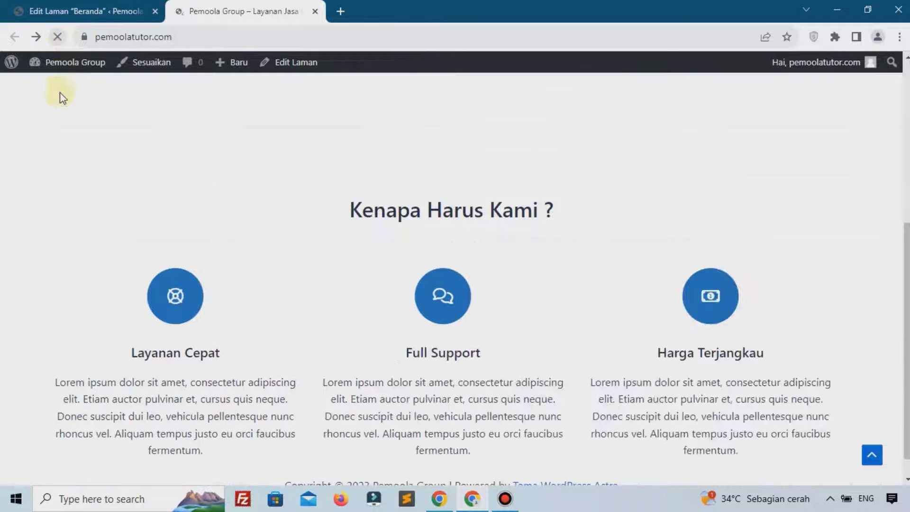
scroll(505, 321, up, 5)
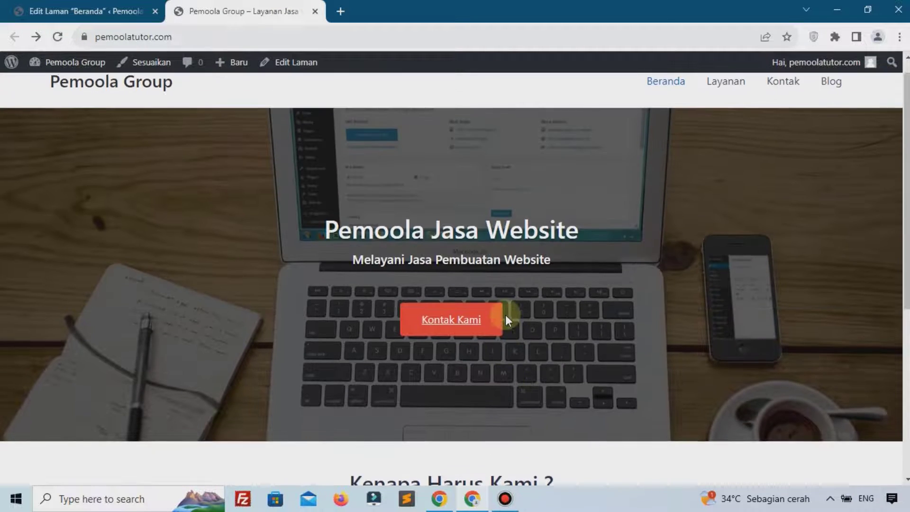
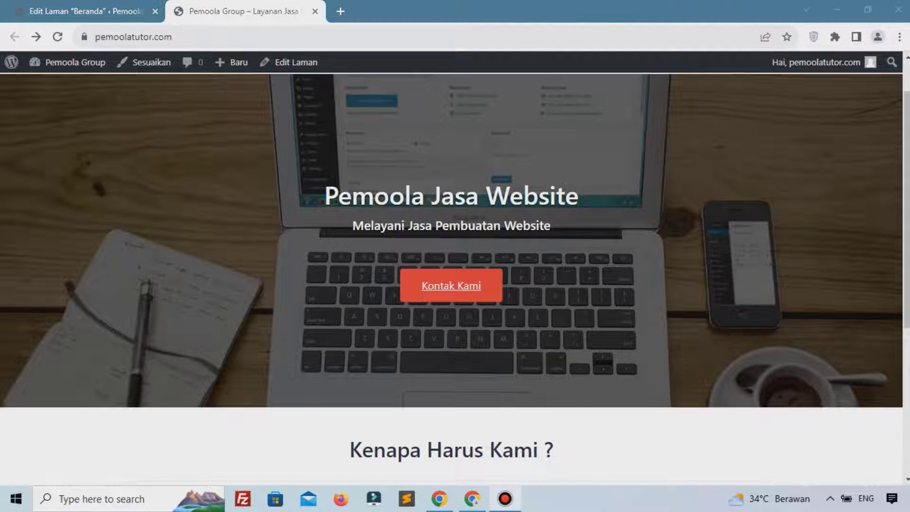
scroll(676, 224, down, 5)
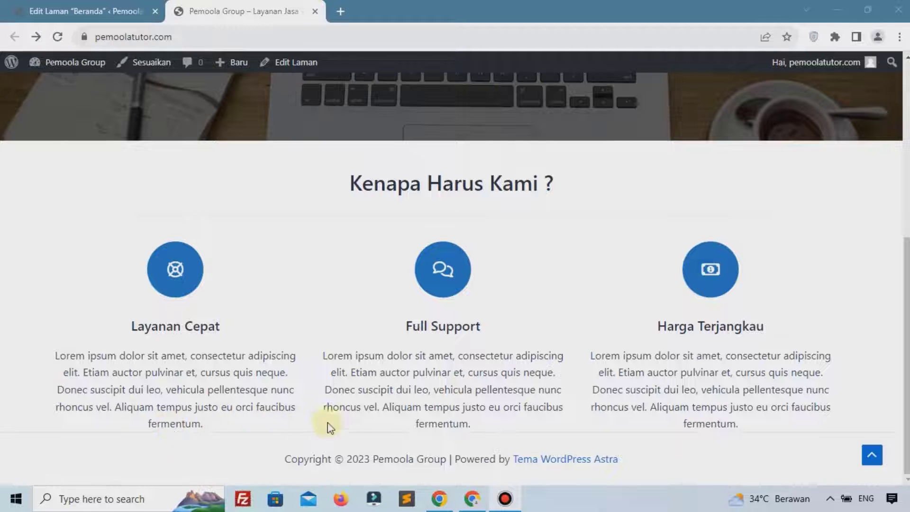
Return to the Beranda page editor and add a new SiteOrigin Layout block below the features section.
click(94, 11)
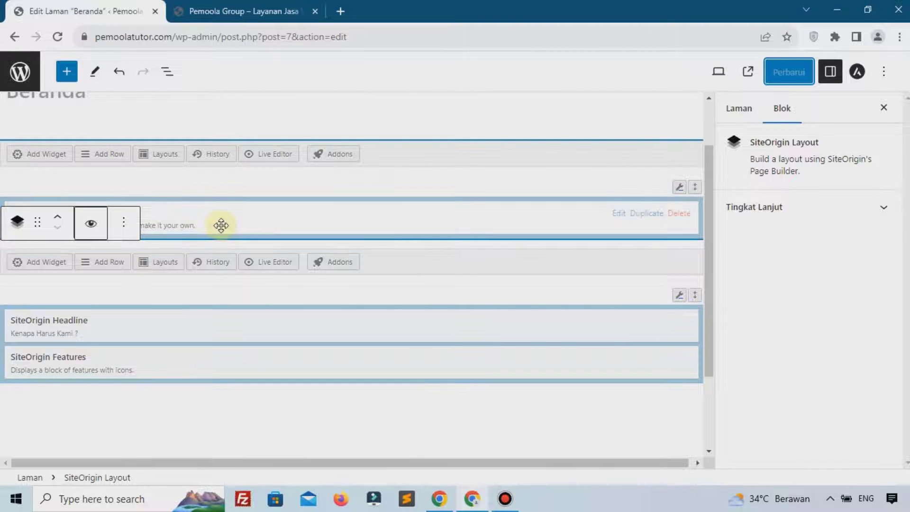
scroll(189, 204, up, 1)
scroll(452, 299, down, 3)
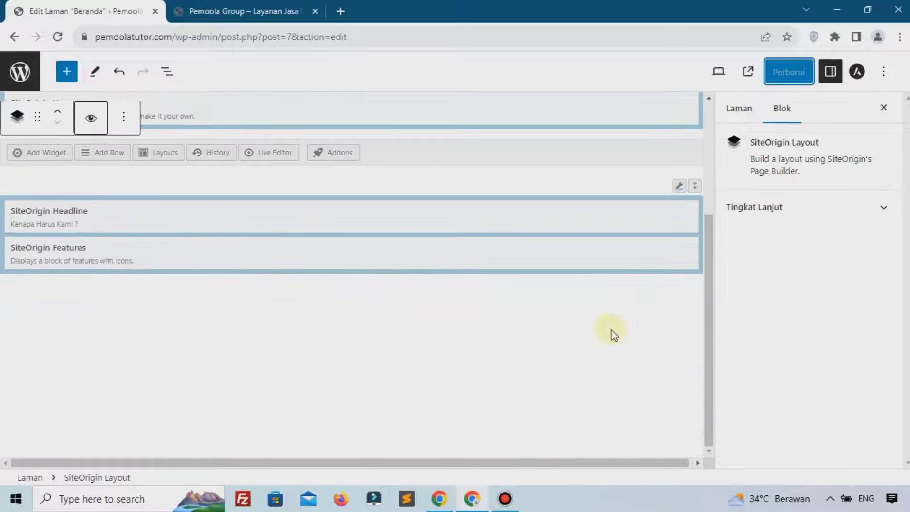
click(666, 317)
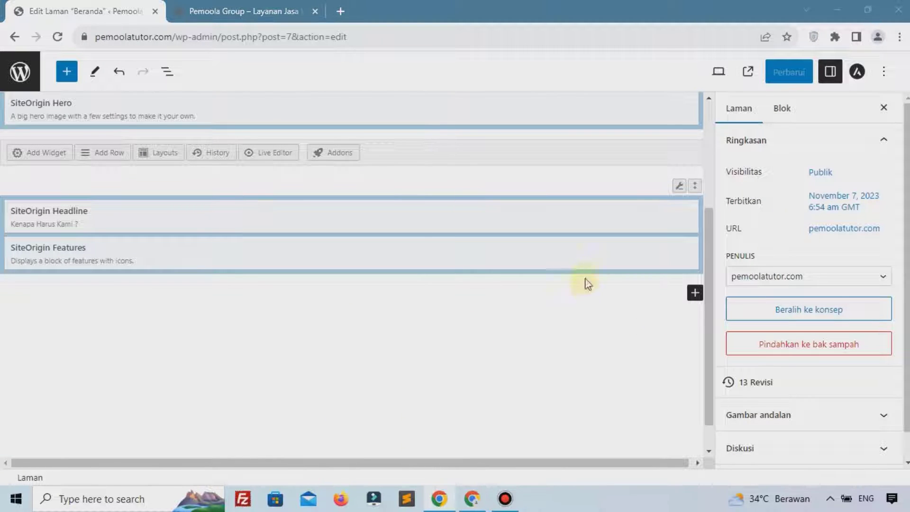
click(698, 304)
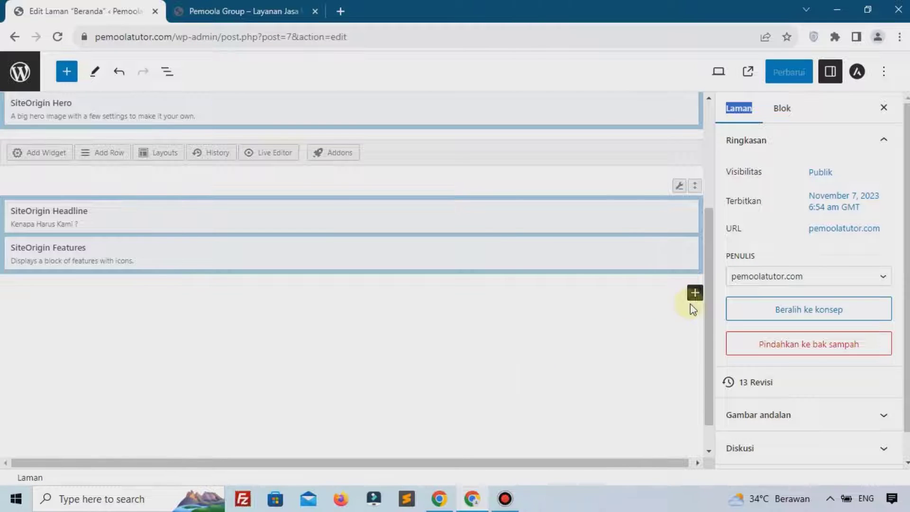
click(695, 292)
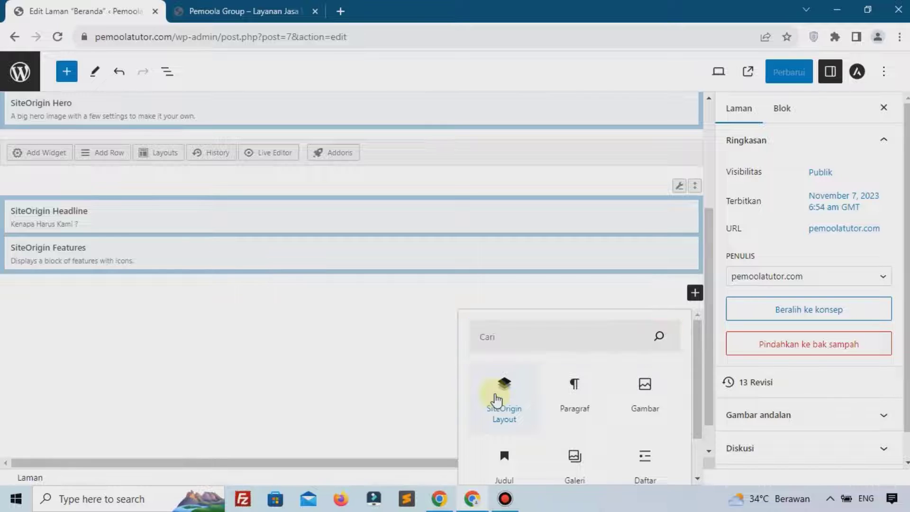
click(497, 400)
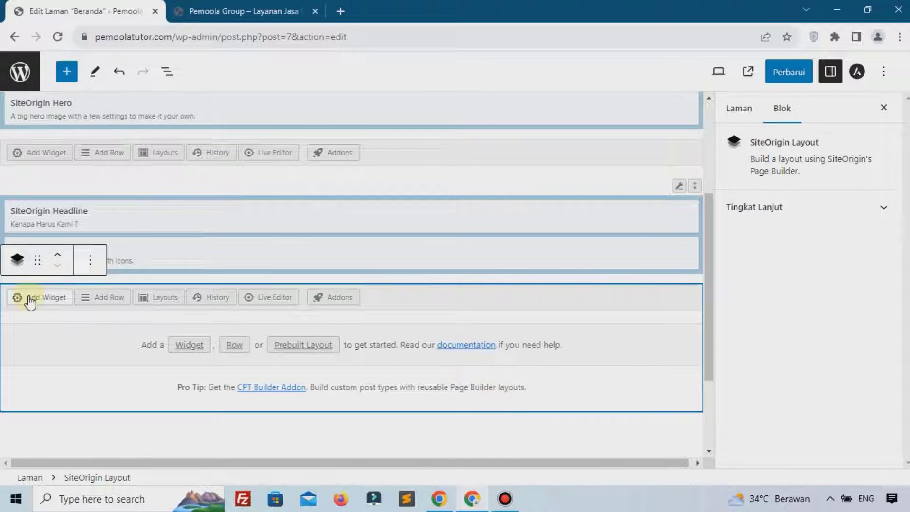
Add a SiteOrigin Hero widget to the new empty layout block.
click(498, 498)
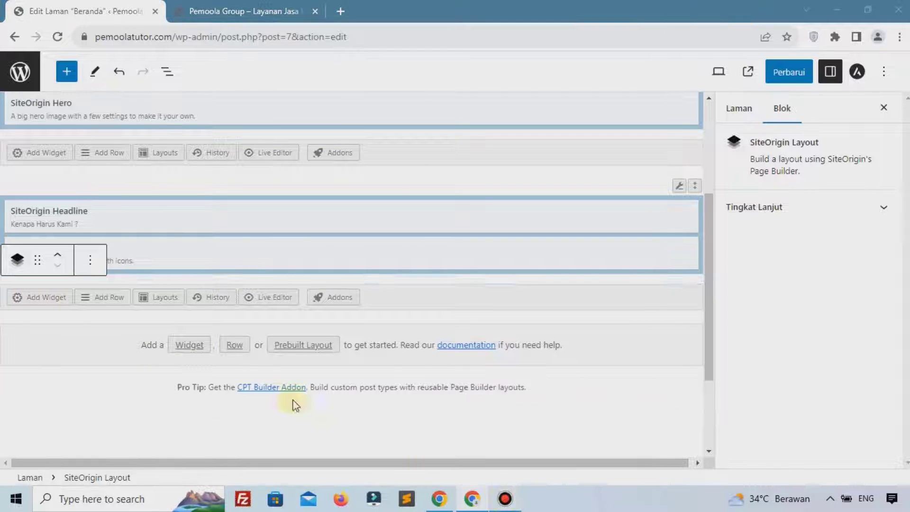
click(46, 298)
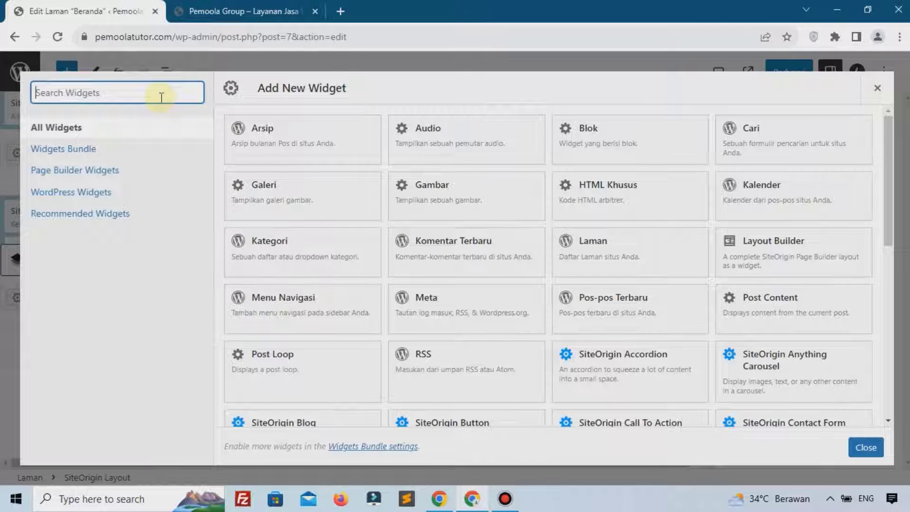
text(her)
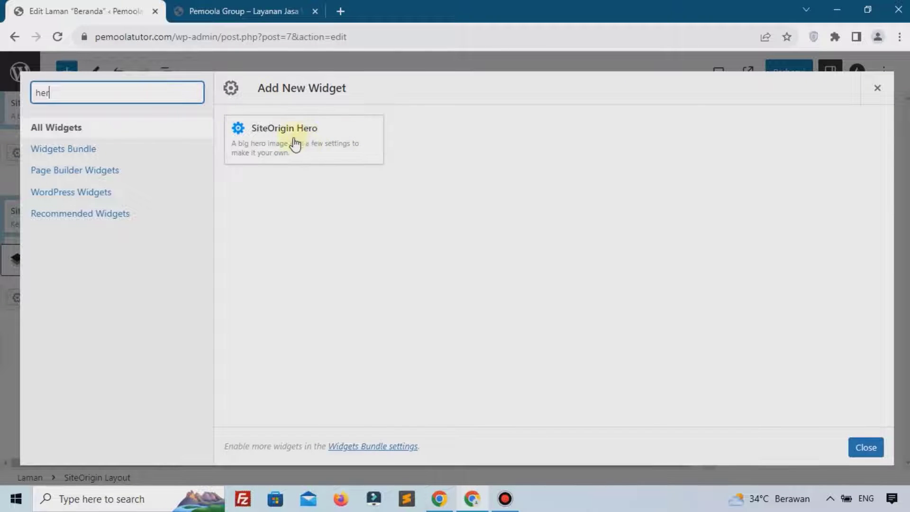
click(294, 142)
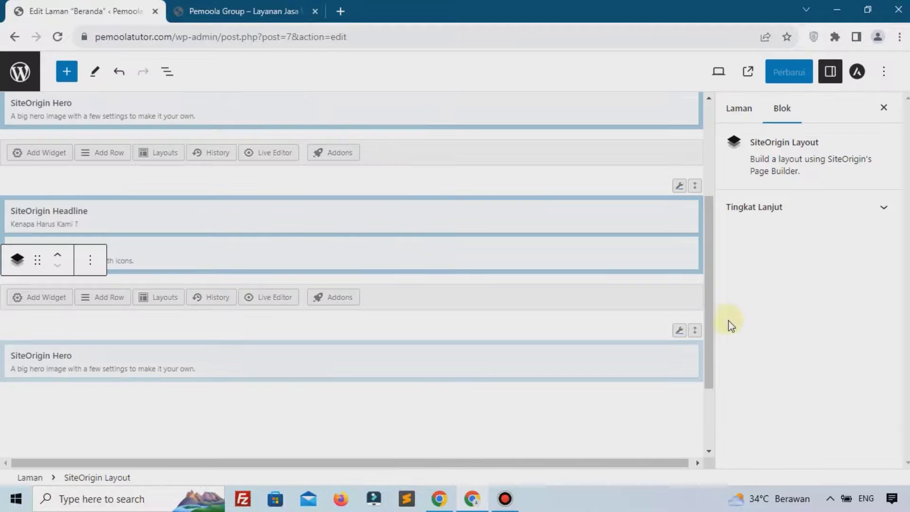
Open the new SiteOrigin Hero widget's settings, add a hero frame and expand it.
click(28, 356)
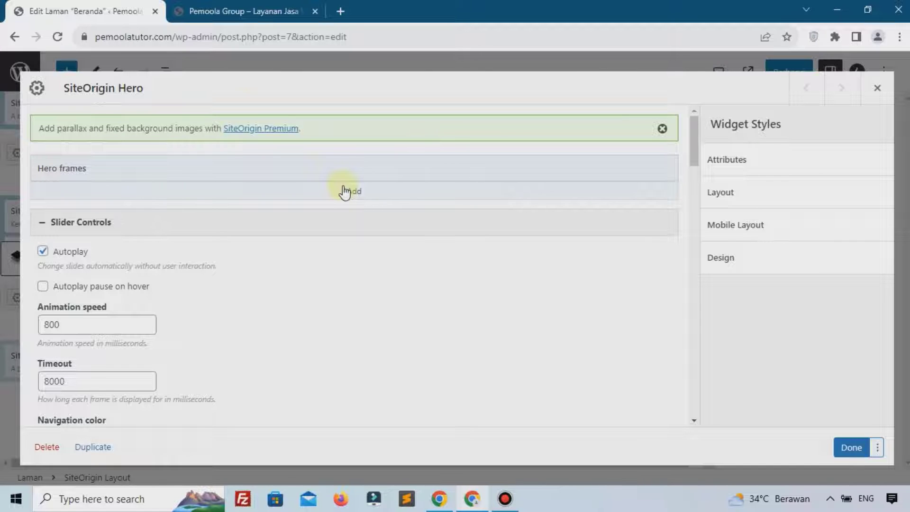
scroll(283, 381, down, 4)
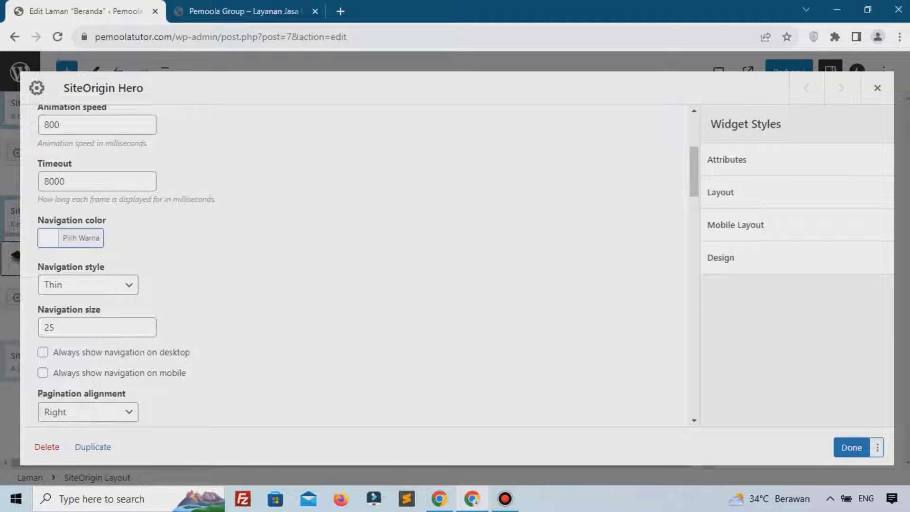
scroll(375, 249, up, 4)
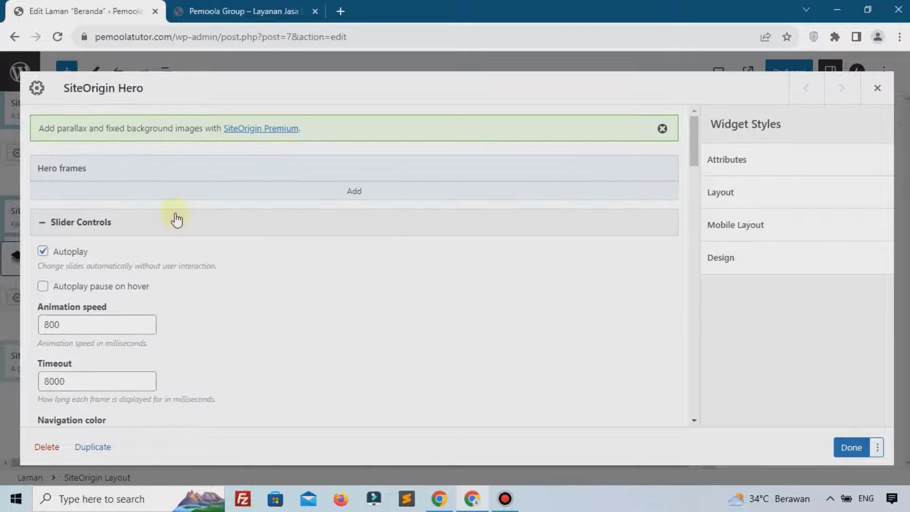
click(357, 199)
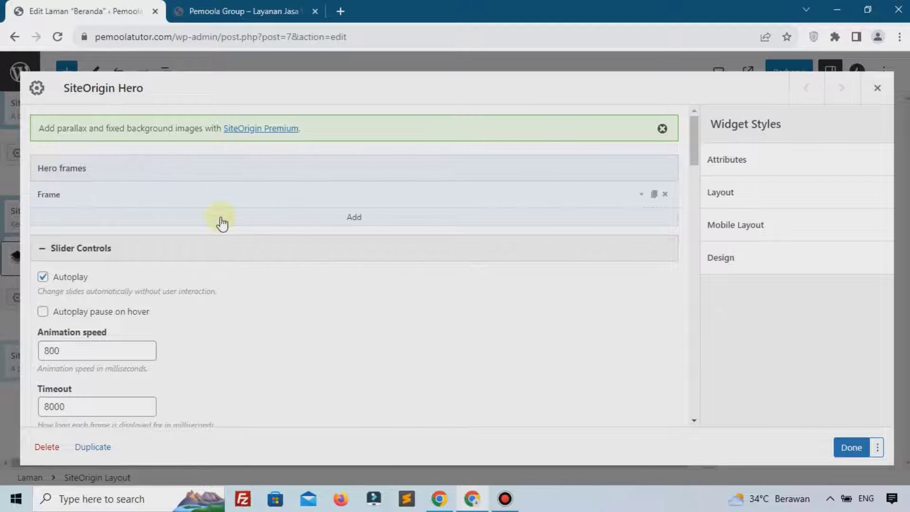
click(641, 196)
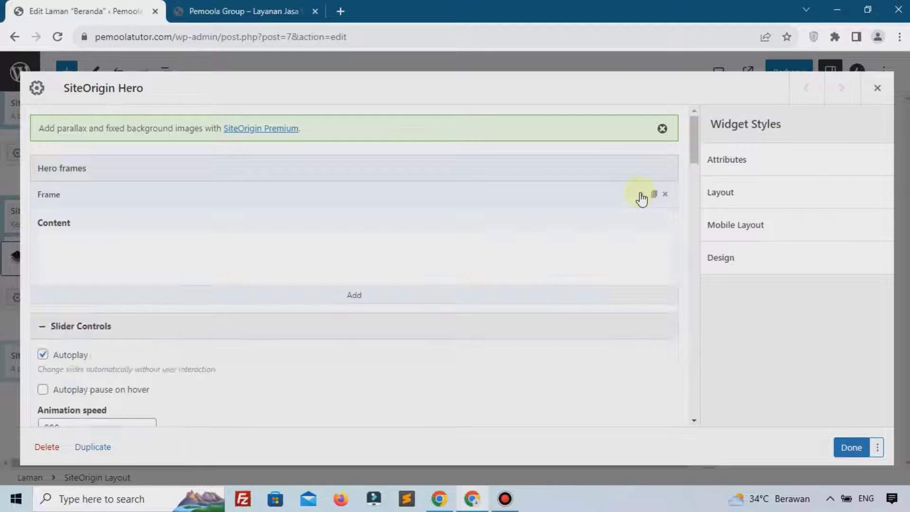
Set the hero frame's background color to the orange preset #dd9933.
scroll(209, 281, down, 10)
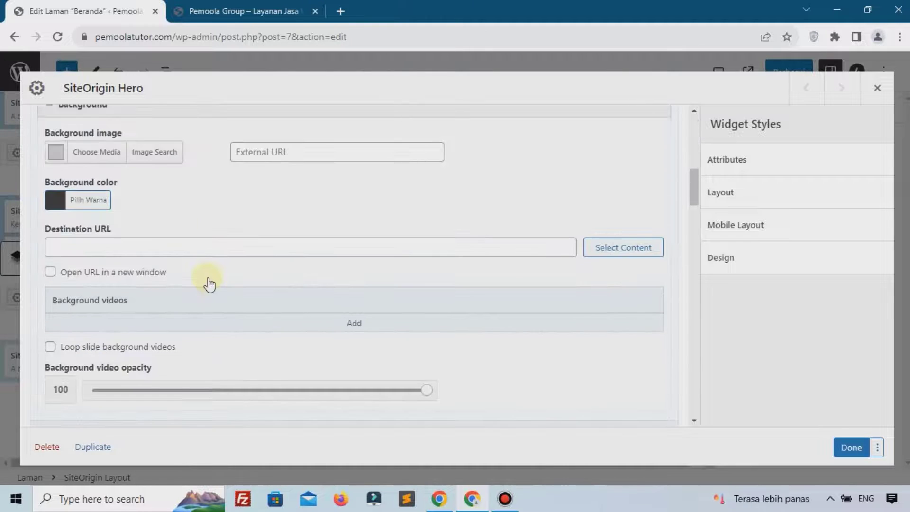
click(78, 200)
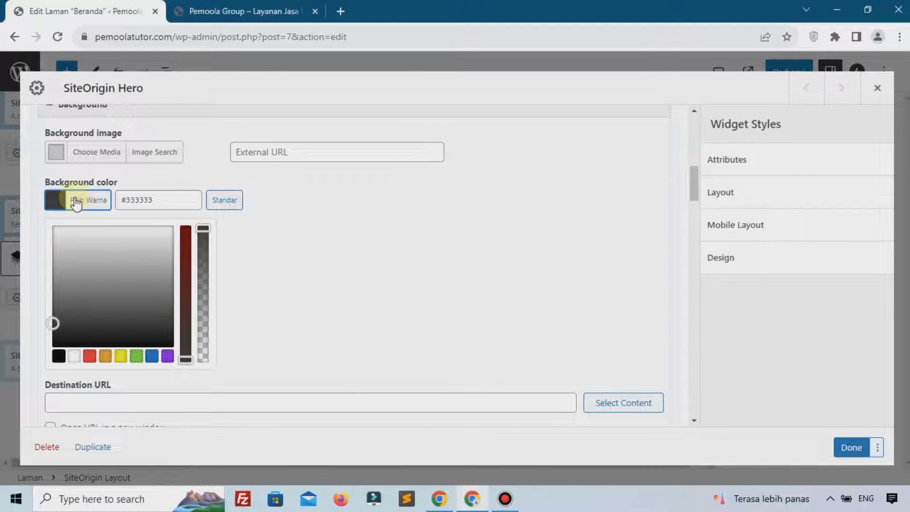
triple_click(153, 201)
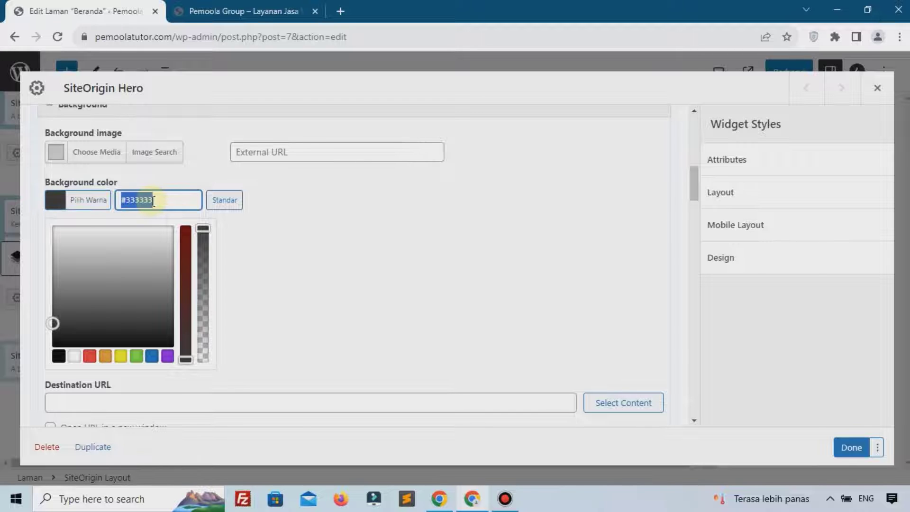
key(BackSpace)
click(343, 236)
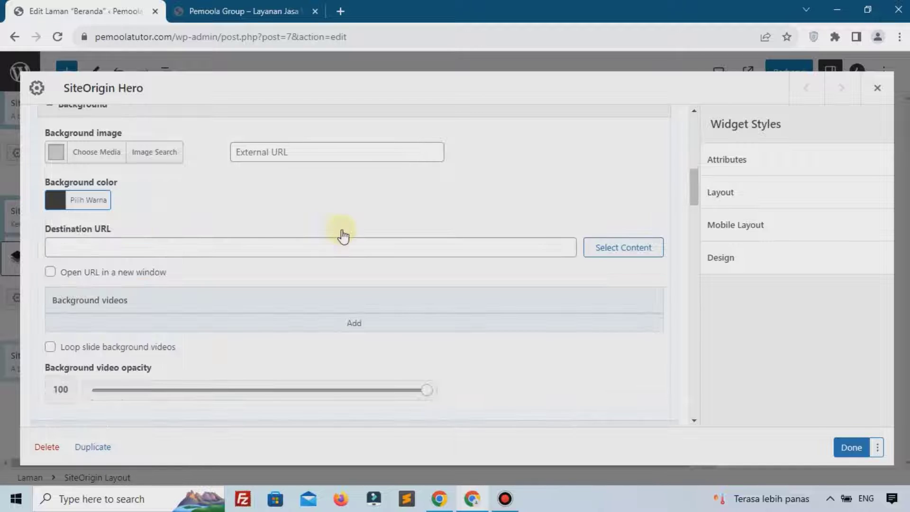
click(98, 203)
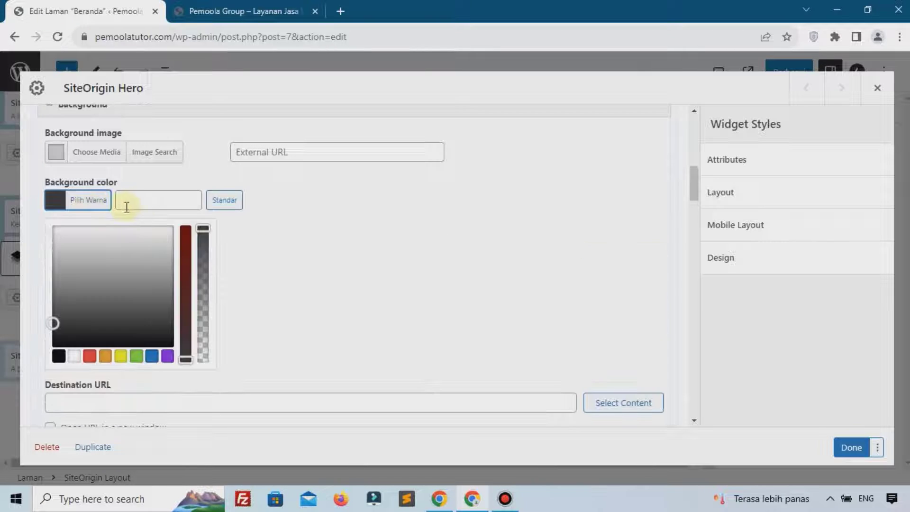
click(153, 201)
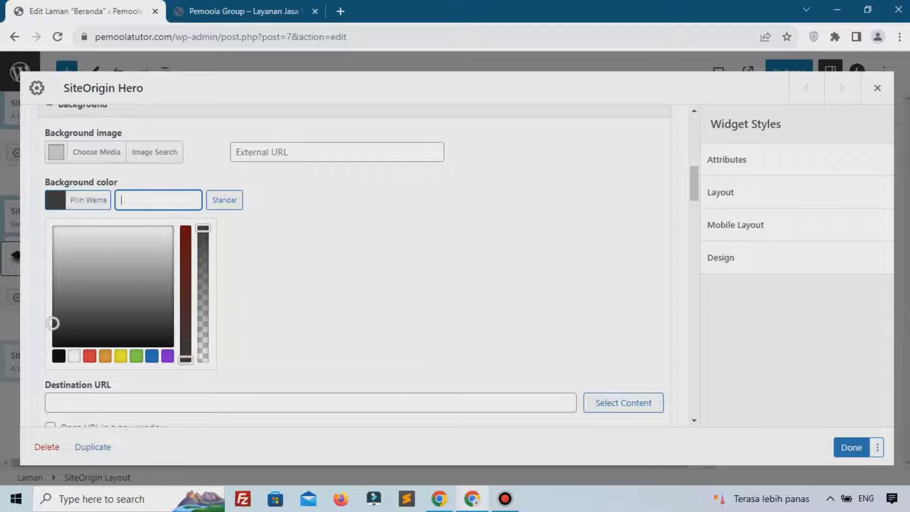
key(alt+Tab)
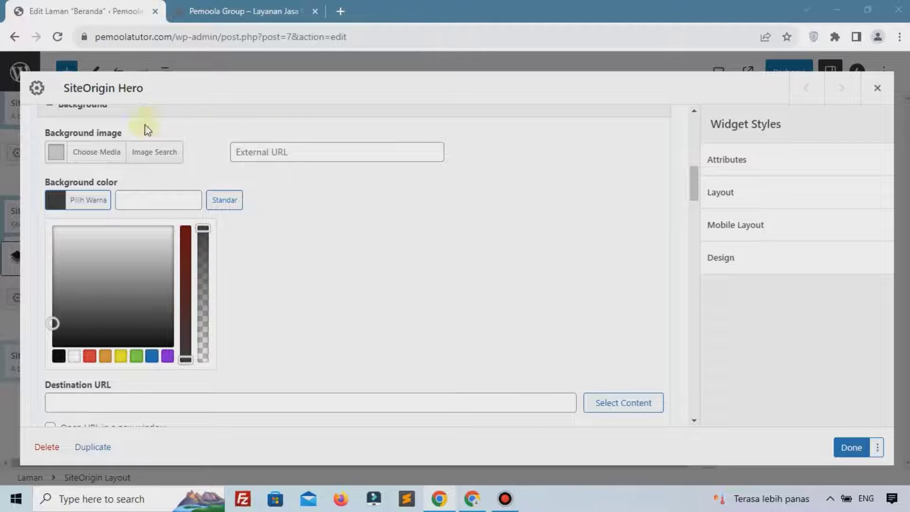
click(152, 201)
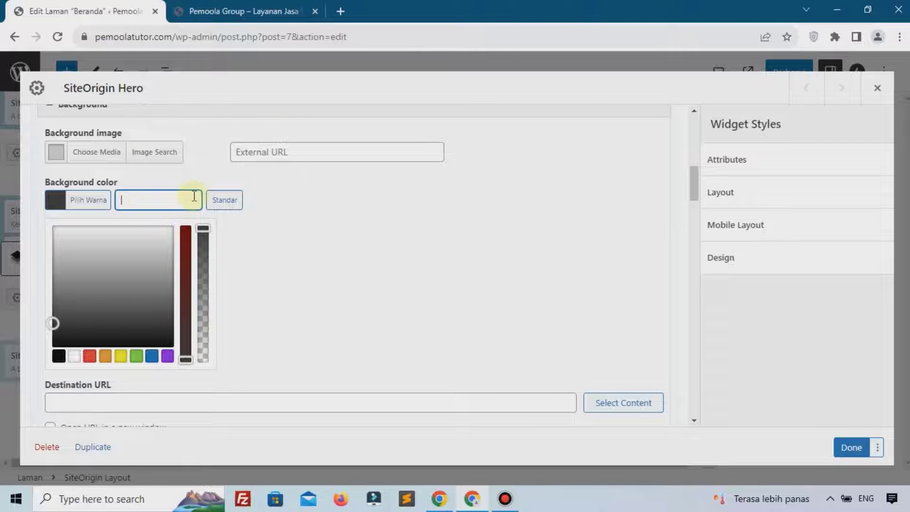
click(105, 356)
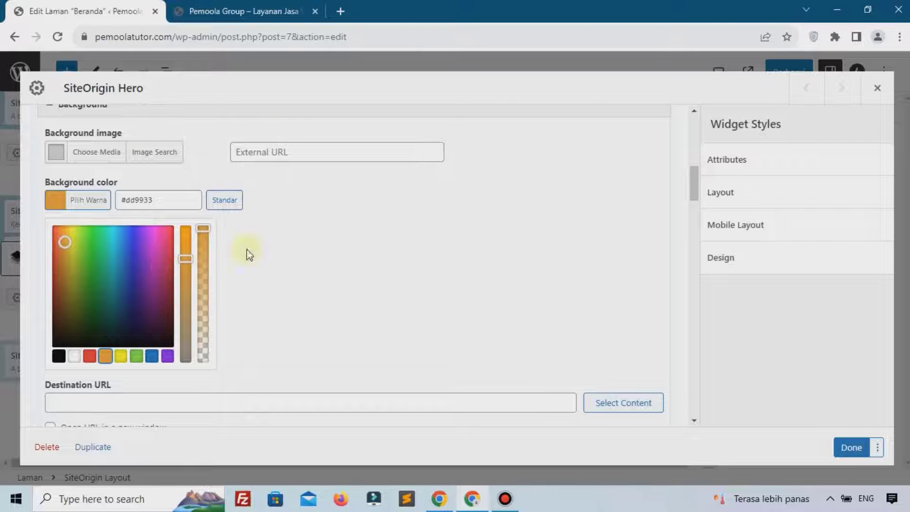
click(415, 244)
Enter "Promo 50% Khusus Hari Ini" as the frame's content and format it as a centered Penajukan 2 heading.
scroll(69, 211, up, 5)
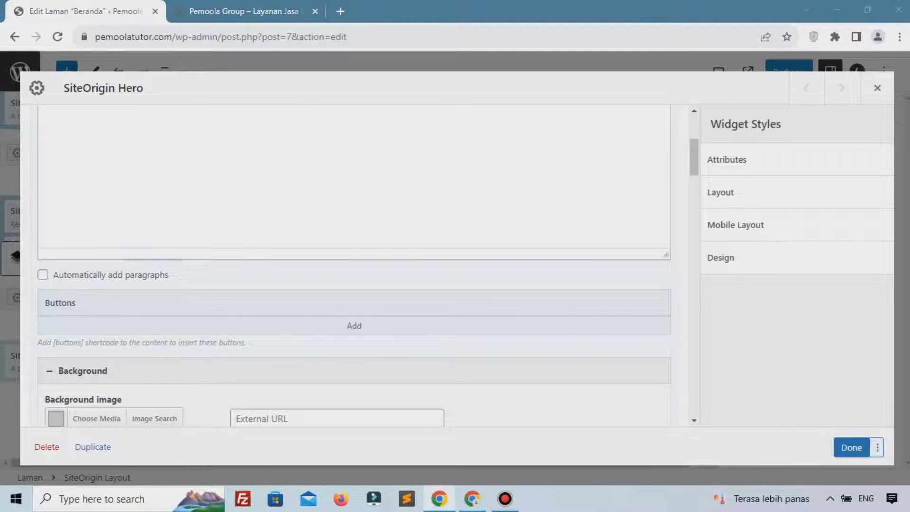
scroll(397, 262, up, 5)
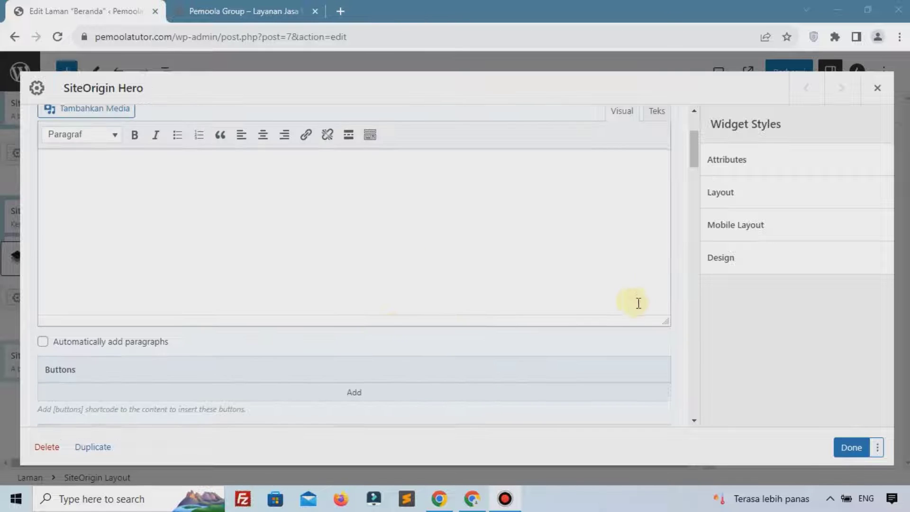
click(382, 317)
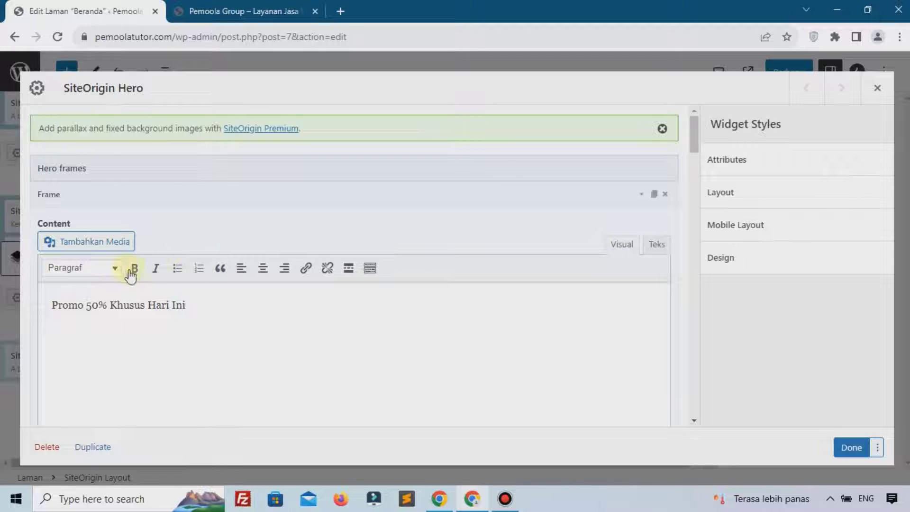
key(ctrl+a)
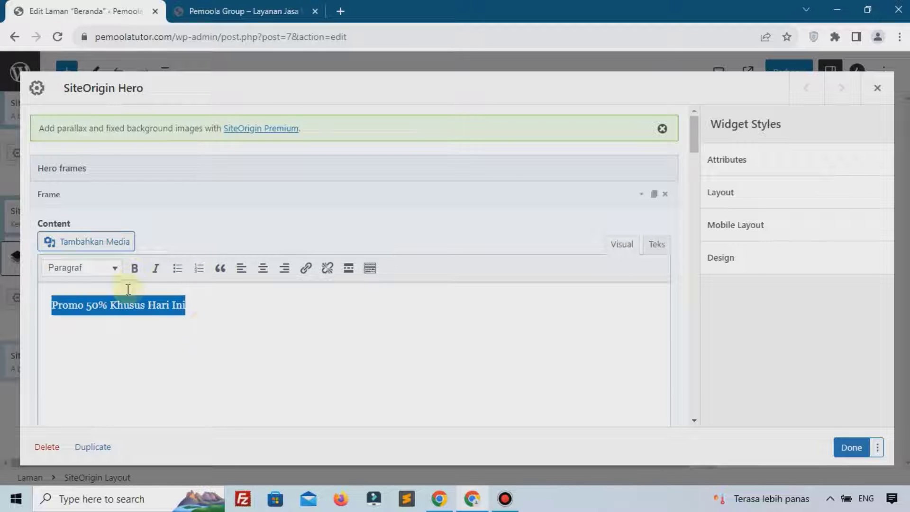
click(115, 271)
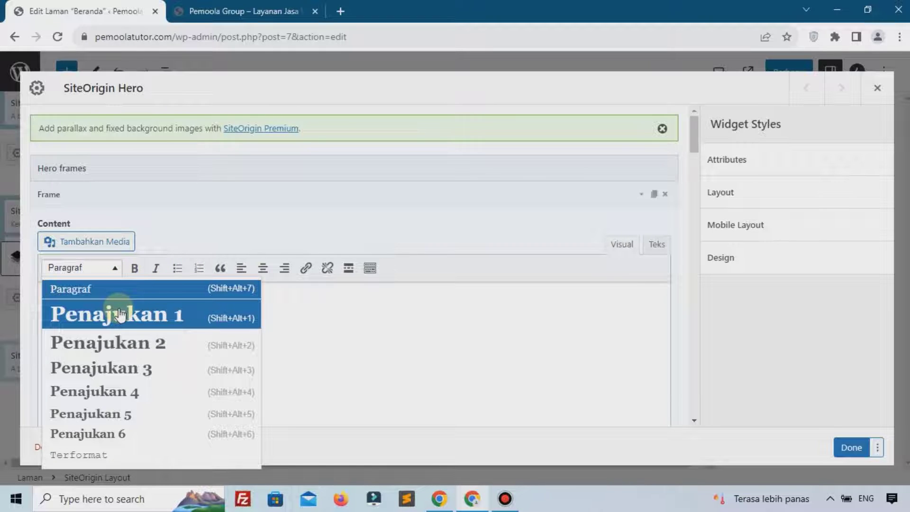
click(127, 344)
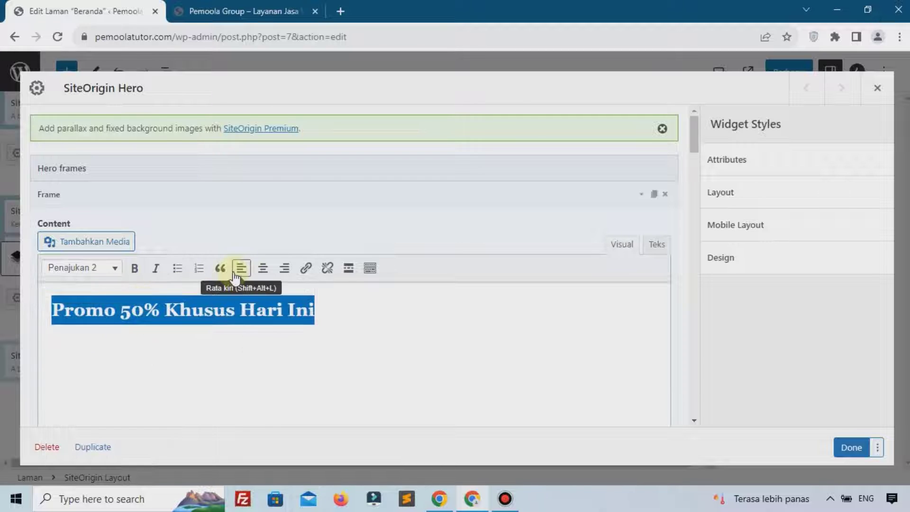
click(263, 268)
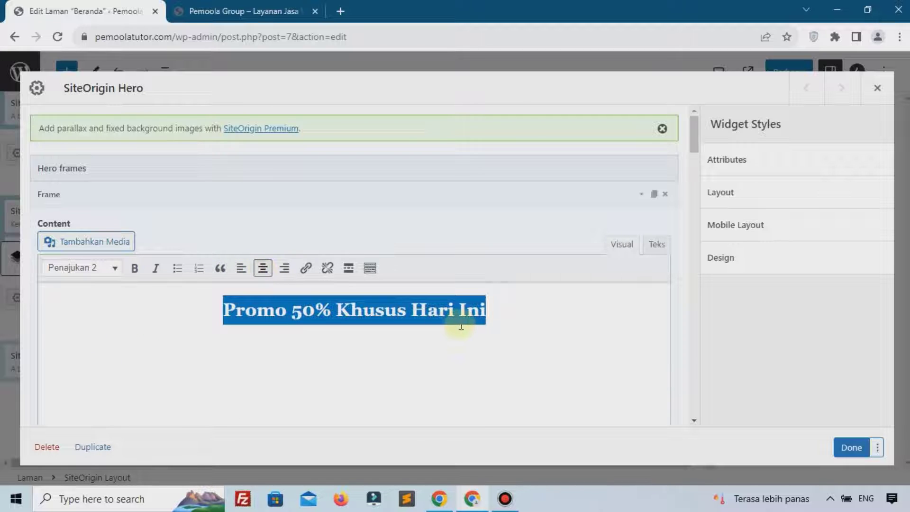
Add a centered "[button]" shortcode on a new line below the promo heading.
click(502, 314)
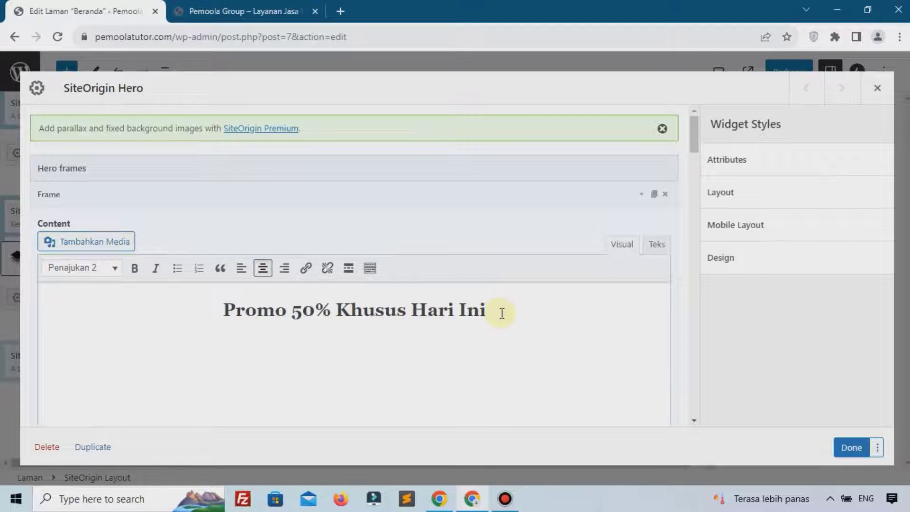
key(Return)
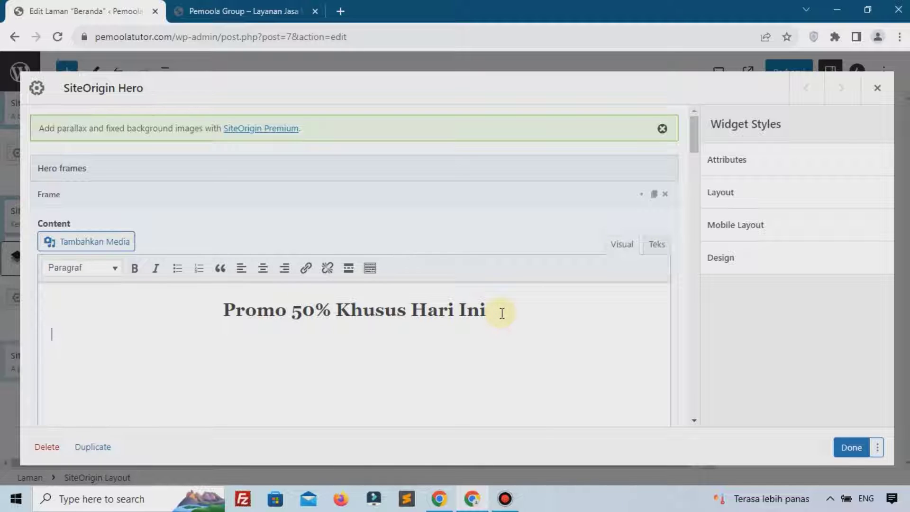
text([button)
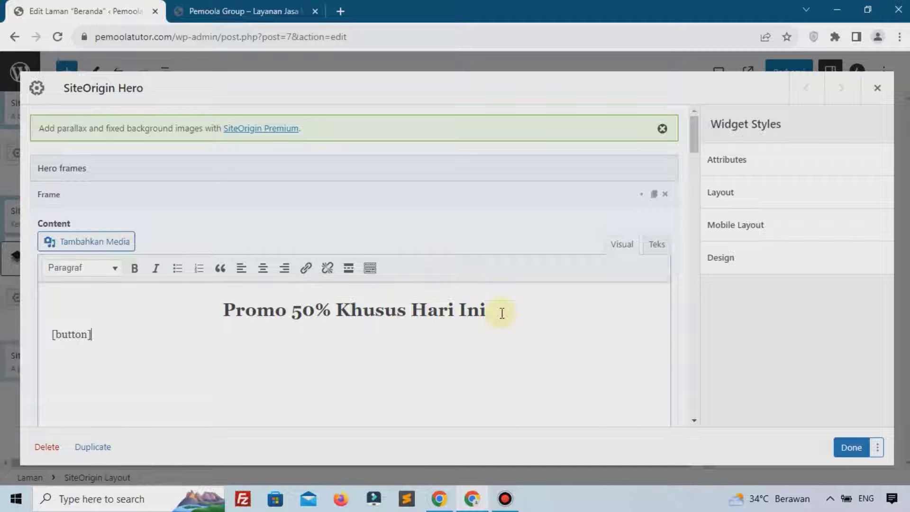
click(263, 269)
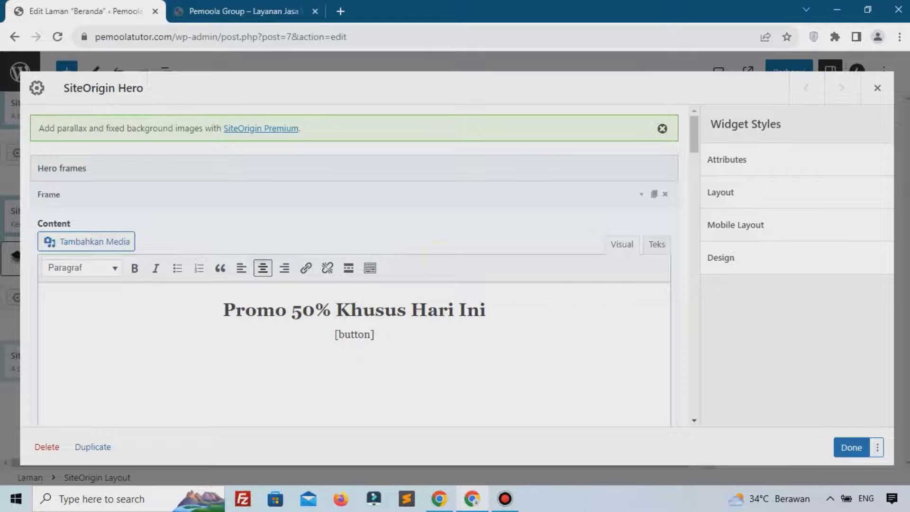
Add a button to the promo hero frame and set its text to "Hubungi Kami".
scroll(433, 254, down, 4)
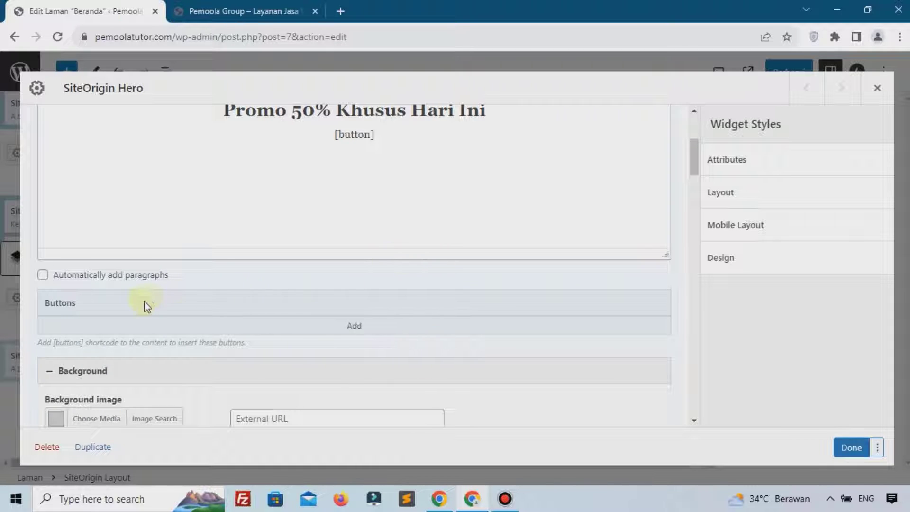
click(356, 326)
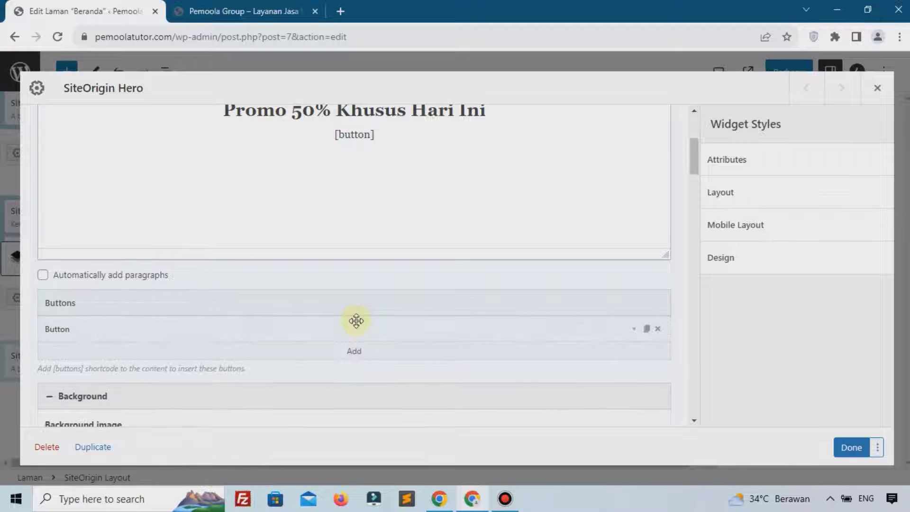
click(633, 332)
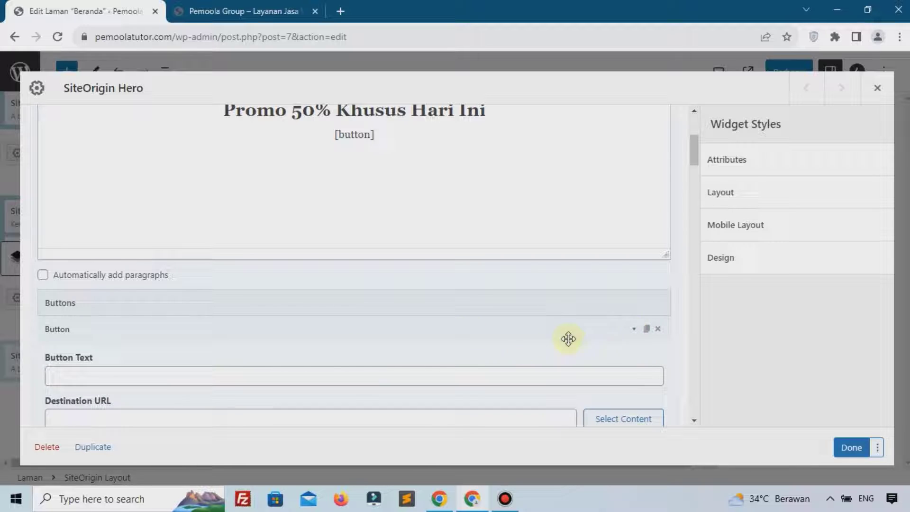
click(364, 374)
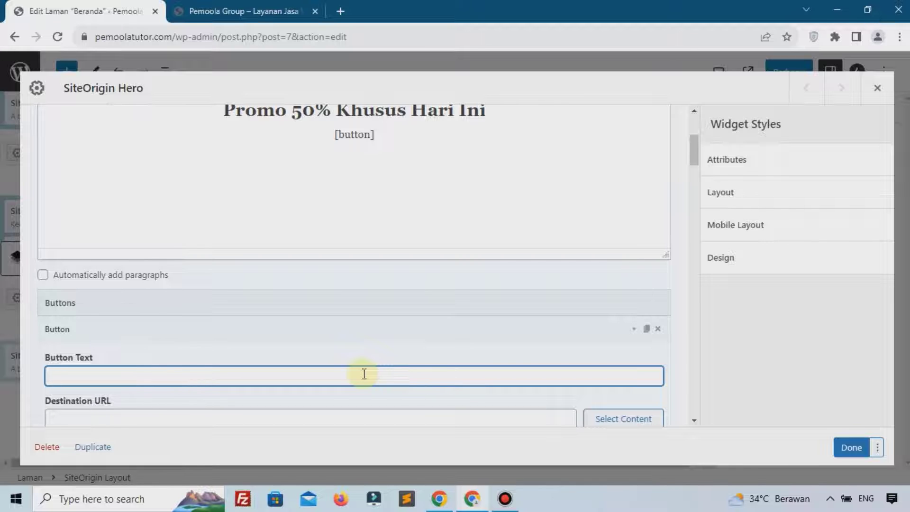
text(Hubungi Kami)
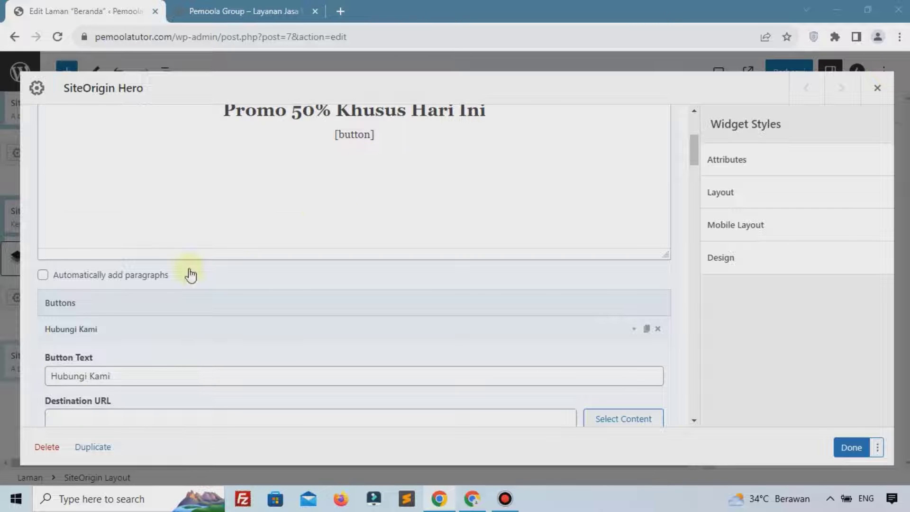
Link the Hubungi Kami button's destination URL to the Kontak page.
scroll(185, 280, down, 3)
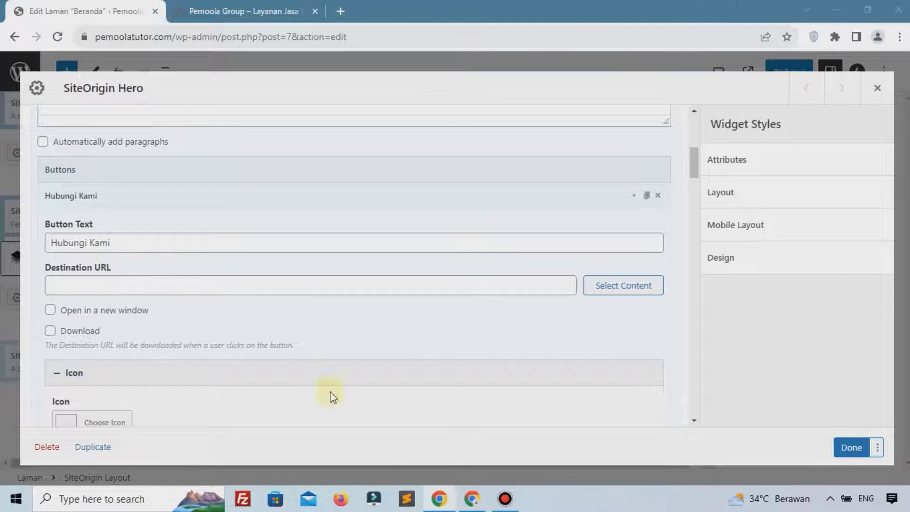
click(505, 501)
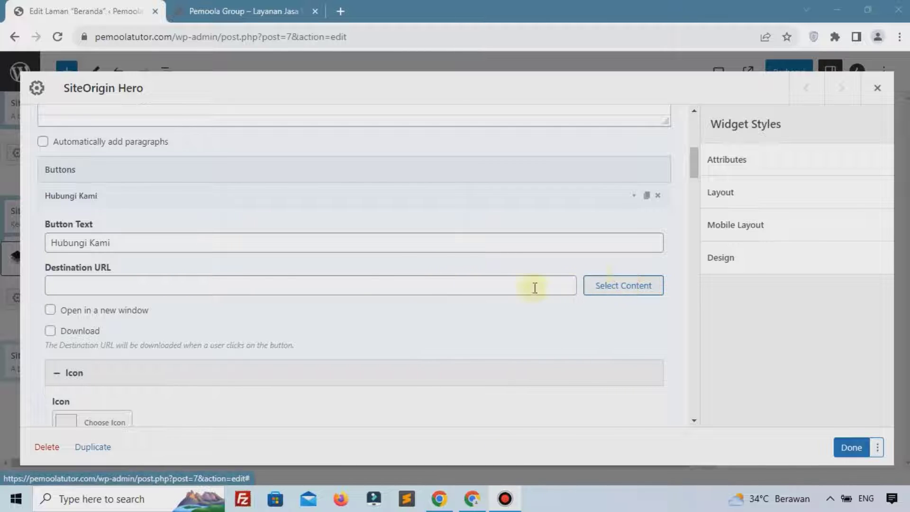
click(614, 288)
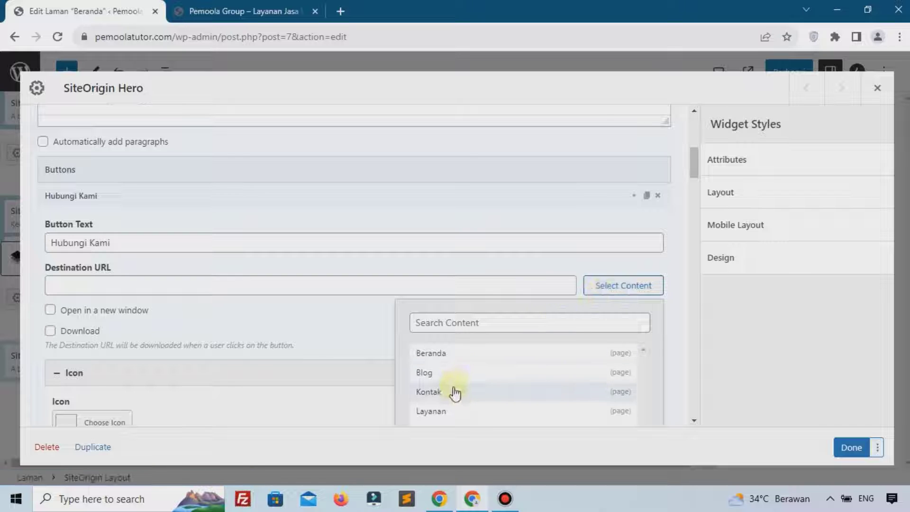
click(455, 392)
Set the Hubungi Kami button's color to the red preset #dd3333 and finish editing the hero widget.
scroll(185, 289, down, 3)
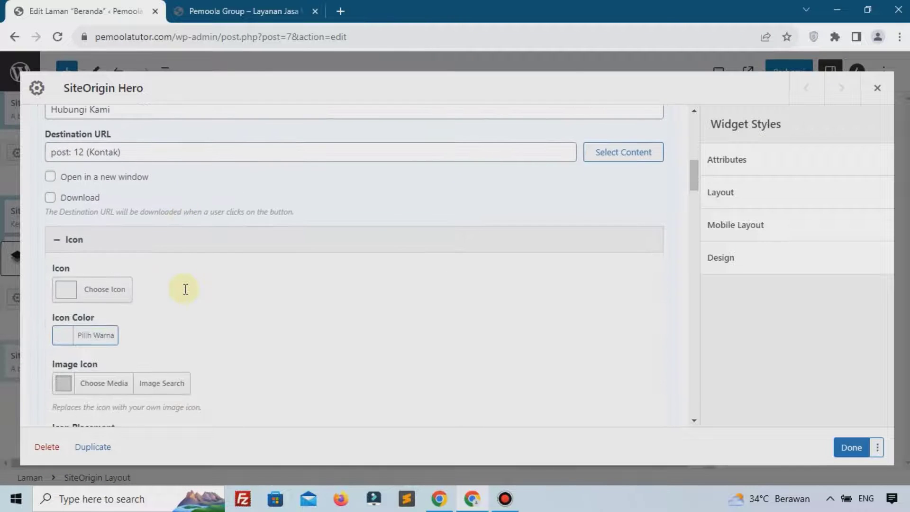
scroll(185, 289, down, 4)
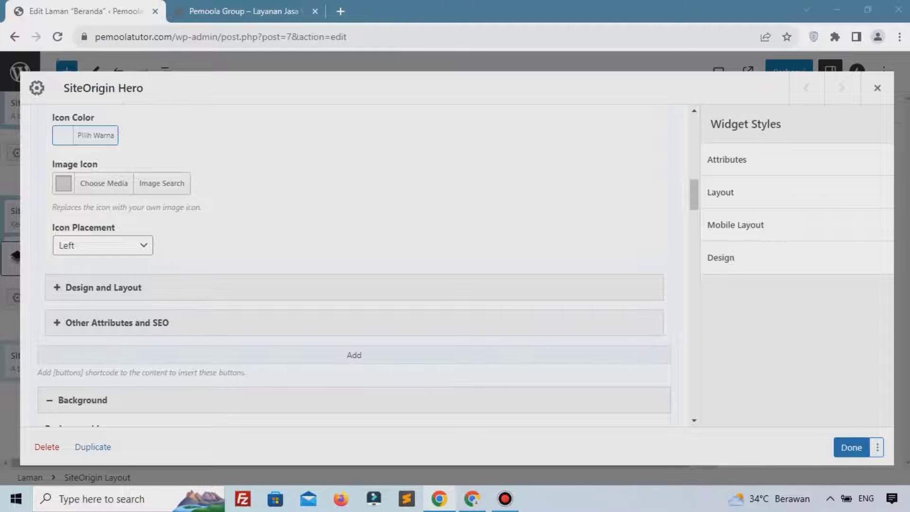
click(121, 290)
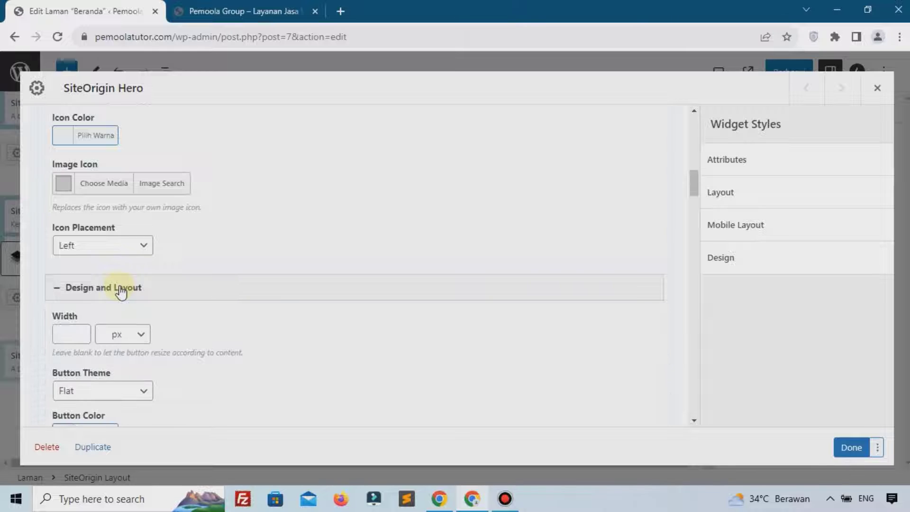
scroll(132, 303, down, 4)
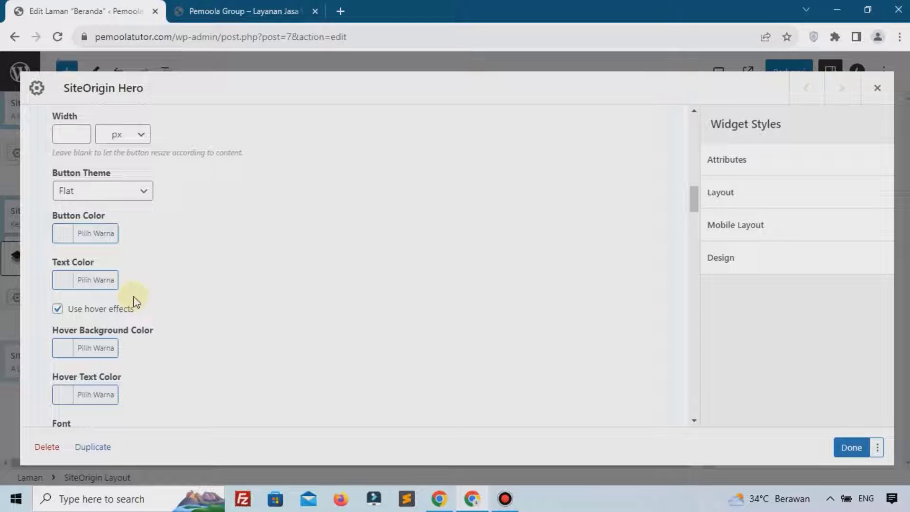
click(97, 233)
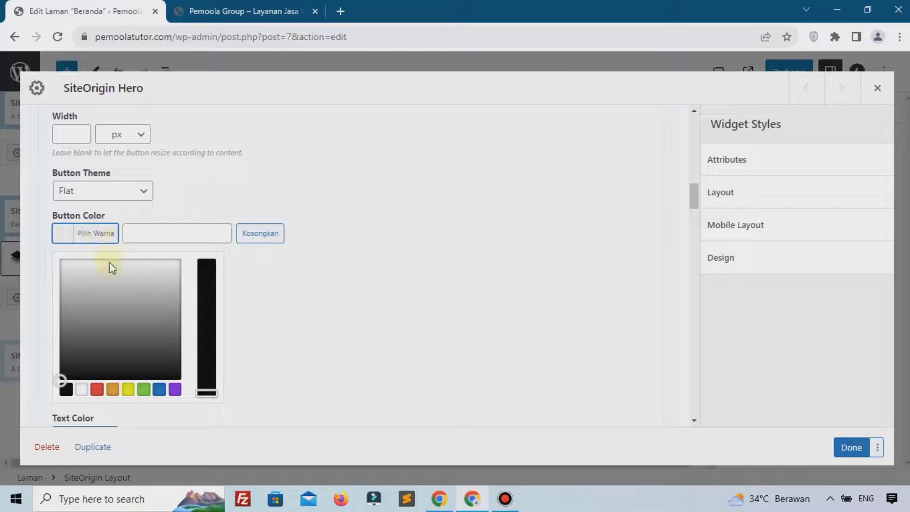
click(97, 390)
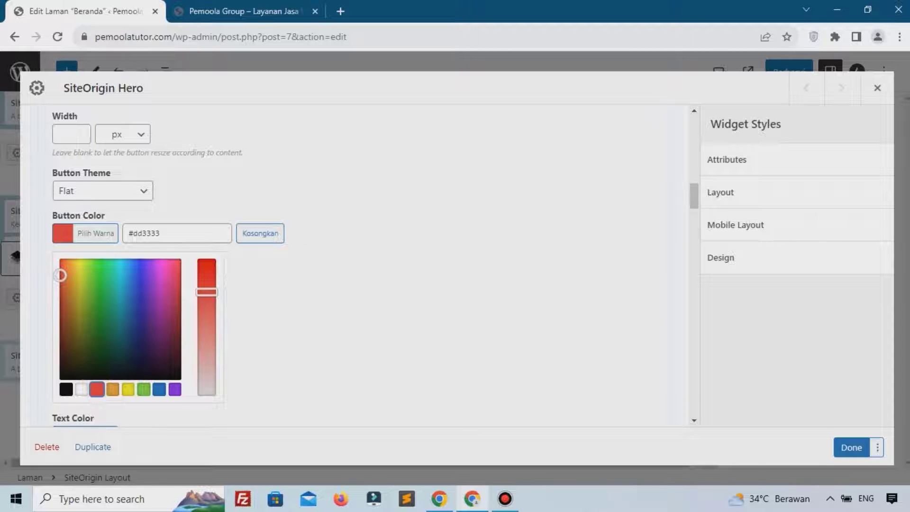
click(847, 449)
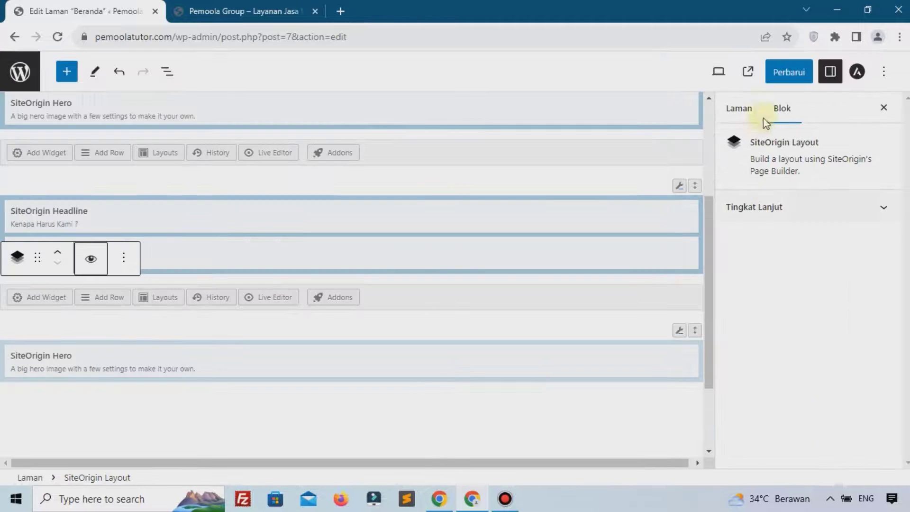
Update the Beranda page and reload the live homepage to check the promo hero below the features section.
click(784, 78)
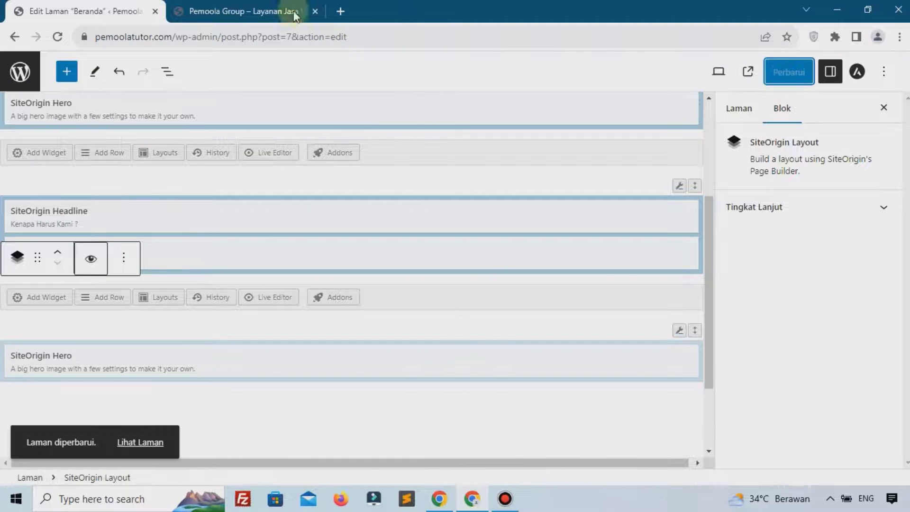
click(287, 10)
click(59, 42)
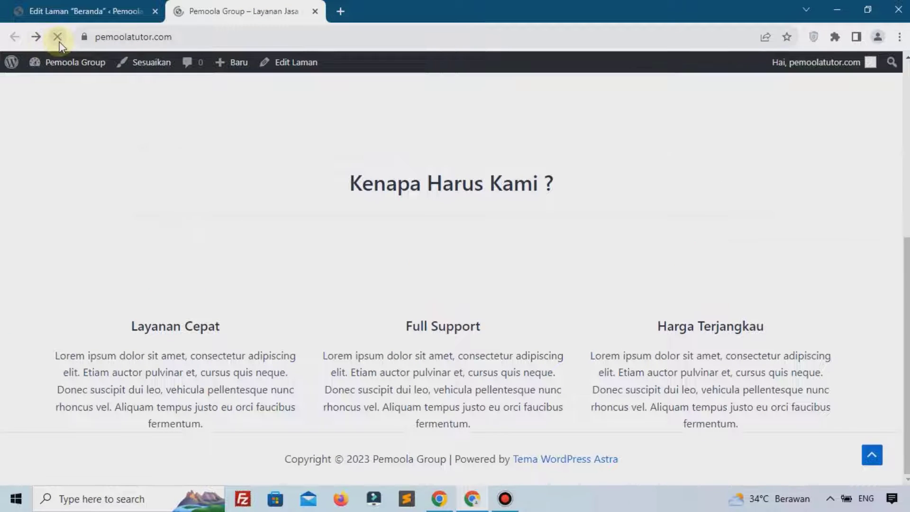
scroll(188, 243, down, 3)
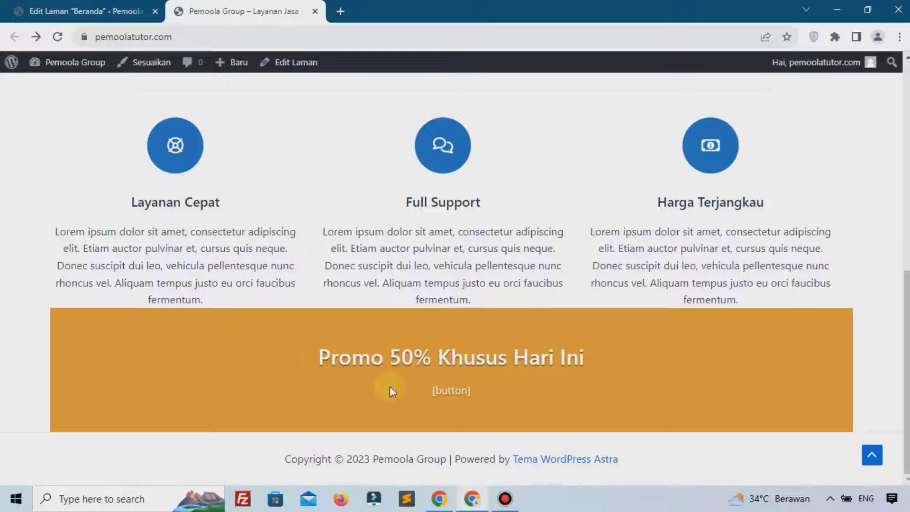
click(507, 499)
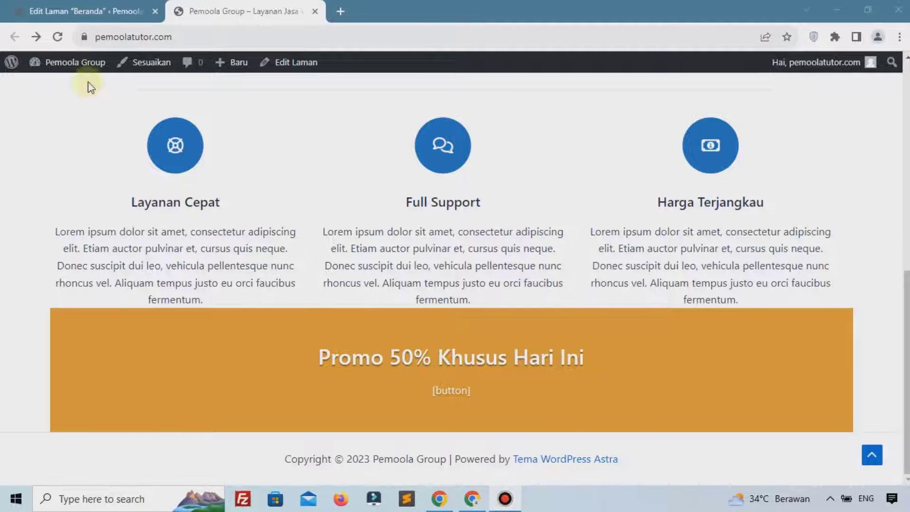
Set the row layout of the promo hero's row to Full Width Stretched in the Beranda page editor.
click(95, 6)
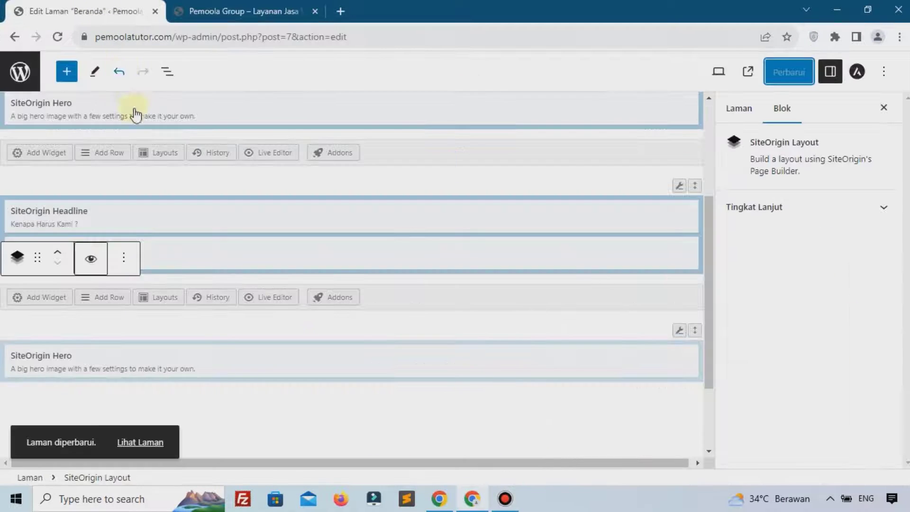
mouse_move(678, 333)
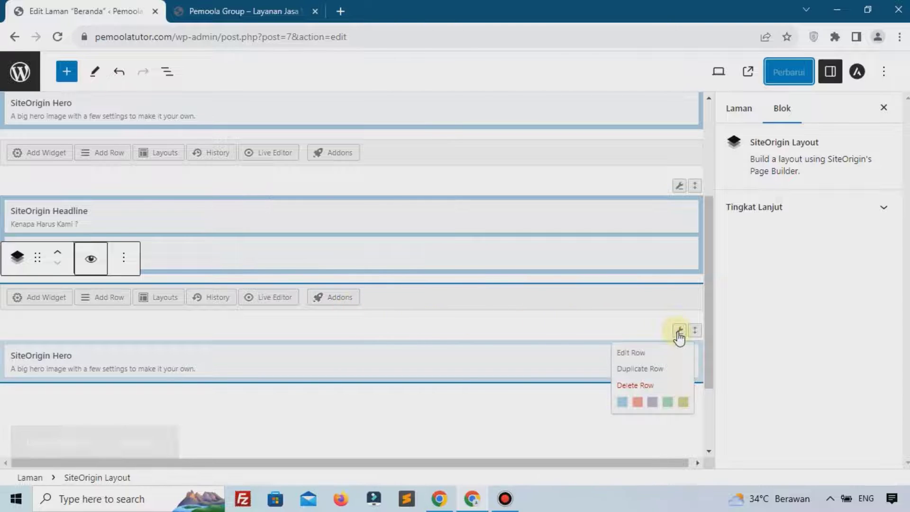
click(679, 333)
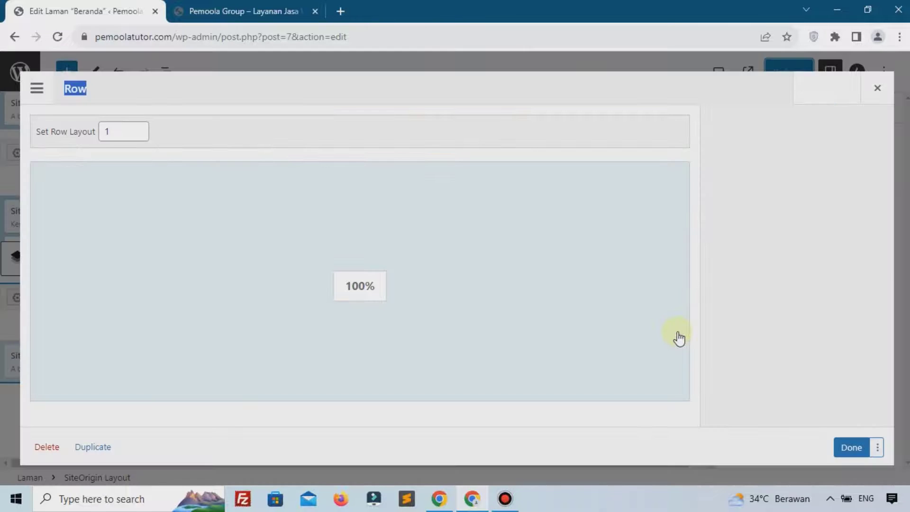
click(723, 203)
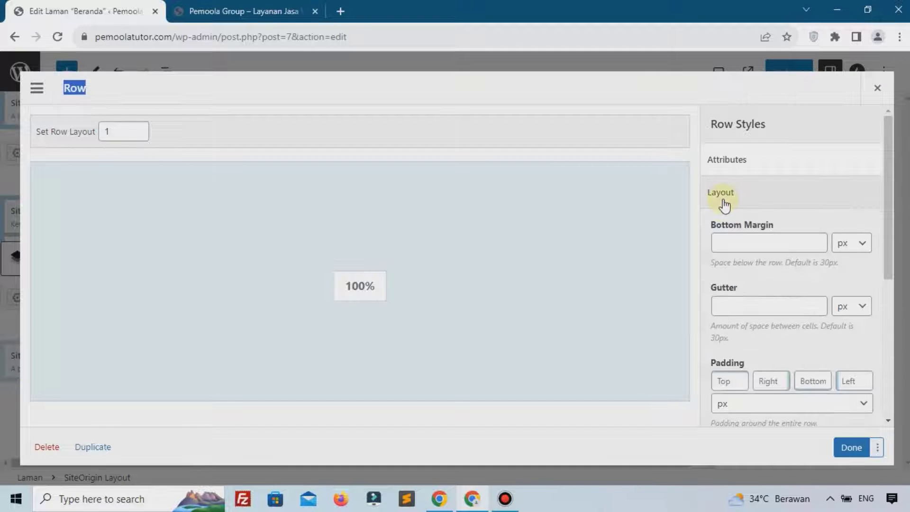
scroll(772, 305, down, 3)
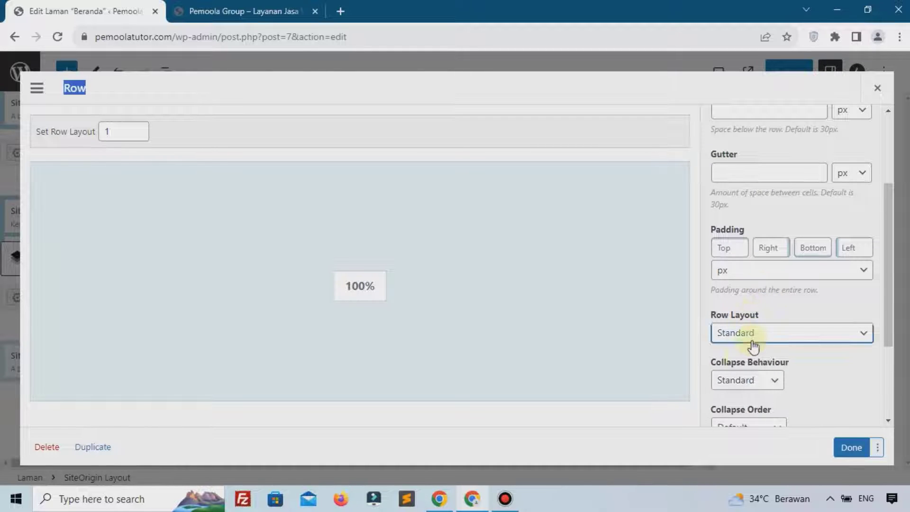
click(745, 338)
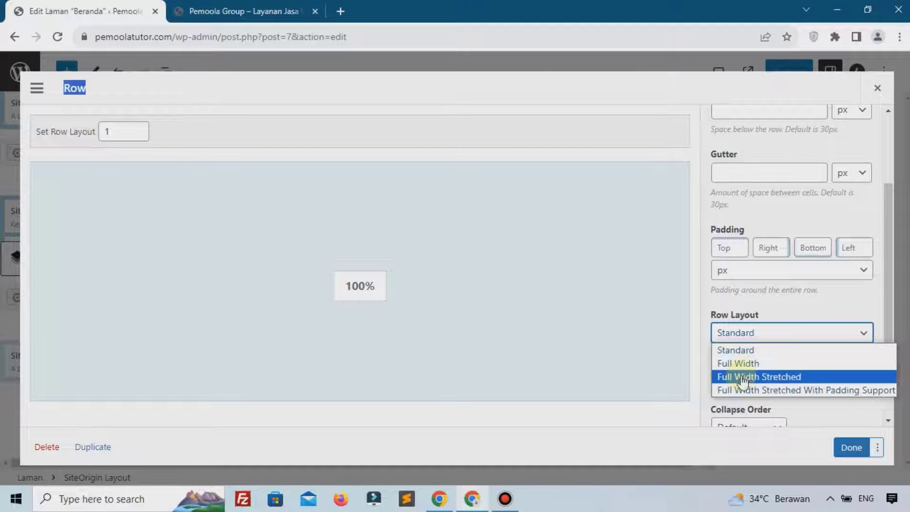
click(748, 377)
click(754, 379)
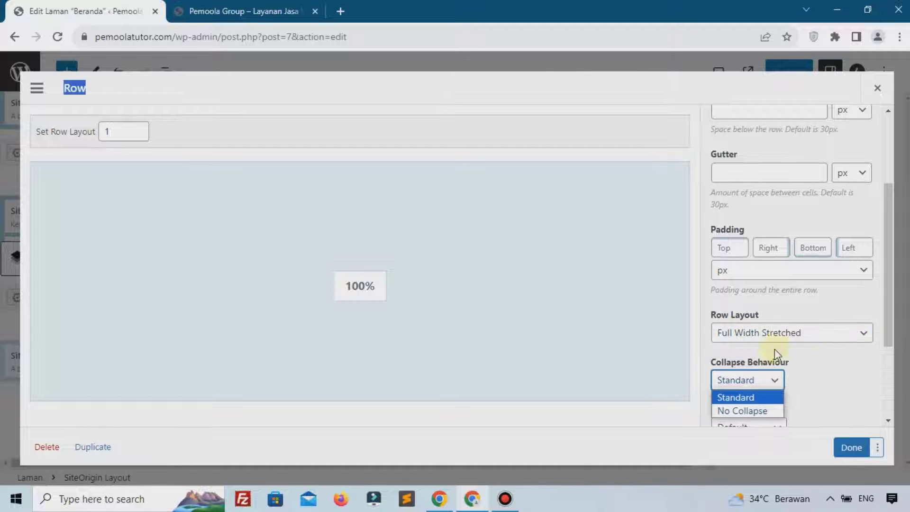
click(835, 385)
click(849, 447)
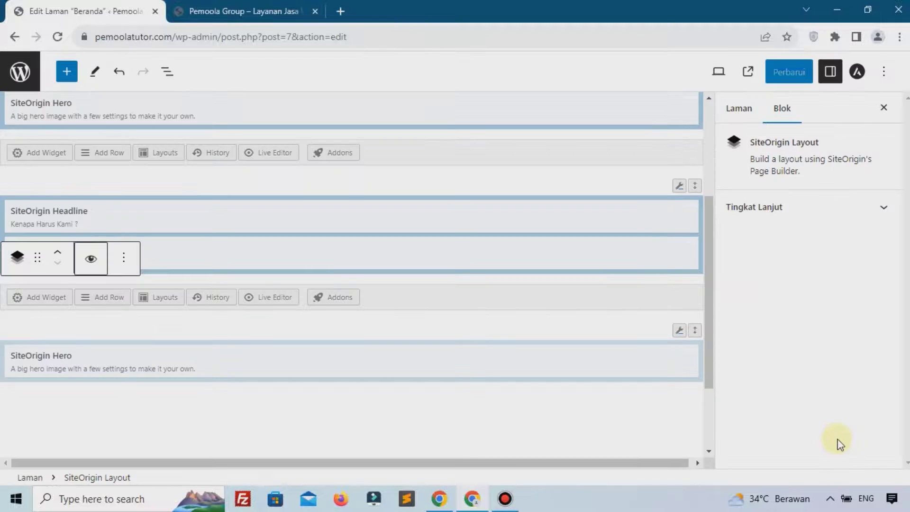
Give the promo hero widget a top margin of 50 px, leaving its right, bottom and left margins empty.
click(47, 363)
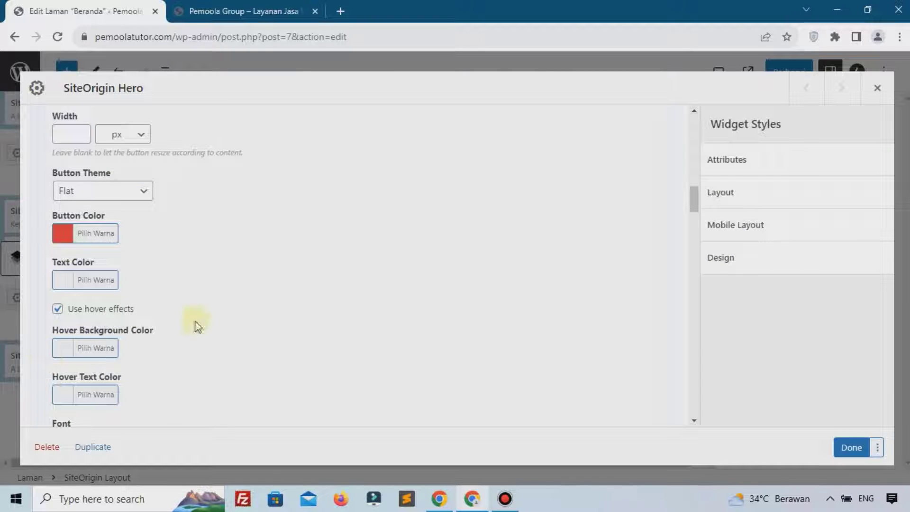
click(721, 192)
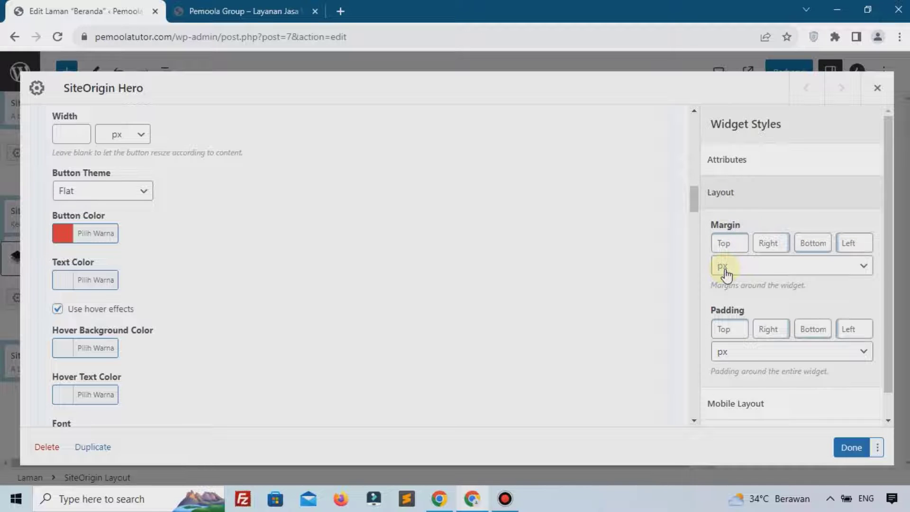
click(729, 244)
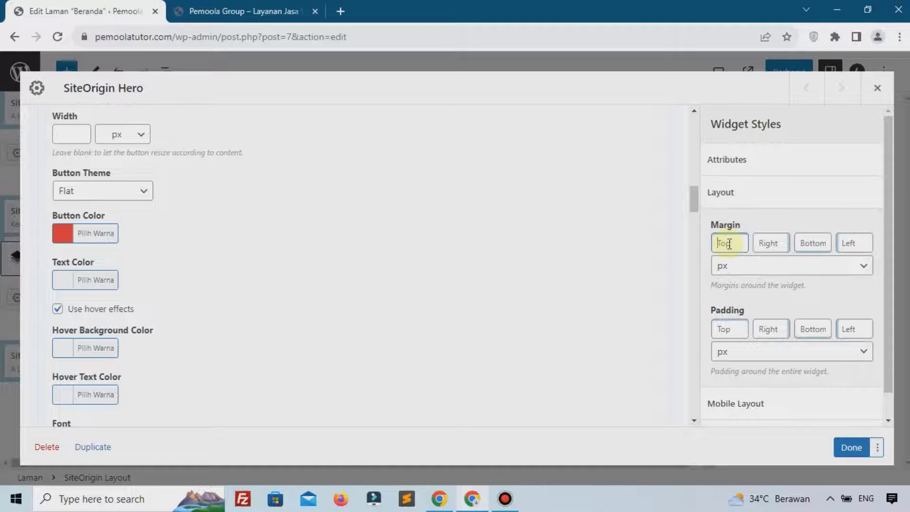
text(50)
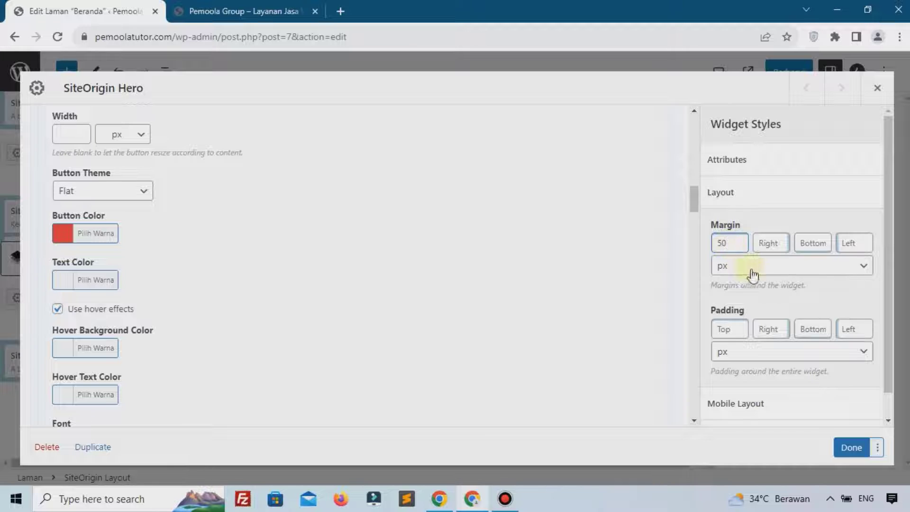
double_click(754, 285)
double_click(773, 244)
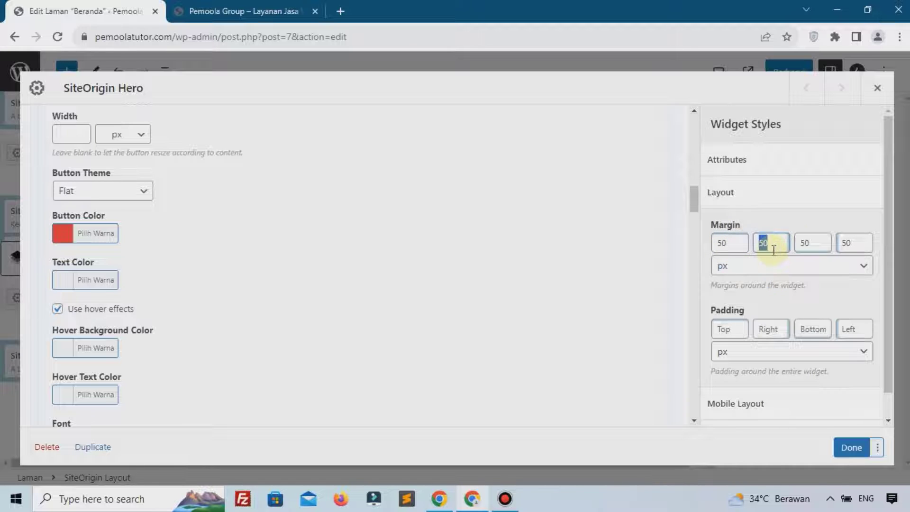
key(BackSpace)
double_click(806, 243)
key(BackSpace)
double_click(854, 243)
key(BackSpace)
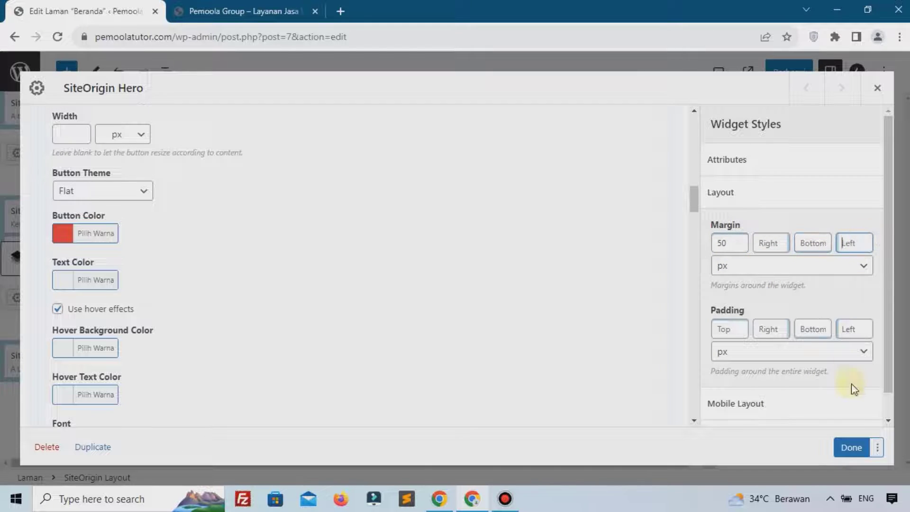
click(858, 448)
Update the page and reload the live homepage to check the promo hero's width and top spacing.
click(799, 74)
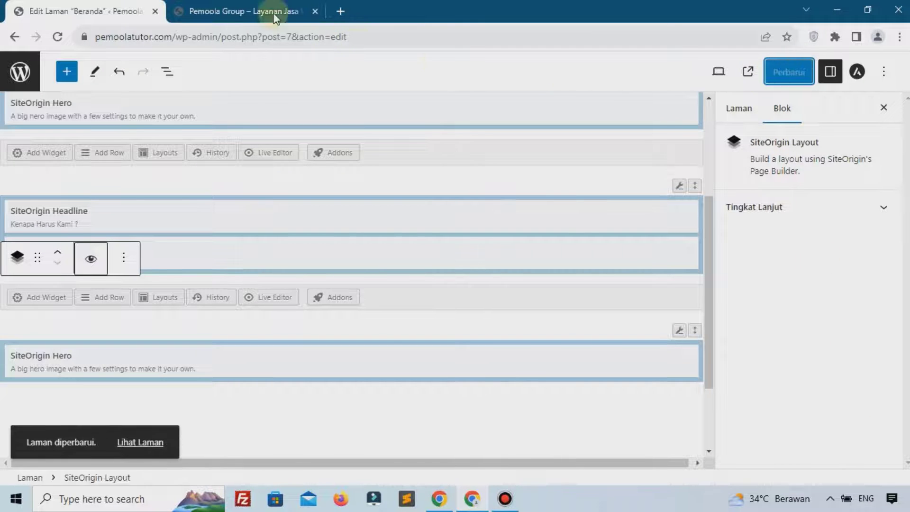
click(256, 12)
click(58, 37)
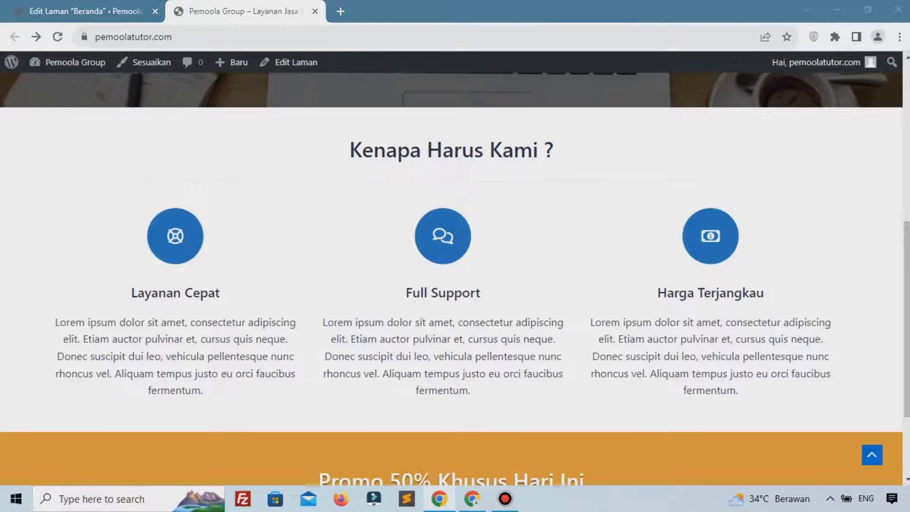
View the promo hero on the live homepage and open its SiteOrigin Hero widget in the Beranda page editor.
scroll(342, 317, down, 3)
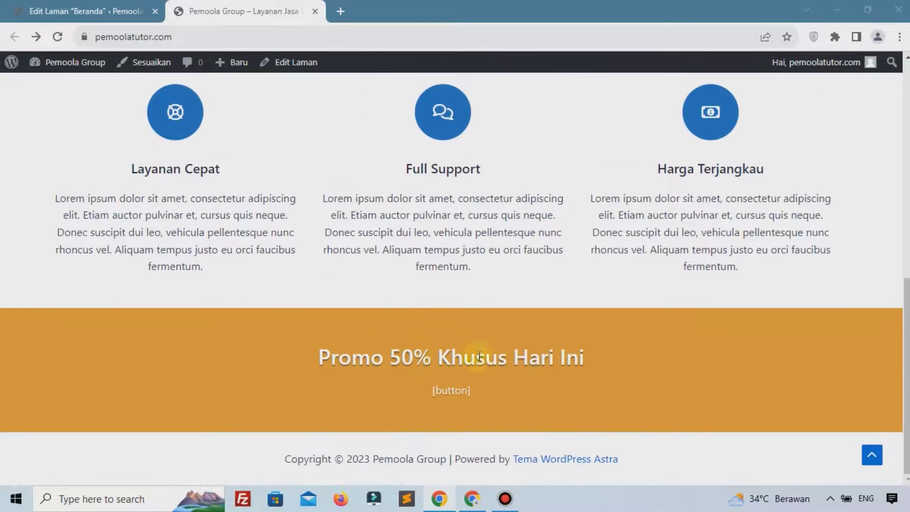
click(89, 7)
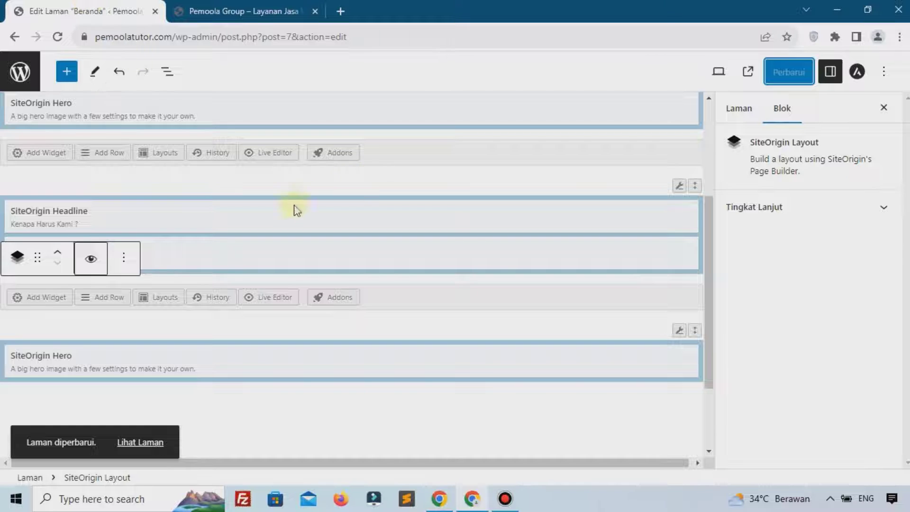
scroll(294, 211, up, 3)
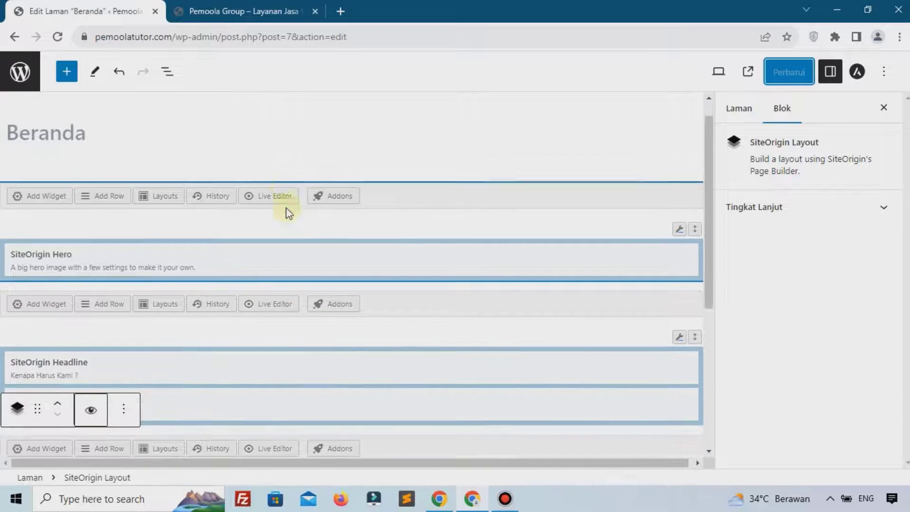
scroll(289, 213, down, 5)
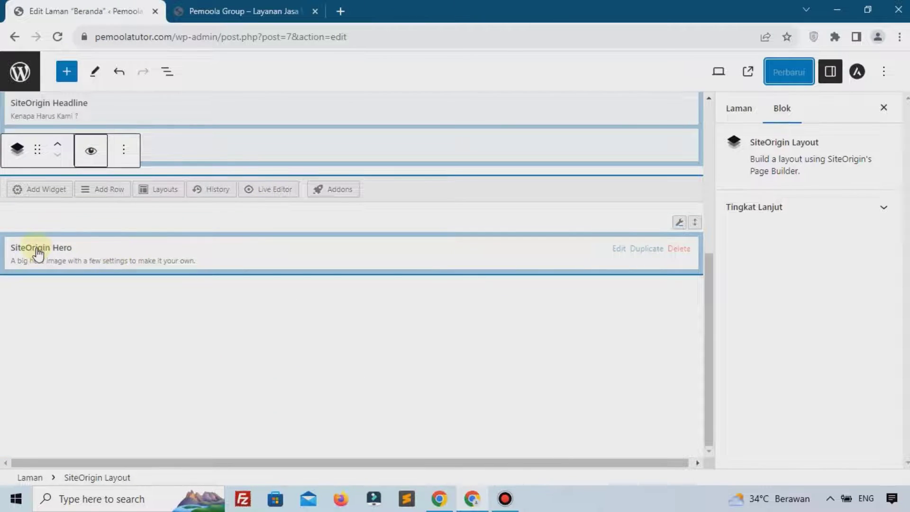
click(38, 254)
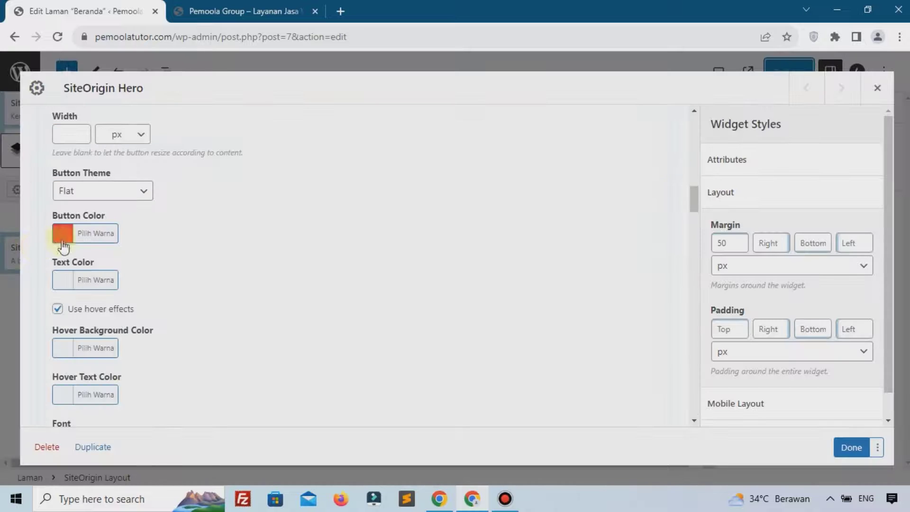
Examine the promo hero's frame content, [button] shortcode, Hubungi Kami button settings and background settings.
scroll(115, 230, up, 5)
scroll(114, 235, up, 10)
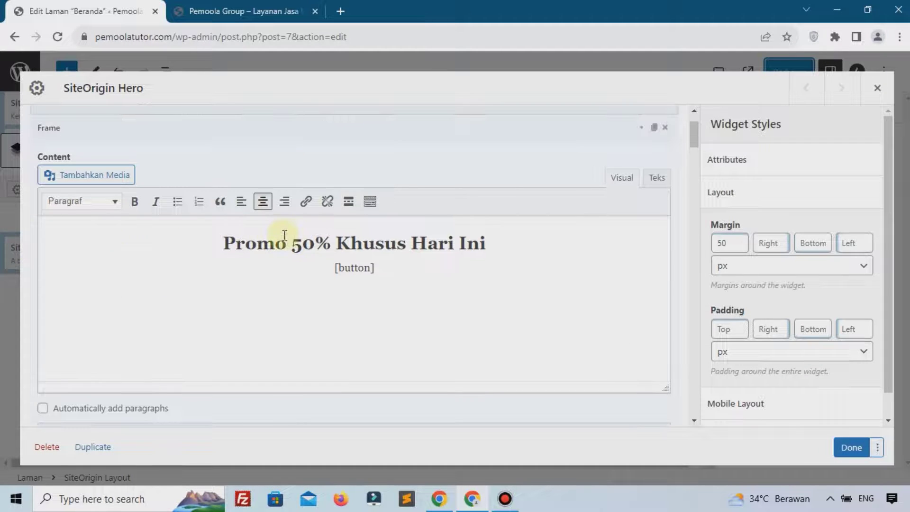
scroll(284, 235, up, 3)
scroll(231, 266, down, 10)
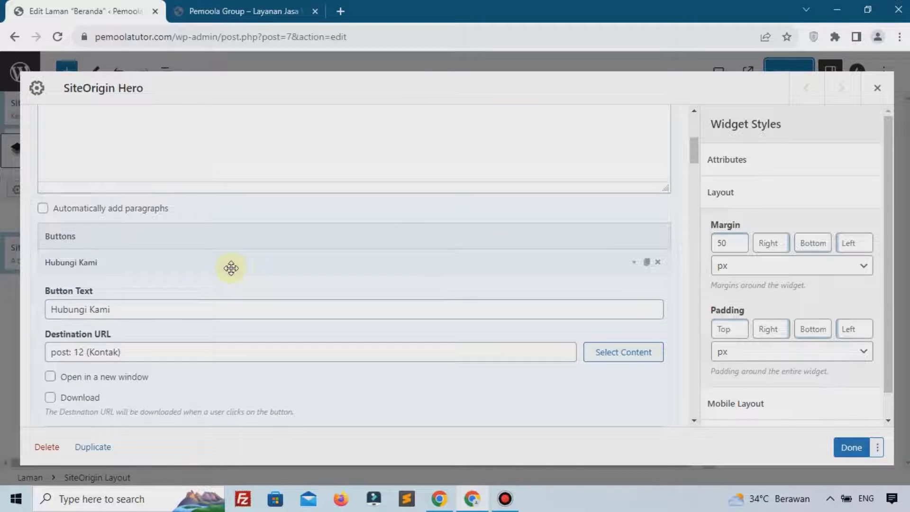
scroll(231, 268, down, 6)
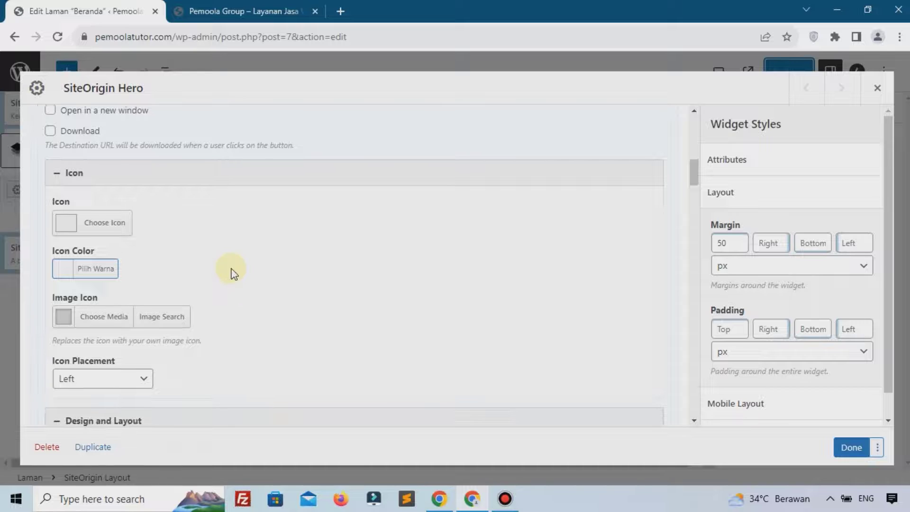
scroll(231, 274, down, 8)
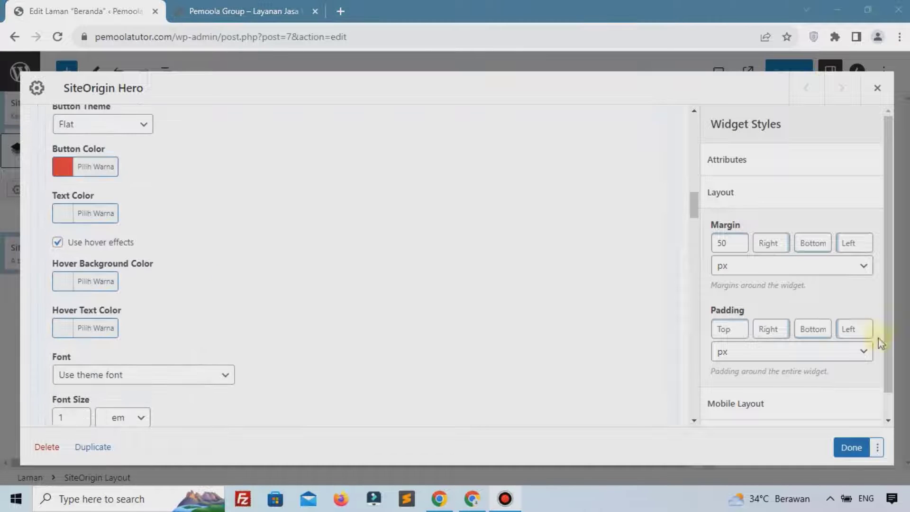
scroll(283, 321, down, 10)
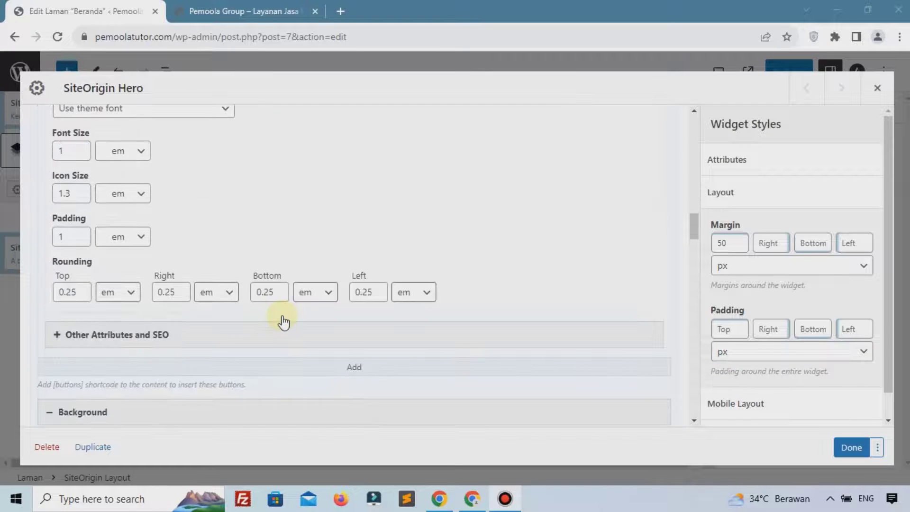
scroll(284, 322, down, 1)
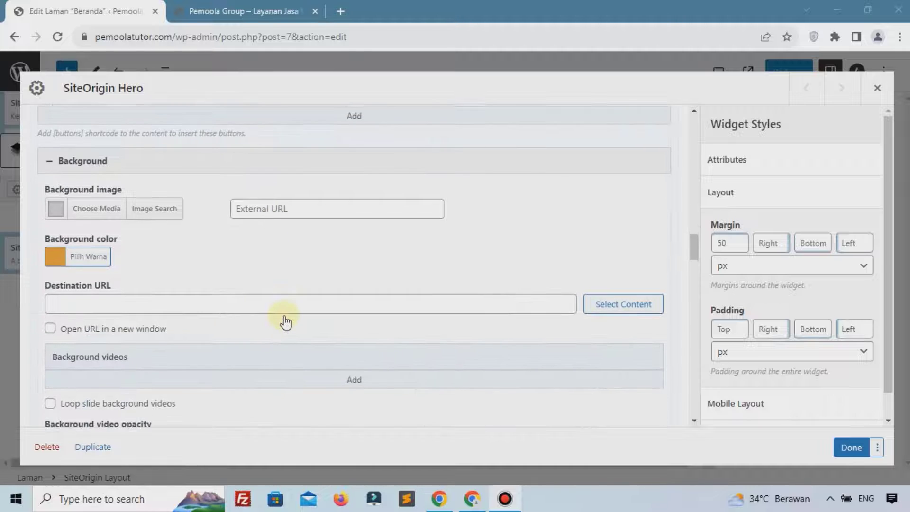
scroll(287, 321, up, 20)
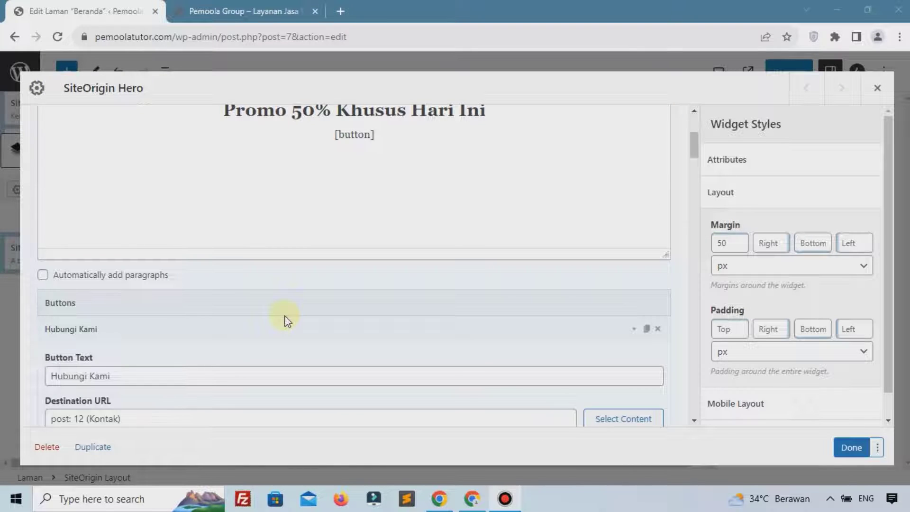
scroll(286, 321, down, 15)
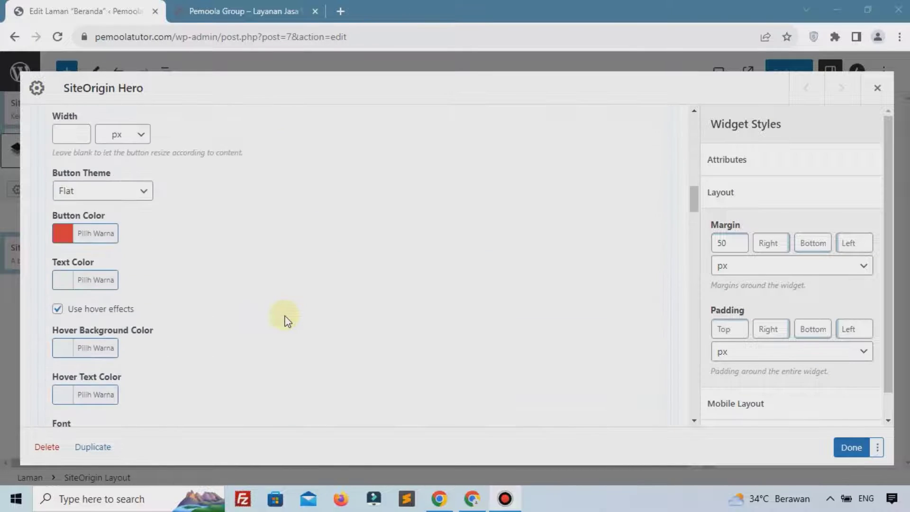
scroll(286, 320, down, 12)
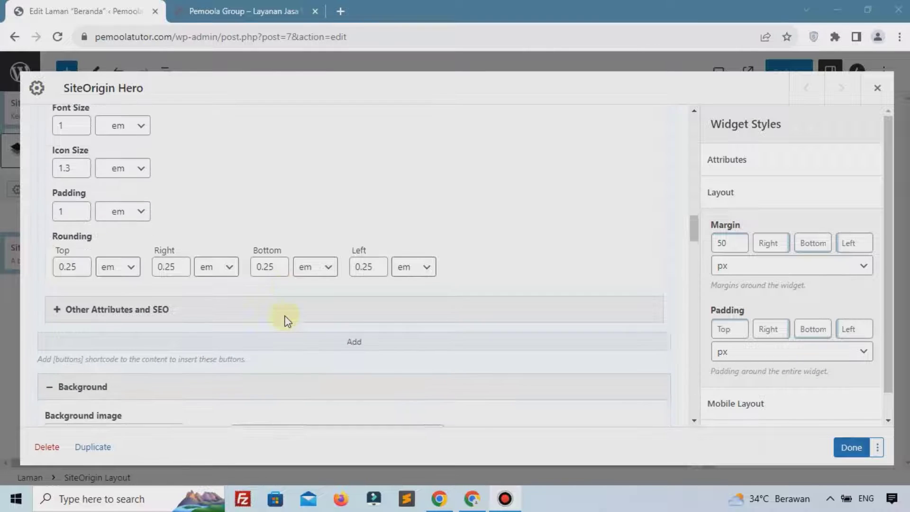
Set the promo hero's heading color to black (#000000) in its design settings and finish editing the widget.
scroll(286, 320, down, 6)
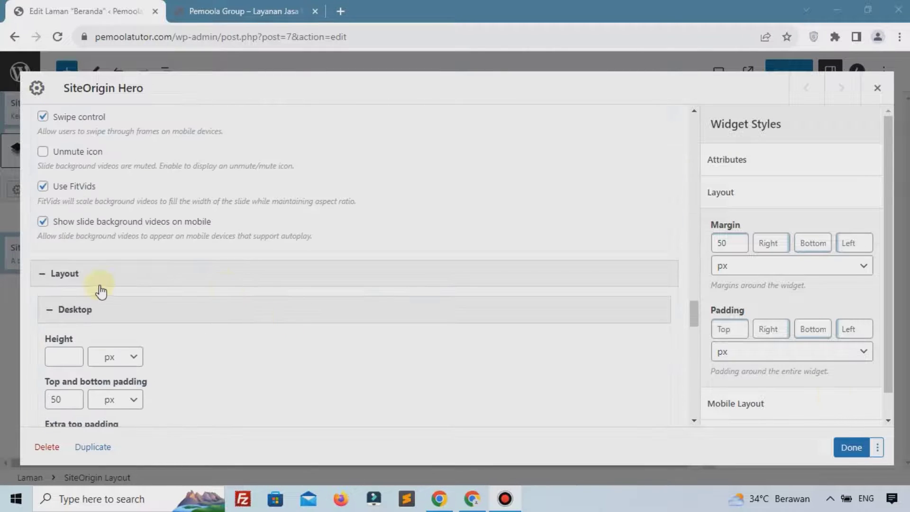
scroll(100, 291, down, 6)
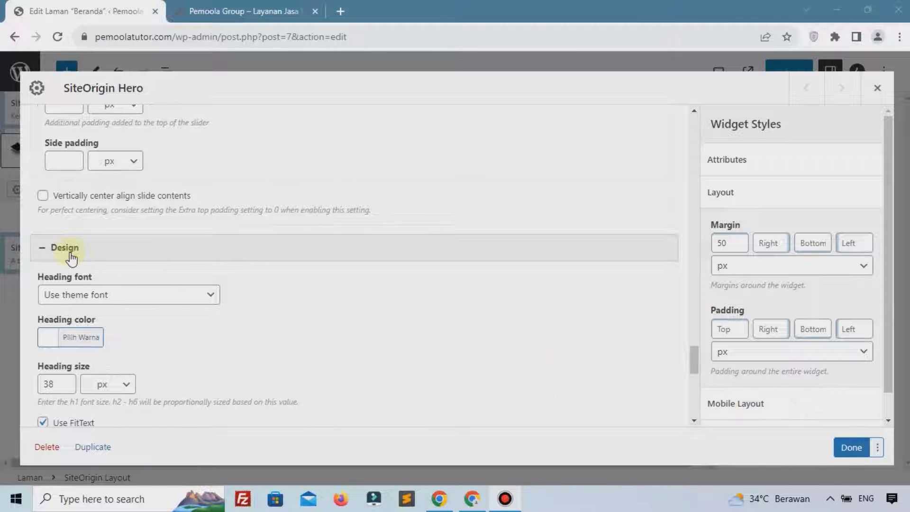
click(97, 346)
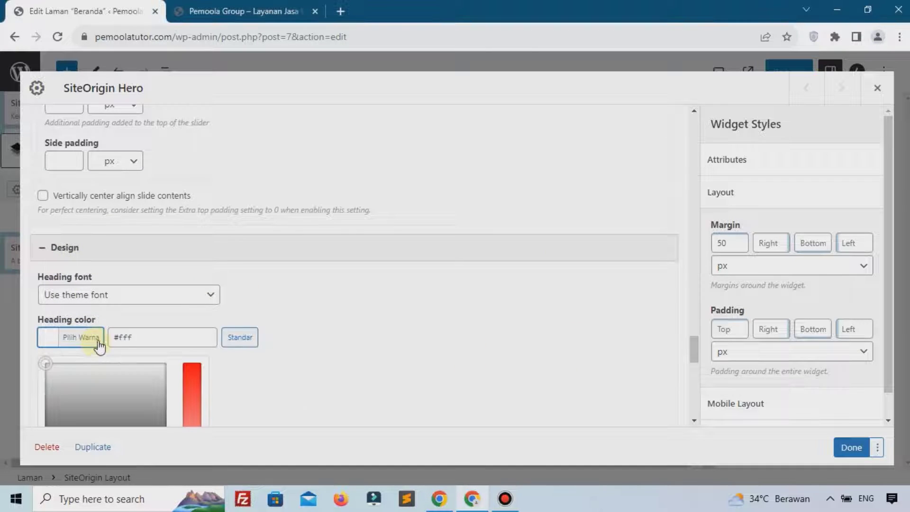
scroll(102, 344, down, 3)
click(53, 363)
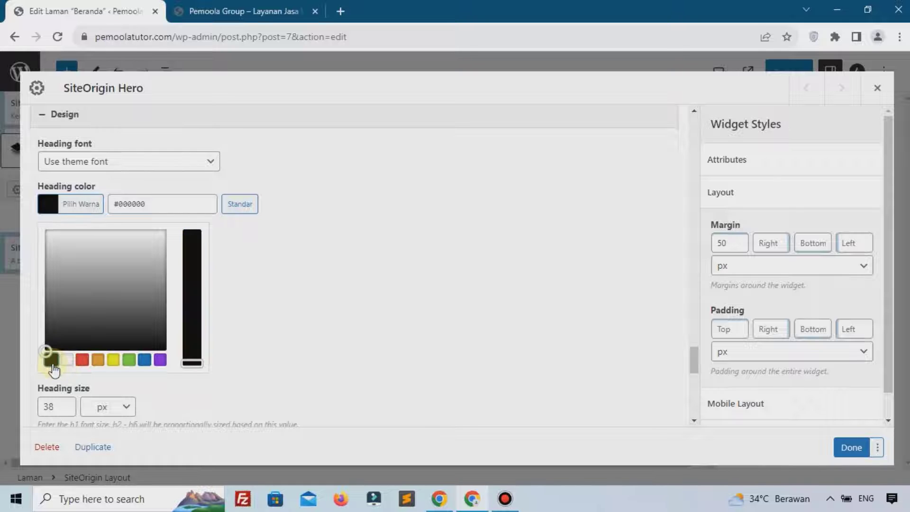
click(848, 448)
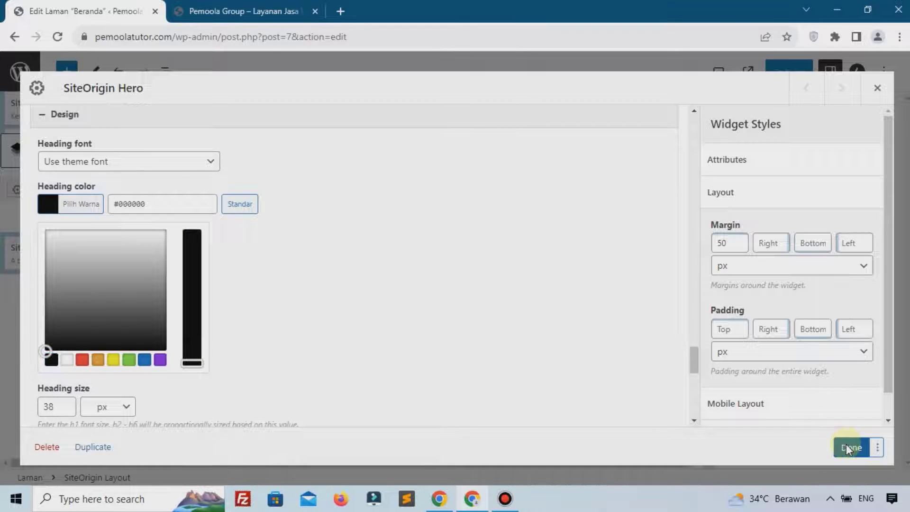
Update the Beranda page and return to the live homepage to check the promo hero's heading color.
click(780, 70)
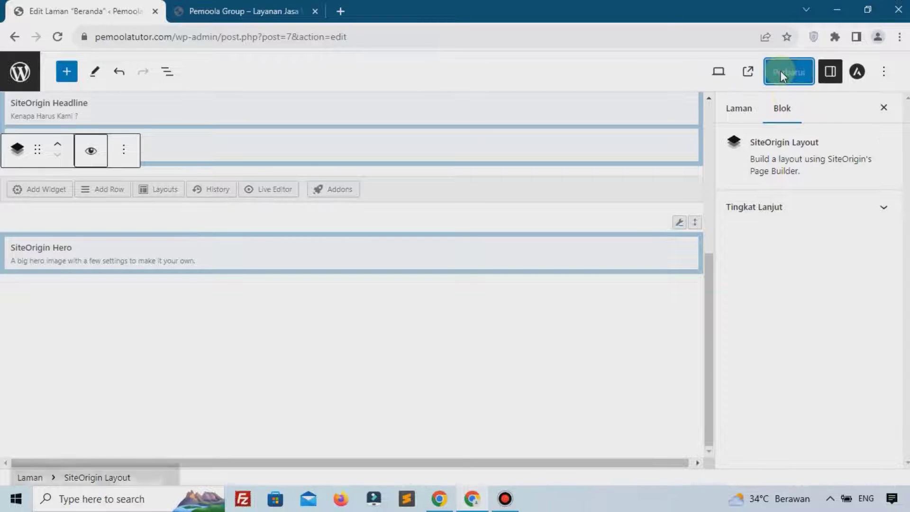
click(232, 10)
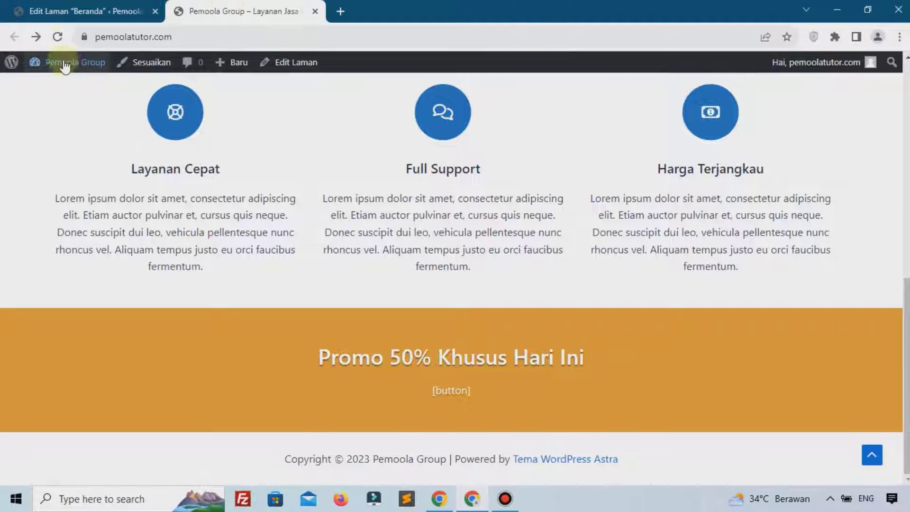
Italicize the heading "Promo 50% Khusus Hari Ini" in the promo SiteOrigin Hero widget of the Beranda page and apply the widget settings.
click(52, 10)
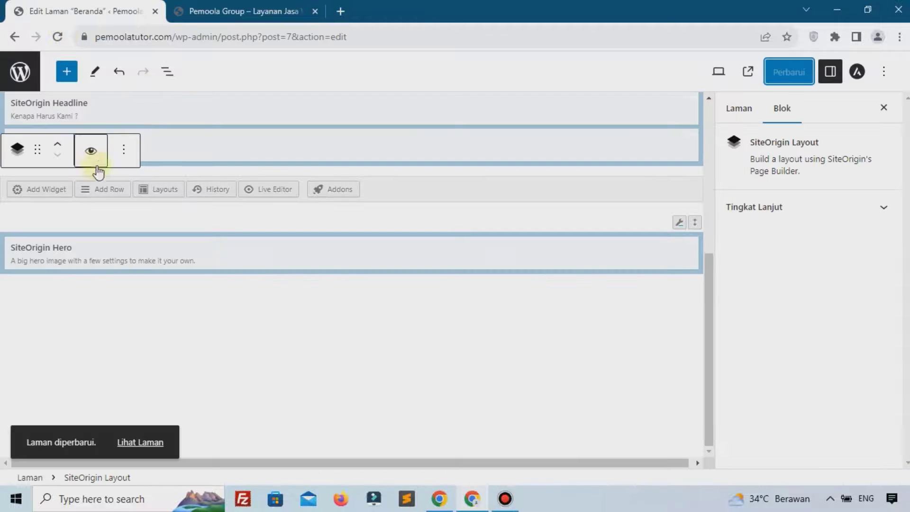
click(51, 249)
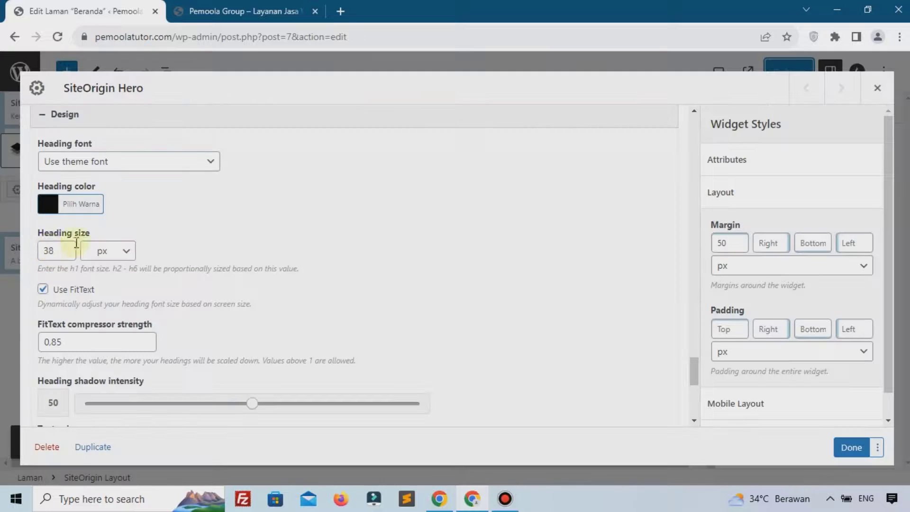
scroll(244, 234, up, 15)
scroll(322, 256, up, 20)
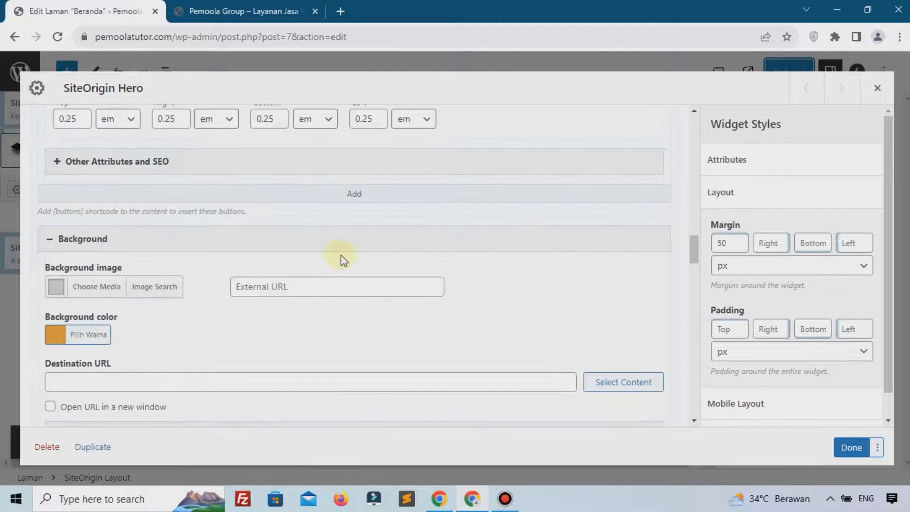
scroll(342, 261, up, 10)
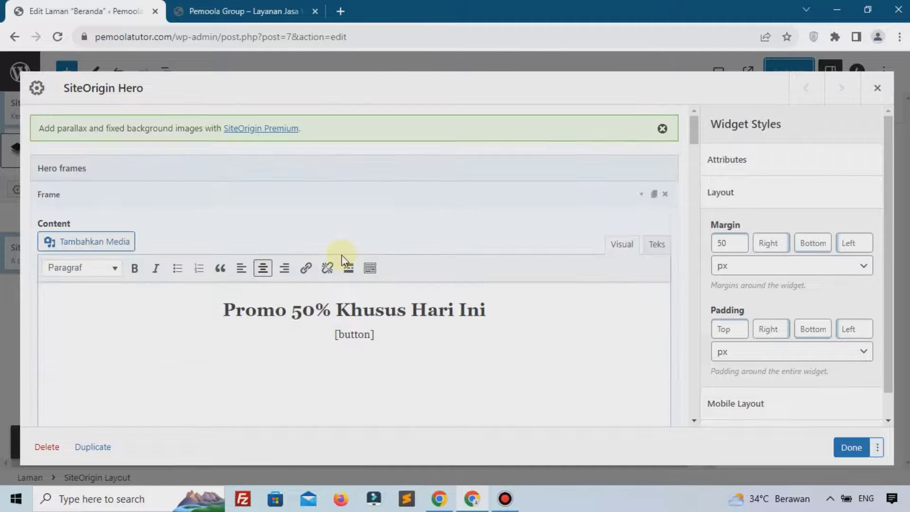
drag(491, 308, 209, 303)
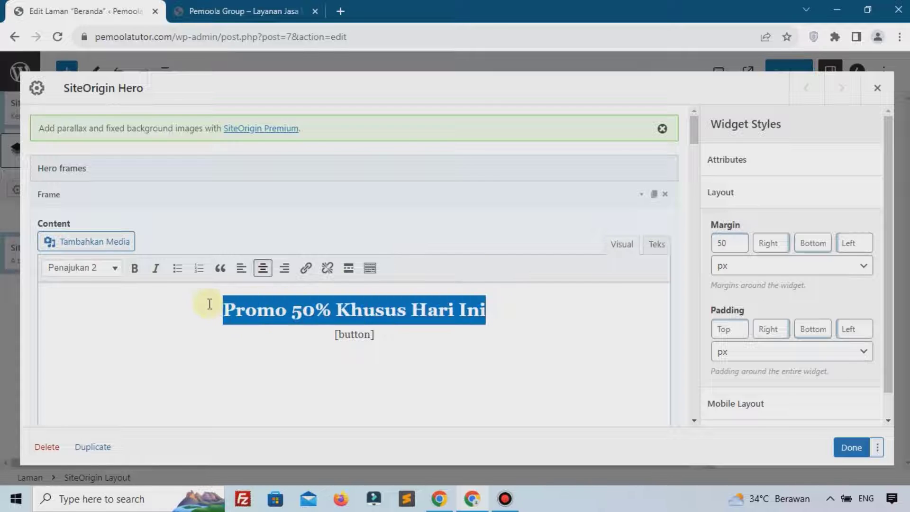
click(156, 268)
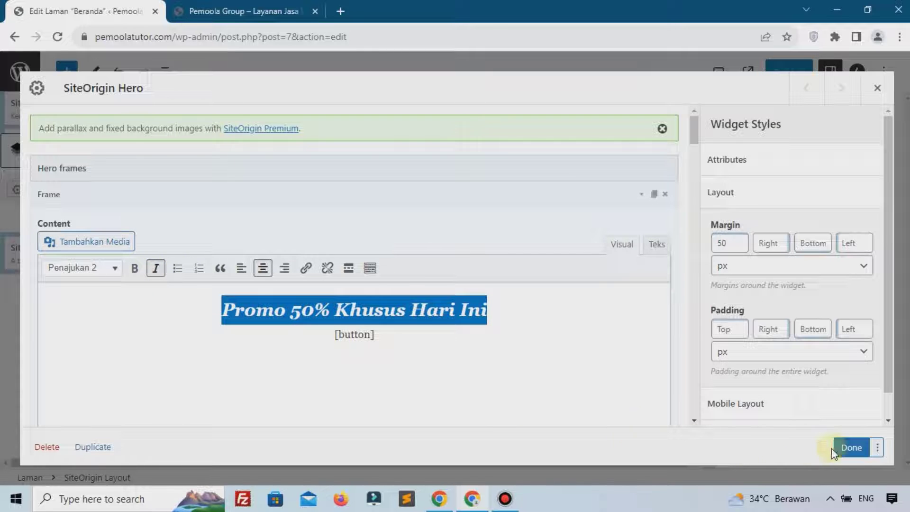
click(849, 448)
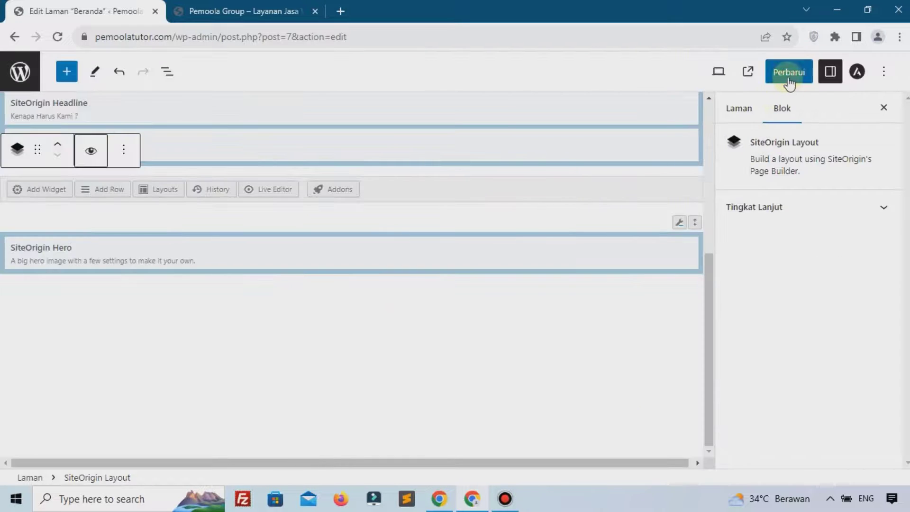
Update the Beranda page and reload the live homepage to check the promo heading and the shortcode text below it.
click(788, 76)
click(223, 11)
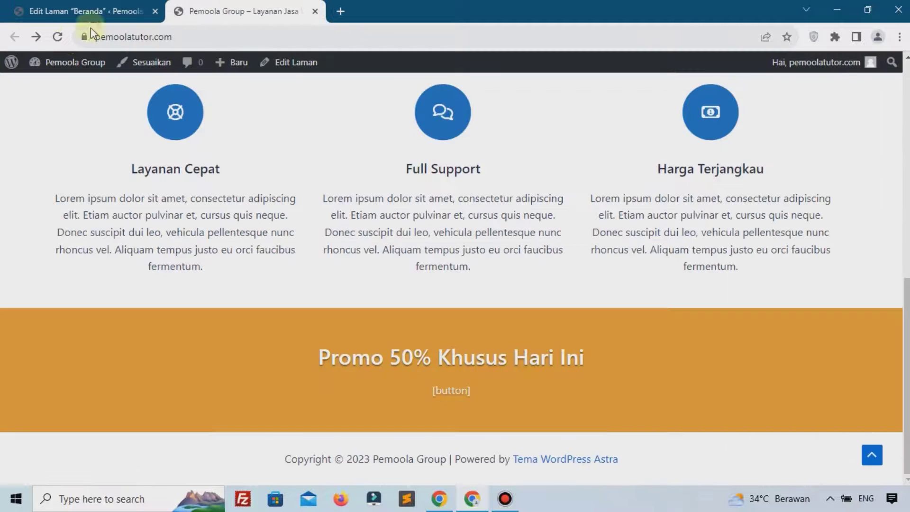
click(55, 42)
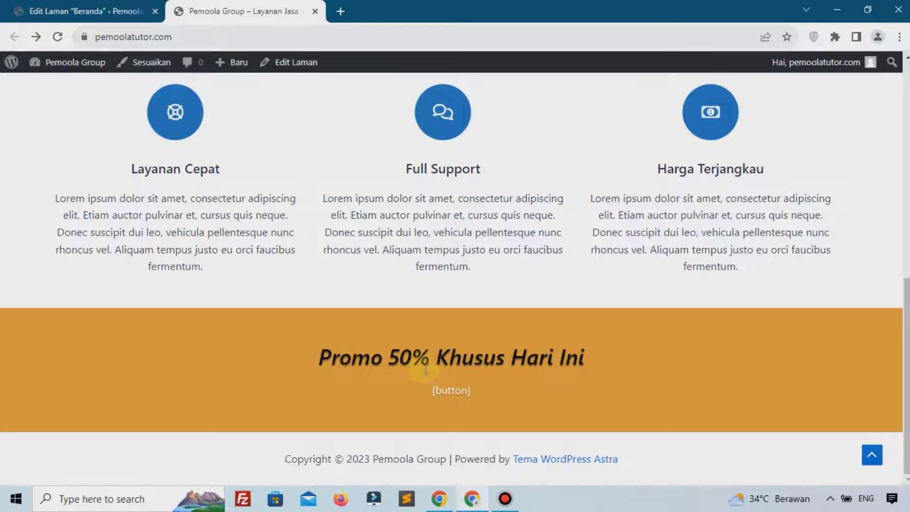
drag(430, 391, 474, 391)
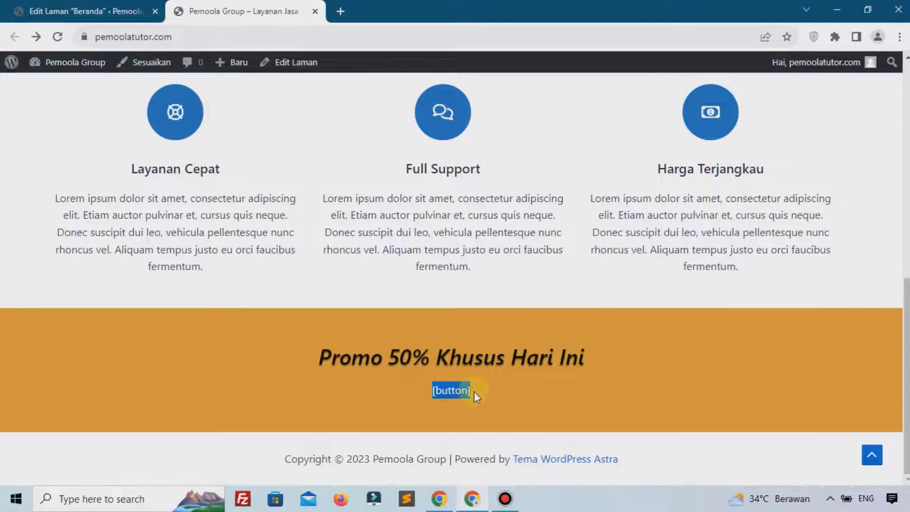
double_click(465, 392)
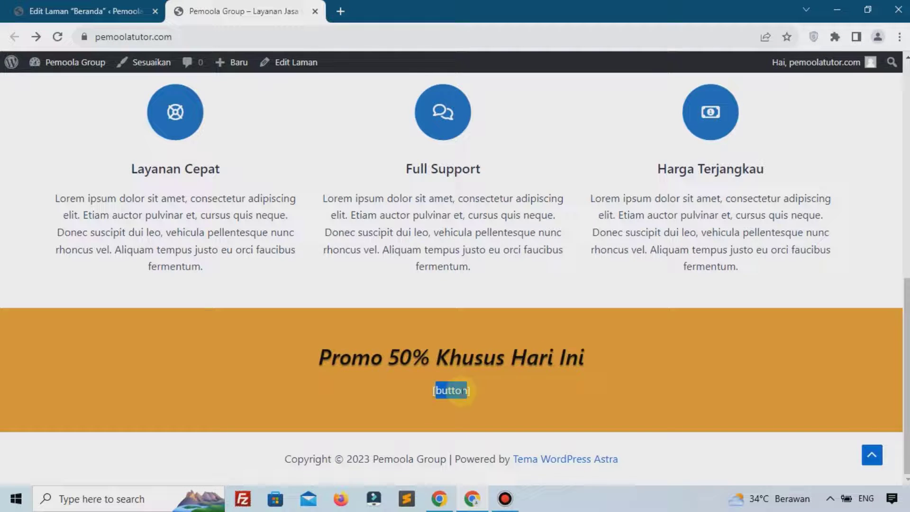
Correct the shortcode under the promo heading in the SiteOrigin Hero widget to [buttons].
click(76, 9)
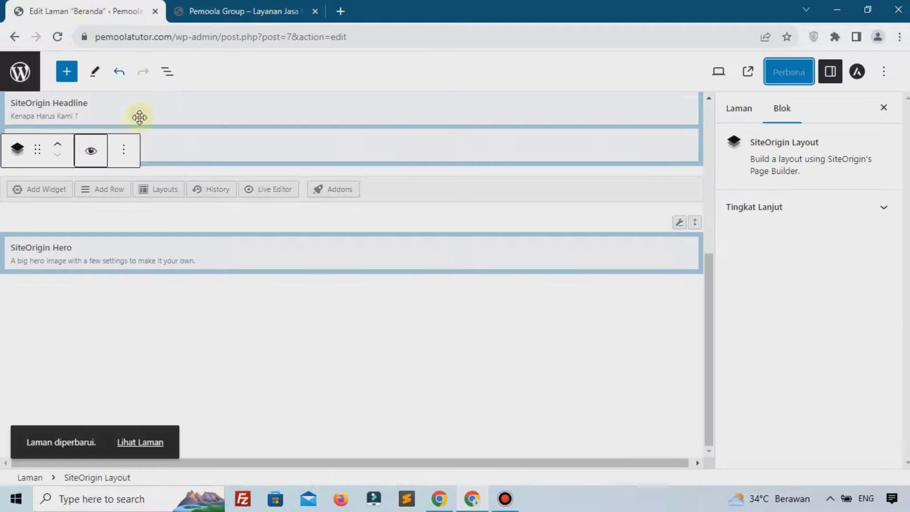
click(54, 251)
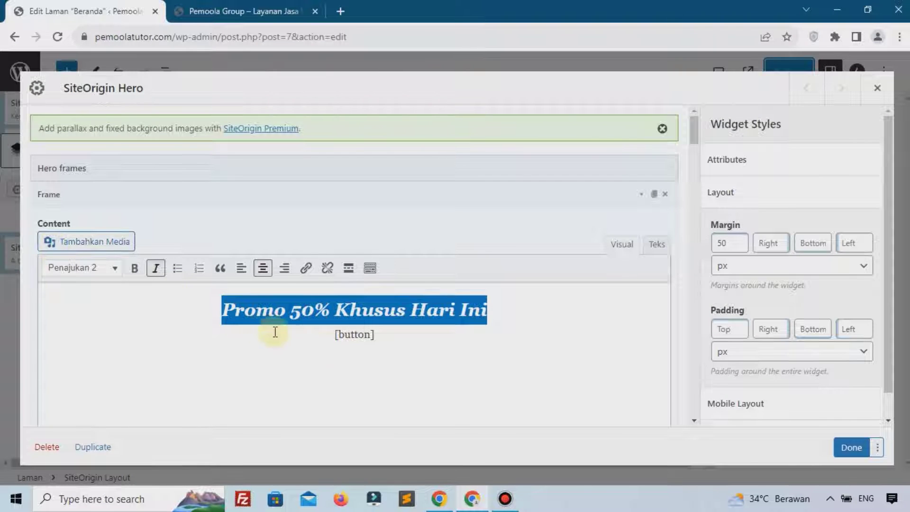
click(372, 345)
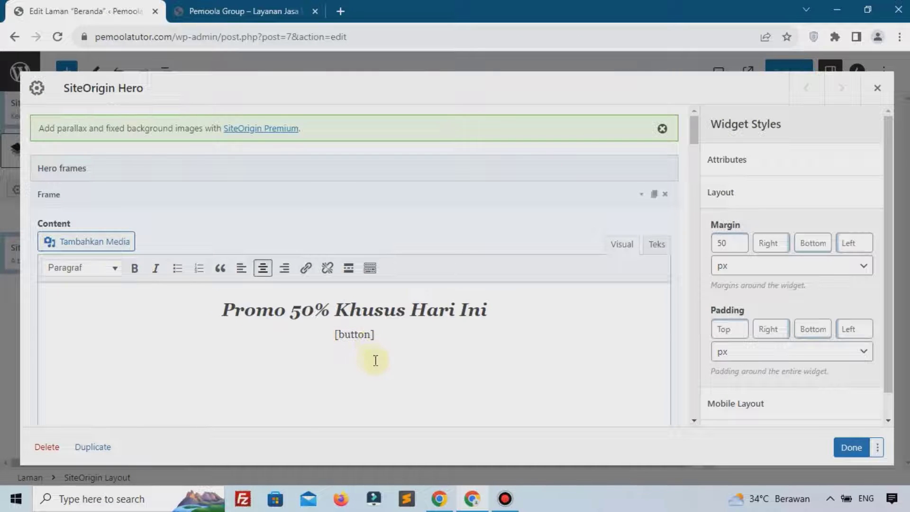
text(s)
click(852, 449)
Update the page with the corrected shortcode and look over the reloaded live homepage down to the promo button.
click(774, 72)
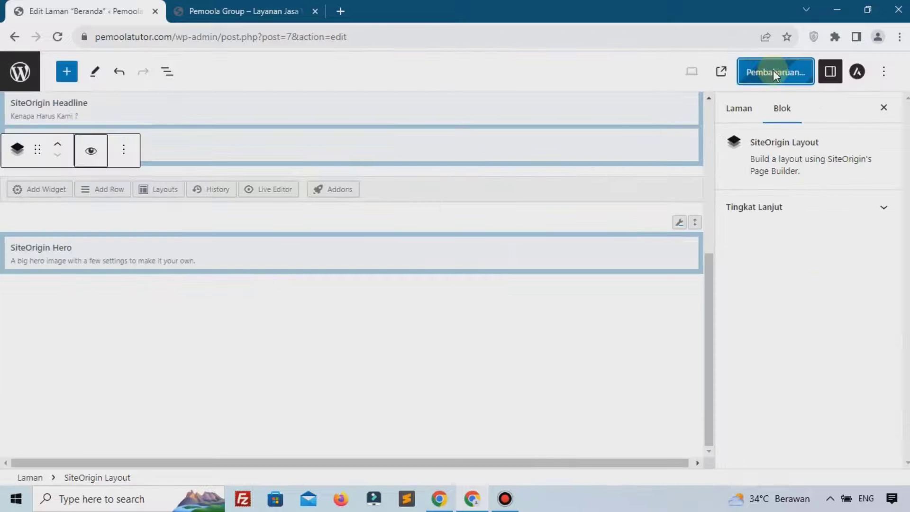
click(239, 11)
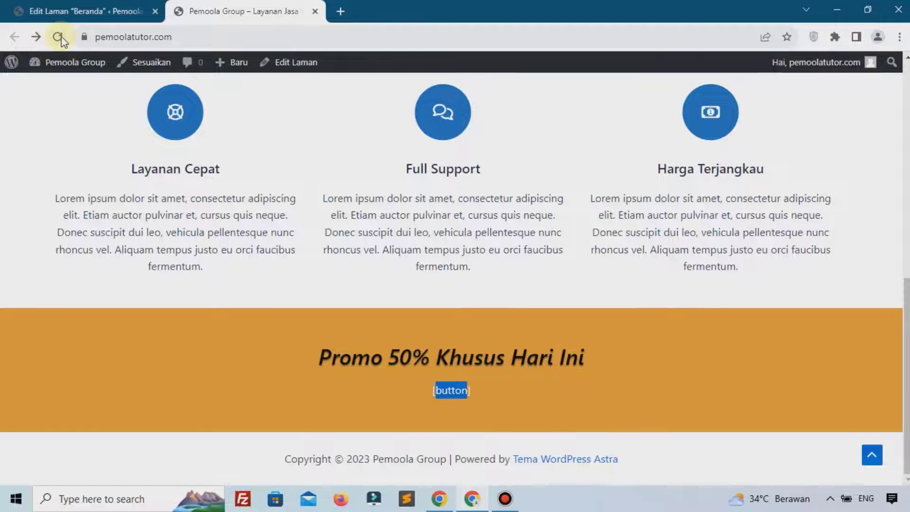
click(57, 37)
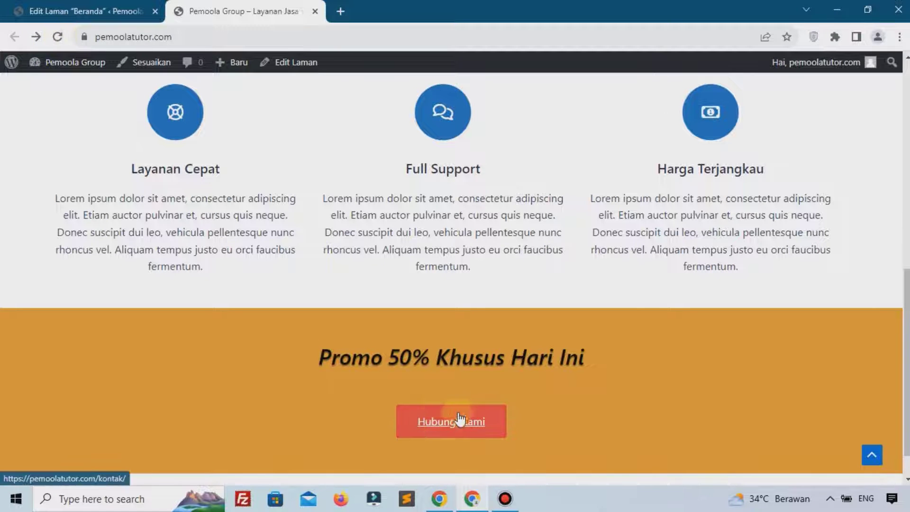
scroll(391, 354, down, 1)
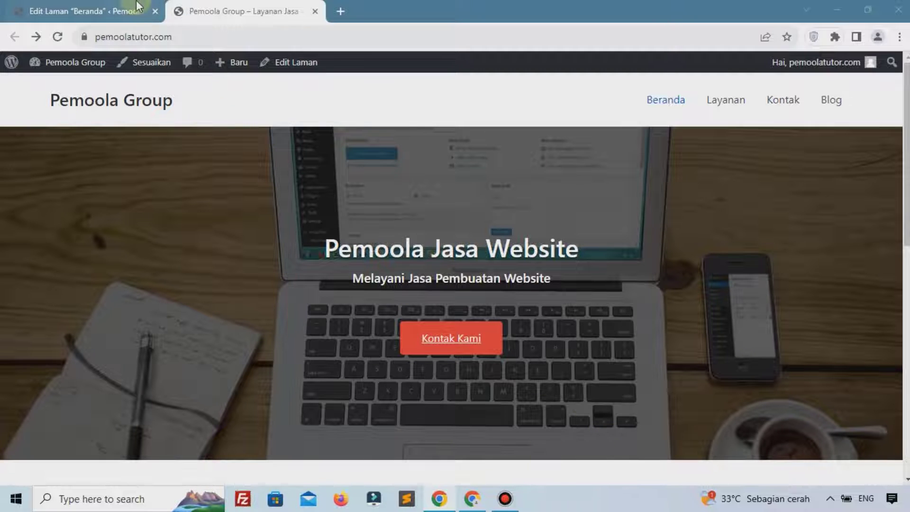
scroll(426, 244, down, 1)
scroll(426, 242, down, 7)
scroll(422, 234, up, 5)
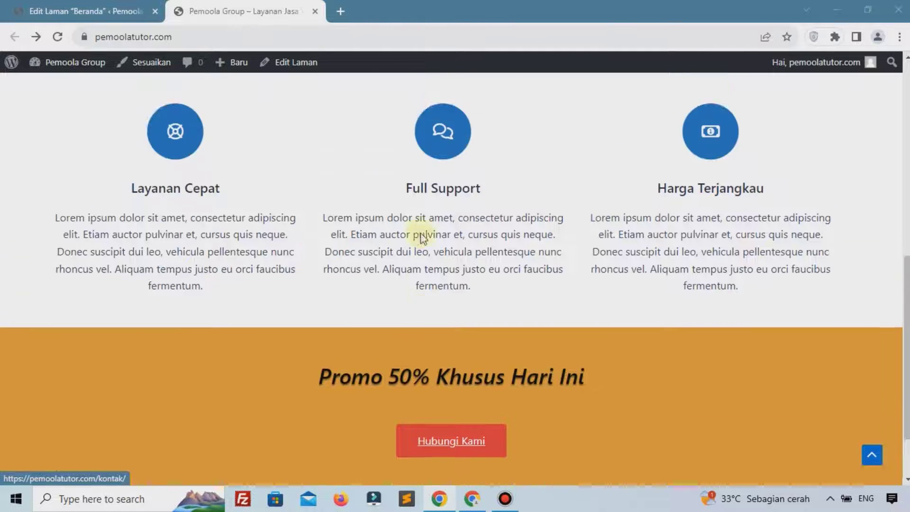
Add a new SiteOrigin Layout block below the promo hero section in the Beranda page editor.
click(138, 6)
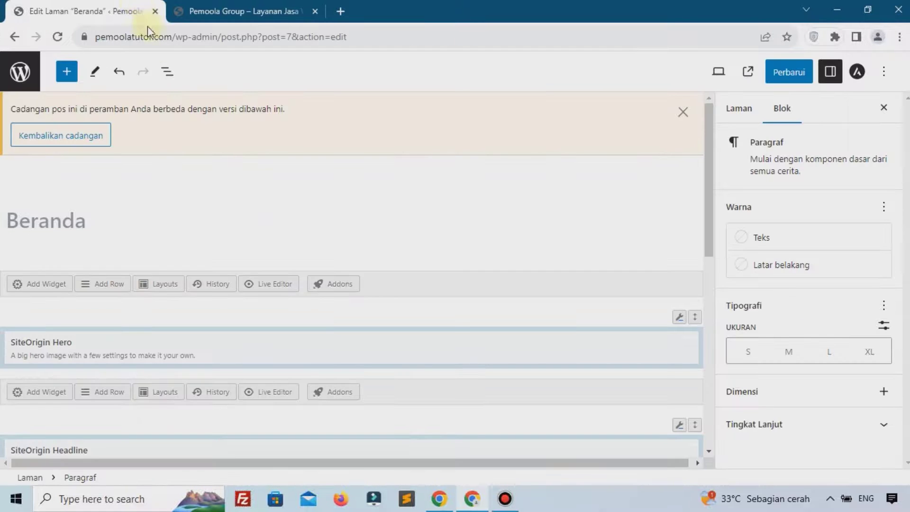
scroll(182, 125, down, 5)
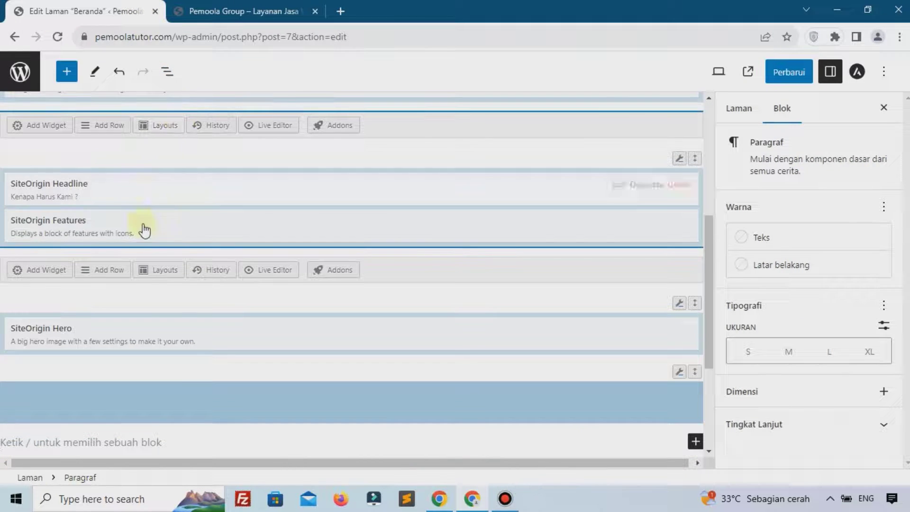
click(505, 498)
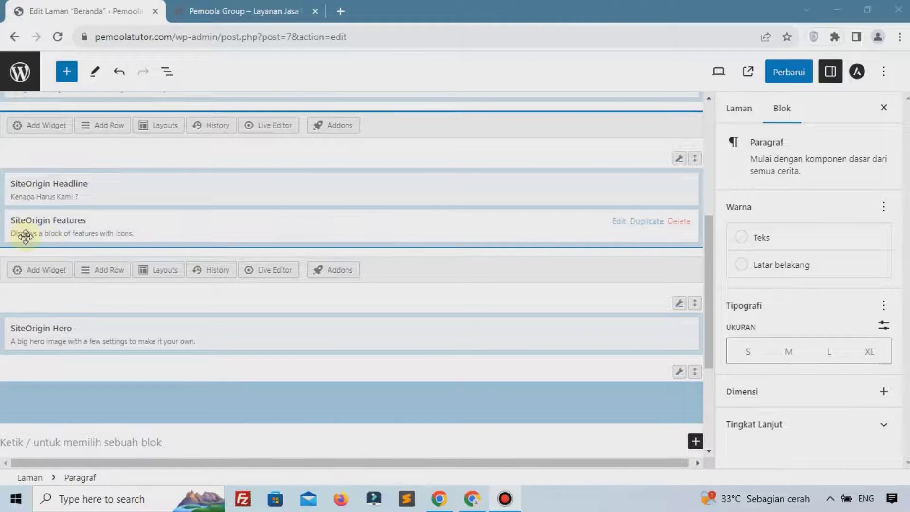
scroll(47, 232, up, 1)
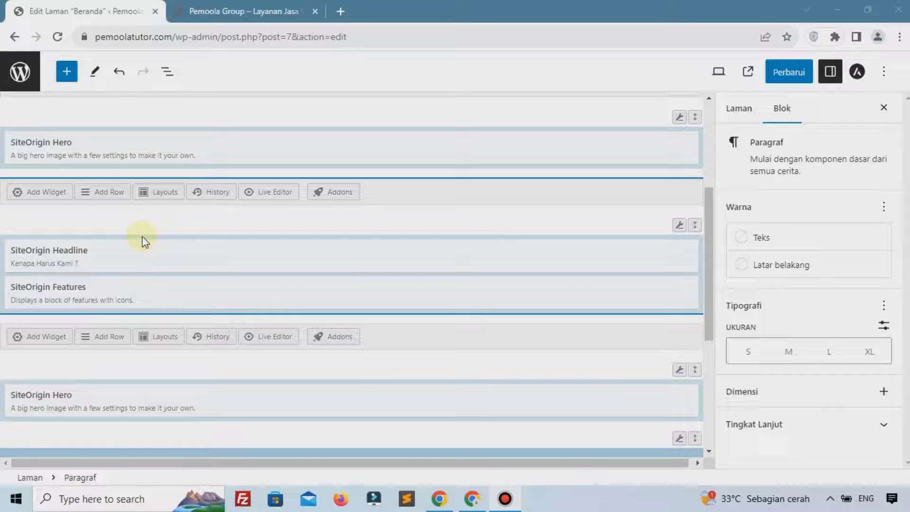
scroll(57, 258, down, 3)
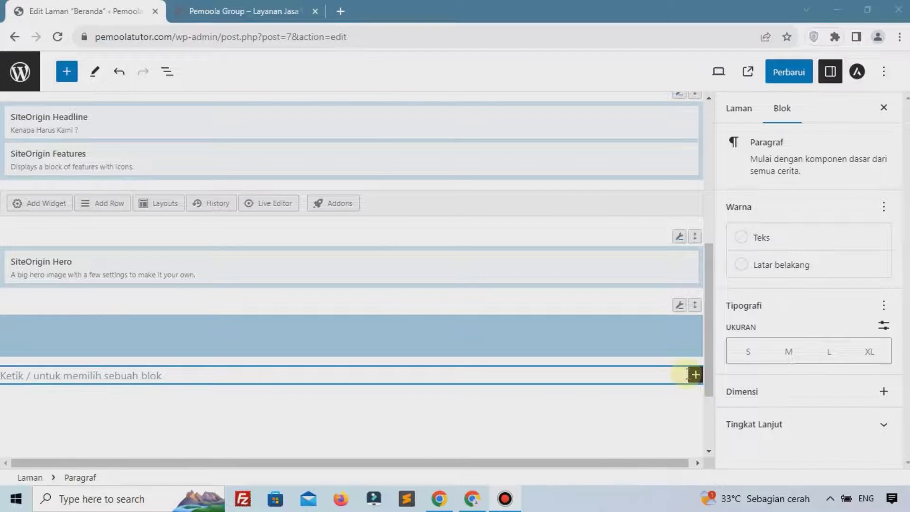
click(695, 378)
click(693, 377)
scroll(467, 407, down, 2)
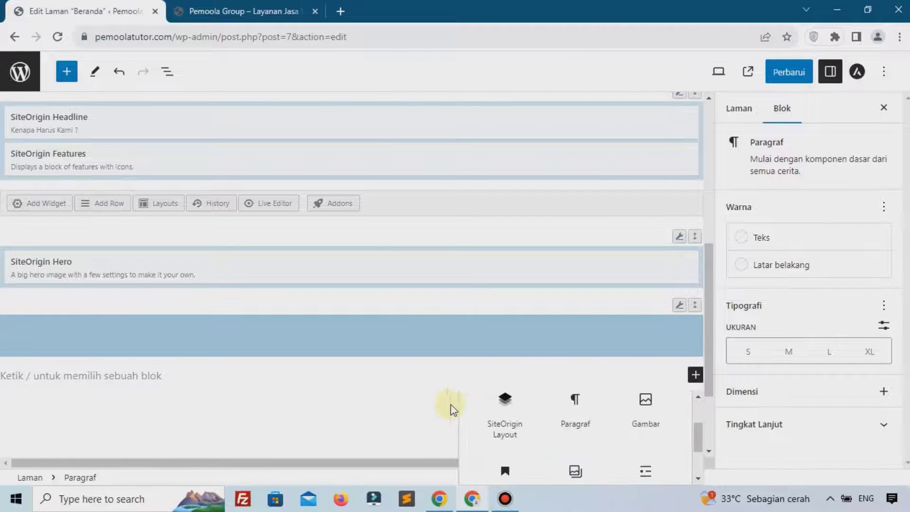
click(509, 427)
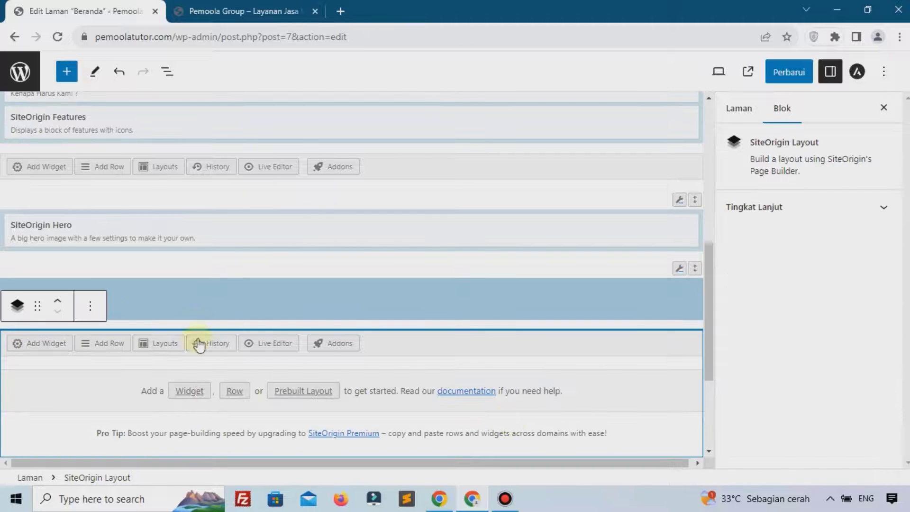
Add a SiteOrigin Headline widget to the new layout block with the text "Layanan Tersedia".
click(47, 345)
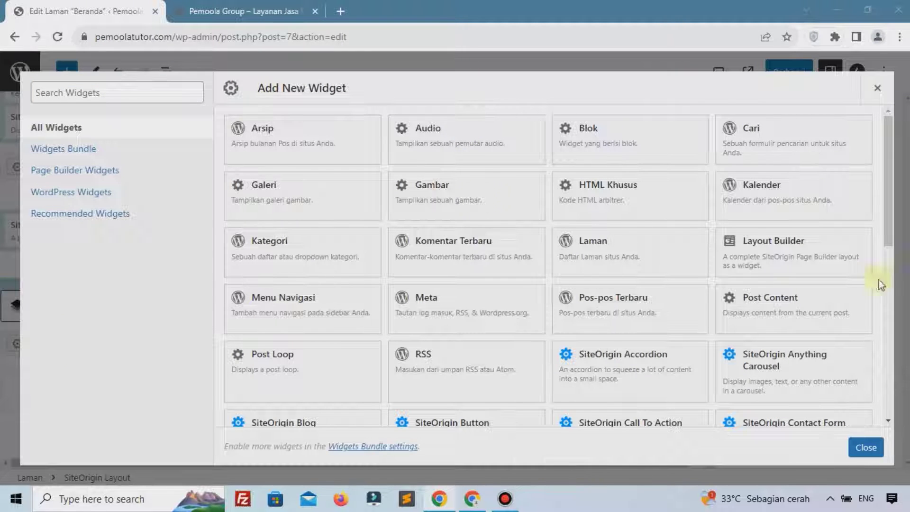
click(171, 96)
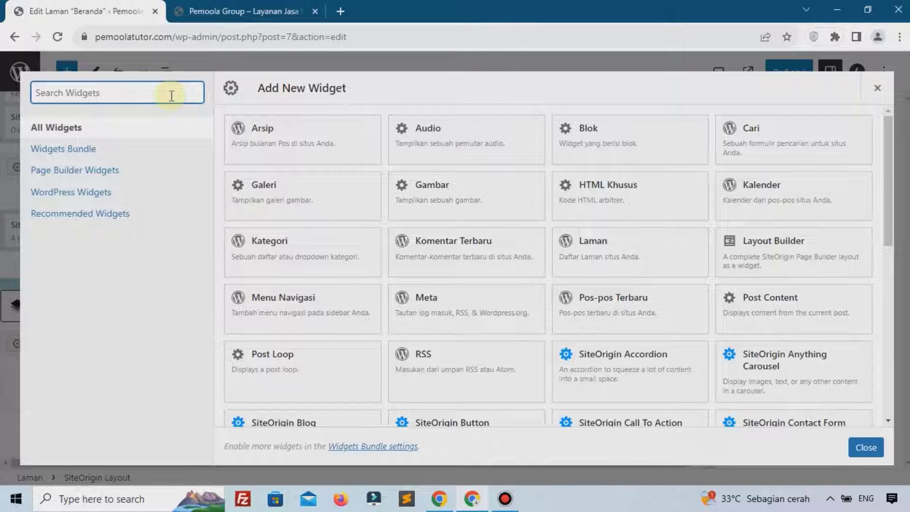
text(head)
click(300, 132)
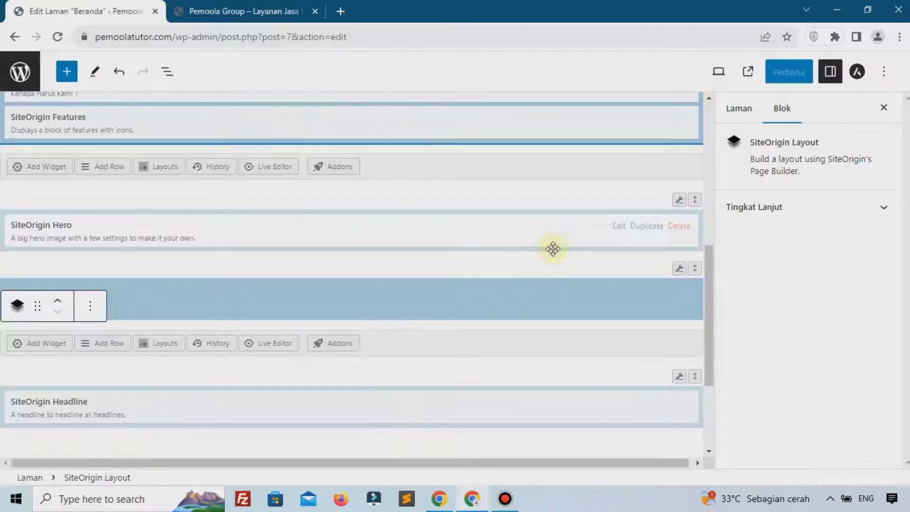
click(97, 401)
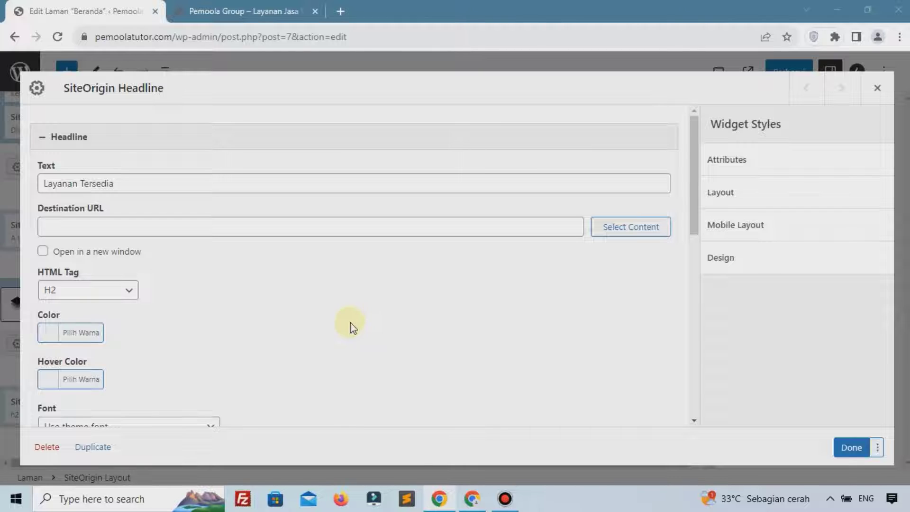
click(846, 451)
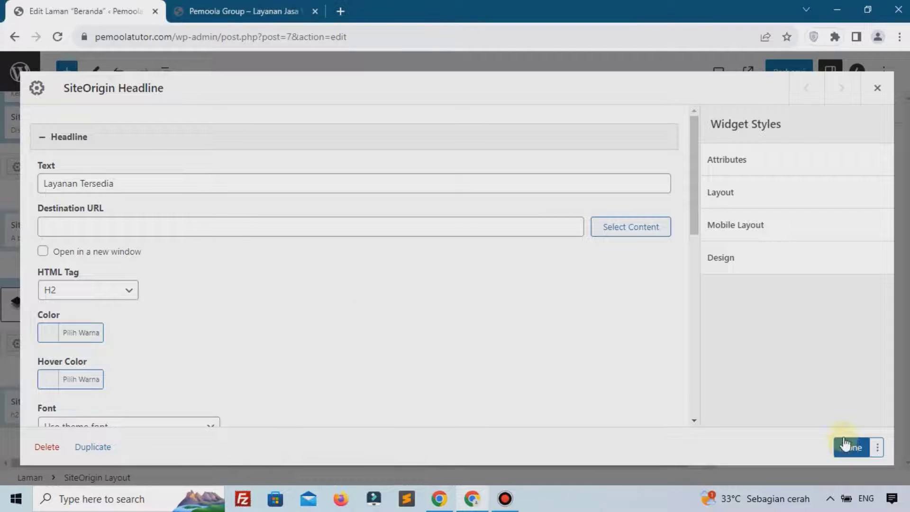
Update the page with the new headline and reload the live homepage to check the section below the promo banner.
click(786, 73)
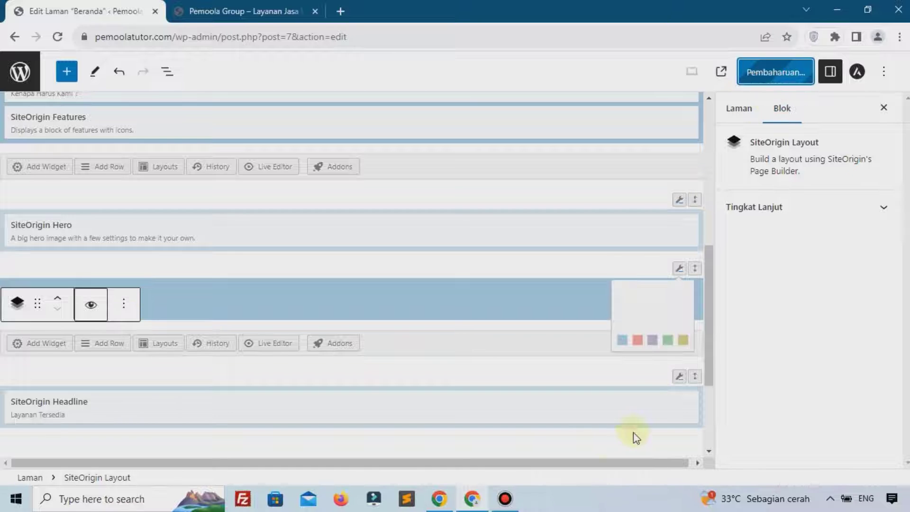
click(505, 498)
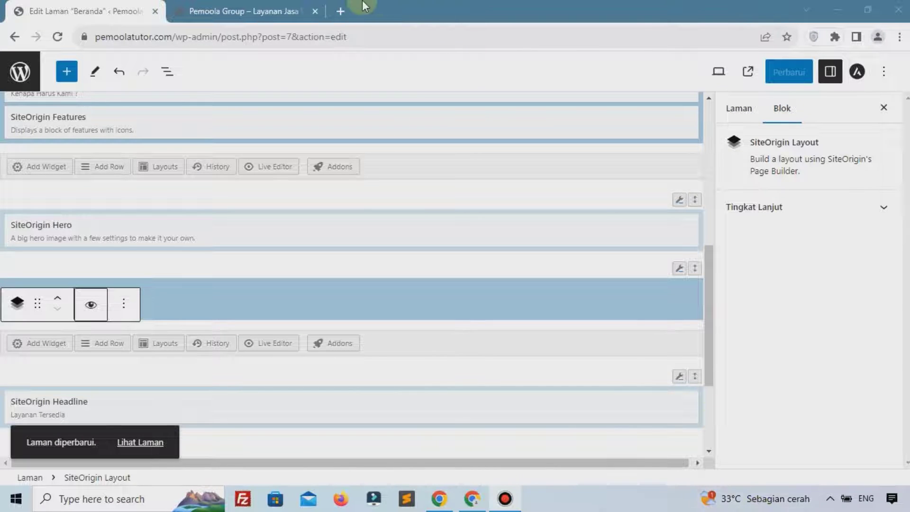
click(286, 7)
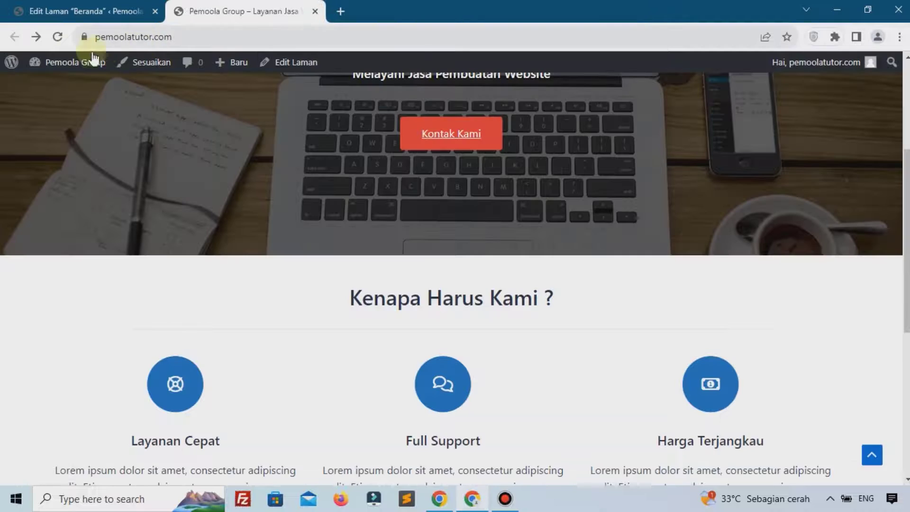
click(57, 37)
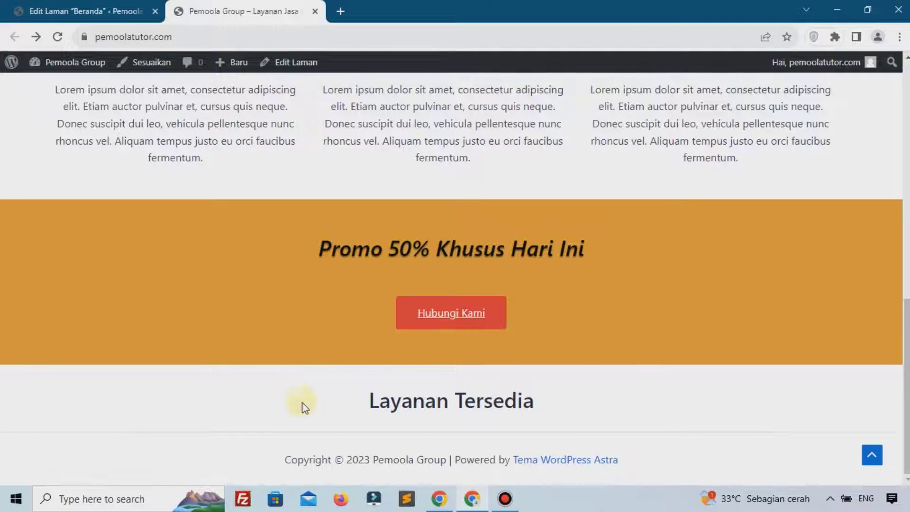
Compare the spacing around the "Layanan Tersedia" headline with the "Kenapa Harus Kami ?" section on the live homepage.
scroll(299, 402, up, 7)
scroll(300, 406, down, 6)
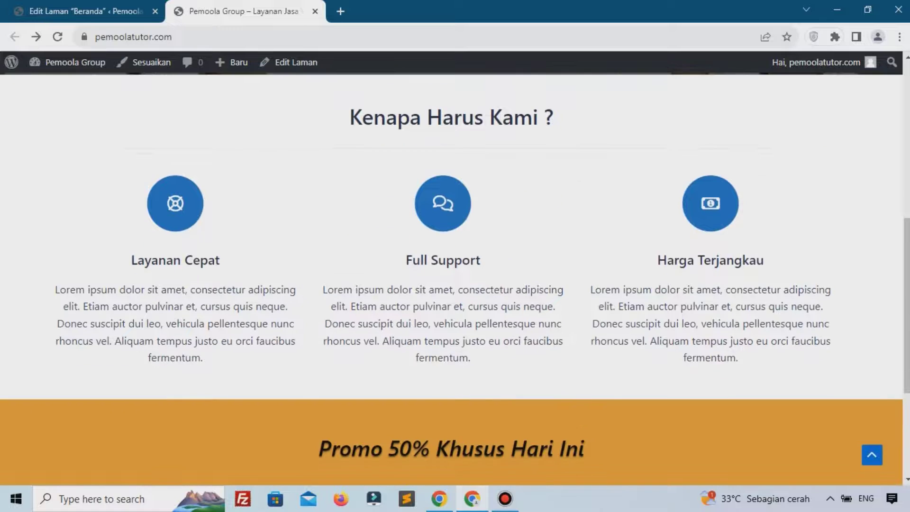
scroll(569, 423, down, 1)
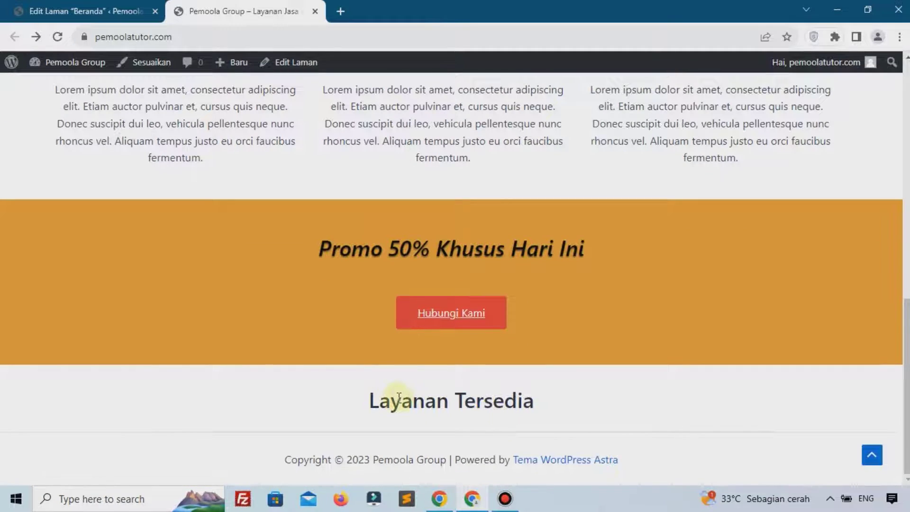
drag(401, 400, 521, 397)
click(437, 386)
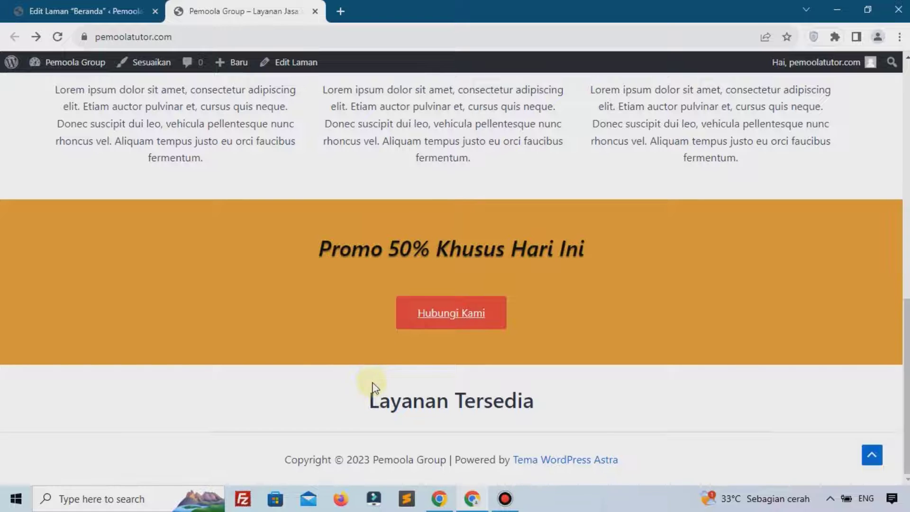
Open the "Layanan Tersedia" headline widget in the Beranda page editor and enter a bottom margin of 40 px.
click(119, 11)
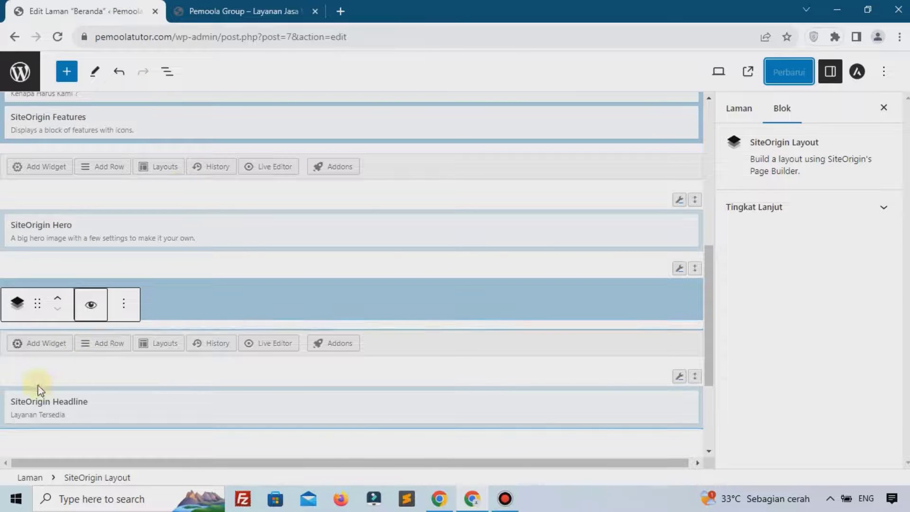
scroll(47, 389, down, 1)
scroll(55, 391, down, 2)
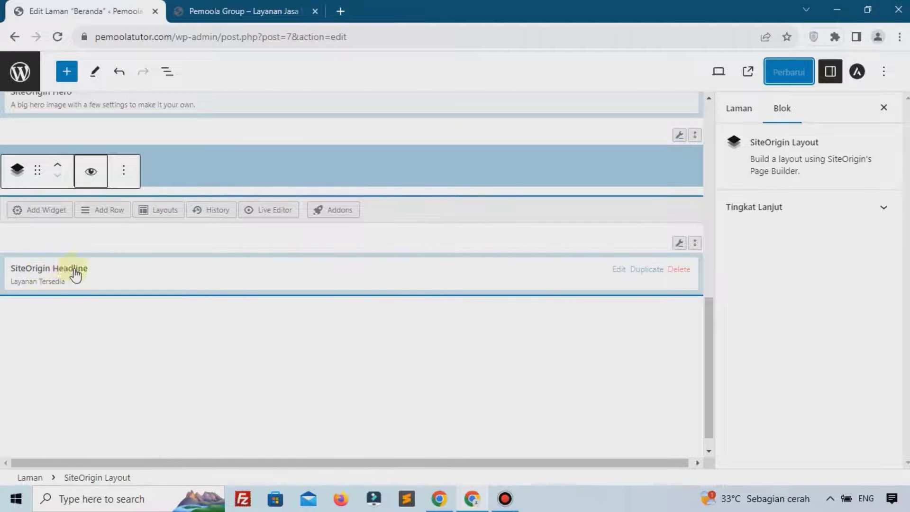
click(54, 275)
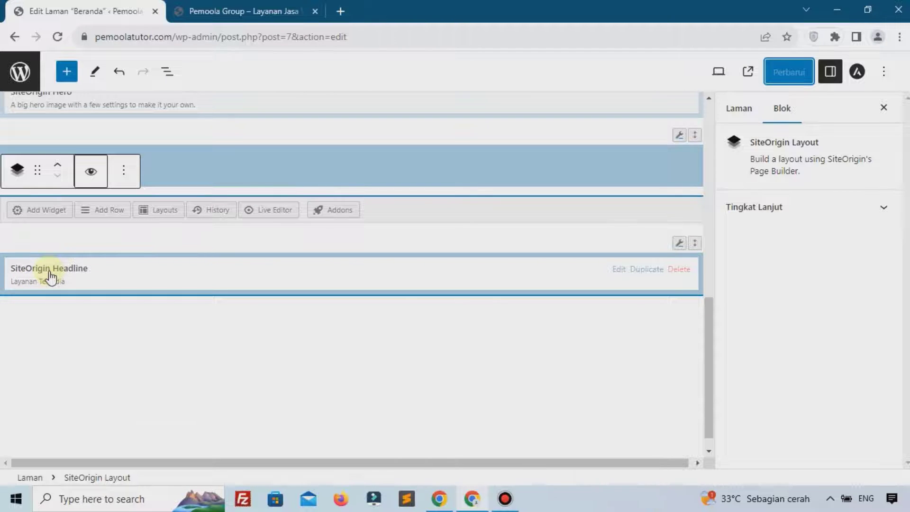
click(52, 276)
click(782, 200)
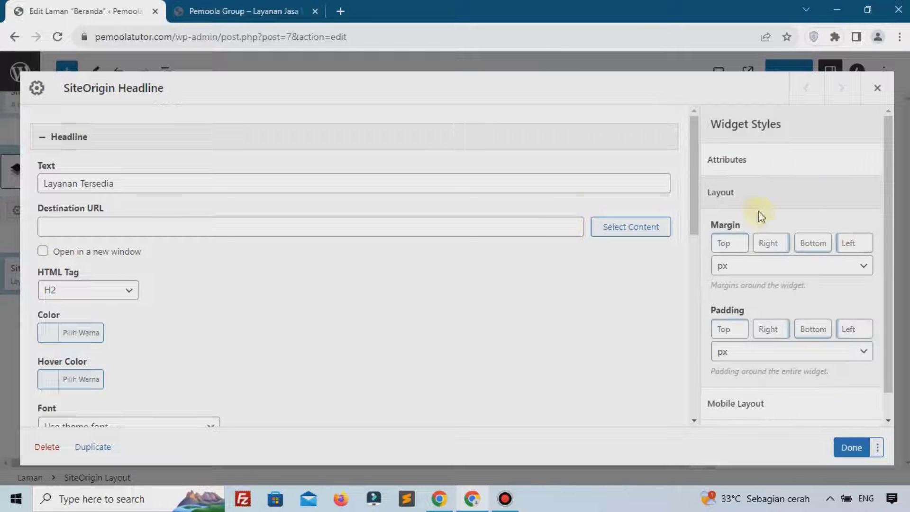
click(819, 244)
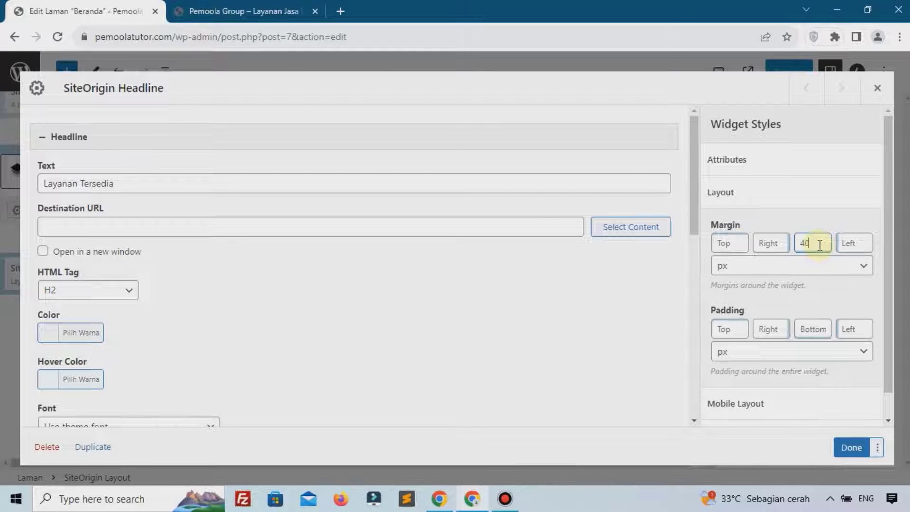
text(40)
click(808, 294)
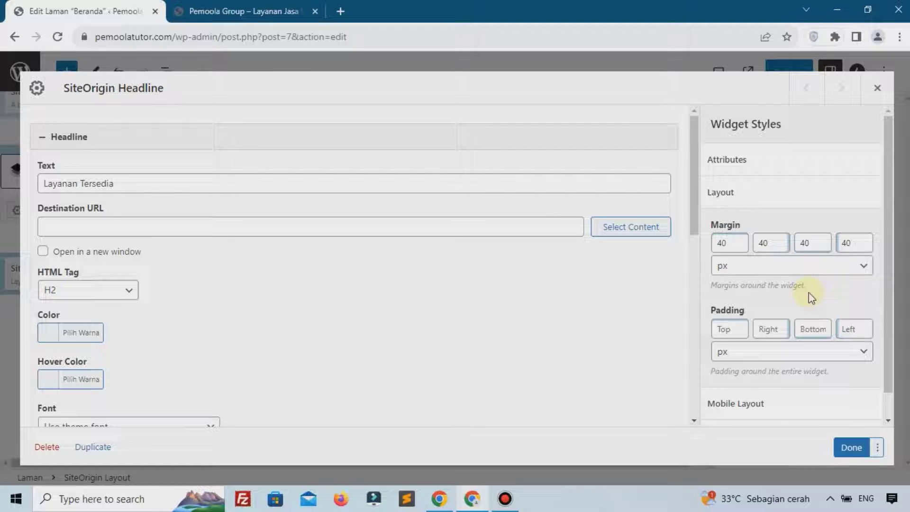
Clear the headline widget's top, right and left margins, save the widget and update the page.
click(728, 244)
key(BackSpace)
key(BackSpace)
click(768, 243)
key(BackSpace)
key(BackSpace)
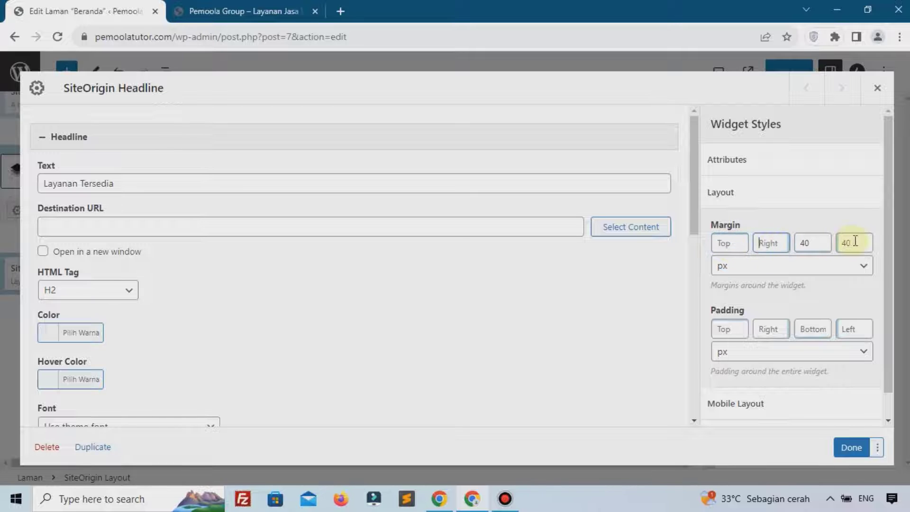
click(855, 241)
key(BackSpace)
key(BackSpace)
click(851, 452)
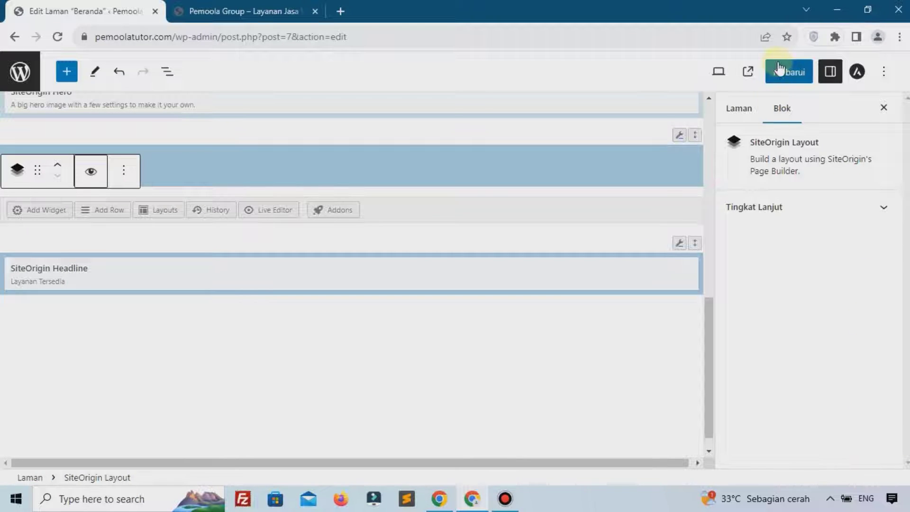
click(800, 72)
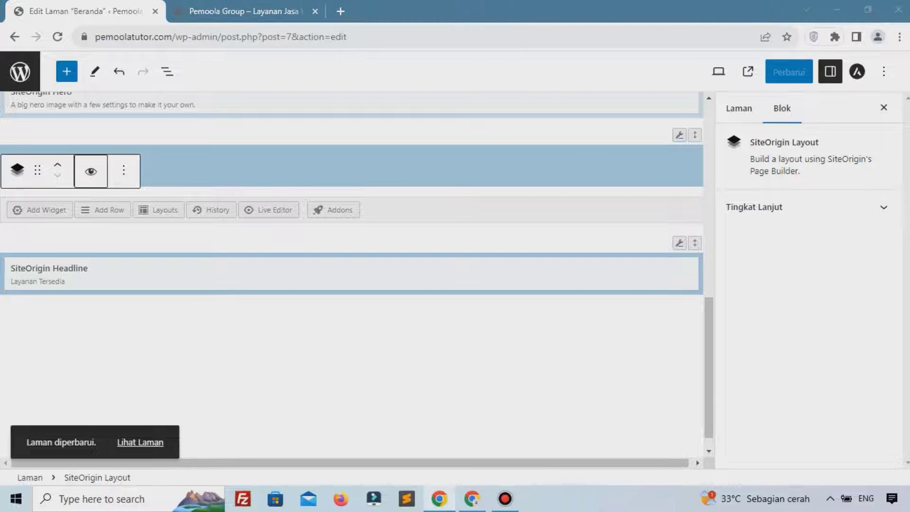
Add a SiteOrigin Features widget to the layout block containing the "Layanan Tersedia" headline and open its settings.
click(60, 243)
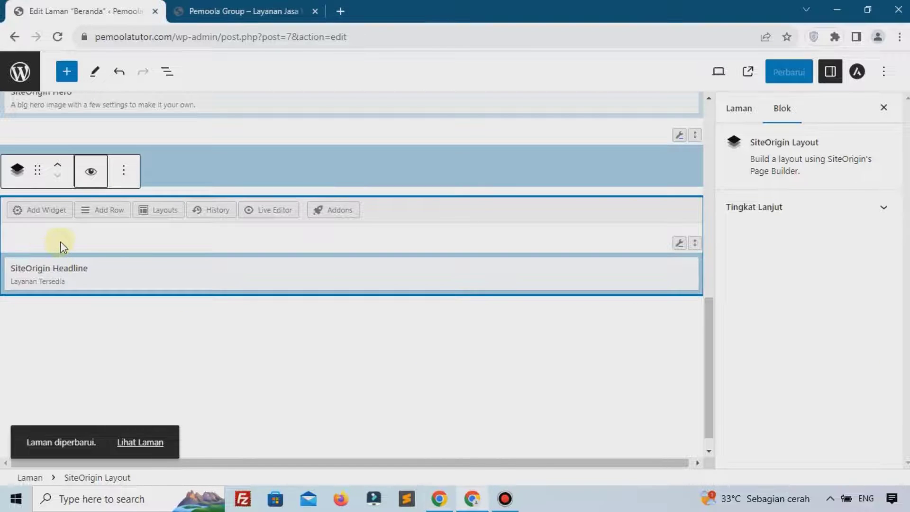
click(56, 211)
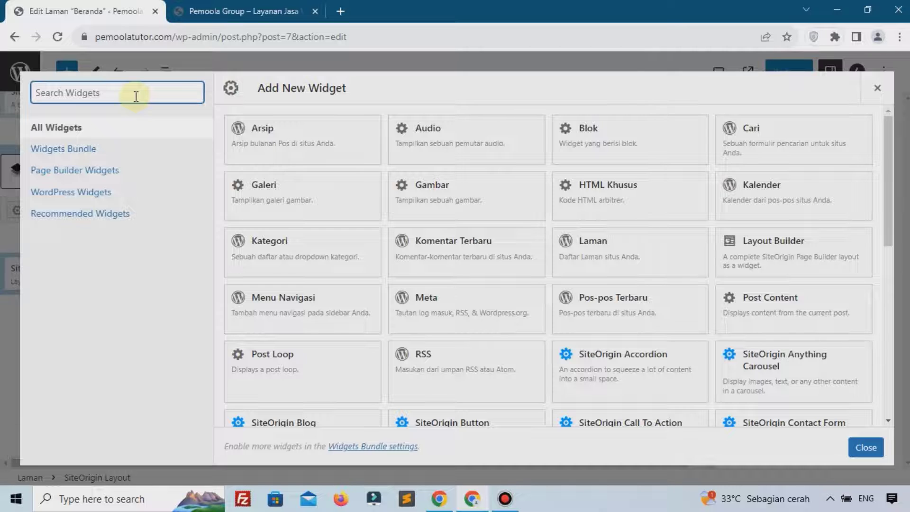
text(fea)
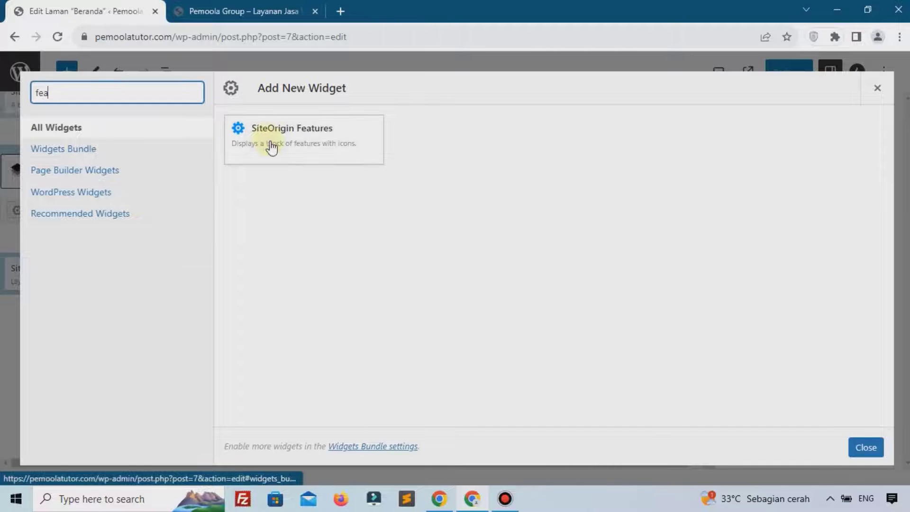
click(267, 141)
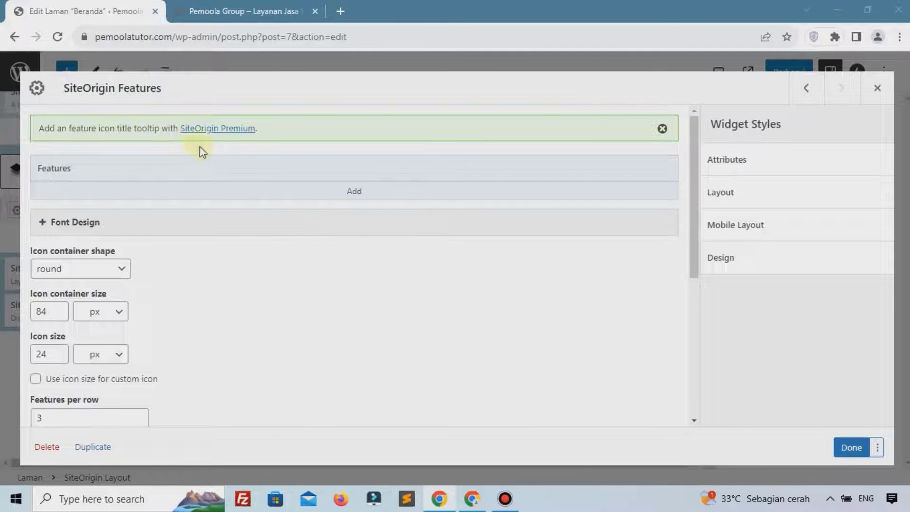
Review the features under "Kenapa Harus Kami ?" on the live homepage, and add an expanded feature entry to the new Features widget.
click(227, 12)
scroll(335, 234, up, 6)
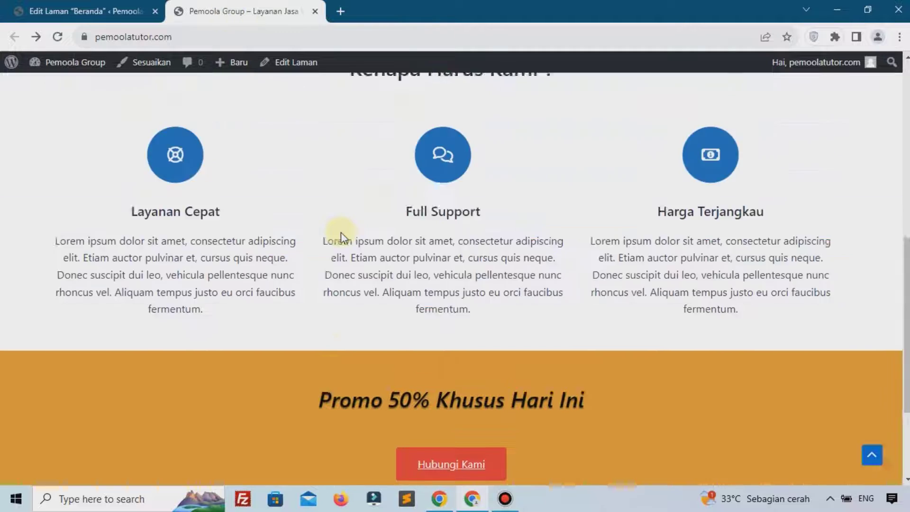
scroll(330, 262, down, 1)
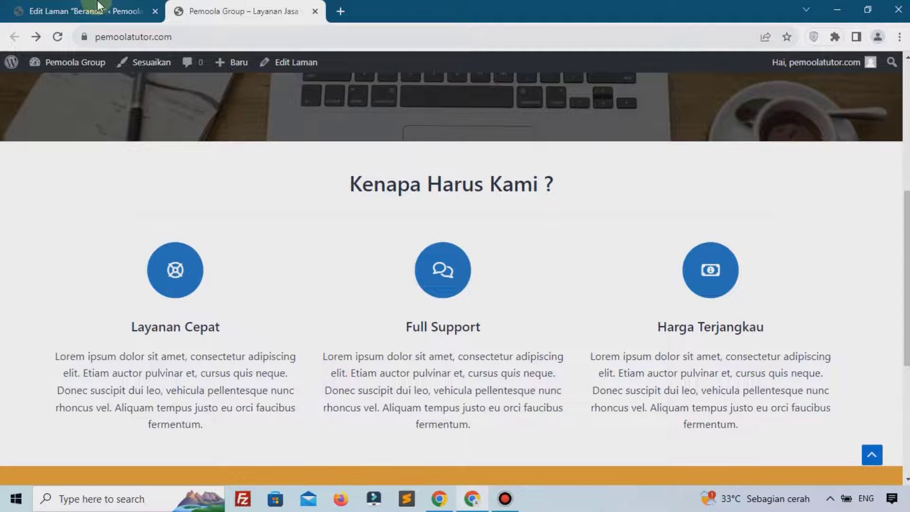
click(129, 10)
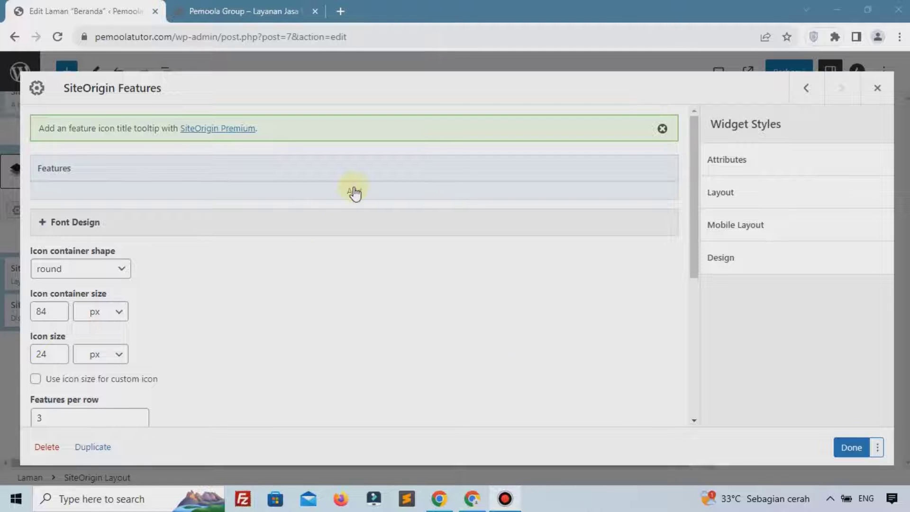
click(355, 194)
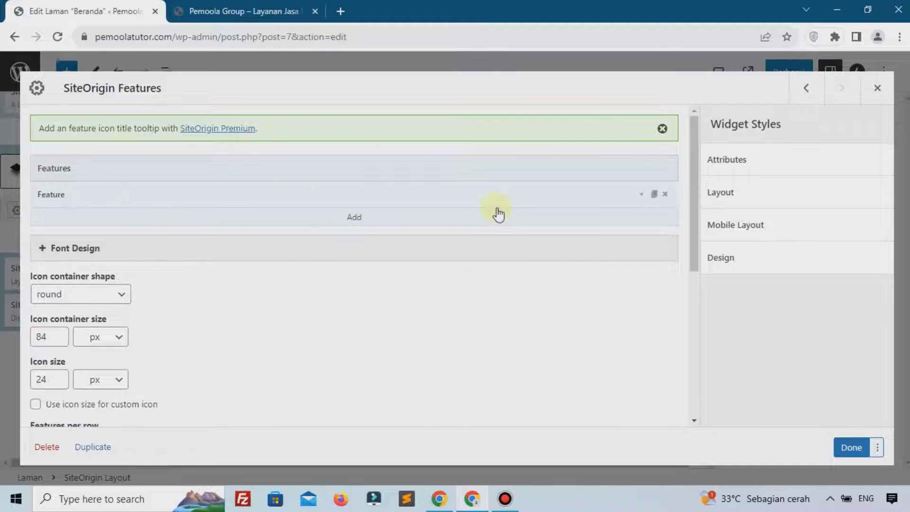
click(639, 194)
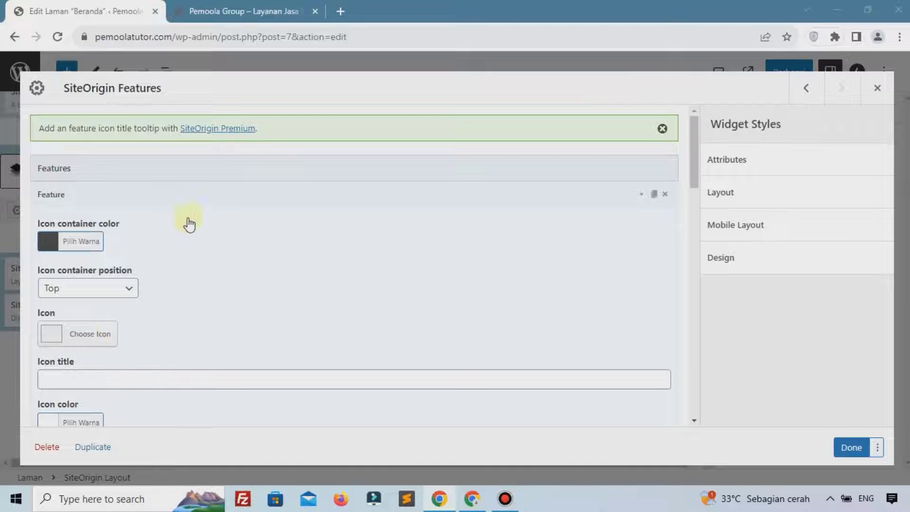
Title the new feature "Website Developer" and fill its text with the "Lorem ipsum dolor sit amet" paragraph.
scroll(212, 270, down, 8)
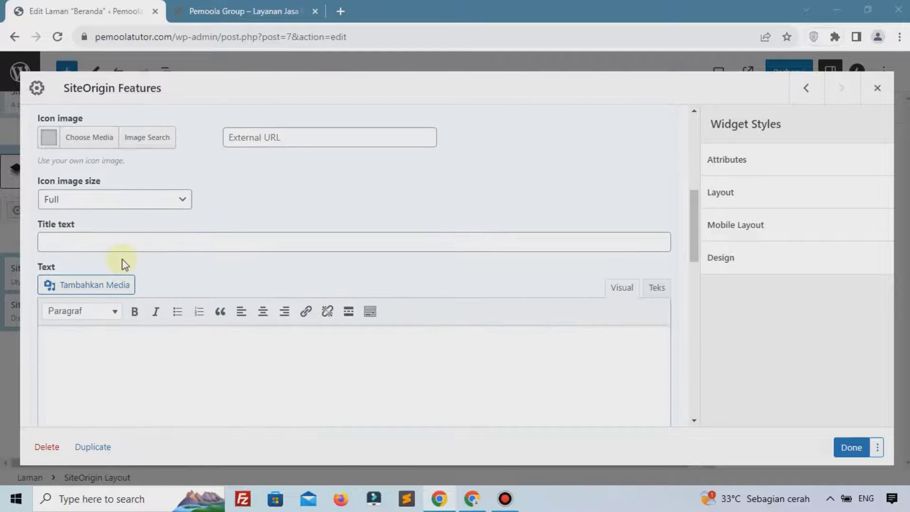
click(120, 242)
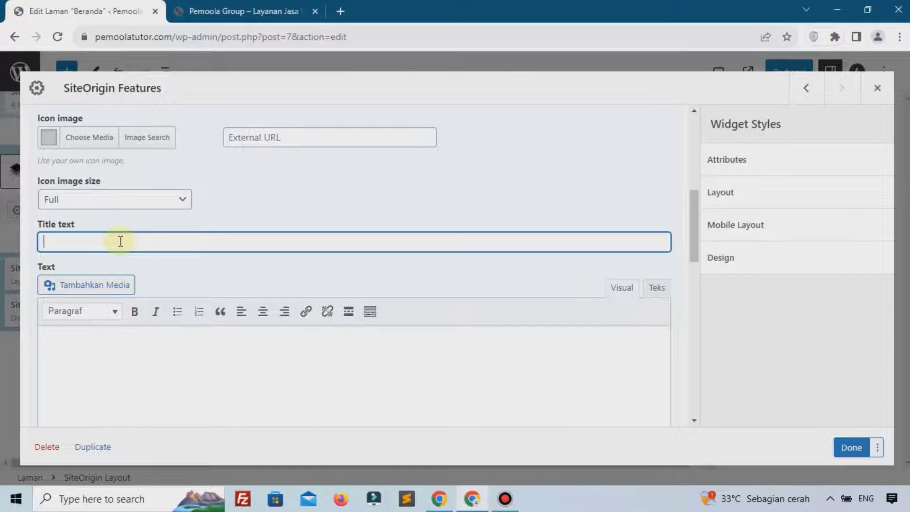
text(Website Developer)
key(alt+Tab)
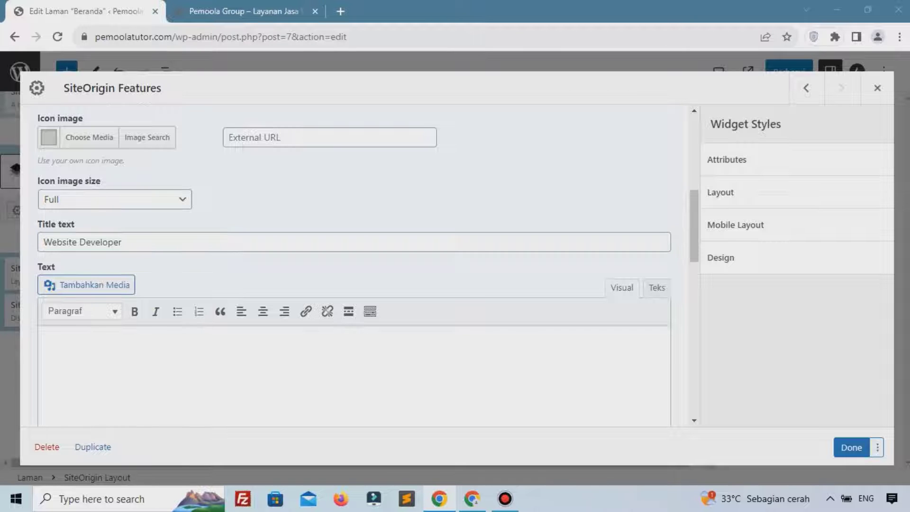
click(255, 346)
text(Lorem ipsum dolor sit amet, consectetur adipiscing elit. Etiam auctor pulvinar et, cursus quis neque. Donec suscipit dui leo, vehicula pellentesque nunc rhoncus vel. Aliquam tempus justo eu orci faucibus fermentum.)
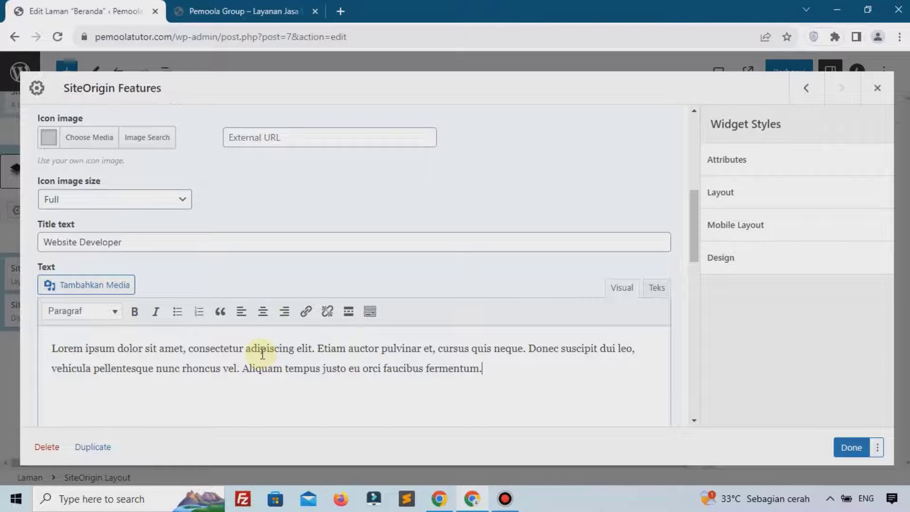
Upload app-development-1.png to the media library and set it as the icon image of the "Website Developer" feature.
scroll(262, 354, up, 2)
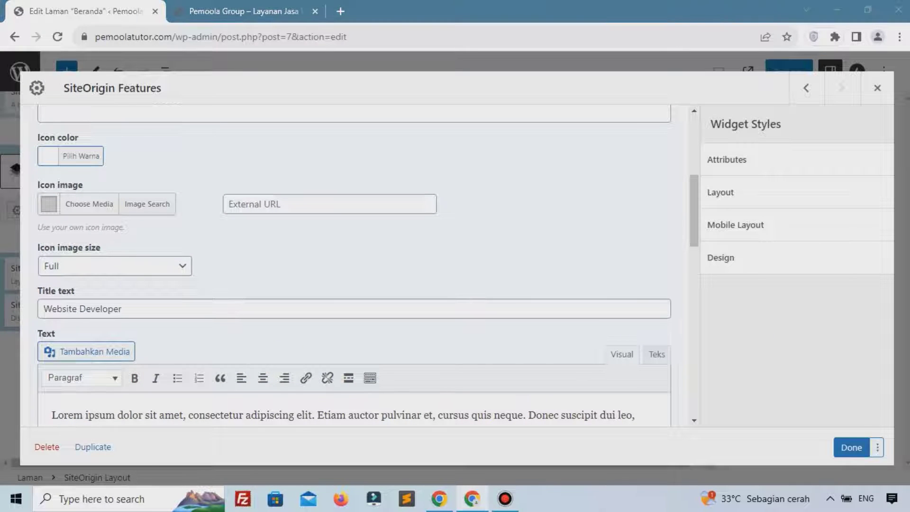
click(285, 11)
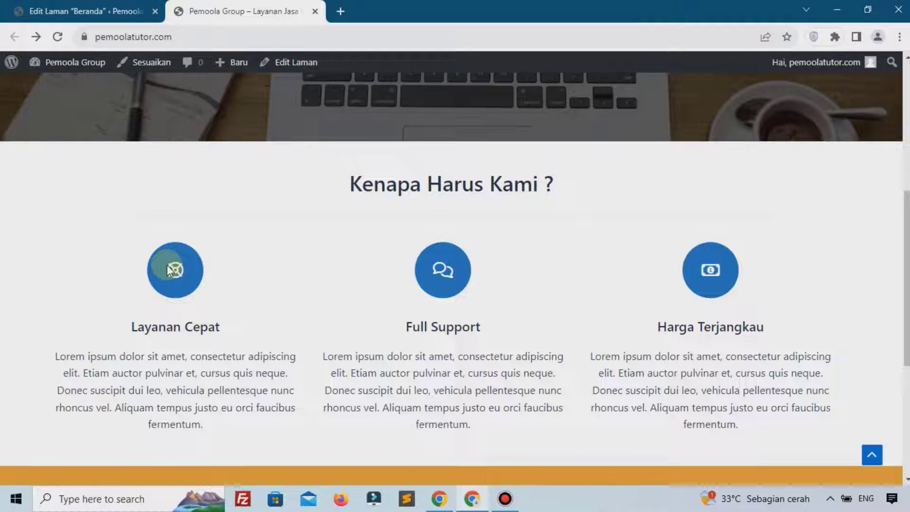
scroll(169, 270, up, 1)
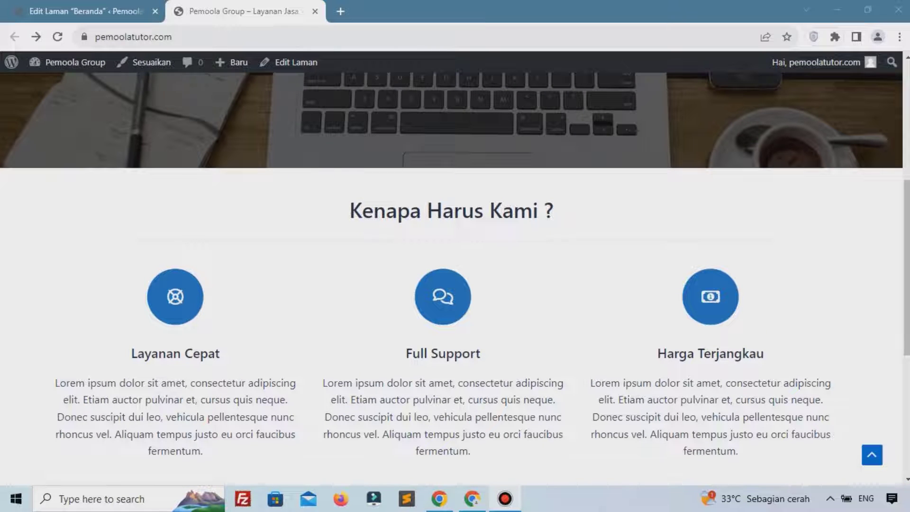
scroll(599, 177, down, 6)
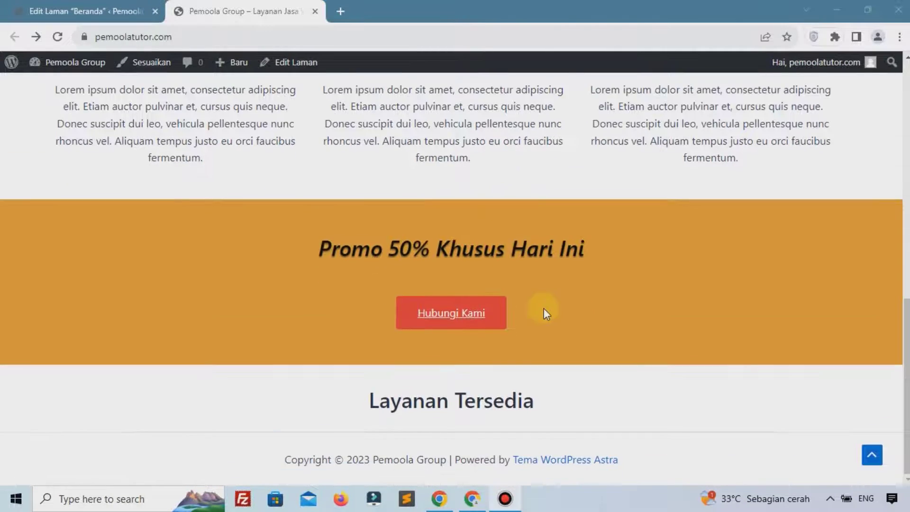
click(139, 10)
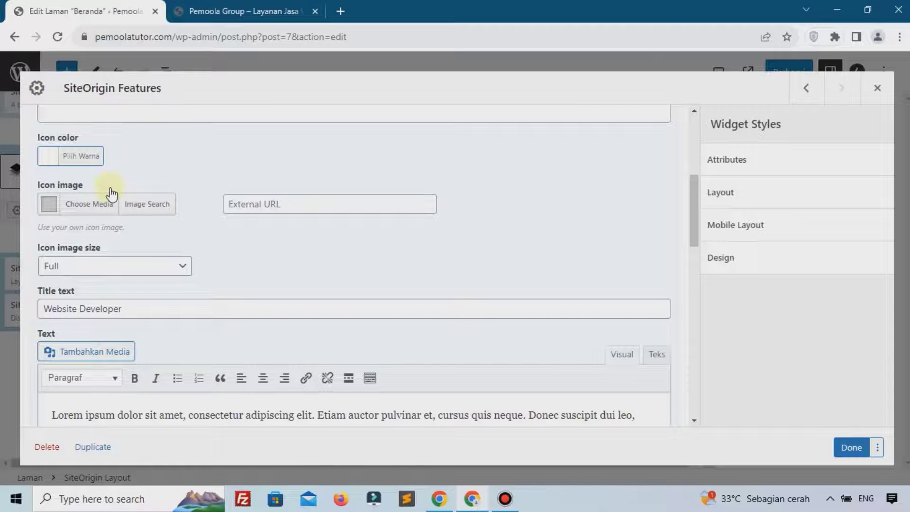
click(89, 208)
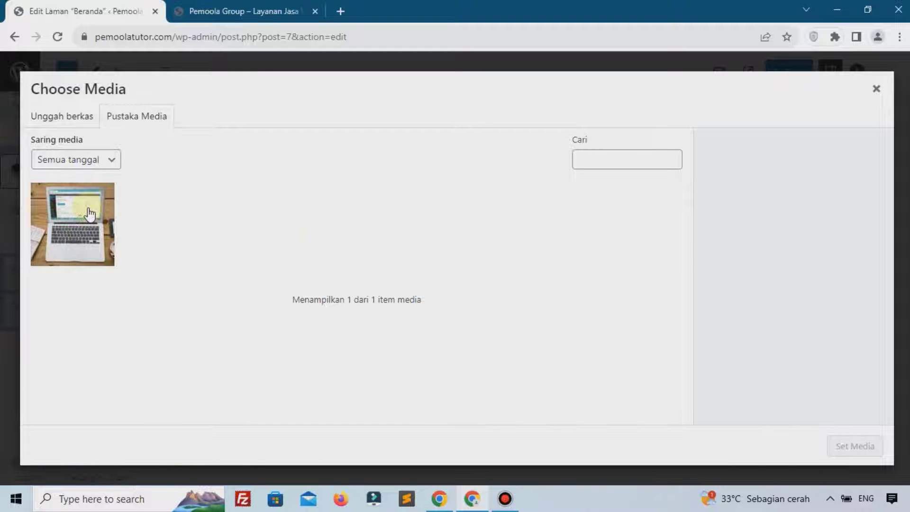
click(77, 125)
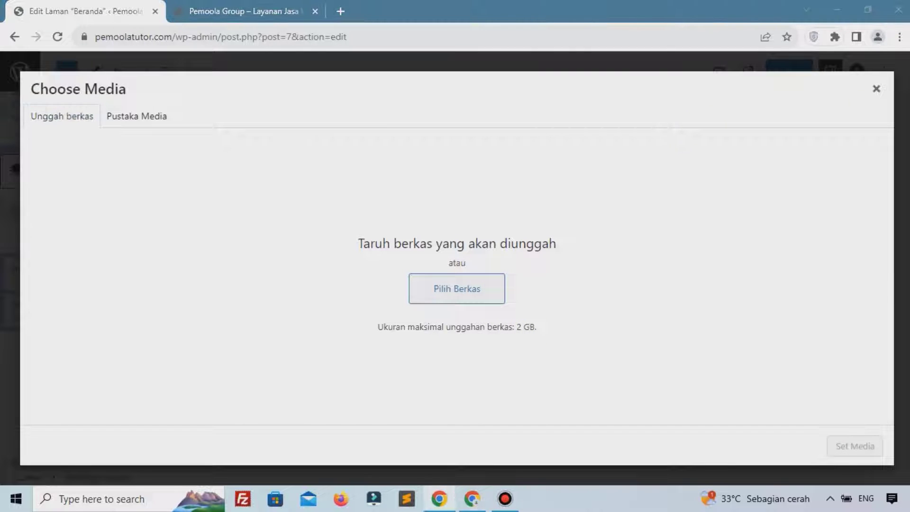
drag(340, 208, 341, 208)
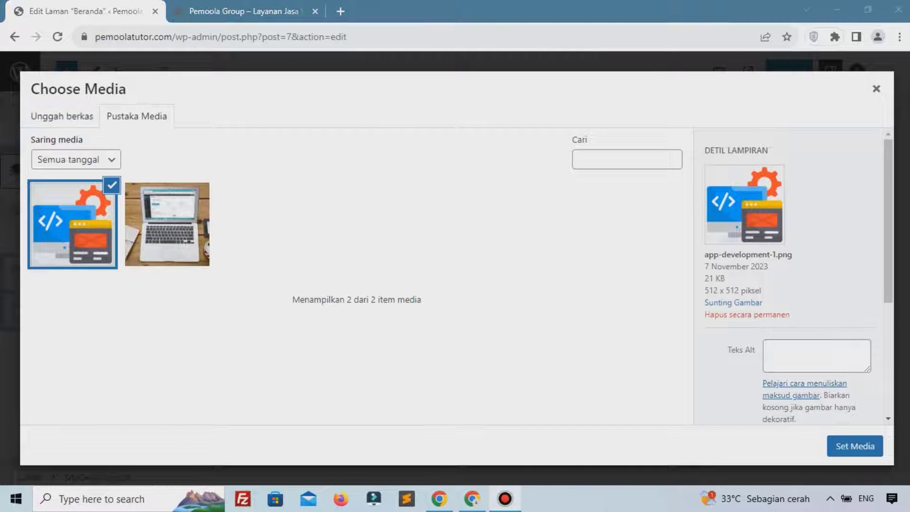
click(852, 448)
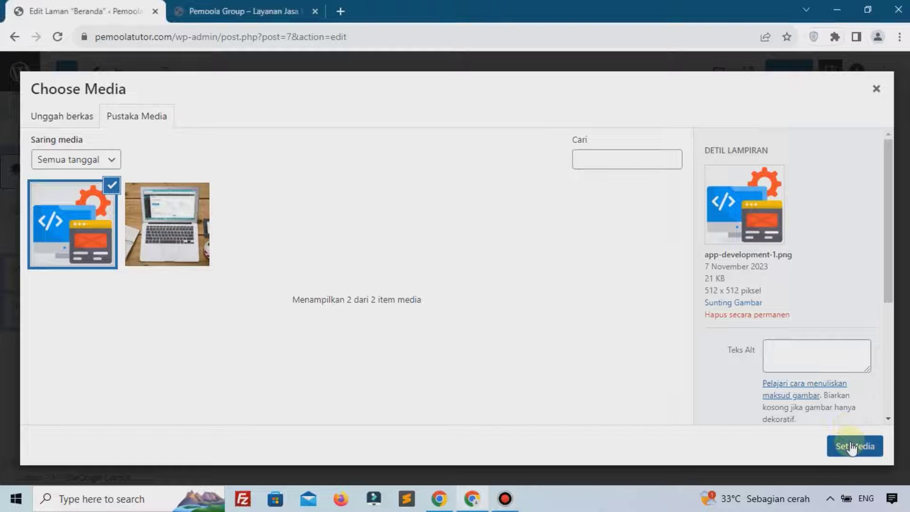
click(851, 448)
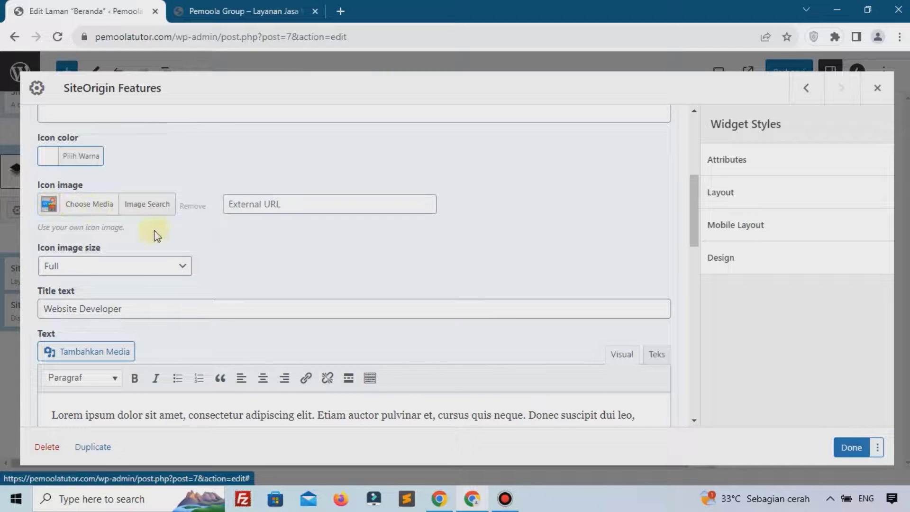
Collapse the "Website Developer" entry, add a second feature to the Features widget and expand it.
scroll(218, 285, down, 3)
scroll(242, 283, up, 6)
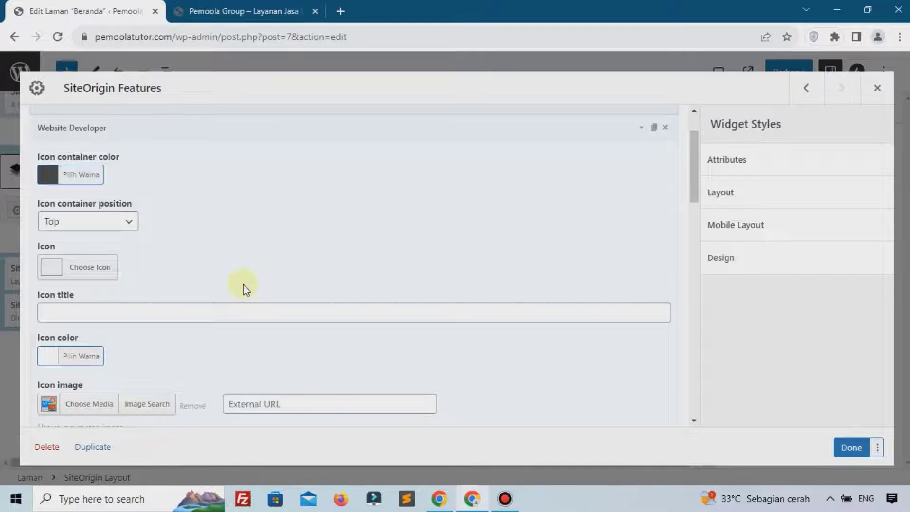
scroll(261, 286, up, 3)
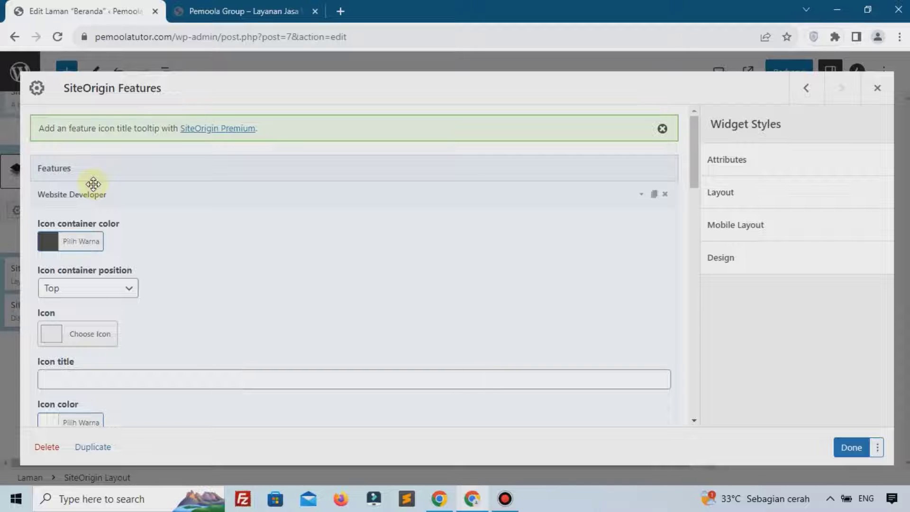
click(640, 193)
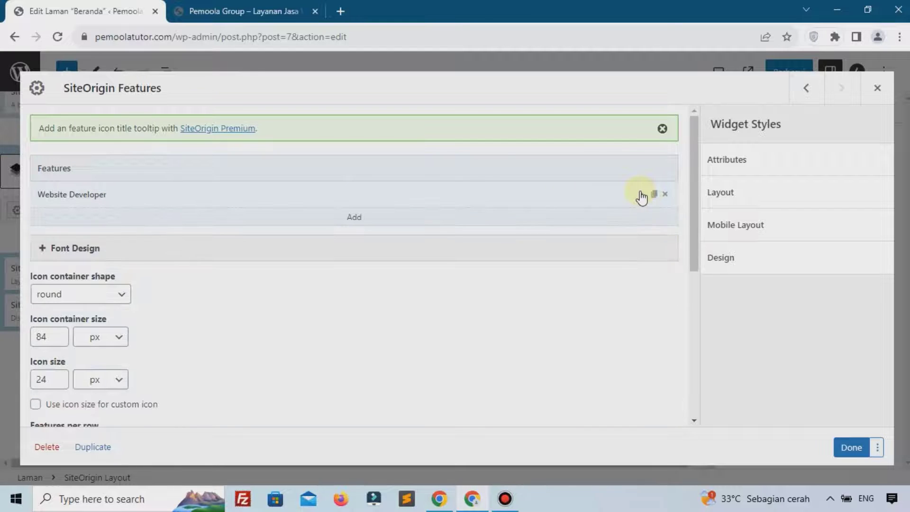
click(359, 218)
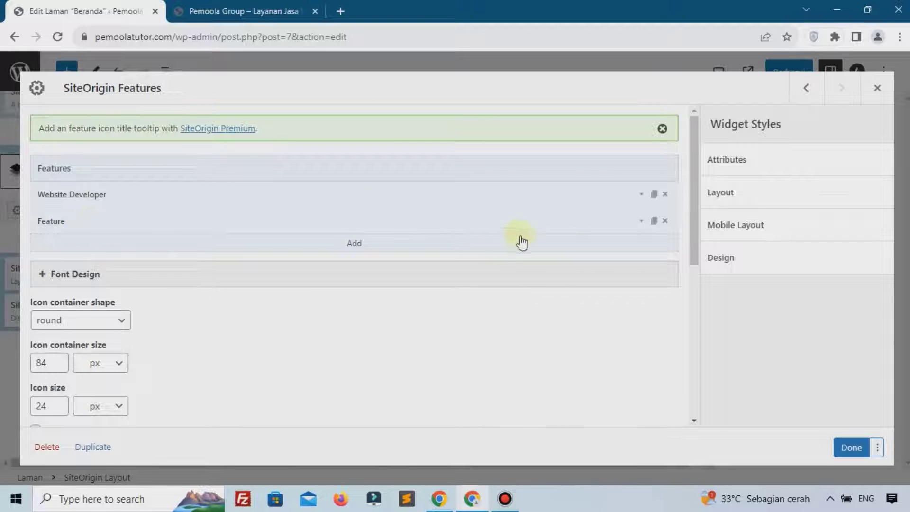
click(642, 223)
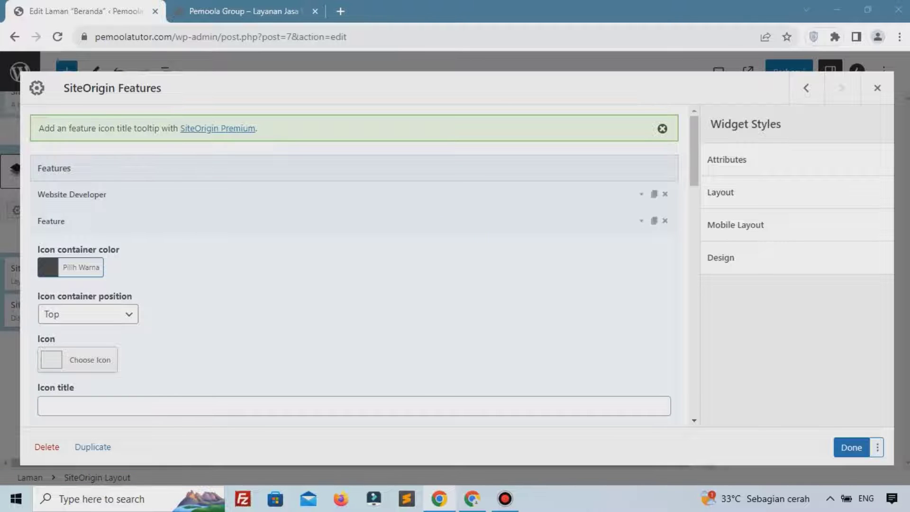
Title the second feature "App Developer" and fill its text with the "Lorem ipsum dolor sit amet" paragraph.
scroll(102, 270, down, 7)
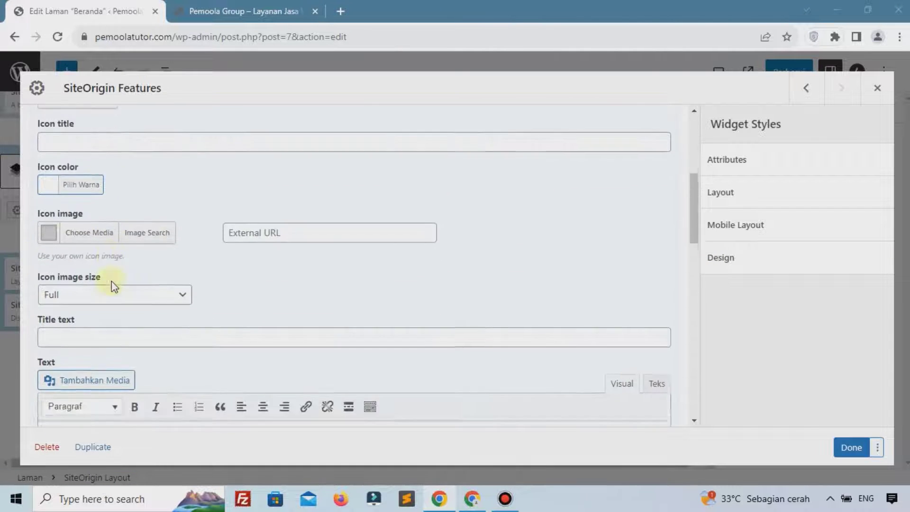
click(102, 275)
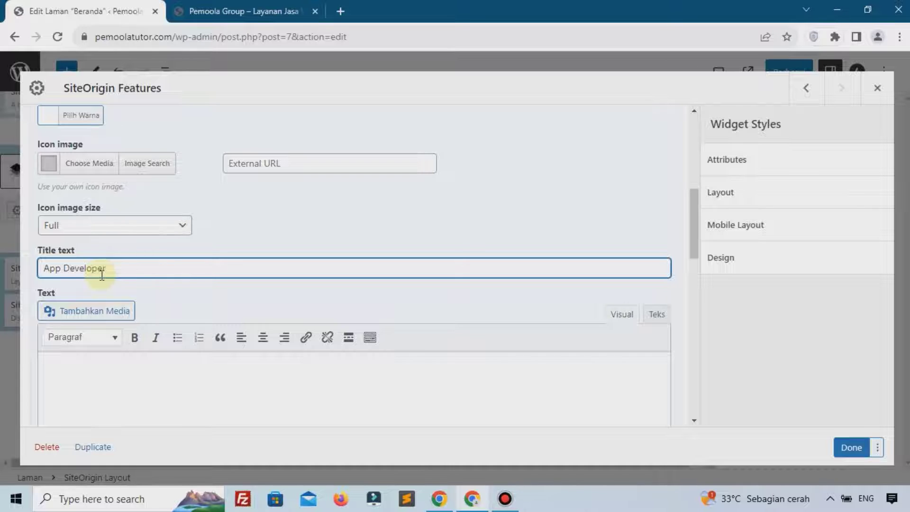
click(210, 388)
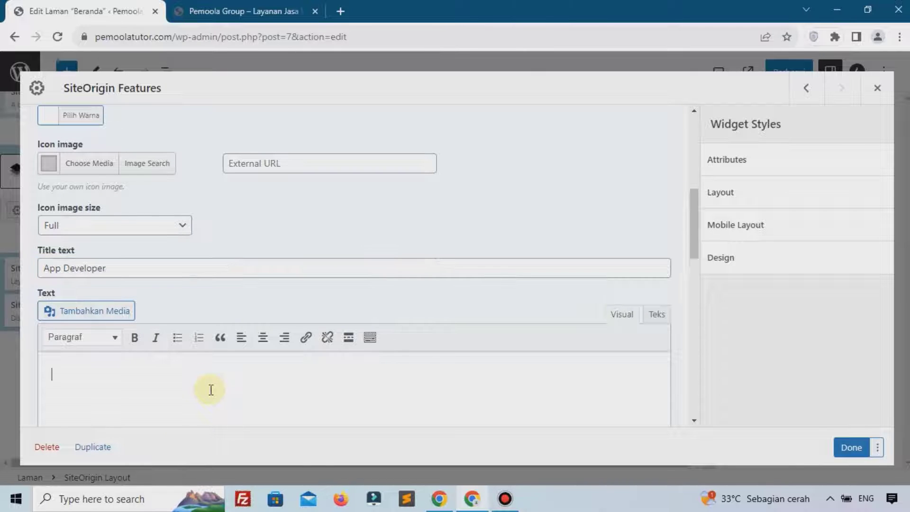
scroll(213, 387, down, 2)
text(Lorem ipsum dolor sit amet, consectetur adipiscing elit. Etiam auctor pulvinar et, cursus quis neque. Donec suscipit dui leo, vehicula pellentesque nunc rhoncus vel. Aliquam tempus justo eu orci faucibus fermentum.)
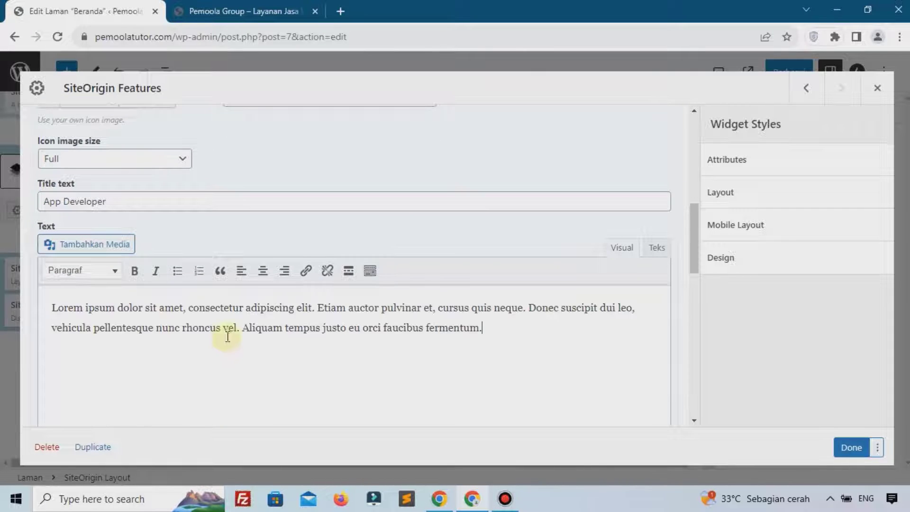
click(376, 363)
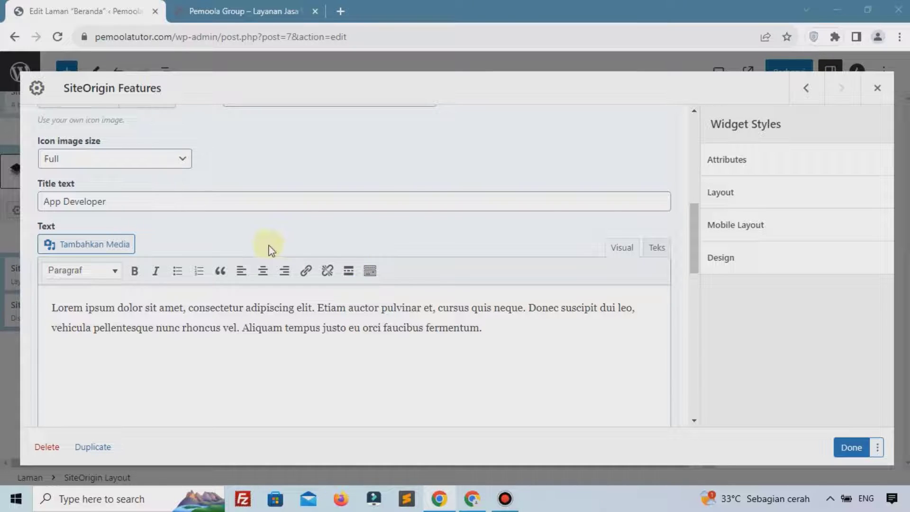
Upload smartphone (1).png to the media library and set it as the icon image of the "App Developer" feature.
scroll(259, 246, up, 3)
click(89, 232)
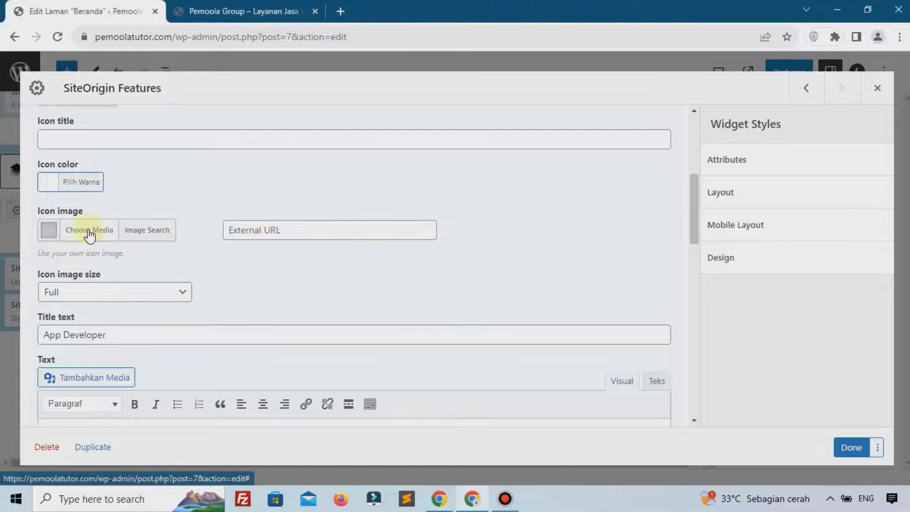
click(90, 233)
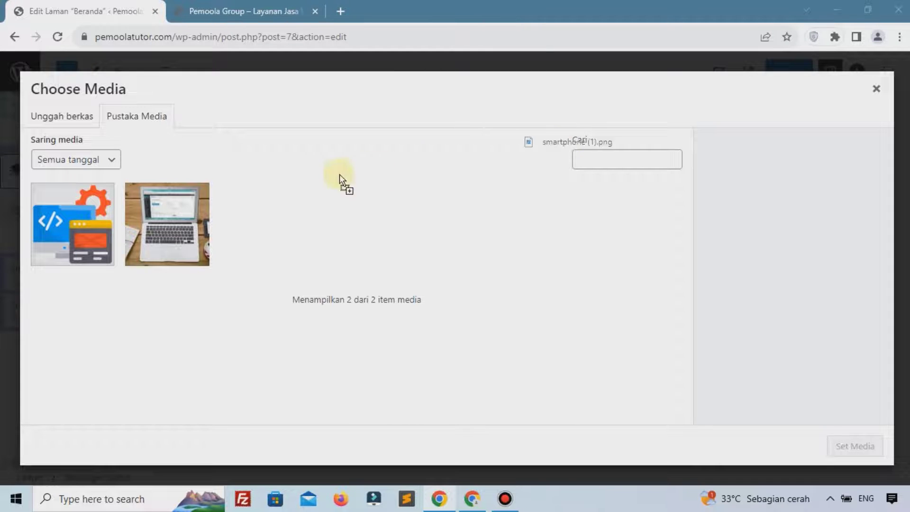
drag(341, 179, 712, 401)
drag(756, 421, 764, 422)
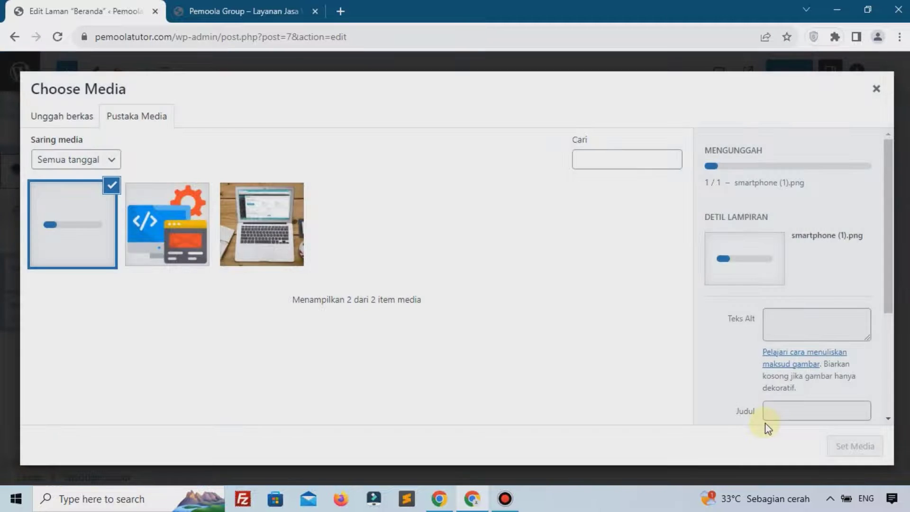
click(852, 447)
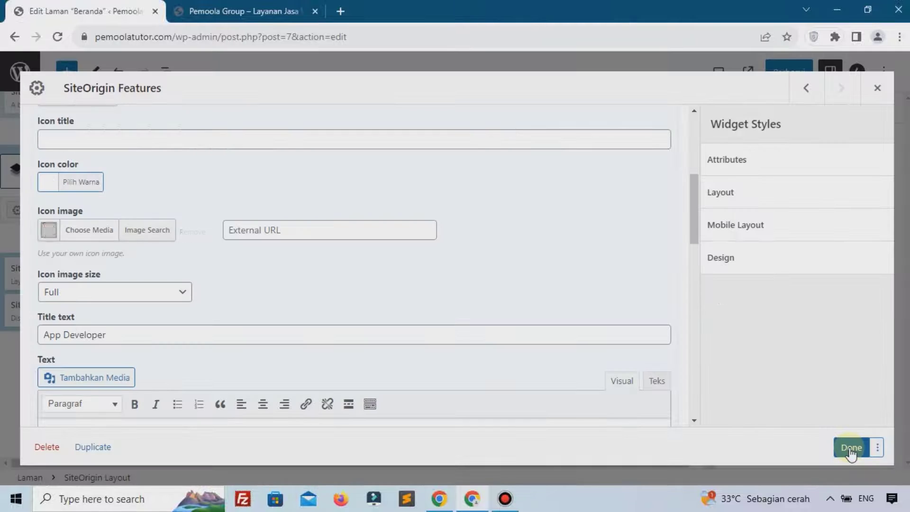
Apply the Features widget settings, update the page, and check the "Layanan Tersedia" section on the reloaded live homepage.
click(851, 448)
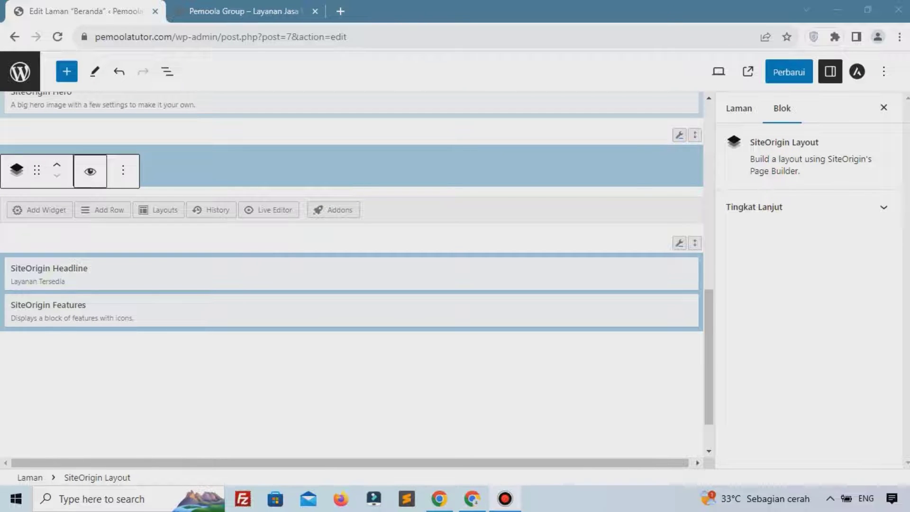
click(787, 72)
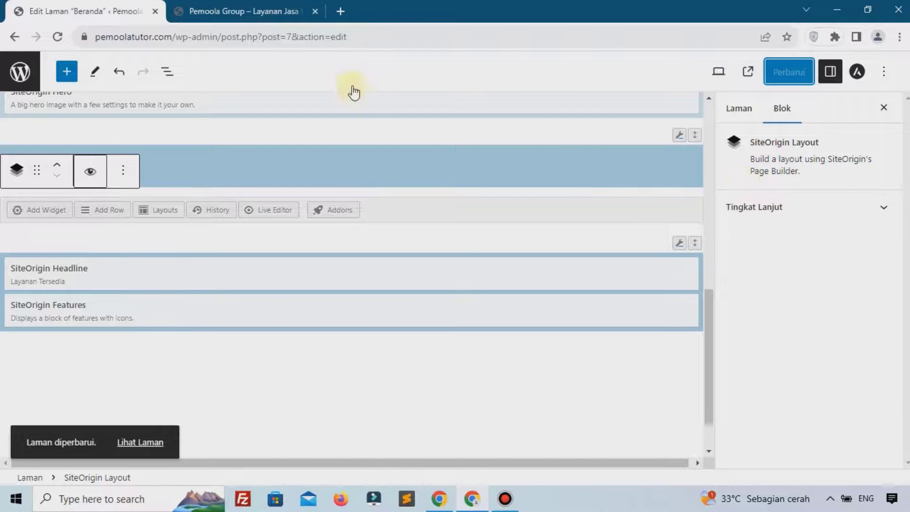
click(250, 6)
click(57, 38)
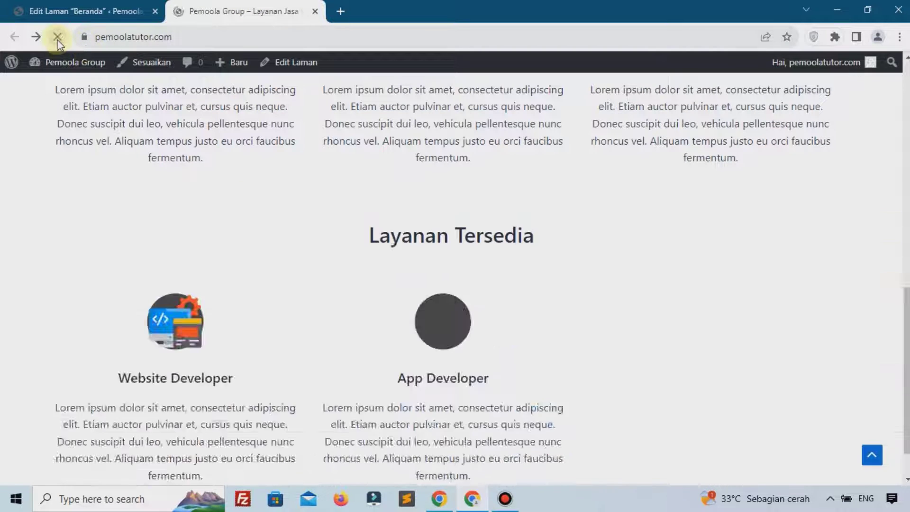
scroll(144, 226, down, 4)
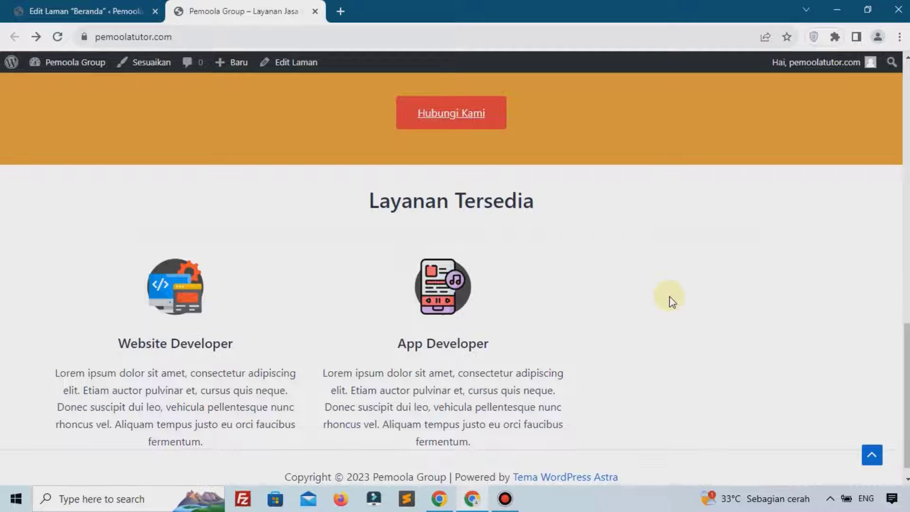
Reopen the Features widget under the "Layanan Tersedia" headline, collapse "App Developer", and add an expanded third feature entry.
click(28, 9)
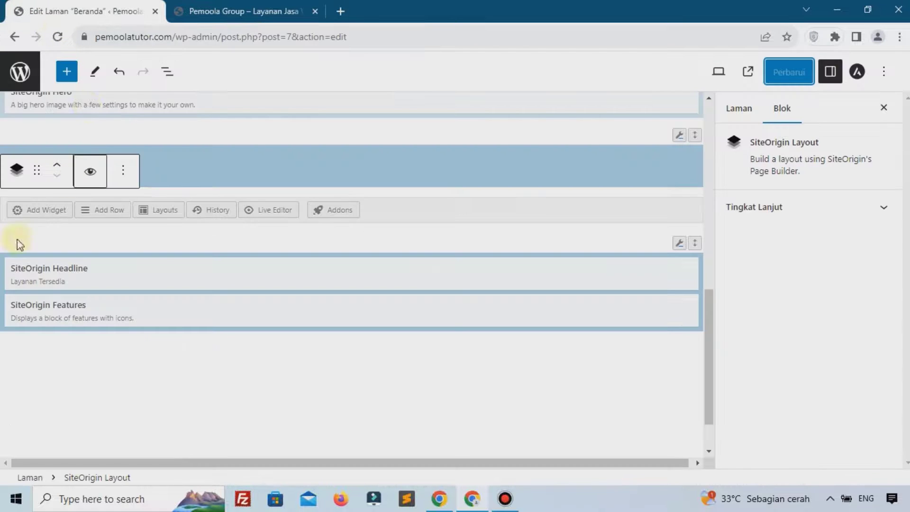
double_click(37, 306)
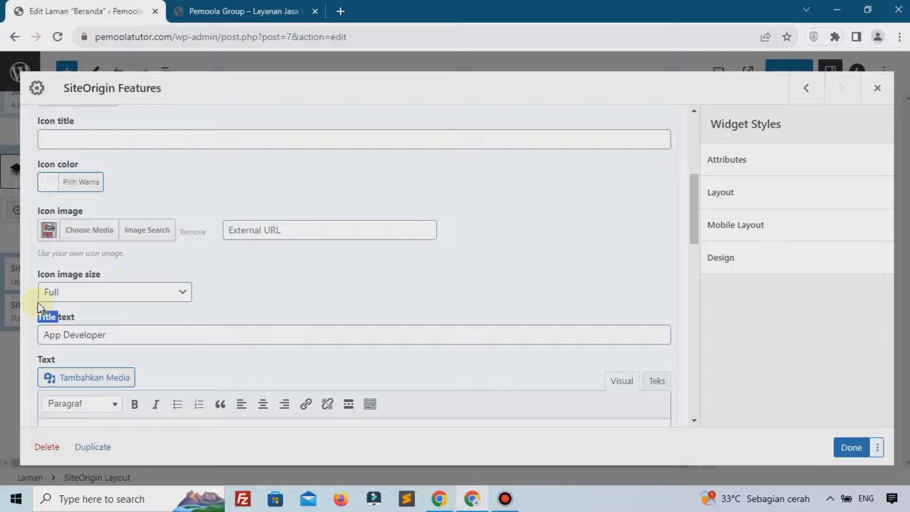
scroll(188, 281, up, 1)
scroll(264, 274, up, 5)
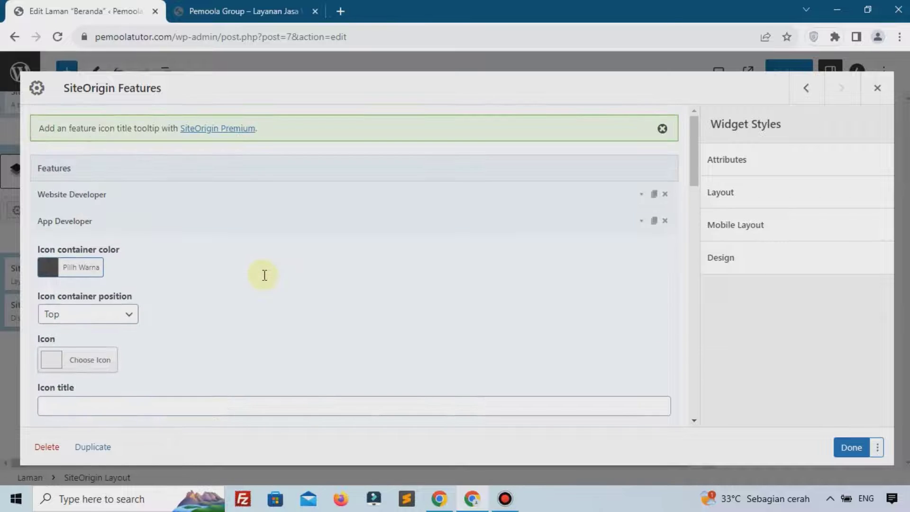
click(640, 222)
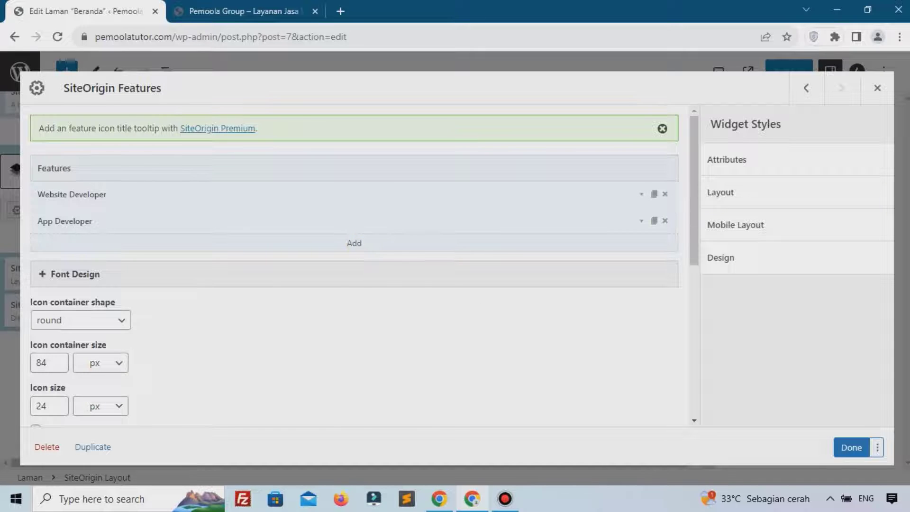
click(354, 242)
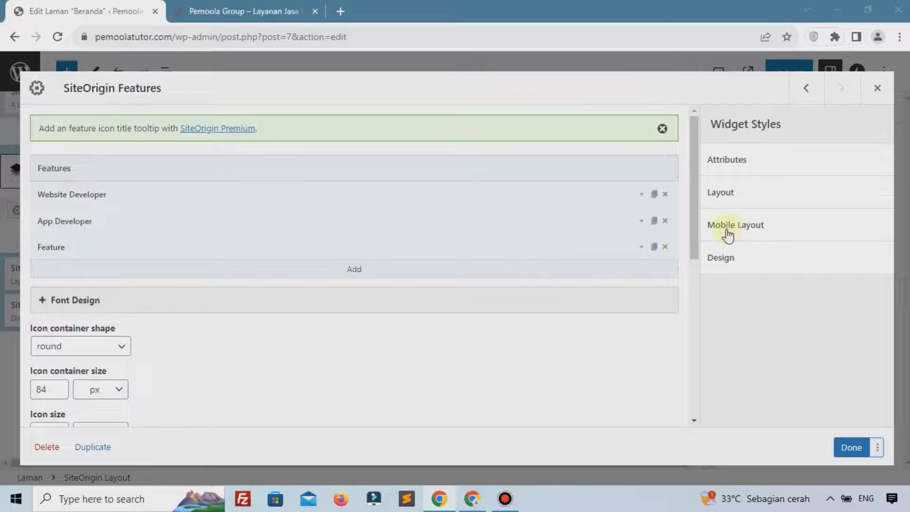
click(641, 247)
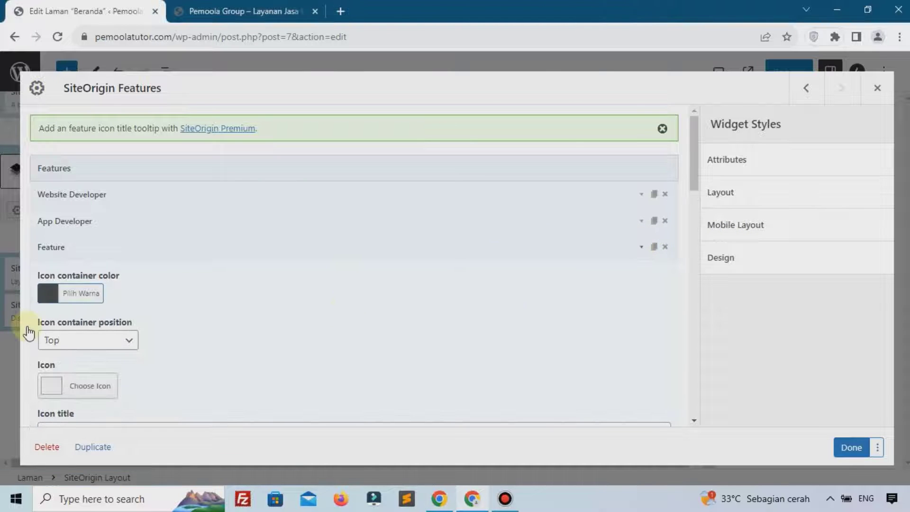
Upload the UI/UX monitor picture to the media library and set it as the third feature's icon image.
scroll(126, 324, down, 4)
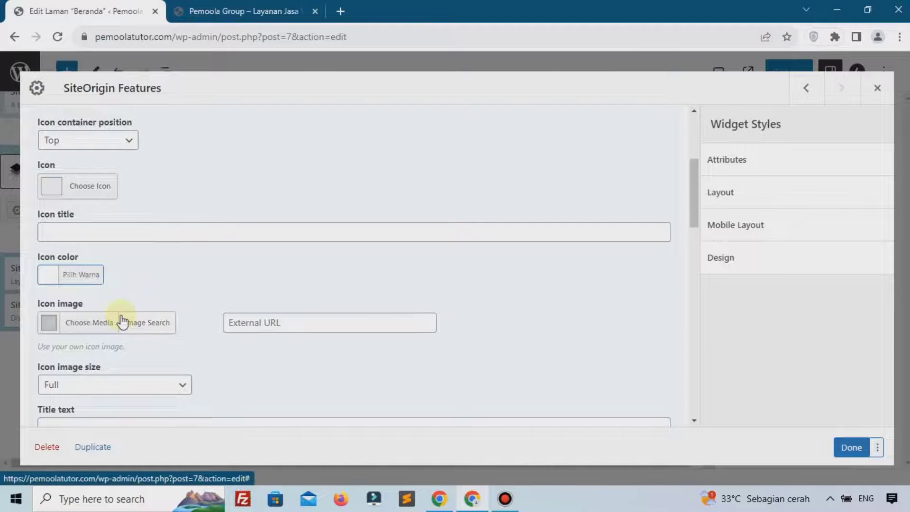
click(87, 328)
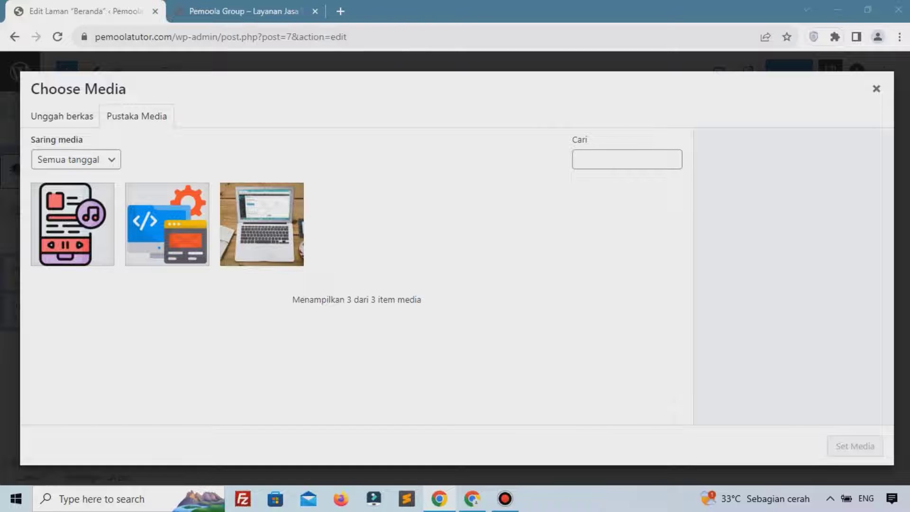
drag(851, 185, 284, 249)
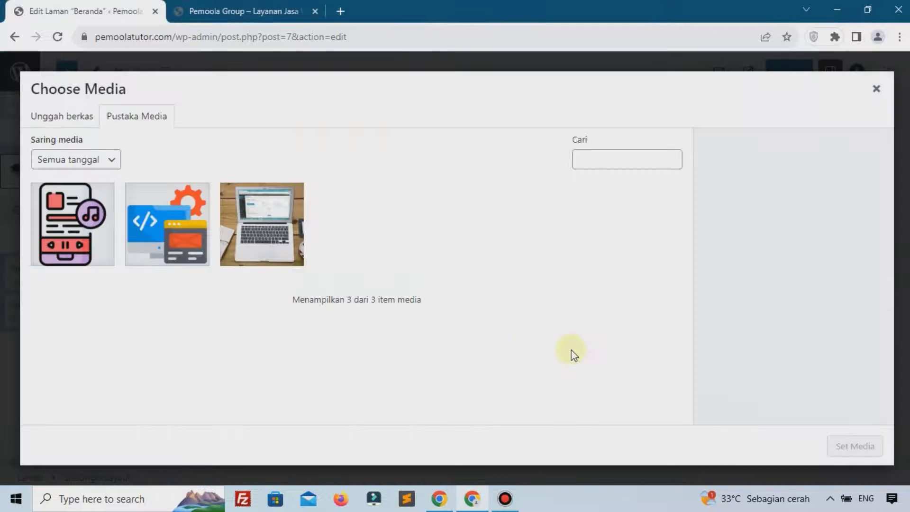
click(851, 448)
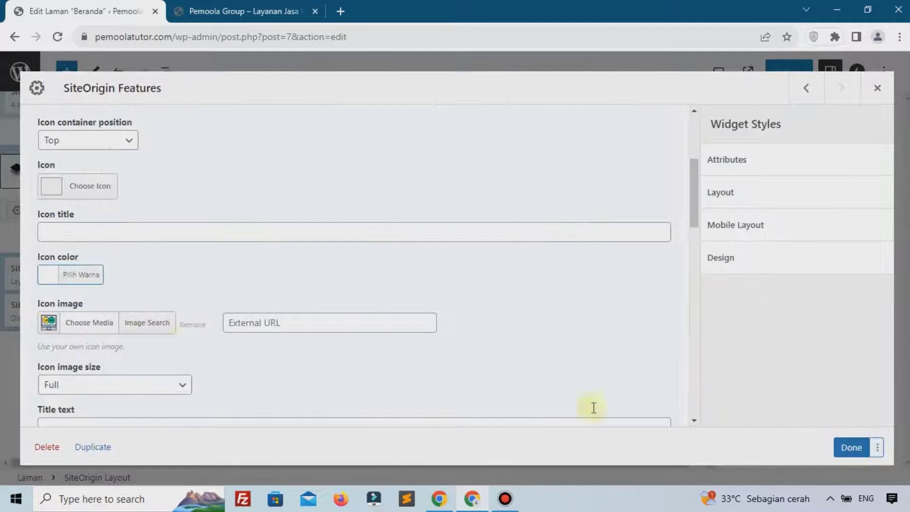
Title the third feature "UI / UX" and fill its text with the "Lorem ipsum dolor sit amet" paragraph.
scroll(256, 310, down, 3)
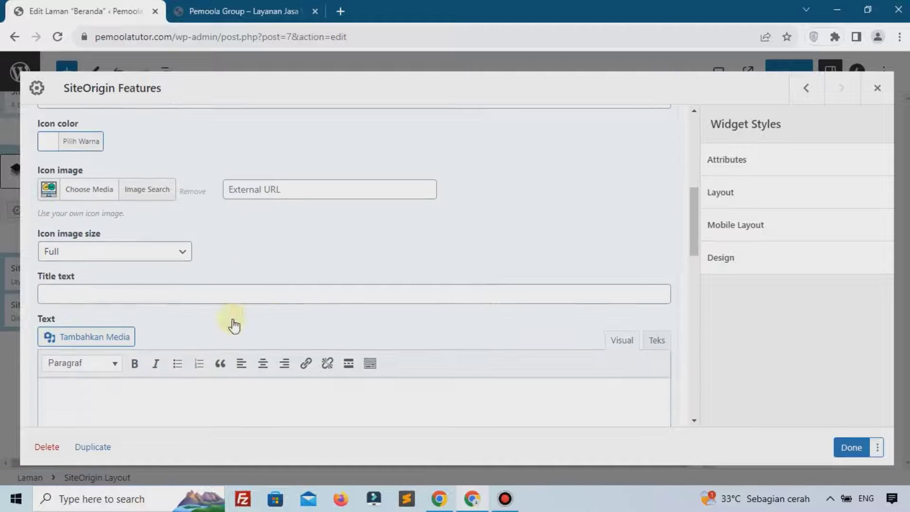
click(144, 290)
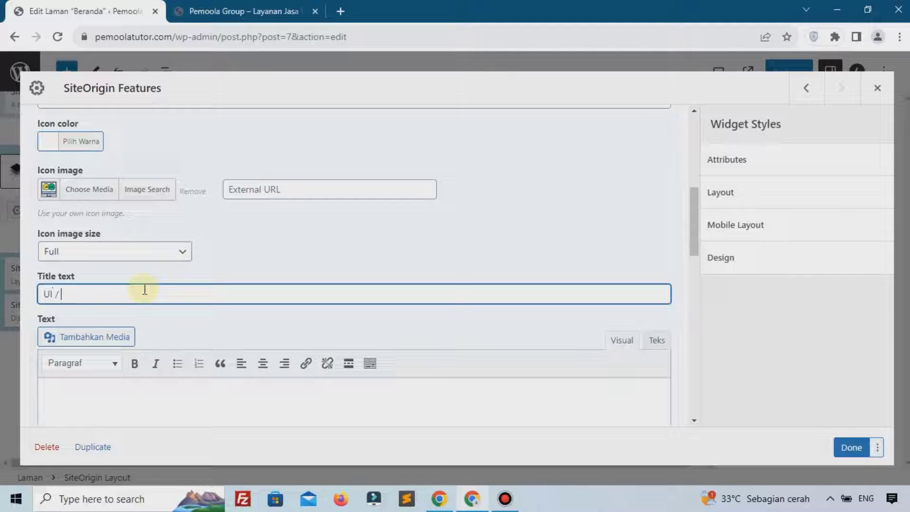
click(106, 405)
scroll(301, 294, down, 3)
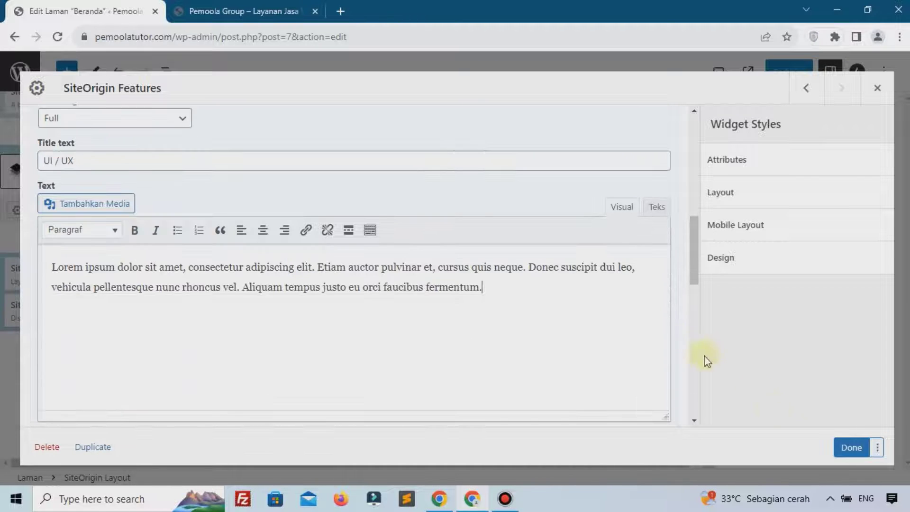
Apply the widget settings with the "UI / UX" feature, update the page and reload the live homepage.
click(841, 448)
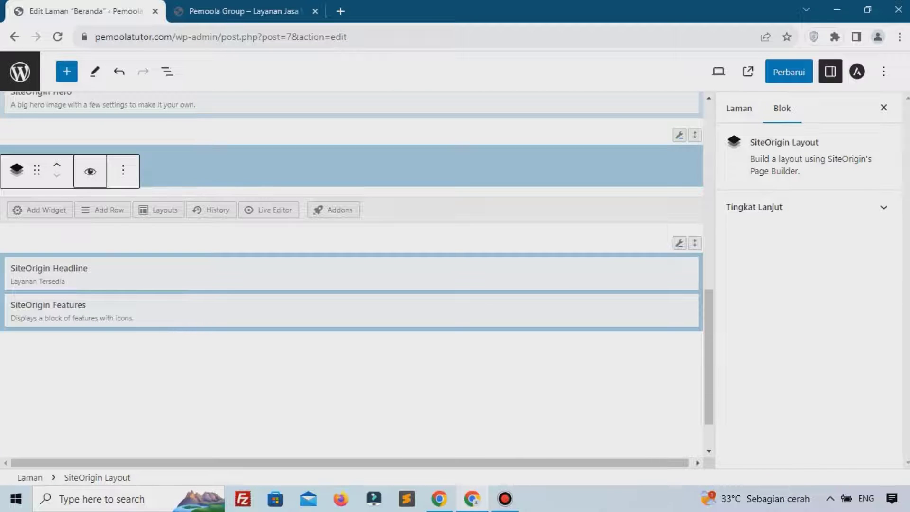
click(798, 76)
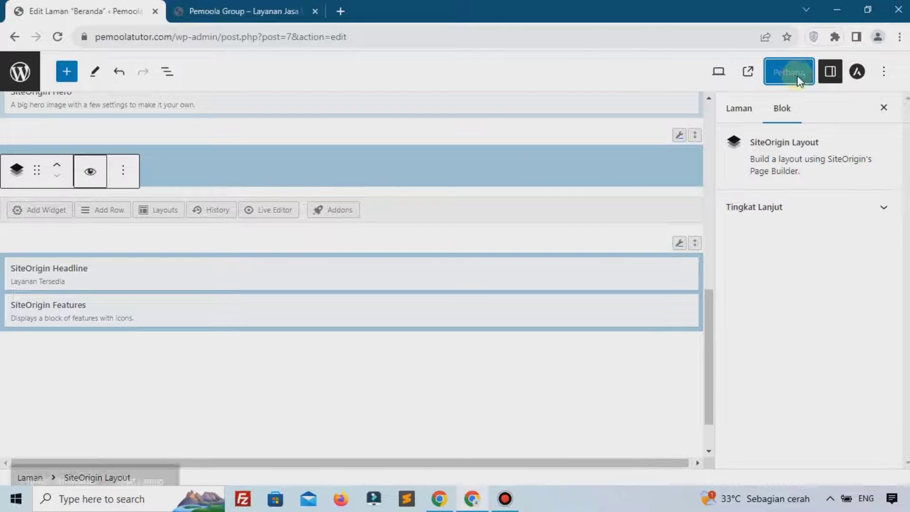
click(258, 6)
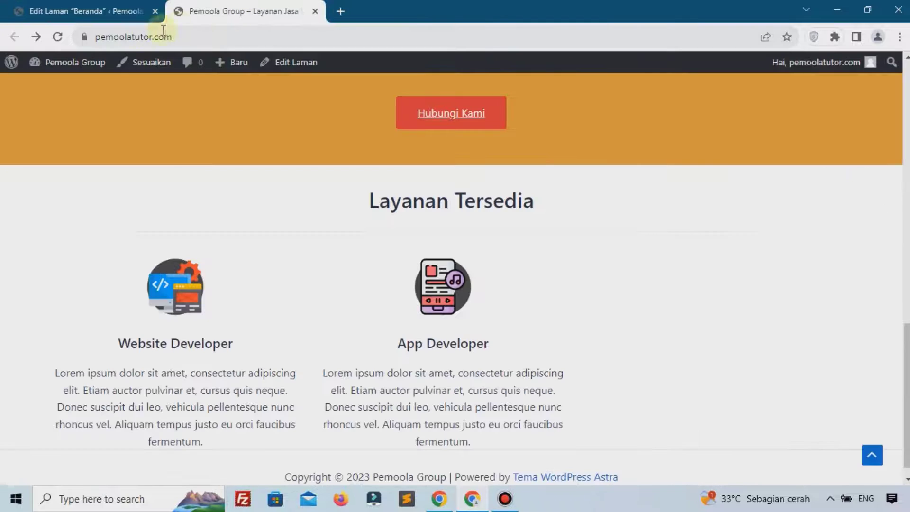
click(58, 37)
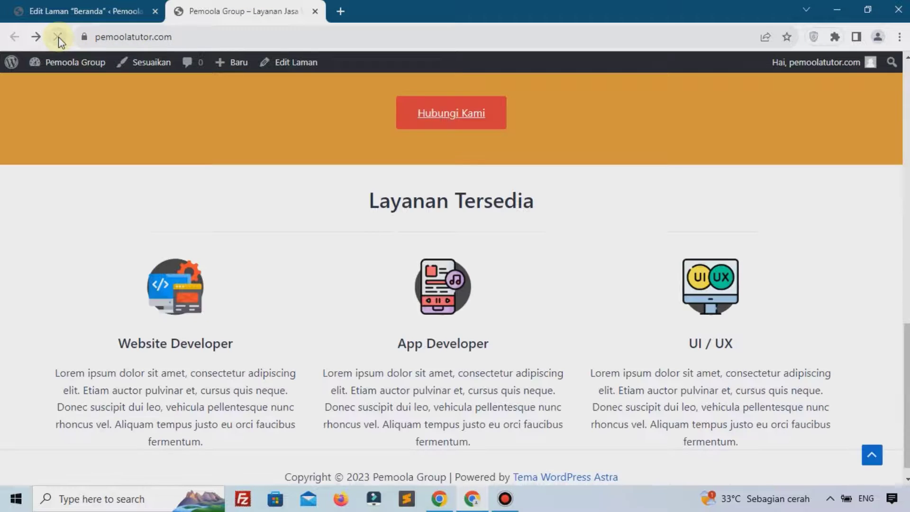
Set the top margin of the "Layanan Tersedia" headline widget to 60 px and apply the widget settings.
scroll(446, 294, up, 4)
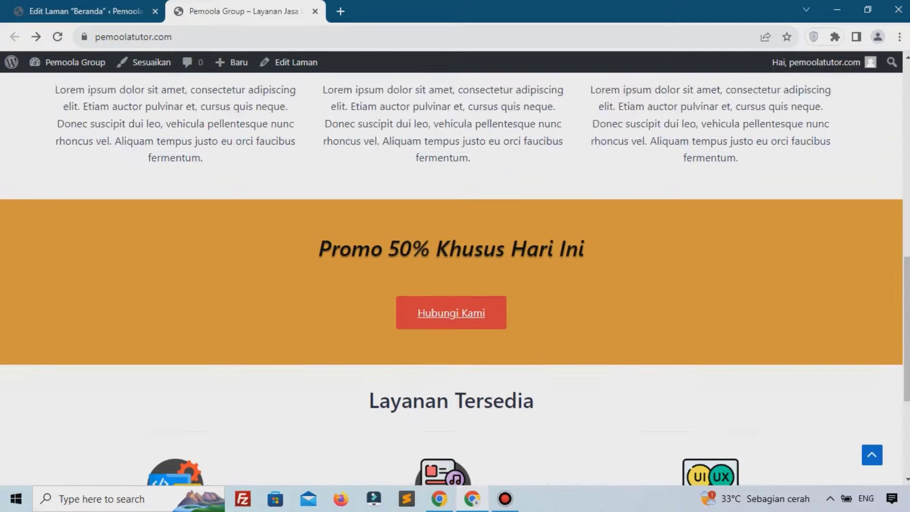
scroll(474, 327, down, 4)
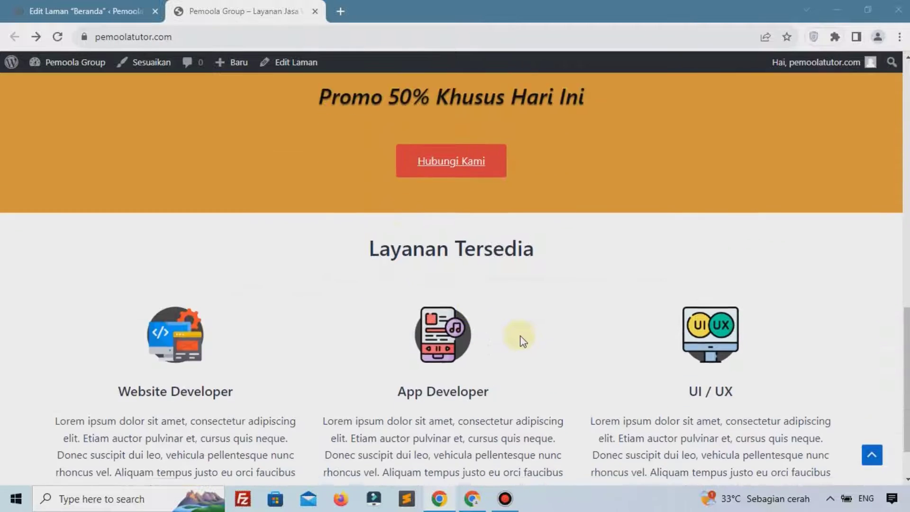
scroll(382, 317, up, 3)
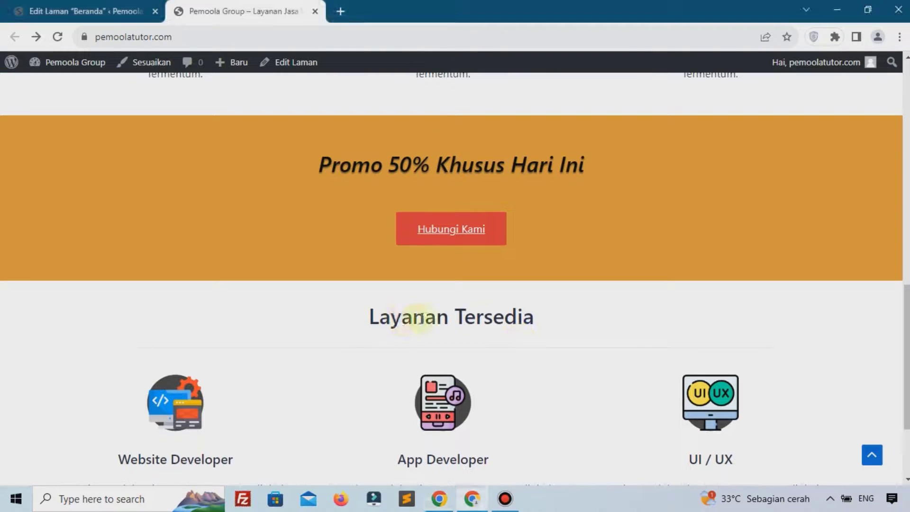
drag(534, 317, 456, 318)
click(46, 11)
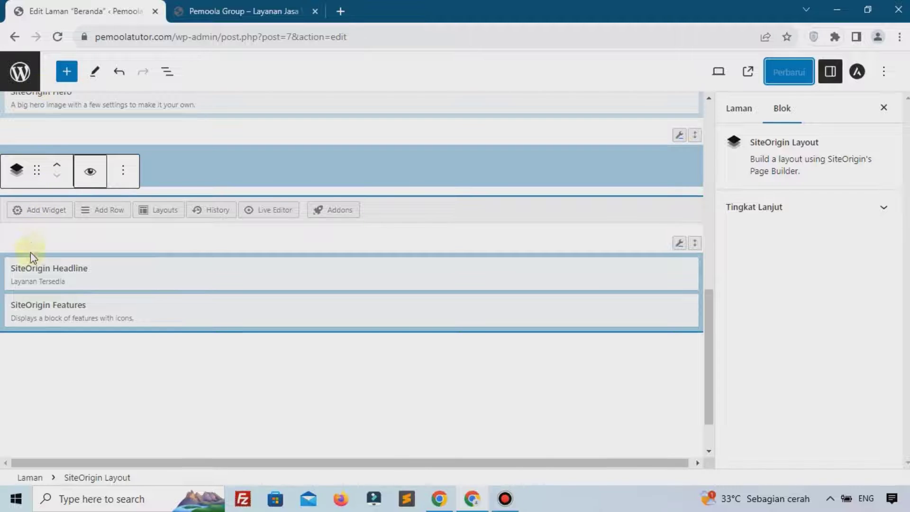
click(58, 275)
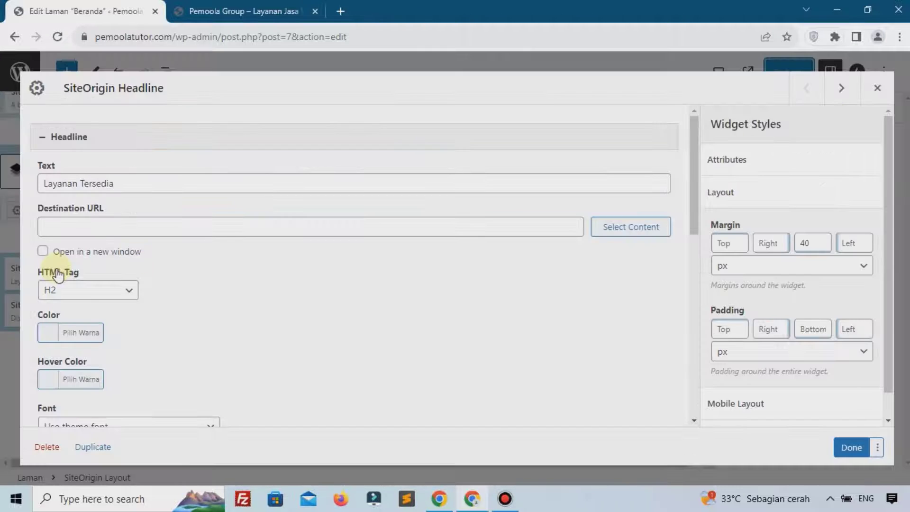
click(733, 241)
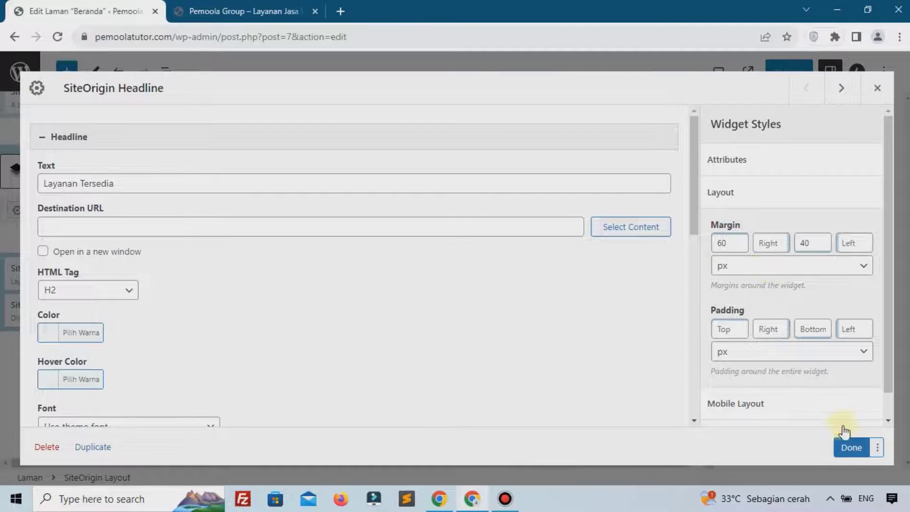
click(852, 449)
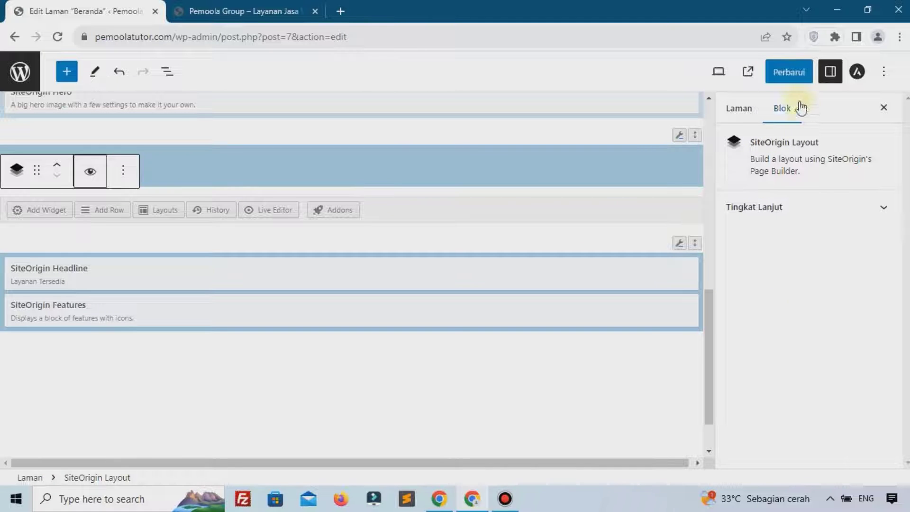
Update the Beranda page and reload the live homepage to review its sections from the hero to the footer.
click(782, 78)
click(244, 11)
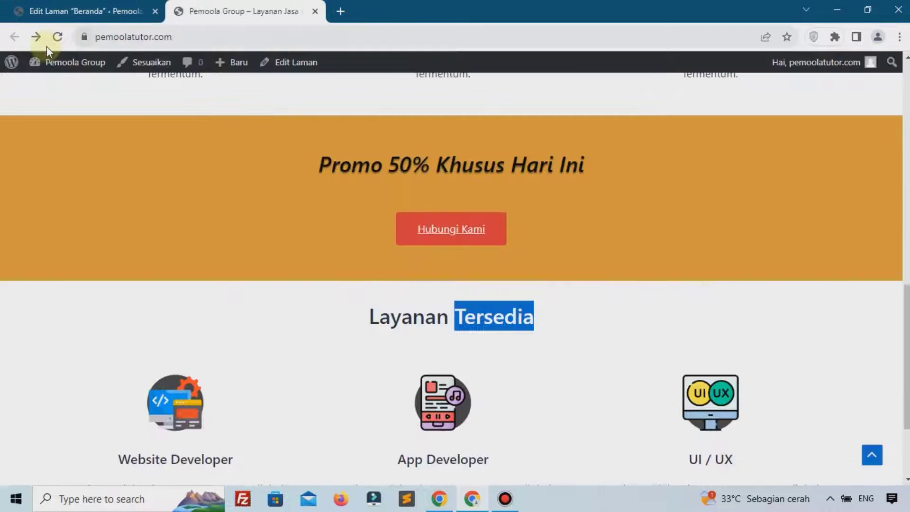
click(57, 37)
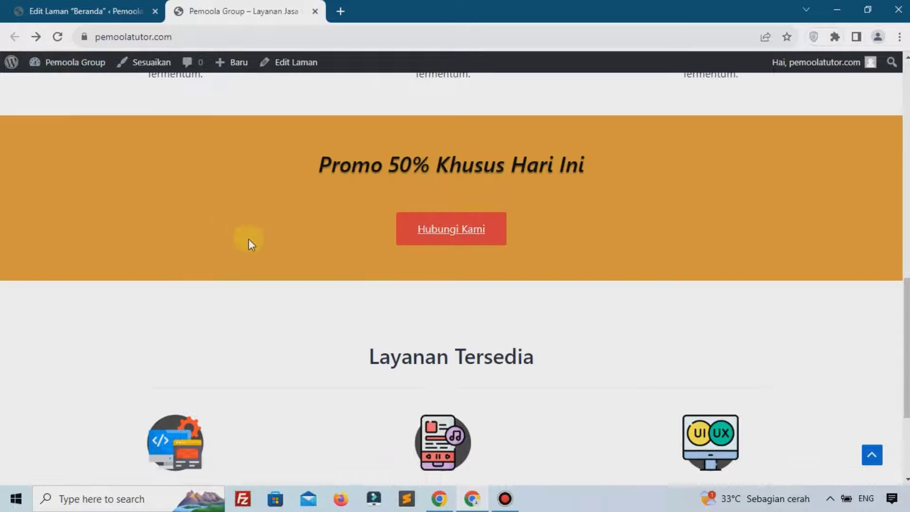
scroll(469, 351, down, 4)
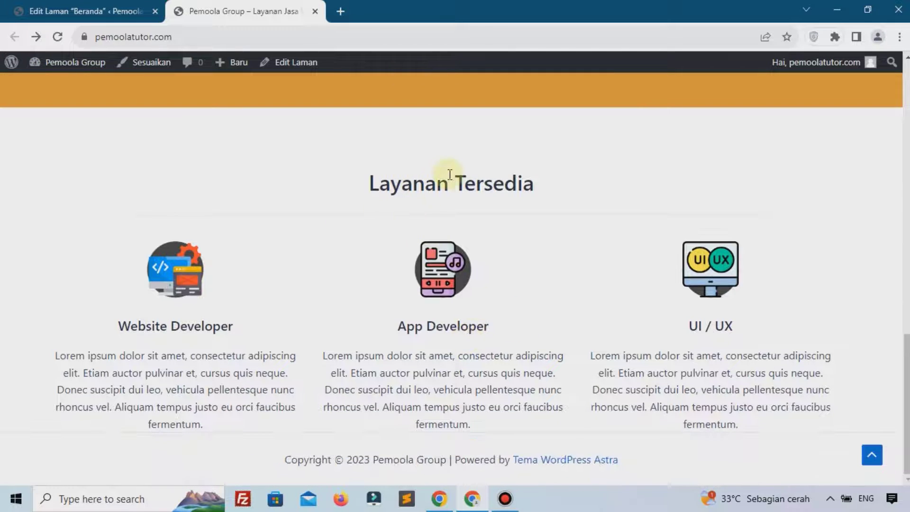
scroll(440, 199, up, 8)
scroll(439, 199, down, 6)
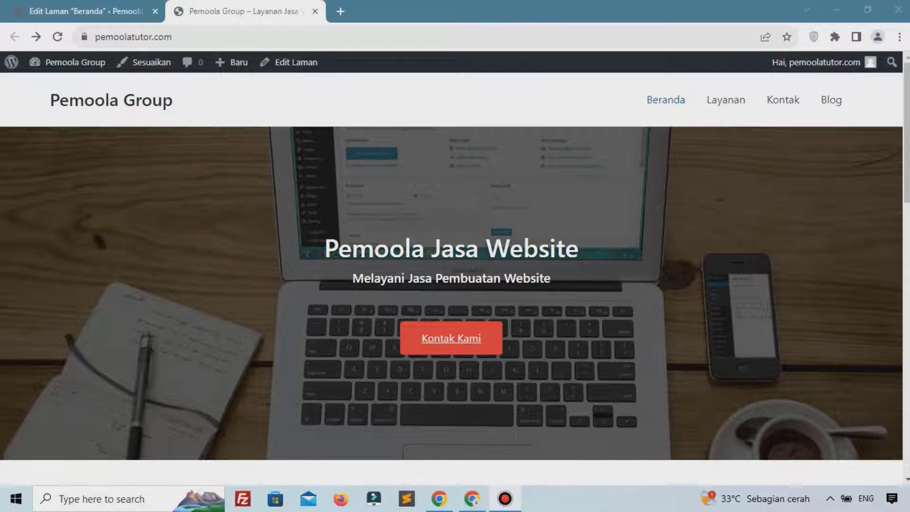
scroll(567, 267, down, 15)
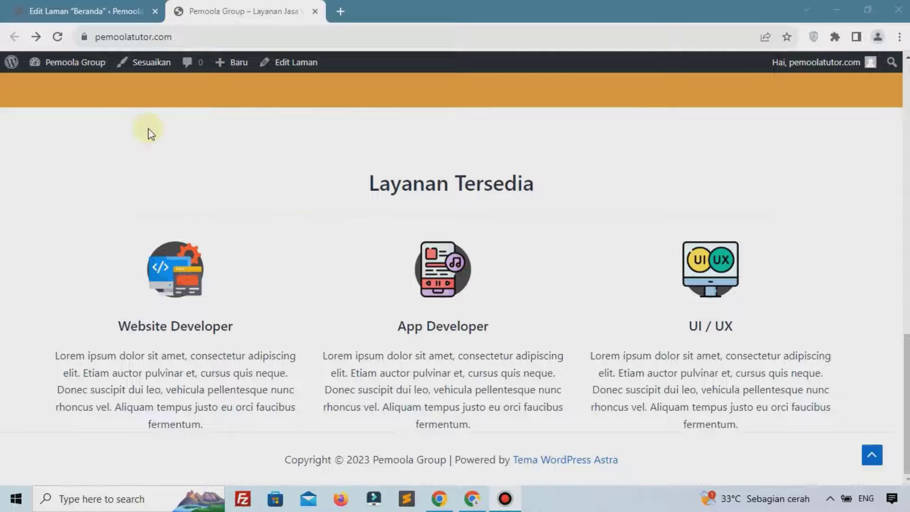
Open the site's WordPress dashboard in a new browser tab and place that tab first.
mouse_move(53, 66)
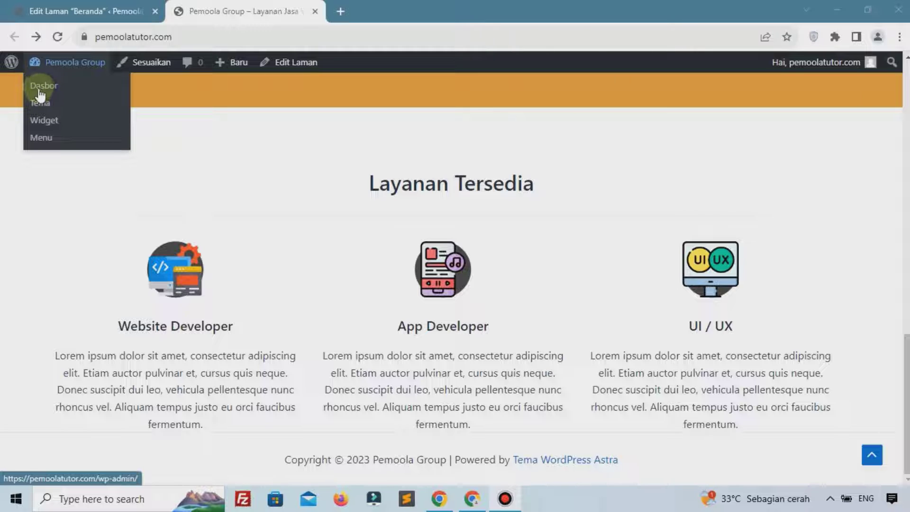
right_click(43, 87)
click(66, 92)
click(357, 6)
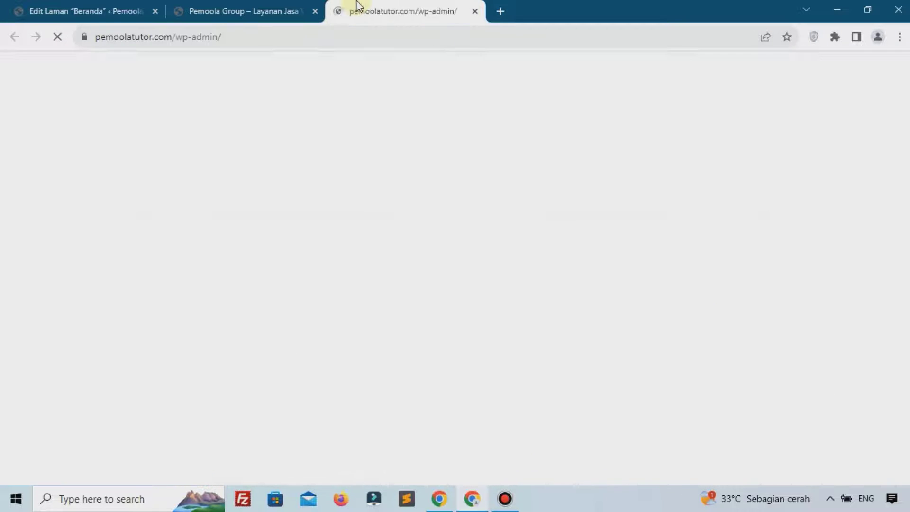
drag(357, 6, 57, 11)
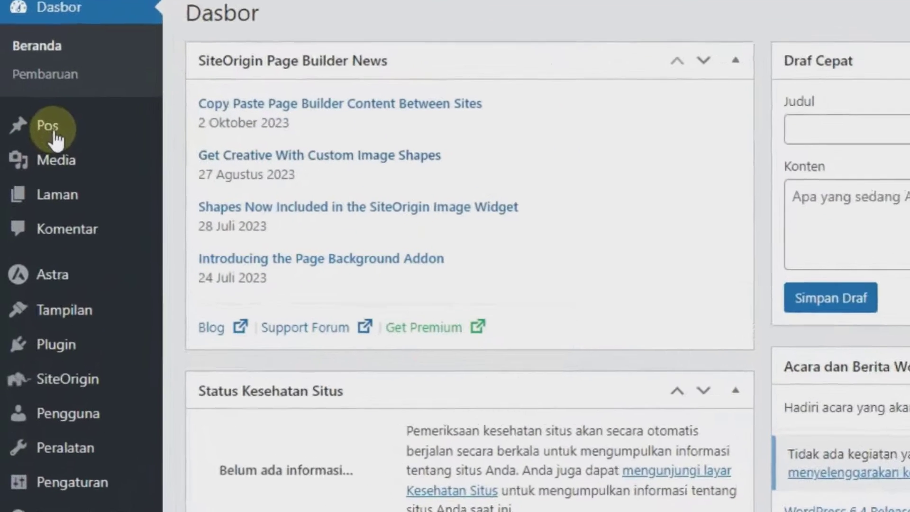
Open the list of all posts and move the "Hello world!" post to the trash.
mouse_move(56, 135)
click(190, 134)
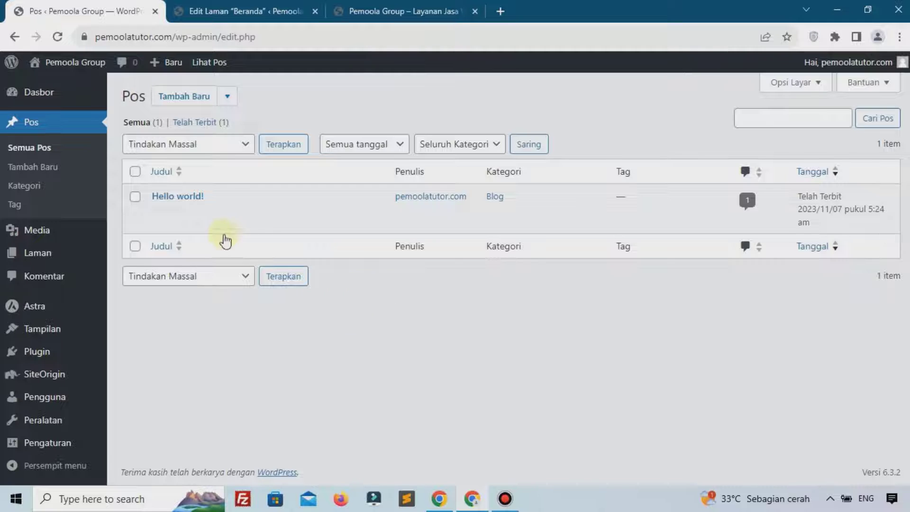
mouse_move(261, 217)
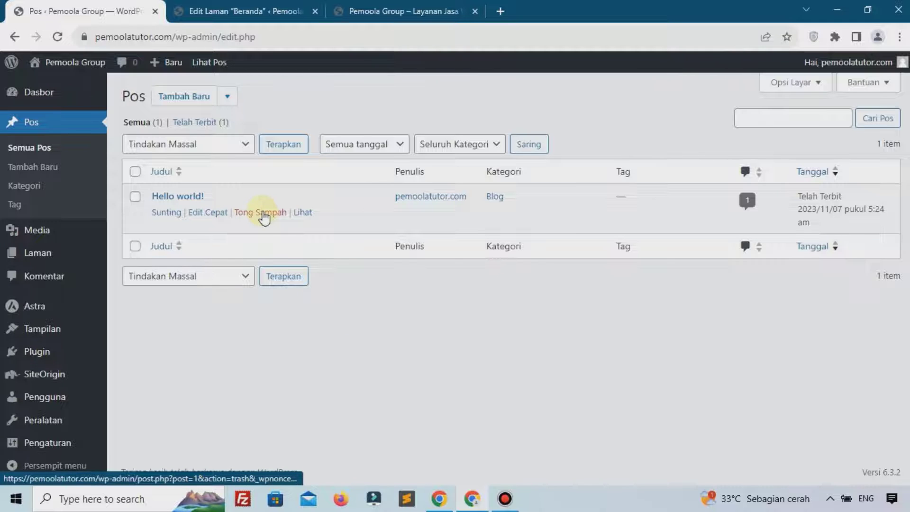
click(263, 214)
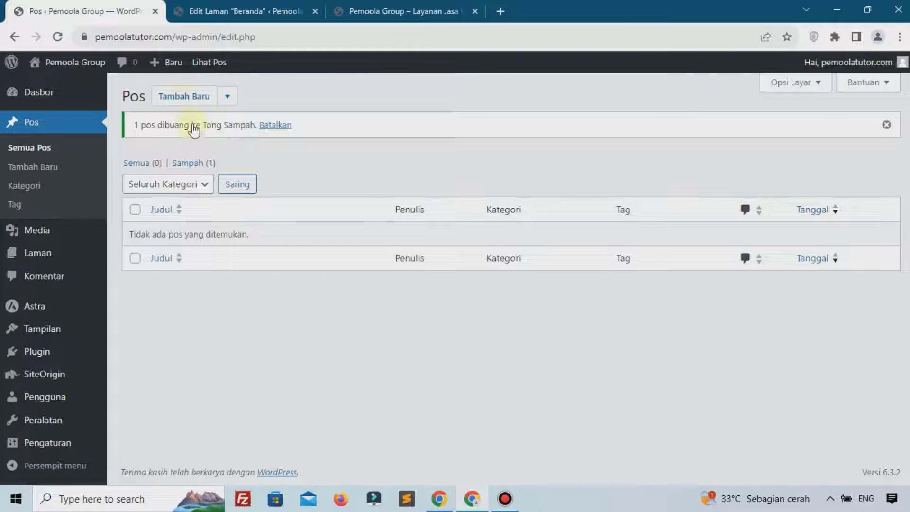
Create a new post and title it "Jasa UI UX".
click(184, 101)
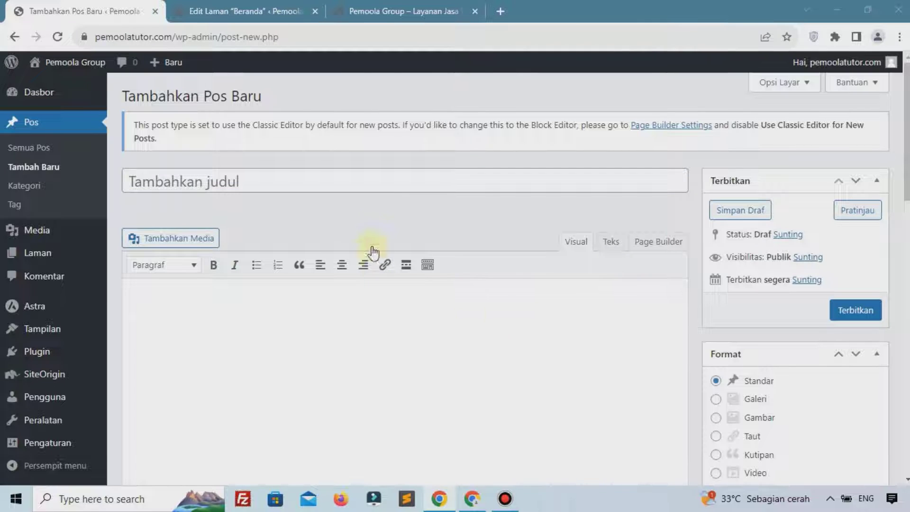
click(395, 180)
text(j)
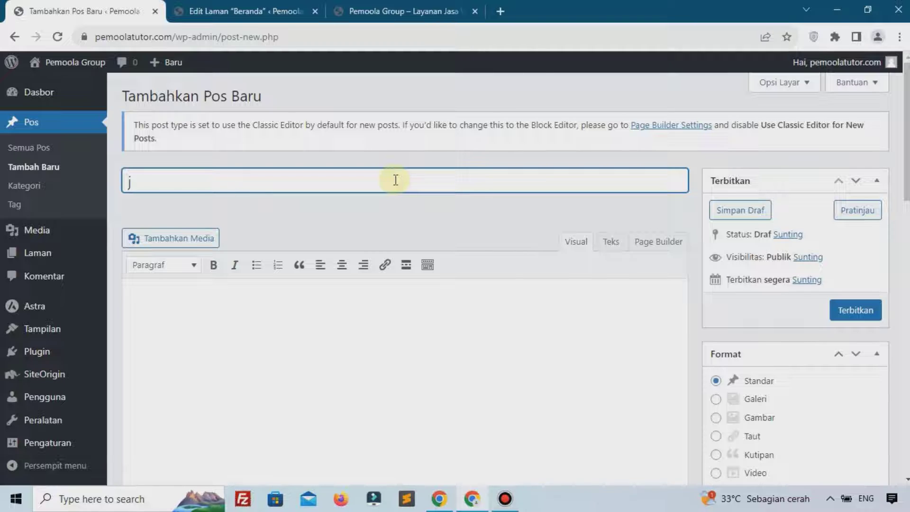
key(BackSpace)
text(J)
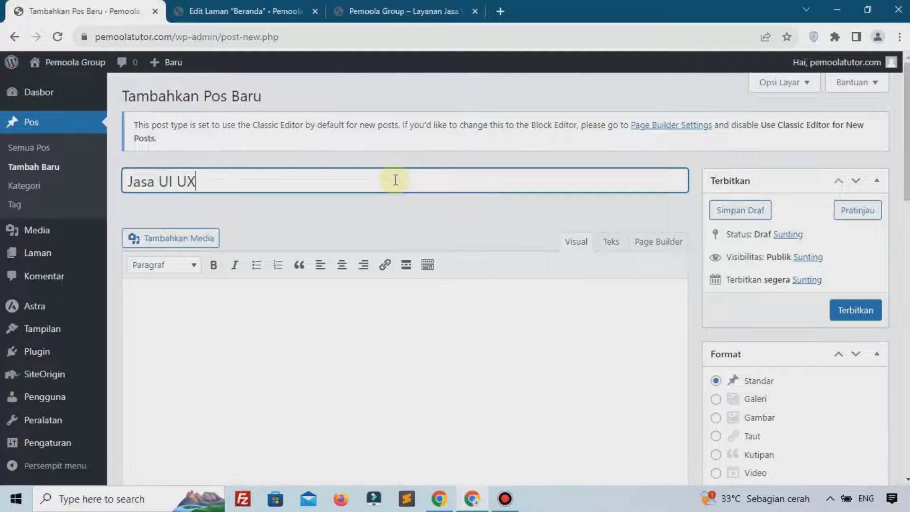
text(asa UI UX)
Fill the post body with the "Lorem ipsum dolor sit amet" paragraph repeated four times.
click(439, 331)
text(Lorem ipsum dolor sit amet, consectetur adipiscing elit, sed do eiusmod tempor incididunt ut labore et dolore magna aliqua. Ut enim ad minim veniam, quis nostrud exercitation ullamco laboris nisi ut aliquip ex ea commodo consequat. Duis aute irure dolor in reprehenderit in voluptate velit esse cillum dolore eu fugiat nulla pariatur. Excepteur sint occaecat cupidatat non proident, sunt in culpa qui officia deserunt mollit anim id est laborum.Lorem ipsum dolor sit amet, consectetur adipiscing elit, sed do eiusmod tempor incididunt ut labore et dolore magna aliqua. Ut enim ad minim veniam, quis nostrud exercitation ullamco laboris nisi ut aliquip ex ea commodo consequat. Duis aute irure dolor in reprehenderit in voluptate velit esse cillum dolore eu fugiat nulla pariatur. Excepteur sint occaecat cupidatat non proident, sunt in culpa qui officia deserunt mollit anim id est laborum.)
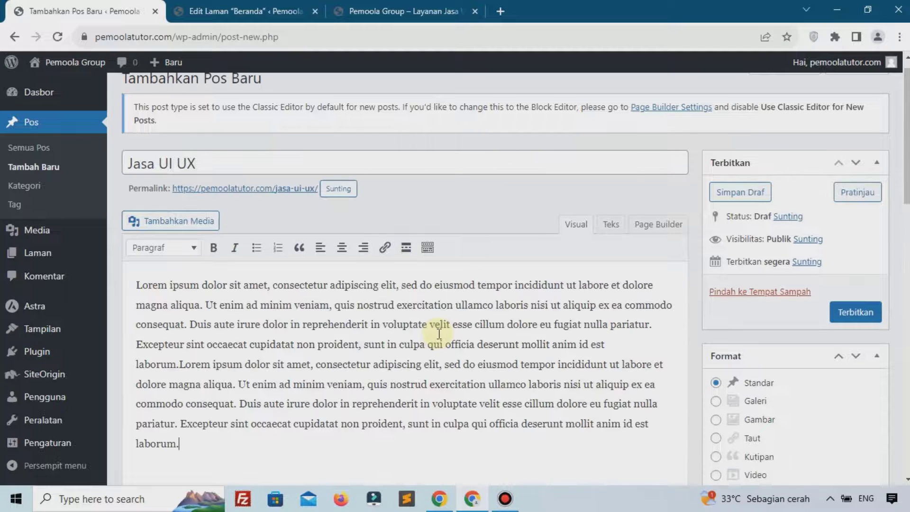
text(Lorem ipsum dolor sit amet, consectetur adipiscing elit, sed do eiusmod tempor incididunt ut labore et dolore magna aliqua. Ut enim ad minim veniam, quis nostrud exercitation ullamco laboris nisi ut aliquip ex ea commodo consequat. Duis aute irure dolor in reprehenderit in voluptate velit esse cillum dolore eu fugiat nulla pariatur. Excepteur sint occaecat cupidatat non proident, sunt in culpa qui officia deserunt mollit anim id est laborum.Lorem ipsum dolor sit amet, consectetur adipiscing elit, sed do eiusmod tempor incididunt ut labore et dolore magna aliqua. Ut enim ad minim veniam, quis nostrud exercitation ullamco laboris nisi ut aliquip ex ea commodo consequat. Duis aute irure dolor in reprehenderit in voluptate velit esse cillum dolore eu fugiat nulla pariatur. Excepteur sint occaecat cupidatat non proident, sunt in culpa qui officia deserunt mollit anim id est laborum.)
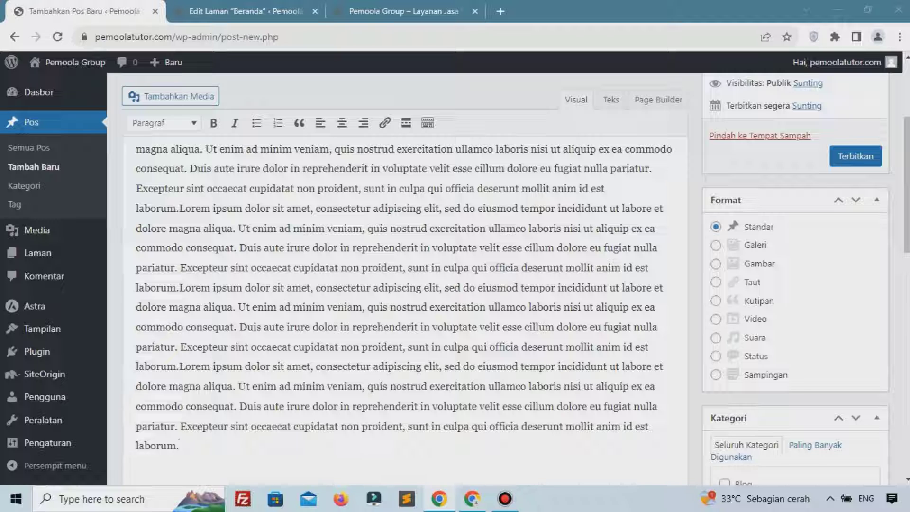
Set the laptop photo laptop-593673_1920-1.jpg from the media library as the post's featured image.
scroll(782, 342, down, 9)
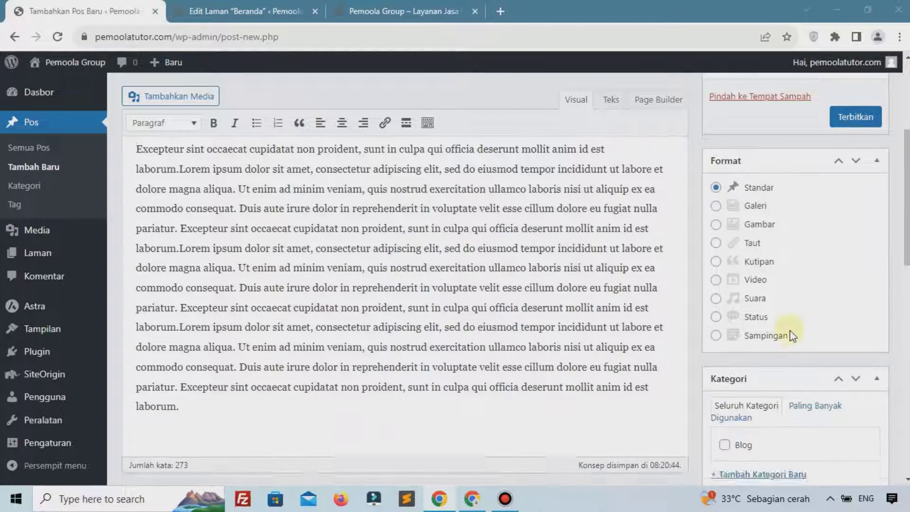
scroll(763, 358, down, 6)
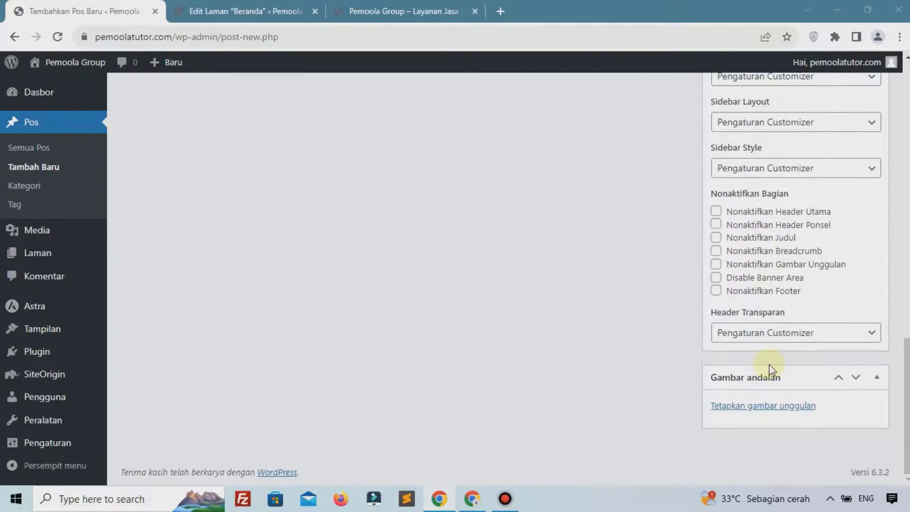
click(731, 408)
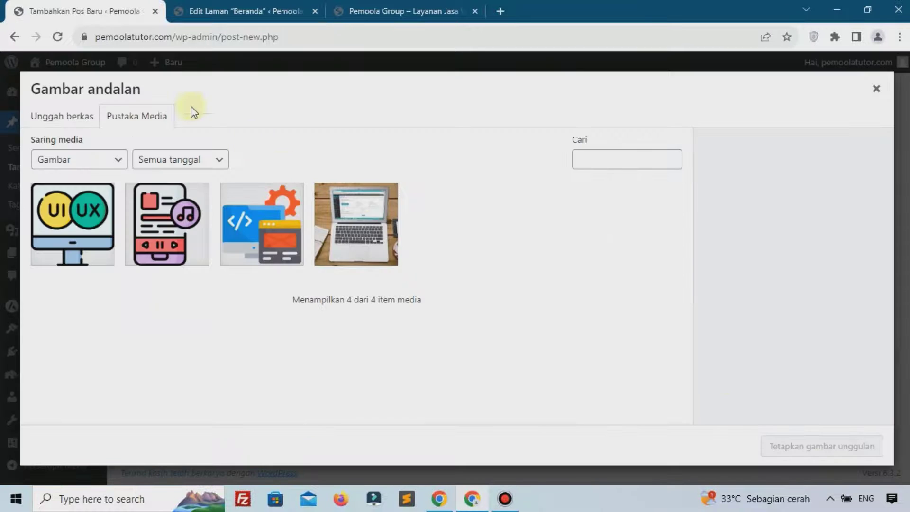
click(342, 233)
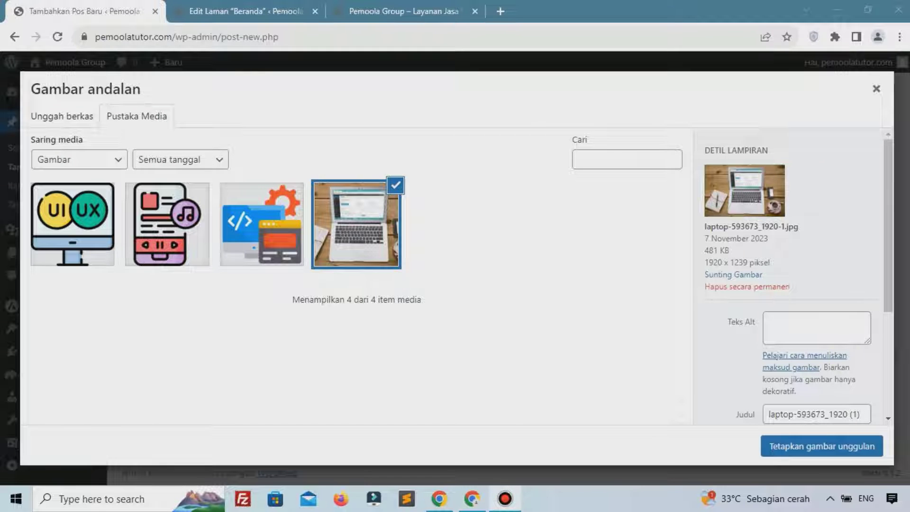
click(84, 126)
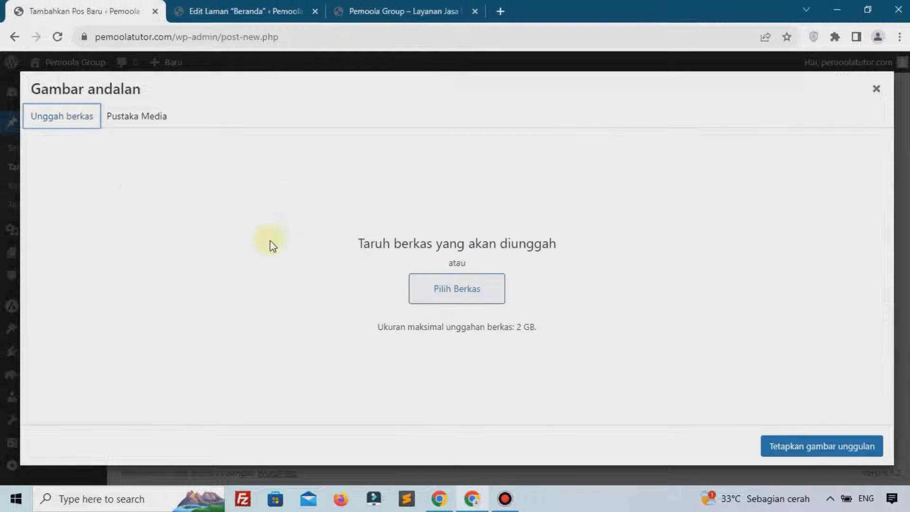
click(138, 119)
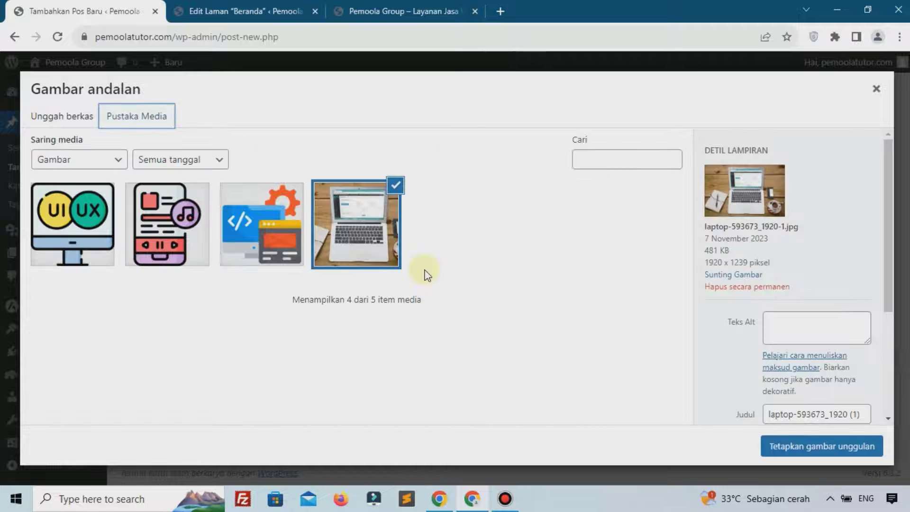
click(786, 444)
Publish the "Jasa UI UX" post and return to the list of posts.
scroll(638, 270, up, 12)
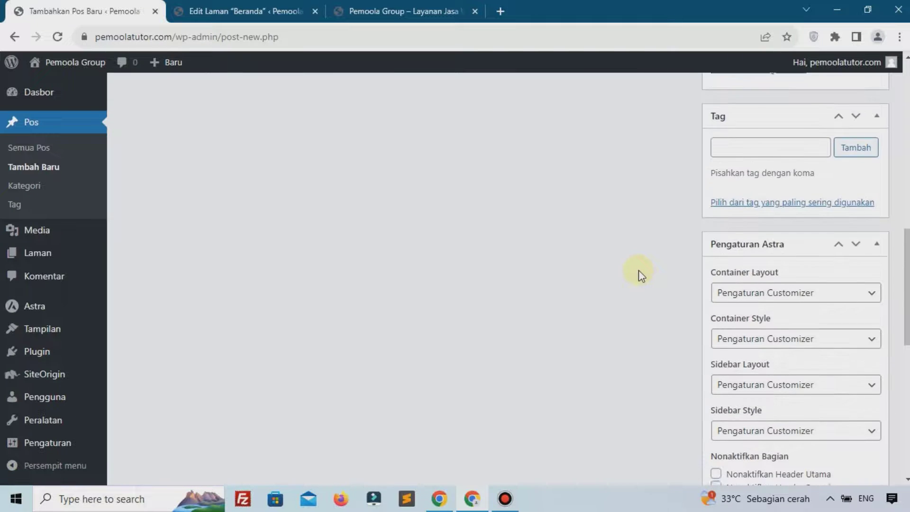
scroll(729, 253, up, 5)
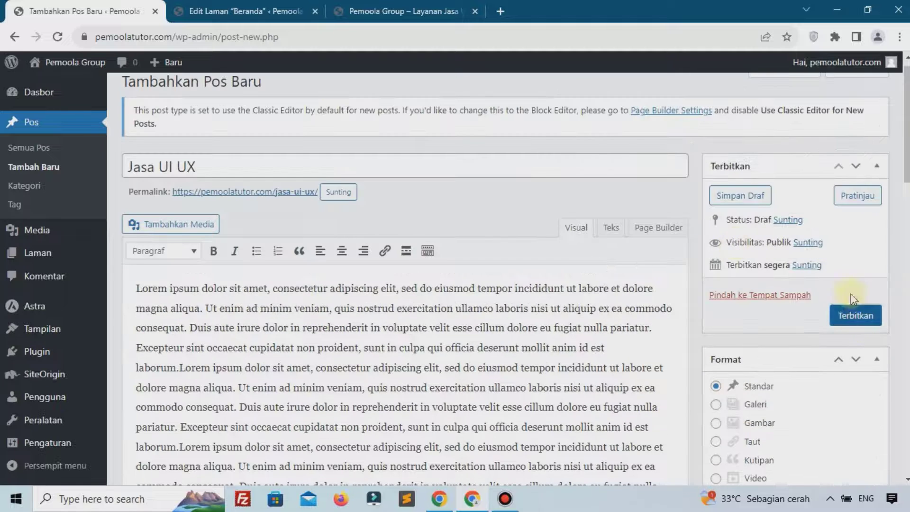
click(852, 315)
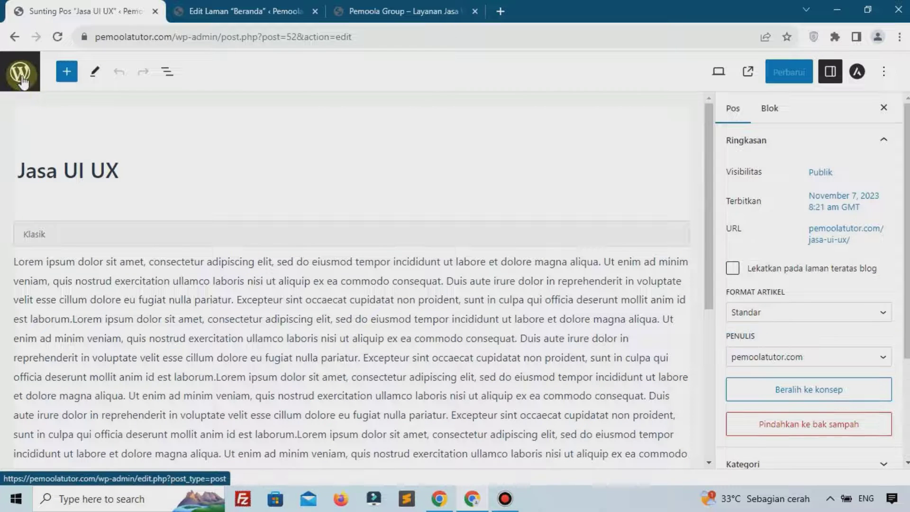
click(21, 80)
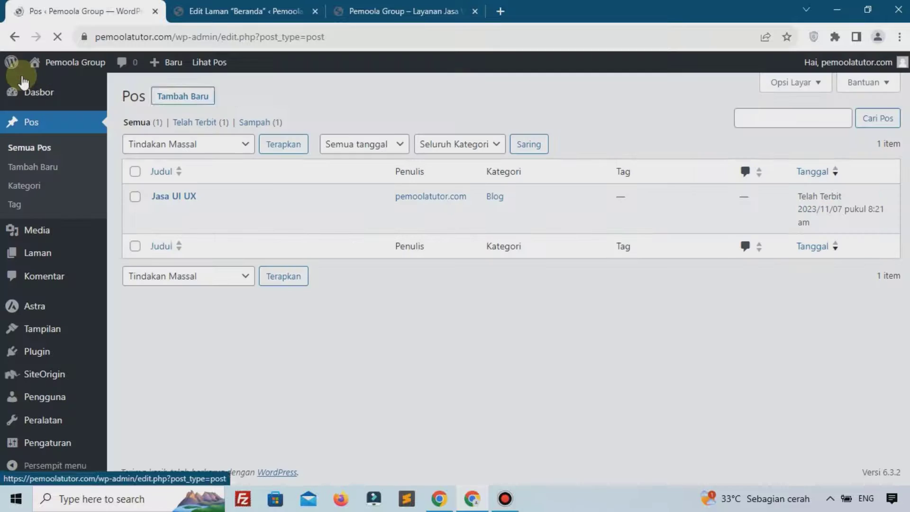
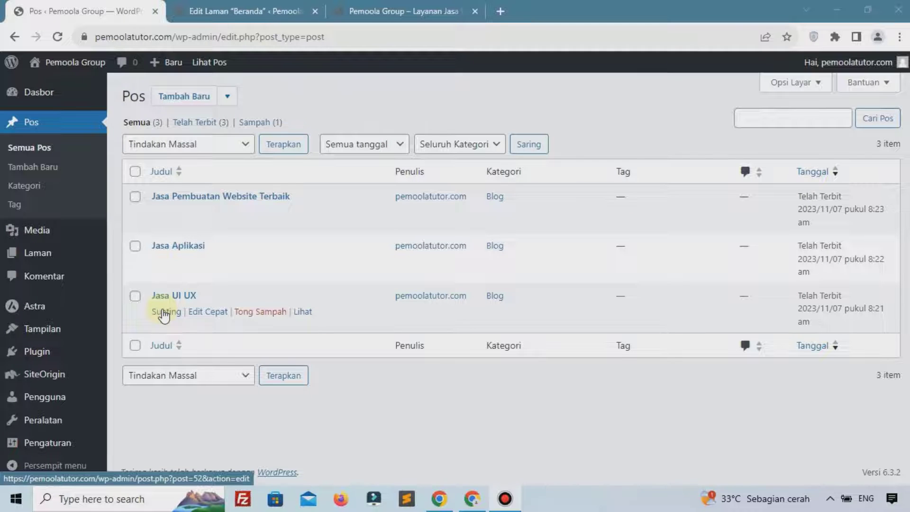
Return to editing the Beranda page and add a new SiteOrigin Layout block below the "Layanan Tersedia" section.
click(239, 11)
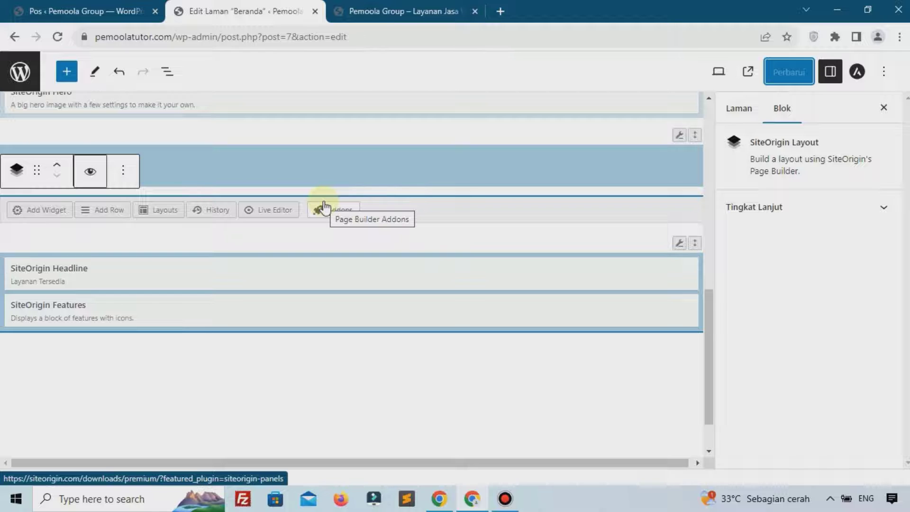
scroll(161, 365, down, 1)
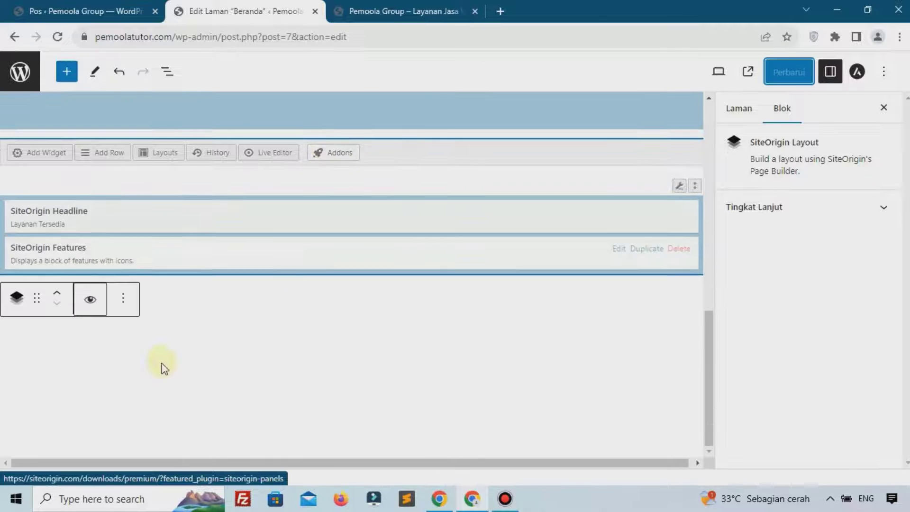
click(676, 340)
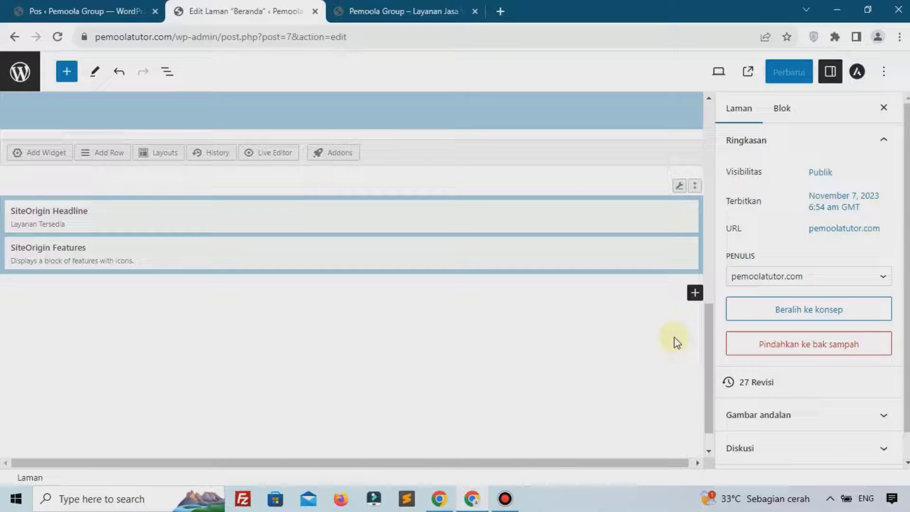
click(696, 297)
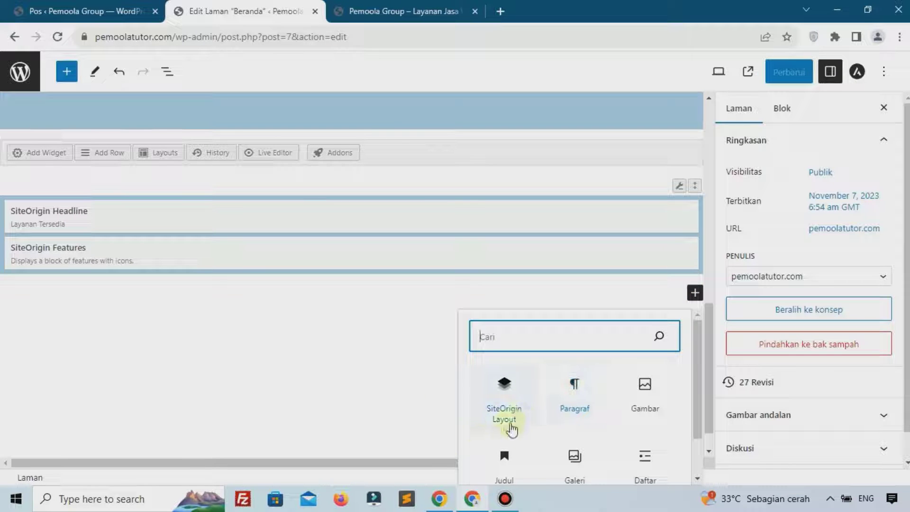
click(509, 408)
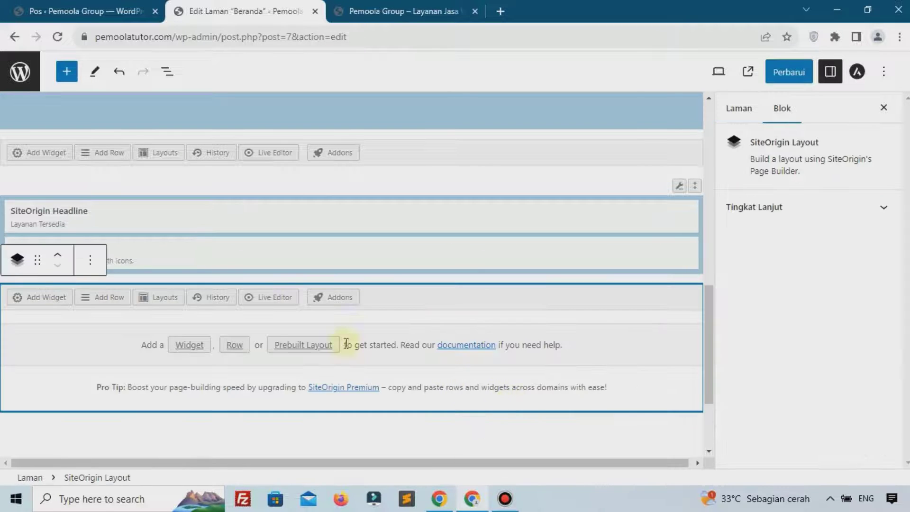
Add a SiteOrigin Headline widget to the new layout block with the headline text "Blog".
click(45, 297)
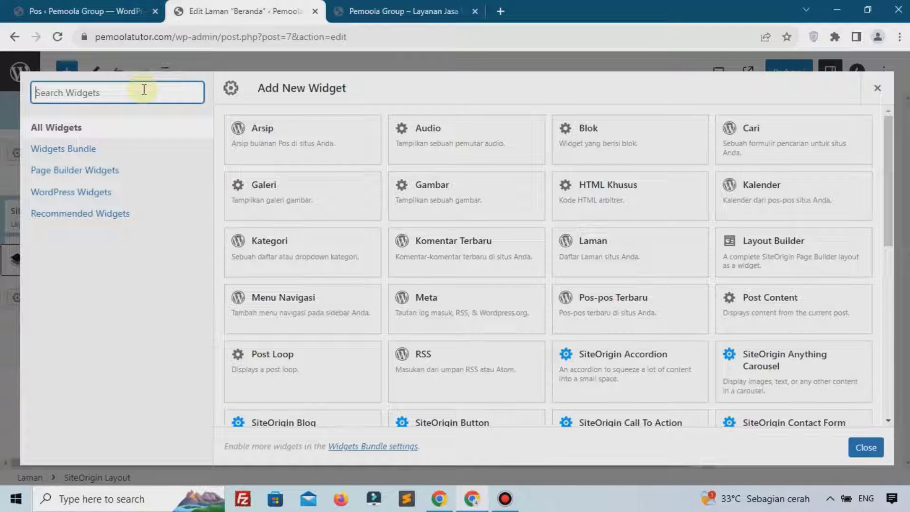
text(hea)
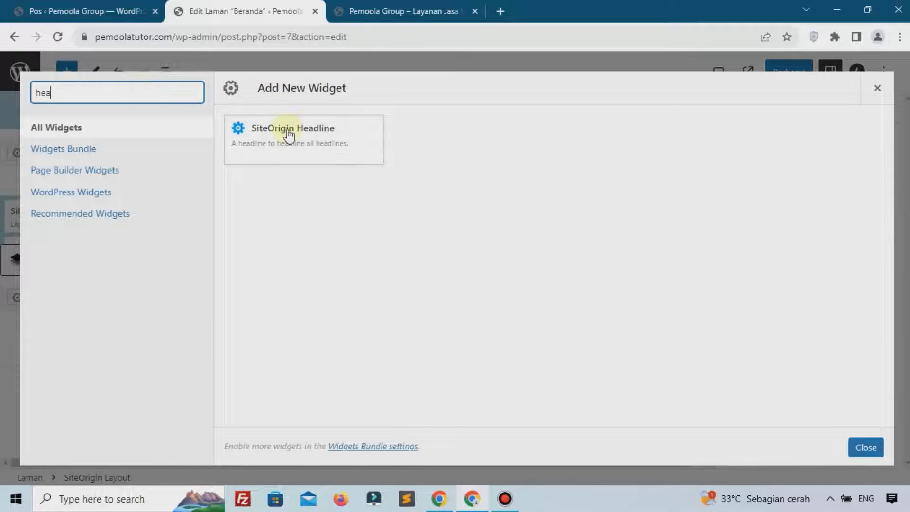
click(312, 133)
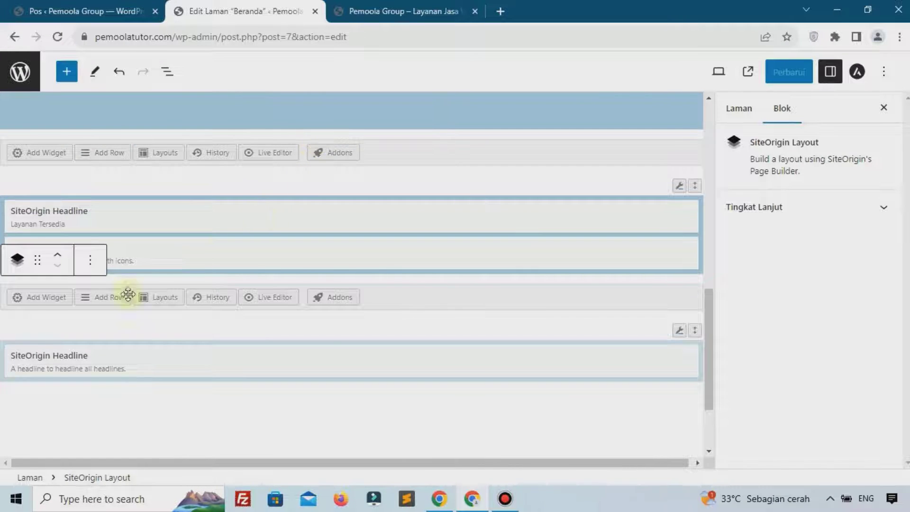
click(330, 345)
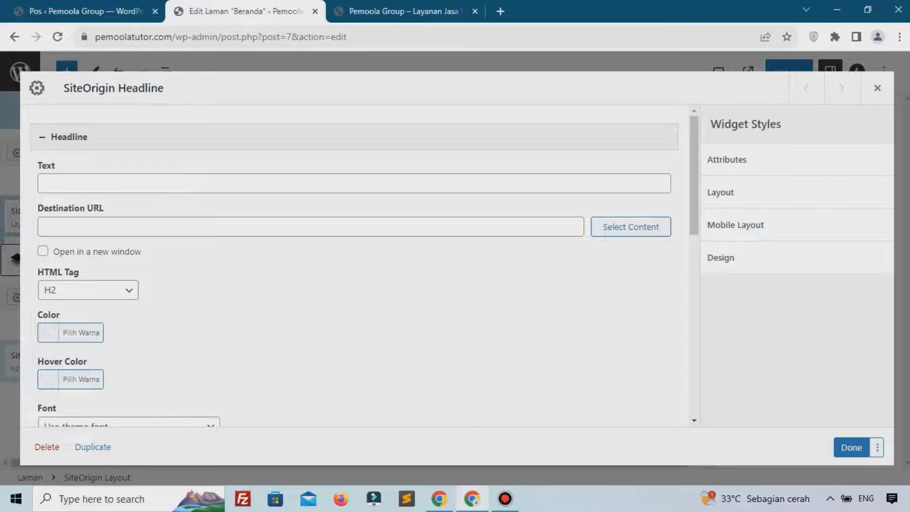
click(162, 188)
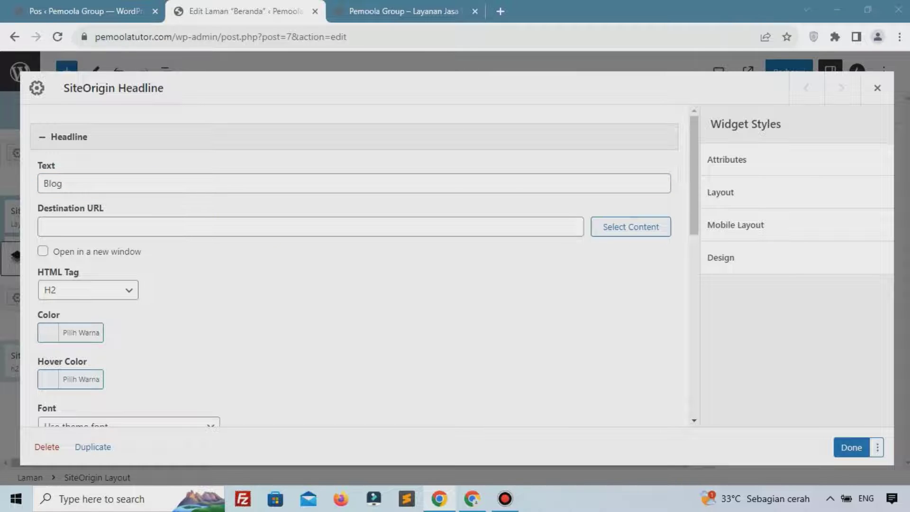
scroll(350, 278, down, 6)
scroll(349, 279, up, 6)
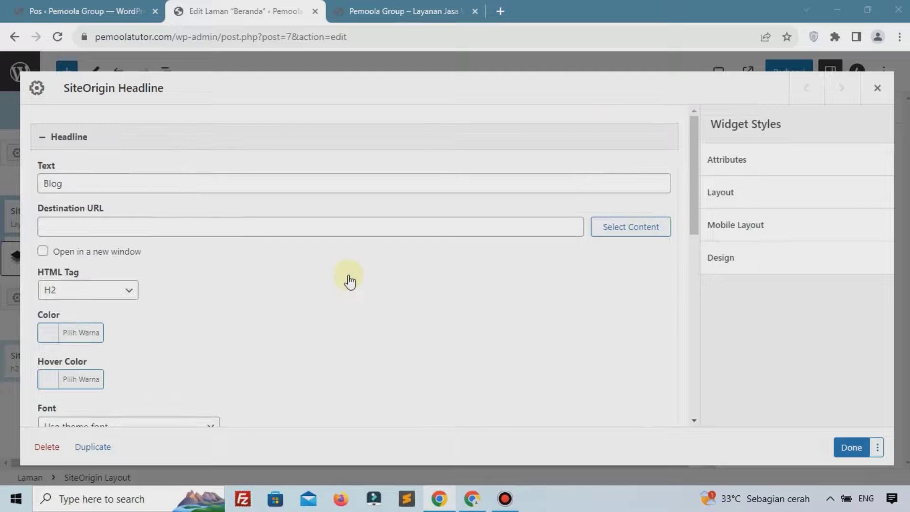
click(852, 449)
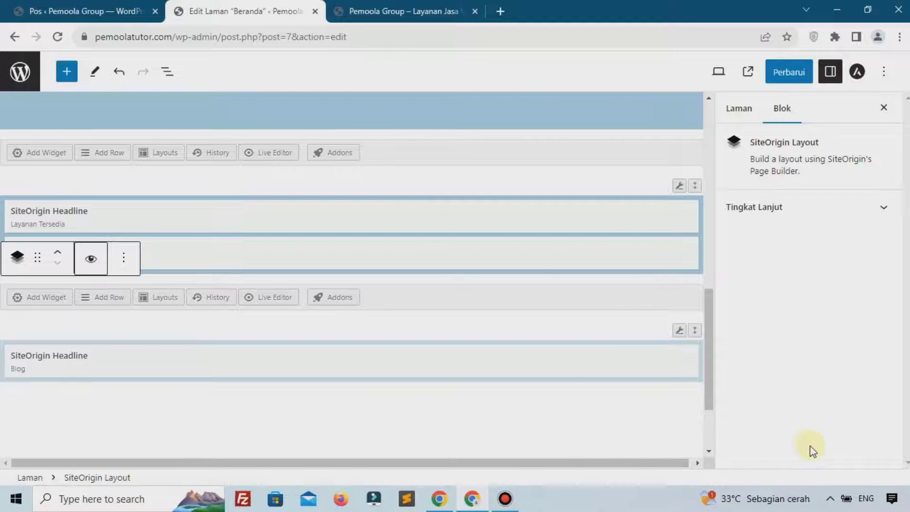
Add a SiteOrigin Blog widget below the "Blog" headline and open its settings.
click(28, 299)
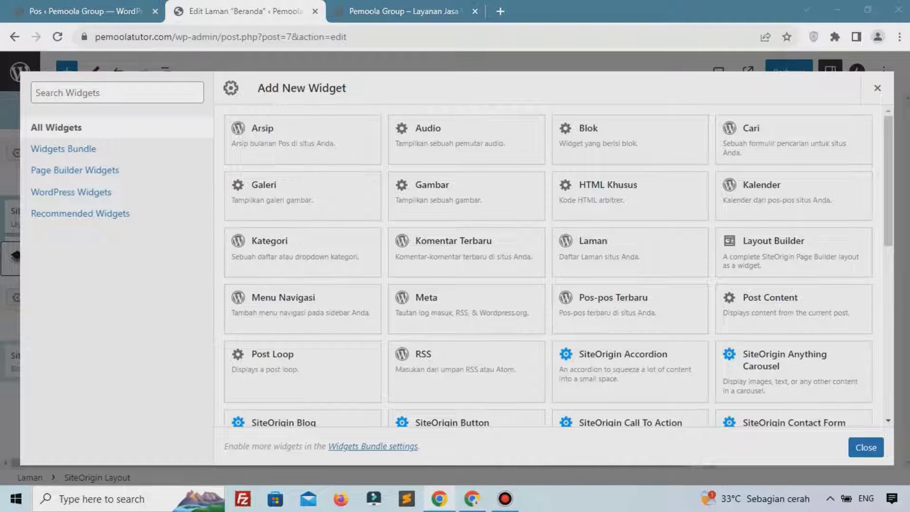
click(157, 95)
text(blog)
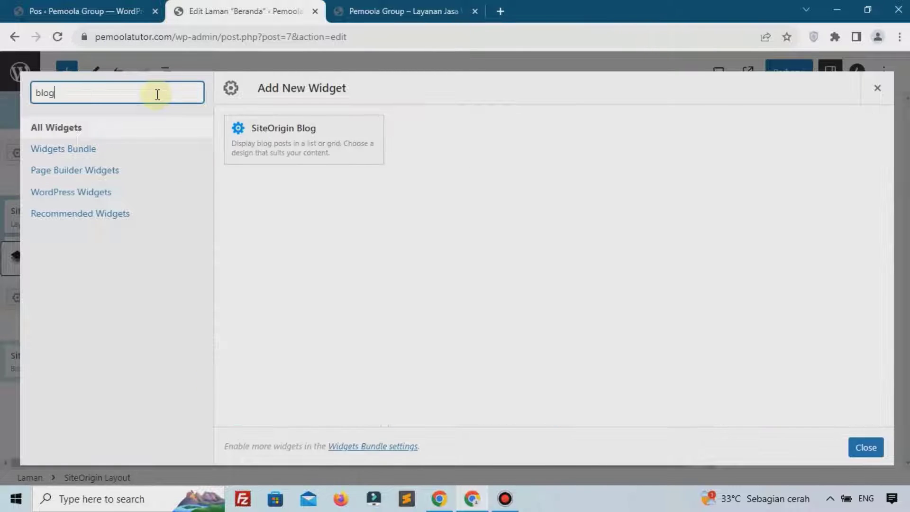
click(536, 489)
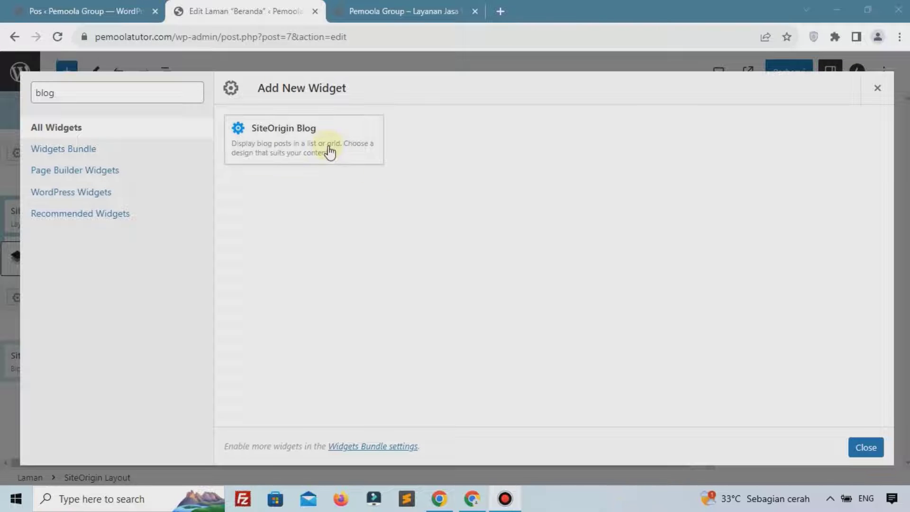
click(341, 160)
click(341, 160)
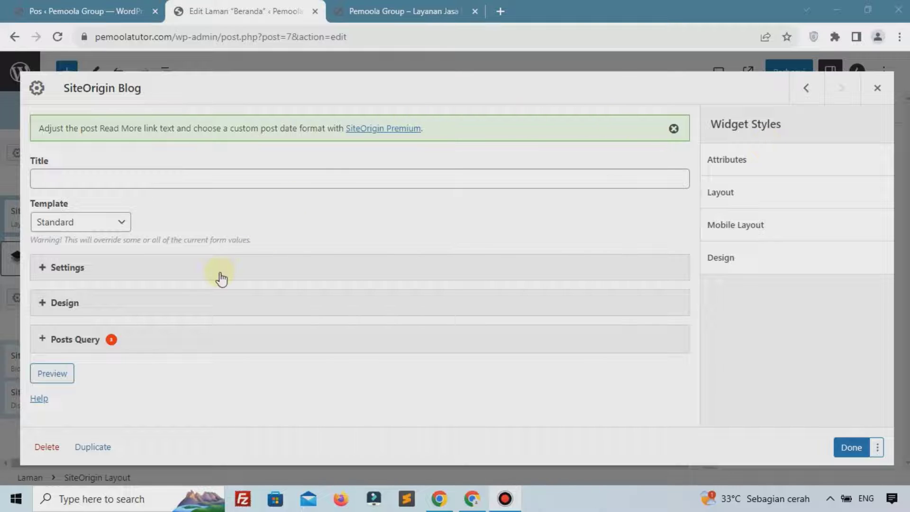
Configure the blog widget with the Grid template, 3 columns and the Medium (300x300) featured image size.
click(116, 224)
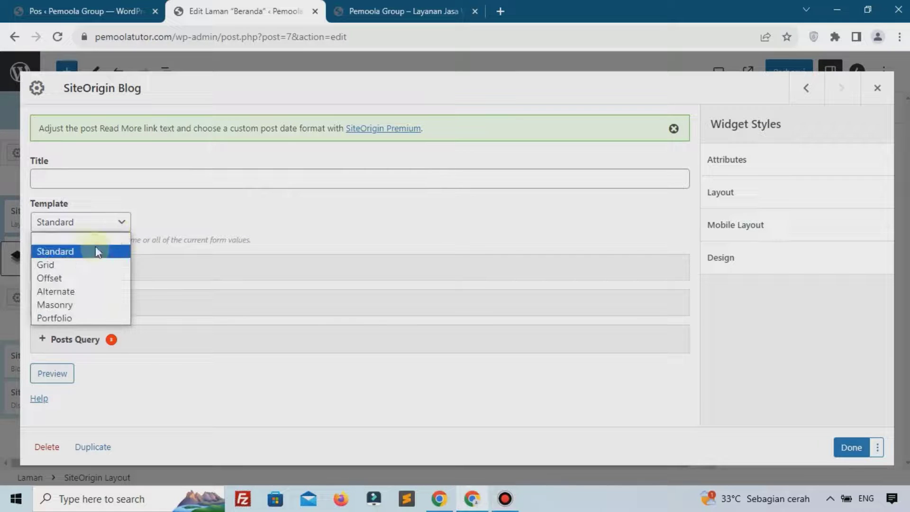
click(83, 266)
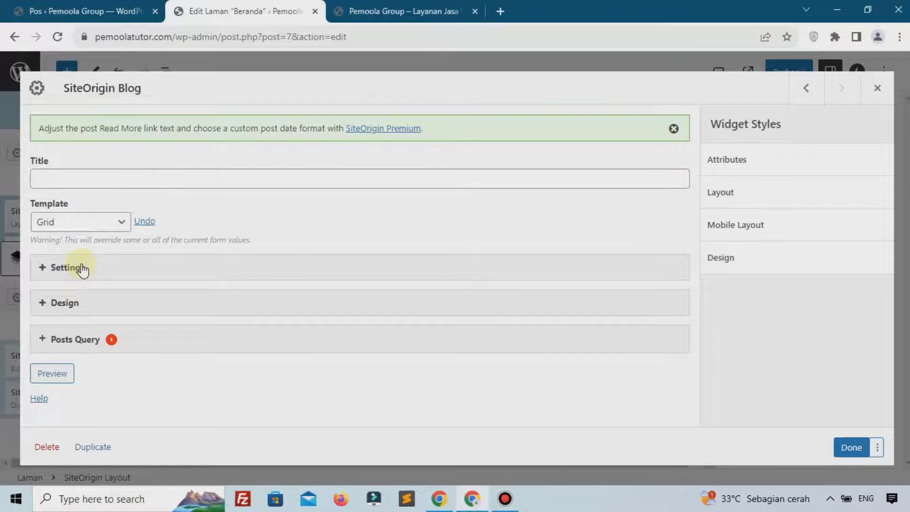
click(82, 269)
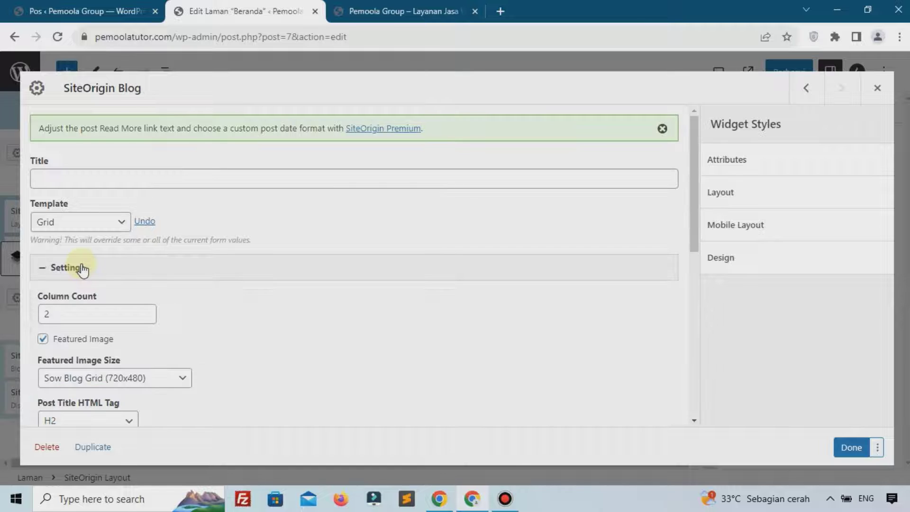
click(142, 311)
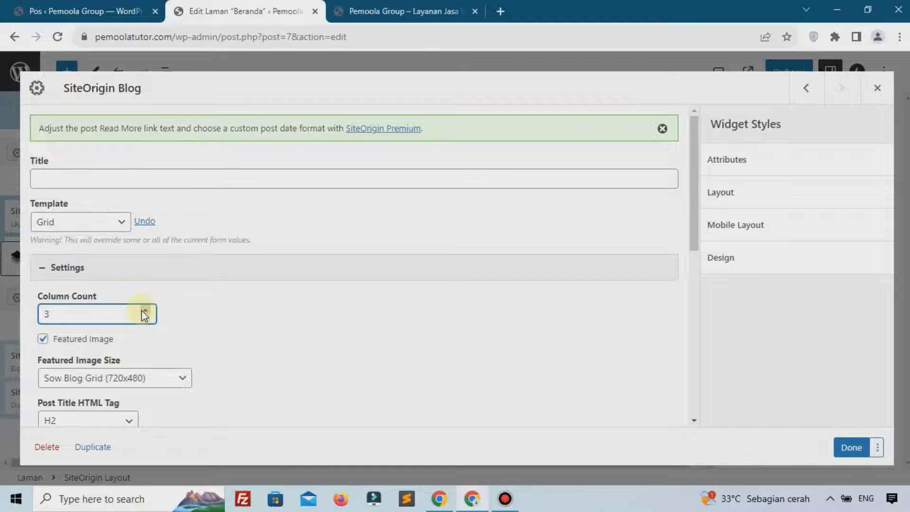
click(117, 378)
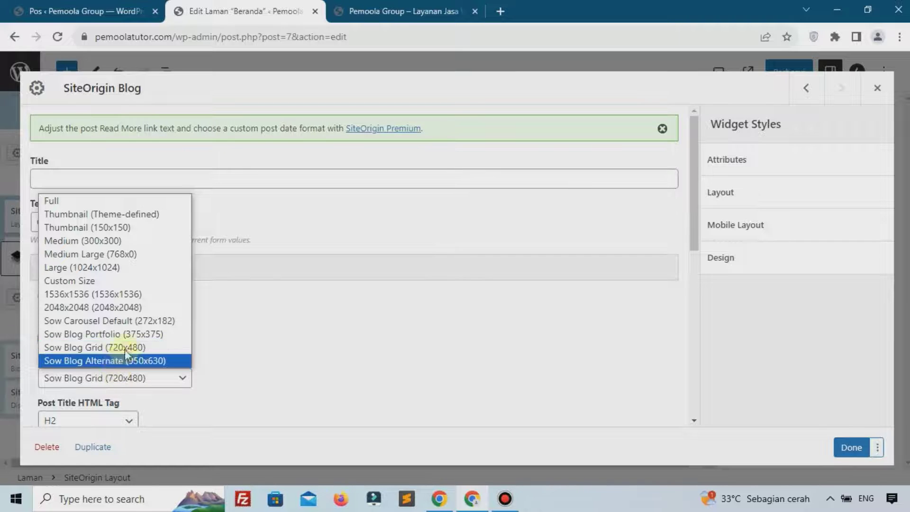
click(102, 244)
scroll(532, 384, down, 4)
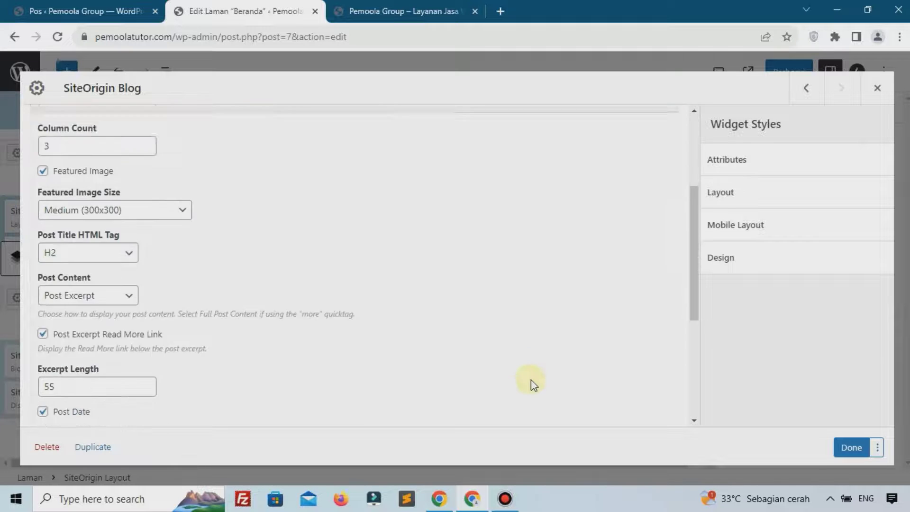
scroll(532, 383, down, 5)
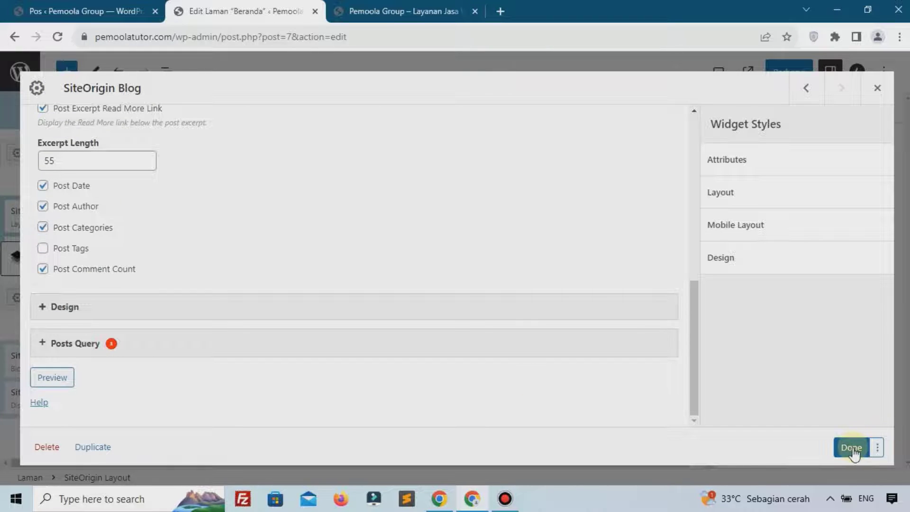
click(851, 448)
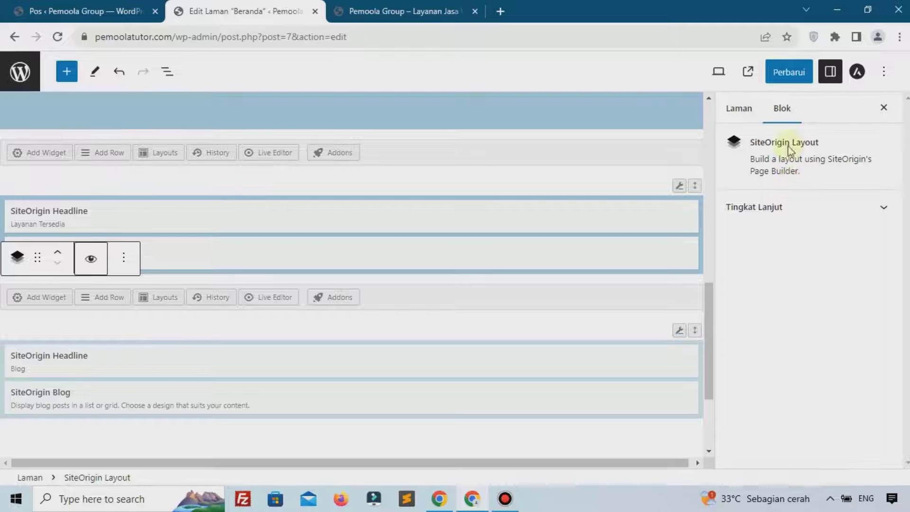
Update the Beranda page and check the Blog section on the reloaded live homepage.
click(783, 76)
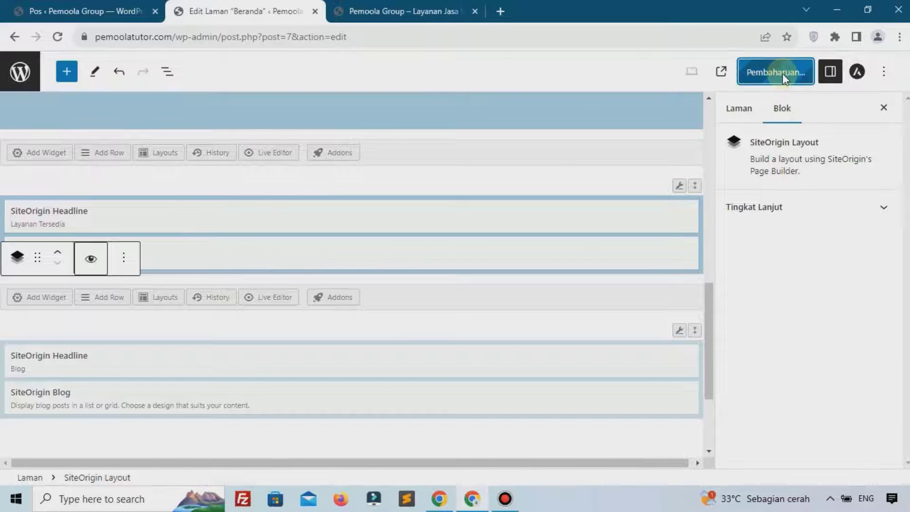
click(443, 6)
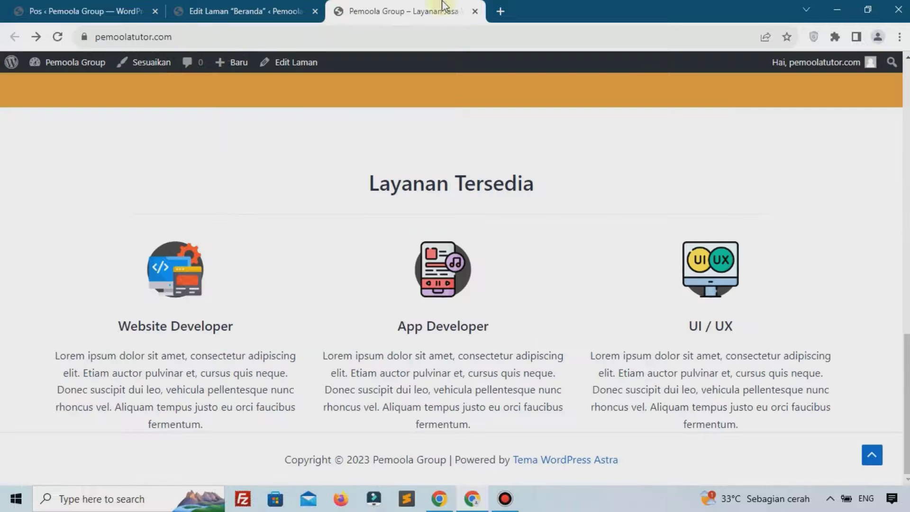
click(57, 37)
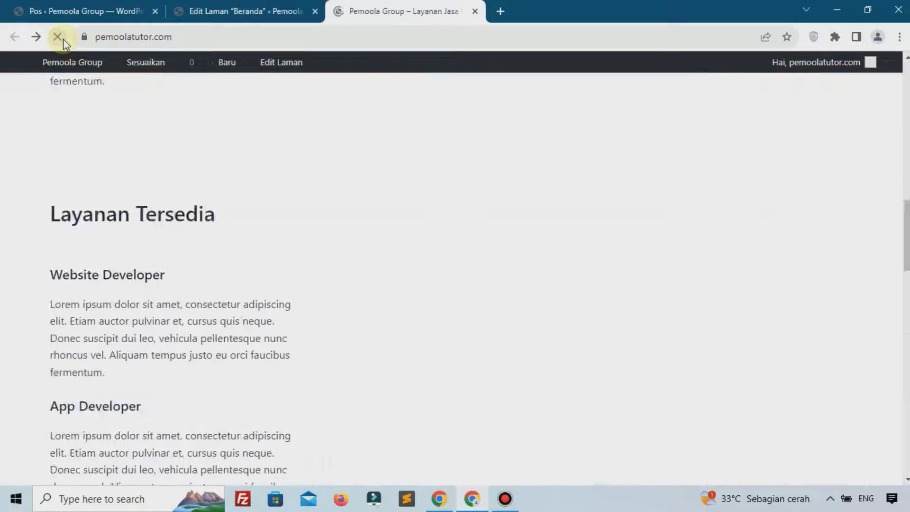
scroll(280, 277, down, 8)
scroll(280, 278, up, 5)
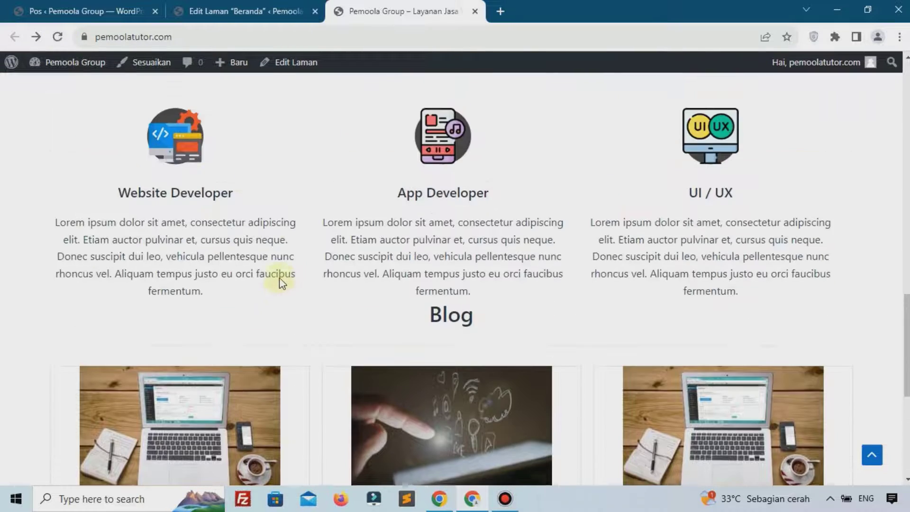
scroll(280, 278, down, 1)
scroll(280, 277, down, 1)
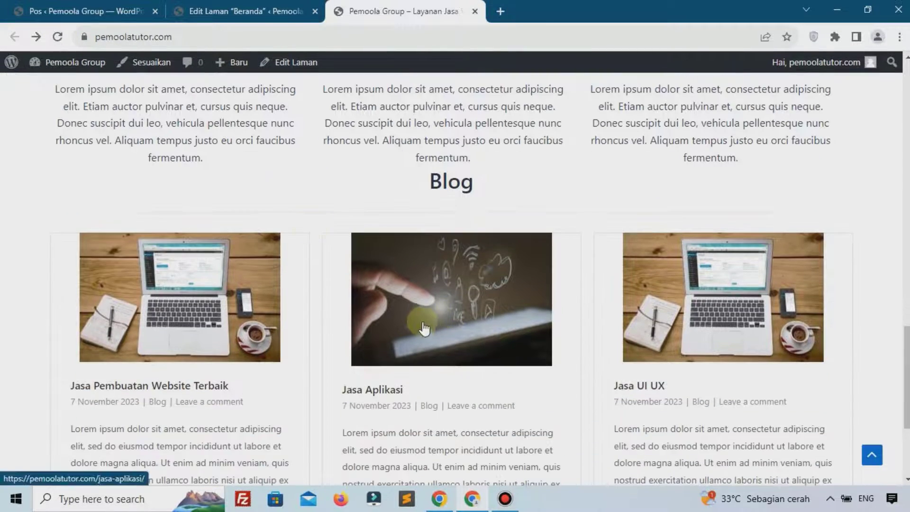
Reopen the SiteOrigin Blog widget in the page editor and set its featured image size to Sow Blog Grid (720x480).
click(221, 11)
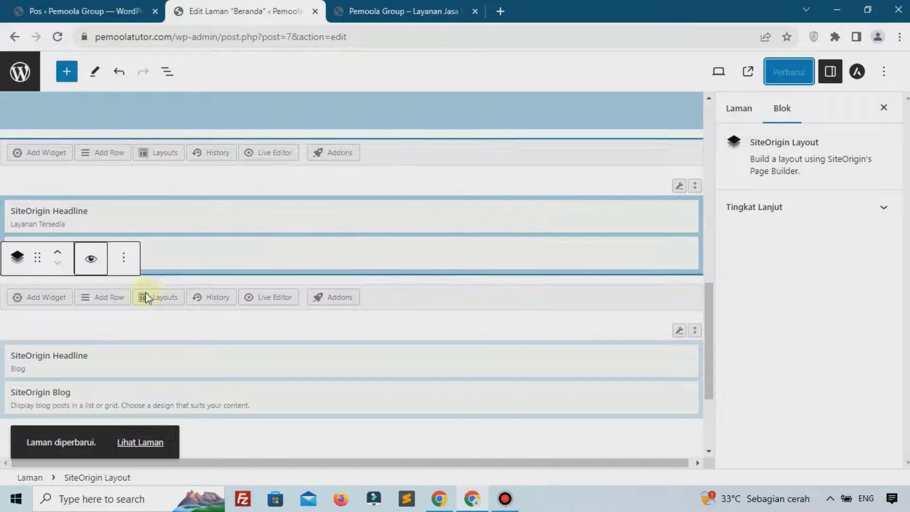
click(33, 398)
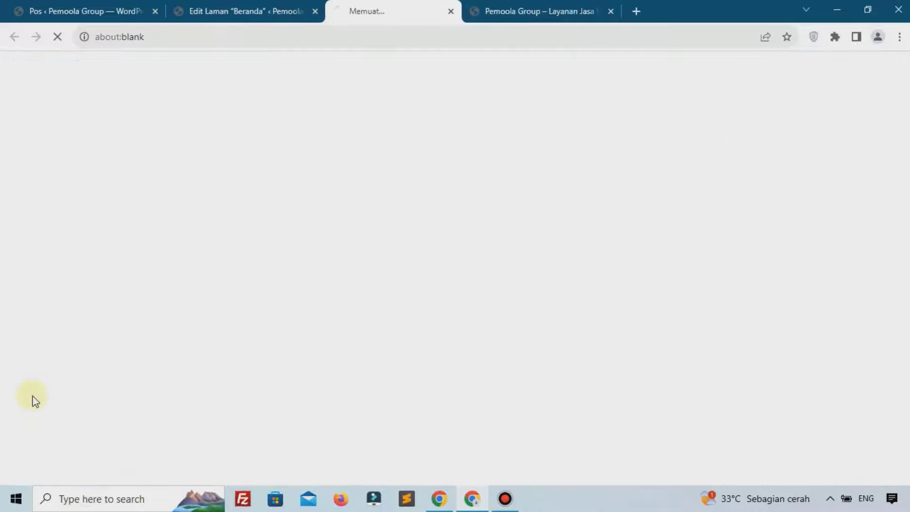
scroll(209, 301, up, 7)
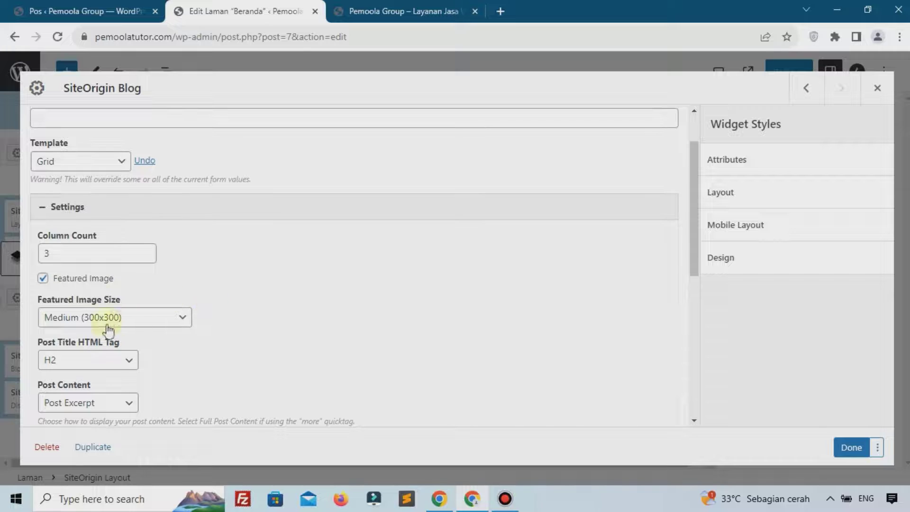
click(110, 321)
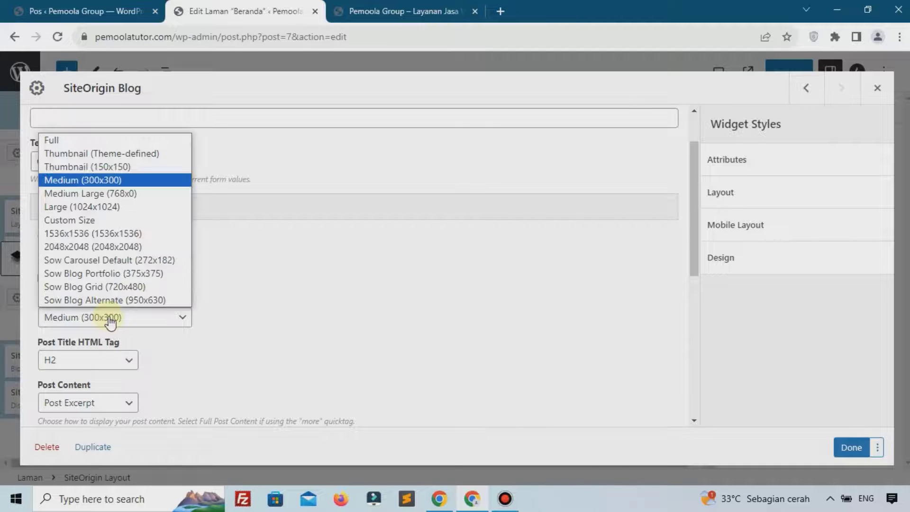
click(114, 286)
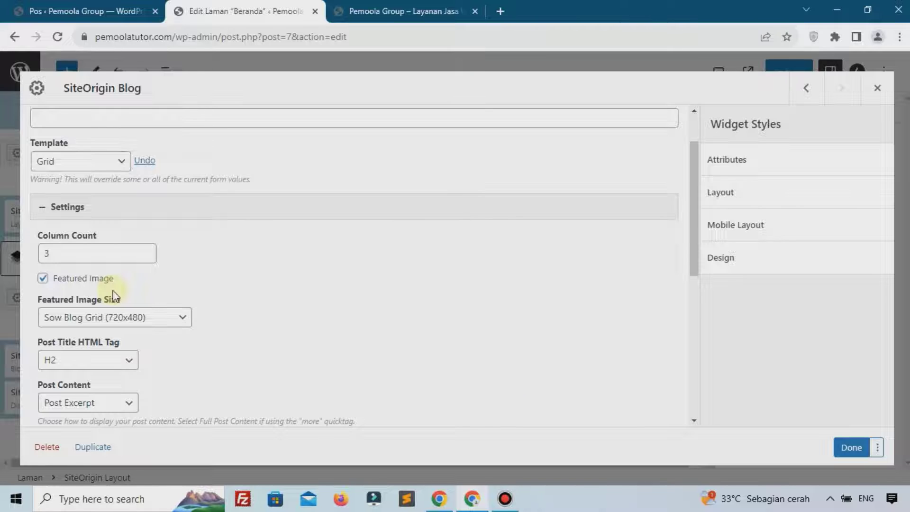
click(838, 450)
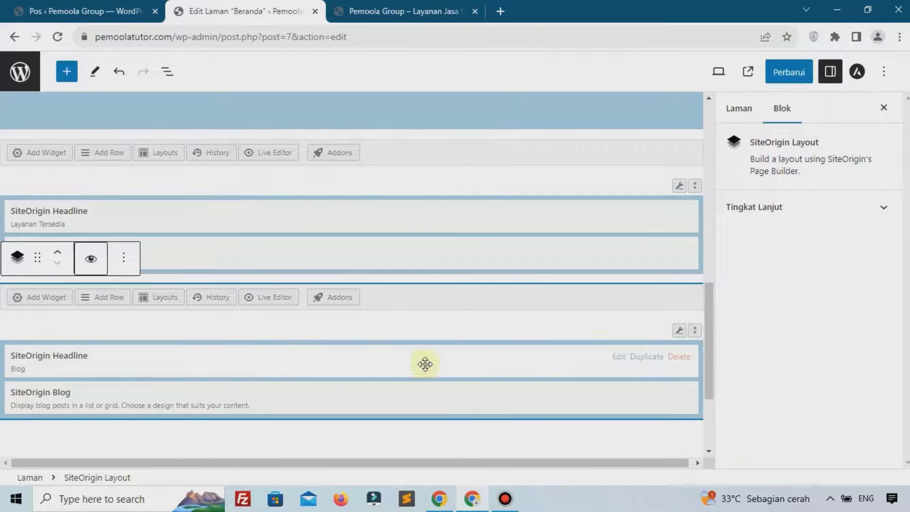
Open the Blog row's settings and set its layout padding to 5% at top and bottom, leaving right and left empty.
mouse_move(678, 332)
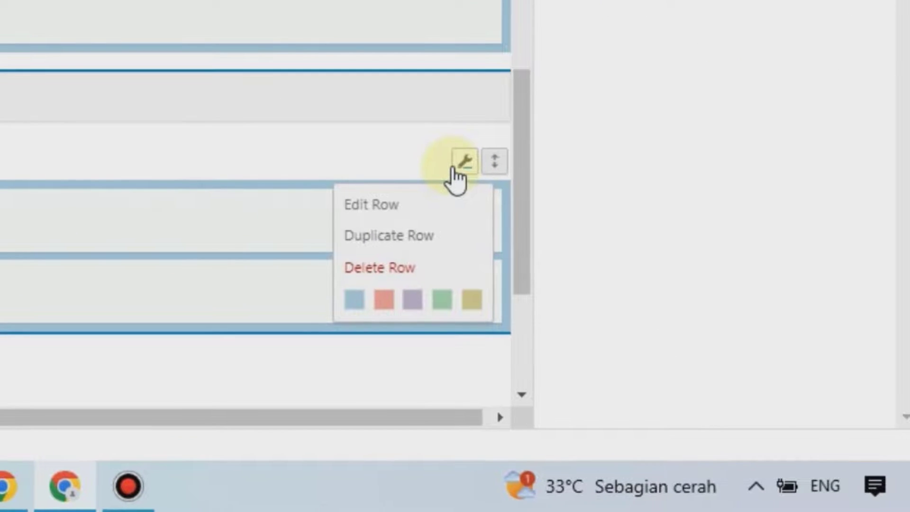
click(454, 169)
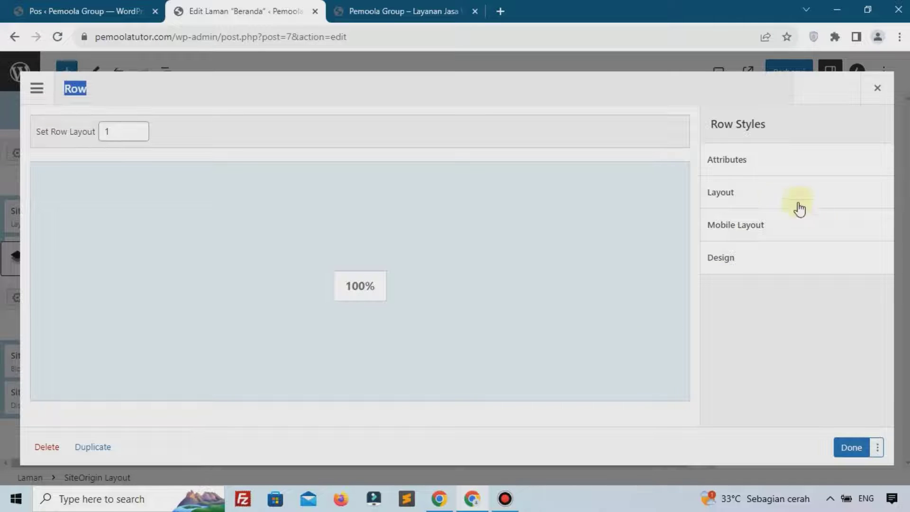
click(773, 201)
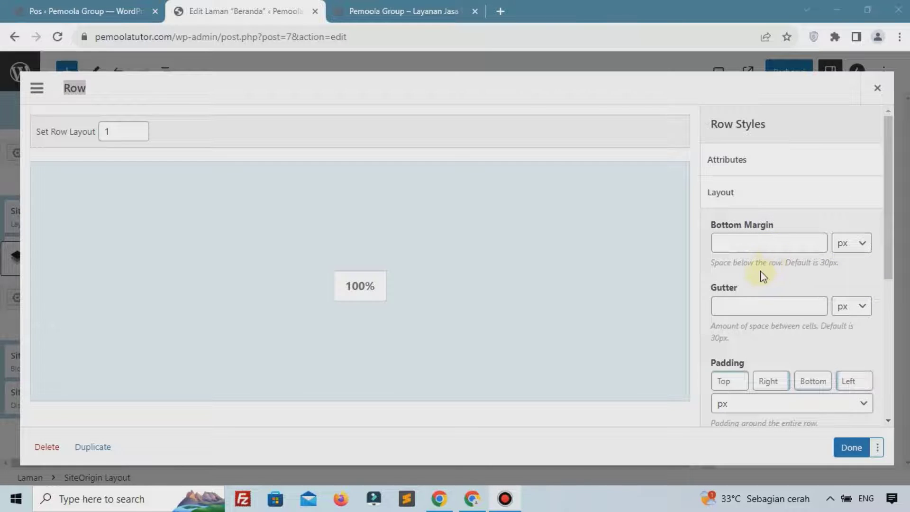
scroll(760, 271, down, 3)
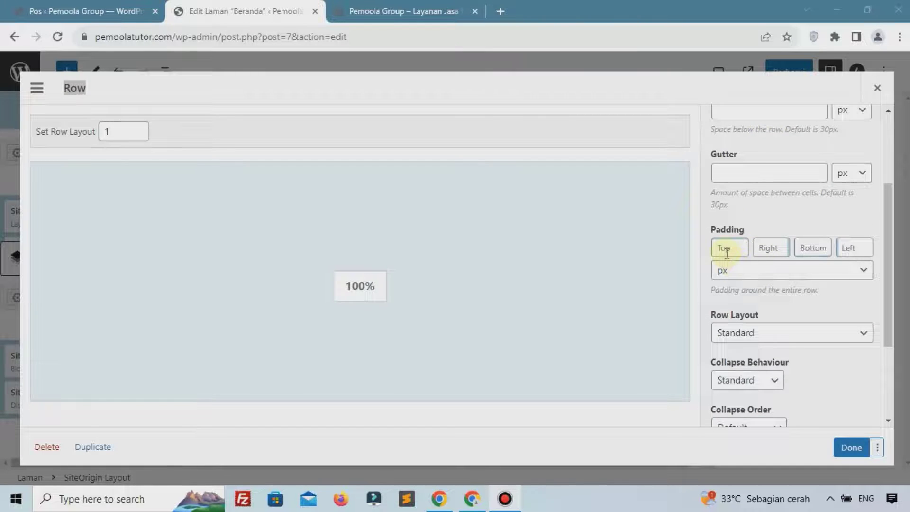
click(727, 270)
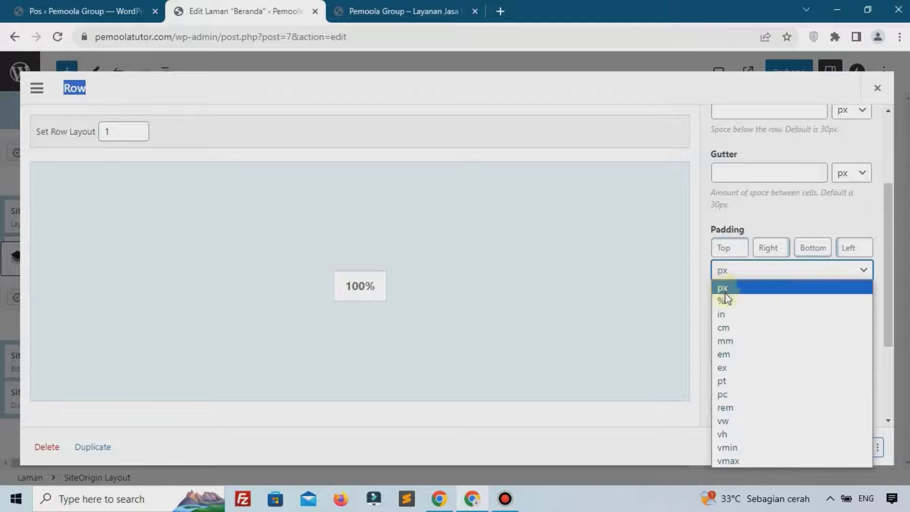
click(725, 298)
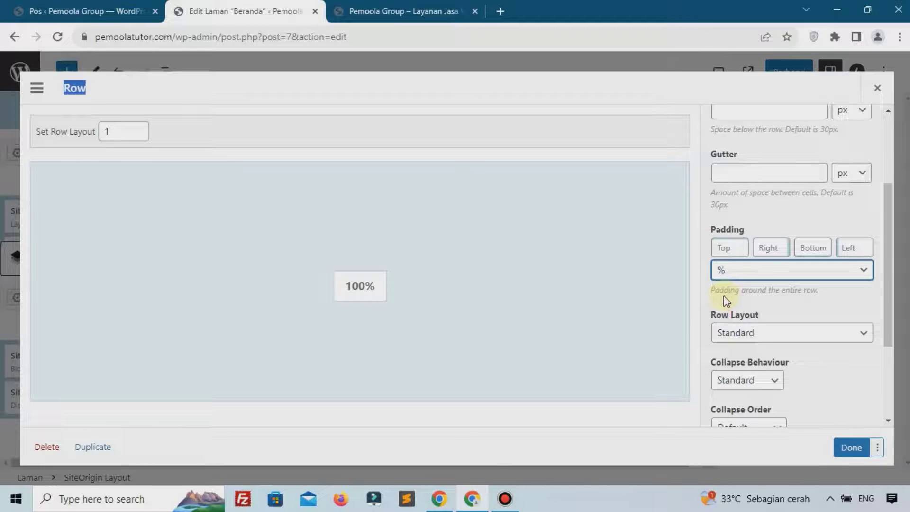
click(736, 251)
text(55)
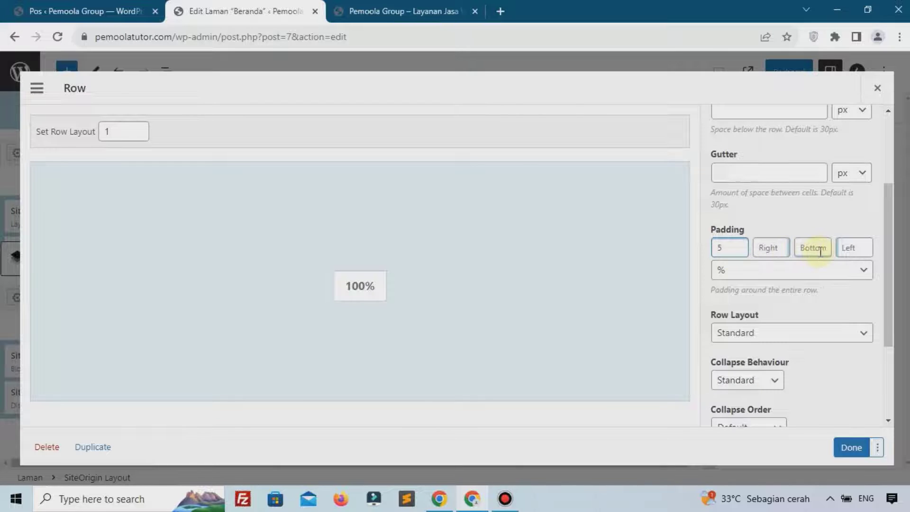
click(821, 251)
double_click(770, 247)
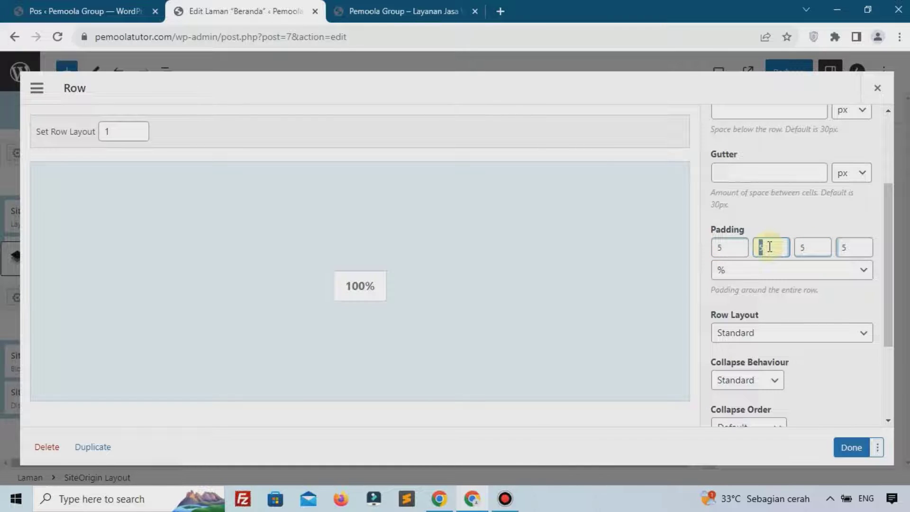
key(BackSpace)
double_click(852, 247)
key(BackSpace)
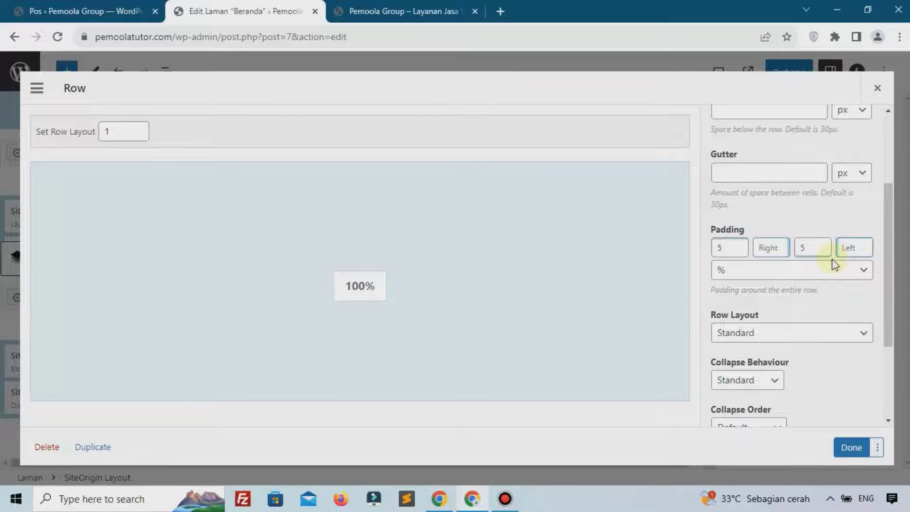
Set the Blog row's background color to #f2f2f2 and apply the row settings.
scroll(819, 320, down, 3)
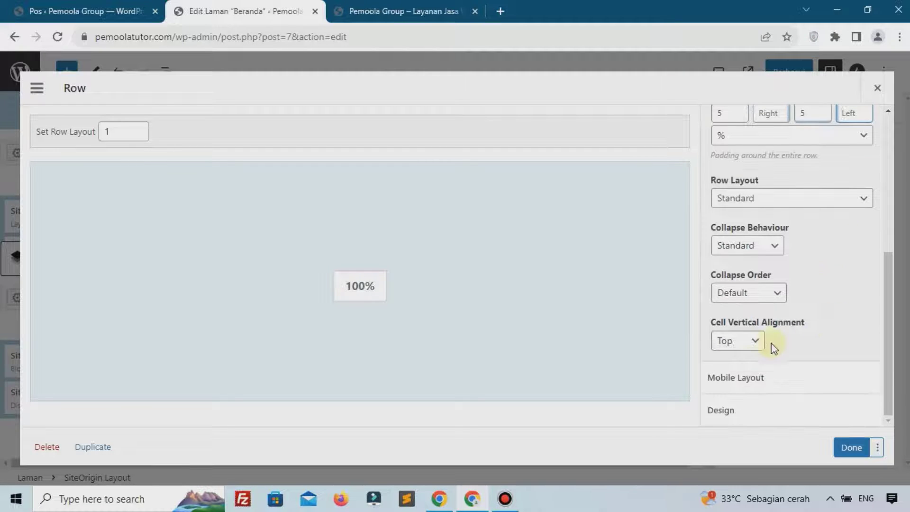
click(732, 410)
scroll(734, 407, down, 5)
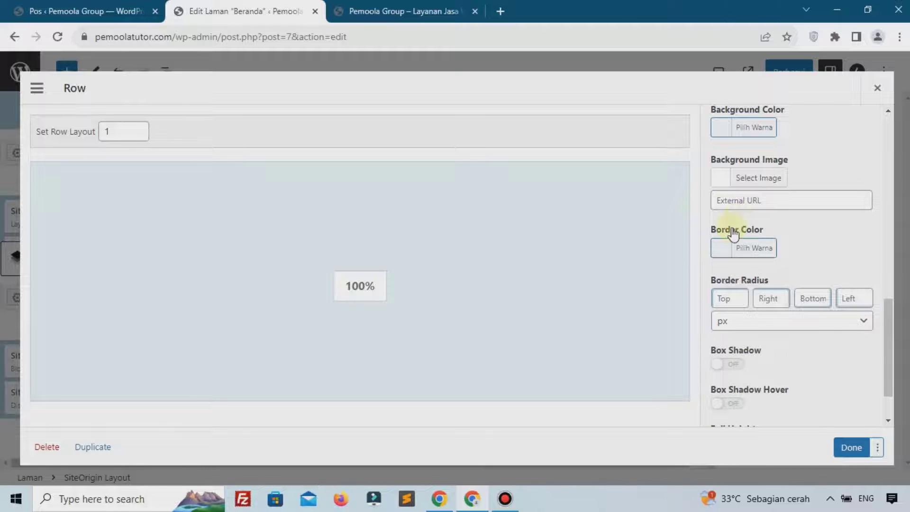
scroll(734, 234, up, 3)
click(727, 258)
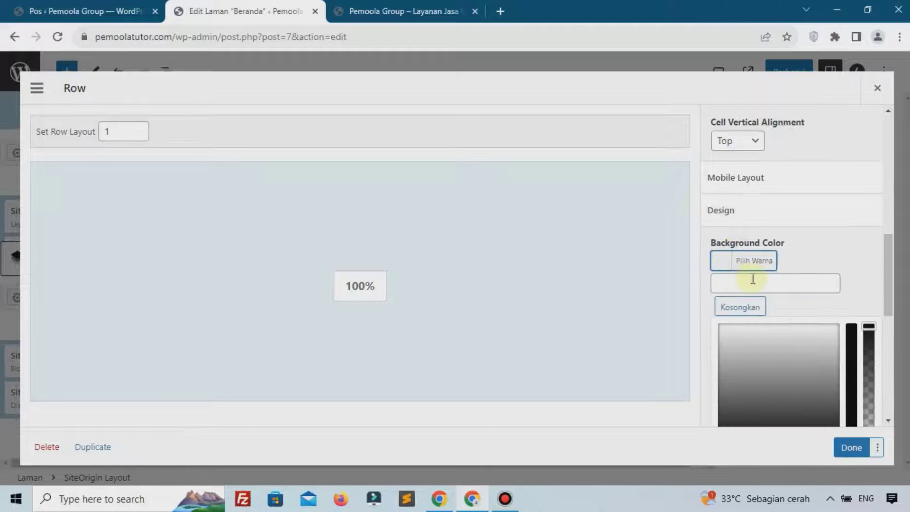
click(753, 279)
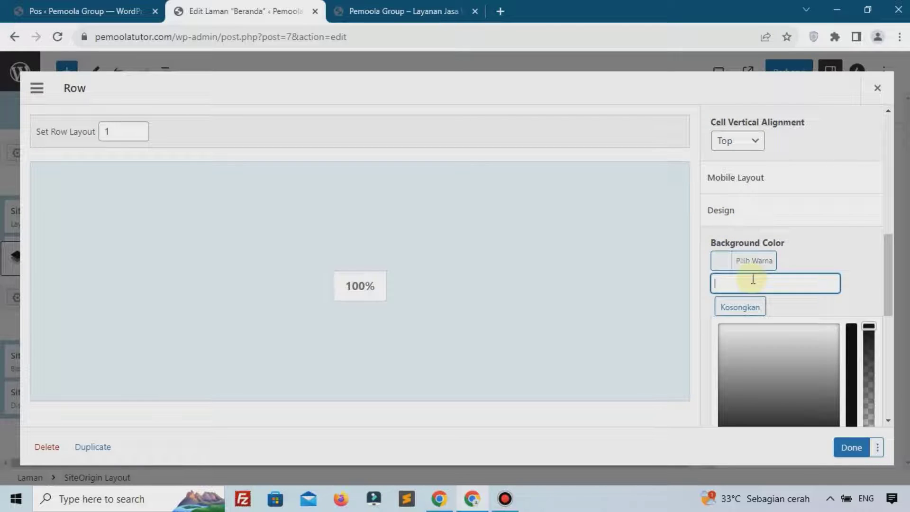
click(816, 252)
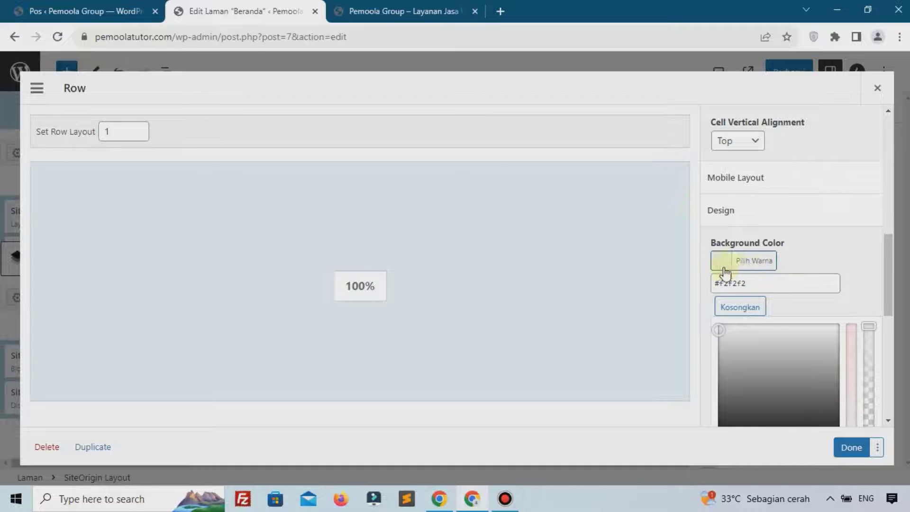
click(849, 457)
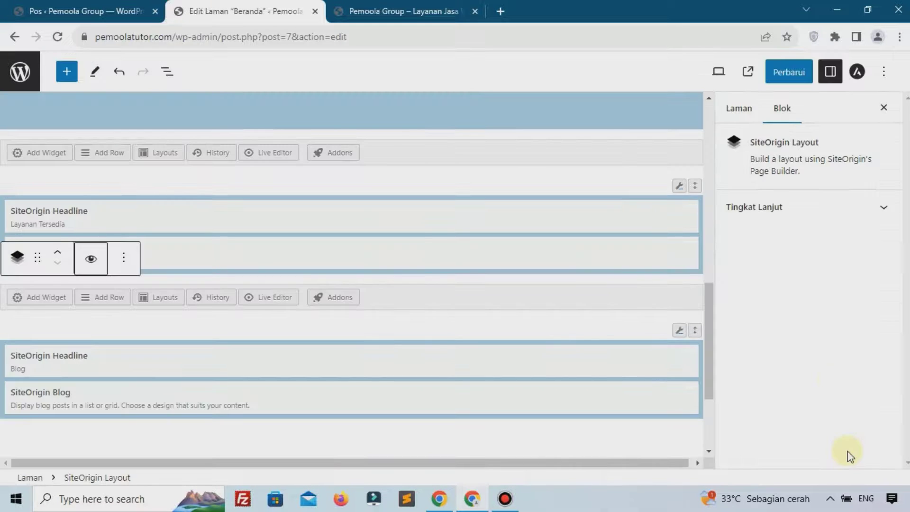
Update the Beranda page, reload the live homepage and check the Blog row's background and padding against the Layanan Tersedia section.
click(790, 75)
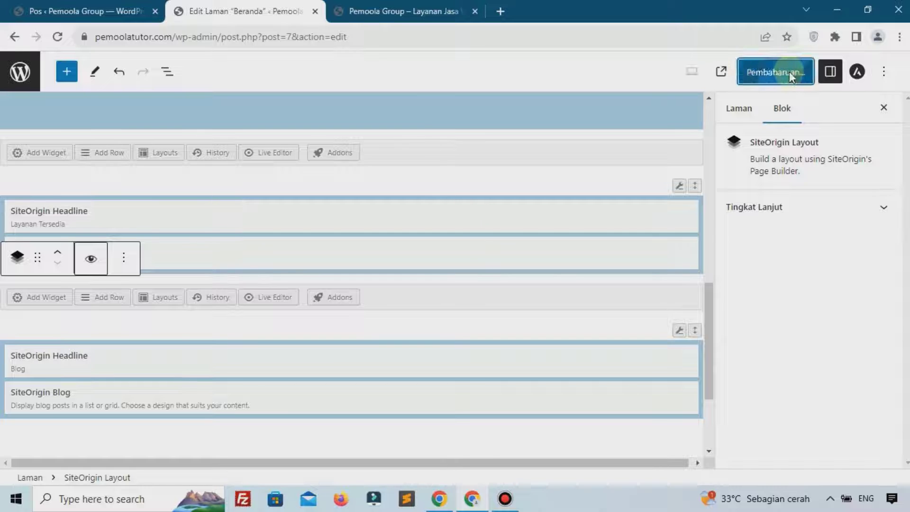
click(453, 11)
mouse_move(62, 52)
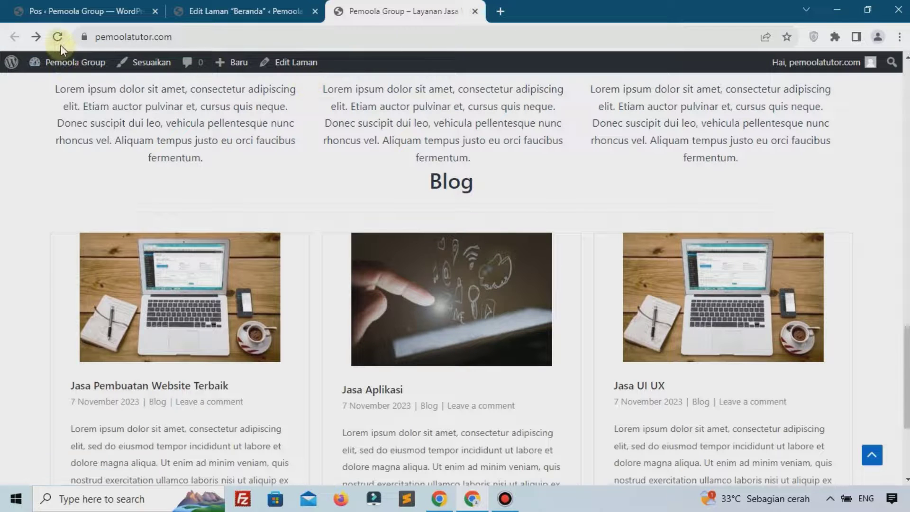
click(57, 36)
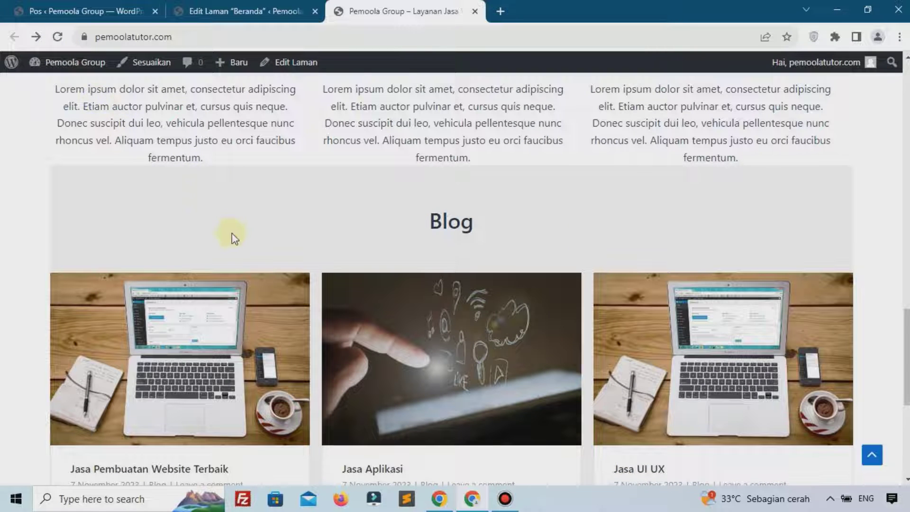
scroll(328, 259, up, 3)
scroll(352, 266, up, 7)
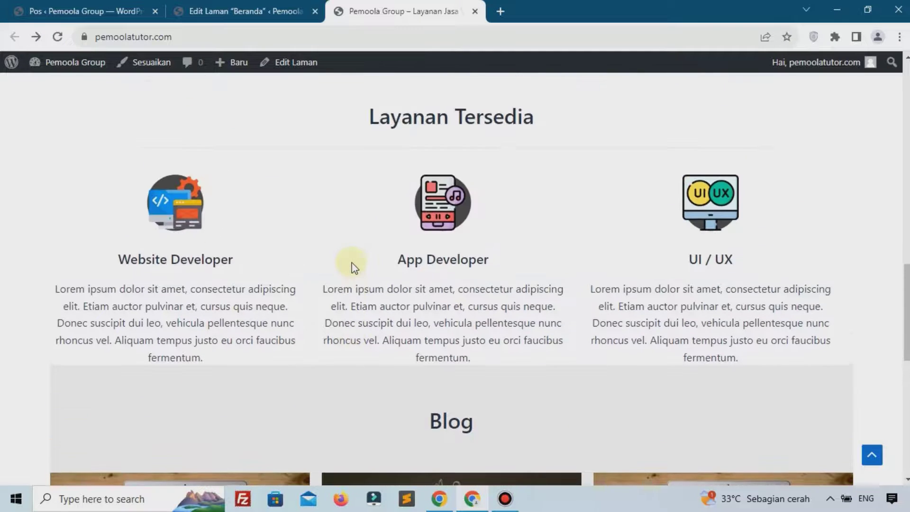
scroll(351, 265, down, 6)
scroll(351, 266, down, 3)
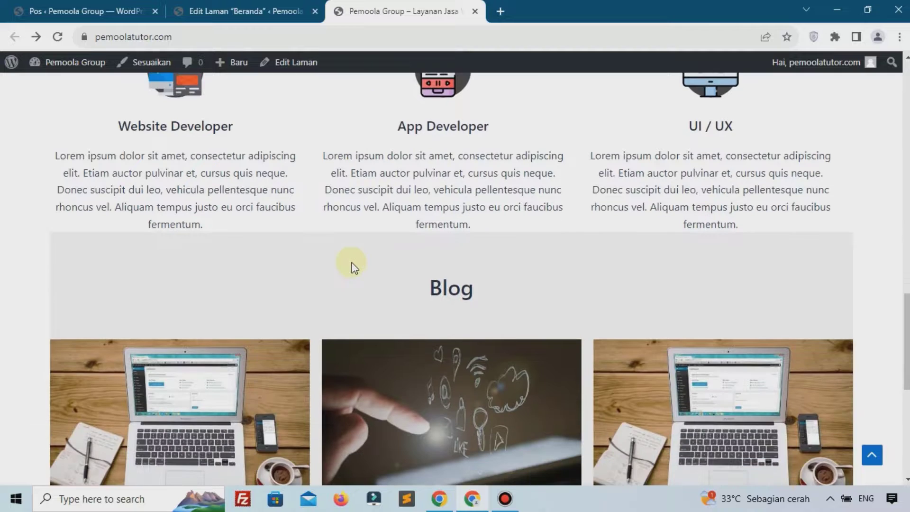
Reopen the Blog row's settings in the page editor and set its row layout to Full Width Stretched.
click(237, 11)
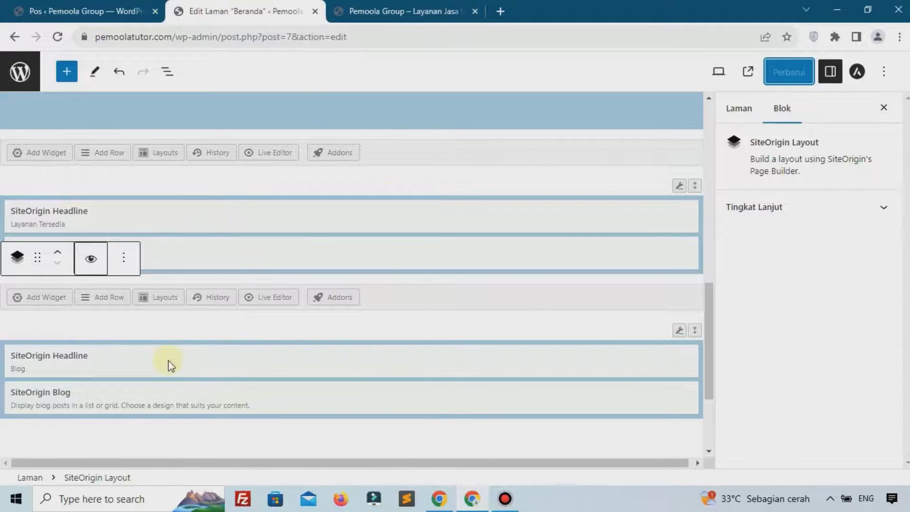
mouse_move(168, 365)
mouse_move(676, 335)
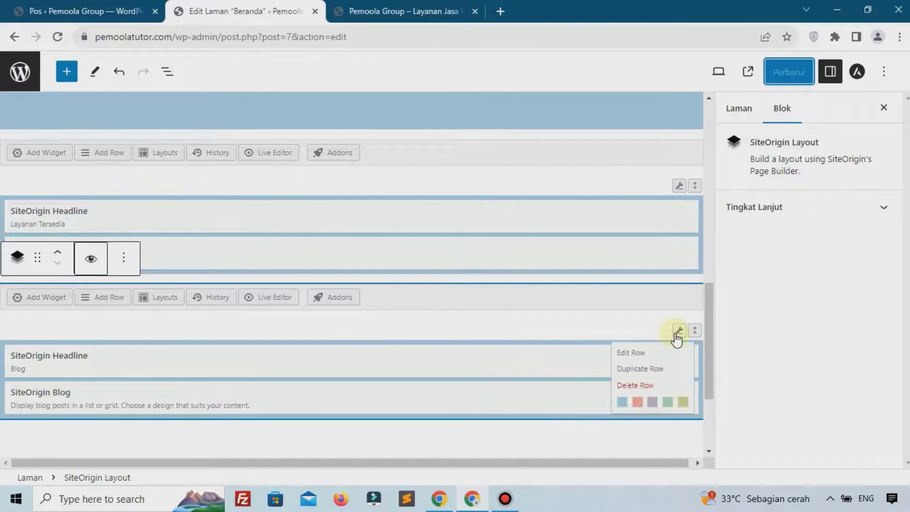
click(677, 333)
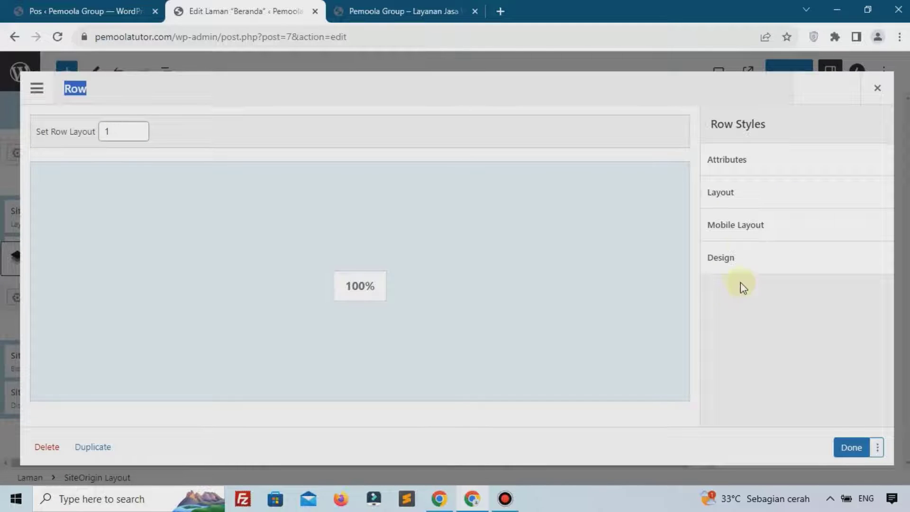
click(734, 195)
scroll(758, 316, down, 3)
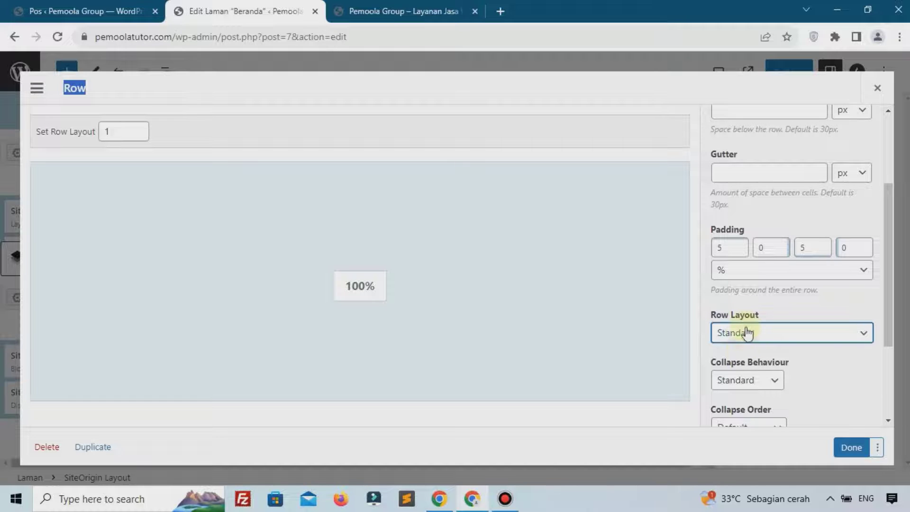
click(742, 334)
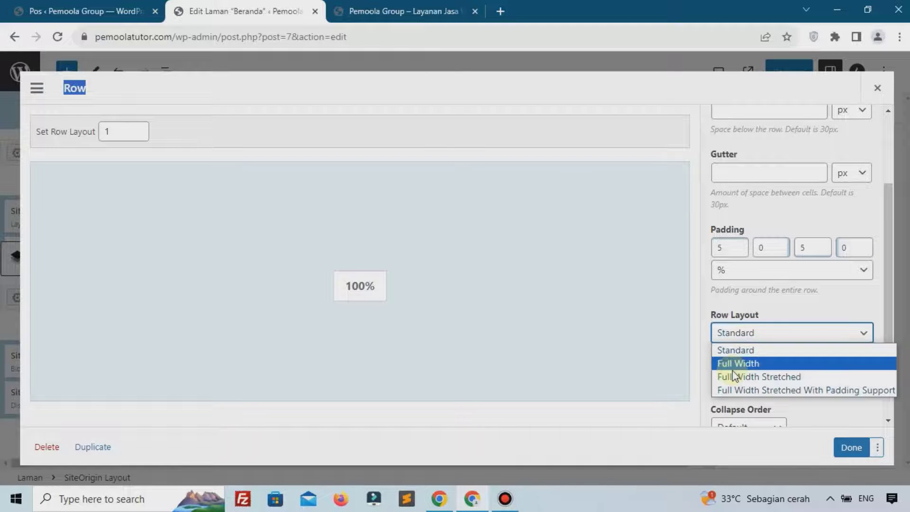
click(776, 378)
click(778, 382)
click(846, 414)
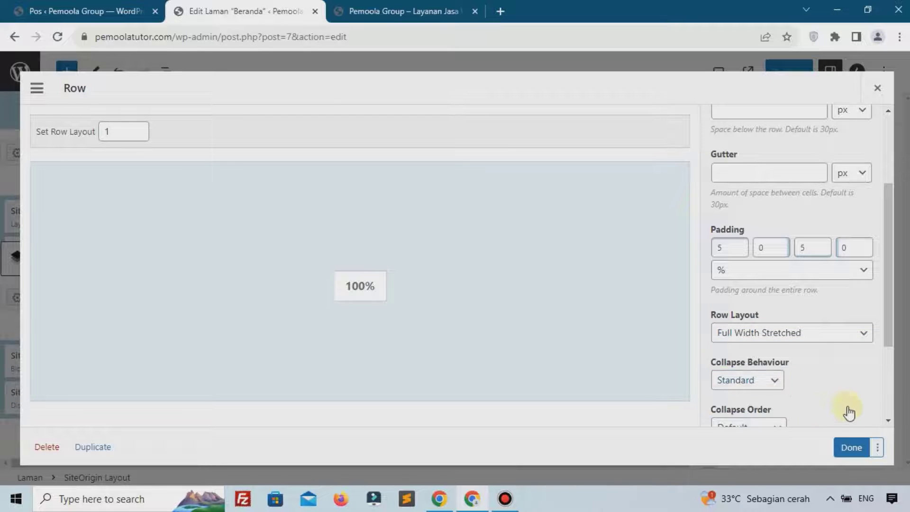
click(852, 448)
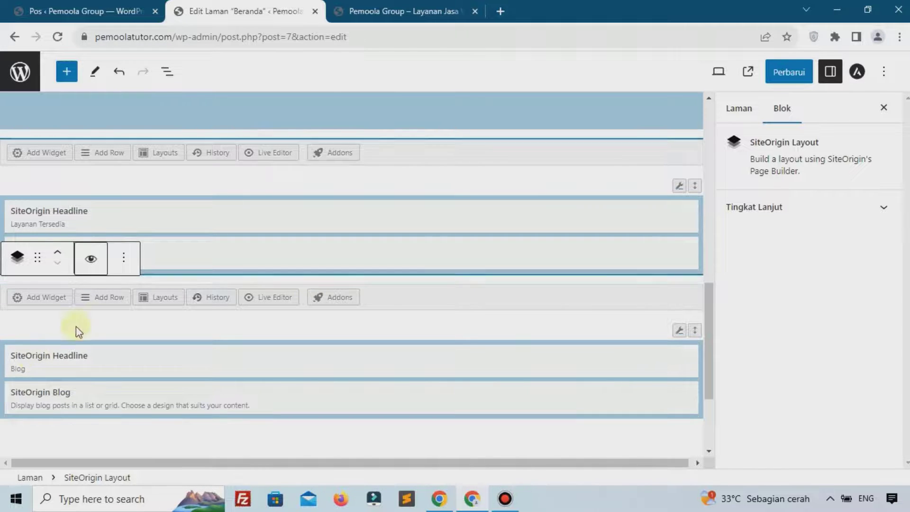
Give the "Blog" headline widget a top margin of 5%, leaving the right, bottom and left margins empty.
click(45, 363)
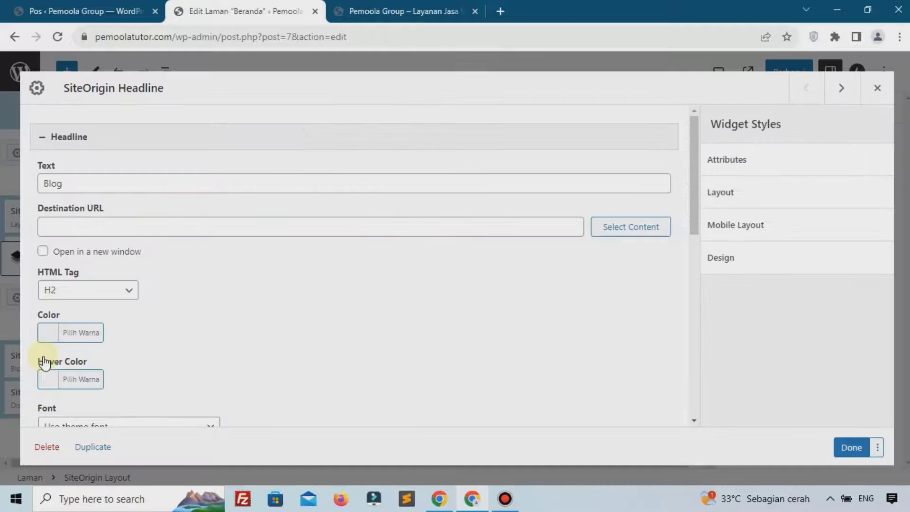
click(734, 203)
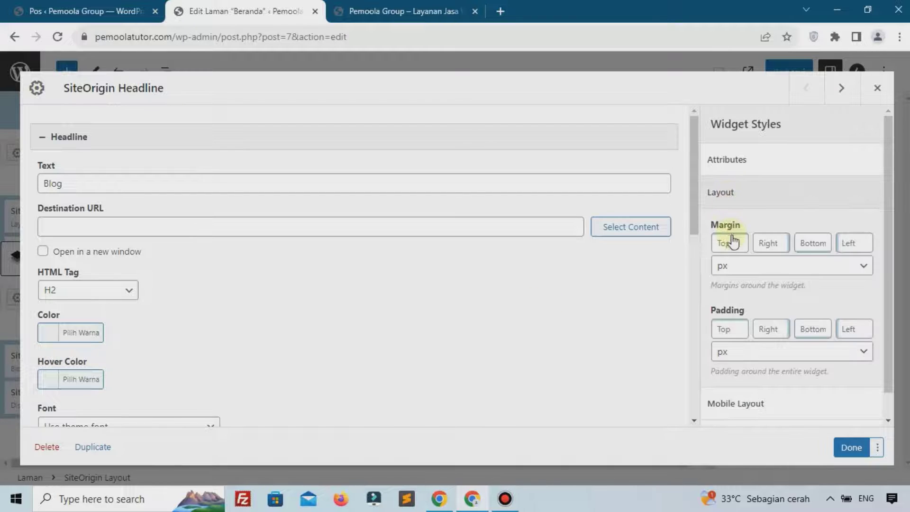
click(732, 240)
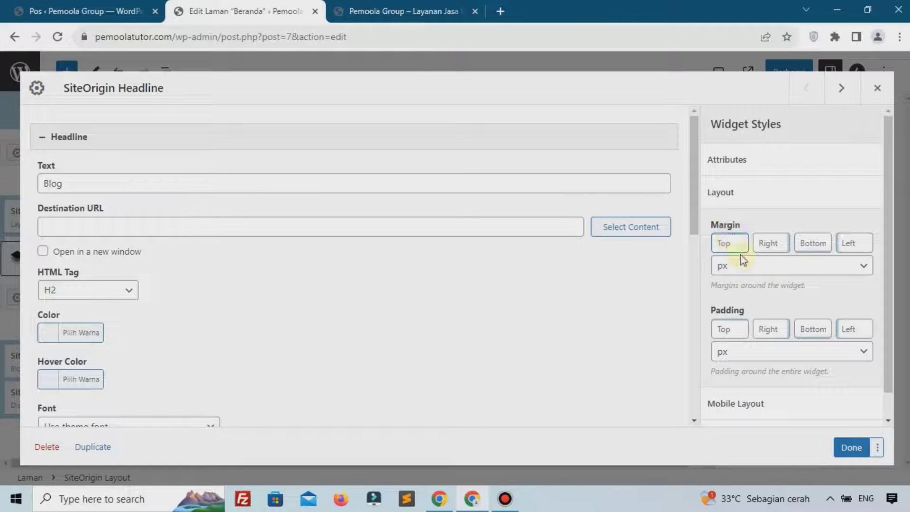
click(756, 273)
click(735, 304)
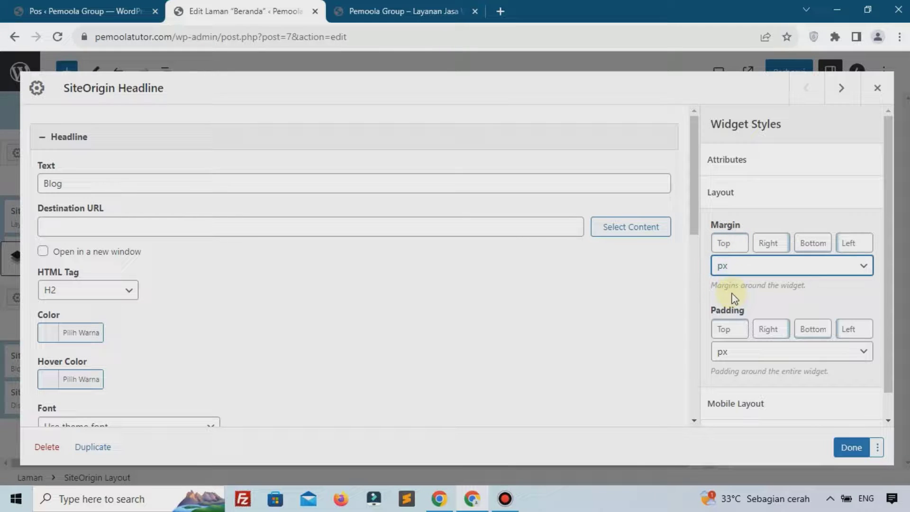
click(734, 243)
text(5)
click(777, 238)
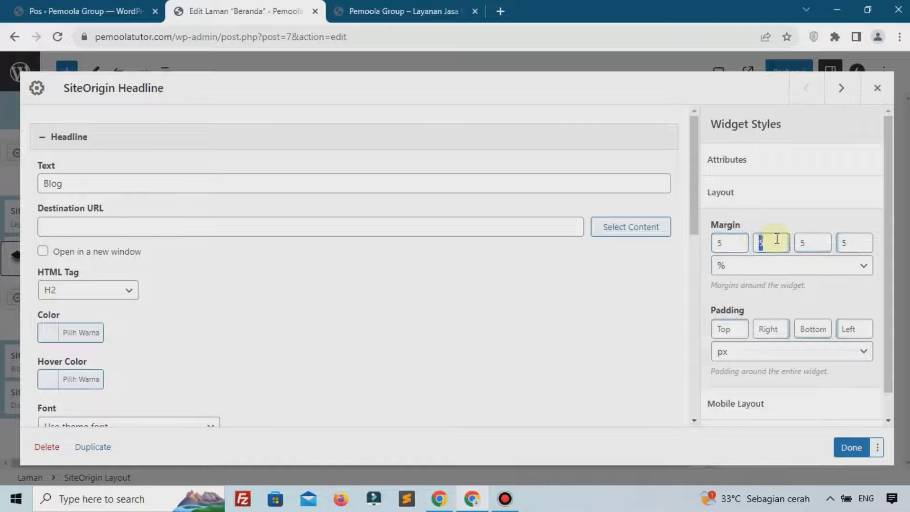
click(804, 243)
key(BackSpace)
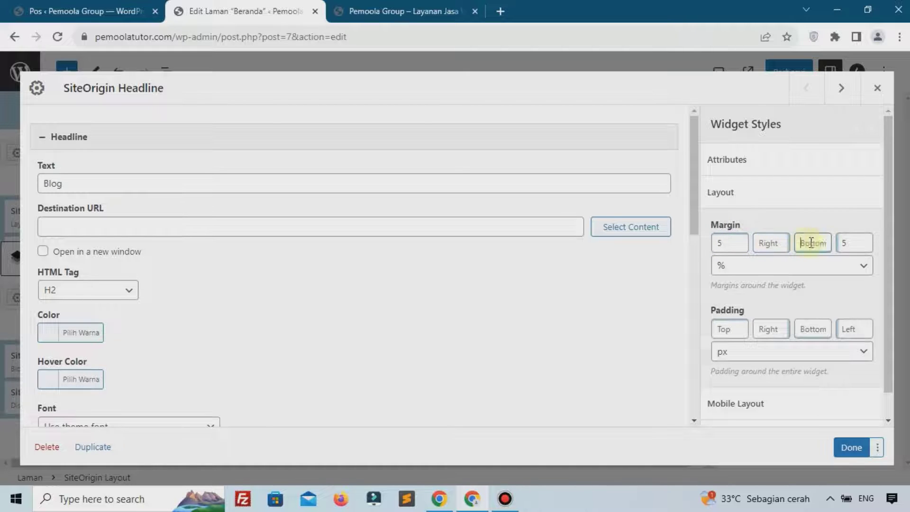
click(845, 243)
key(BackSpace)
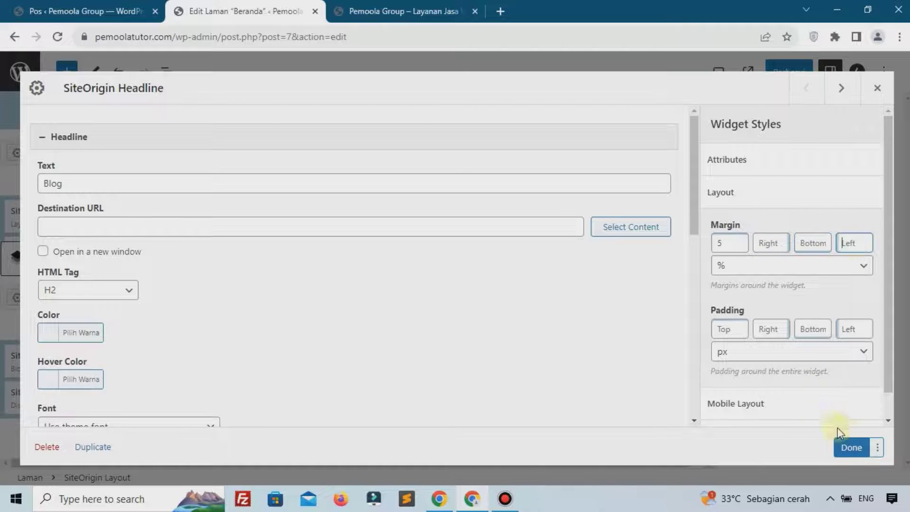
click(851, 448)
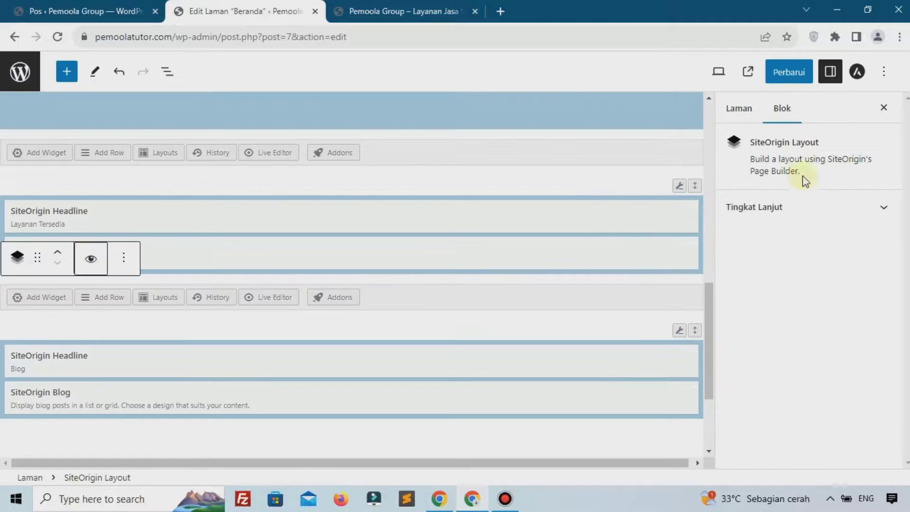
Update the Beranda page, reload the live homepage and check the spacing above the Blog headline against the Layanan Tersedia section.
click(790, 75)
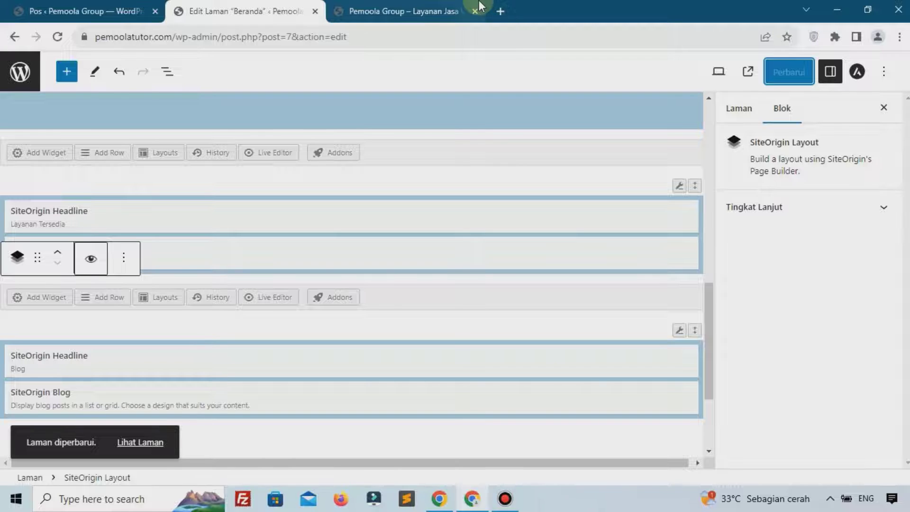
click(389, 8)
click(58, 43)
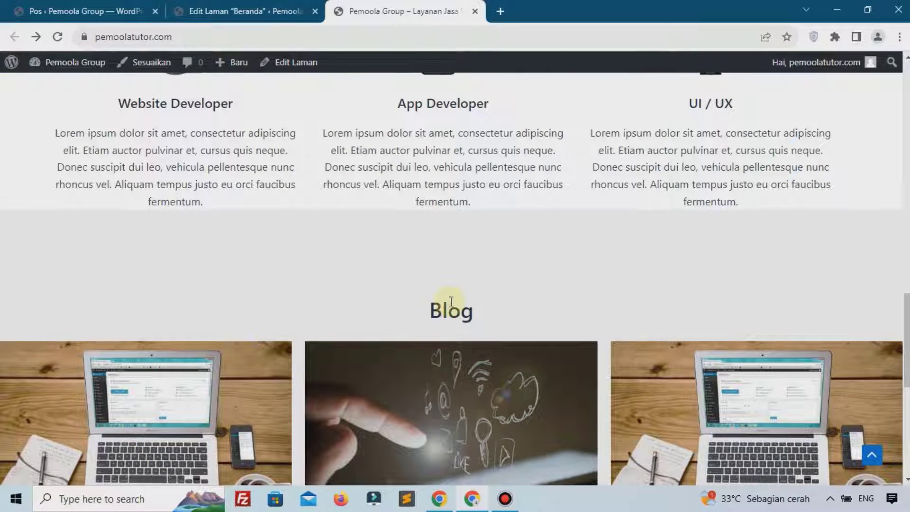
click(259, 10)
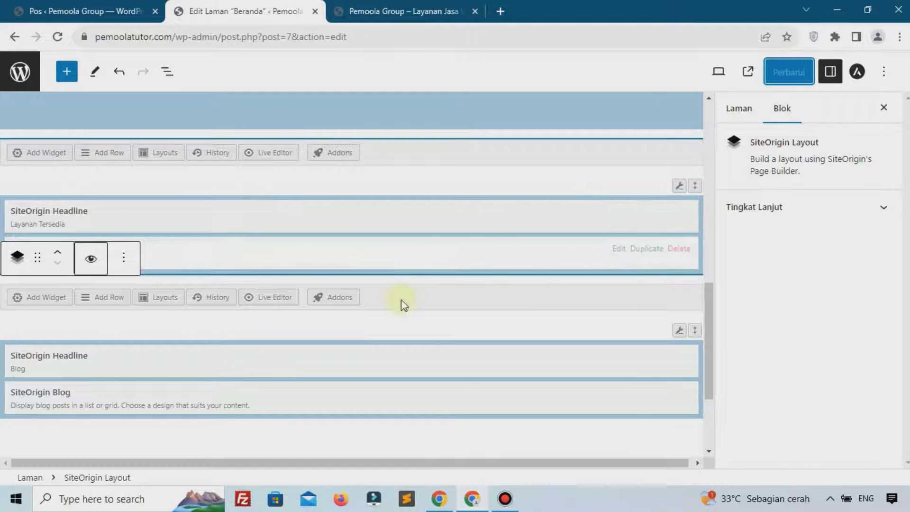
click(353, 11)
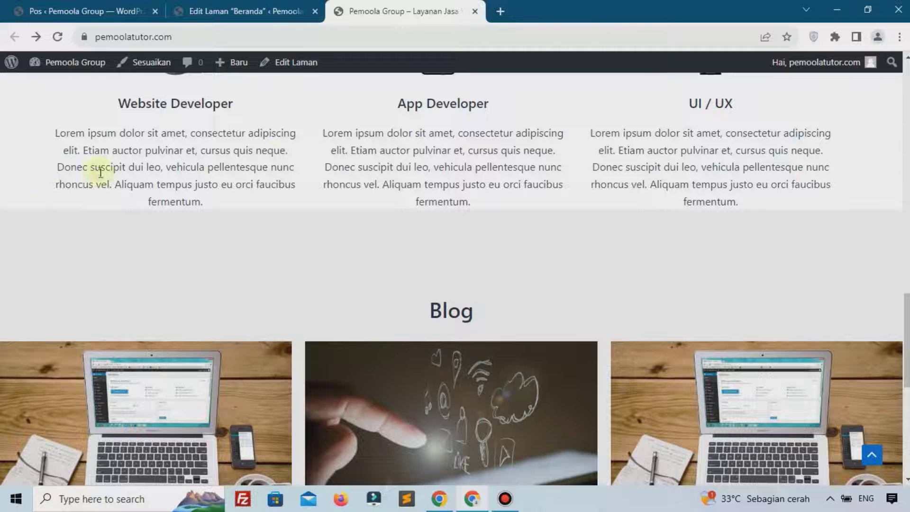
scroll(256, 209, up, 4)
scroll(234, 223, down, 4)
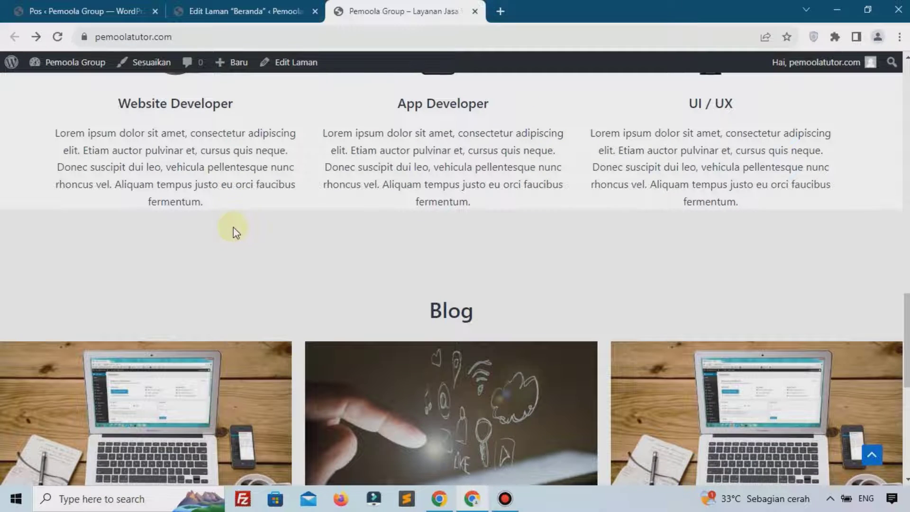
scroll(233, 230, down, 5)
scroll(233, 229, up, 8)
Clear the top margin of the "Blog" headline widget in the page editor and apply the widget settings.
click(223, 10)
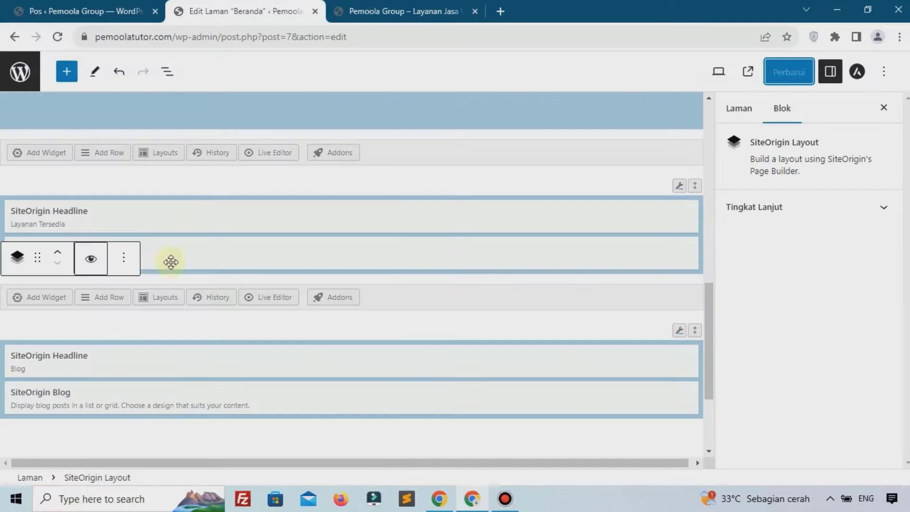
click(37, 363)
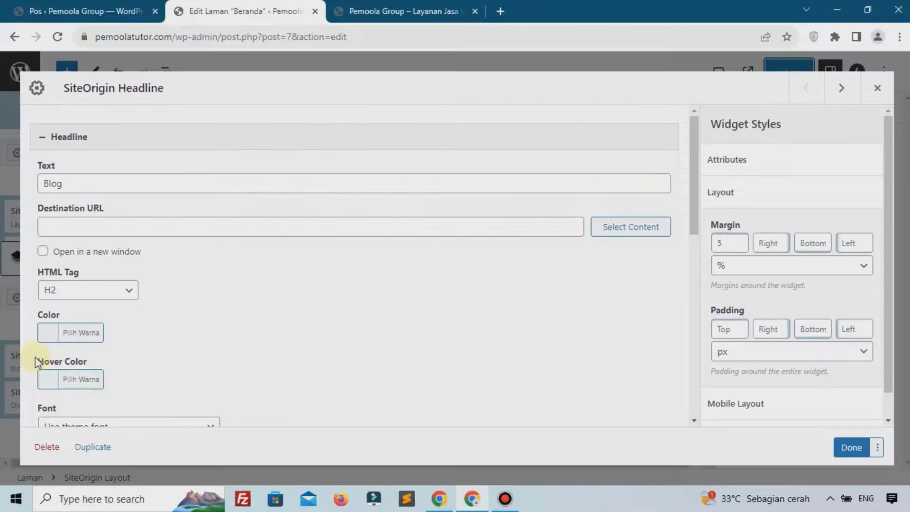
double_click(729, 241)
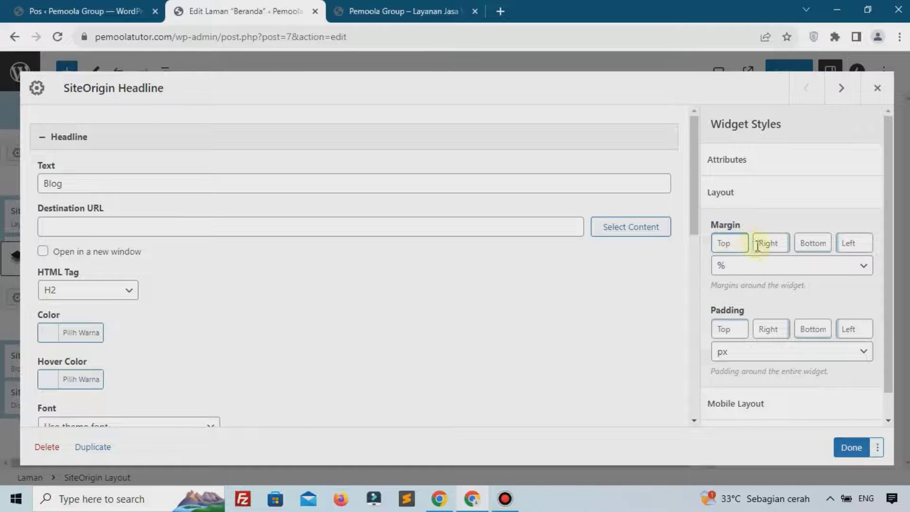
click(851, 448)
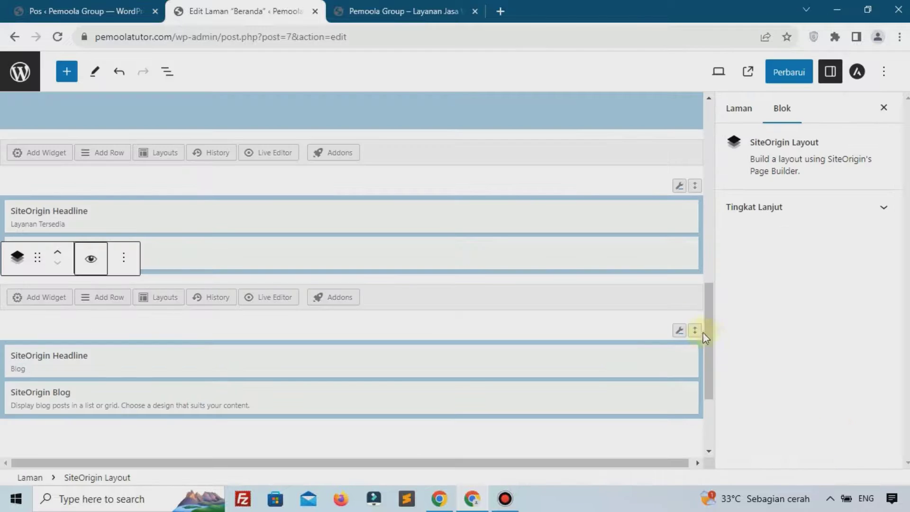
Review the Blog row's margin, gutter, padding and row layout settings, leaving them as they are.
mouse_move(682, 333)
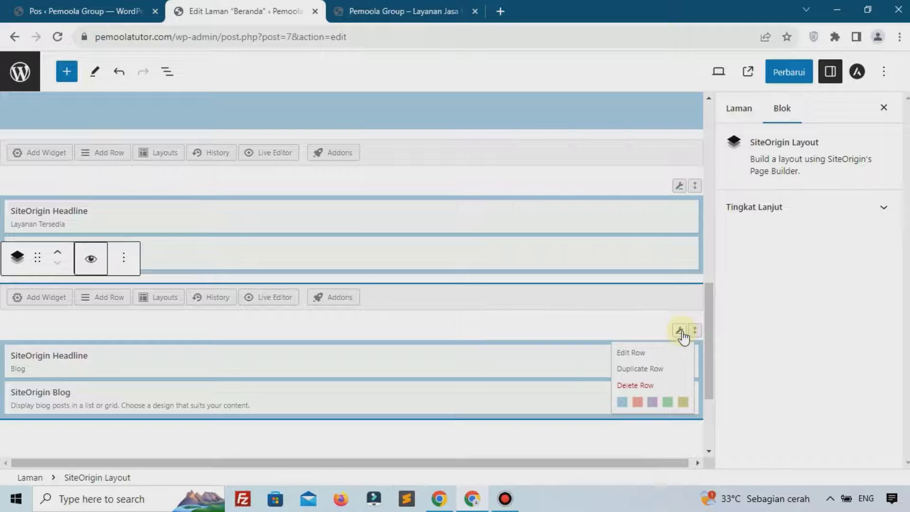
click(683, 337)
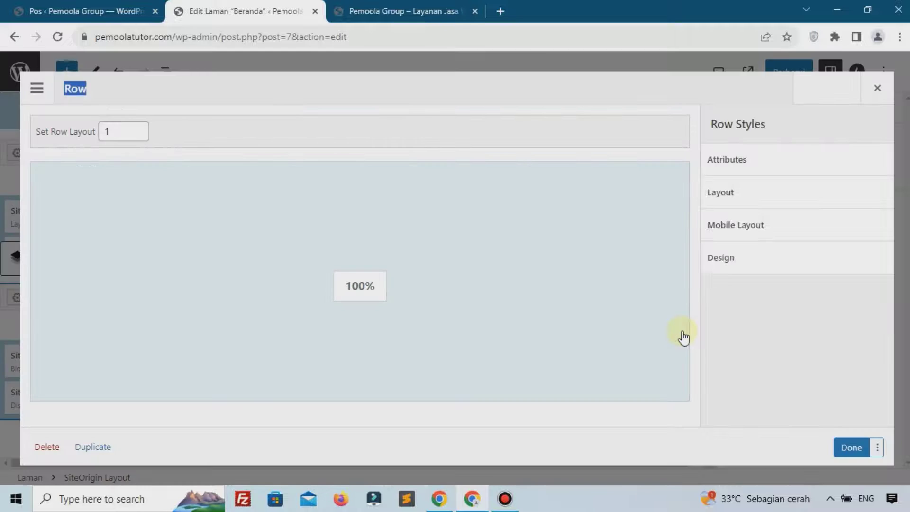
click(740, 193)
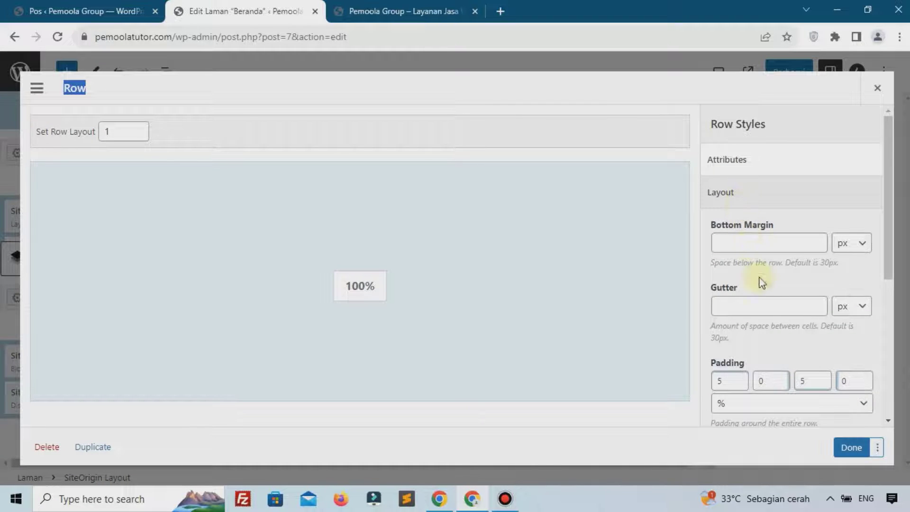
scroll(761, 283, down, 5)
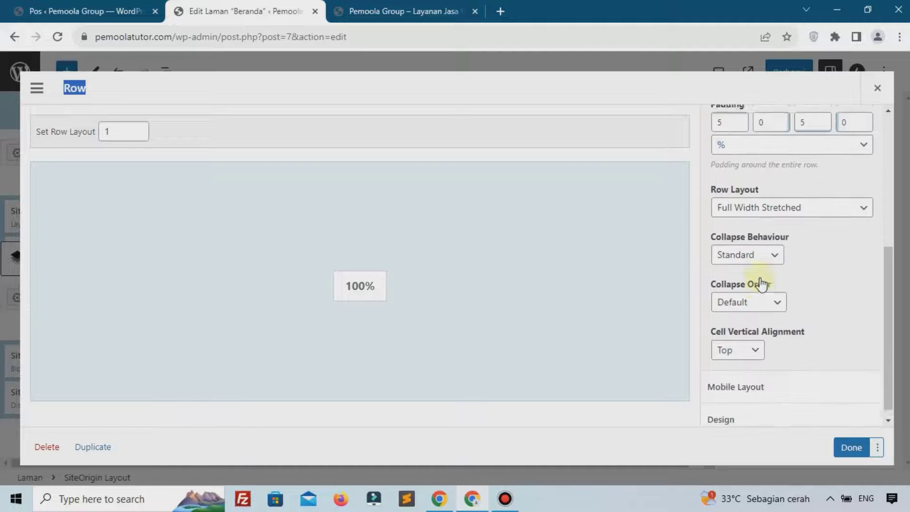
scroll(761, 285, up, 5)
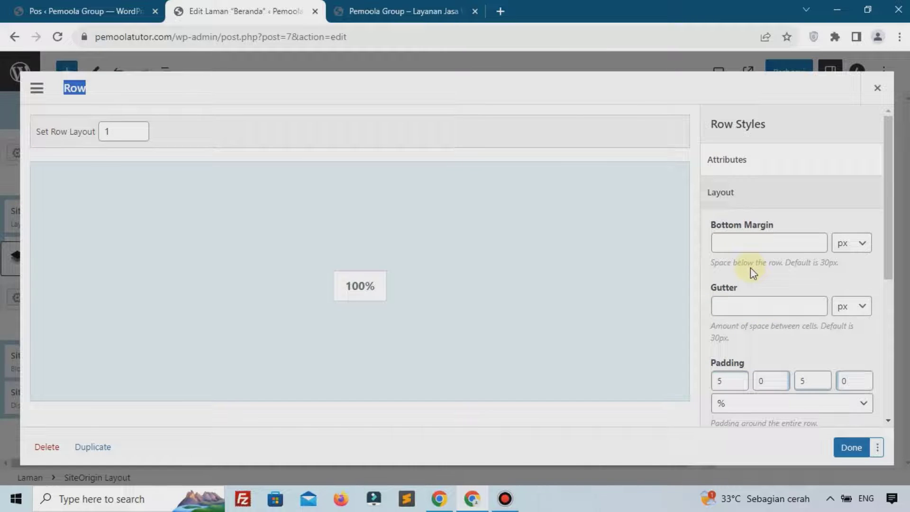
scroll(754, 294, down, 5)
scroll(757, 318, up, 1)
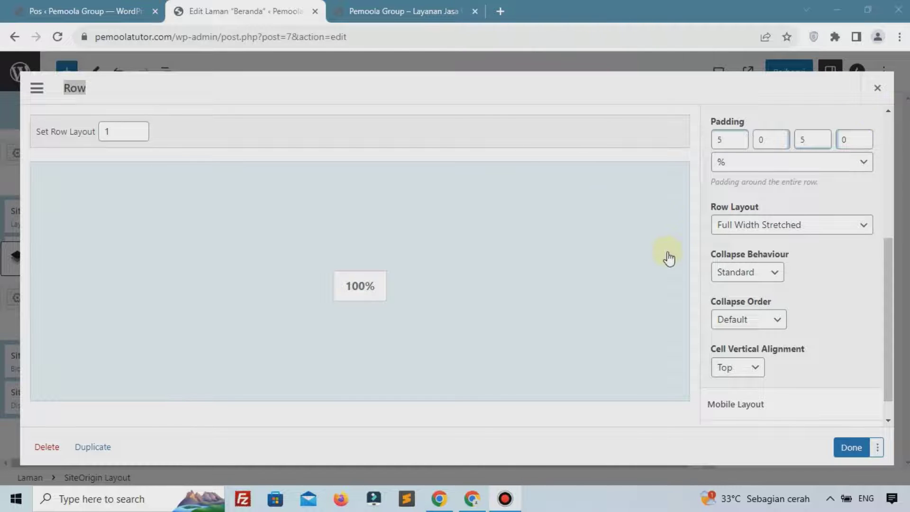
scroll(732, 285, down, 1)
click(851, 448)
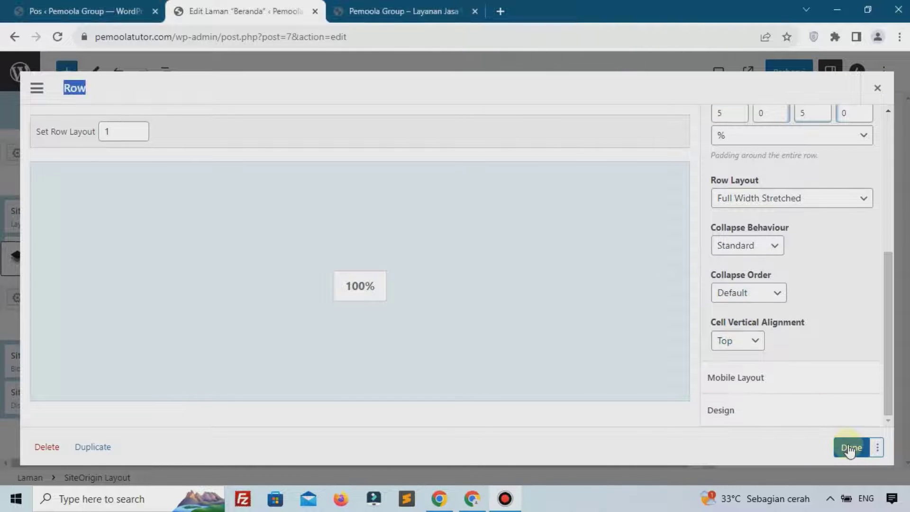
Update the Beranda page and reload the live homepage to check the Blog section's spacing below Layanan Tersedia.
click(788, 72)
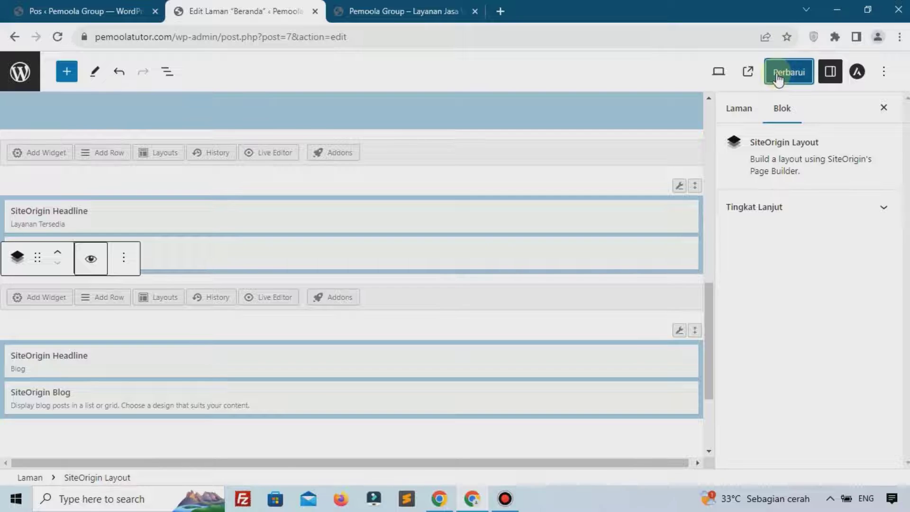
click(420, 11)
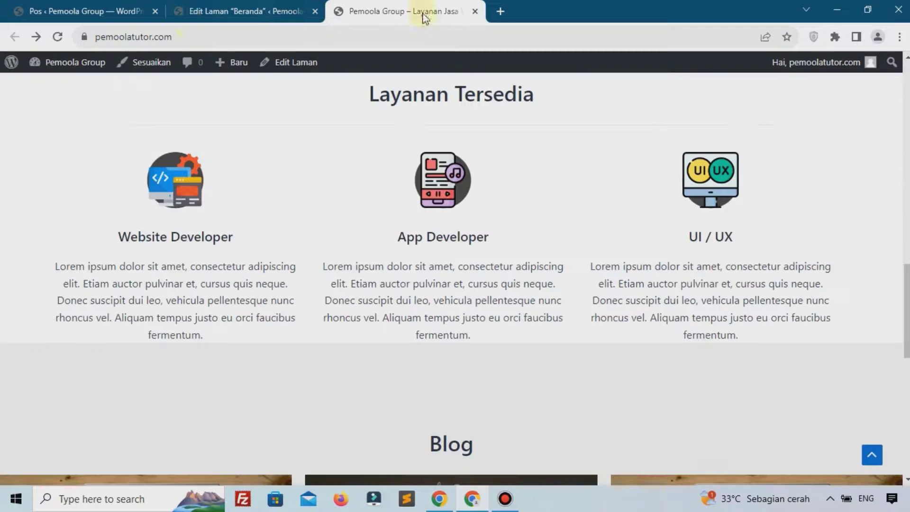
click(57, 37)
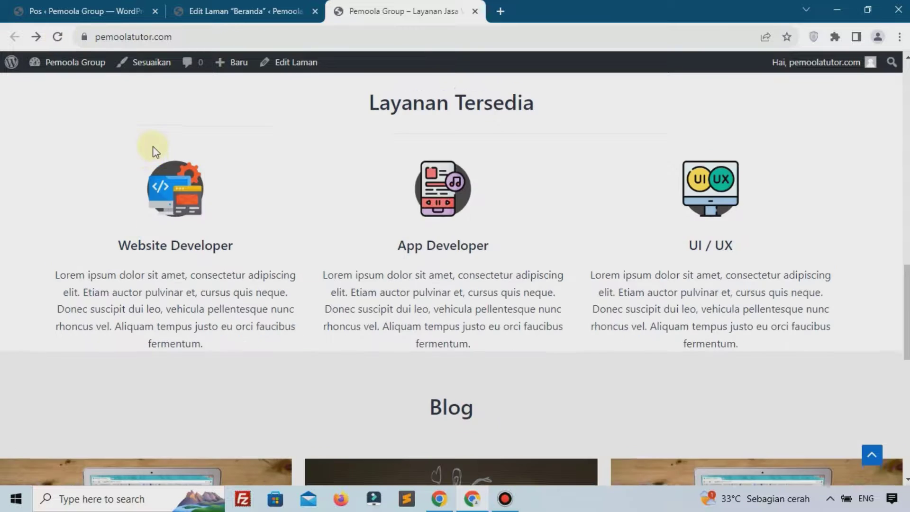
scroll(214, 209, down, 3)
scroll(285, 167, up, 3)
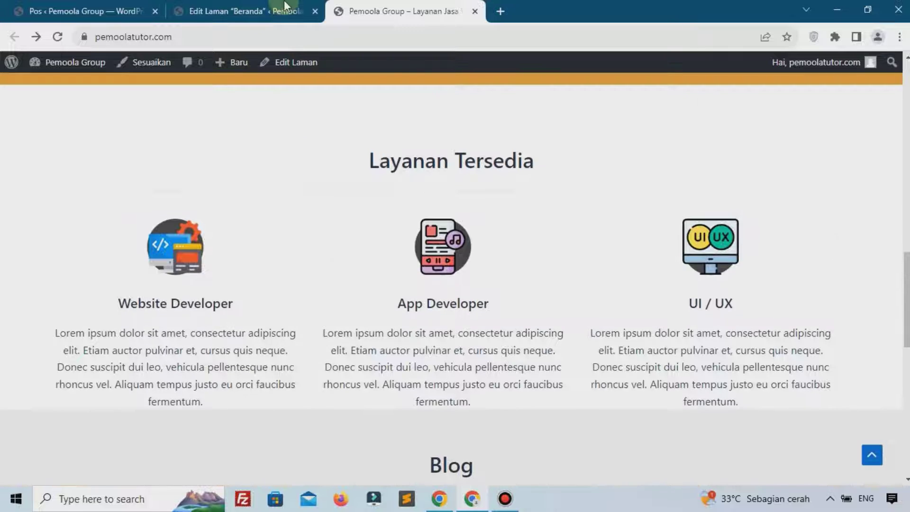
Open the layout styles of the SiteOrigin Features widget under Layanan Tersedia and set its margin unit to %.
click(244, 10)
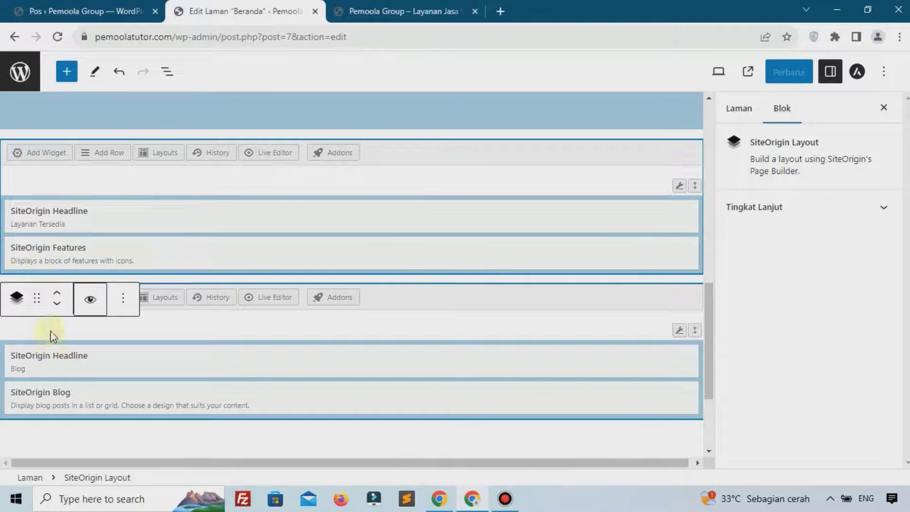
click(29, 257)
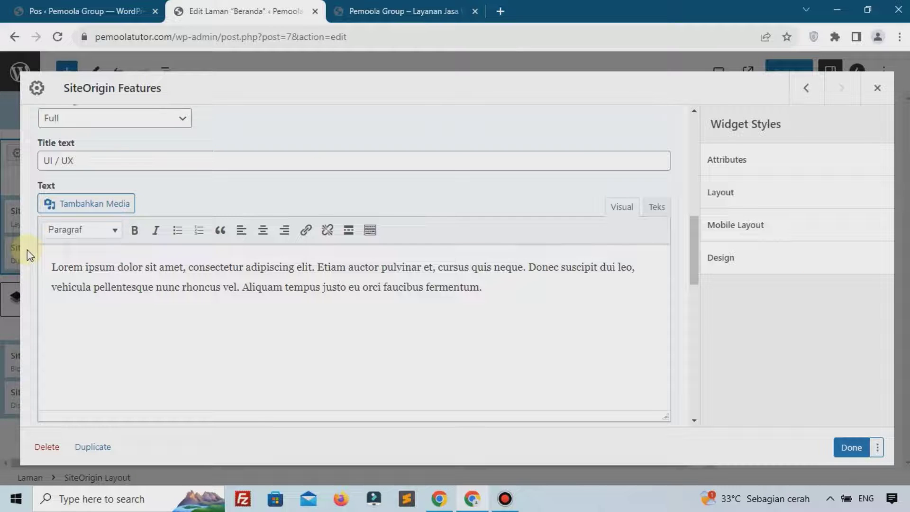
click(747, 208)
click(747, 207)
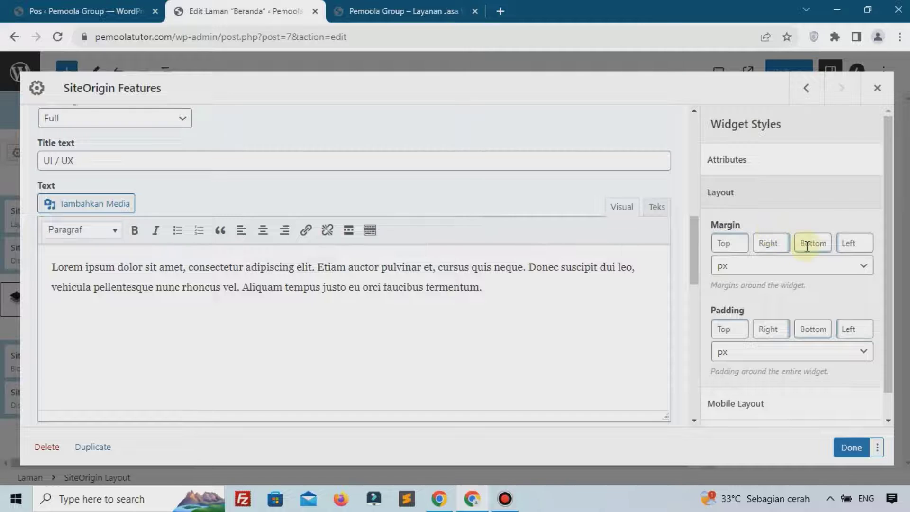
click(802, 268)
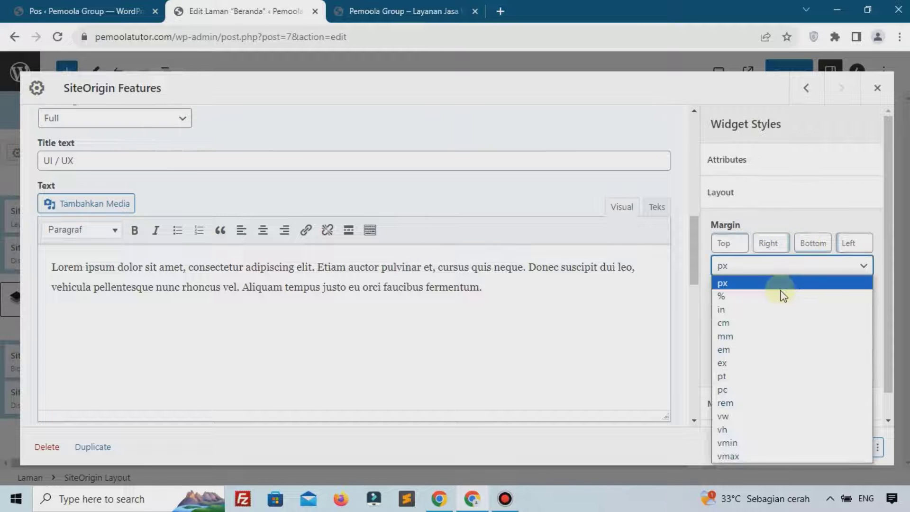
click(721, 298)
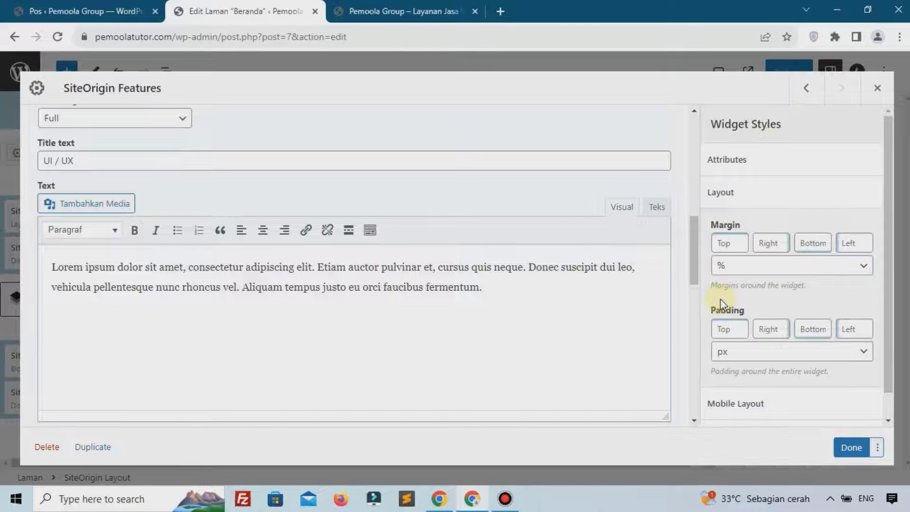
Give the Features widget a bottom margin of 5, clear the top, right and left margins, and apply the widget settings.
click(813, 250)
text(5)
click(762, 244)
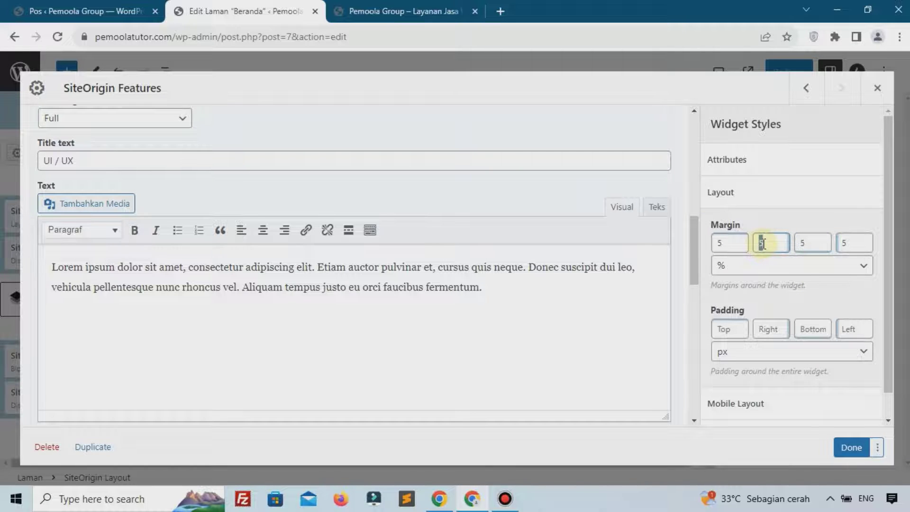
click(732, 242)
key(BackSpace)
click(849, 243)
key(BackSpace)
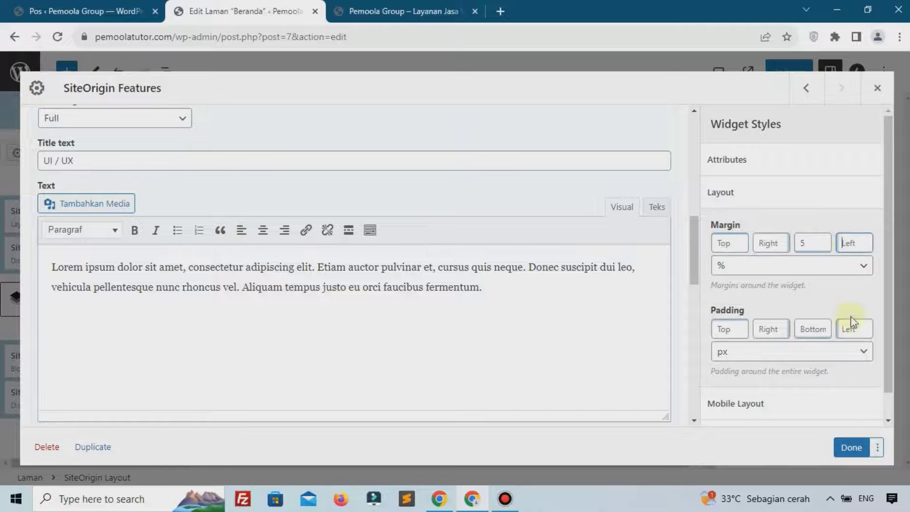
click(851, 448)
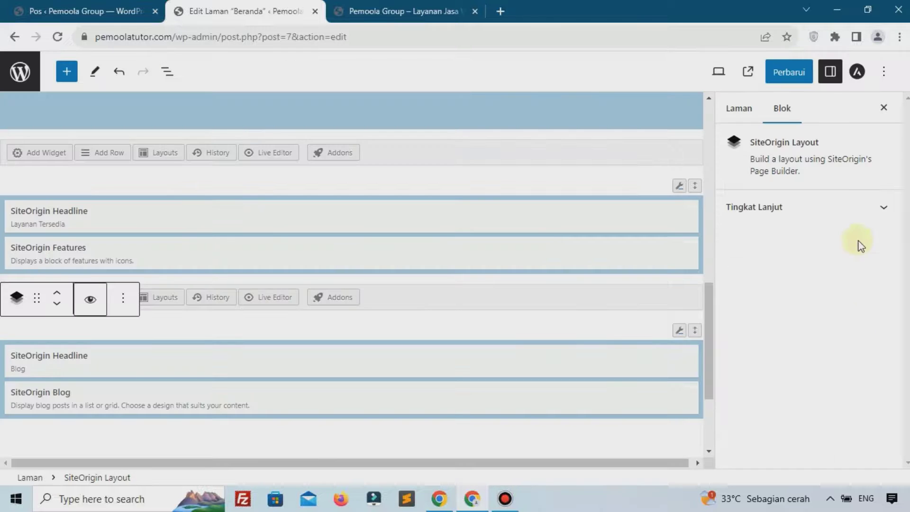
Update the Beranda page, reload the live homepage and check the spacing between the service features and the Blog section.
click(795, 81)
key(ctrl+Tab)
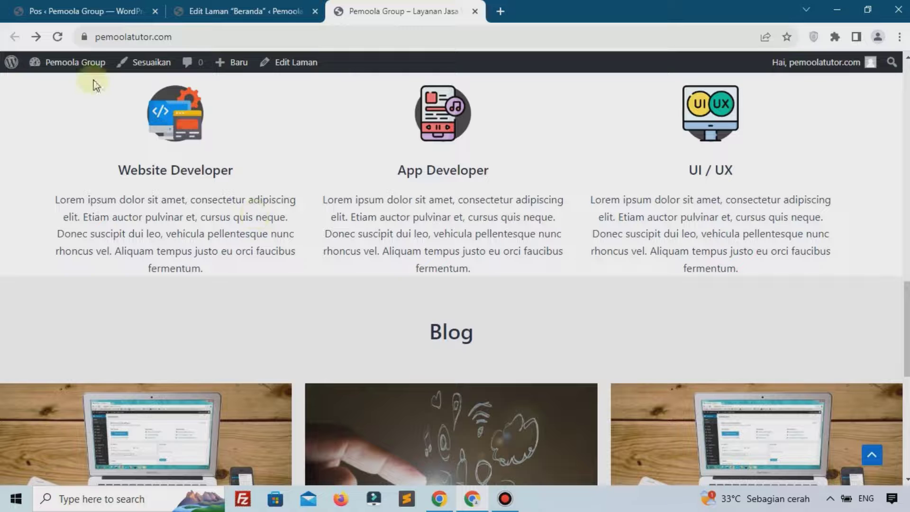
click(64, 38)
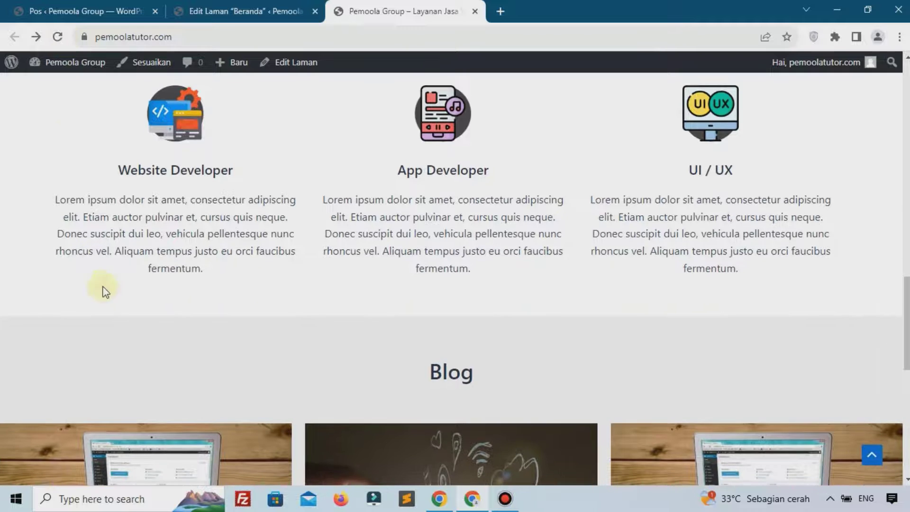
scroll(436, 301, up, 5)
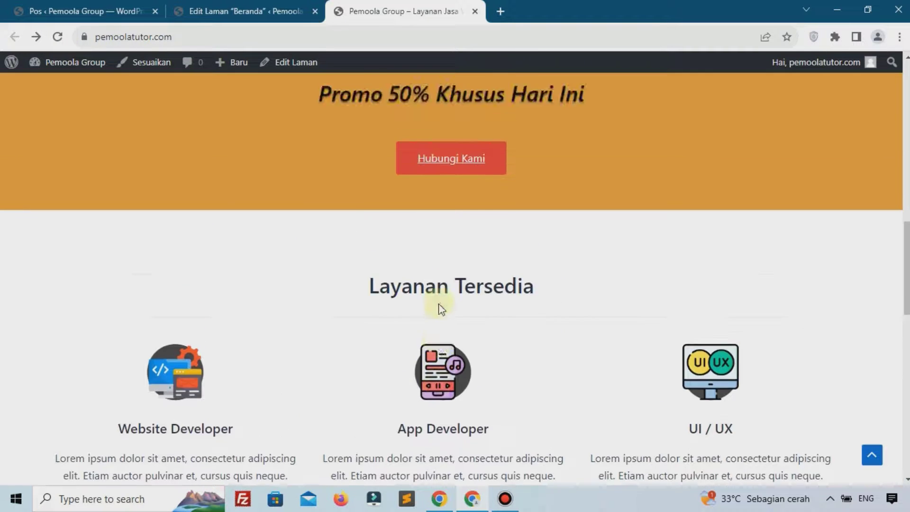
scroll(437, 300, down, 7)
scroll(460, 276, up, 1)
scroll(460, 276, down, 2)
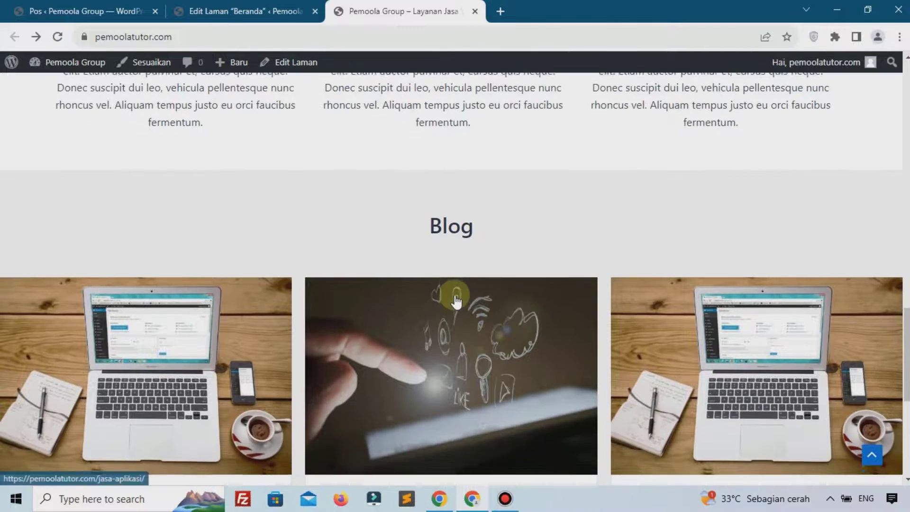
scroll(456, 302, down, 5)
scroll(456, 296, down, 2)
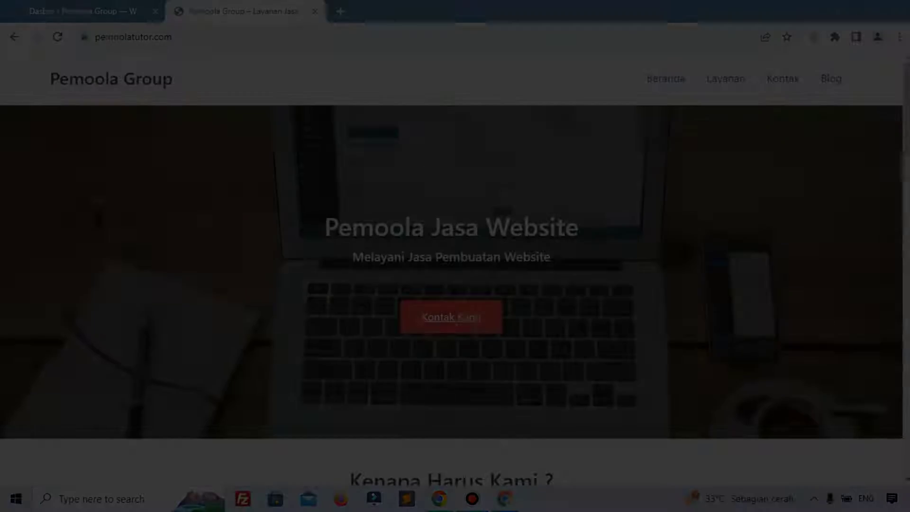
Look over the public homepage down to the Blog section and return to the hero banner.
scroll(573, 223, down, 15)
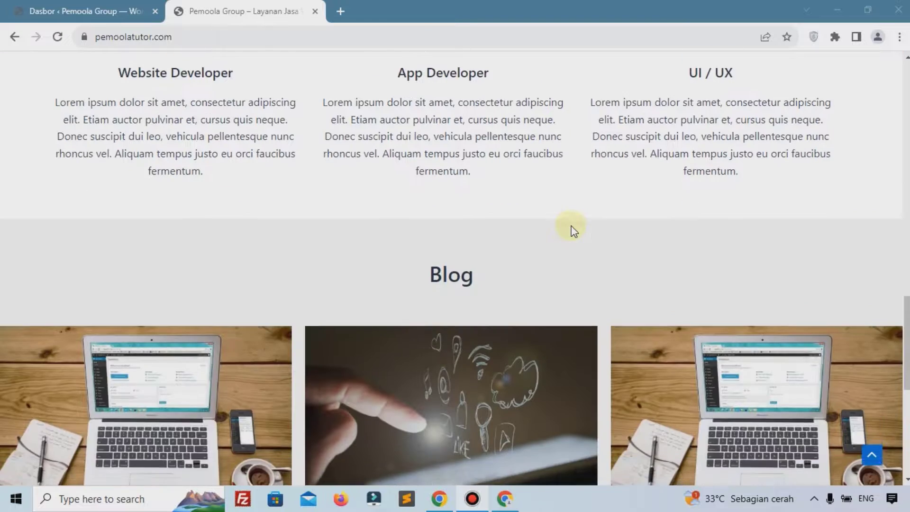
scroll(572, 230, down, 1)
scroll(572, 230, up, 15)
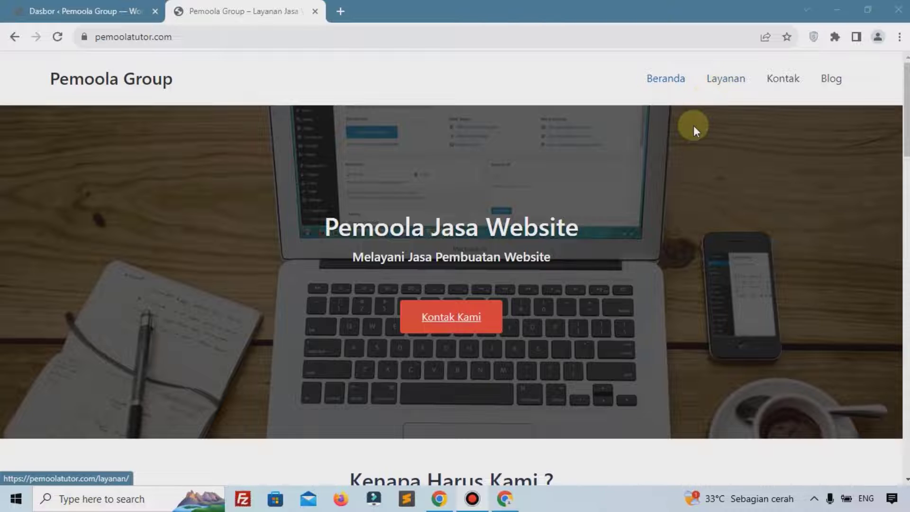
Finish looking over the live homepage and open the Layanan page for editing from the WordPress page list.
scroll(694, 125, down, 18)
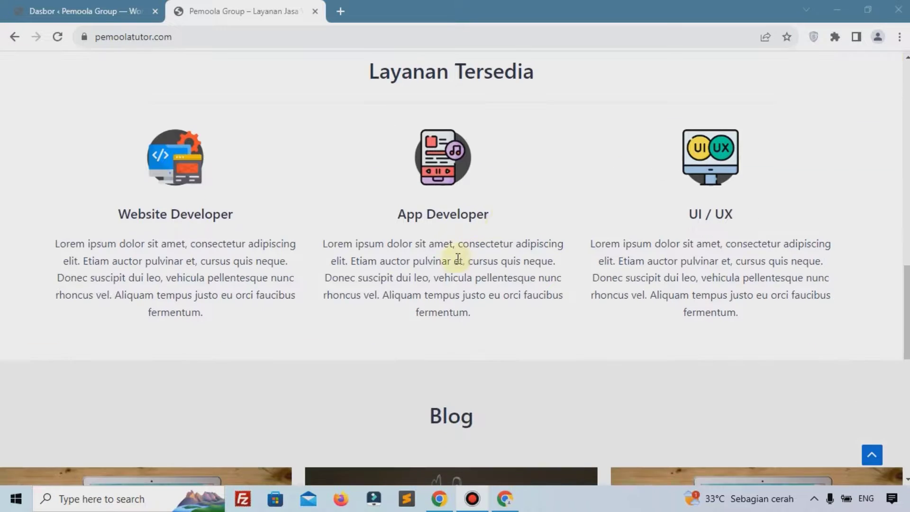
scroll(489, 215, up, 18)
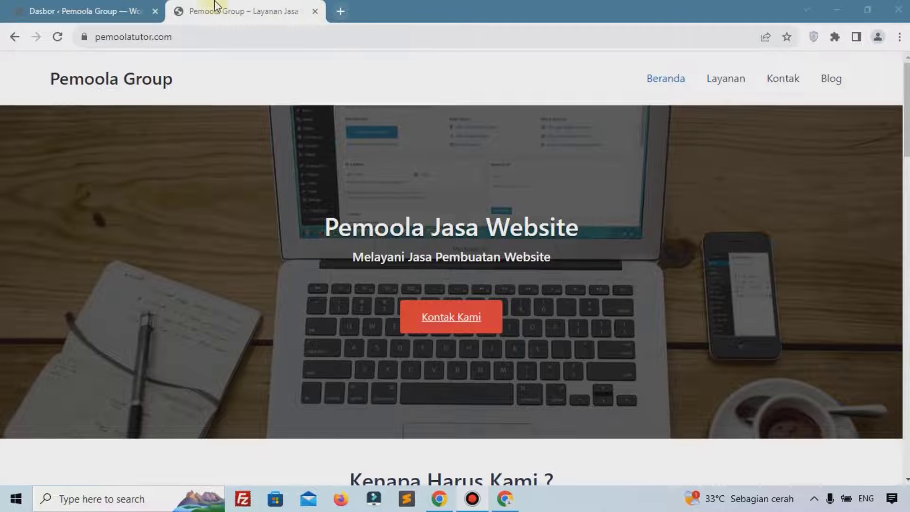
click(97, 7)
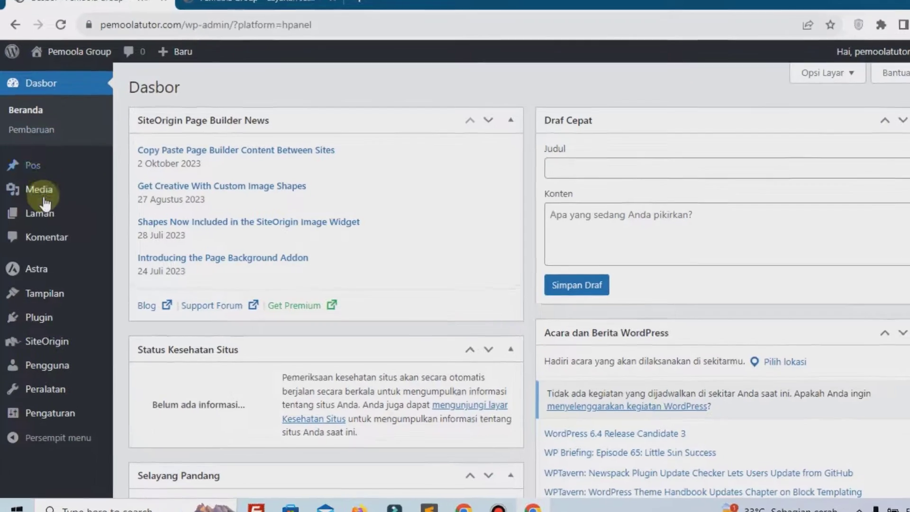
mouse_move(29, 216)
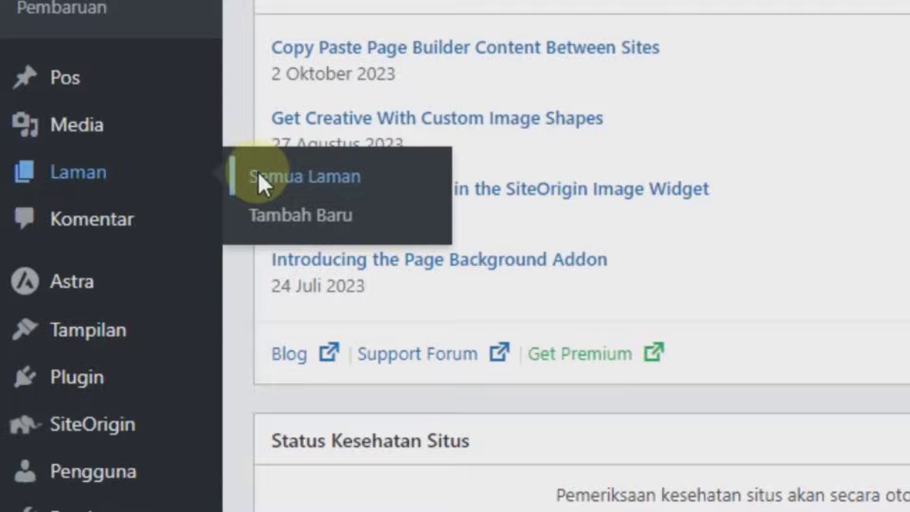
click(260, 183)
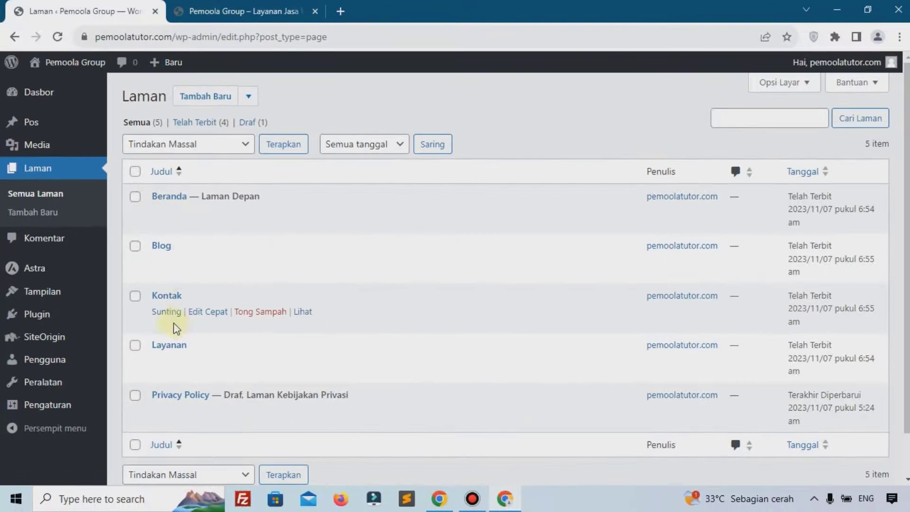
click(167, 362)
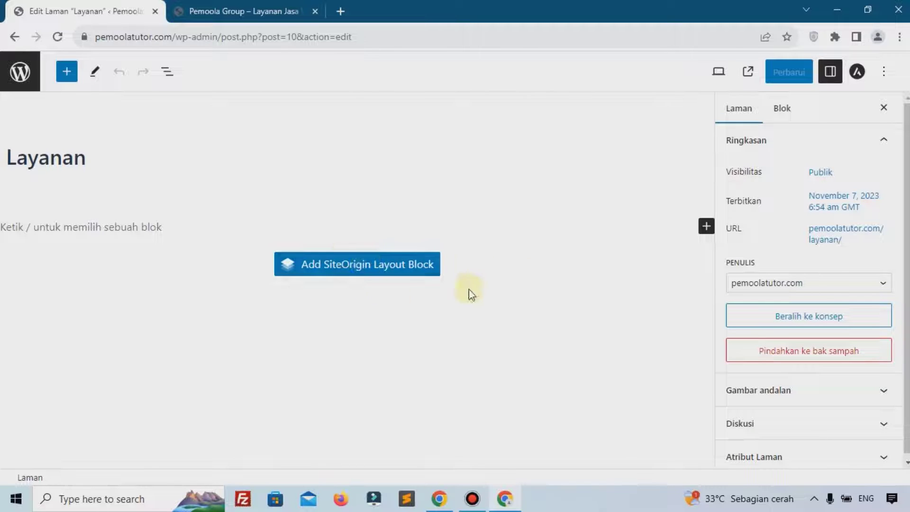
Add a SiteOrigin Layout block to the Layanan page and insert a SiteOrigin Hero widget into it.
click(345, 264)
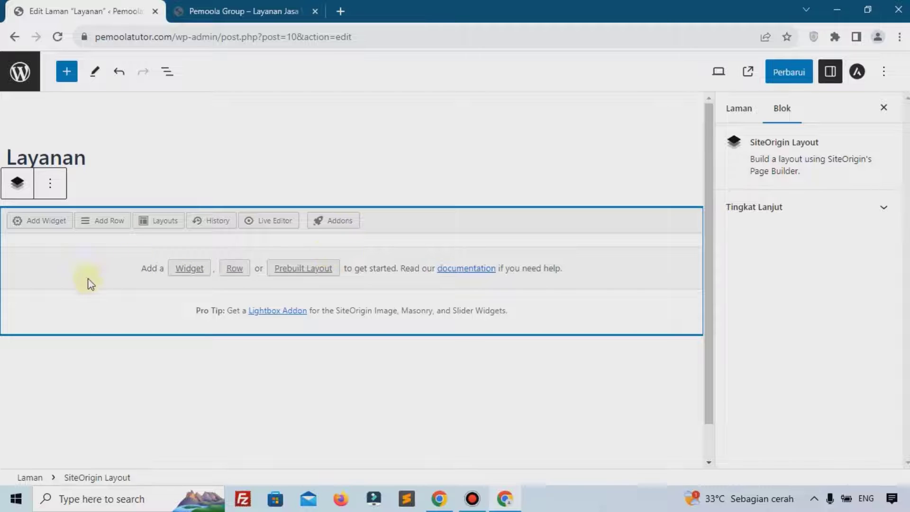
click(42, 227)
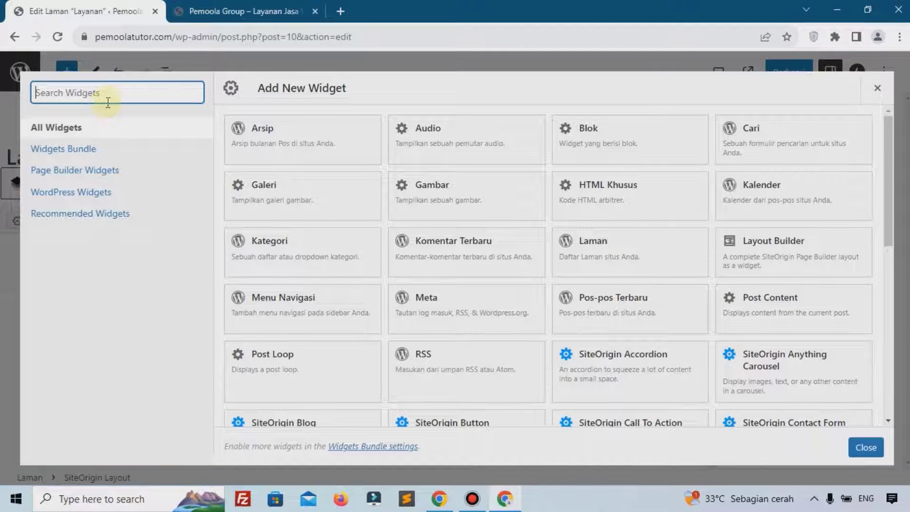
text(her)
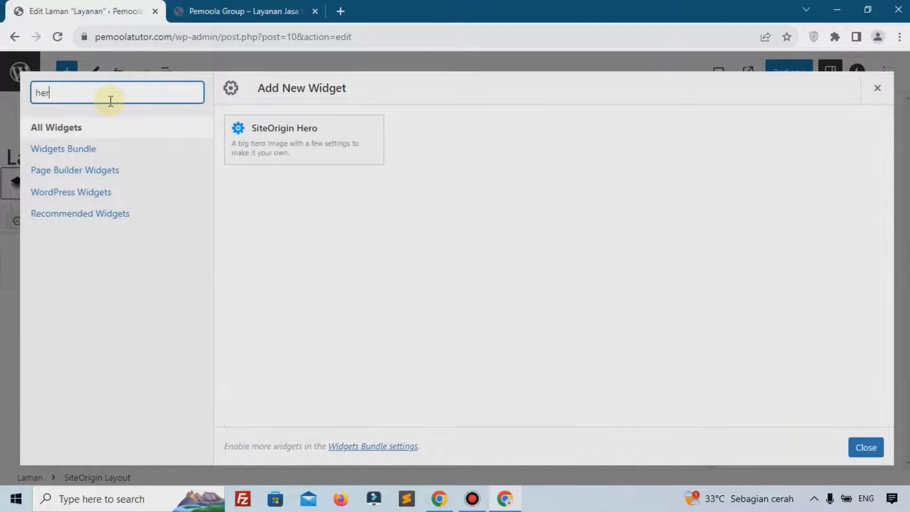
click(301, 150)
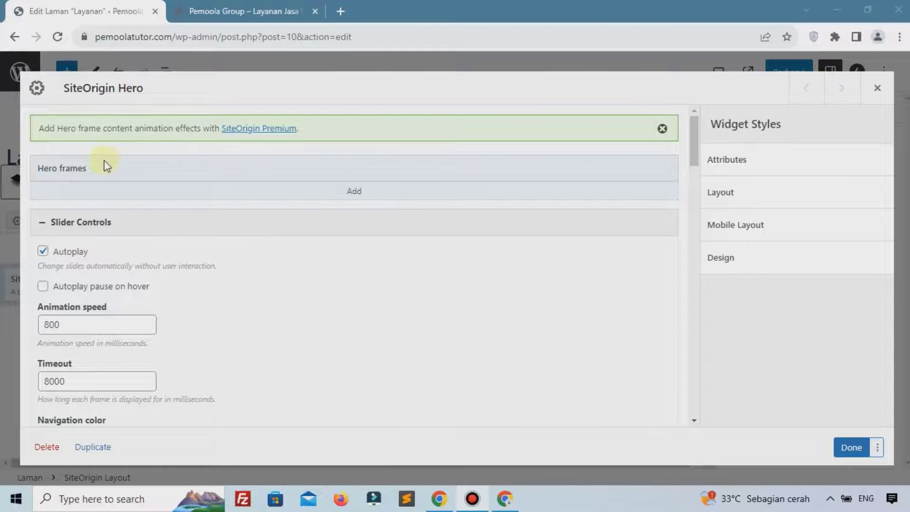
Add a hero frame with the text "Layanan Kami", formatted as Penajukan 2 and centred.
click(356, 197)
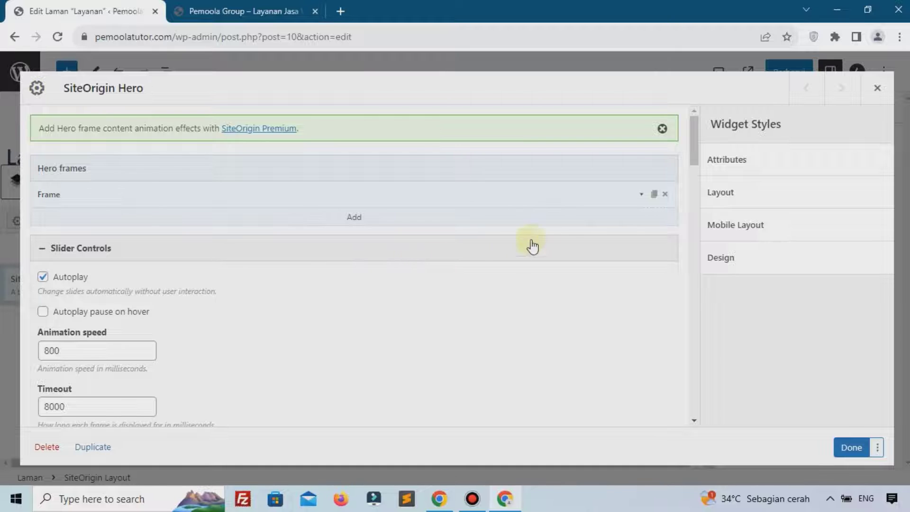
click(639, 197)
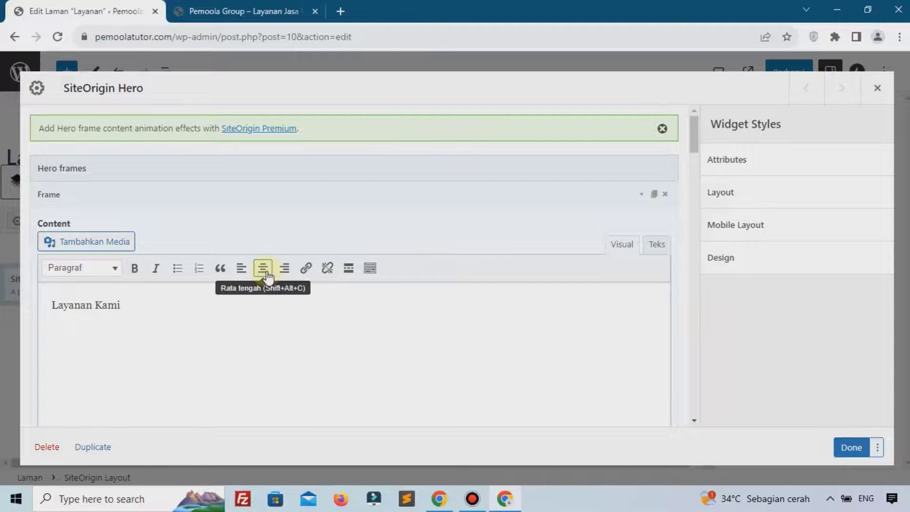
triple_click(170, 301)
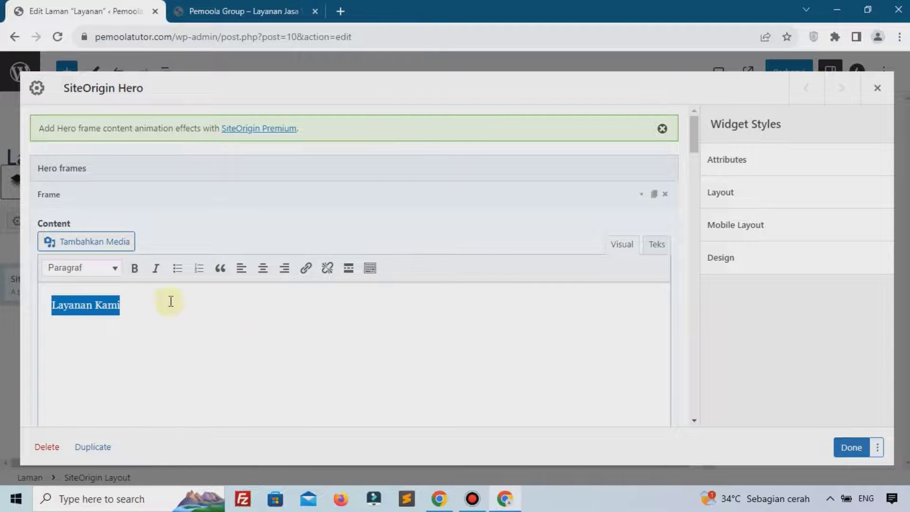
click(108, 274)
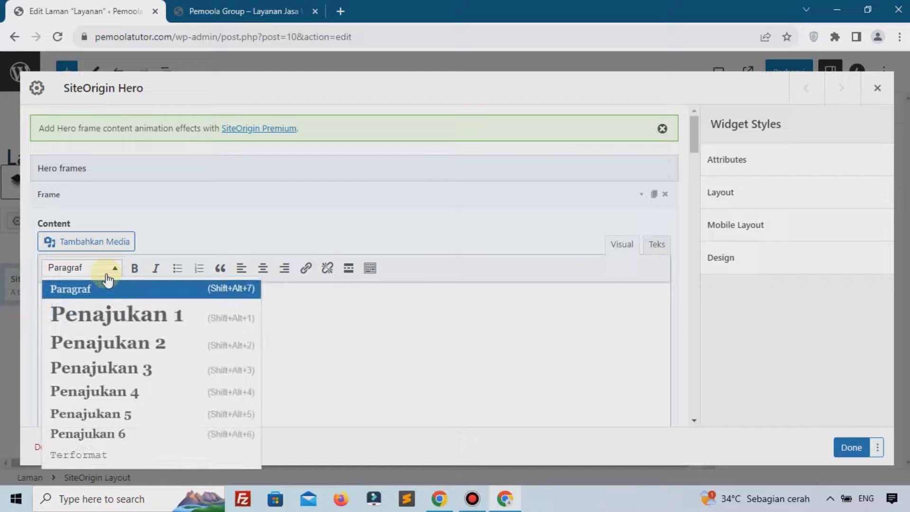
click(100, 340)
click(261, 268)
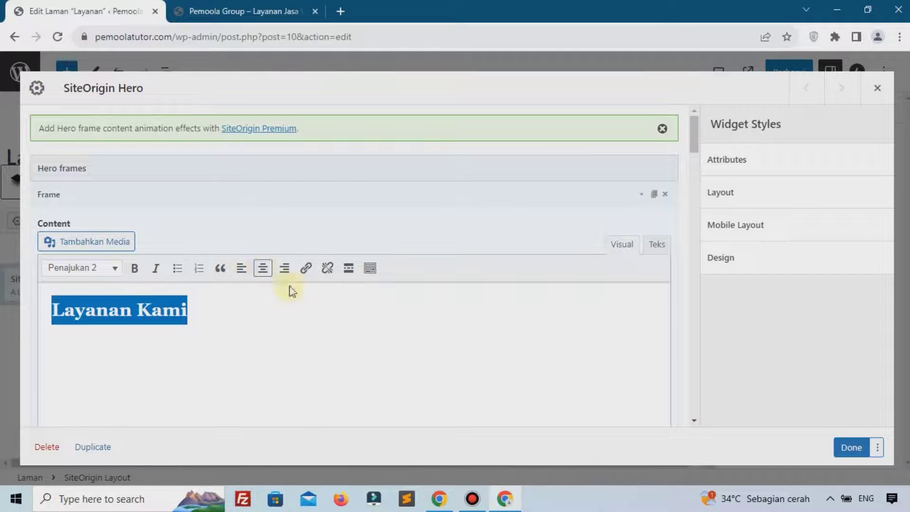
click(263, 268)
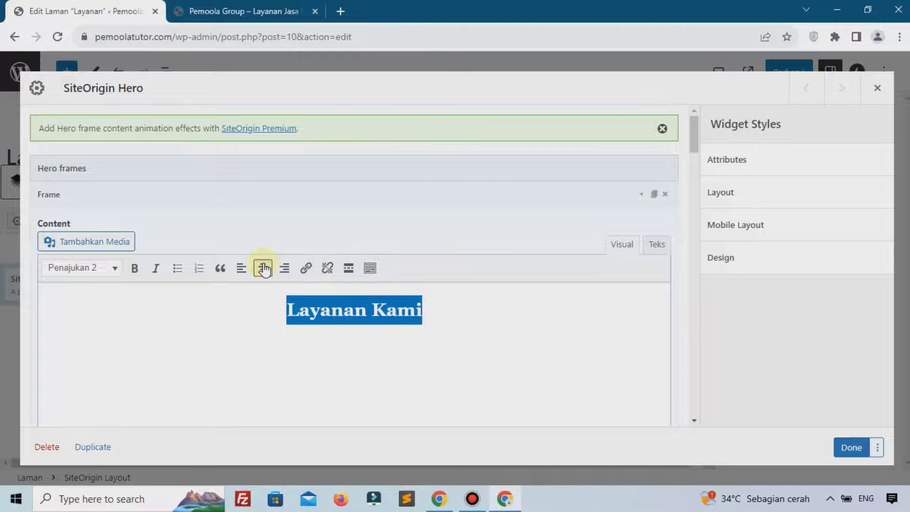
click(362, 309)
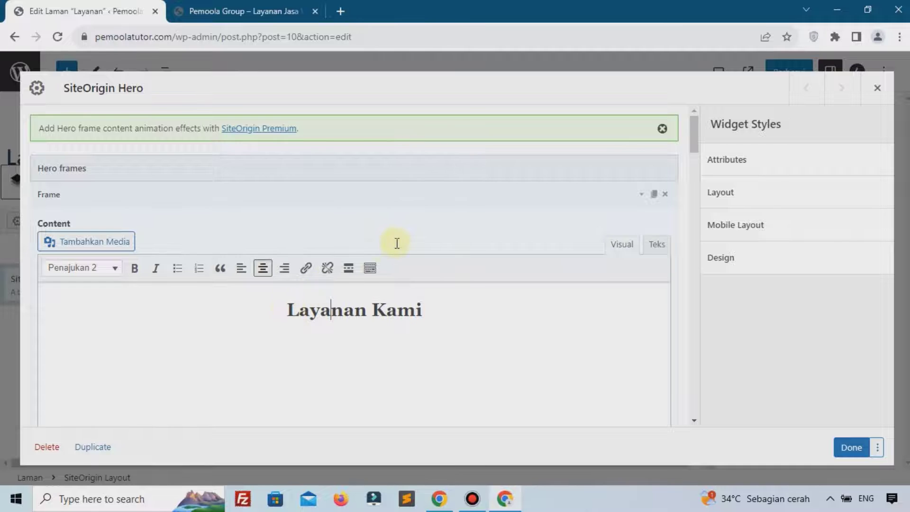
Upload the office-865091_1920 (1) image and set it as the hero frame's background image.
scroll(397, 249, down, 6)
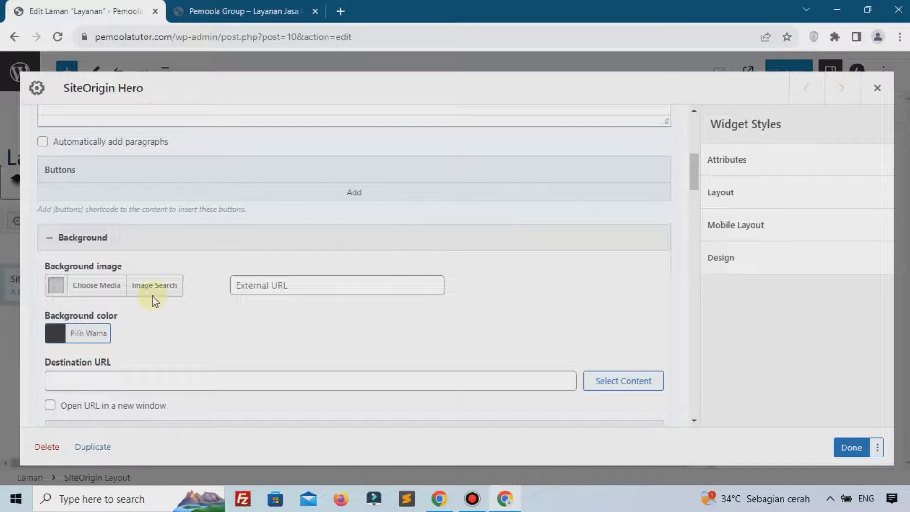
scroll(154, 376, down, 1)
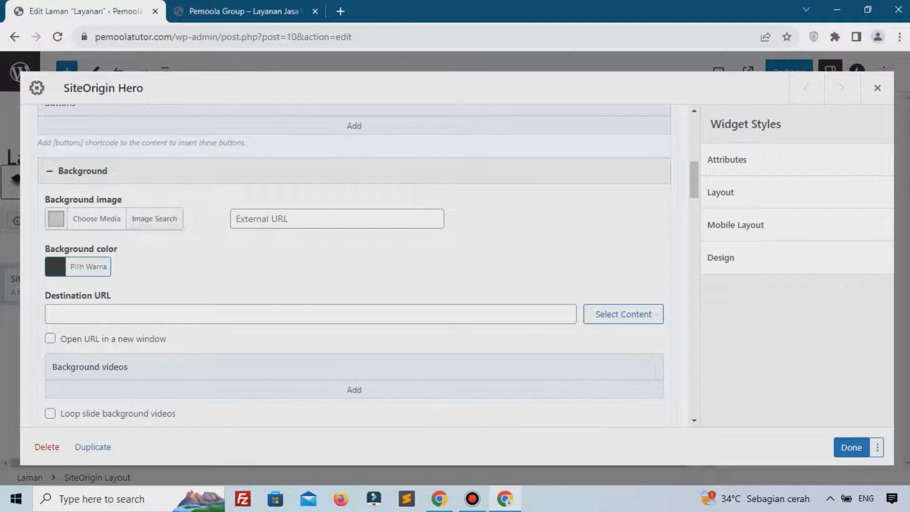
click(95, 218)
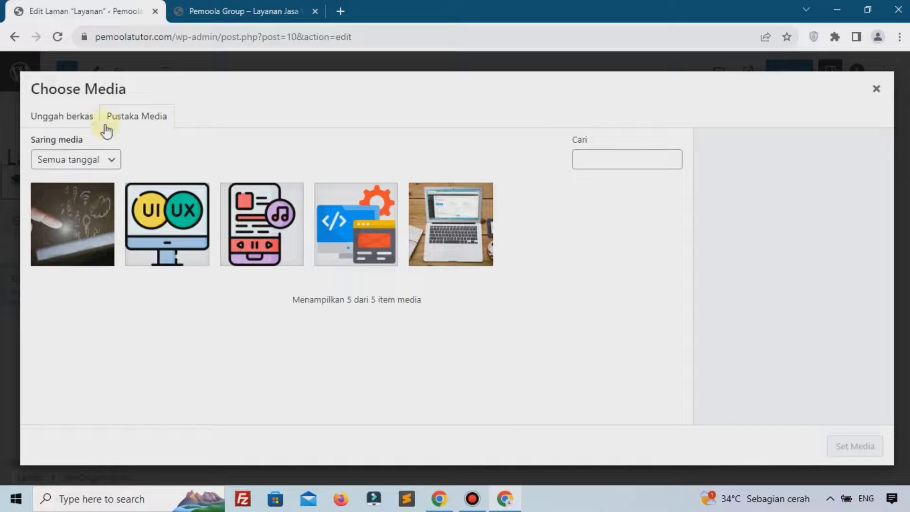
click(61, 116)
click(497, 298)
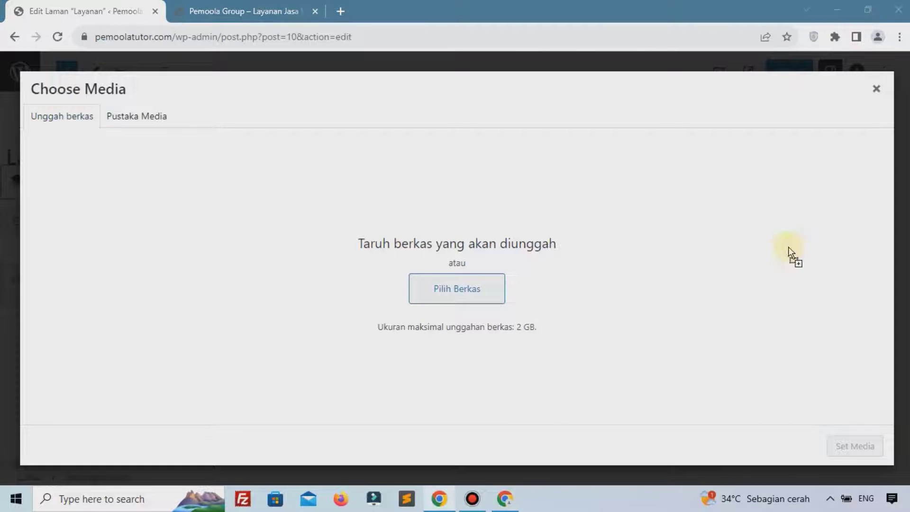
drag(789, 256, 402, 271)
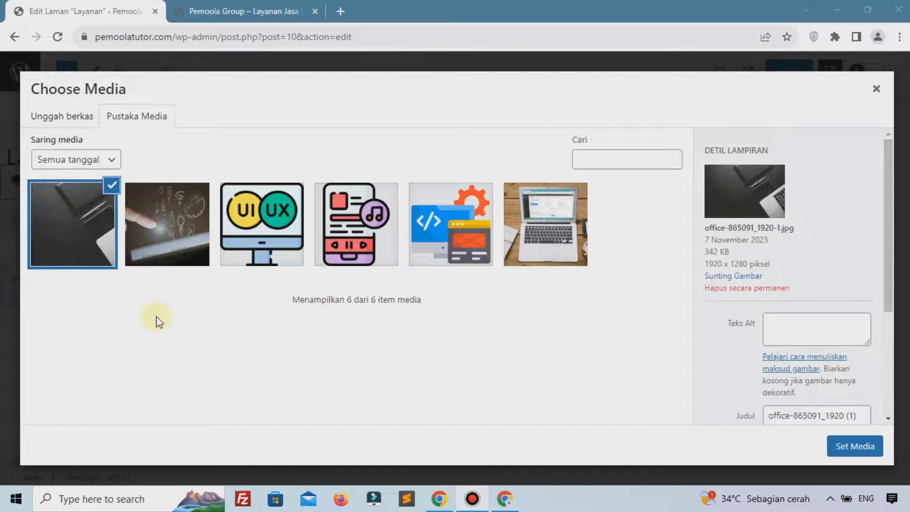
click(839, 447)
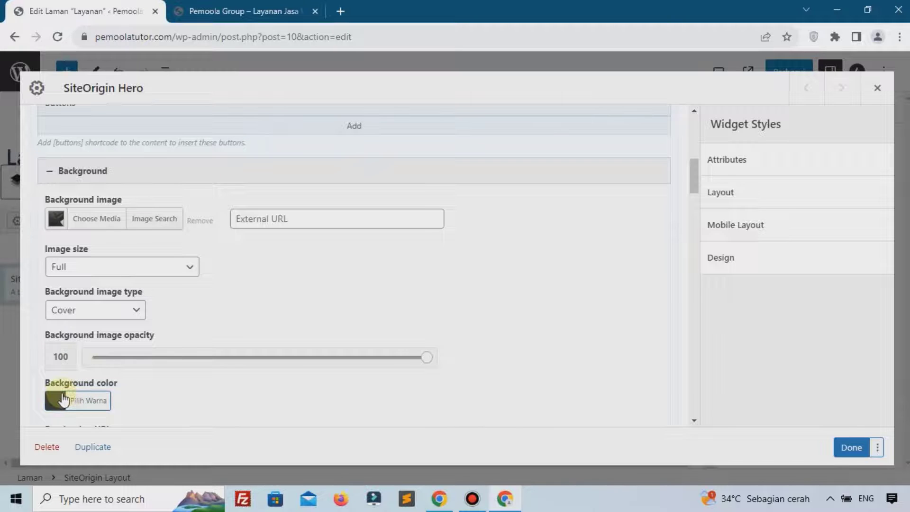
Set the hero frame's background color to black #000000 and its background image opacity to 14.
click(71, 400)
scroll(117, 388, down, 4)
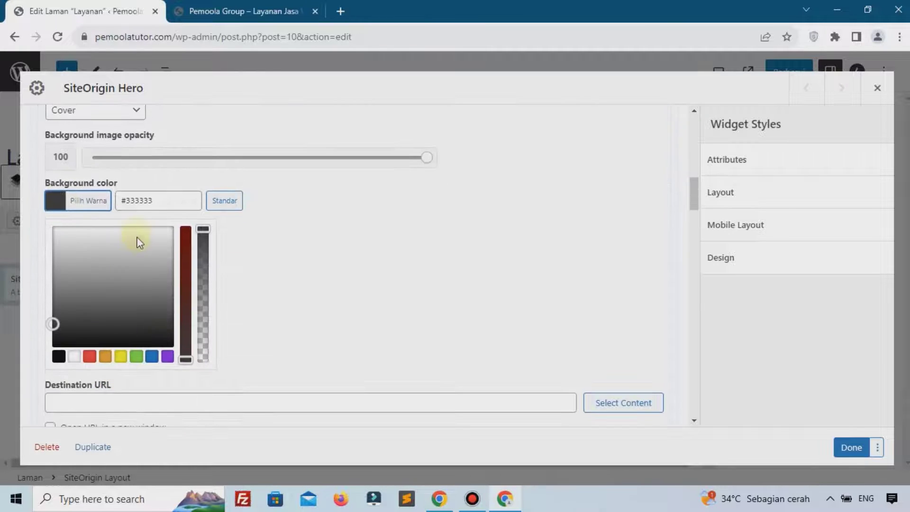
click(59, 358)
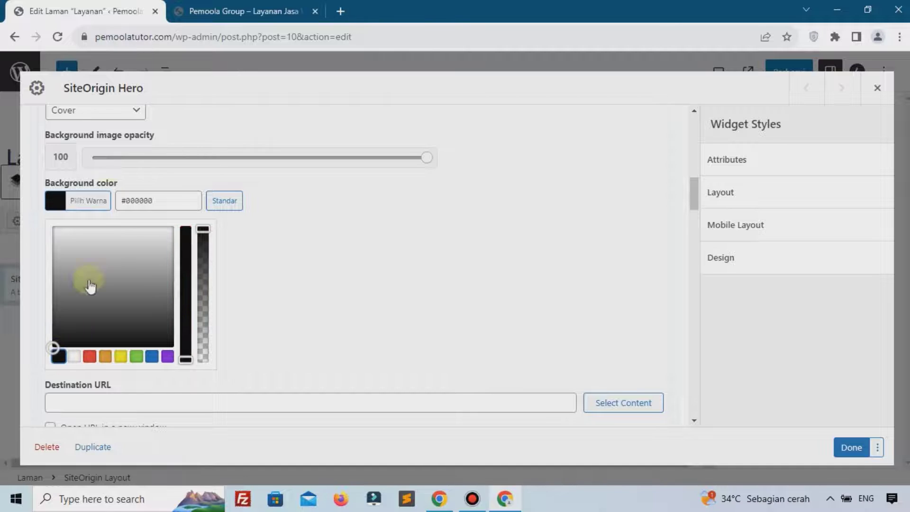
click(117, 157)
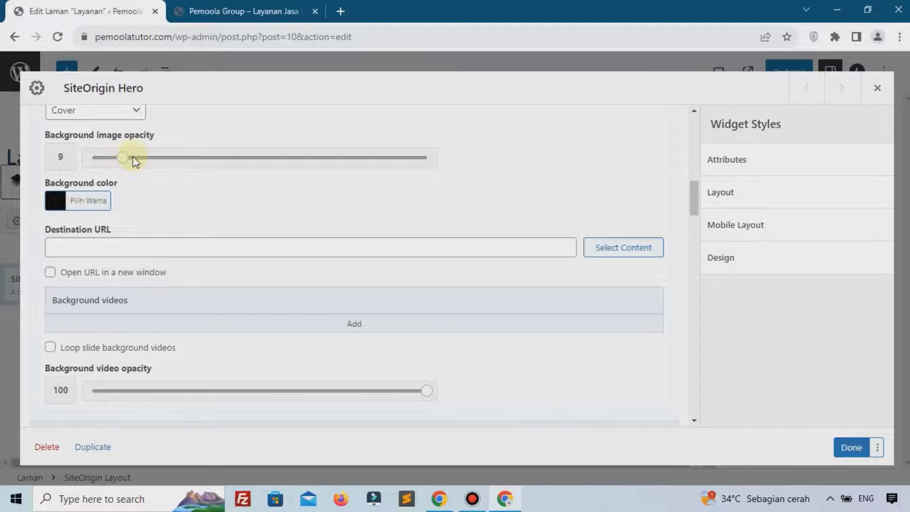
click(132, 156)
click(139, 157)
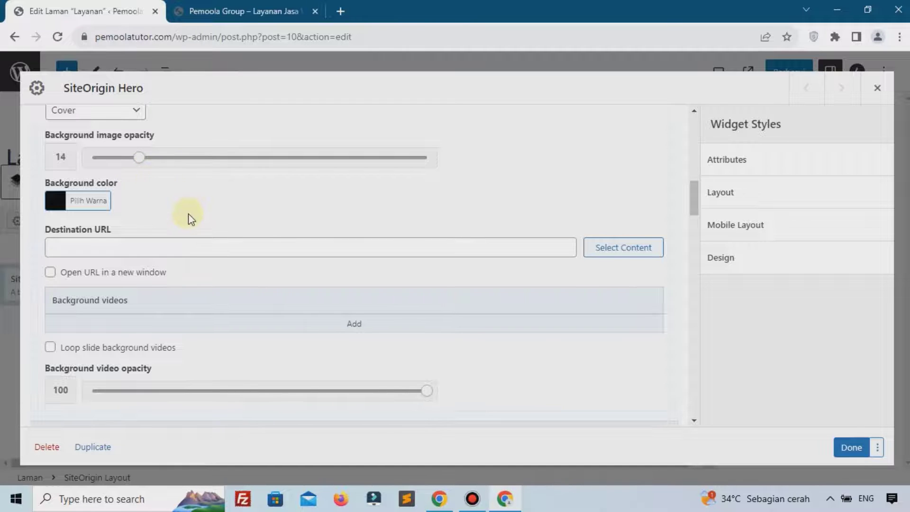
Set the Hero widget's desktop top and bottom padding to 10 % and apply the widget settings.
scroll(188, 216, down, 5)
scroll(189, 218, down, 12)
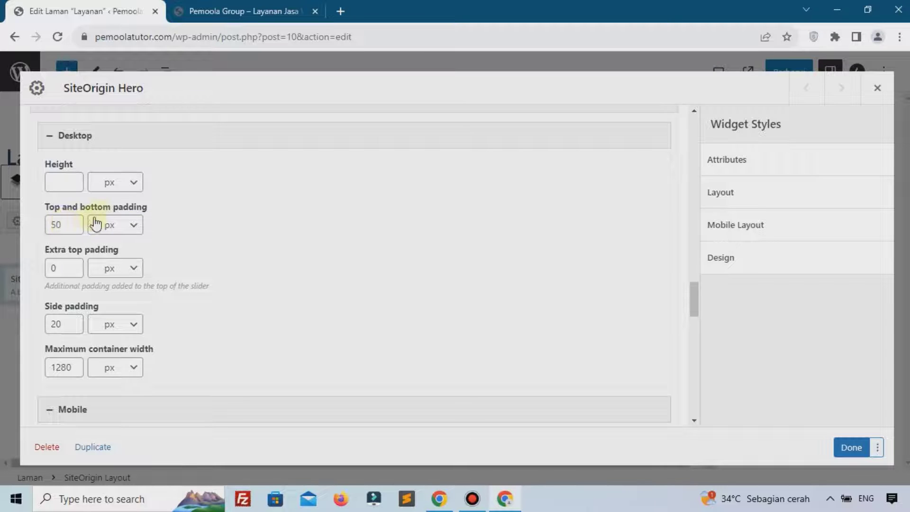
click(109, 225)
click(112, 255)
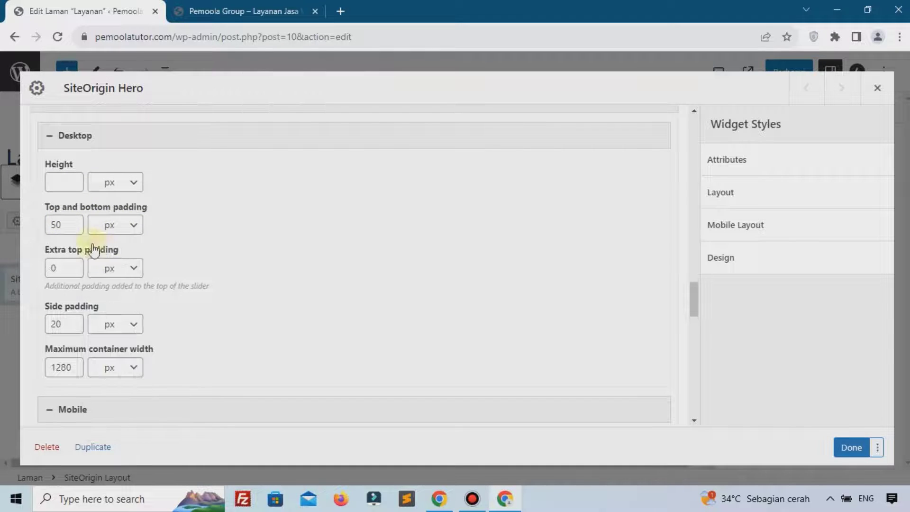
double_click(69, 232)
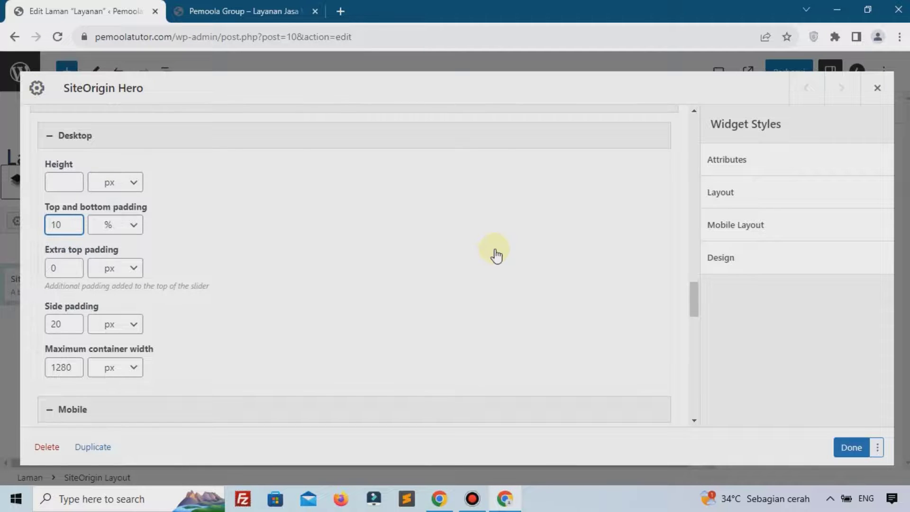
scroll(495, 255, up, 10)
scroll(496, 252, up, 15)
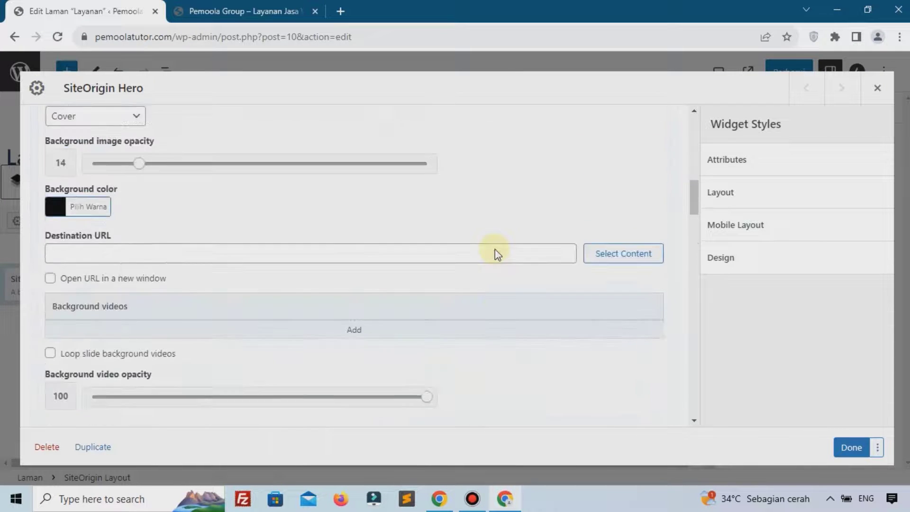
scroll(495, 250, up, 5)
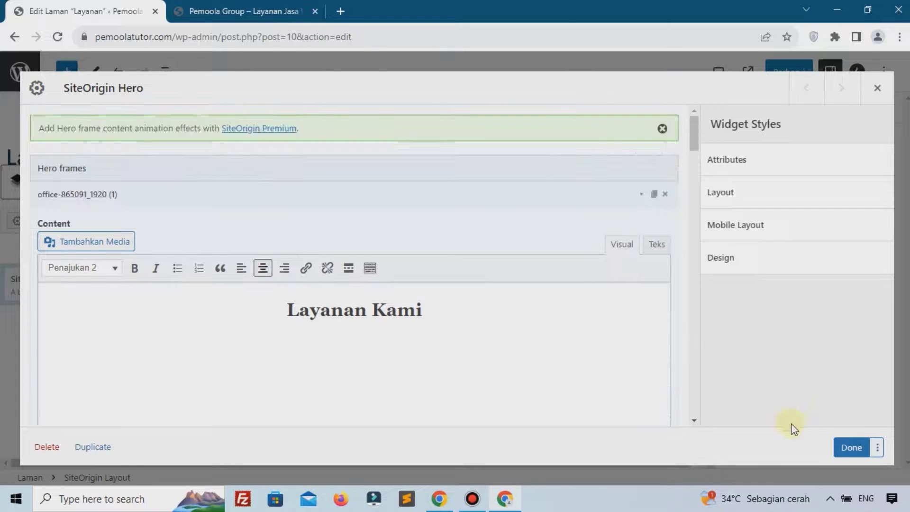
click(849, 448)
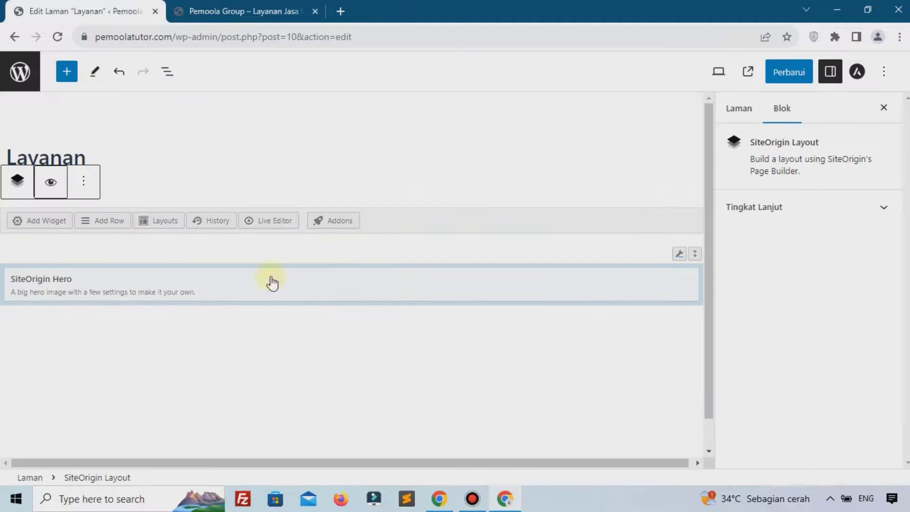
Set the hero row's layout to Full Width Stretched, apply the row settings, and update the Layanan page.
click(679, 256)
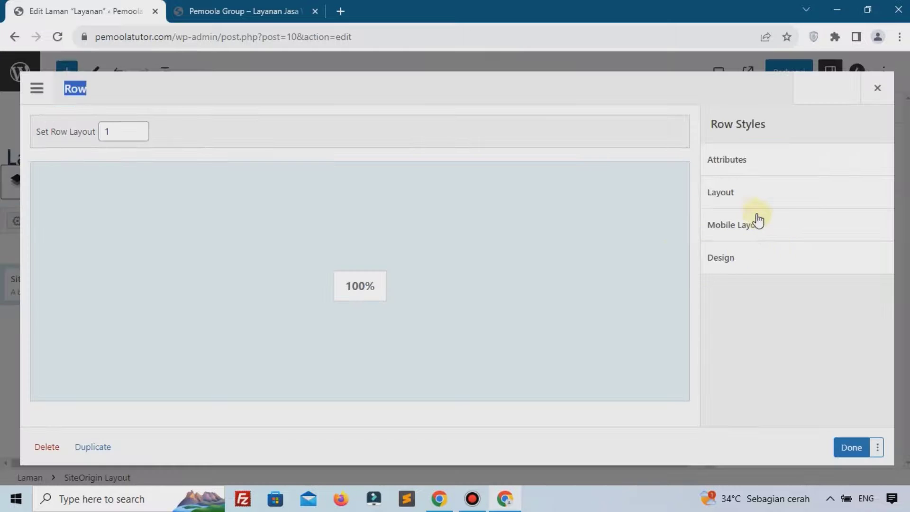
click(745, 200)
scroll(758, 348, down, 4)
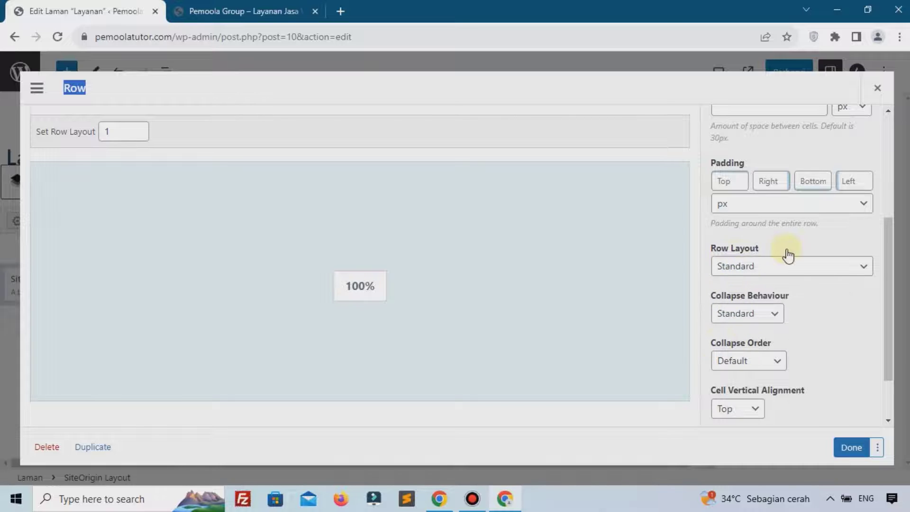
click(780, 264)
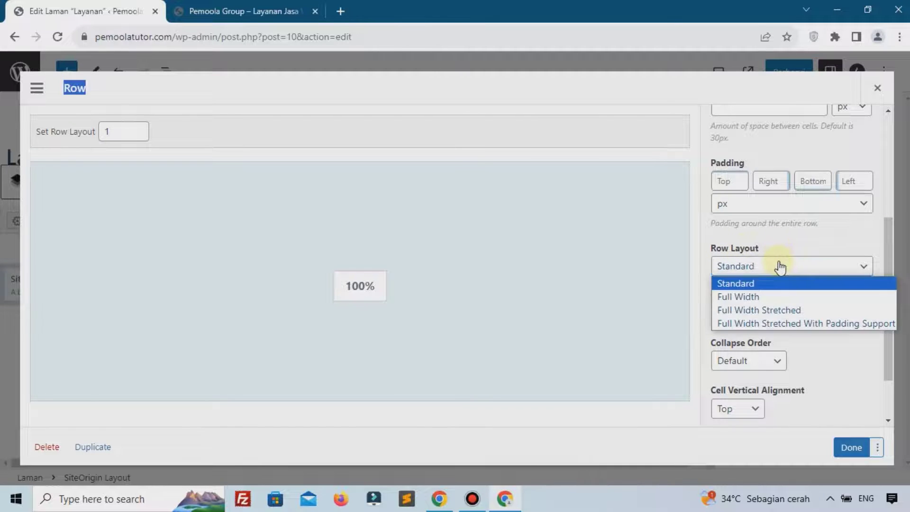
click(755, 309)
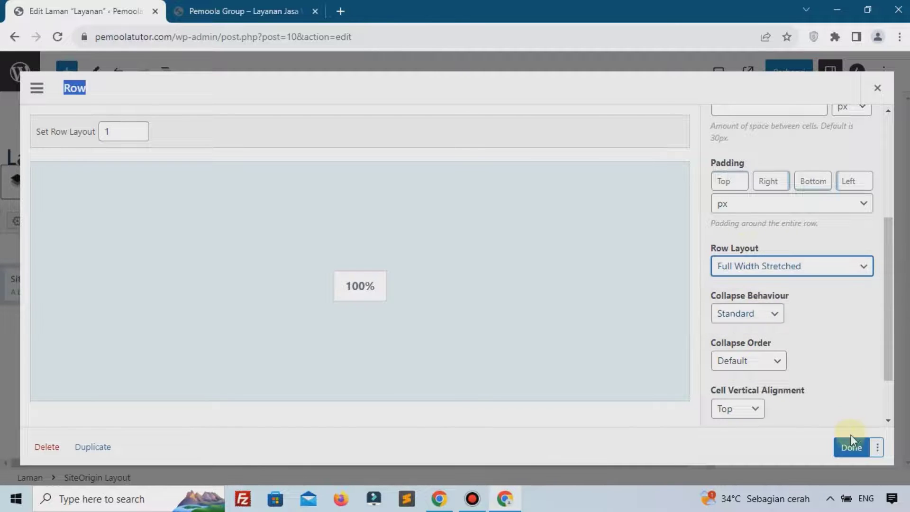
click(852, 447)
click(787, 76)
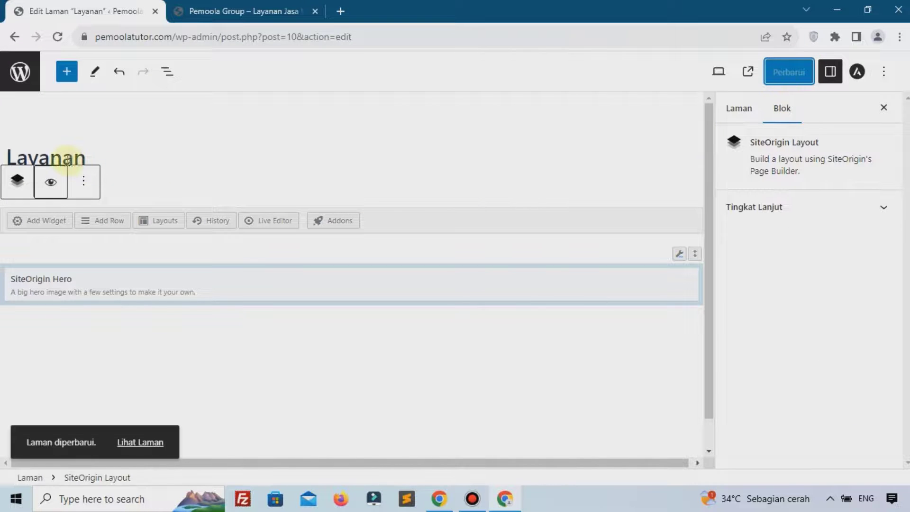
Hide the Layanan page's title, update the page, and view it on the live site.
click(65, 156)
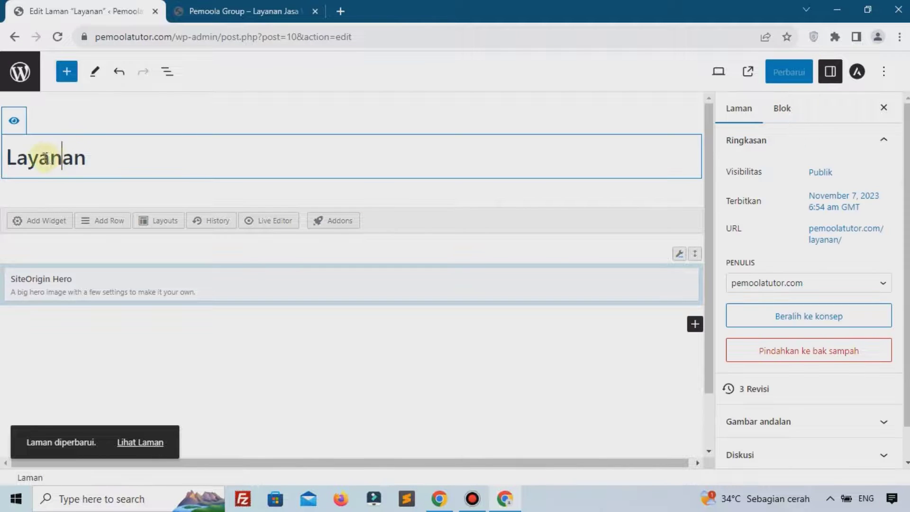
click(14, 124)
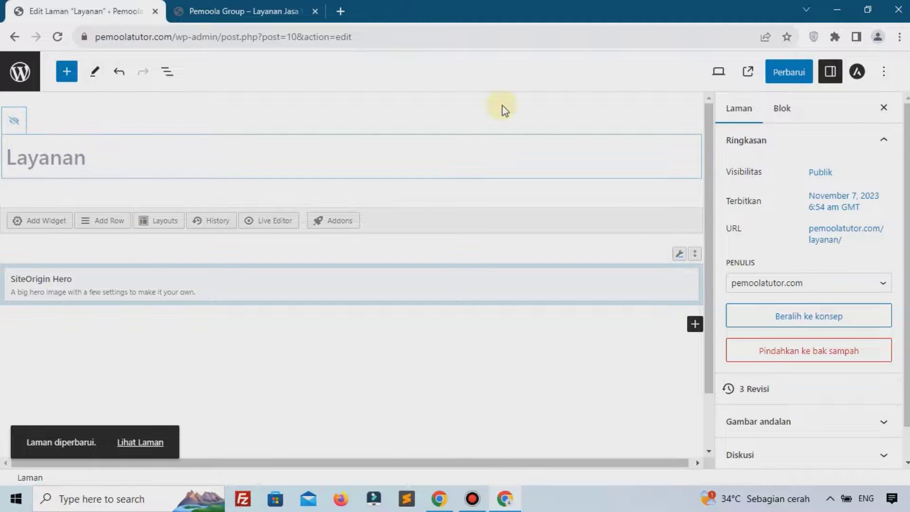
click(811, 81)
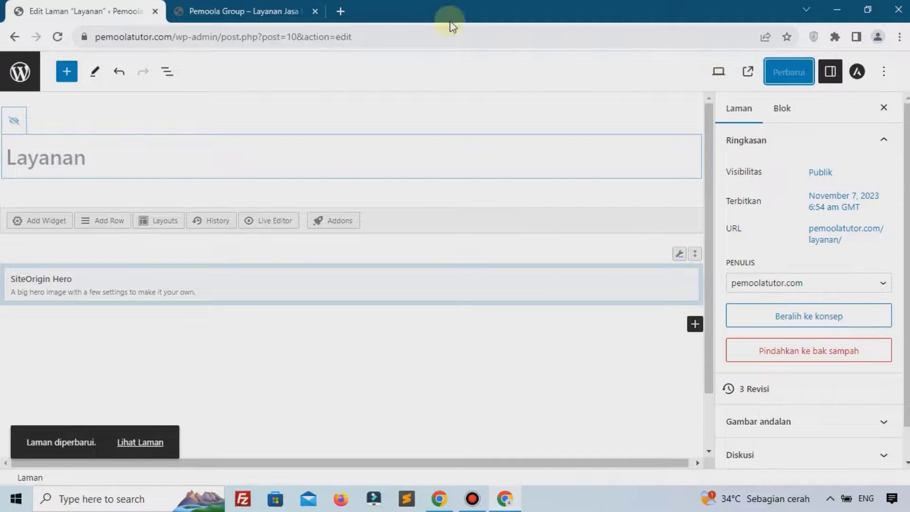
click(212, 9)
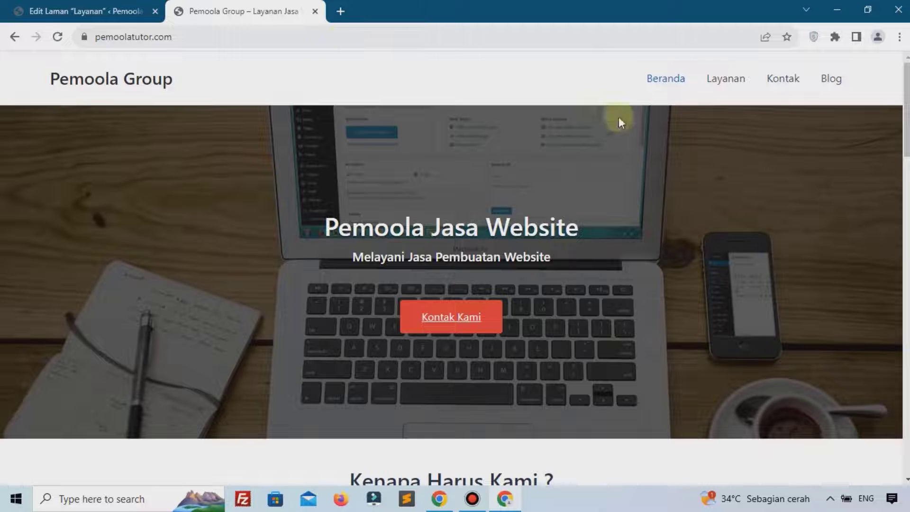
click(736, 85)
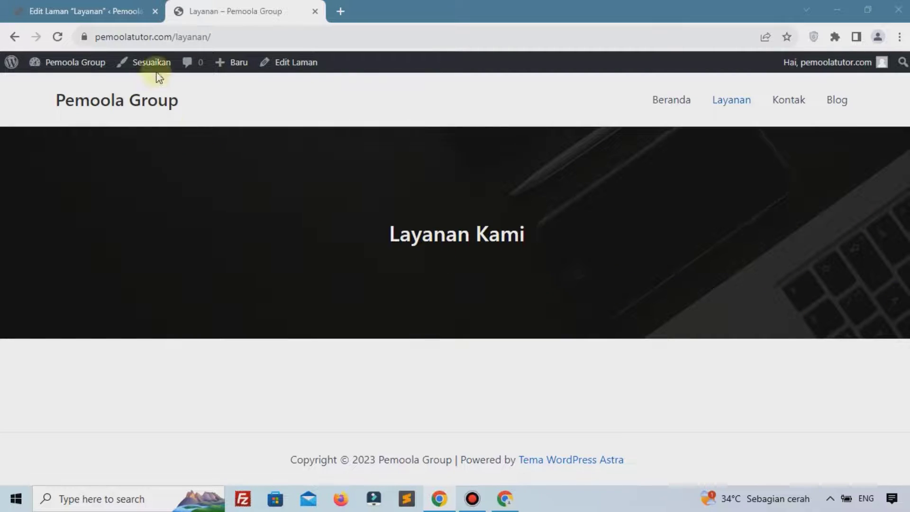
Add a SiteOrigin Features widget below the hero on the Layanan page and open its settings.
click(111, 11)
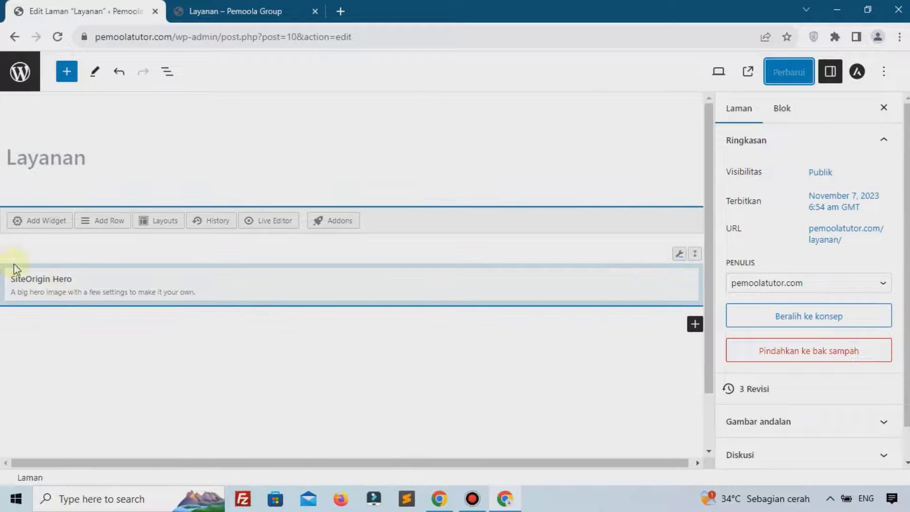
click(97, 258)
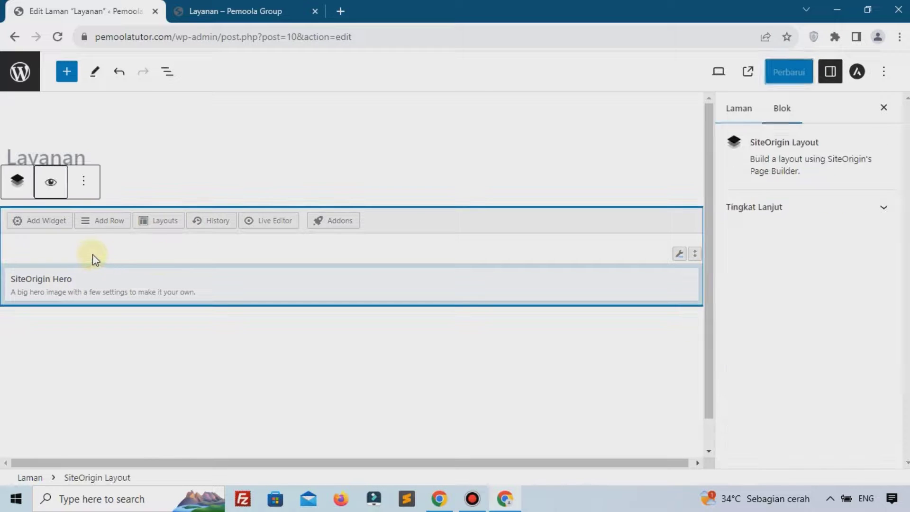
click(37, 223)
click(127, 93)
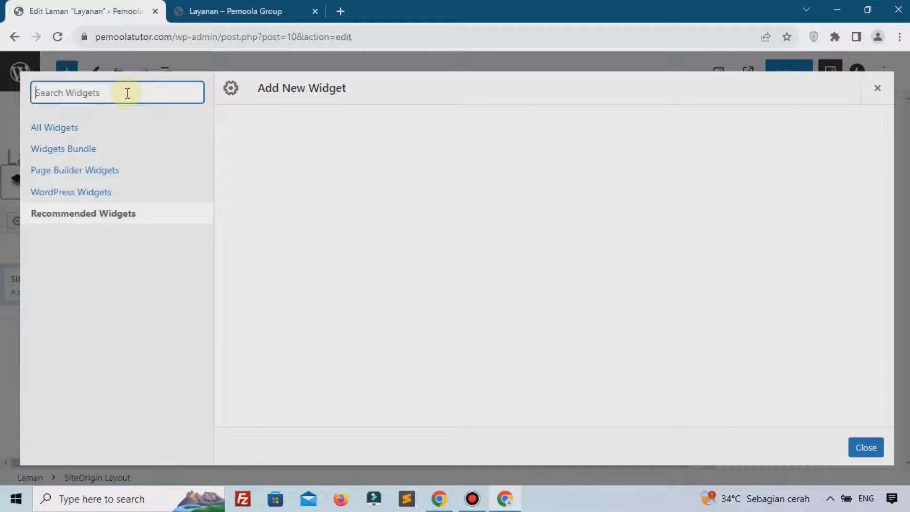
text(fea)
click(95, 123)
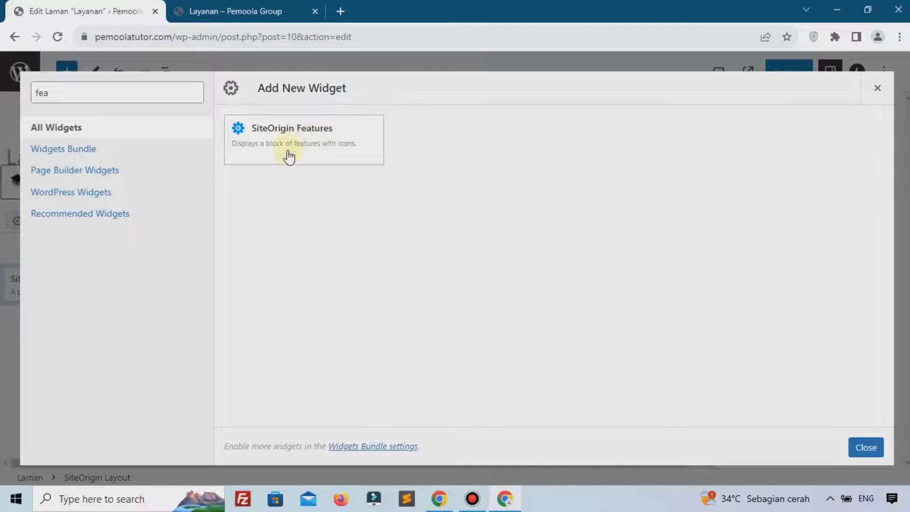
click(311, 136)
click(681, 334)
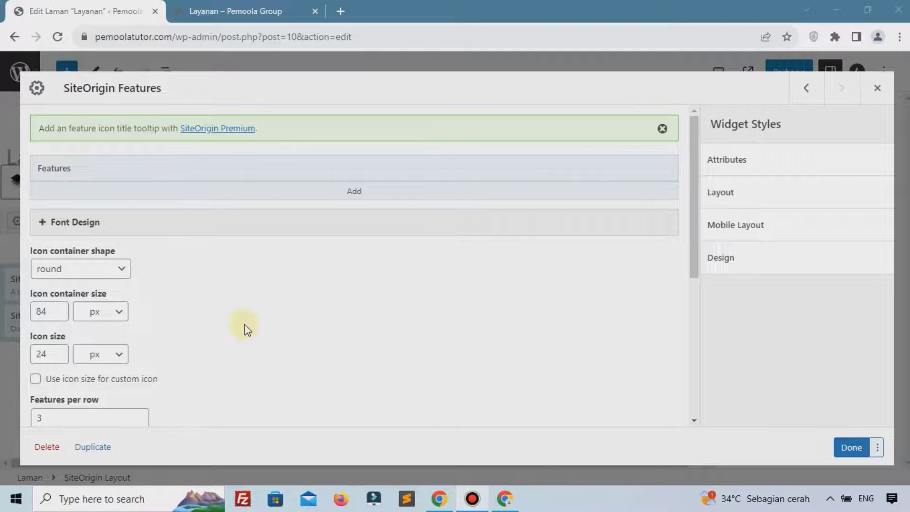
Review the Layanan Tersedia section on the live home page as the reference for the service features.
click(237, 9)
click(662, 109)
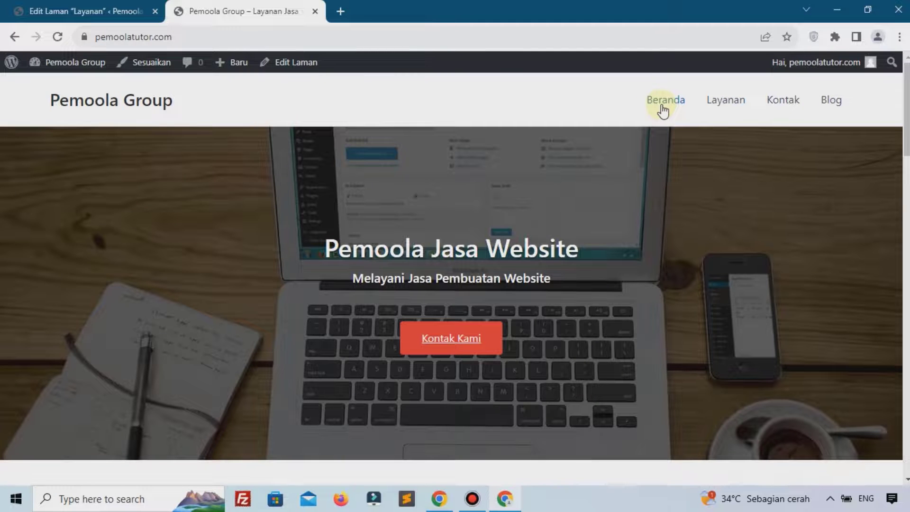
scroll(631, 219, down, 15)
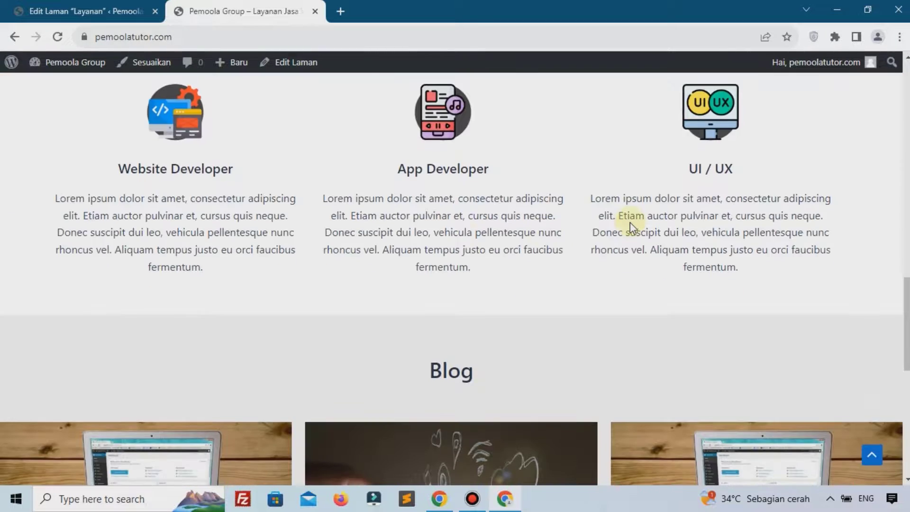
scroll(630, 222, up, 3)
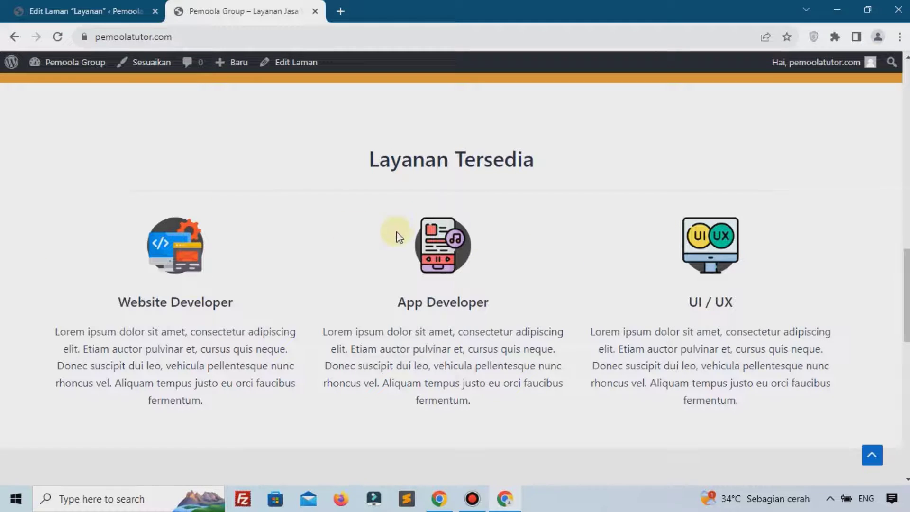
click(90, 8)
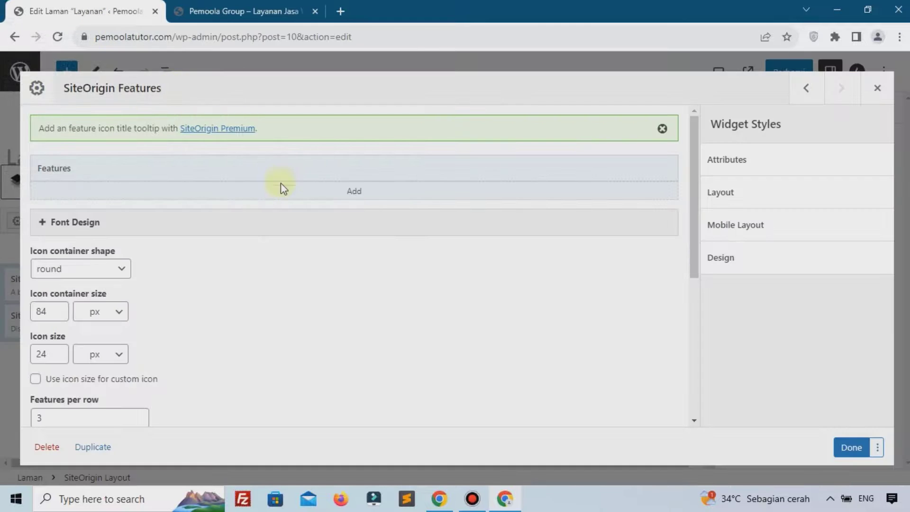
Add a feature to the Features widget and set app-development-1.png from the media library as its icon image.
click(354, 192)
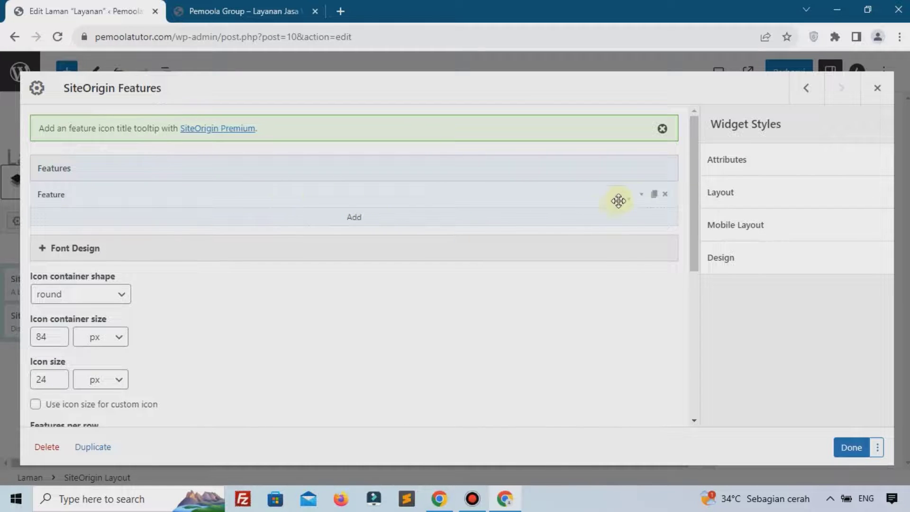
click(646, 197)
scroll(130, 308, down, 4)
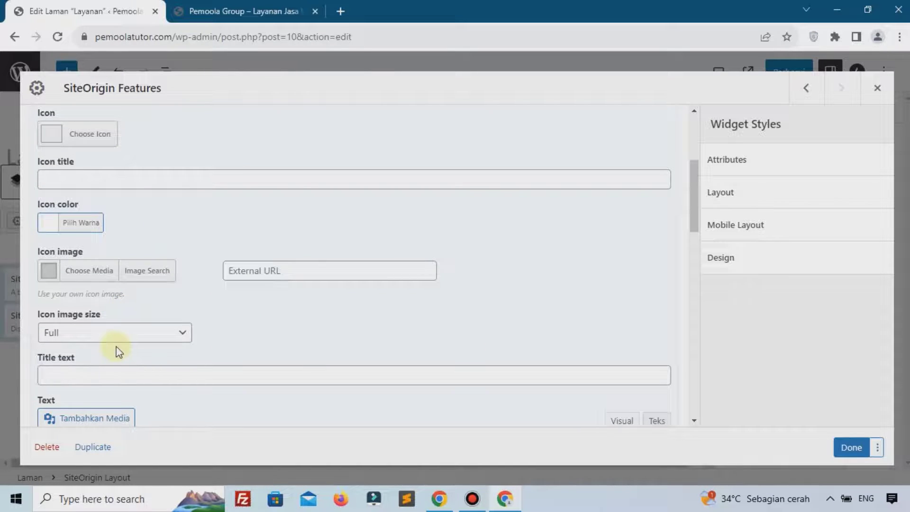
scroll(228, 280, up, 2)
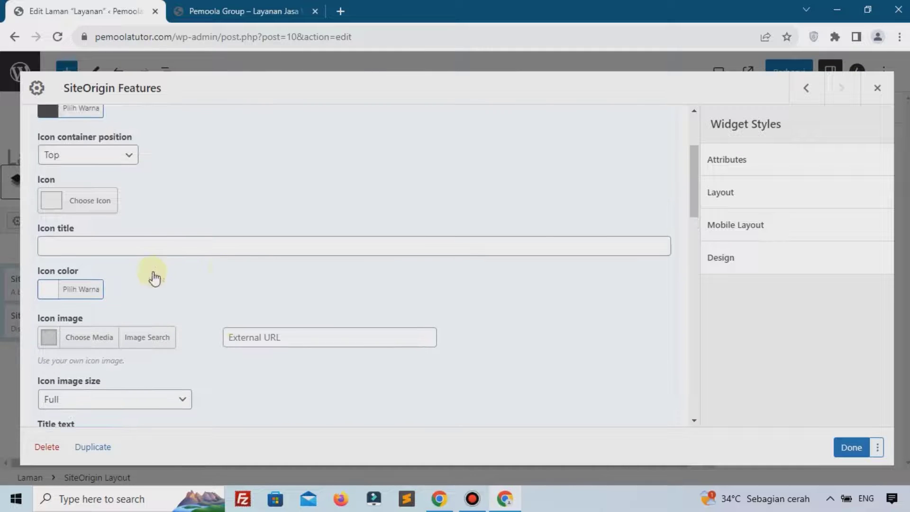
click(94, 339)
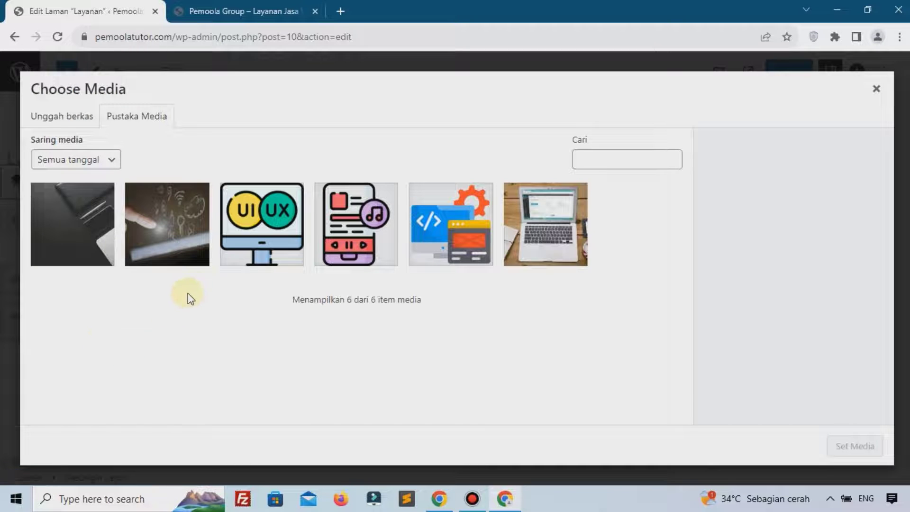
click(446, 221)
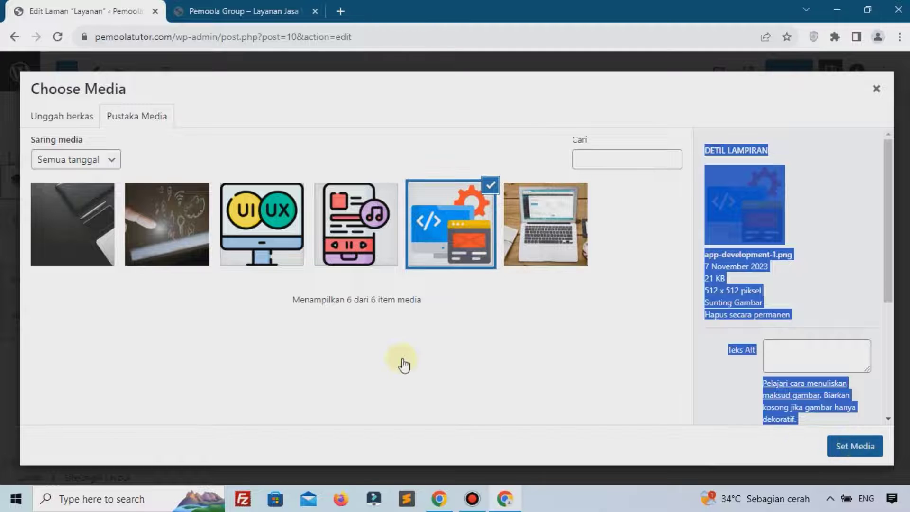
Title the feature "Website Developer" and fill its text with the Lorem ipsum paragraph ending in "orci faucibus fermentum.".
scroll(94, 308, down, 3)
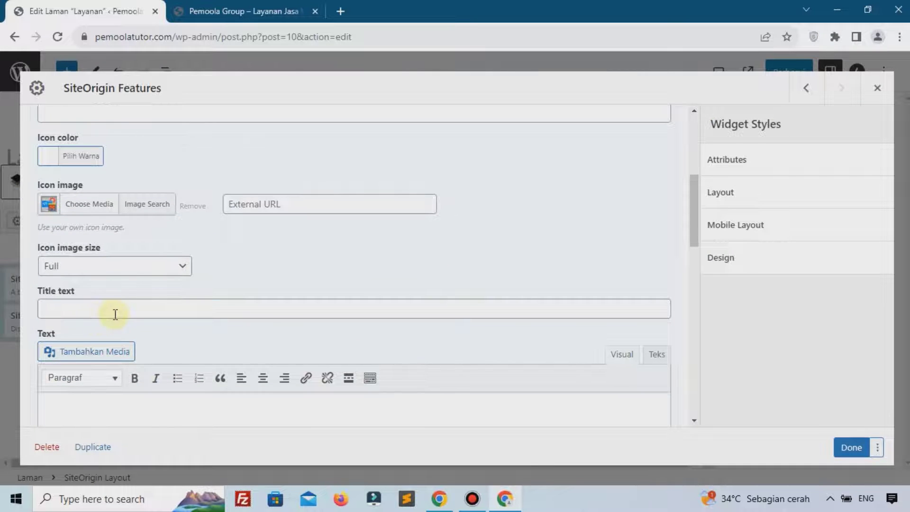
click(115, 314)
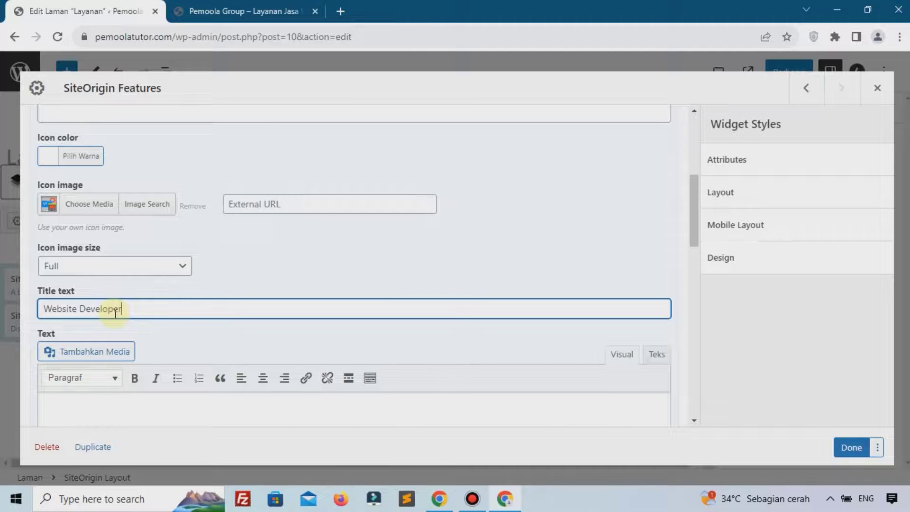
text(Website Developer)
scroll(130, 299, down, 3)
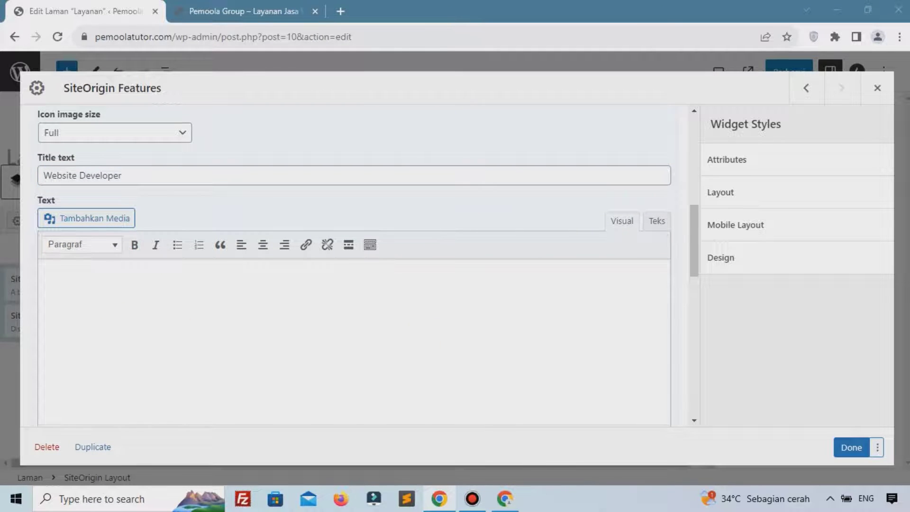
click(265, 340)
text(Lorem ipsum dolor sit amet, consectetur adipiscing elit. Etiam auctor pulvinar et, cursus quis neque. Donec suscipit dui leo, vehicula pellentesque nunc rhoncus vel. Aliquam tempus justo eu orci faucibus fermentum.)
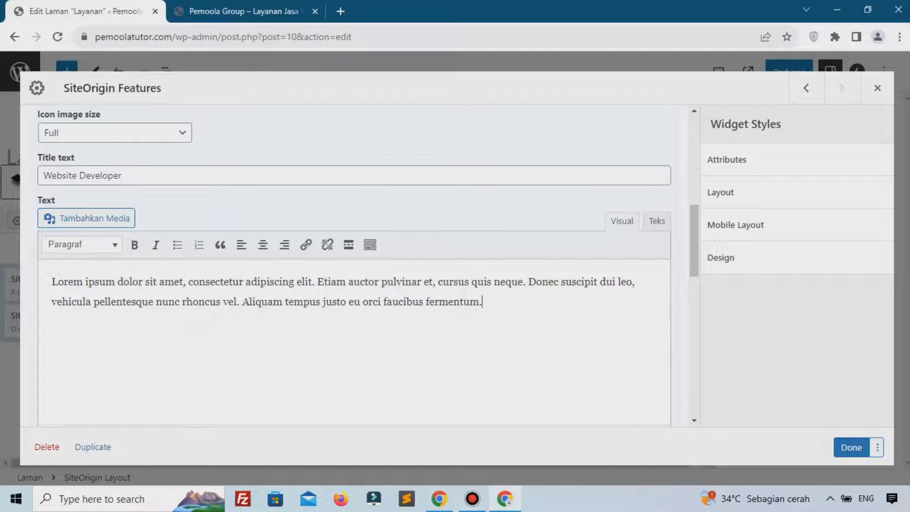
Apply the Features widget settings and update the Layanan page.
scroll(185, 260, up, 5)
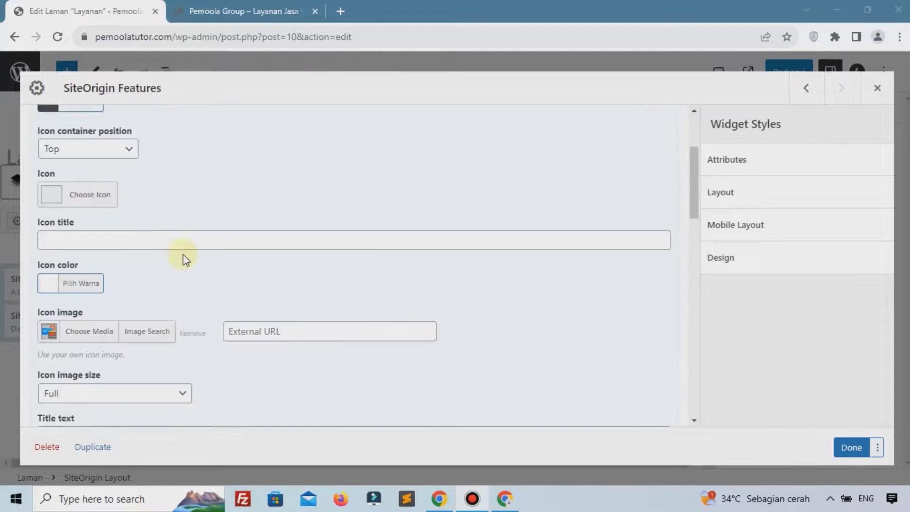
scroll(185, 260, up, 3)
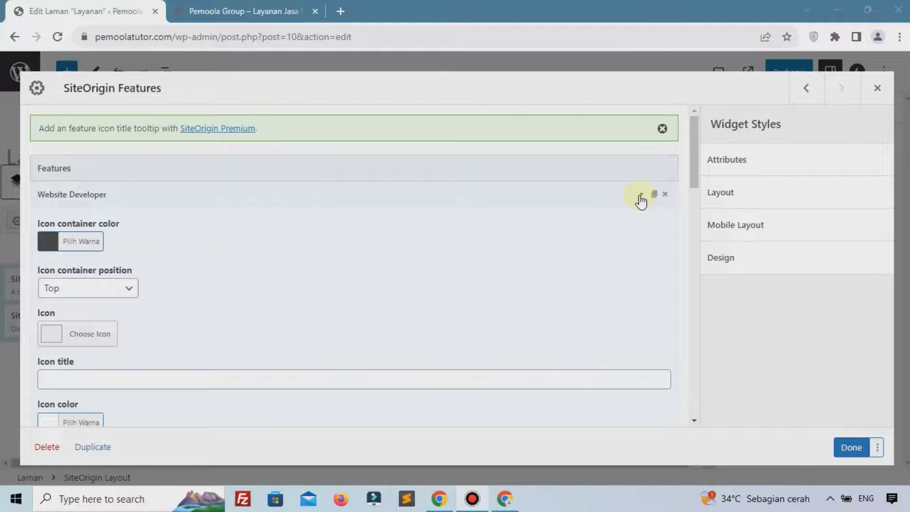
click(852, 448)
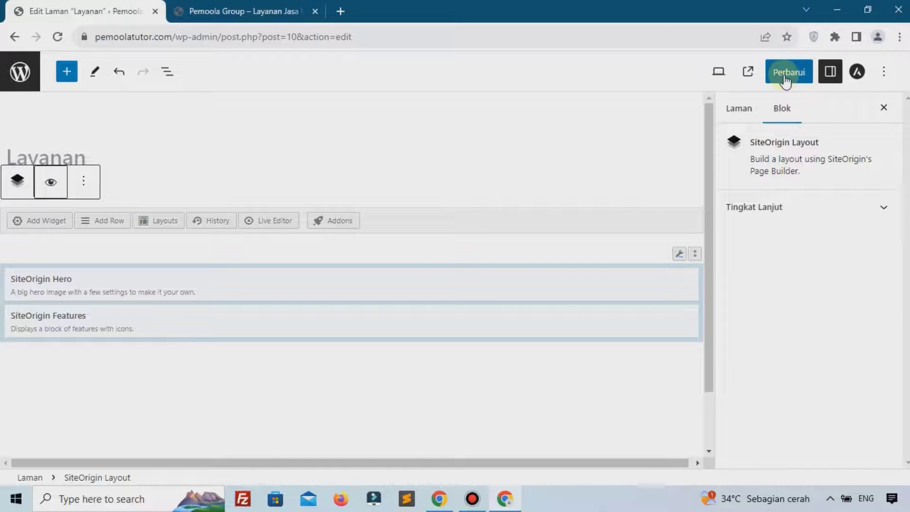
click(788, 71)
Open the live Layanan page and examine how the Website Developer feature sits below the hero banner.
click(244, 11)
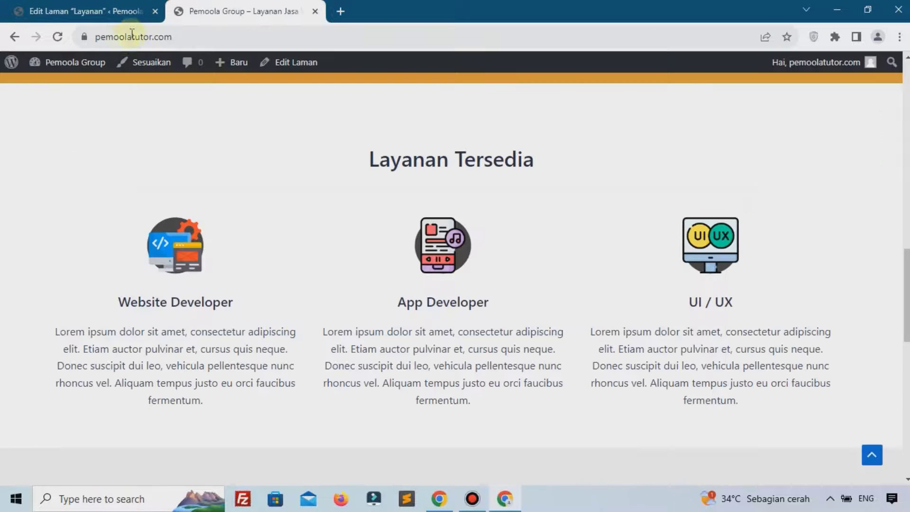
click(64, 37)
scroll(128, 163, down, 5)
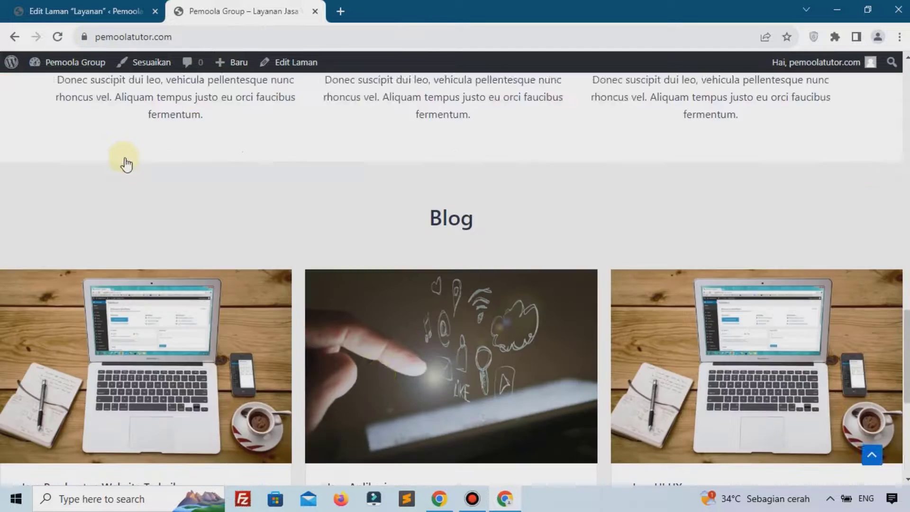
scroll(501, 254, up, 15)
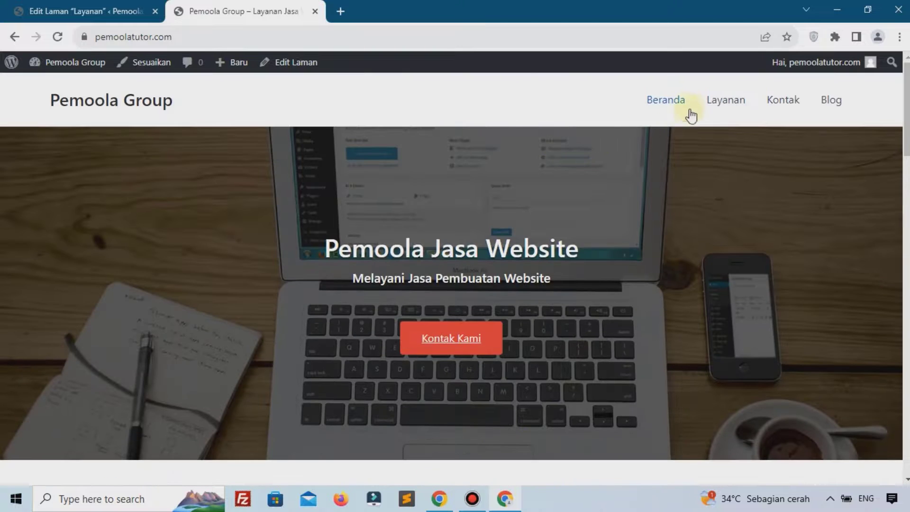
click(731, 116)
scroll(146, 350, down, 3)
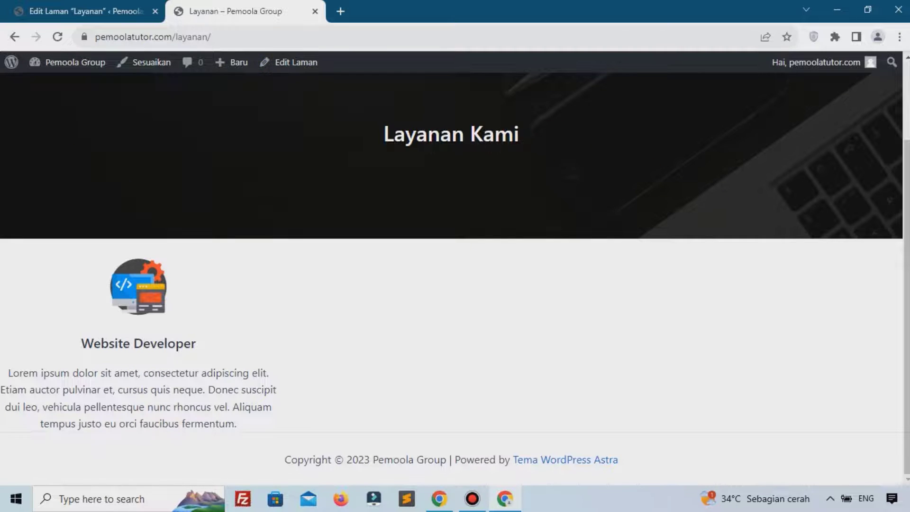
Reopen the Features widget on the Layanan edit page and add a second feature below Website Developer.
click(65, 5)
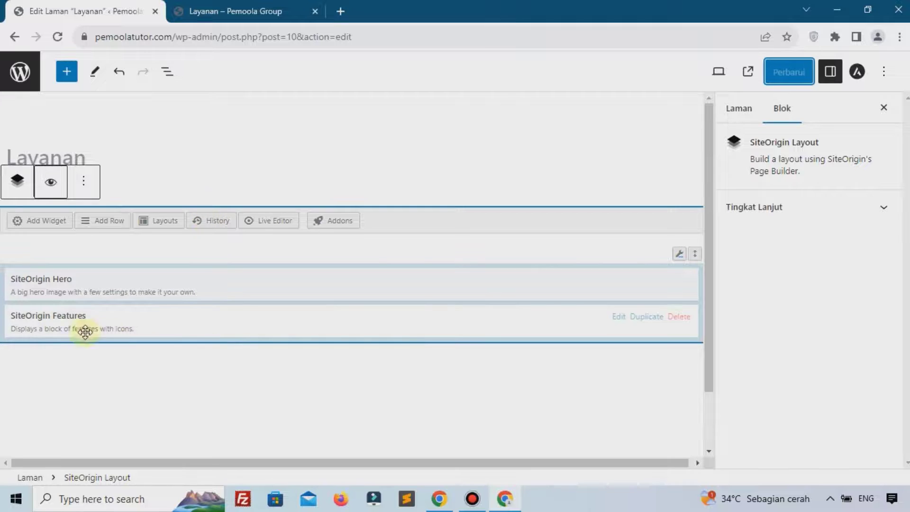
click(31, 320)
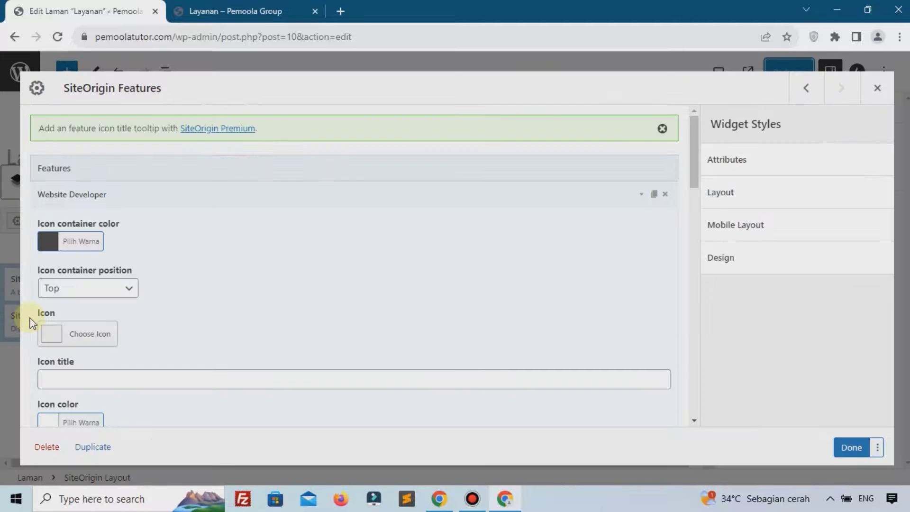
click(643, 196)
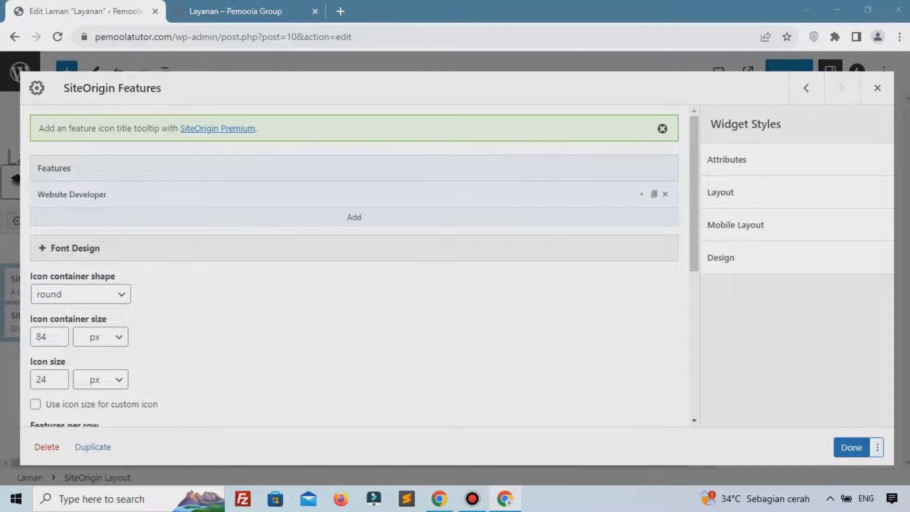
click(355, 218)
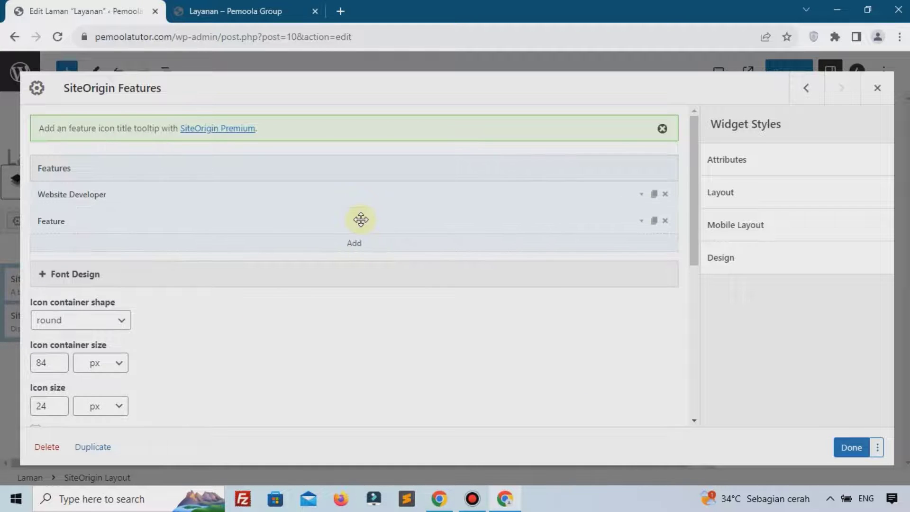
Set smartphone-1.png from the media library as the icon image of the new second feature.
click(640, 222)
scroll(286, 260, down, 3)
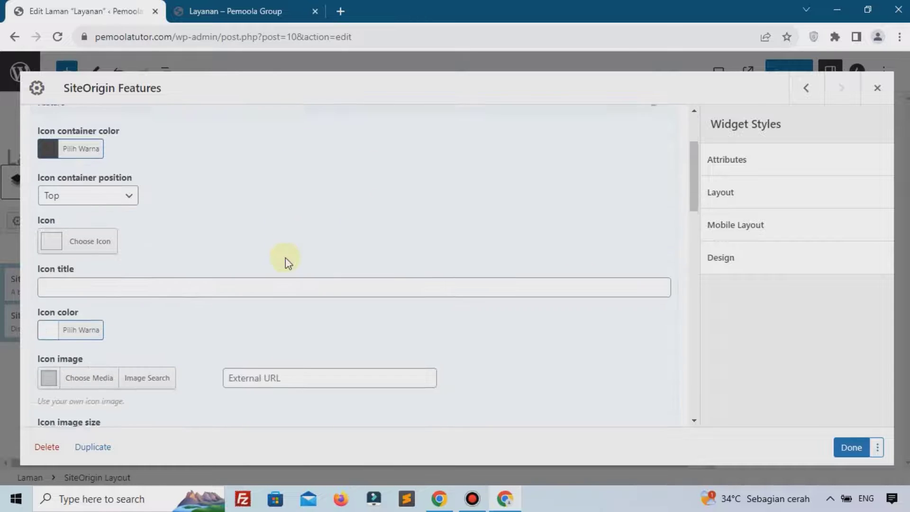
scroll(217, 300, down, 2)
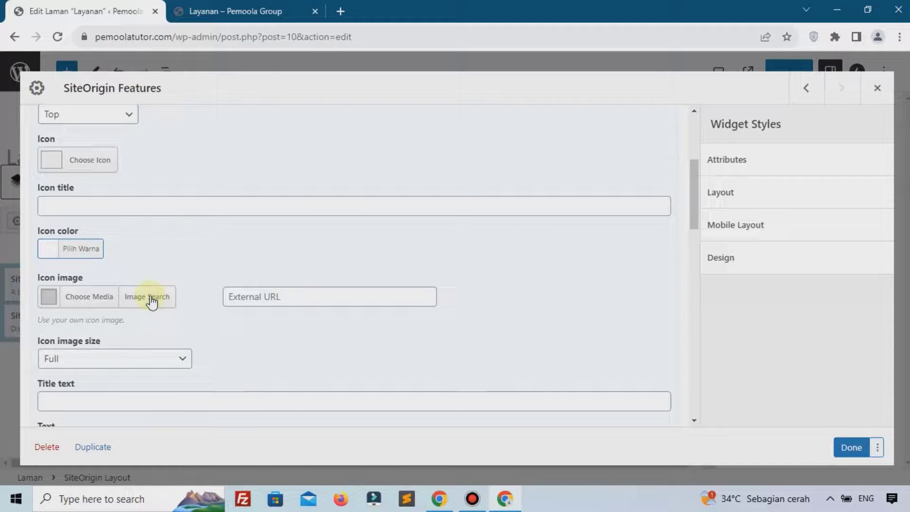
click(110, 298)
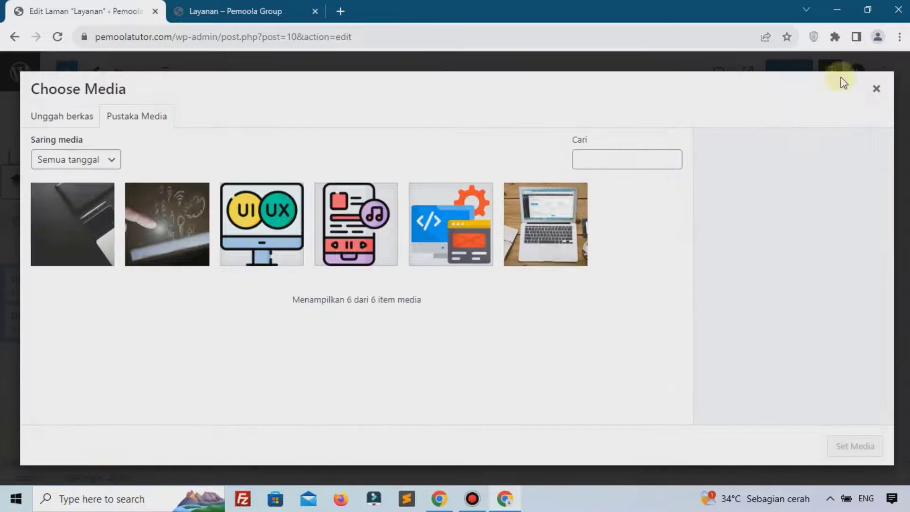
click(375, 233)
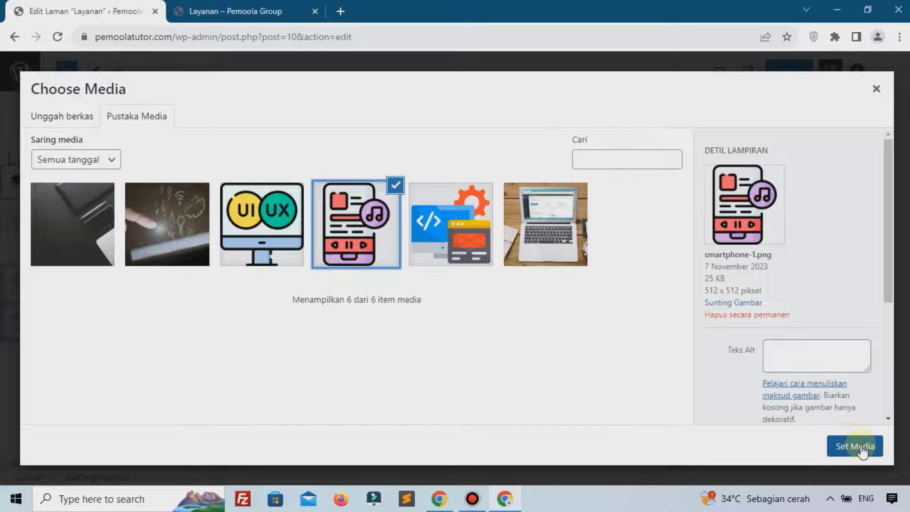
click(856, 446)
Title the second feature "App Developer" and fill its text with the Lorem ipsum paragraph ending in "orci faucibus fermentum.".
scroll(210, 419, down, 3)
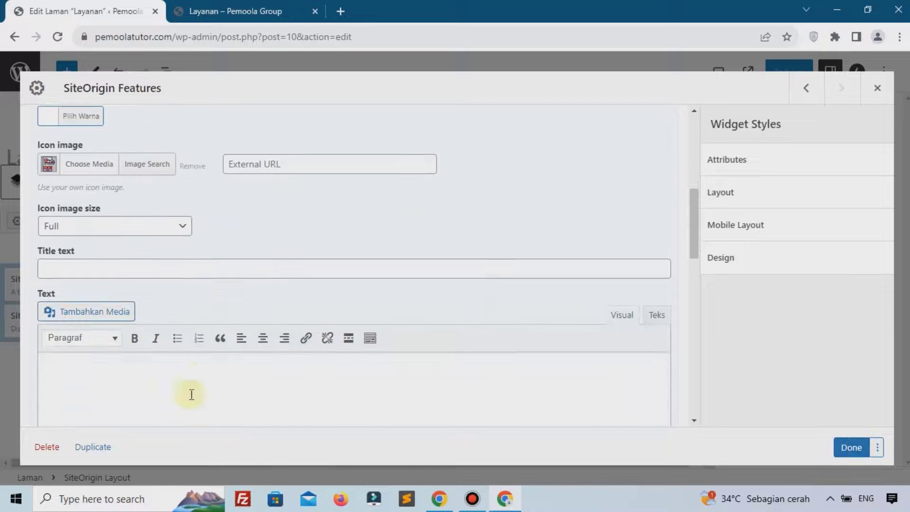
click(138, 266)
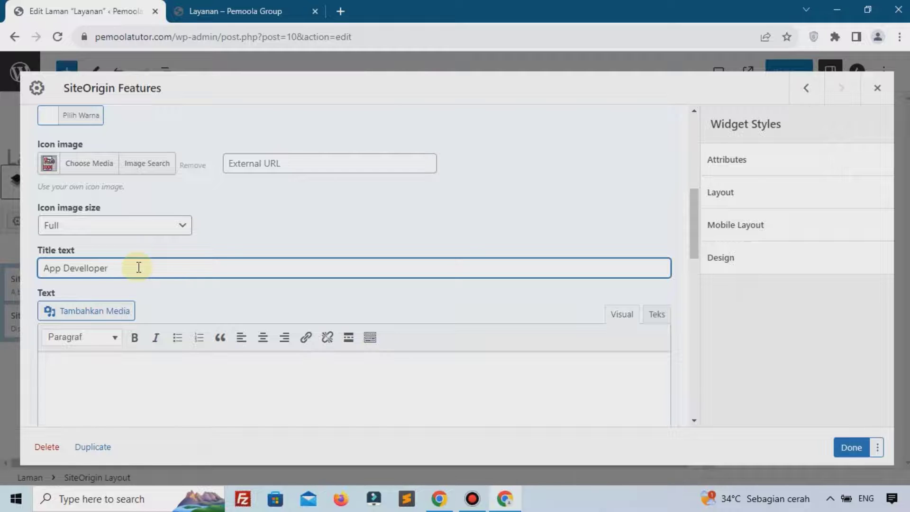
key(Left)
key(Left)
key(Left)
key(Left)
key(BackSpace)
click(146, 396)
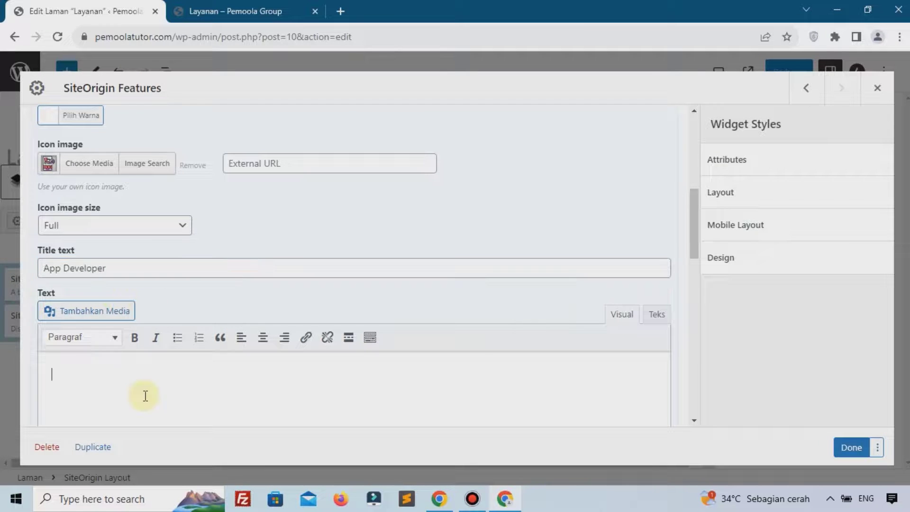
text(Lorem ipsum dolor sit amet, consectetur adipiscing elit. Etiam auctor pulvinar et, cursus quis neque. Donec suscipit dui leo, vehicula pellentesque nunc rhoncus vel. Aliquam tempus justo eu orci faucibus fermentum.)
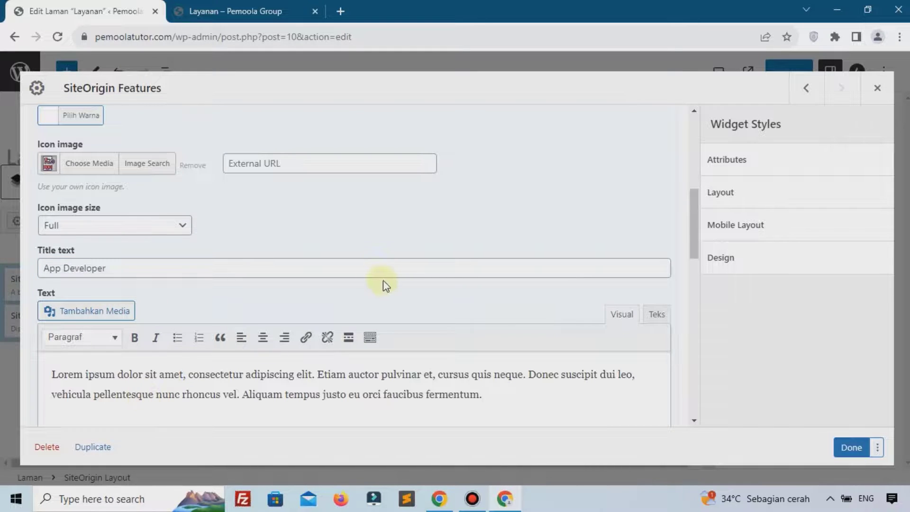
Add a third feature below App Developer and choose ui-2.png from the media library for its icon image.
scroll(376, 273, up, 8)
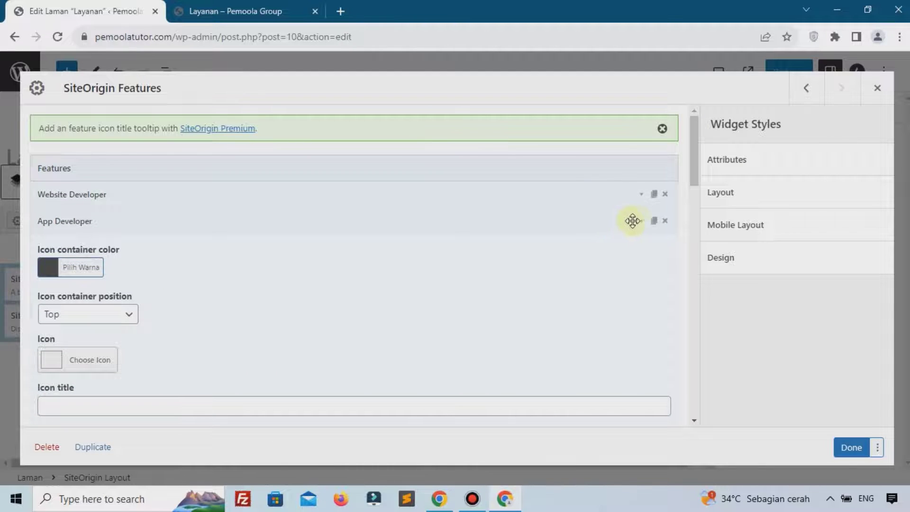
click(641, 222)
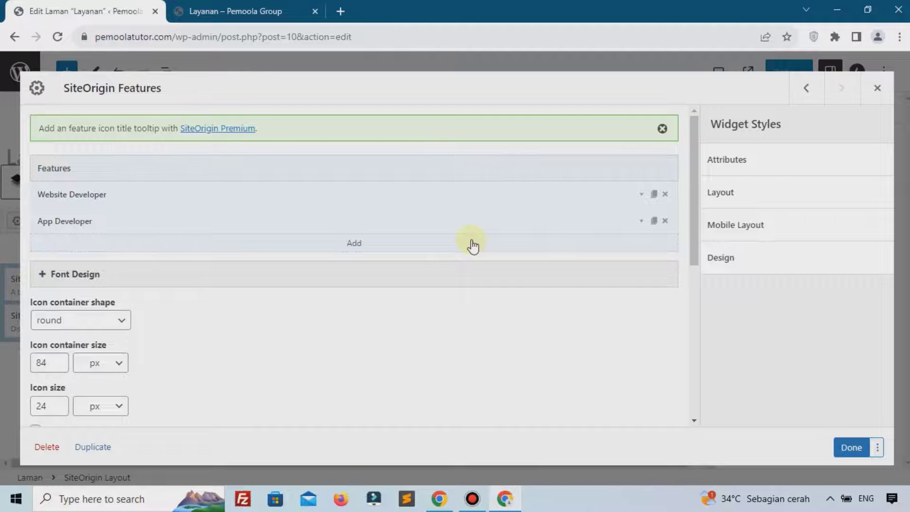
click(473, 245)
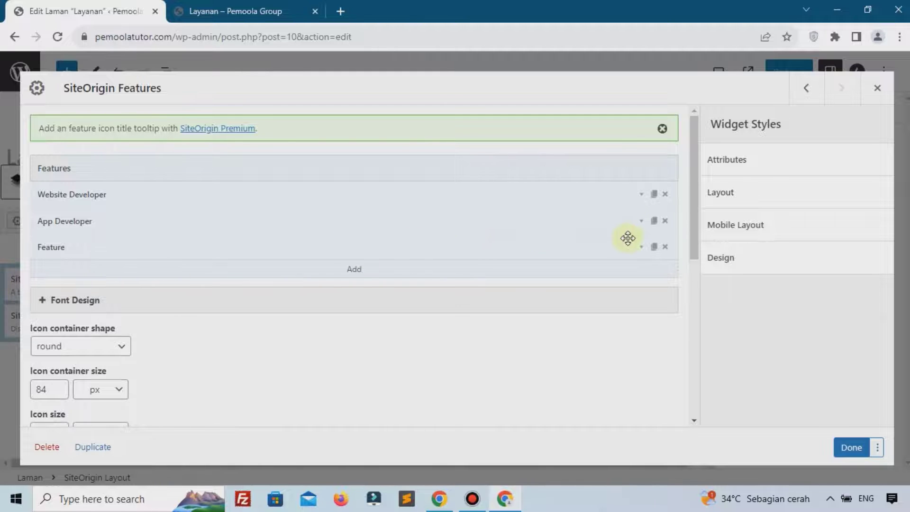
click(641, 248)
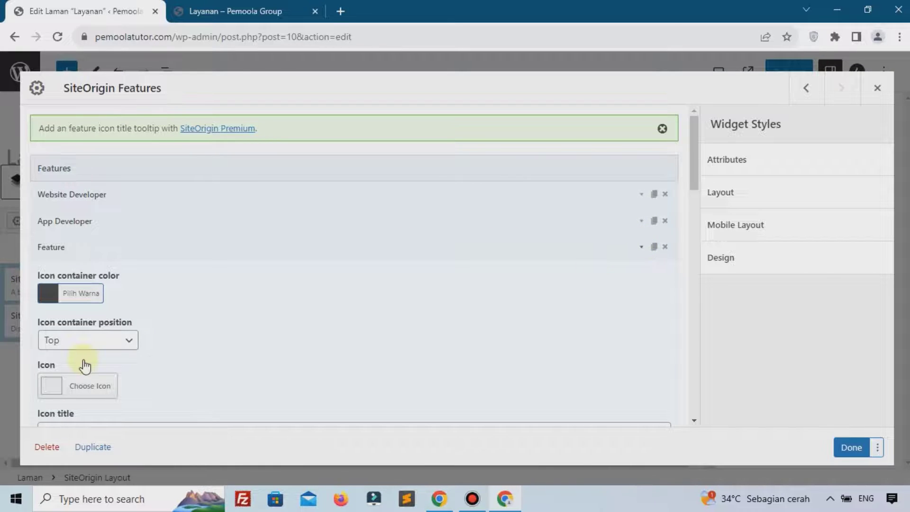
scroll(86, 354, down, 4)
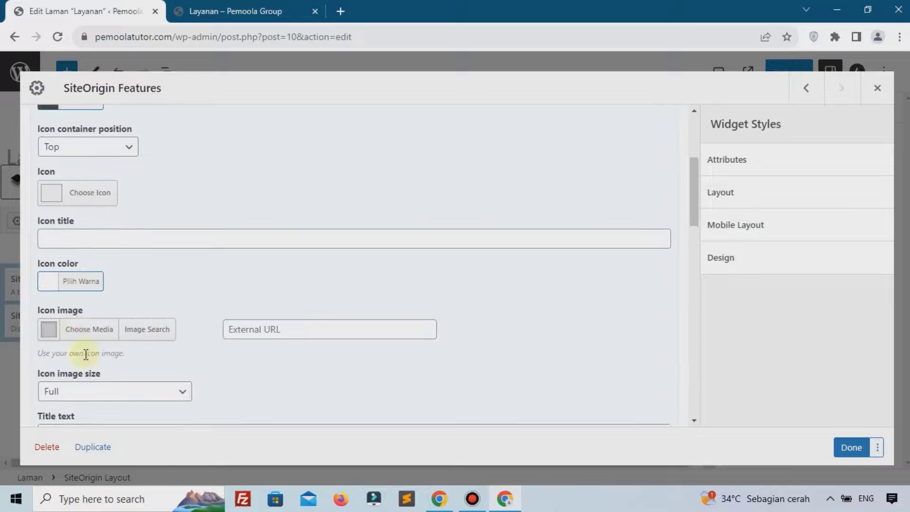
click(84, 327)
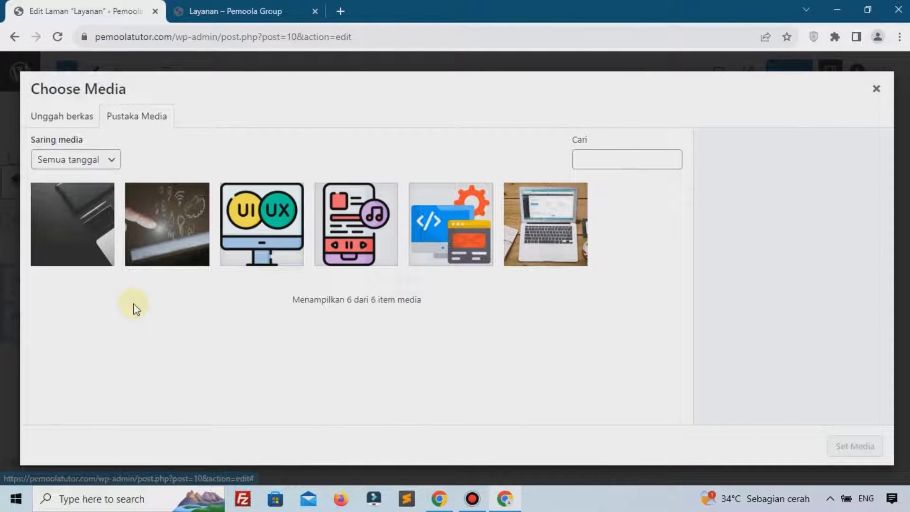
click(260, 256)
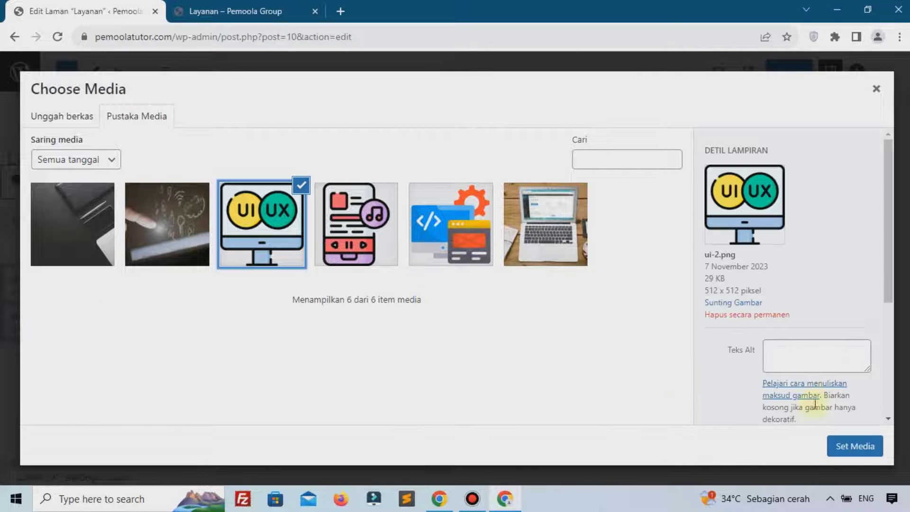
Use ui-2.png as the third feature's icon image and title the feature "UI / UX".
click(855, 447)
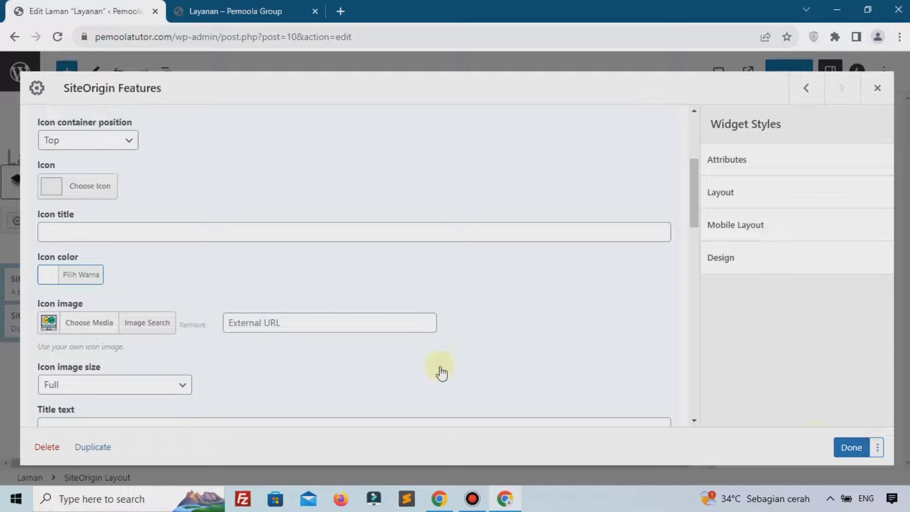
scroll(300, 359, down, 2)
scroll(299, 359, down, 3)
click(216, 221)
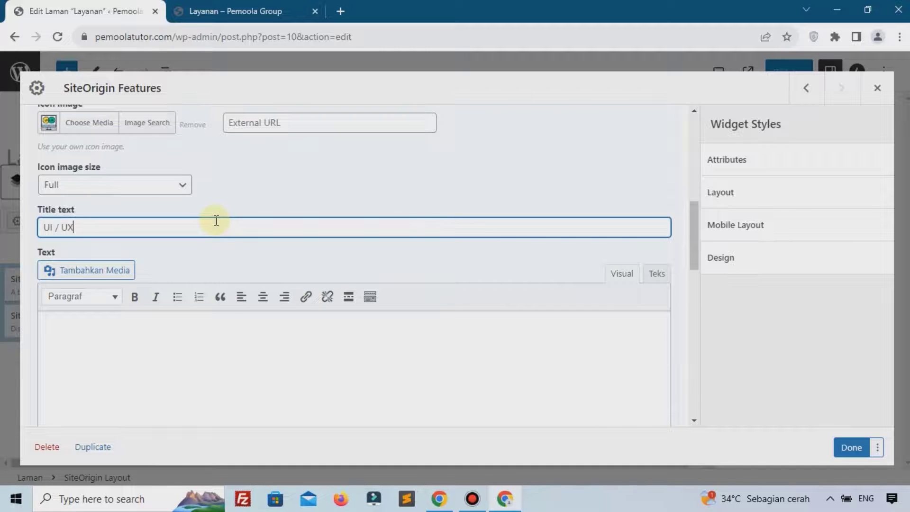
Fill the UI / UX feature's text with the Lorem ipsum paragraph and finish editing the widget.
click(235, 365)
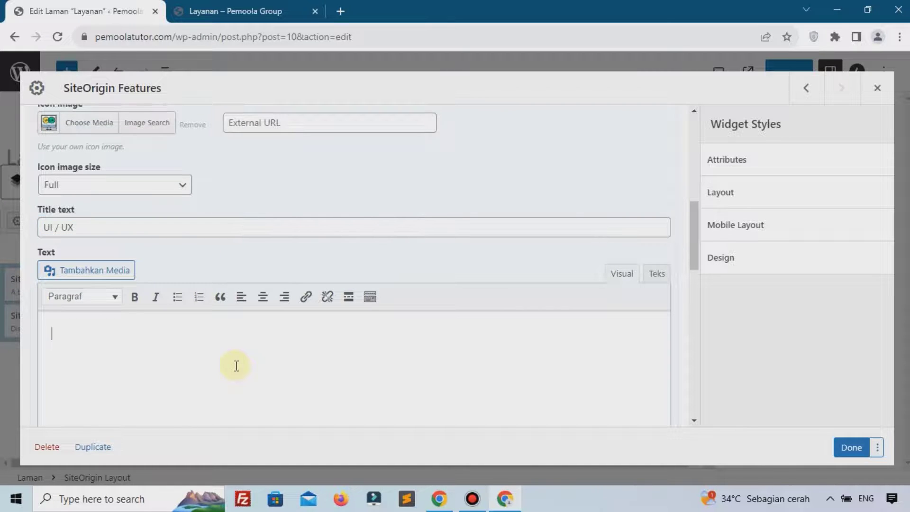
text(Lorem ipsum dolor sit amet, consectetur adipiscing elit. Etiam auctor pulvinar et, cursus quis neque. Donec suscipit dui leo, vehicula pellentesque nunc rhoncus vel. Aliquam tempus justo eu orci faucibus fermentum.)
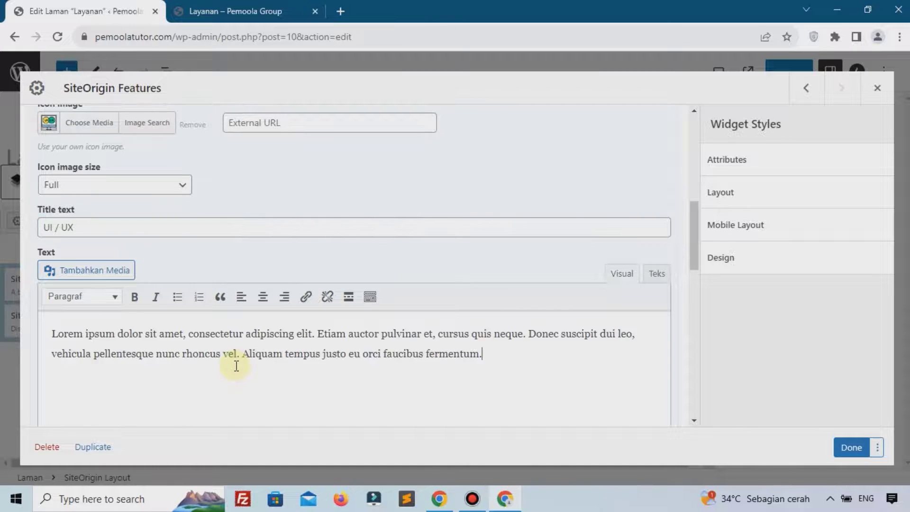
click(840, 447)
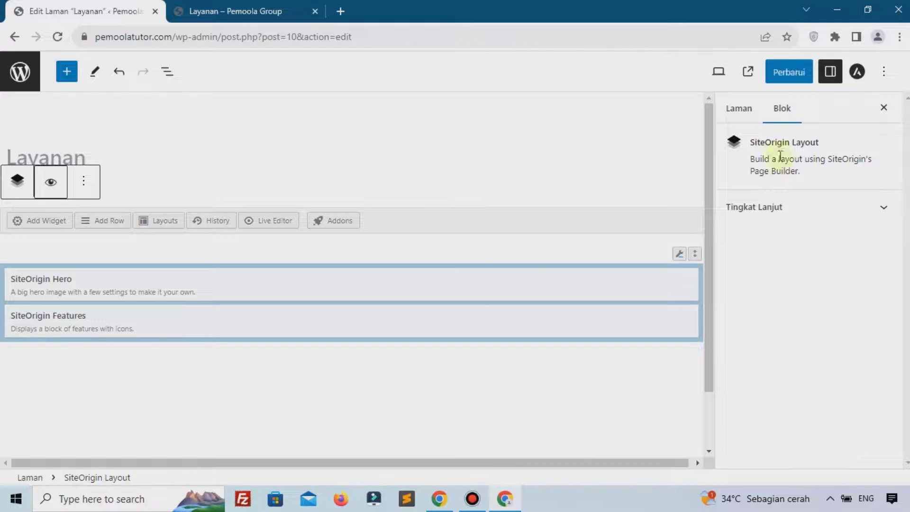
Update the Layanan page and reload its live version to check the three features.
click(774, 74)
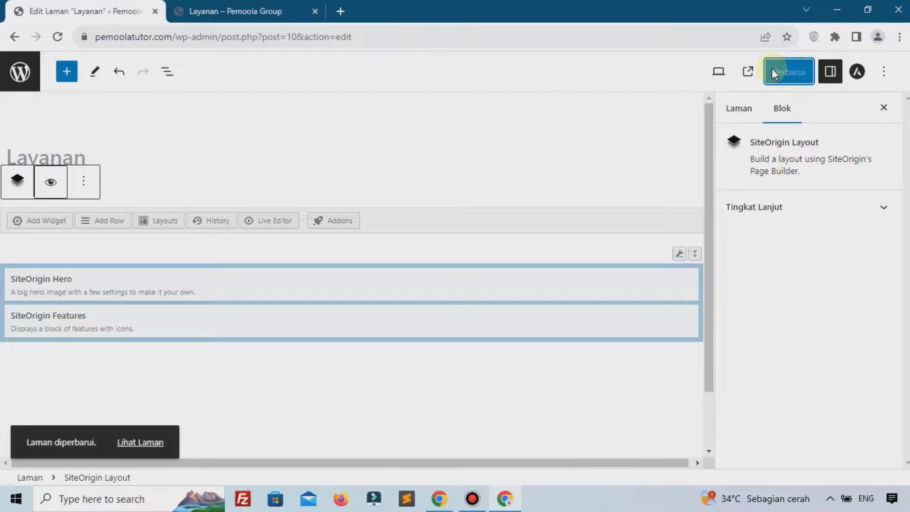
click(247, 11)
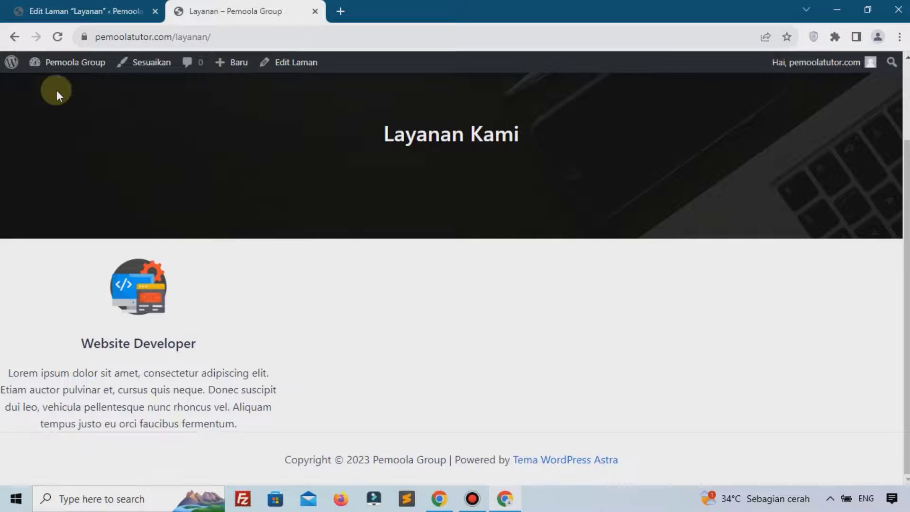
click(60, 39)
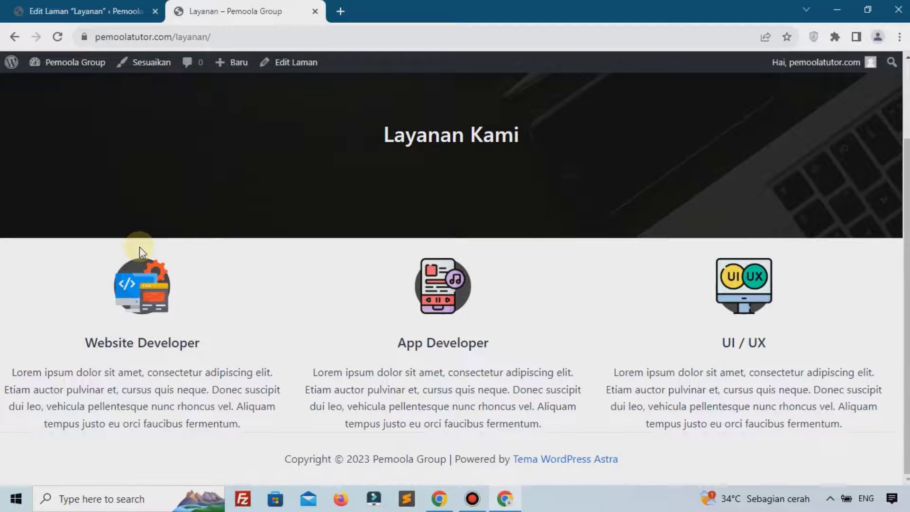
scroll(142, 252, up, 2)
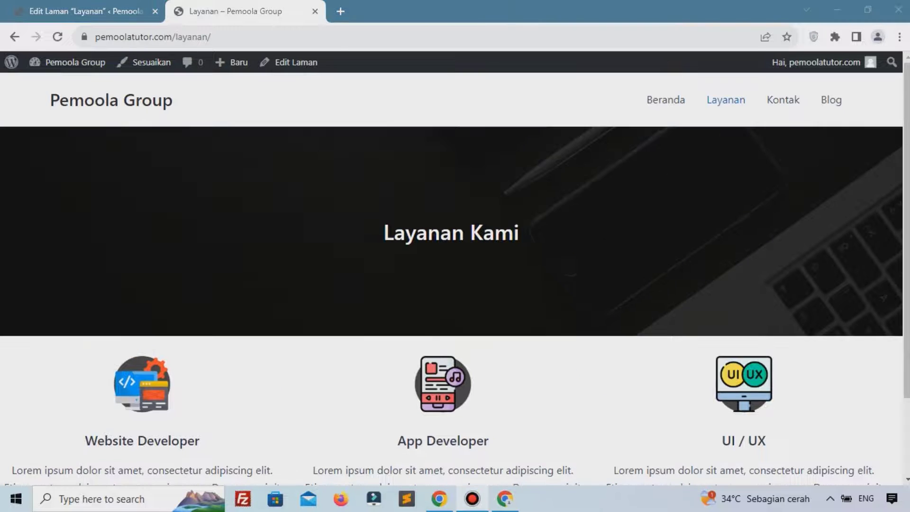
Recheck the features on the live page and duplicate the SiteOrigin Features widget in the page layout.
click(95, 11)
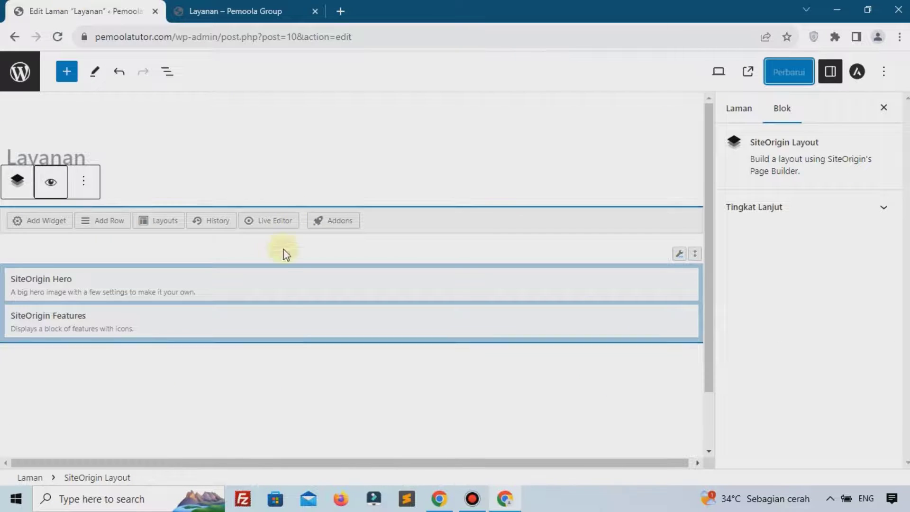
click(272, 7)
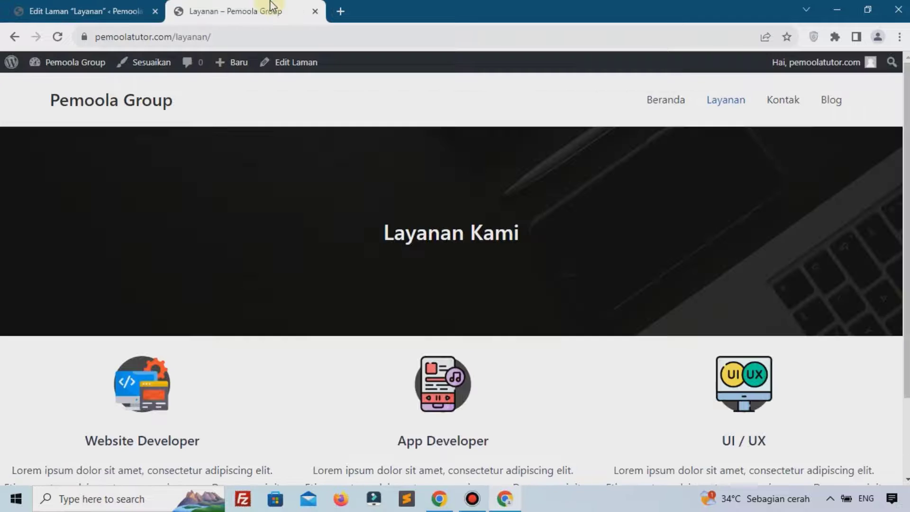
scroll(280, 340, down, 2)
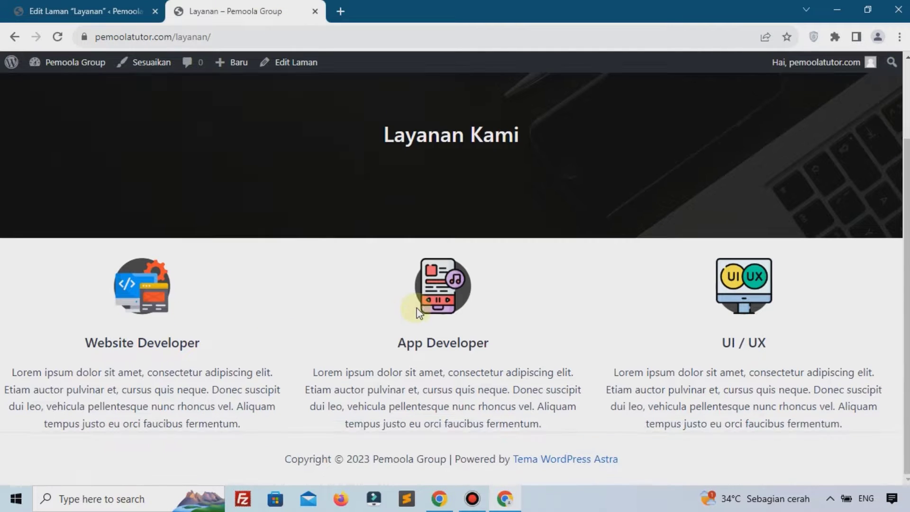
click(90, 10)
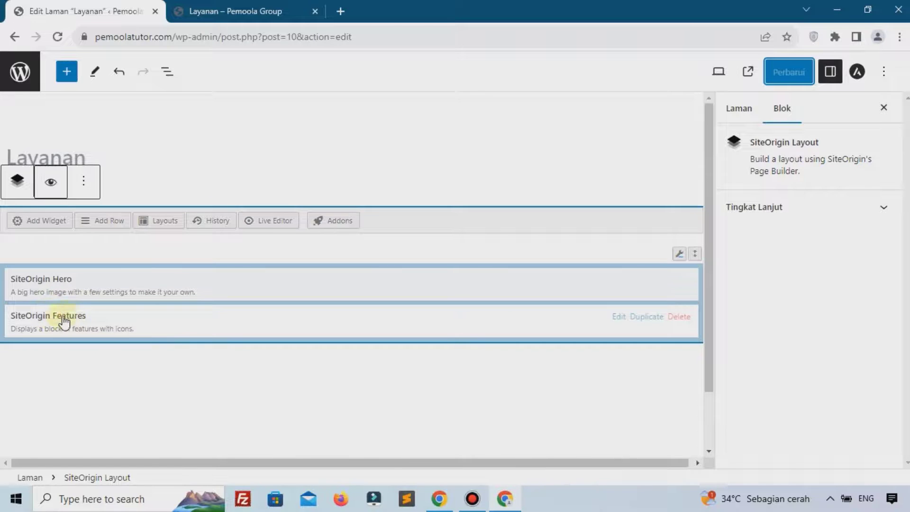
click(646, 318)
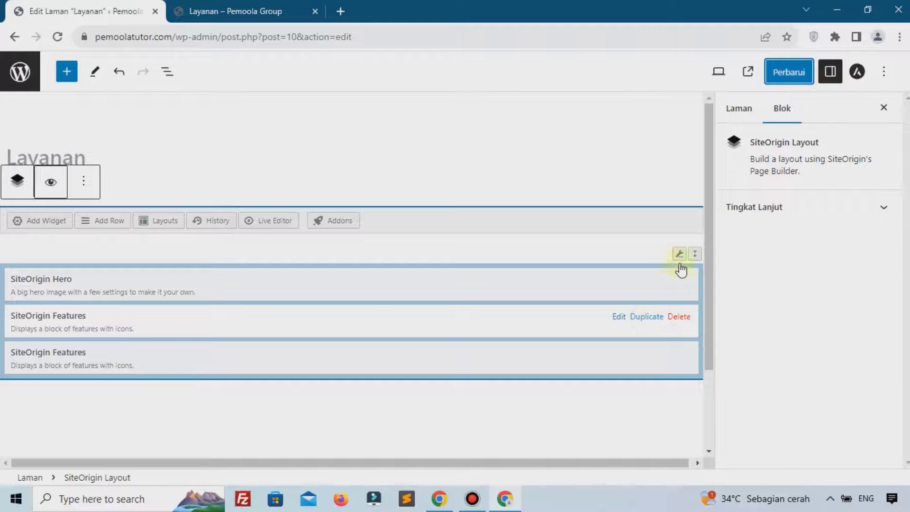
Set the top margin of the first SiteOrigin Features widget to 5%.
click(42, 317)
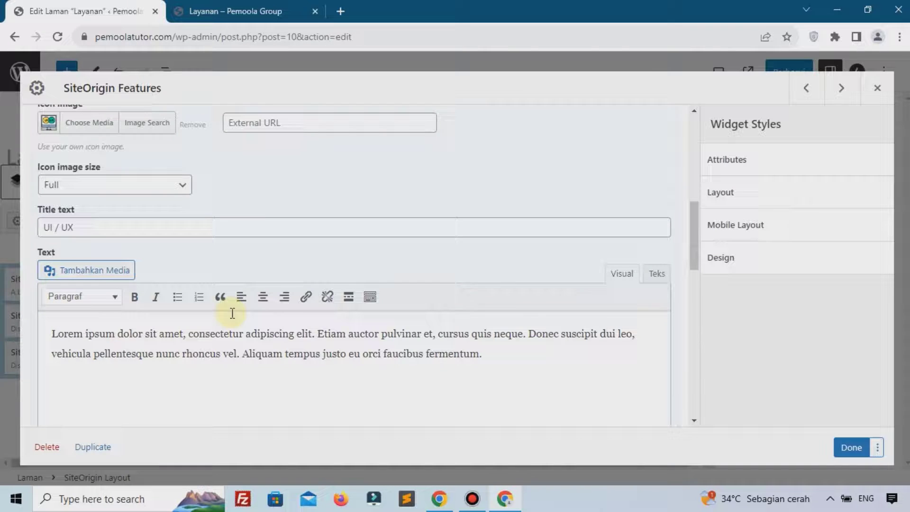
click(754, 192)
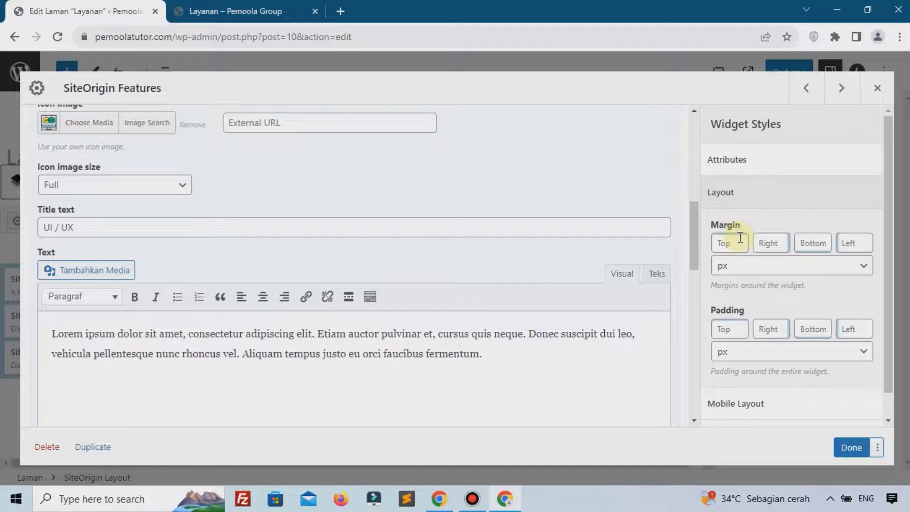
click(741, 265)
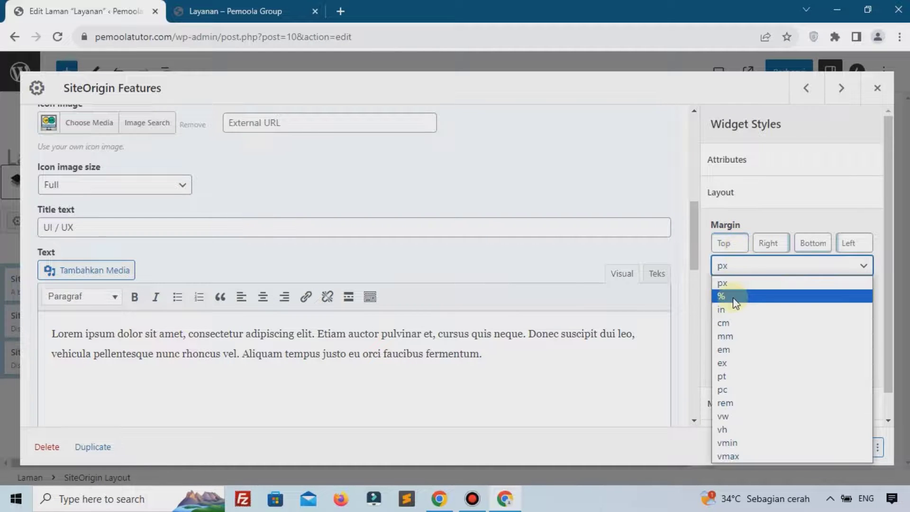
click(735, 300)
click(729, 244)
text(5)
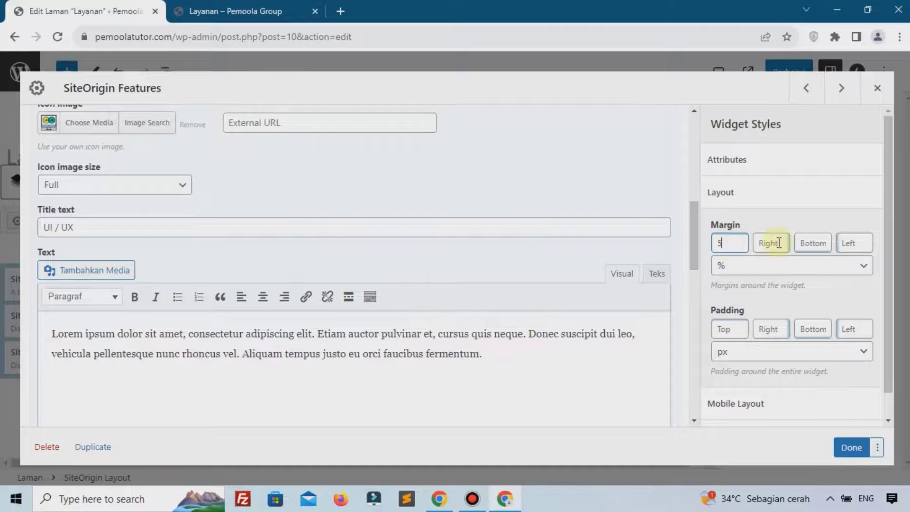
Clear the right, bottom and left margins of the first Features widget and finish editing it.
click(778, 243)
click(808, 243)
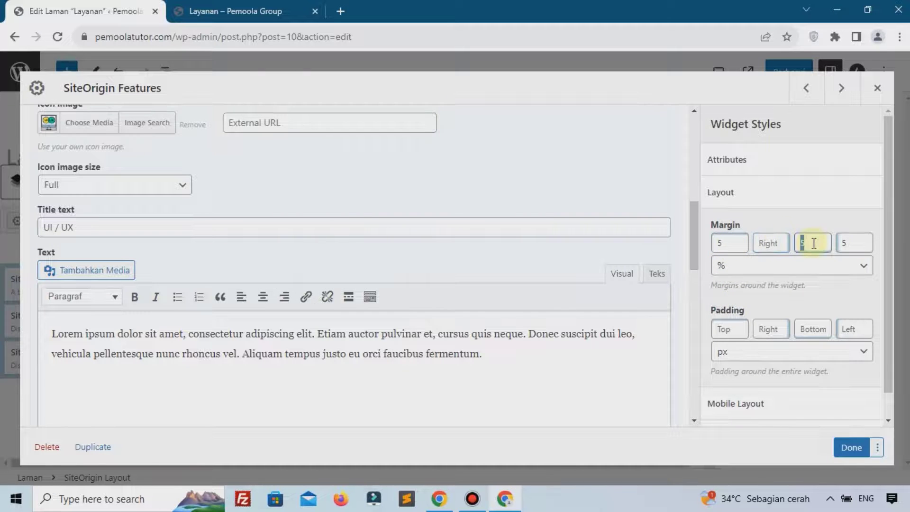
key(BackSpace)
click(849, 244)
key(BackSpace)
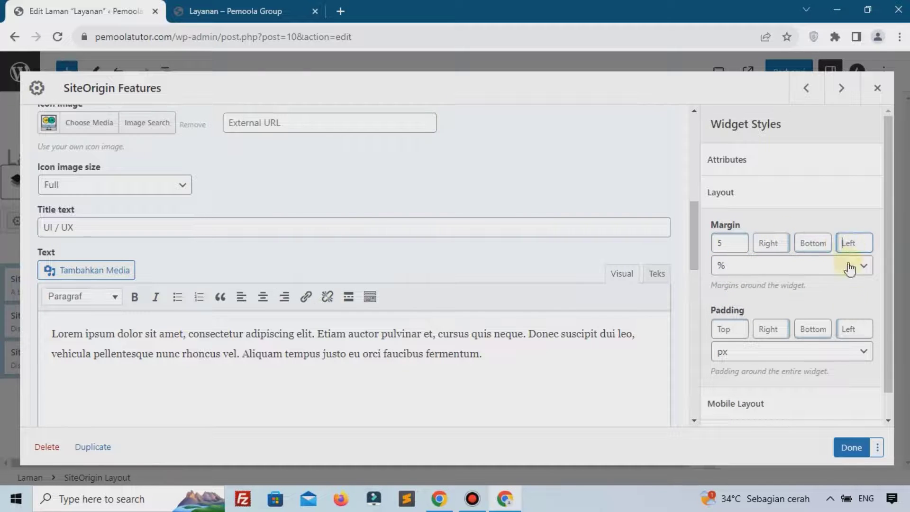
click(856, 448)
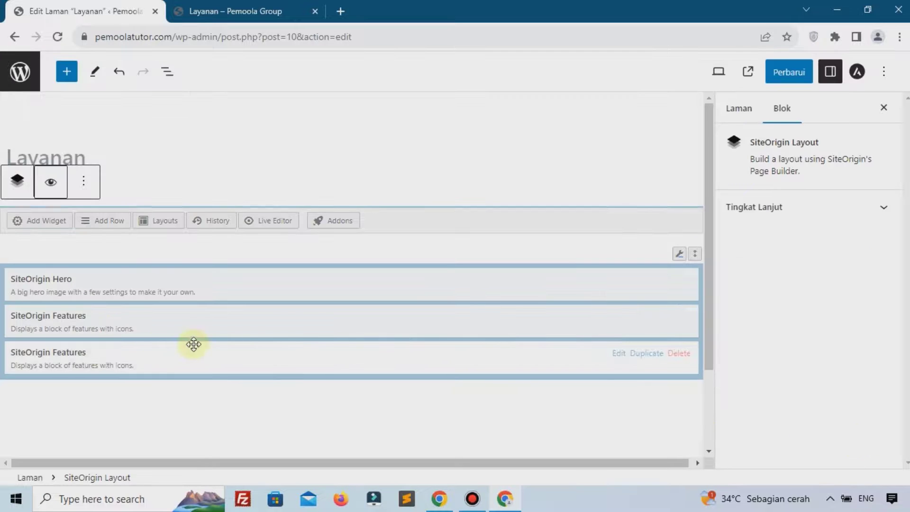
Set the bottom margin of the second SiteOrigin Features widget to 5%.
click(60, 362)
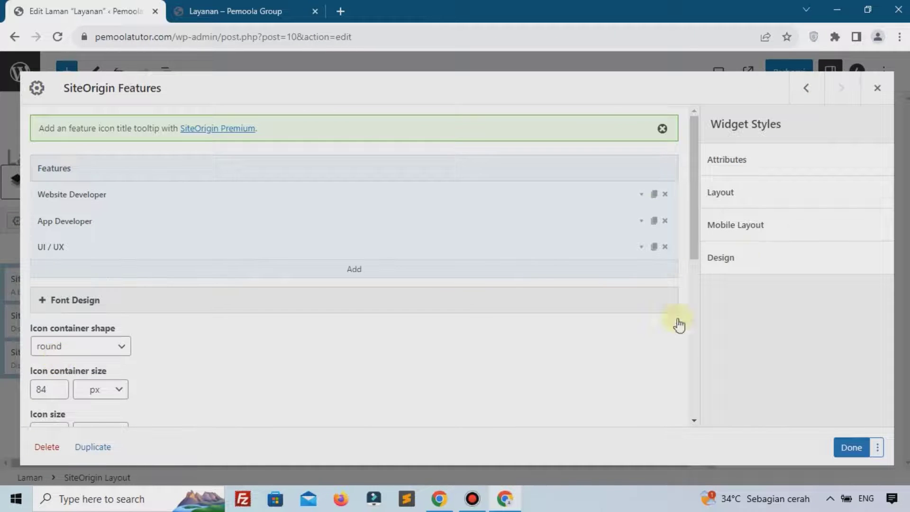
click(740, 198)
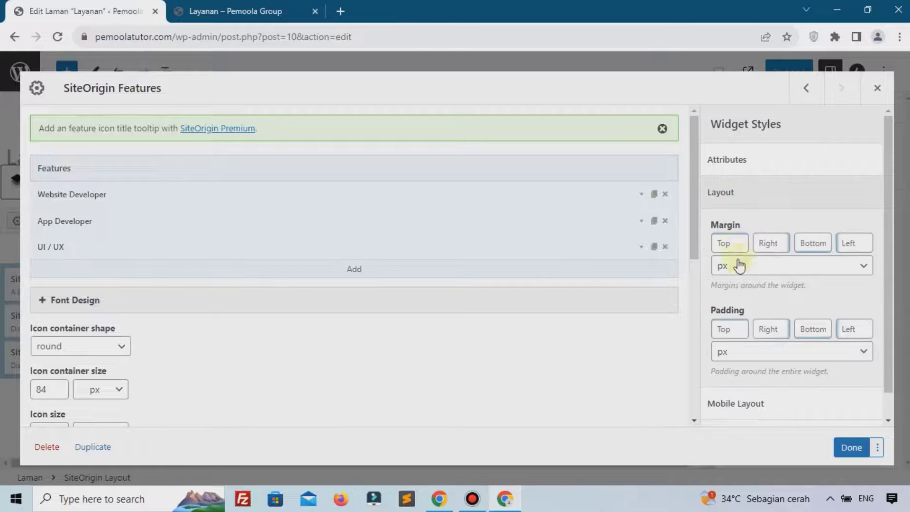
click(760, 272)
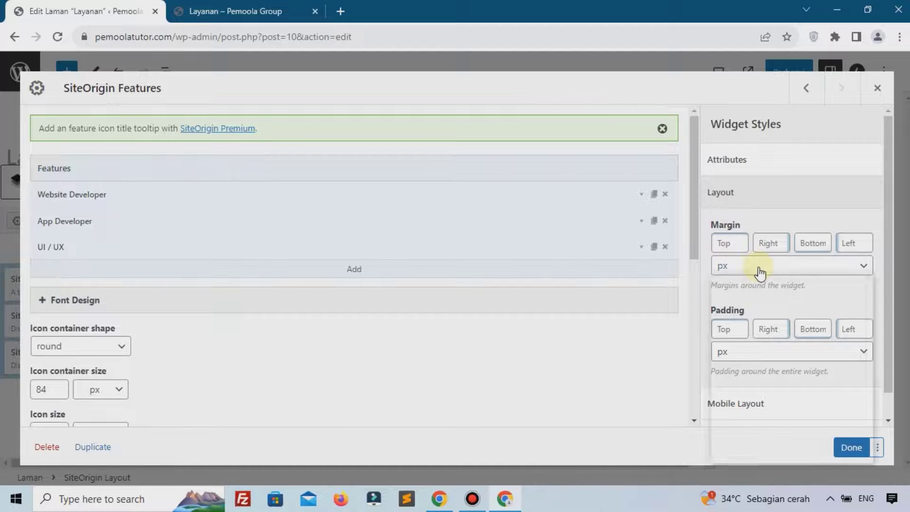
click(732, 266)
click(733, 295)
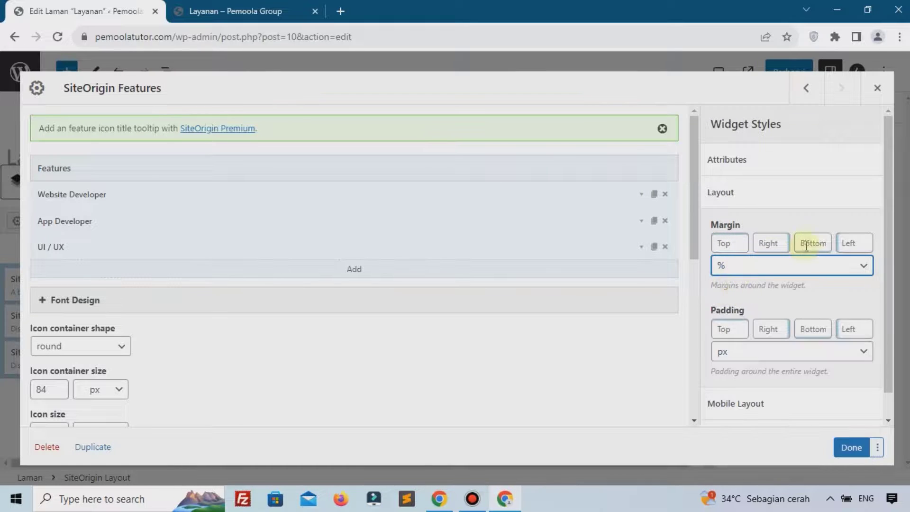
click(811, 242)
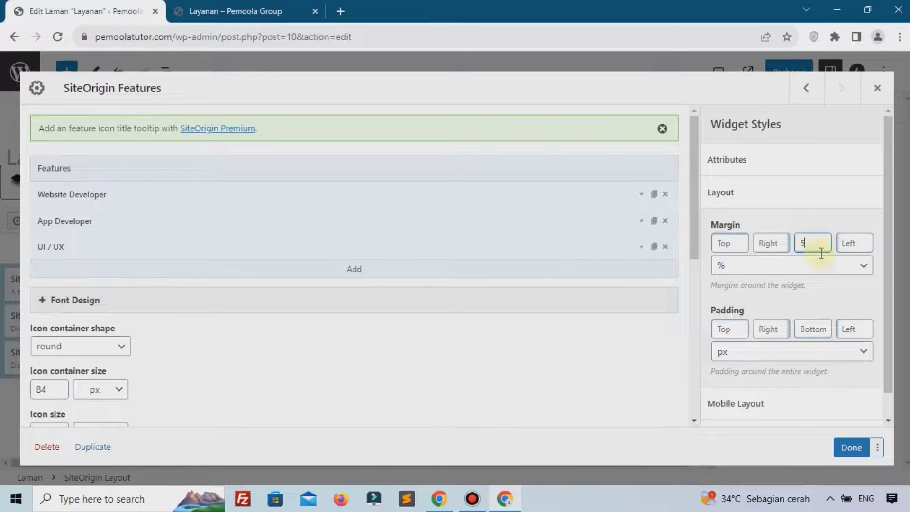
text(5)
Clear the top, right and left margins of the second Features widget and finish editing it.
click(770, 284)
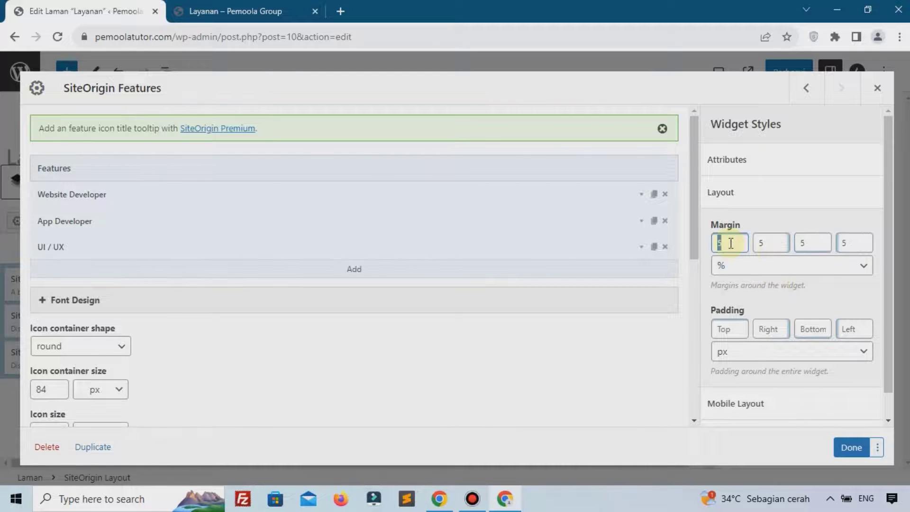
key(BackSpace)
double_click(772, 242)
key(BackSpace)
double_click(854, 242)
key(BackSpace)
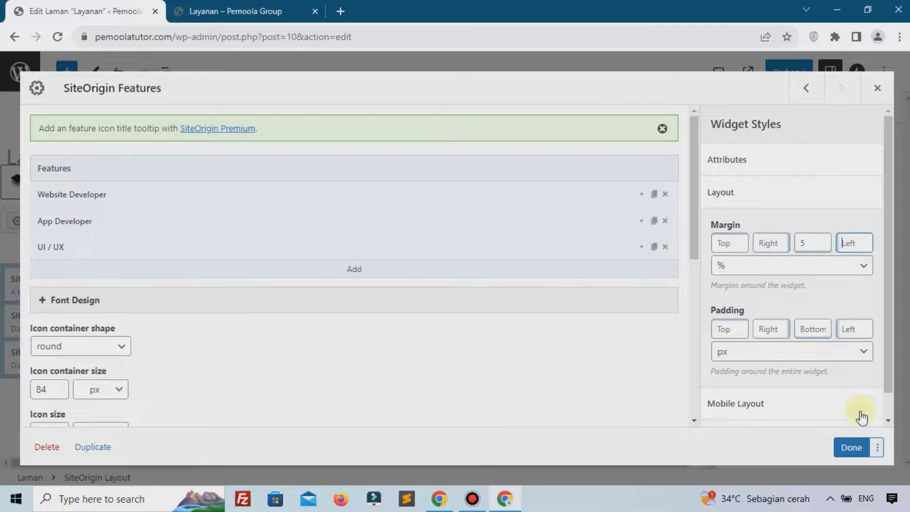
click(856, 447)
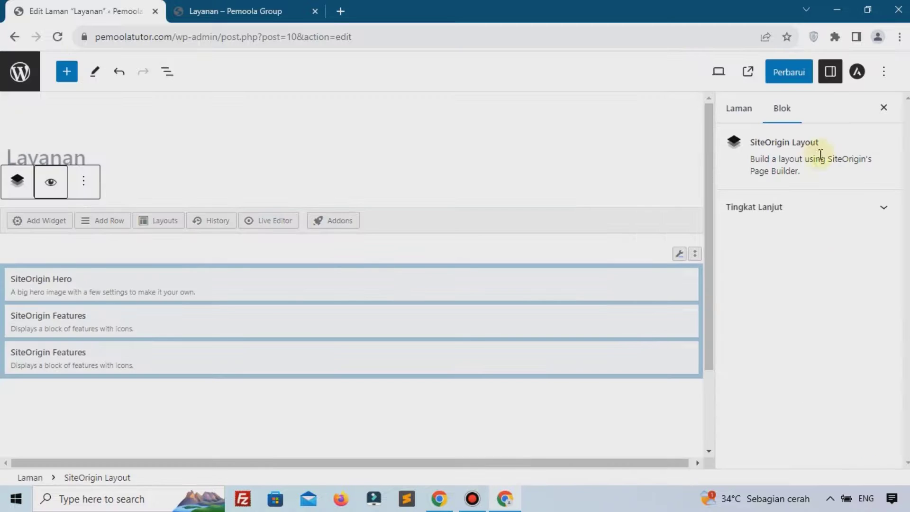
Update the Layanan page and review both feature rows and their spacing on the reloaded live page.
click(791, 73)
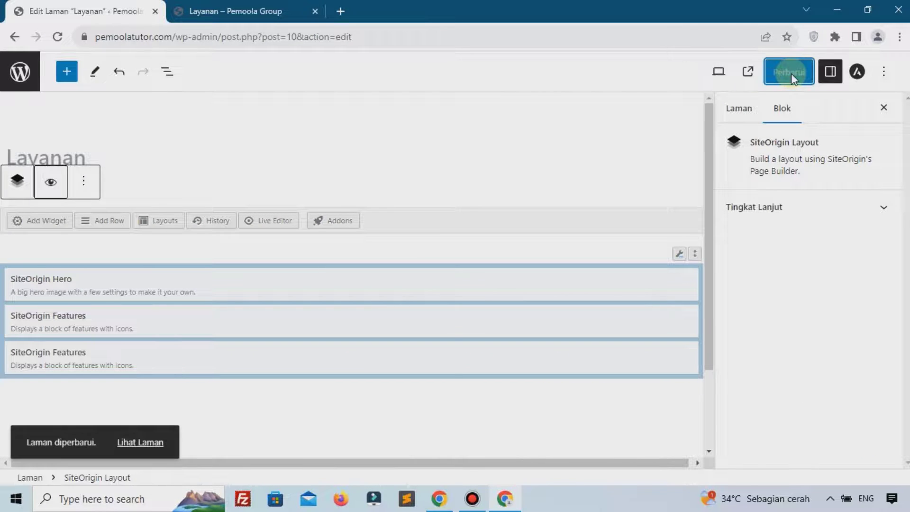
click(280, 11)
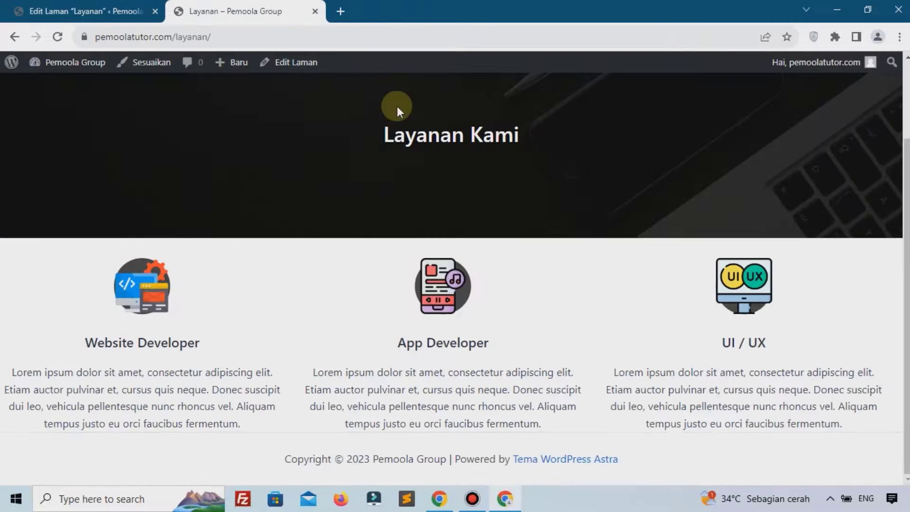
click(56, 37)
scroll(399, 240, up, 3)
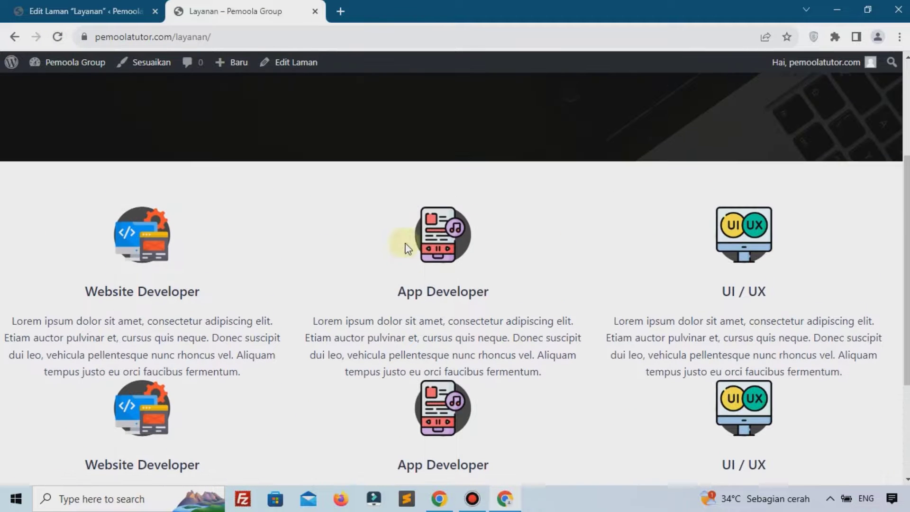
scroll(463, 246, down, 3)
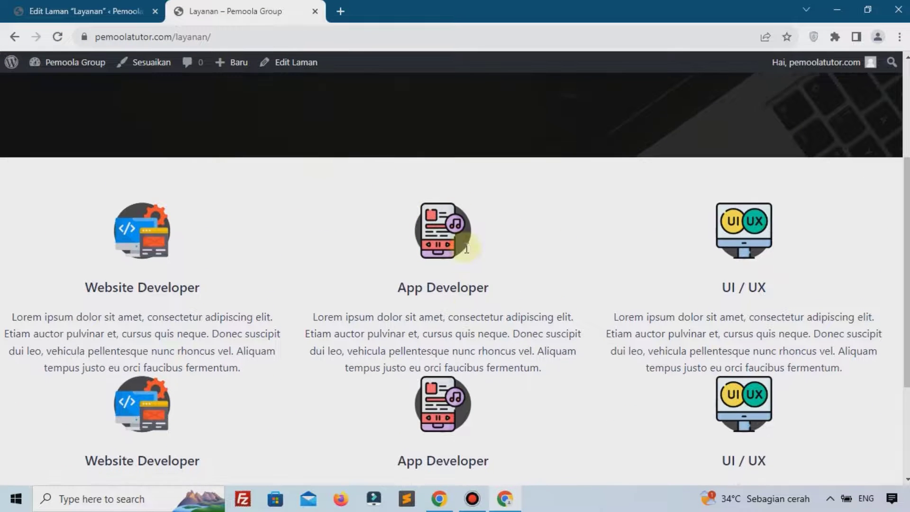
scroll(458, 295, up, 6)
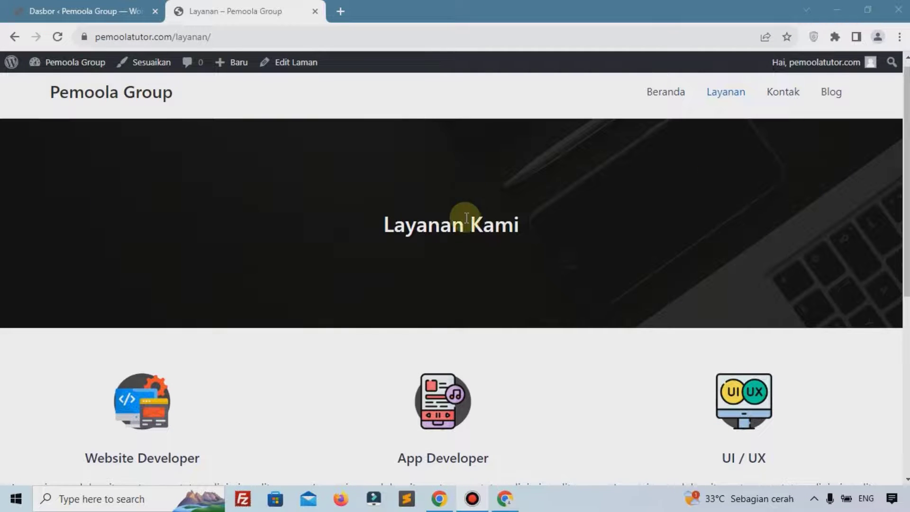
scroll(463, 213, down, 2)
scroll(465, 217, up, 3)
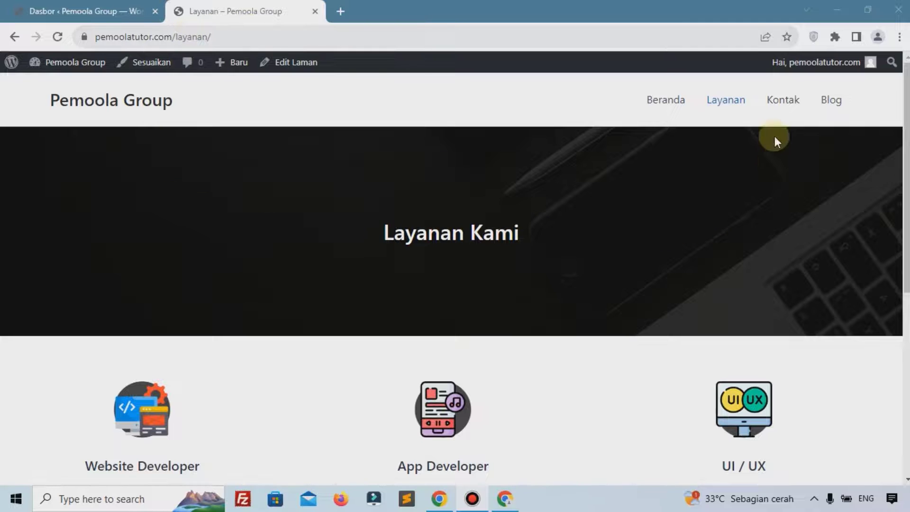
Check the live Kontak page, and open the Kontak page for editing from the list of all pages.
click(774, 105)
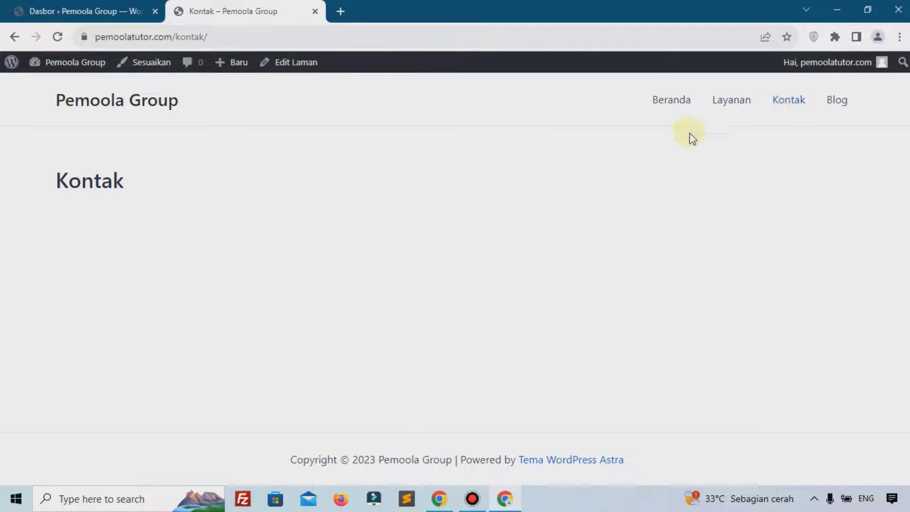
click(98, 10)
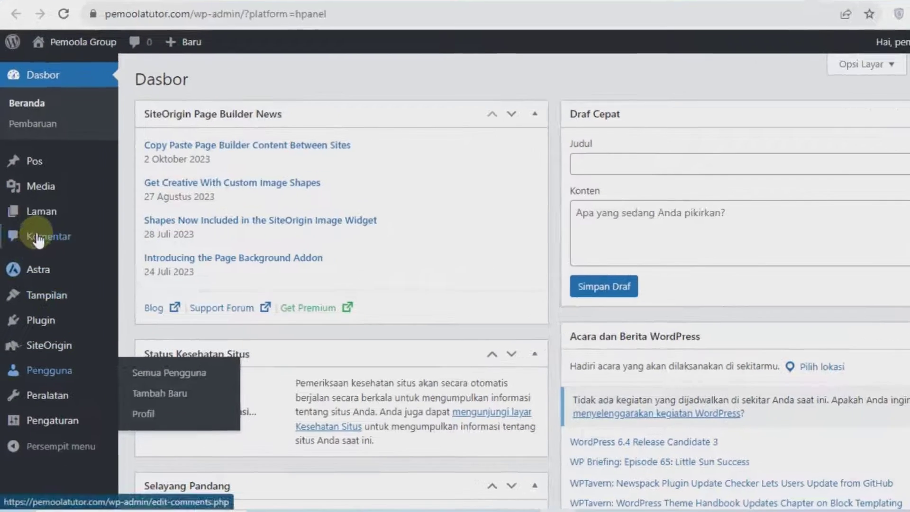
mouse_move(19, 217)
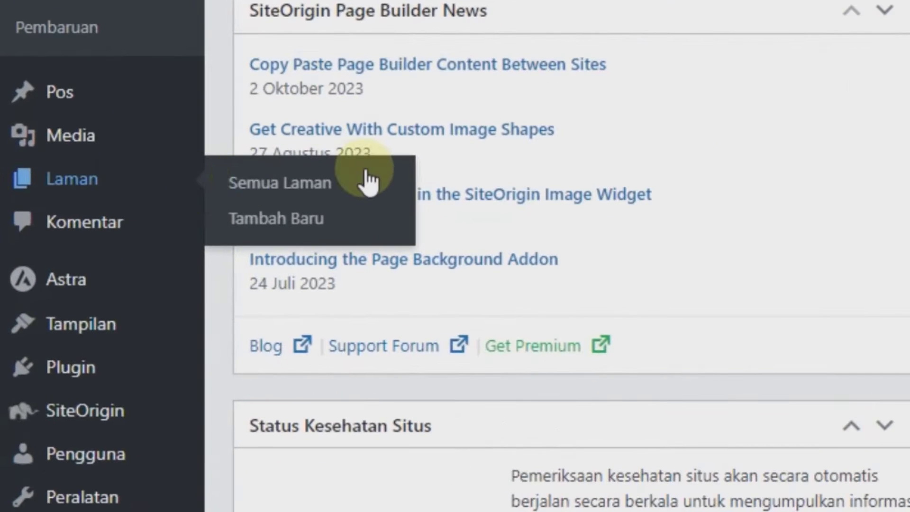
click(368, 183)
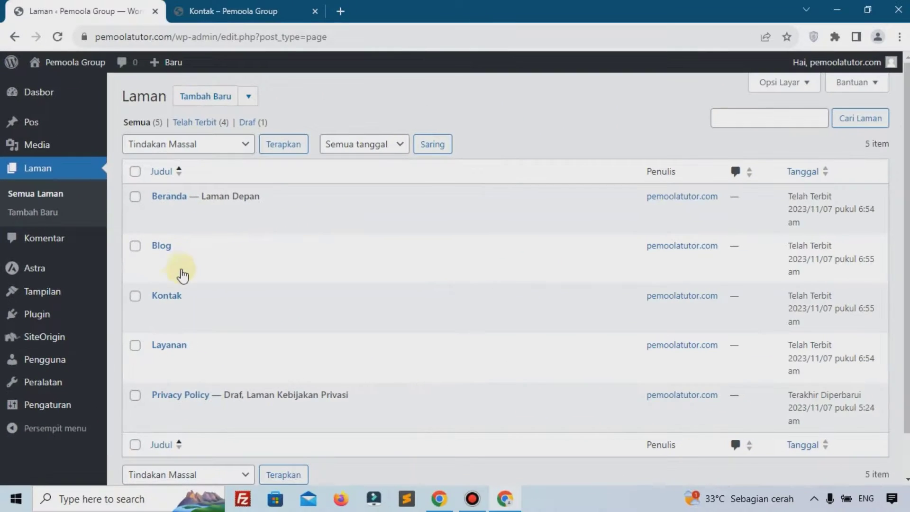
click(155, 312)
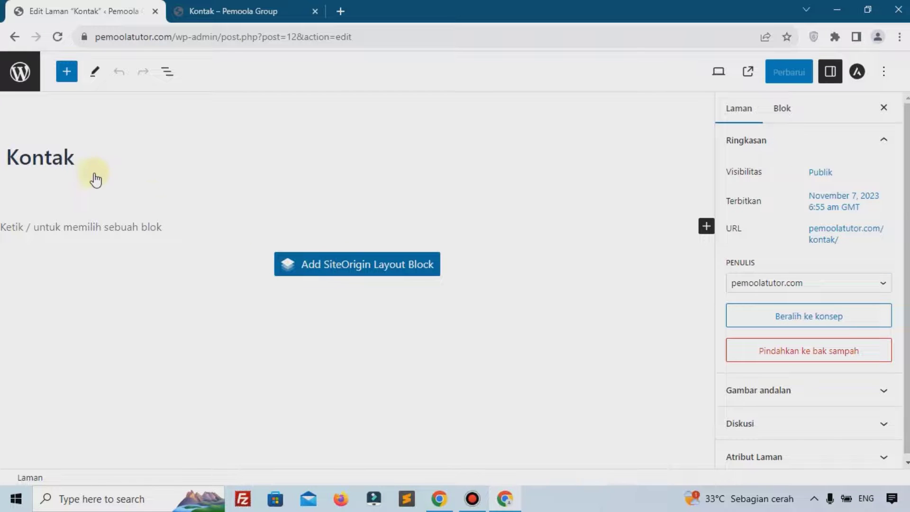
Hide the Kontak page's title and add a SiteOrigin Layout block to its content.
click(78, 151)
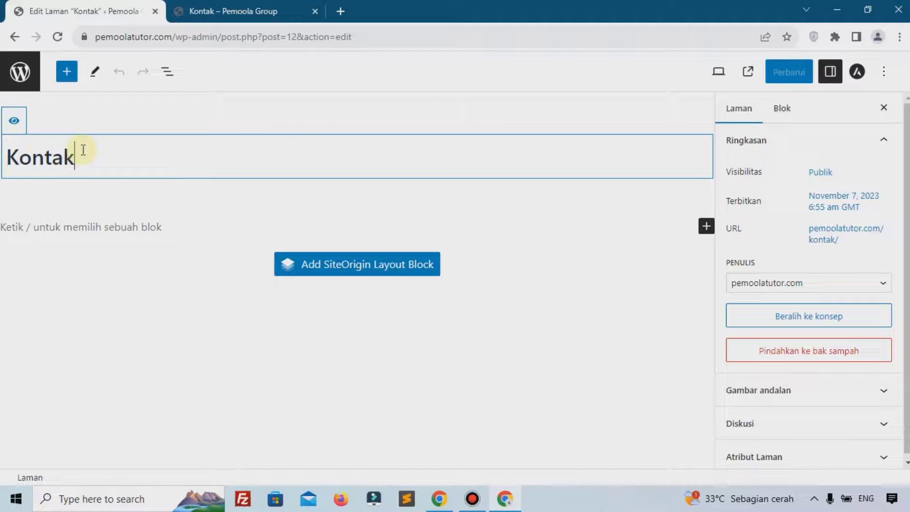
click(14, 122)
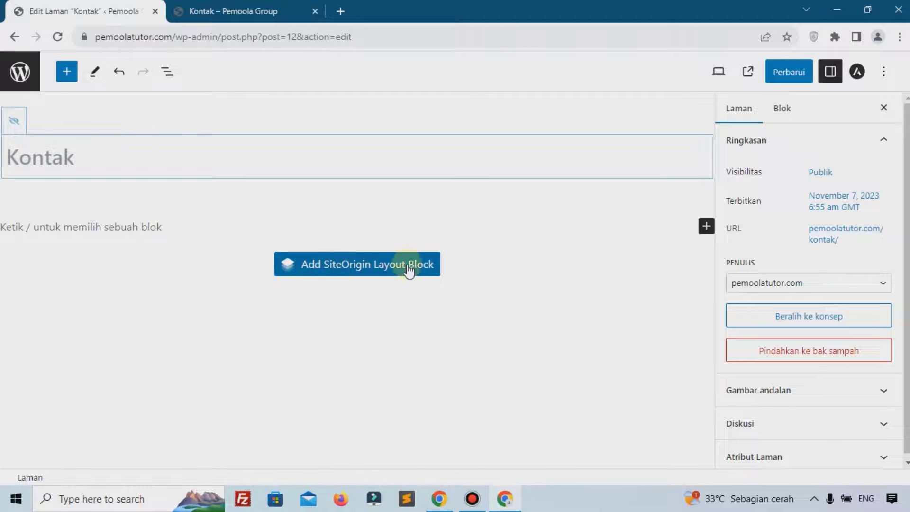
click(377, 271)
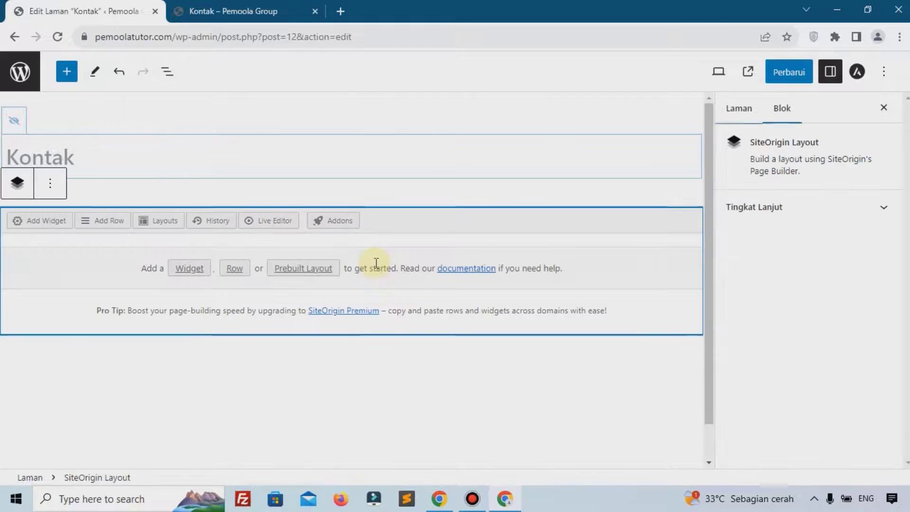
Add a SiteOrigin Hero widget to the Kontak layout and open its settings.
click(54, 220)
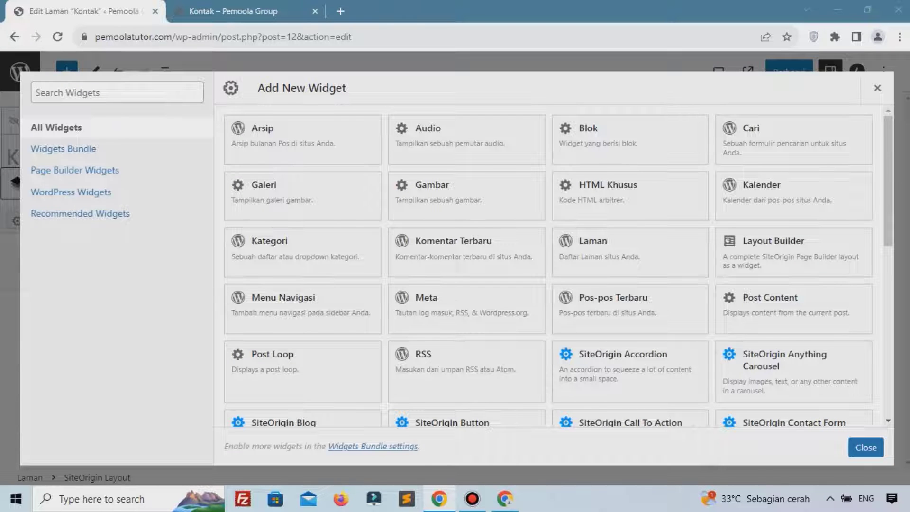
click(98, 88)
text(her)
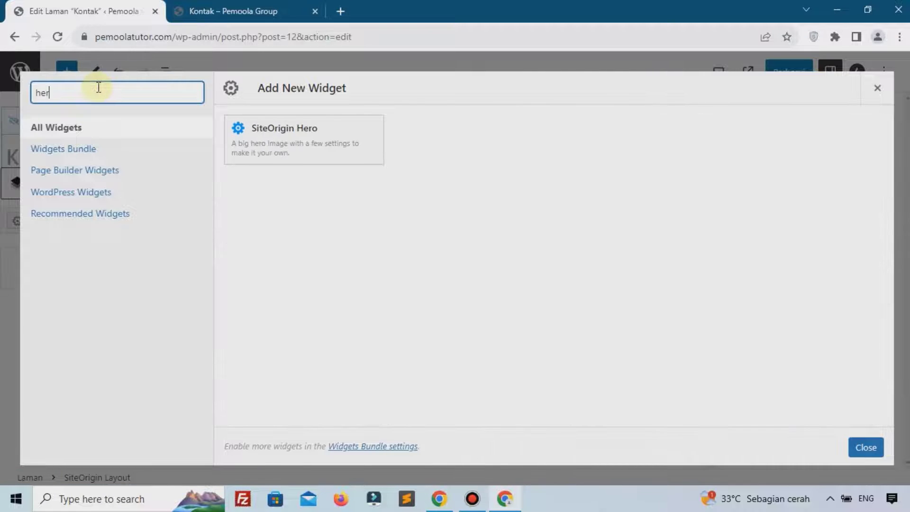
click(248, 146)
click(633, 292)
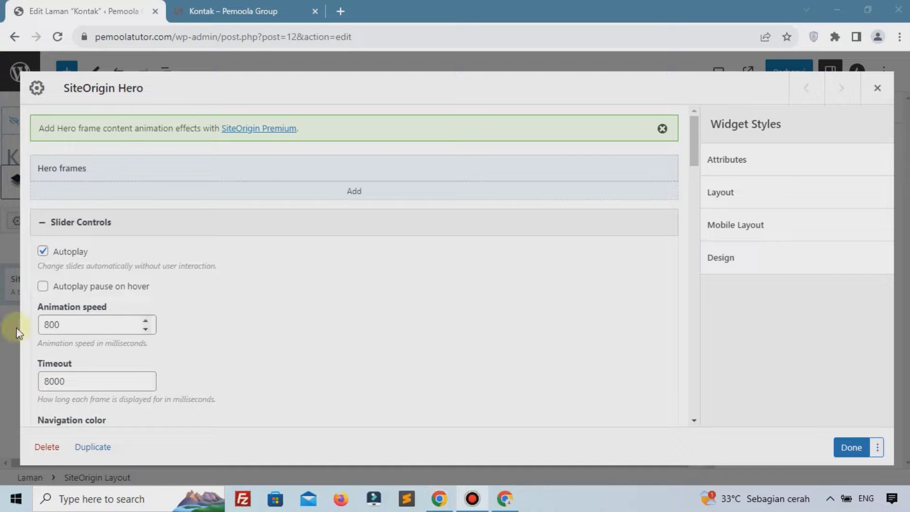
Add a frame to the Hero widget and enter "Kontak Kami" as its content.
click(353, 192)
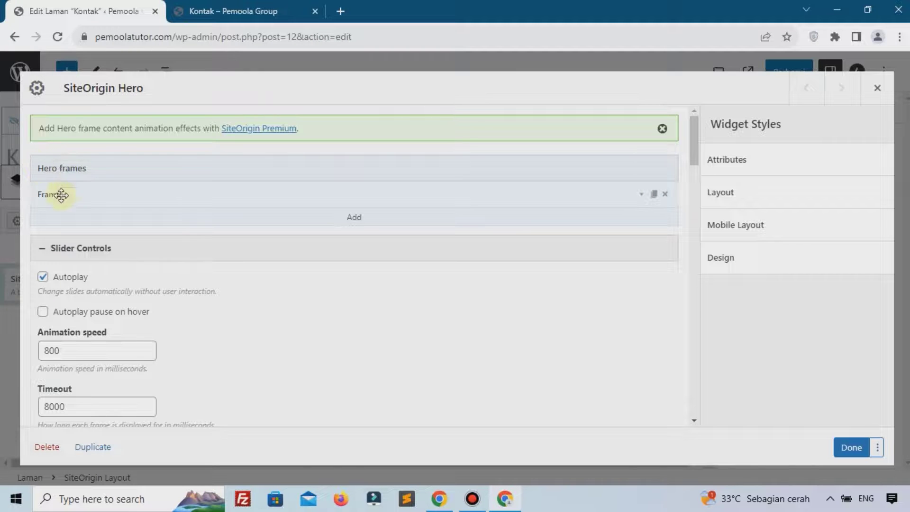
click(640, 196)
click(230, 306)
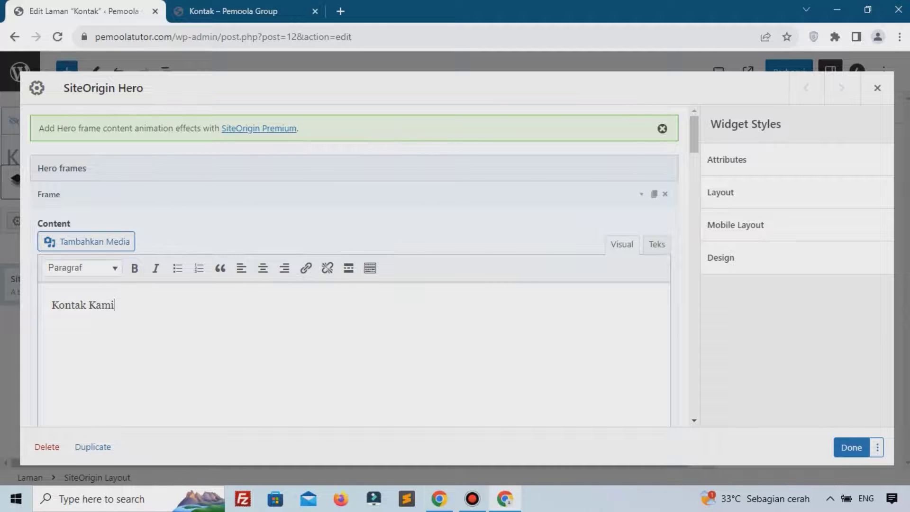
Format the "Kontak Kami" text as Penajukan 2 (heading 2) and centre it.
click(157, 315)
triple_click(157, 316)
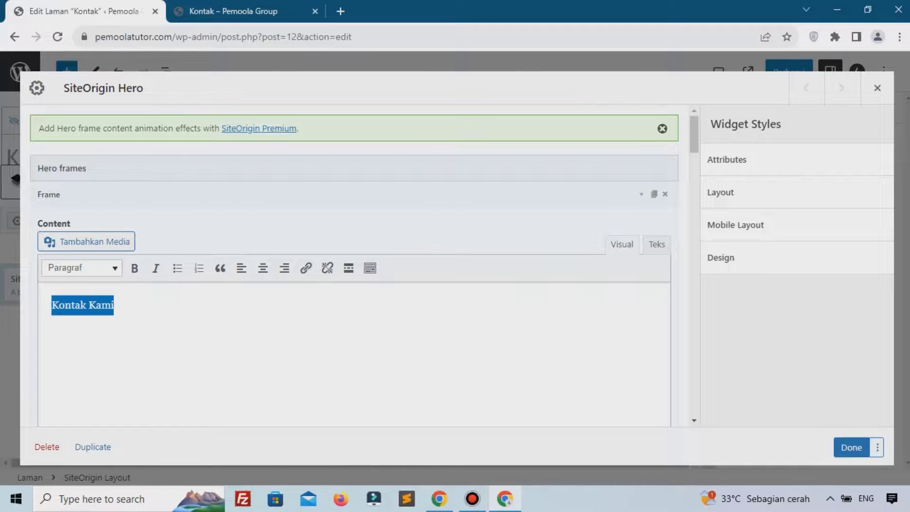
click(105, 276)
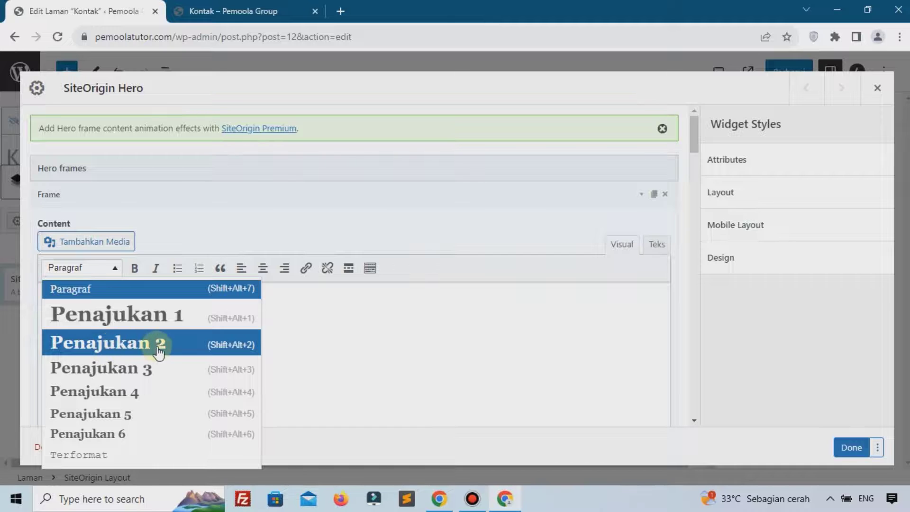
click(140, 346)
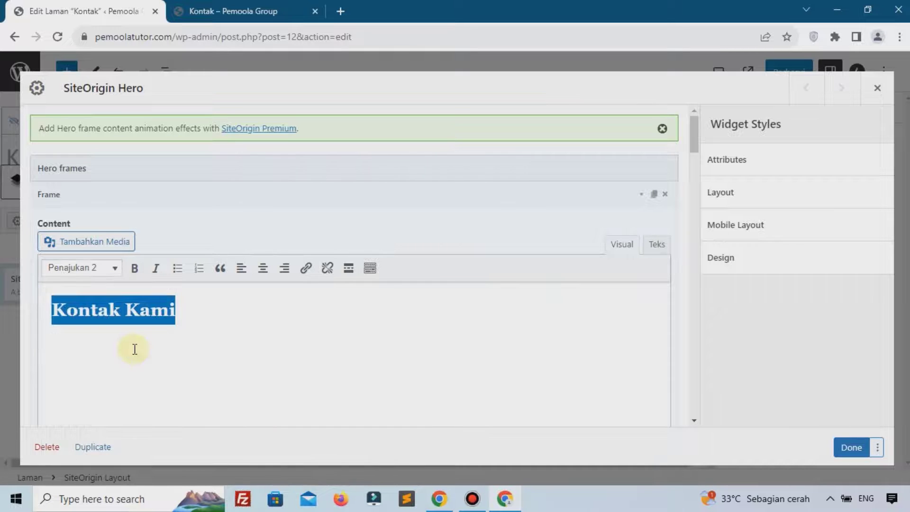
click(264, 275)
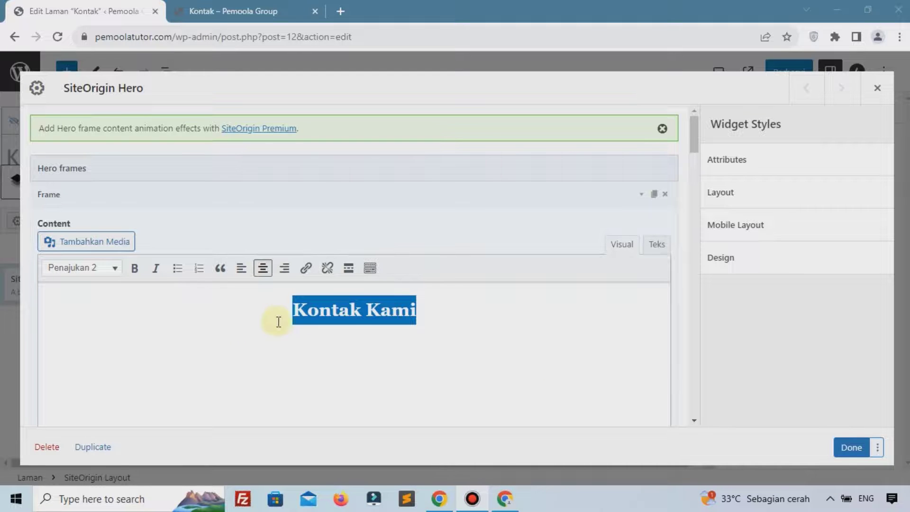
Upload the email-4284157_1920 (1) image and set it as the hero frame's background image.
scroll(346, 318, down, 5)
scroll(346, 319, down, 3)
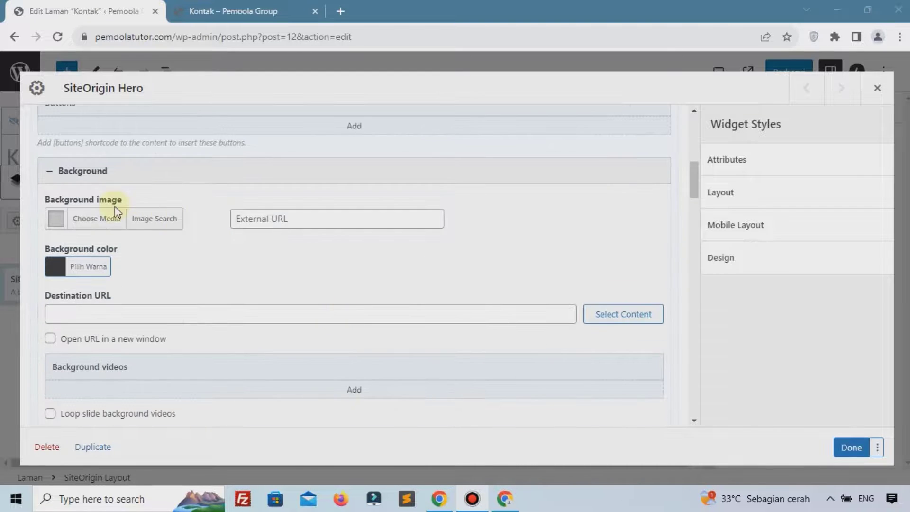
click(99, 226)
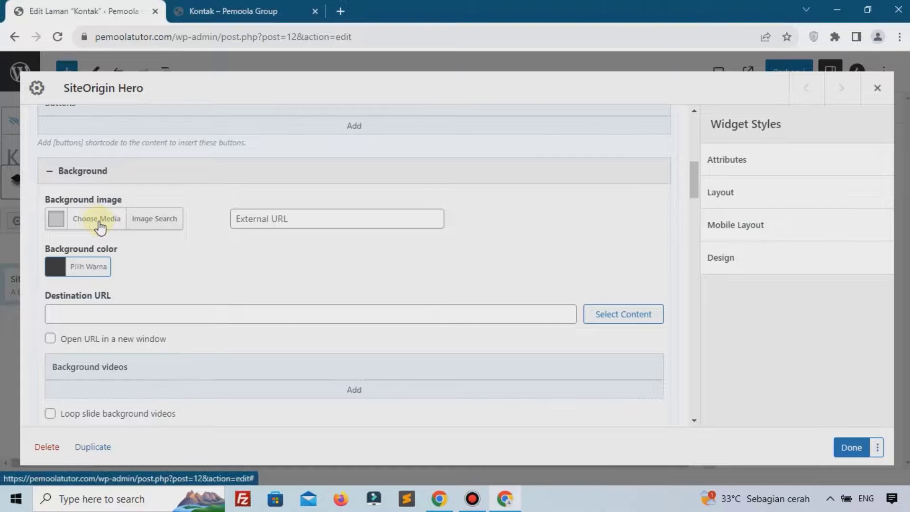
click(100, 223)
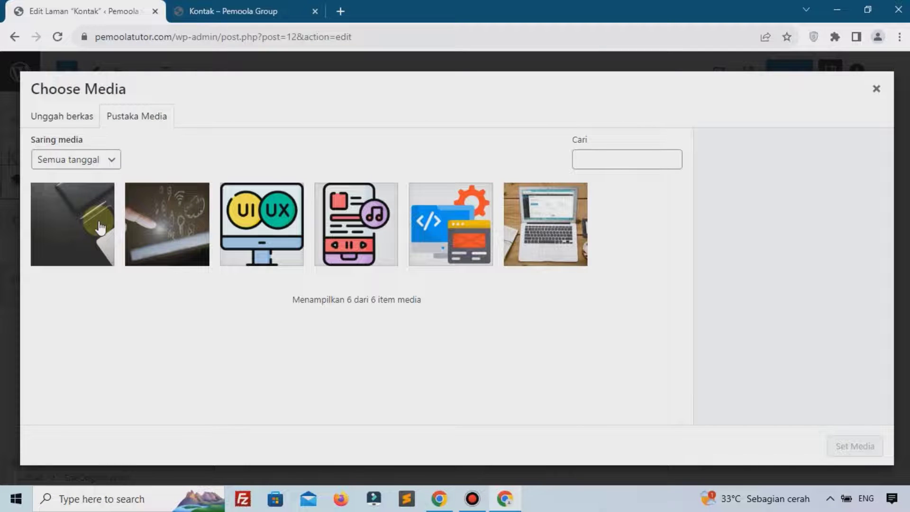
click(61, 120)
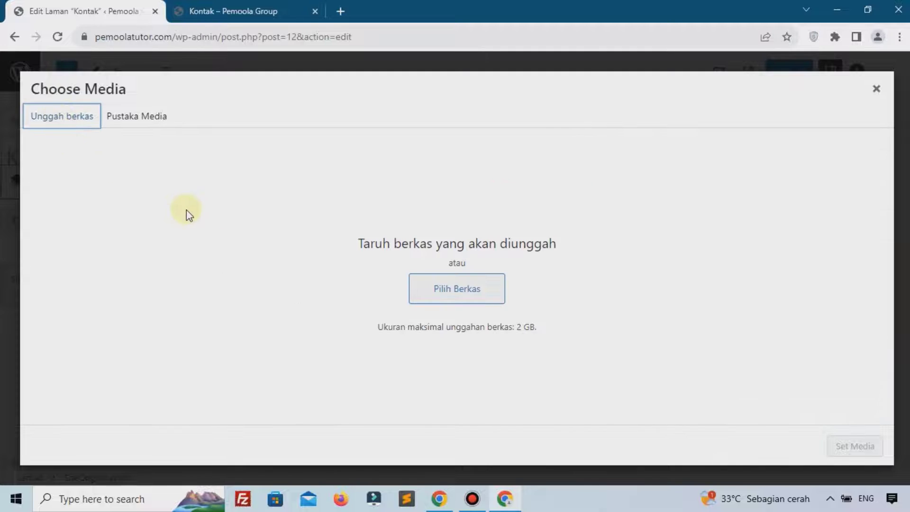
click(441, 289)
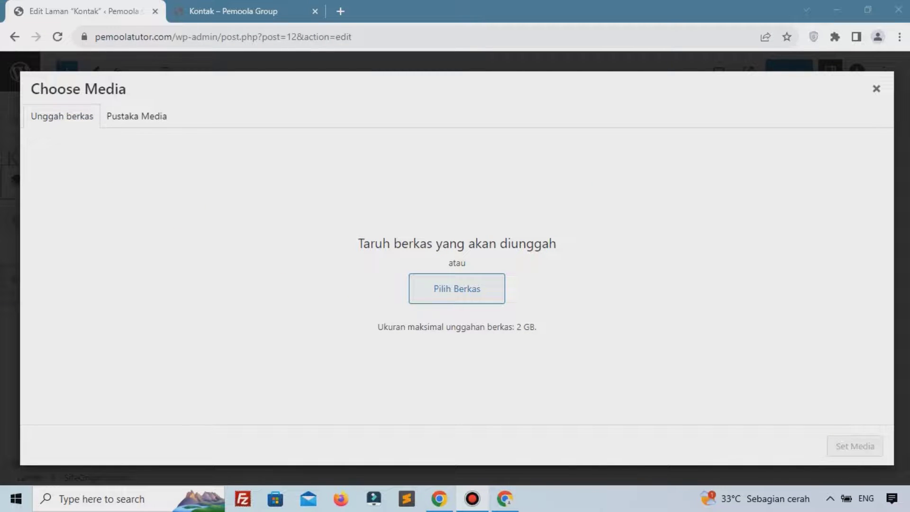
drag(393, 187, 662, 340)
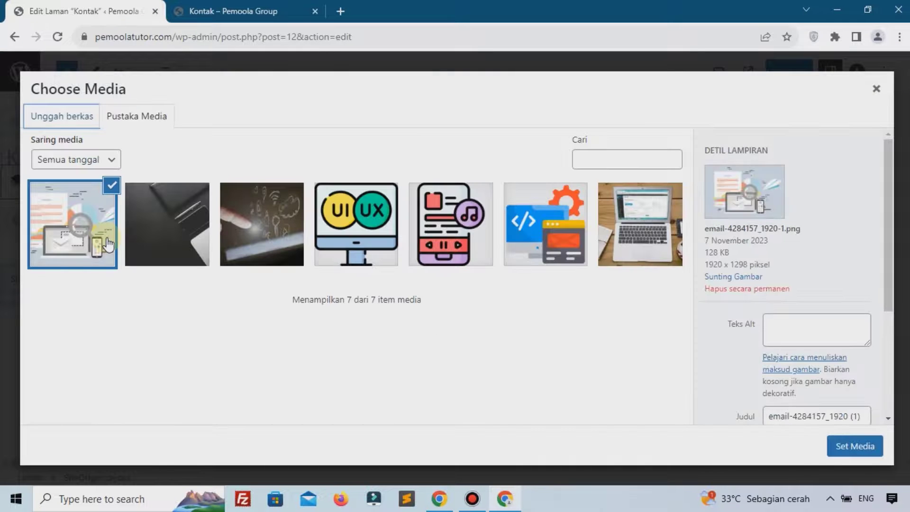
click(846, 450)
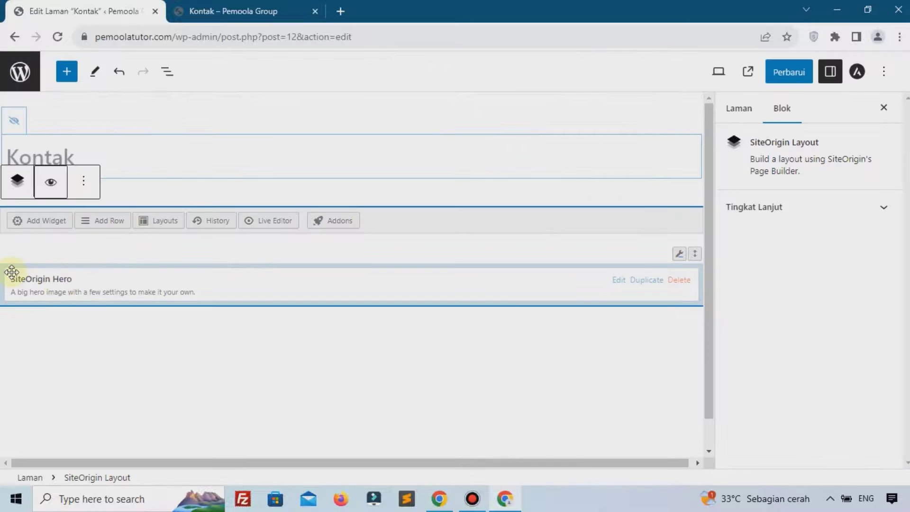
Reopen the Hero widget and set the frame's background colour to black (#000000) and its background image opacity to 16.
click(32, 283)
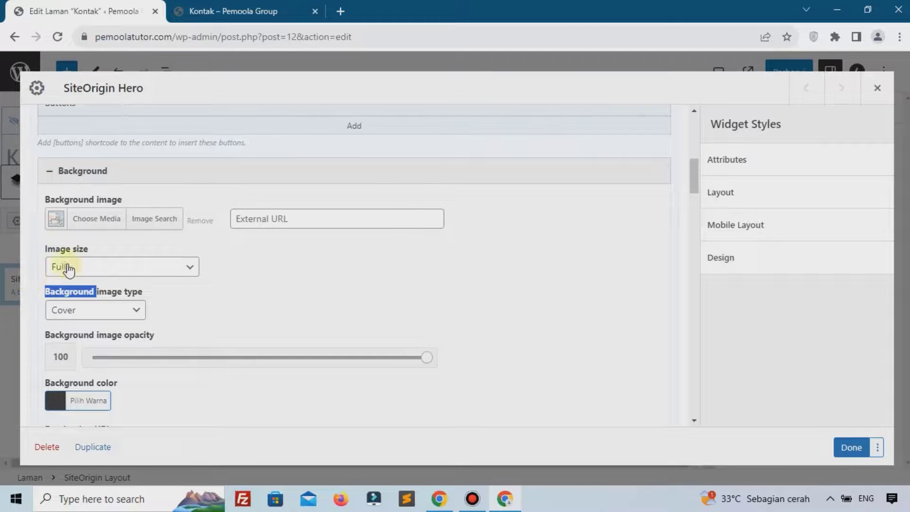
scroll(129, 237, down, 1)
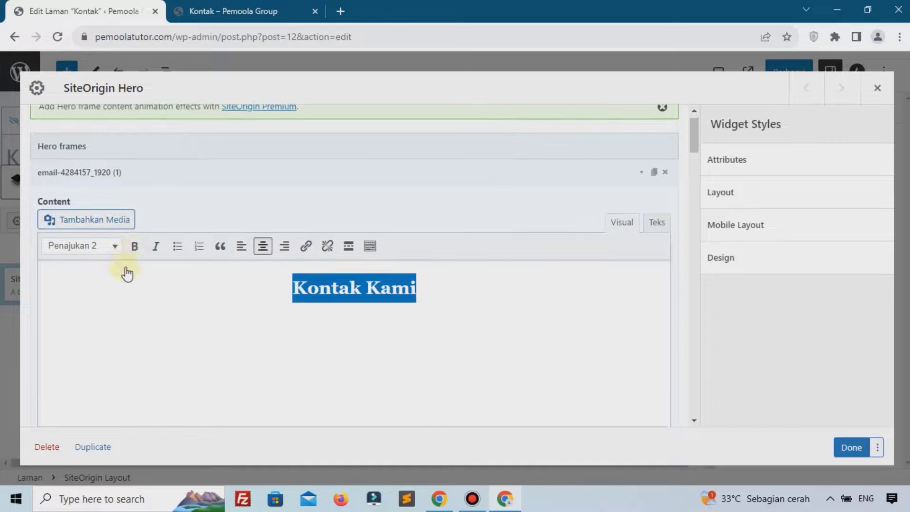
scroll(249, 332, down, 1)
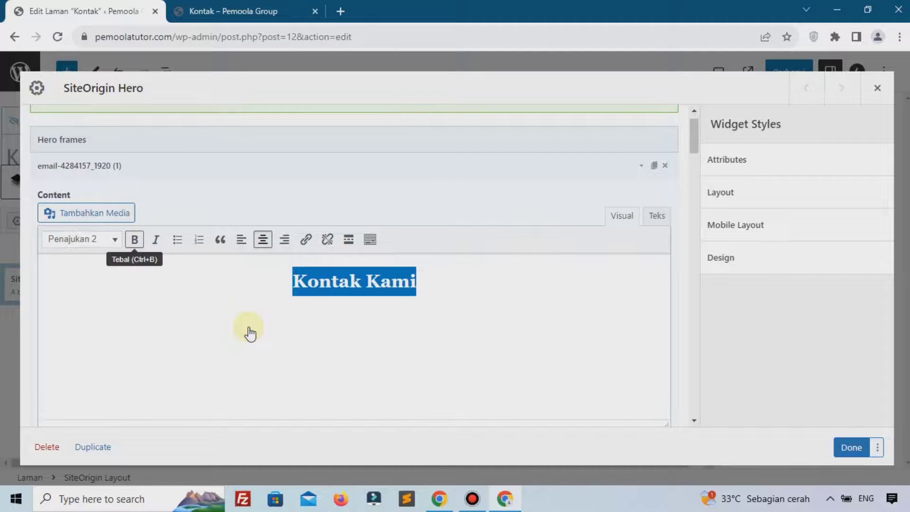
scroll(286, 354, down, 10)
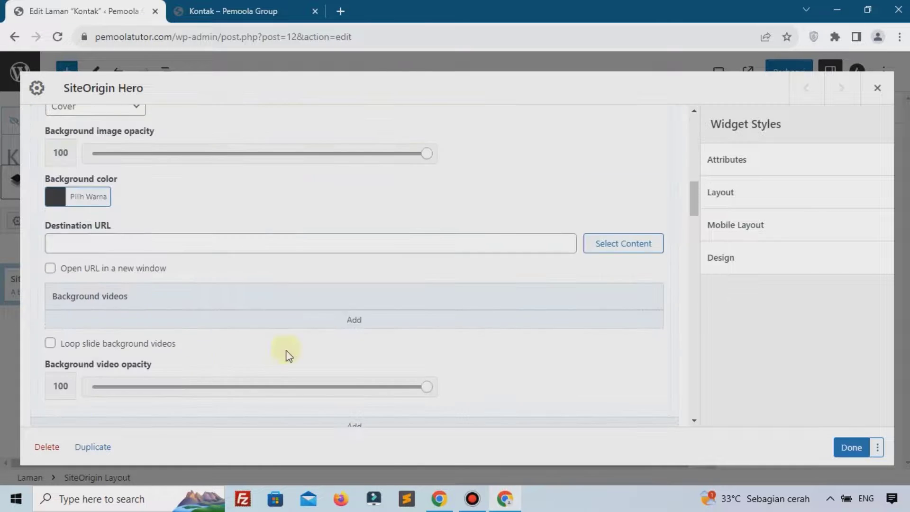
scroll(173, 303, up, 10)
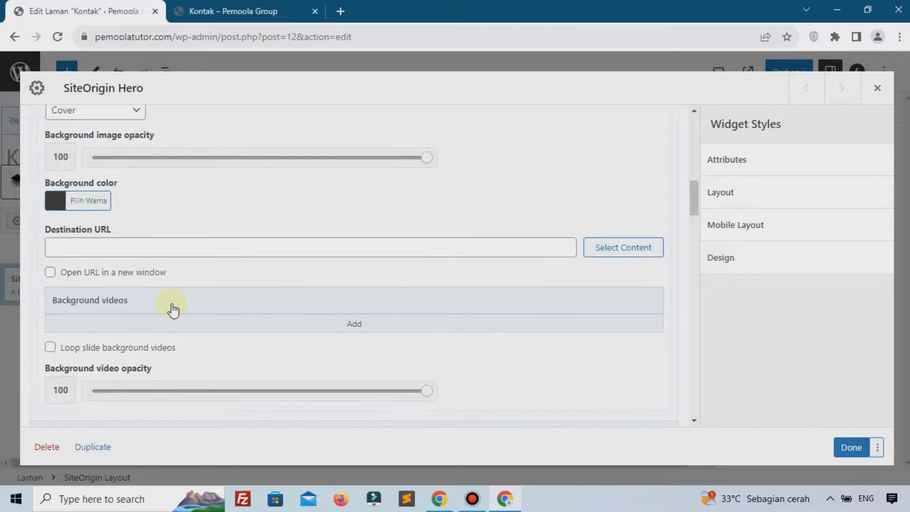
scroll(172, 307, up, 3)
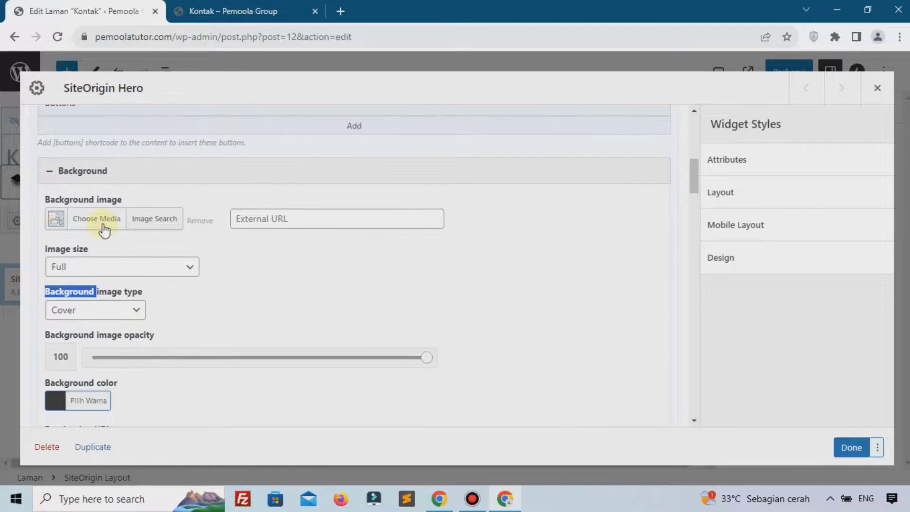
click(83, 399)
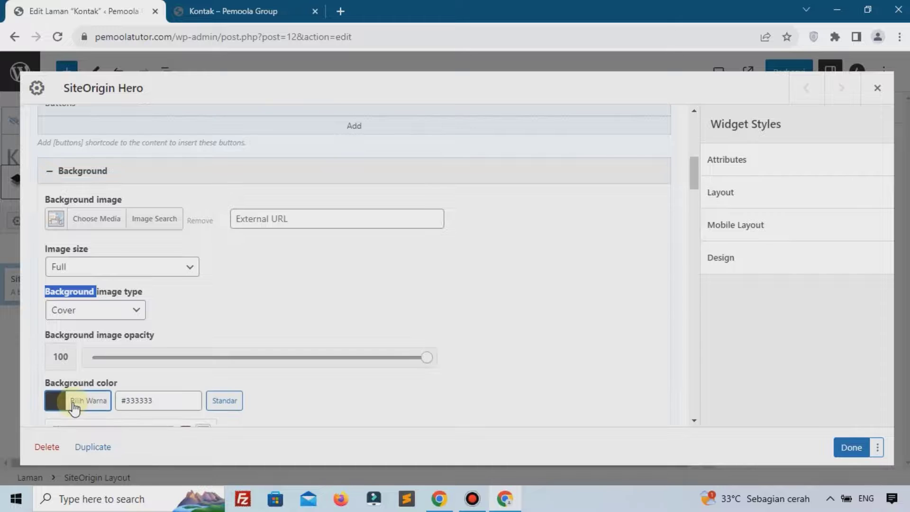
scroll(78, 373, down, 2)
scroll(78, 373, down, 2)
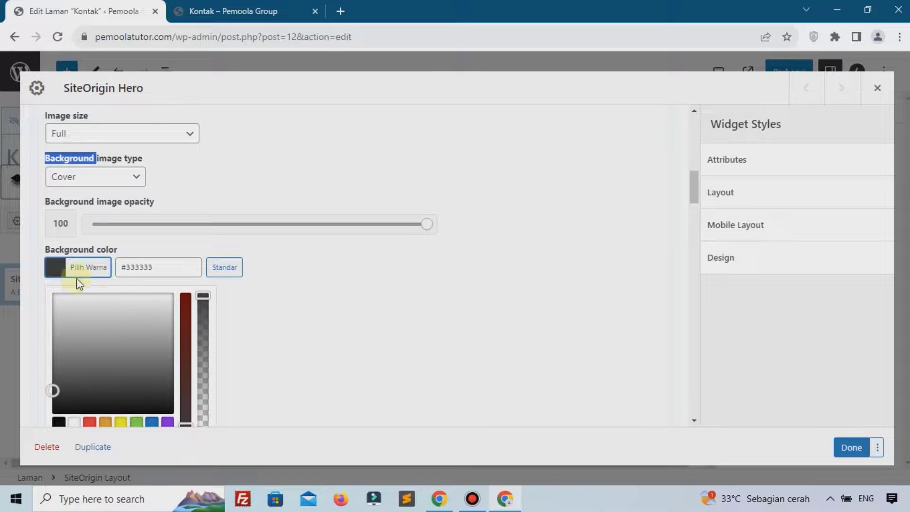
click(61, 421)
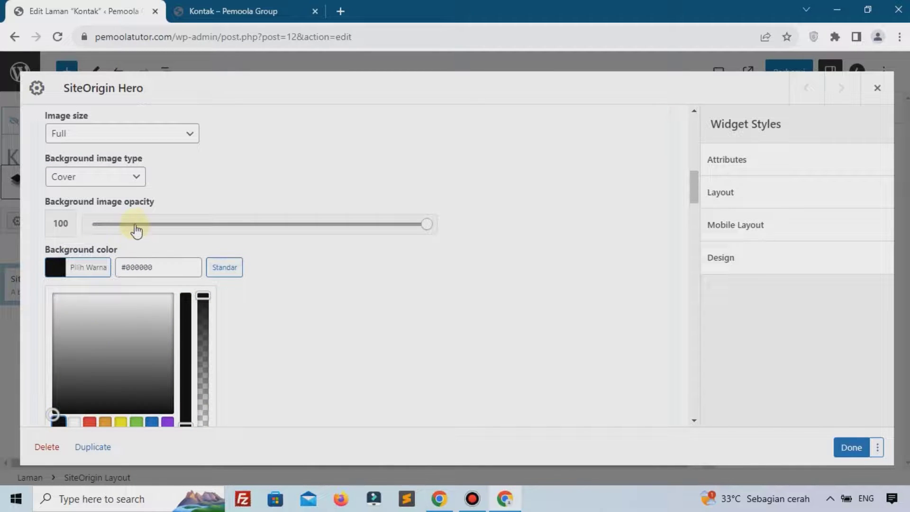
click(137, 225)
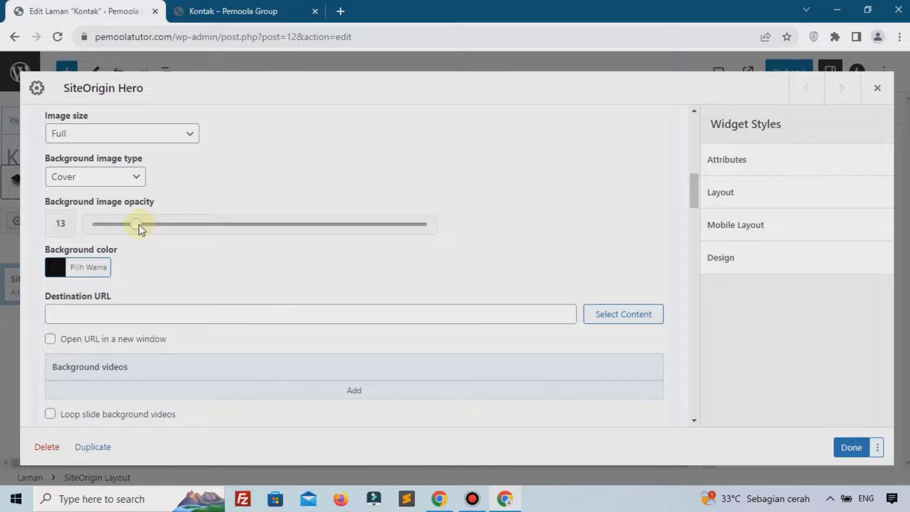
click(151, 225)
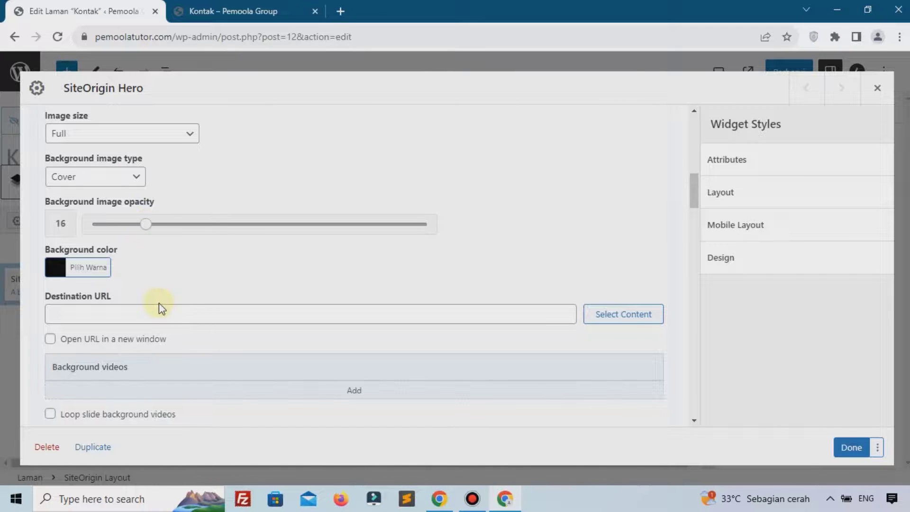
Set the Hero widget's desktop top and bottom padding to 10% and apply the settings.
scroll(161, 308, down, 5)
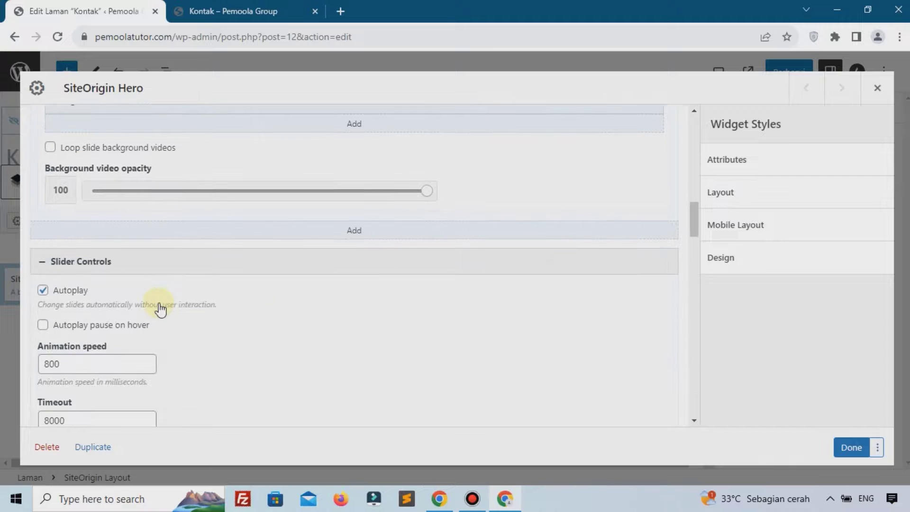
scroll(334, 281, down, 10)
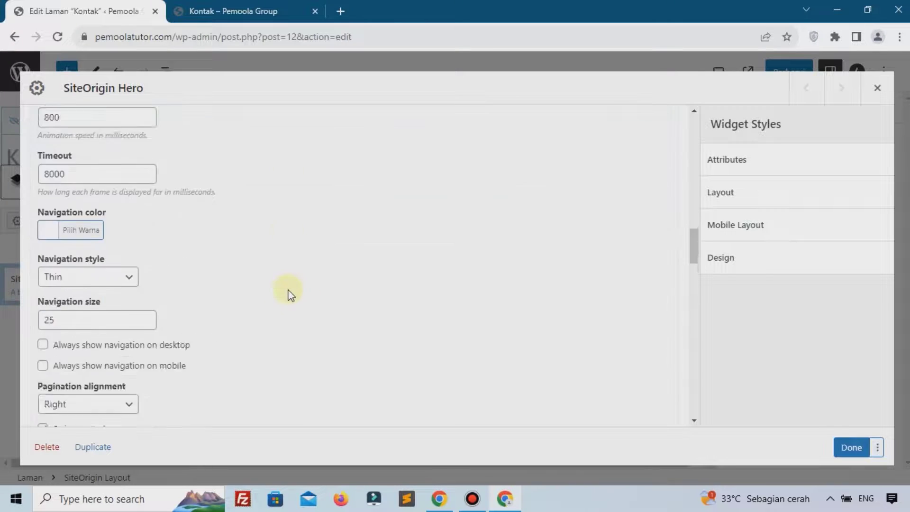
scroll(240, 315, up, 1)
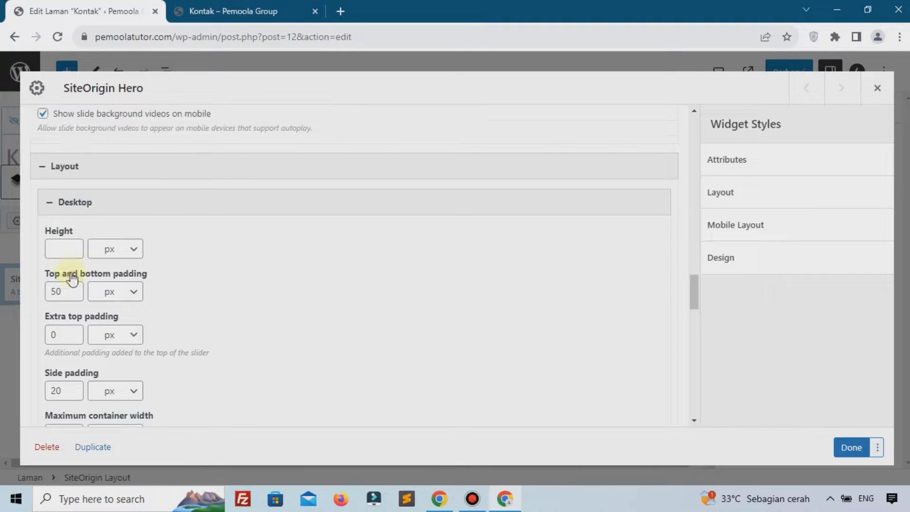
click(72, 290)
click(135, 292)
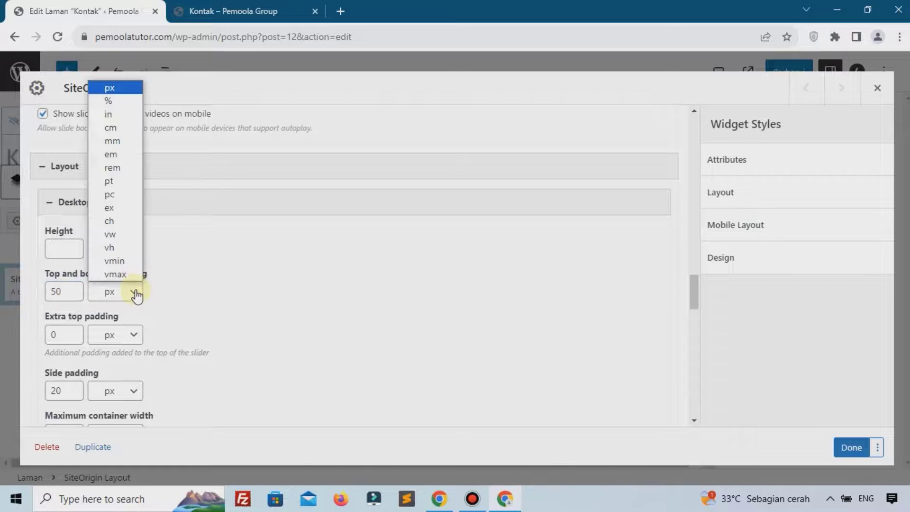
click(108, 101)
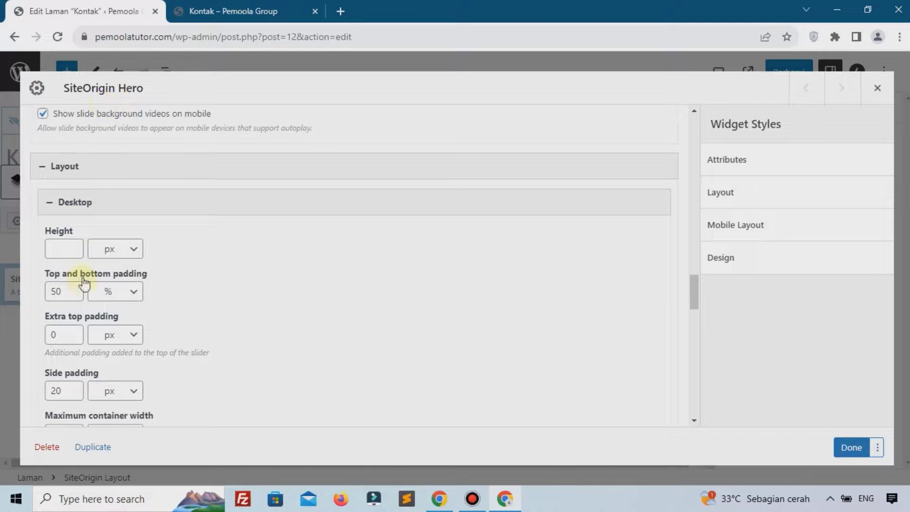
click(53, 292)
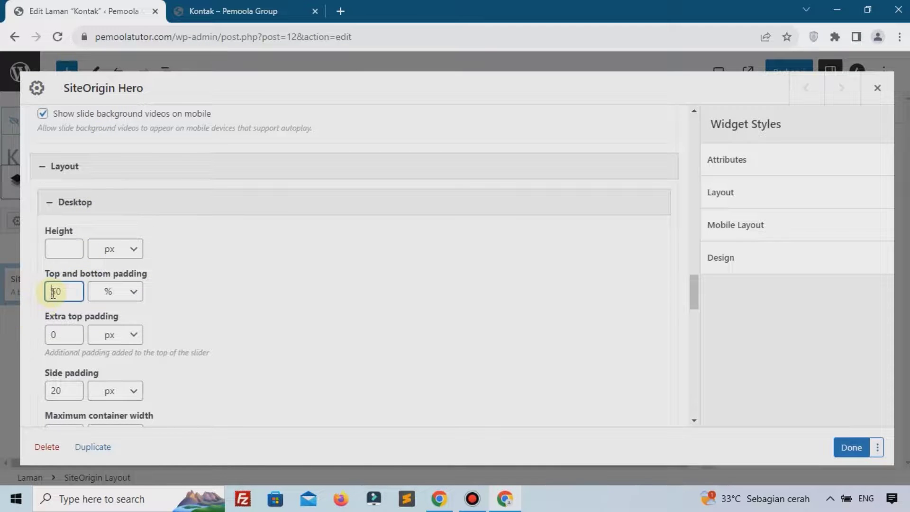
text(10)
click(339, 354)
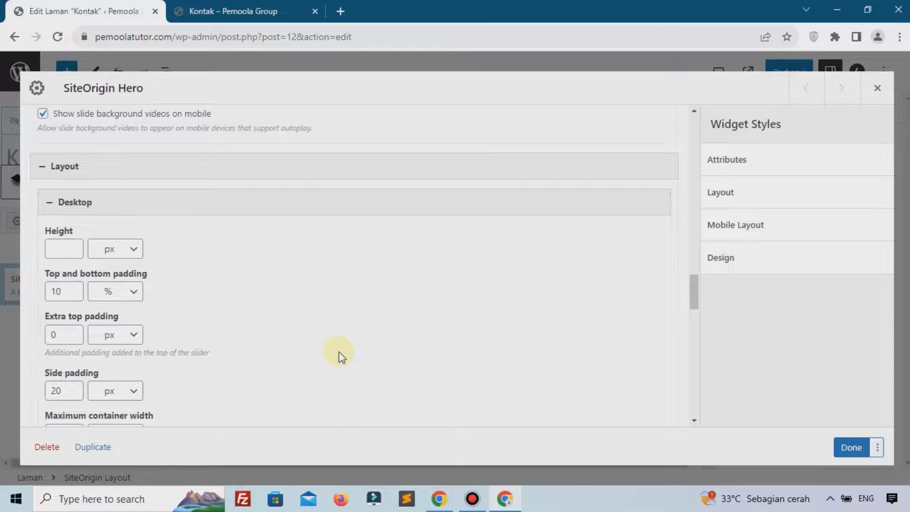
click(850, 455)
Update the Kontak page and reload its live version to check the hero's padding.
click(793, 73)
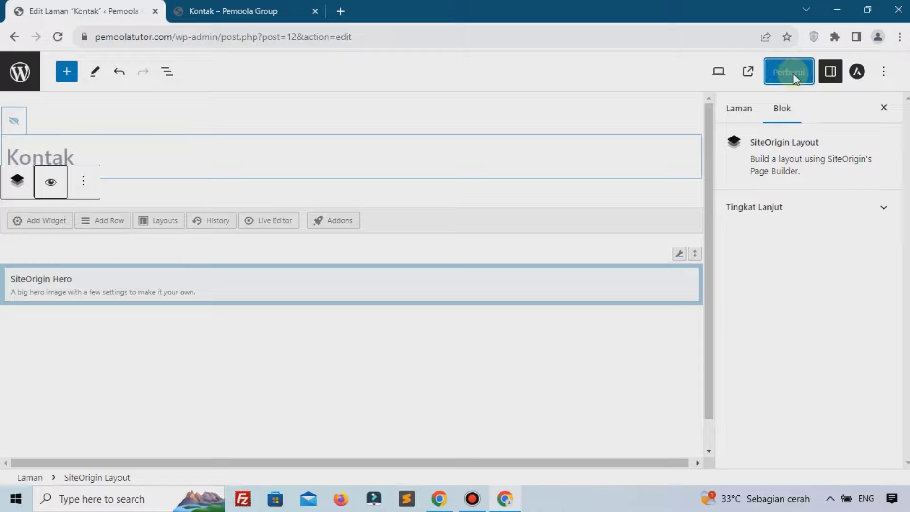
click(228, 9)
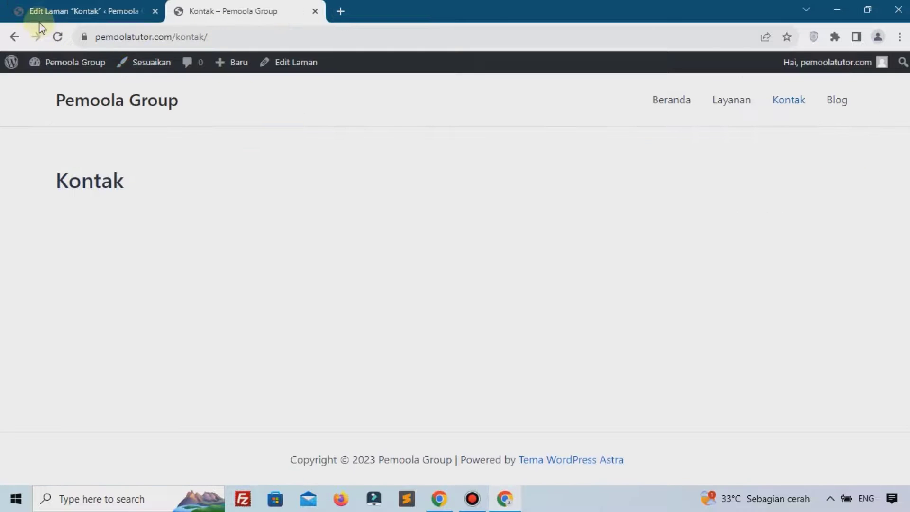
click(58, 37)
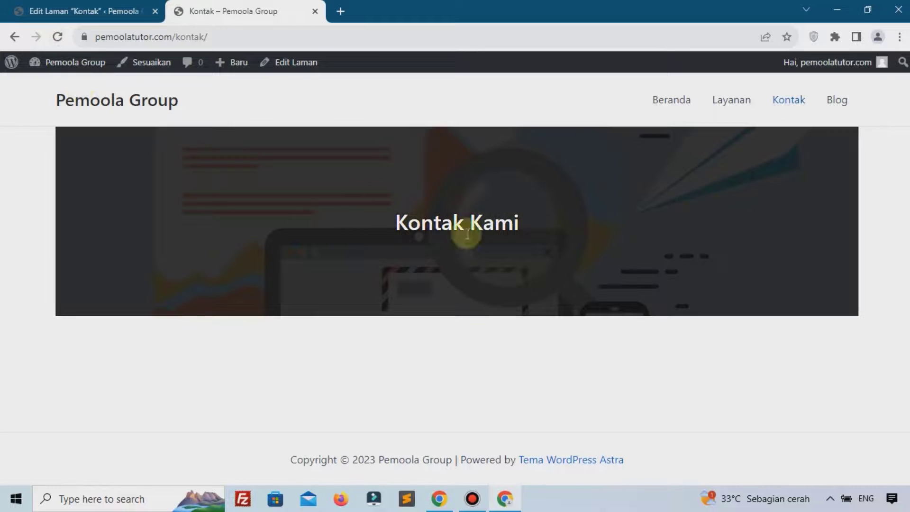
Set the hero row's layout to Full Width Stretched in the page editor.
click(39, 10)
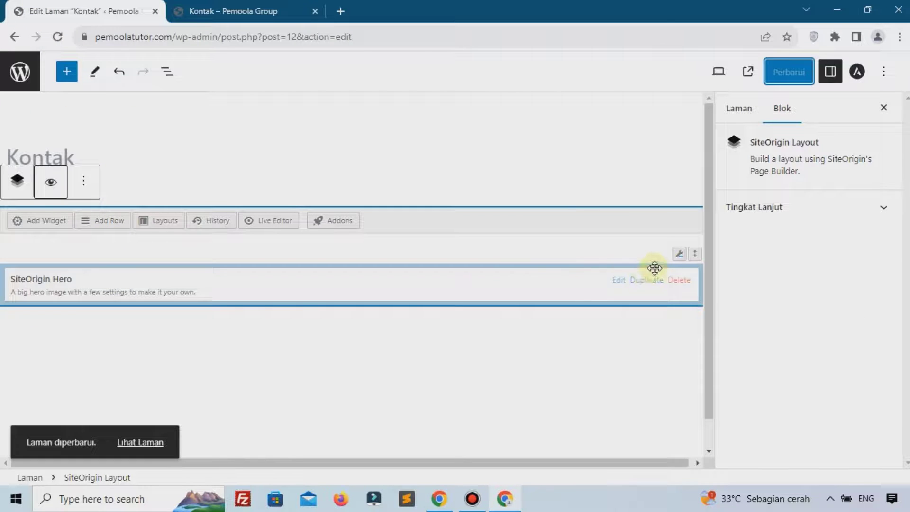
click(676, 254)
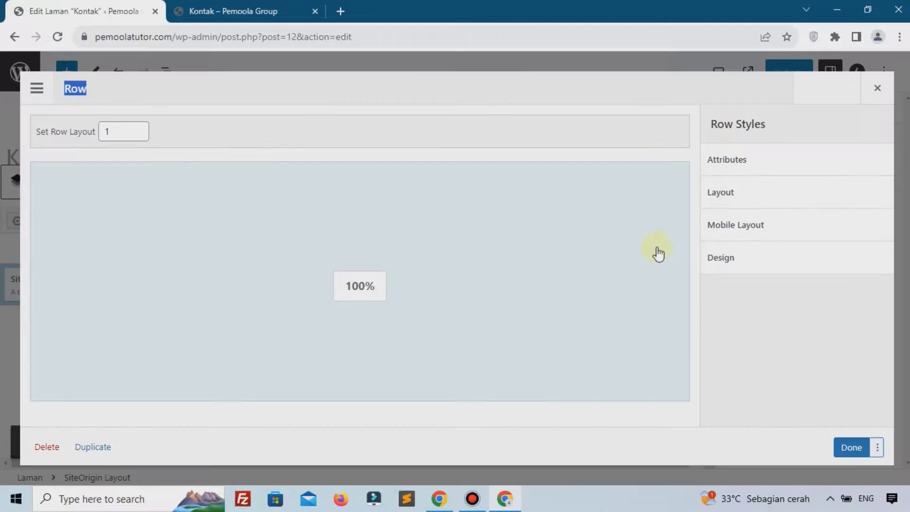
click(779, 203)
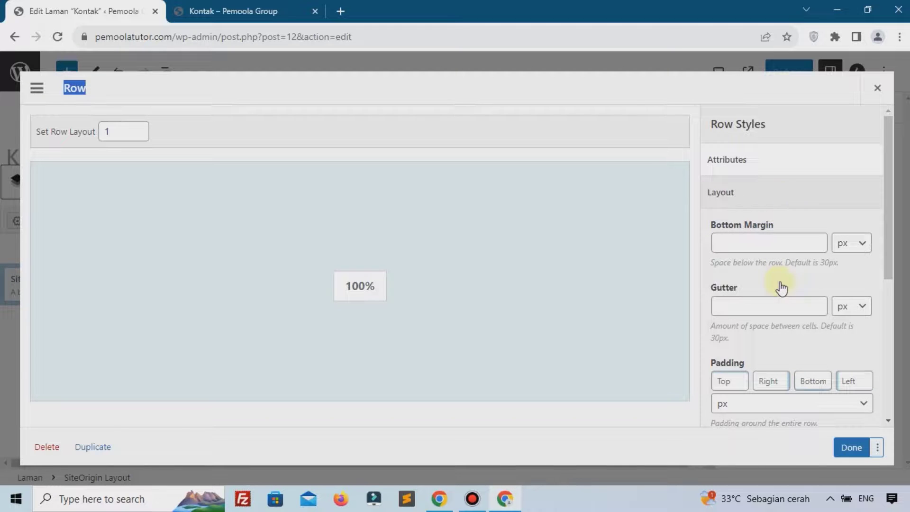
scroll(780, 287, down, 5)
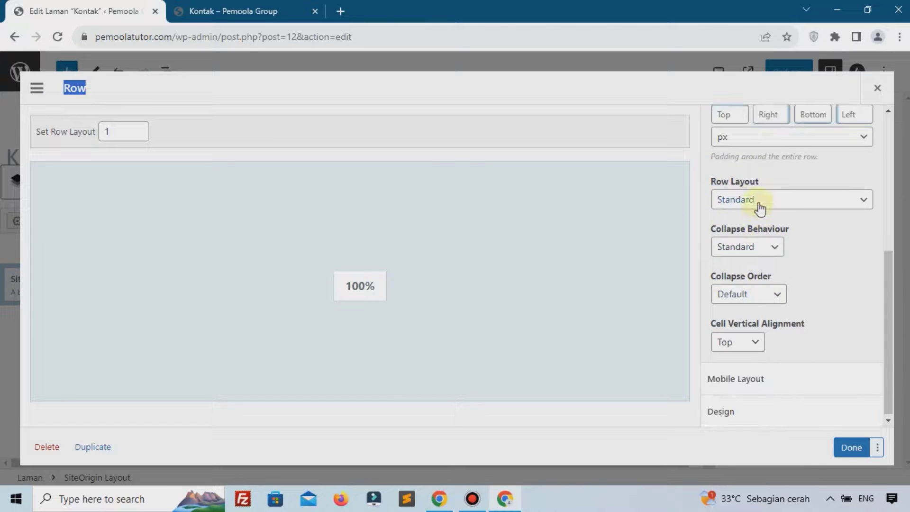
click(760, 207)
click(758, 243)
click(758, 243)
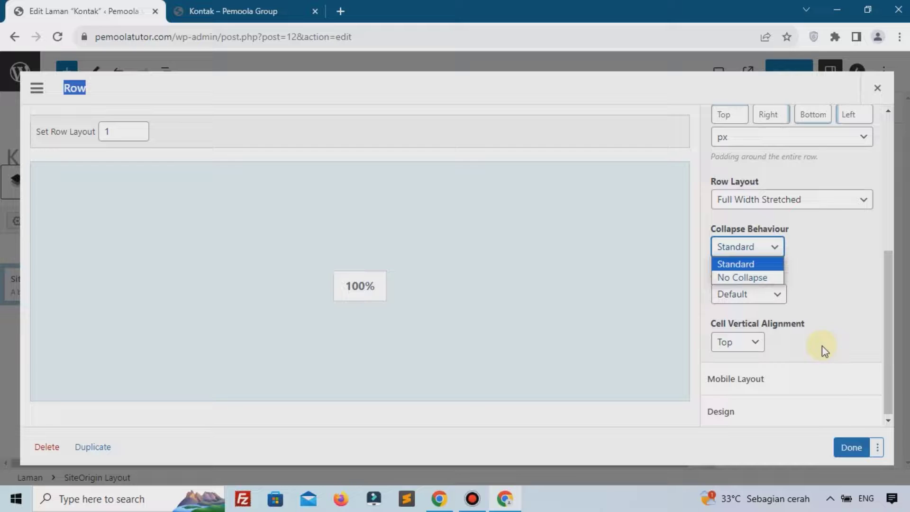
click(852, 447)
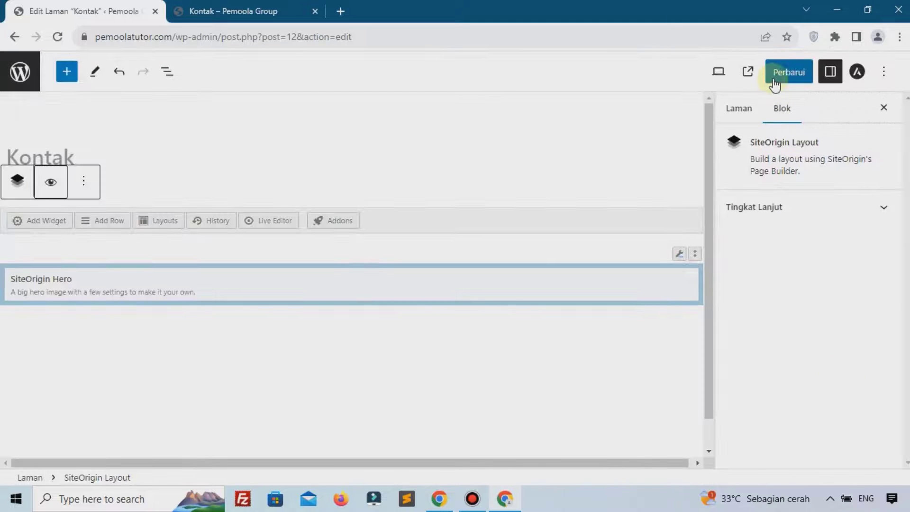
Save the row change and reload the live Kontak page to check the stretched hero.
click(775, 76)
click(285, 10)
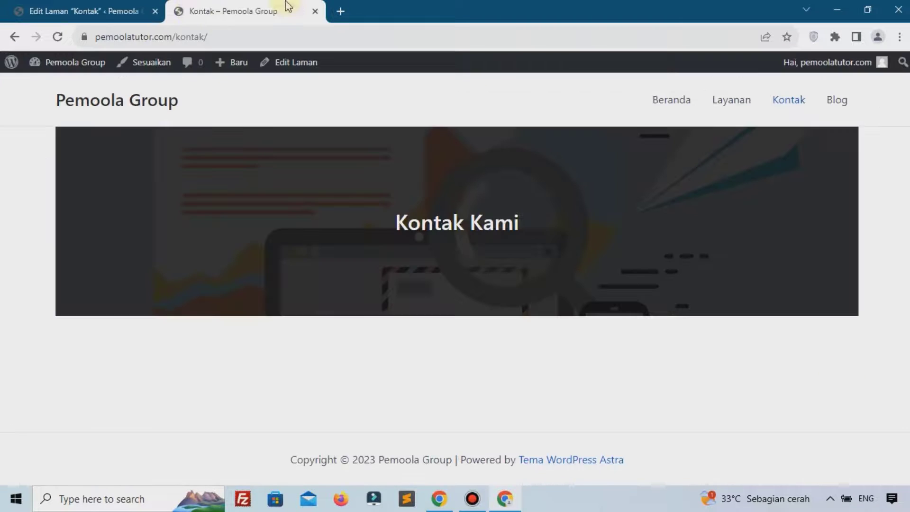
click(63, 39)
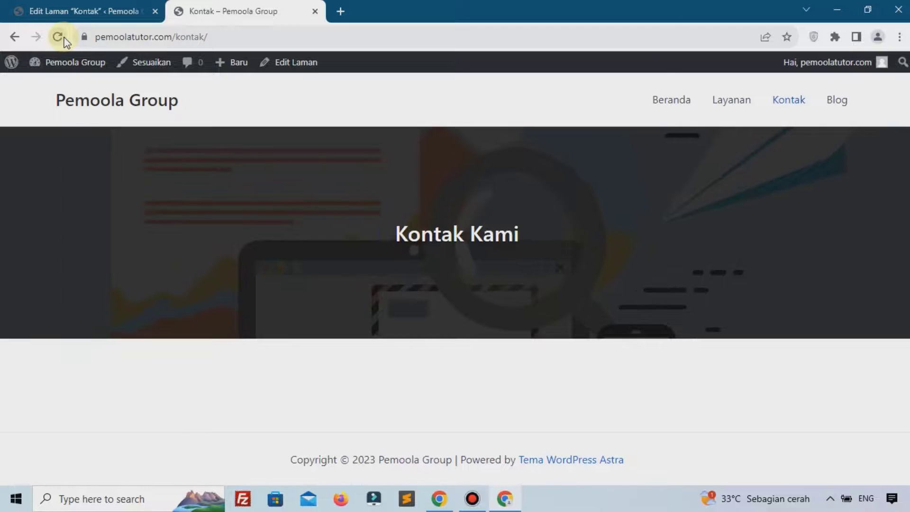
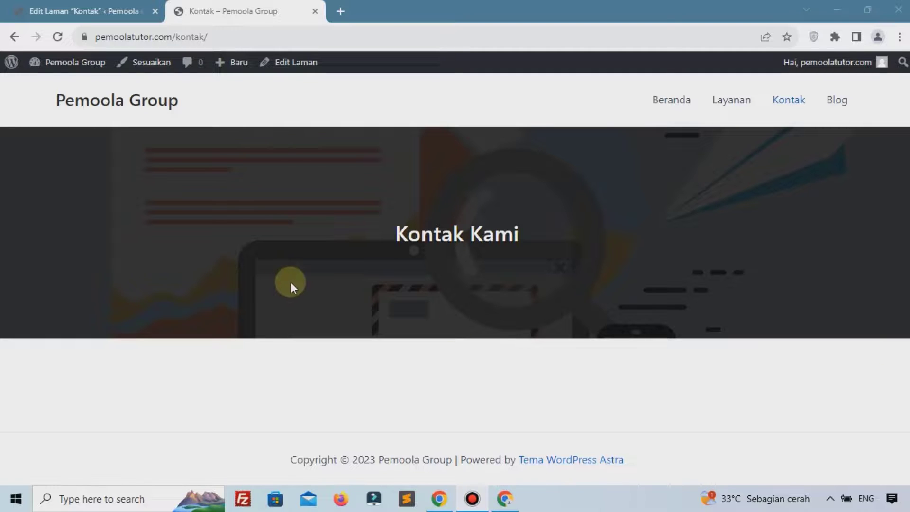
Add a second SiteOrigin Layout block below the hero in the page editor and insert a SiteOrigin Headline widget in it.
click(83, 11)
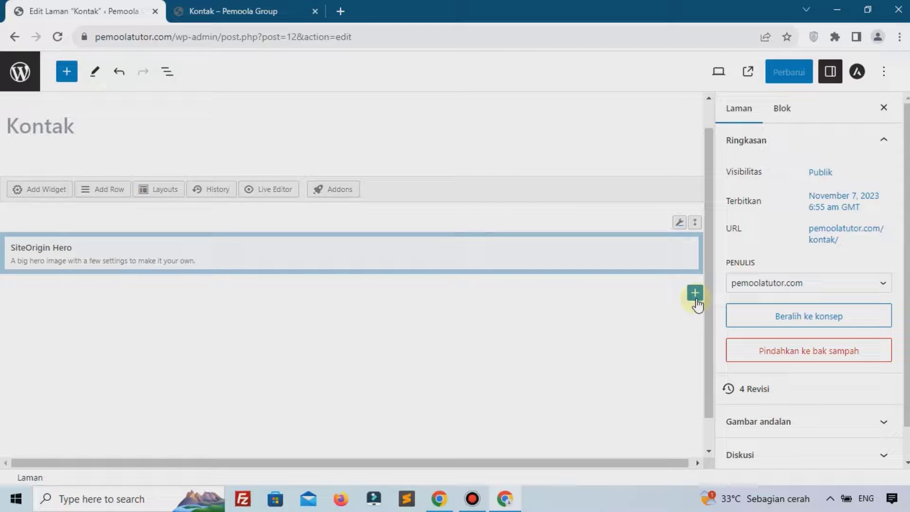
click(695, 293)
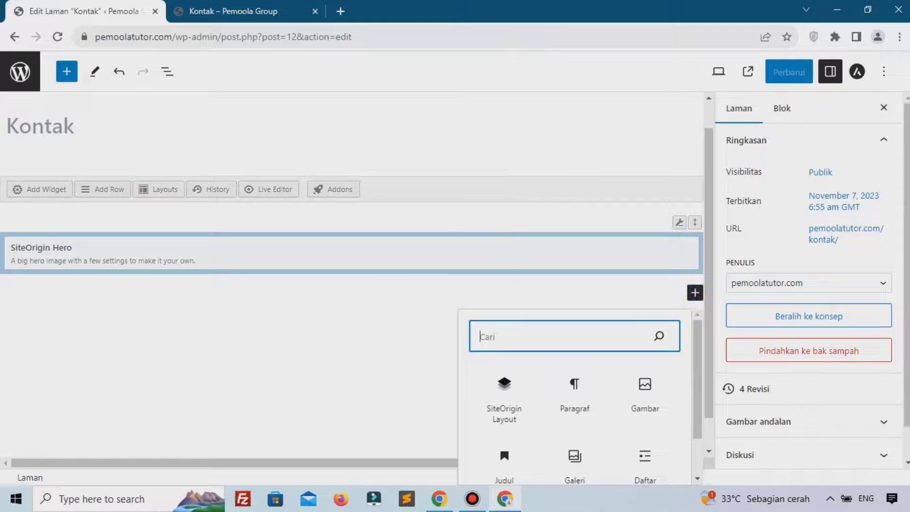
click(504, 391)
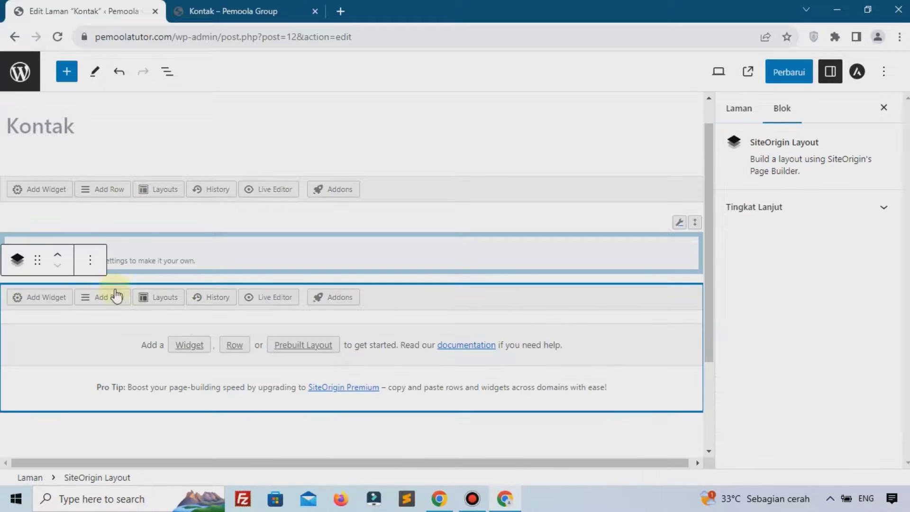
double_click(43, 299)
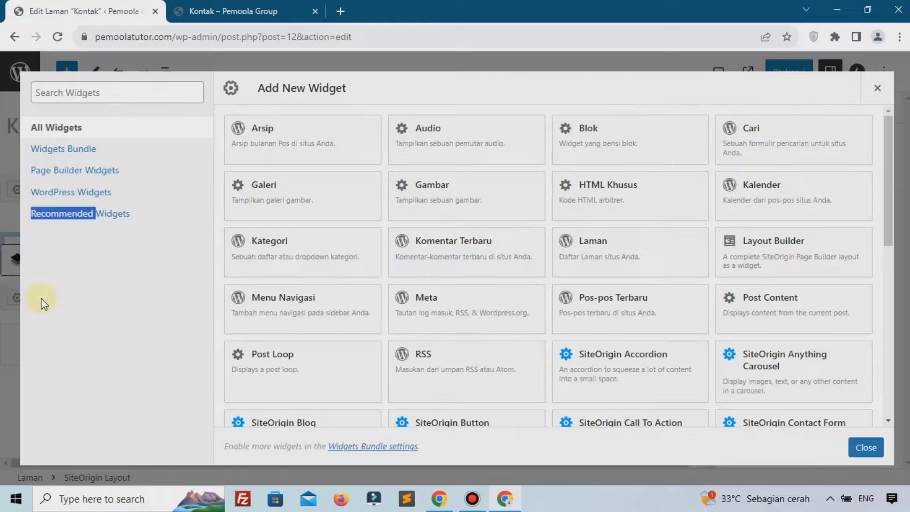
click(141, 93)
text(hea)
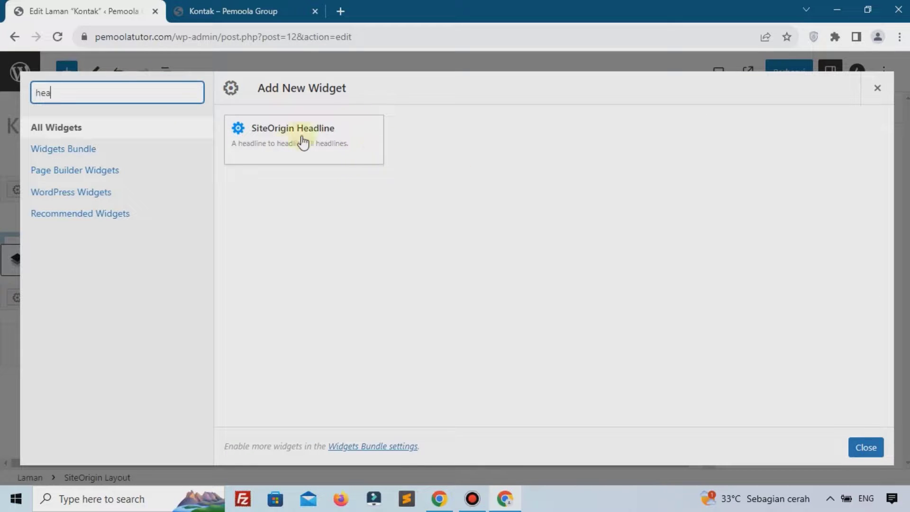
click(591, 290)
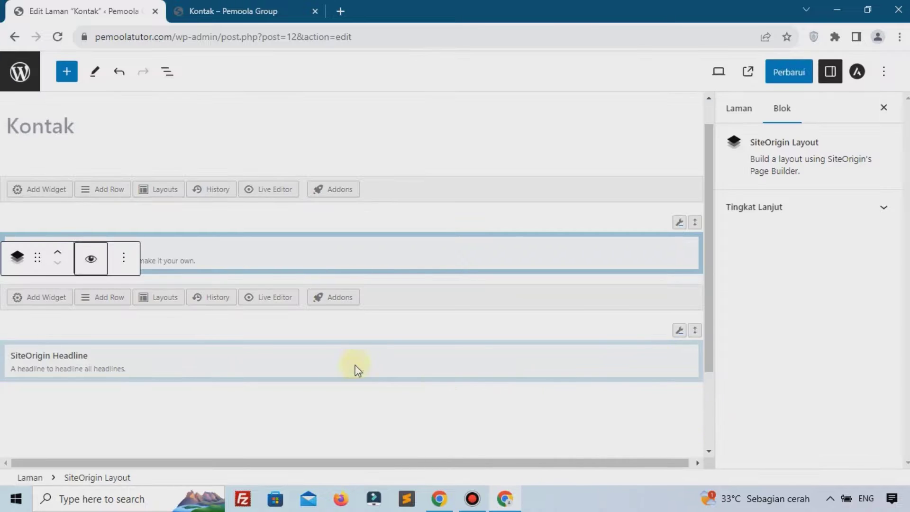
Set the Headline widget's text to "Kami ingin mendengar pendapat Anda dan melihat bagaimana kami dapat membantu.".
click(260, 361)
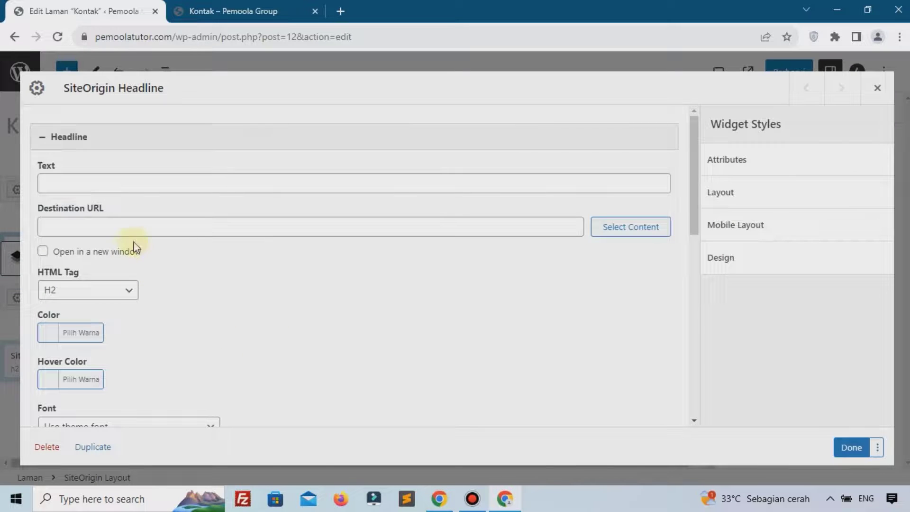
scroll(394, 297, down, 6)
scroll(385, 299, down, 2)
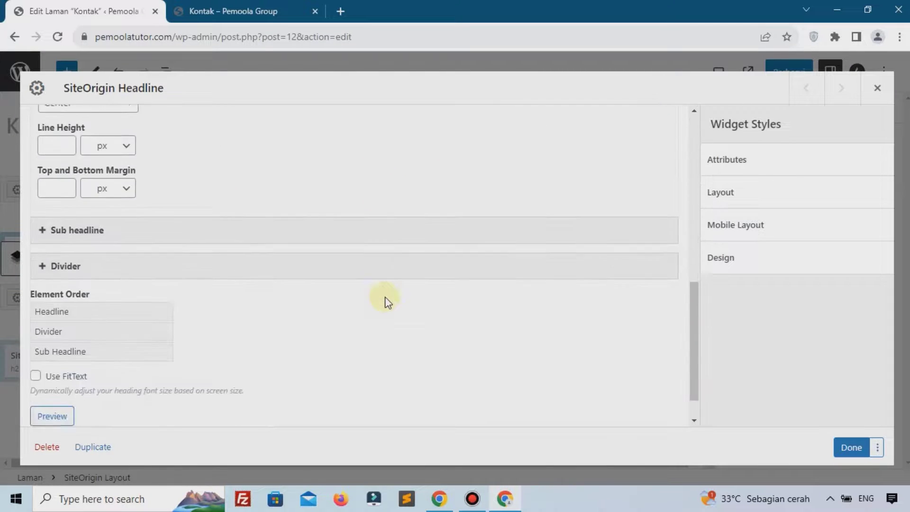
scroll(386, 300, up, 6)
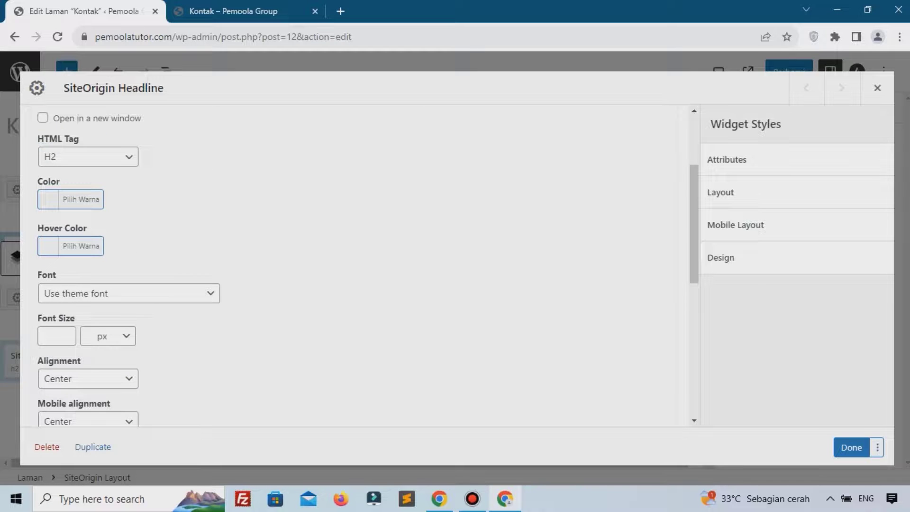
key(alt+Tab)
scroll(280, 263, up, 3)
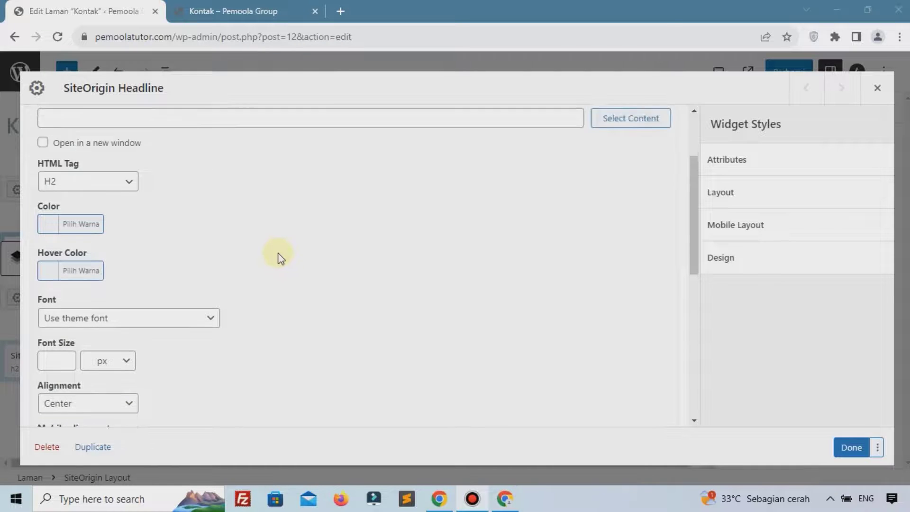
key(alt+Tab)
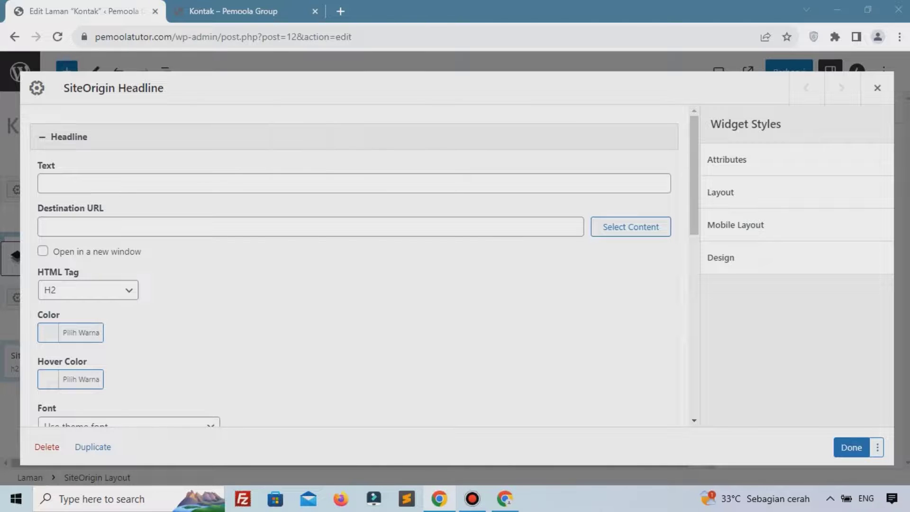
click(180, 187)
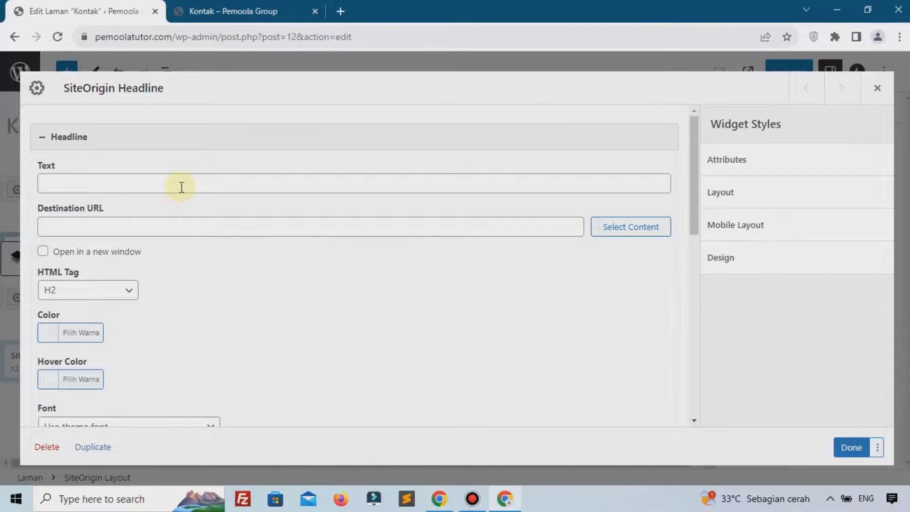
text(Kami ingin mendengar pendapat Anda dan melihat bagaimana kami dapat membantu.)
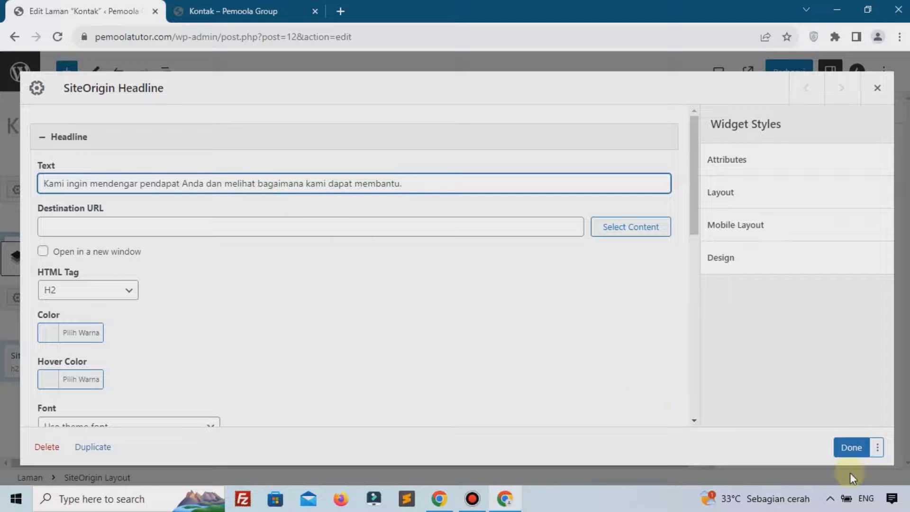
scroll(198, 304, down, 10)
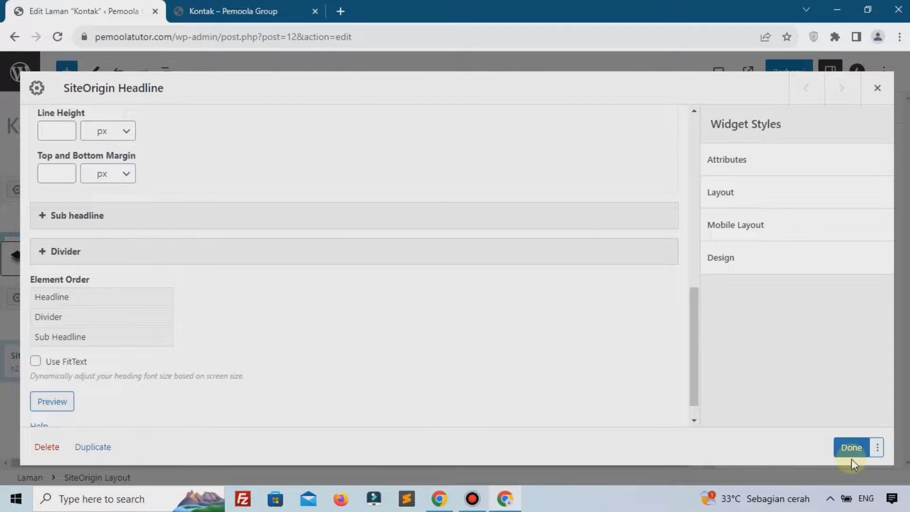
click(852, 448)
Update the Kontak page and view the new headline on the live page.
click(782, 75)
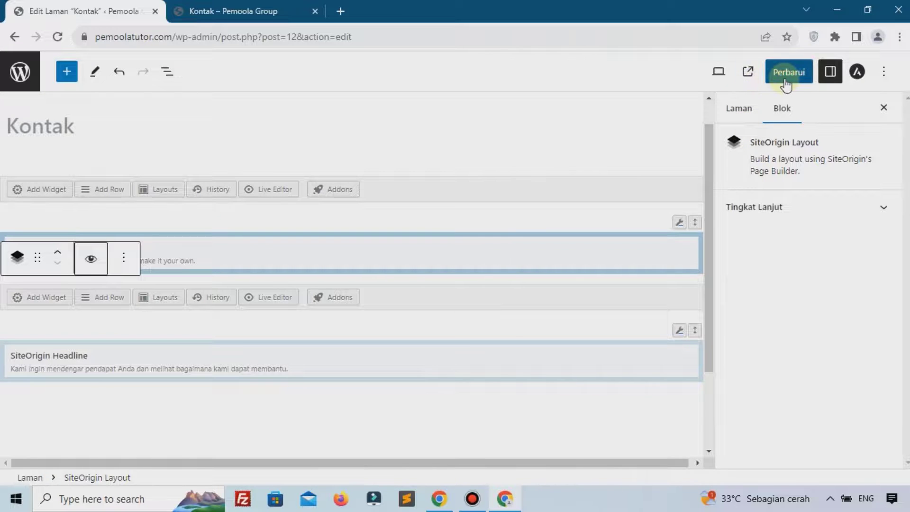
click(223, 11)
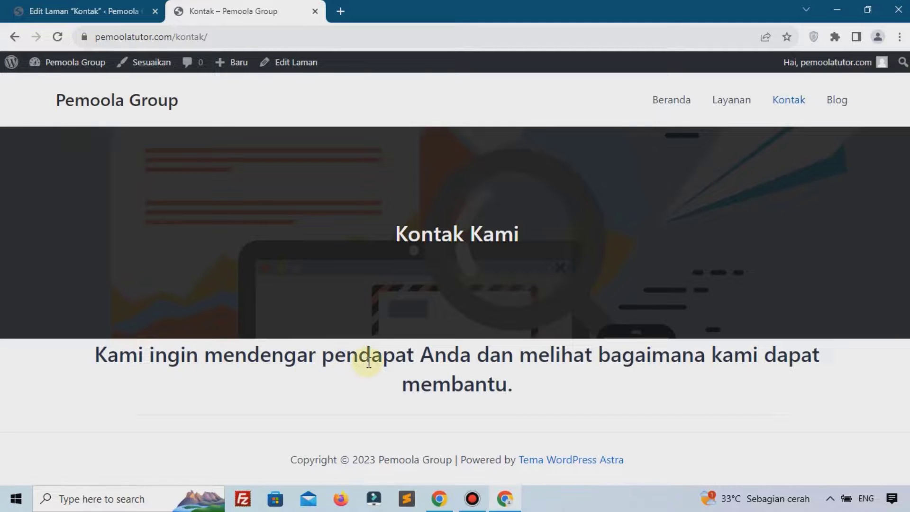
Set the font size of the SiteOrigin Headline below the hero to 20 px and save the widget.
click(109, 10)
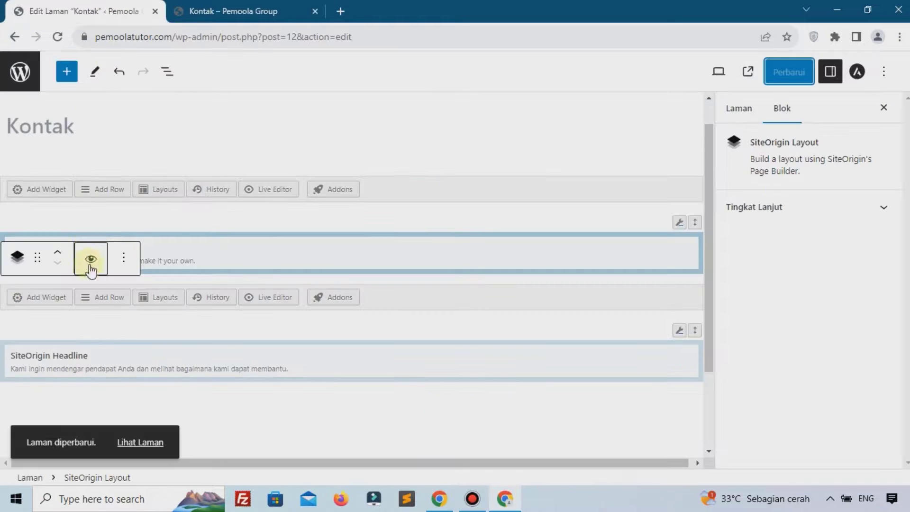
click(49, 365)
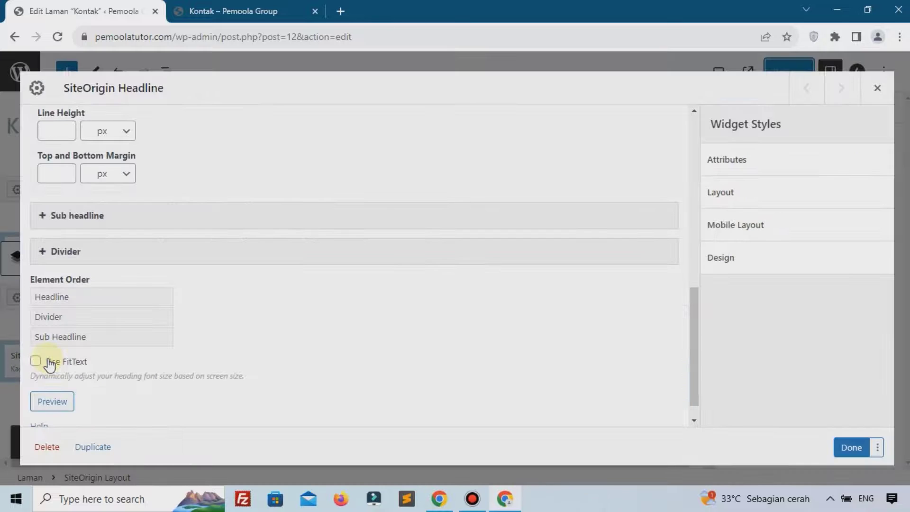
scroll(156, 308, down, 1)
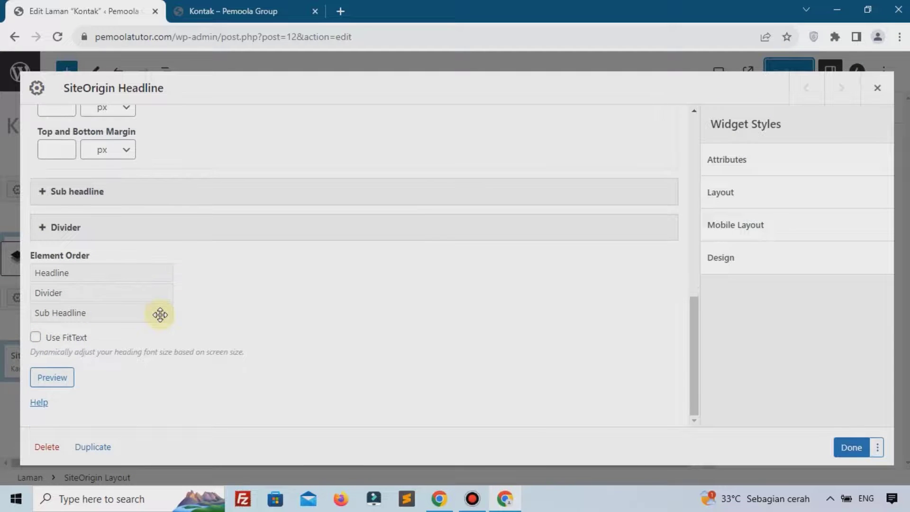
scroll(158, 313, up, 5)
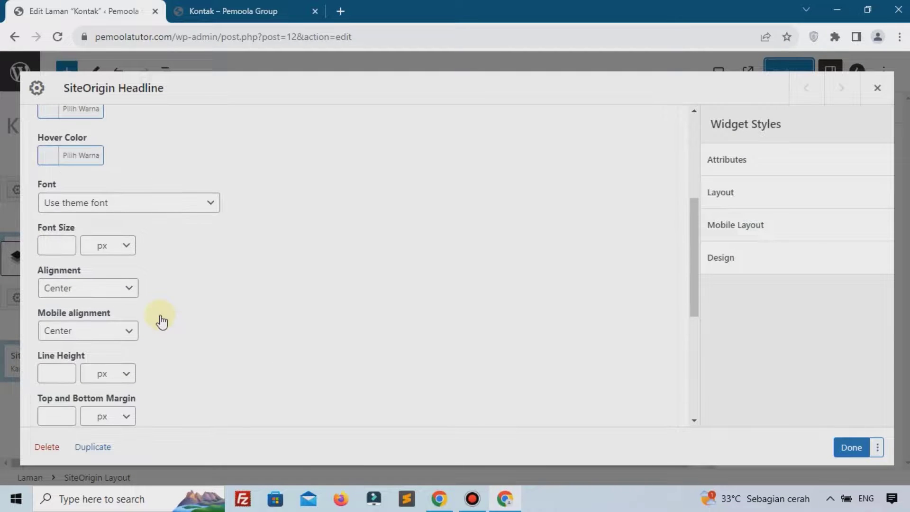
scroll(144, 309, up, 5)
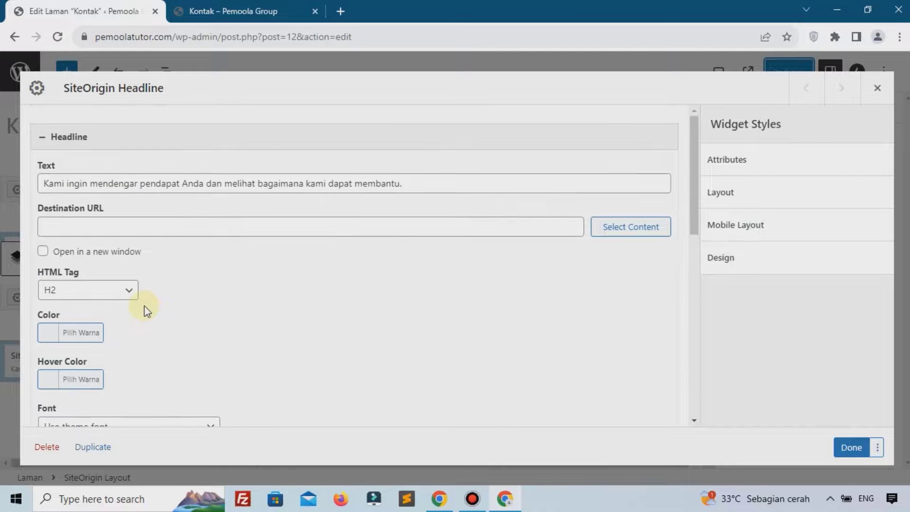
scroll(144, 309, down, 3)
scroll(144, 310, down, 1)
click(60, 270)
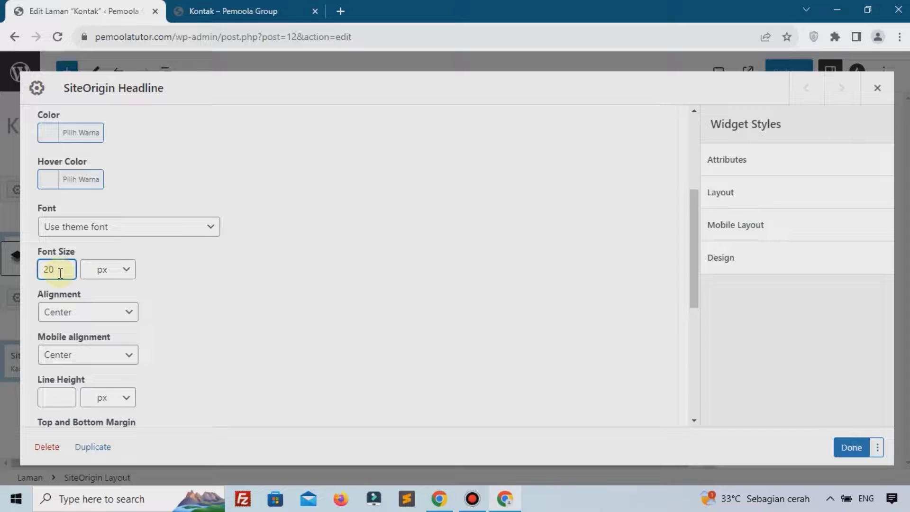
text(20)
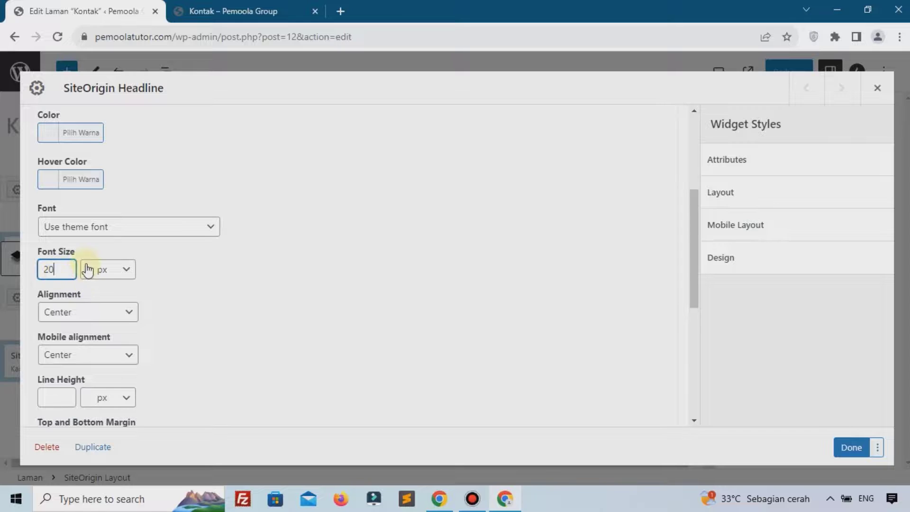
click(849, 448)
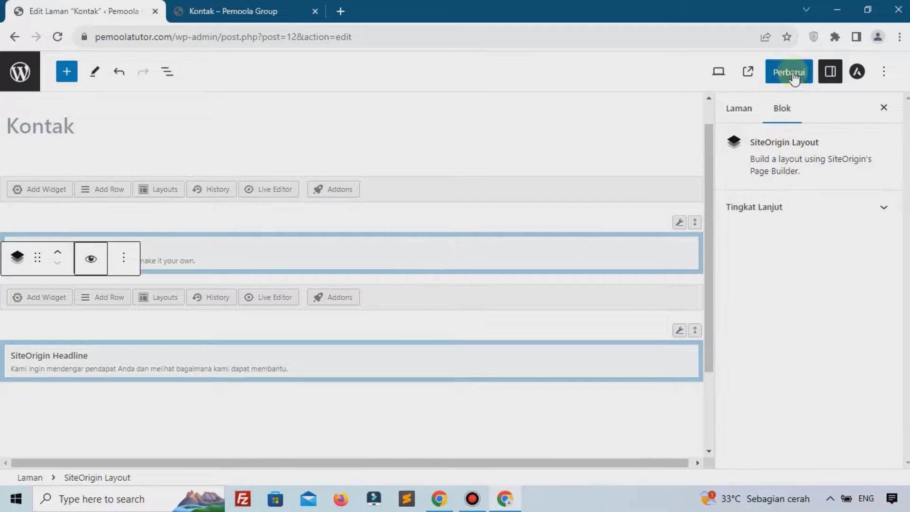
Update the Kontak page and reload the live page to check the resized headline.
click(793, 73)
click(233, 11)
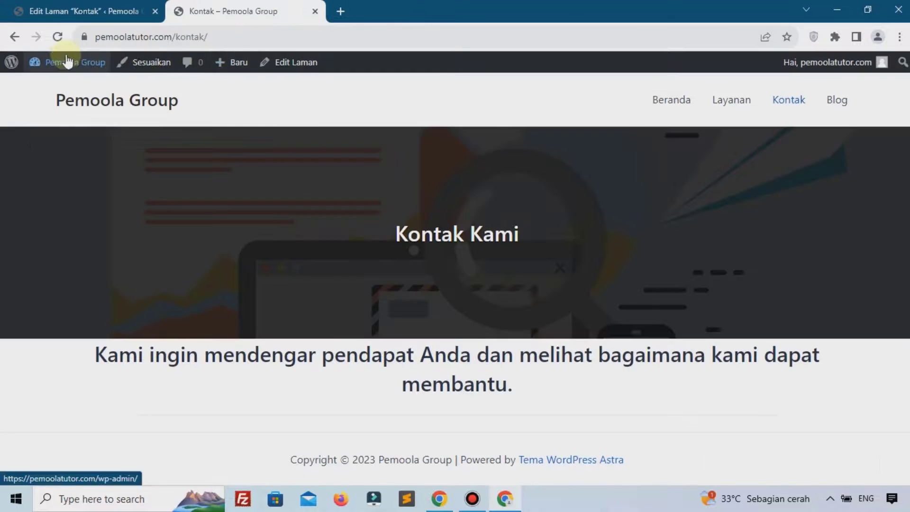
click(58, 37)
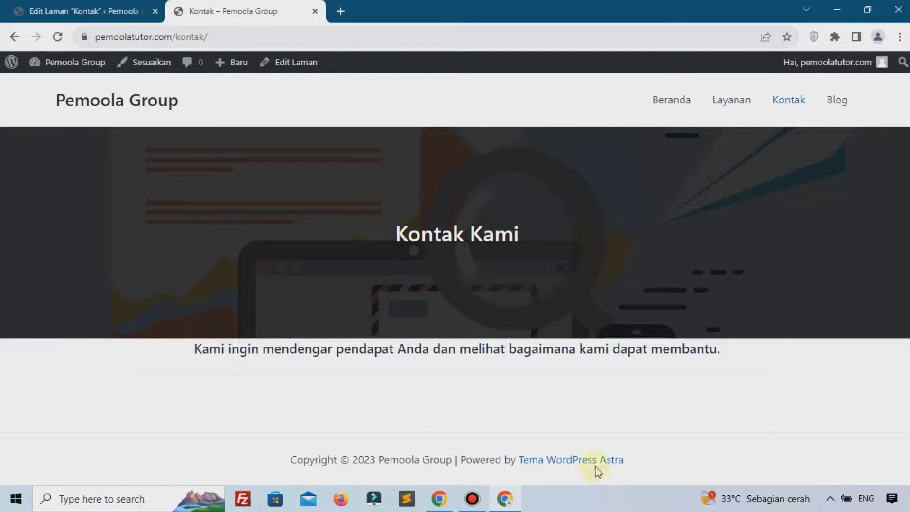
key(F12)
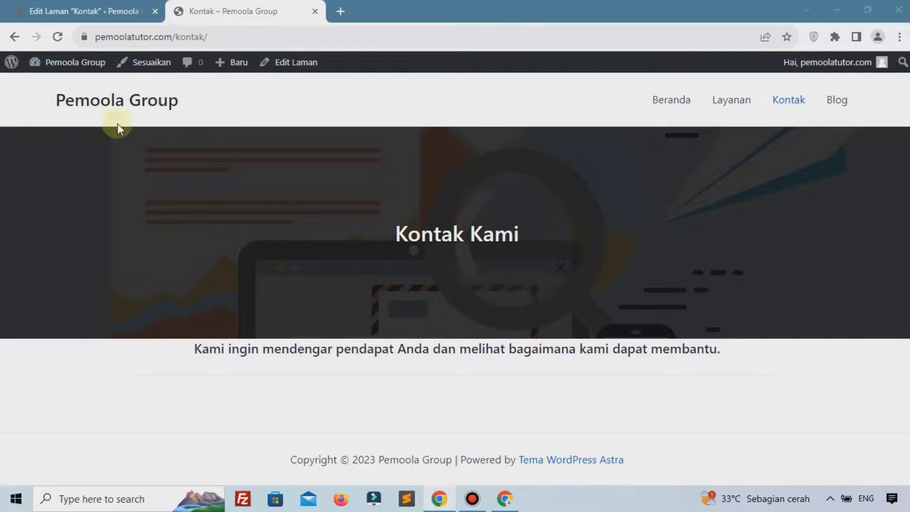
Add a SiteOrigin Features widget to the second layout block in the Kontak page editor.
click(118, 11)
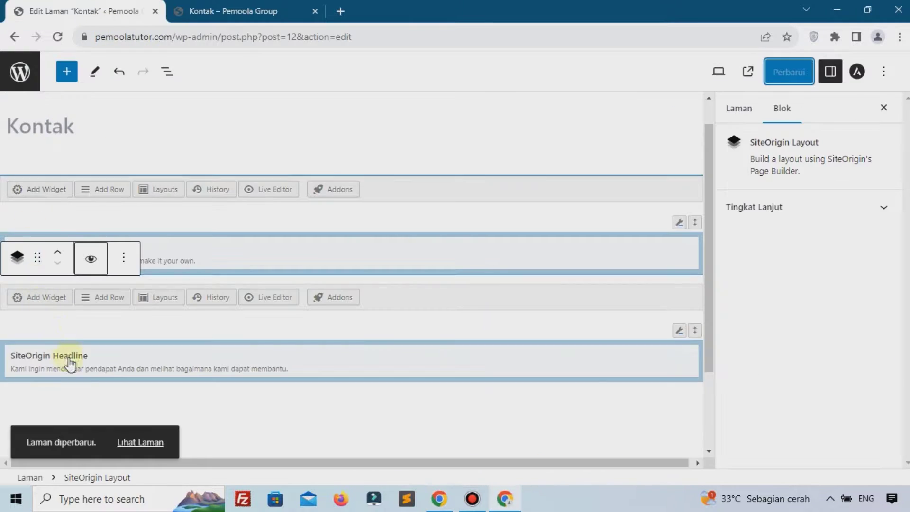
click(45, 298)
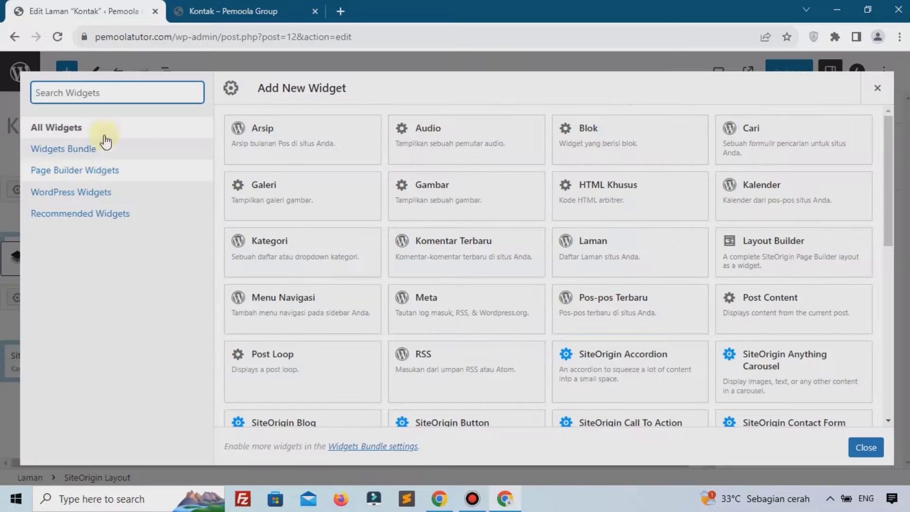
text(d)
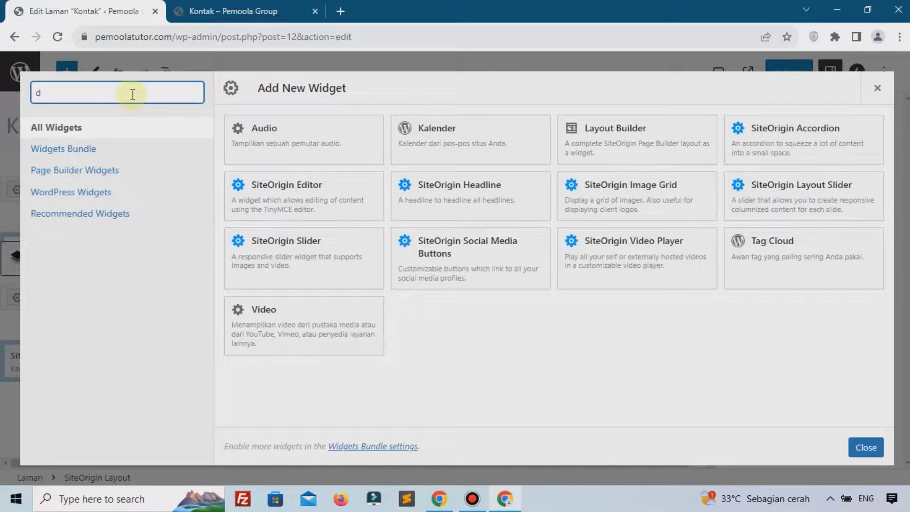
key(BackSpace)
text(fea)
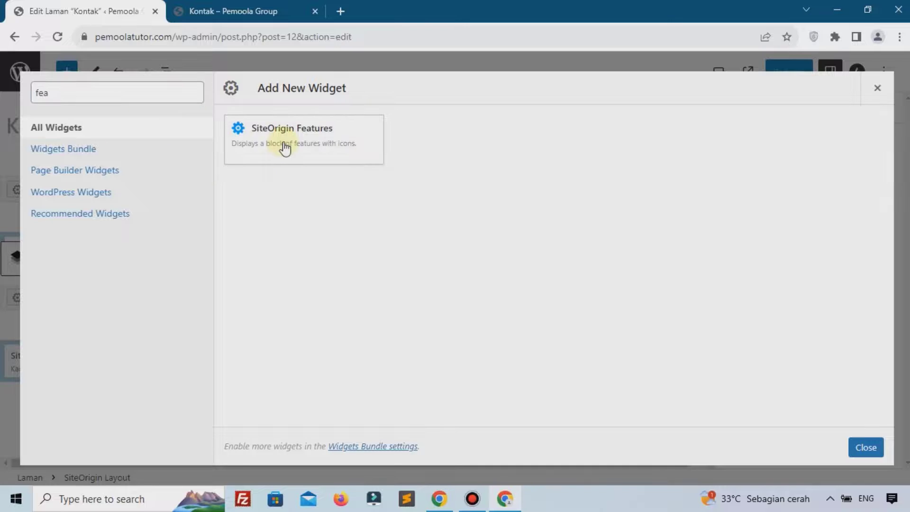
click(285, 148)
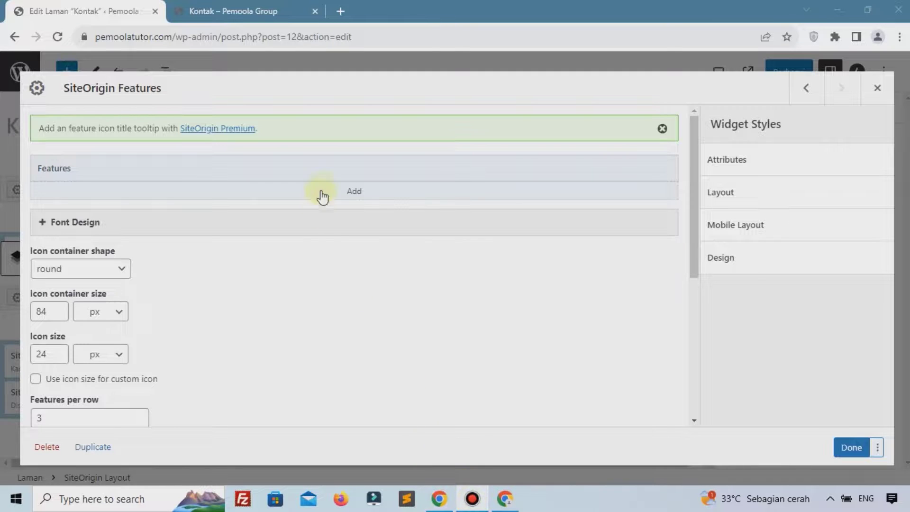
Add a first feature entry to the Features widget and open its Font Awesome icon selection.
click(356, 192)
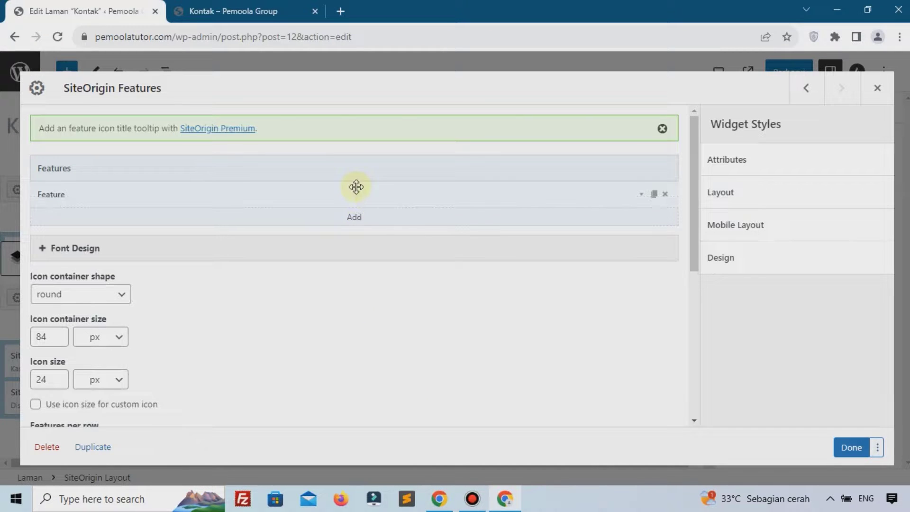
click(641, 195)
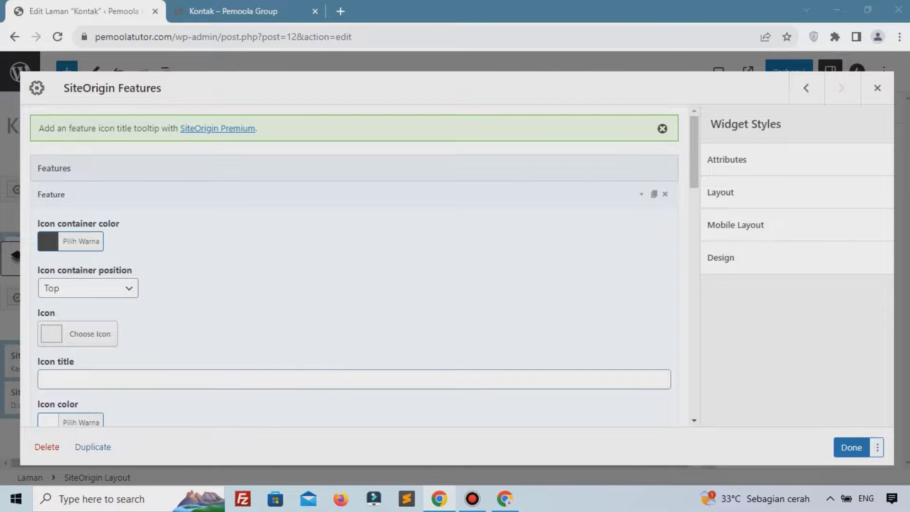
click(85, 338)
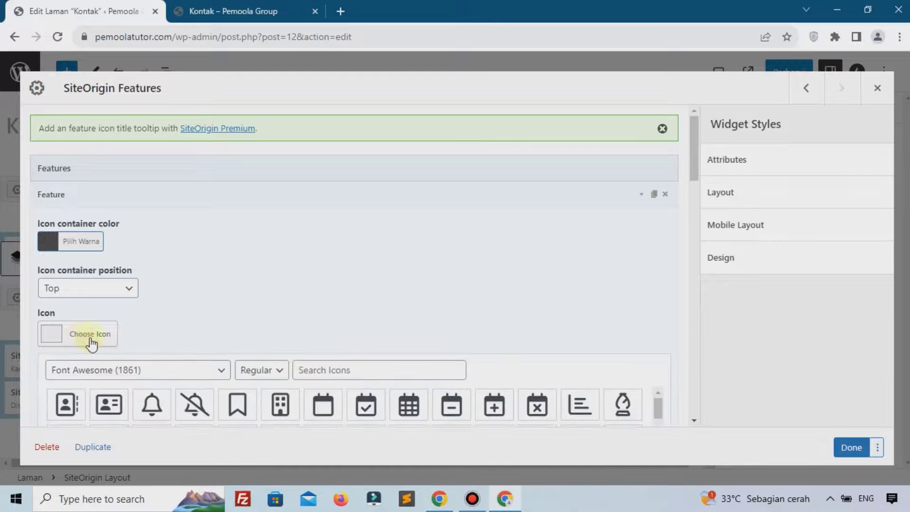
scroll(208, 314, down, 3)
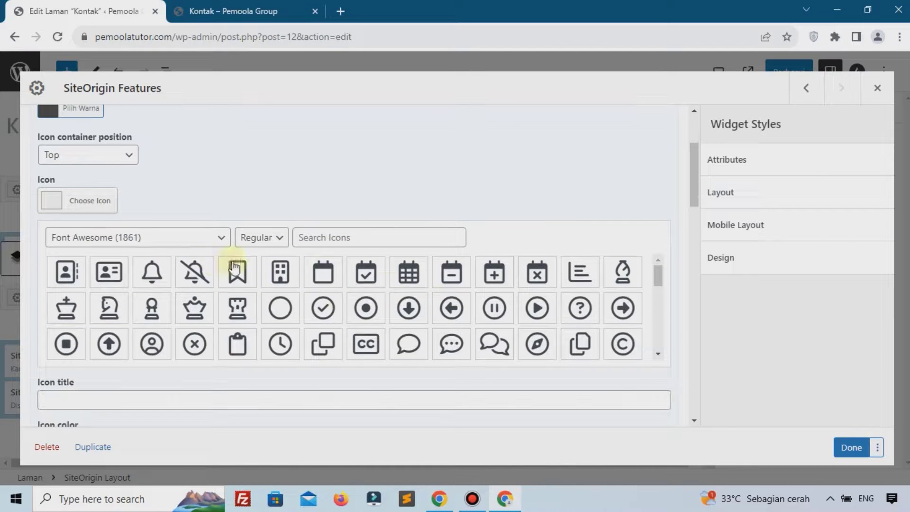
Try searching the Regular-style Font Awesome icons for "pho" and "mon".
click(322, 238)
text(pho)
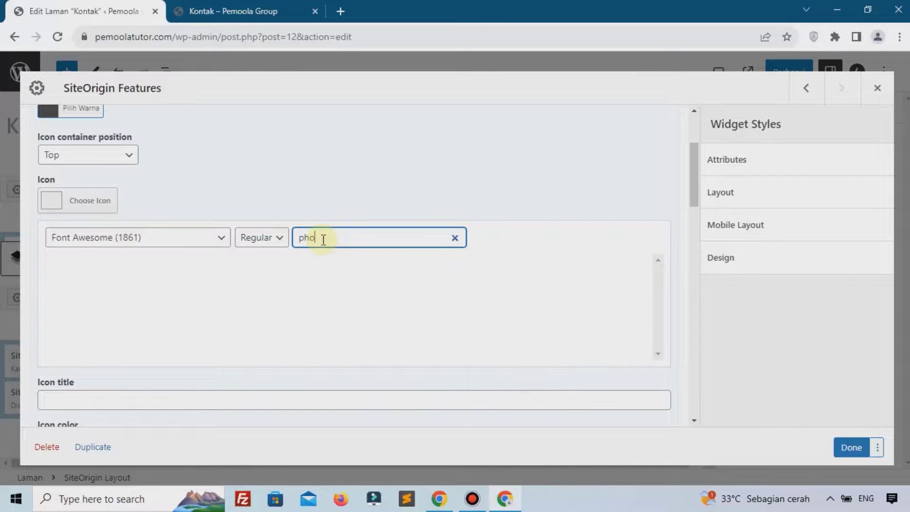
key(BackSpace)
key(BackSpace)
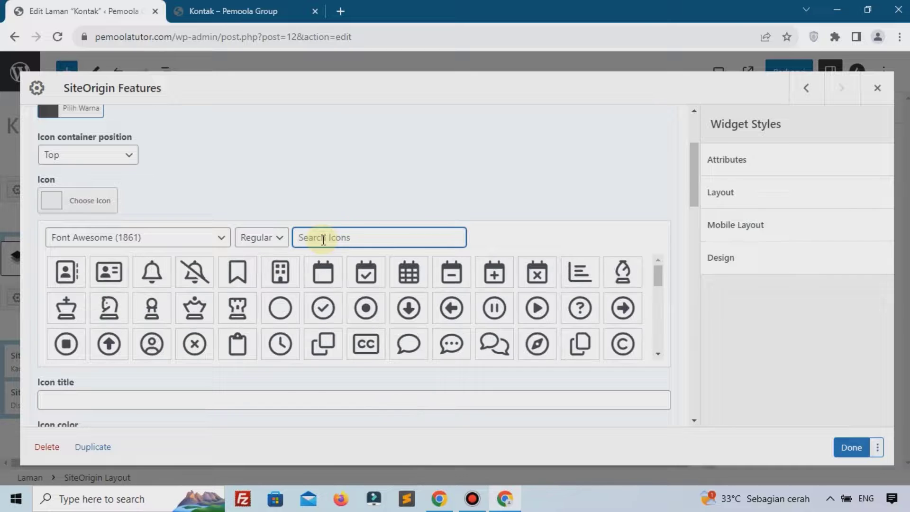
text(mon)
key(BackSpace)
key(BackSpace)
key(BackSpace)
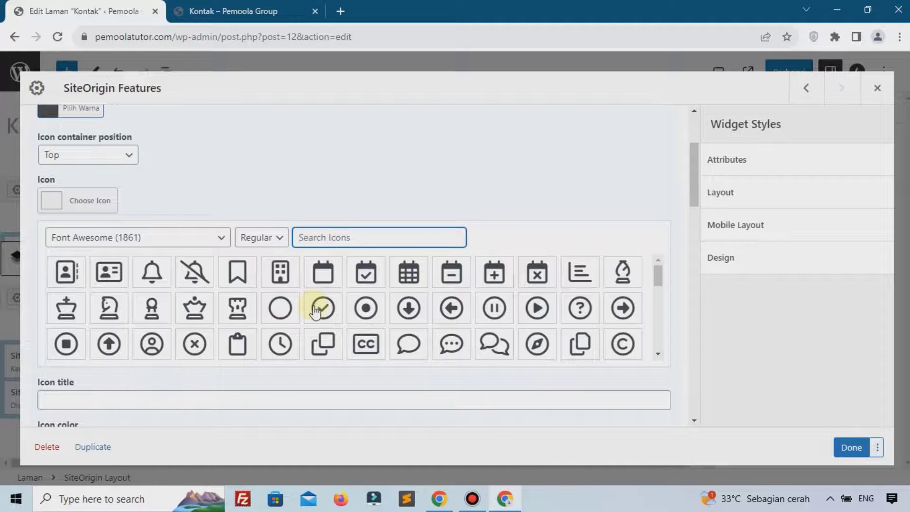
Find "pho" among the Solid Font Awesome icons and choose the last square phone icon for the feature.
scroll(216, 294, down, 5)
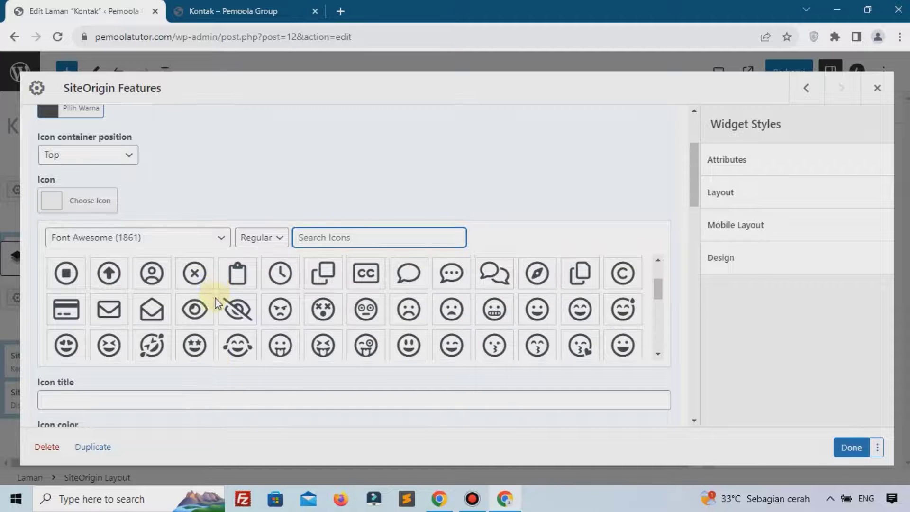
scroll(223, 308, up, 3)
scroll(228, 315, down, 10)
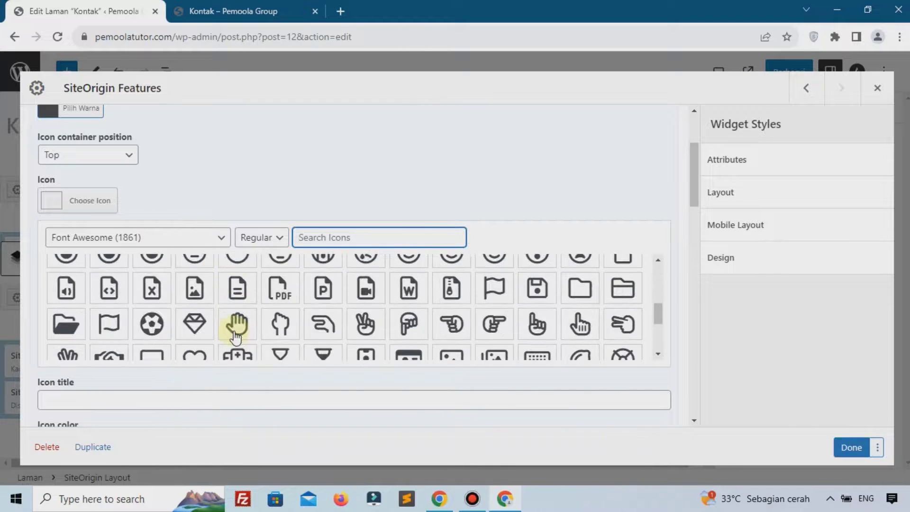
scroll(357, 237, down, 2)
scroll(358, 237, up, 8)
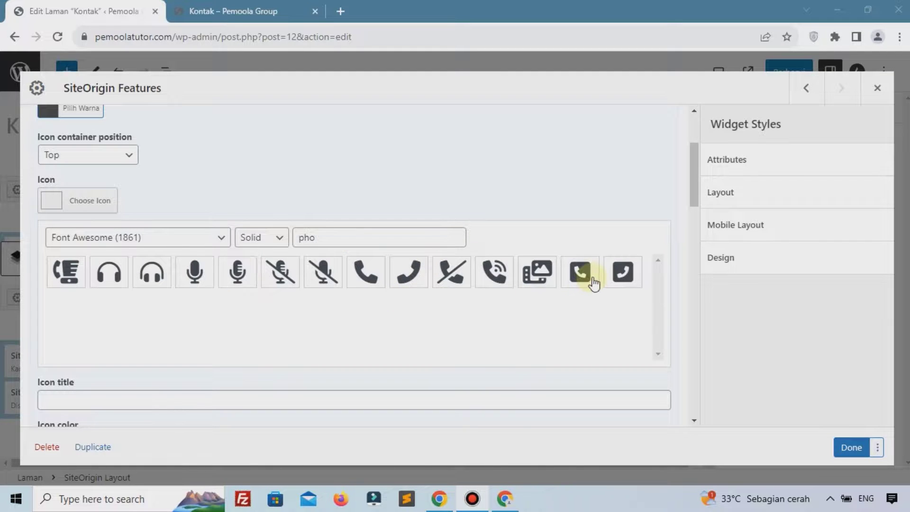
click(614, 280)
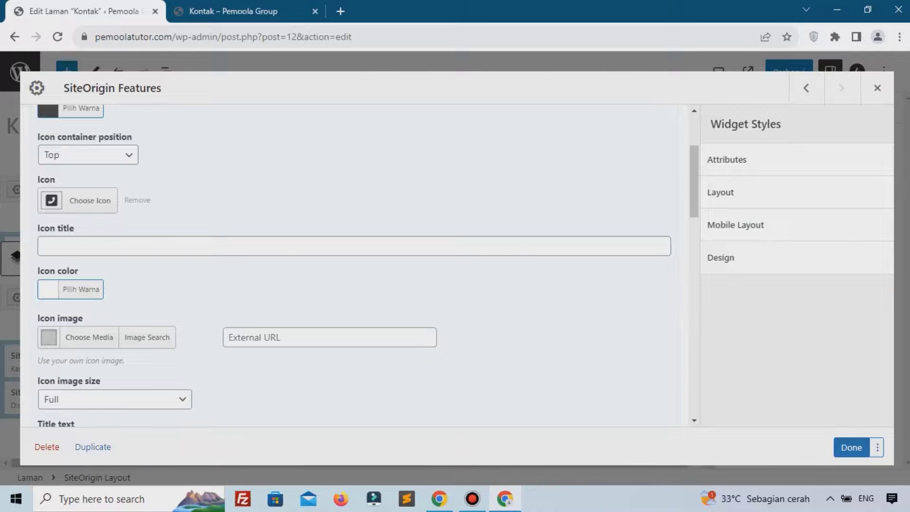
Title the feature "Telephone", enter the contact phone number as its text, and collapse the entry.
scroll(106, 337, down, 4)
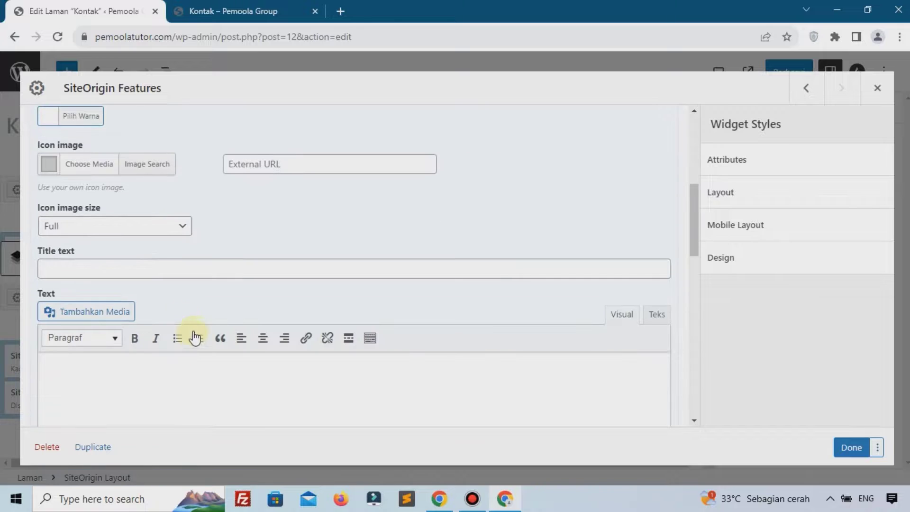
click(185, 246)
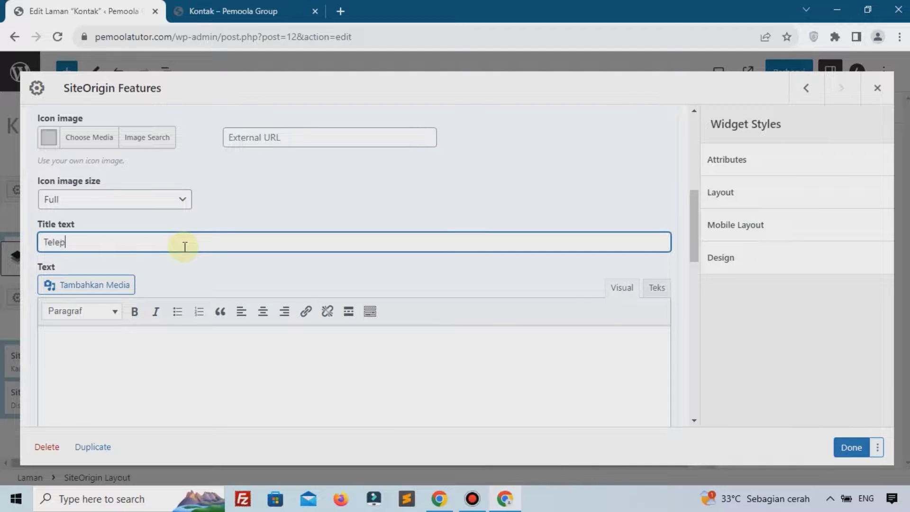
click(196, 369)
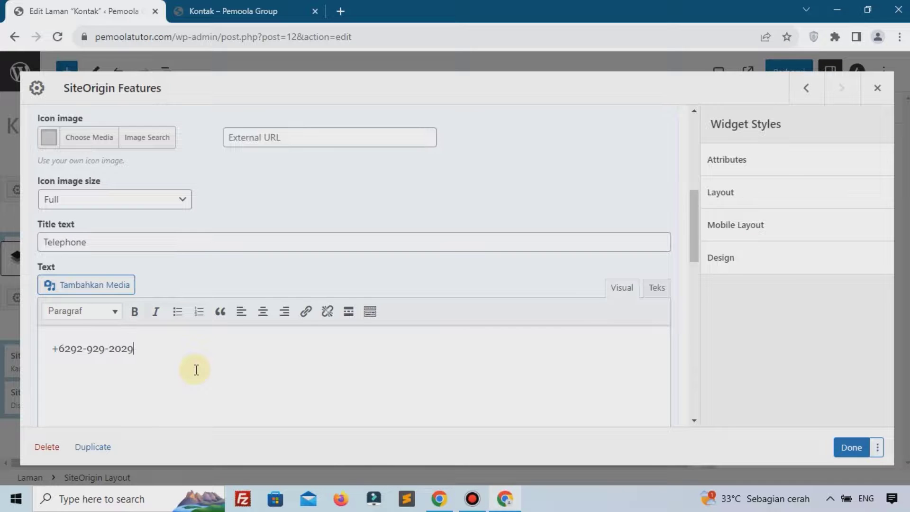
scroll(234, 311, up, 6)
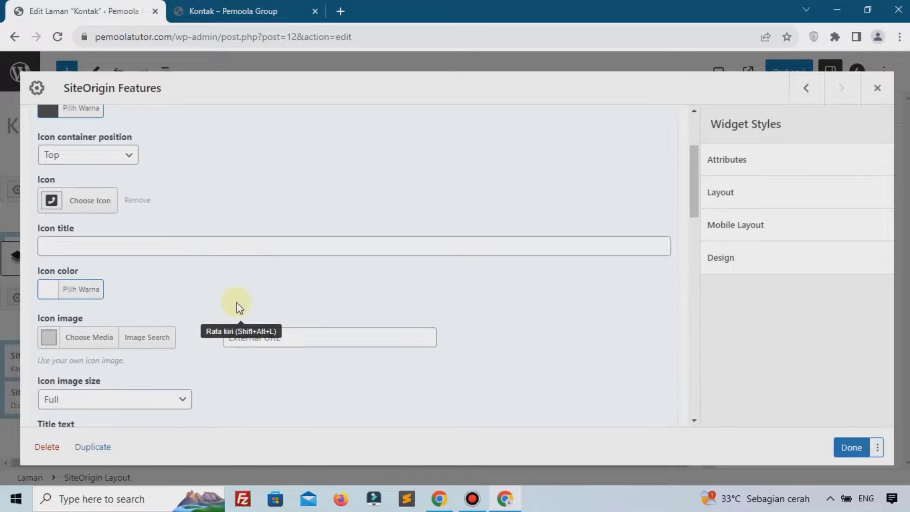
scroll(267, 283, up, 1)
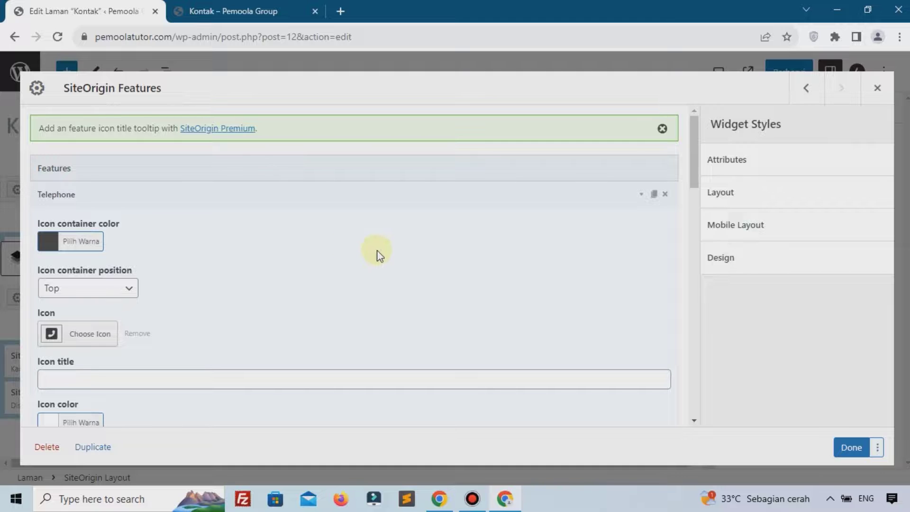
click(634, 197)
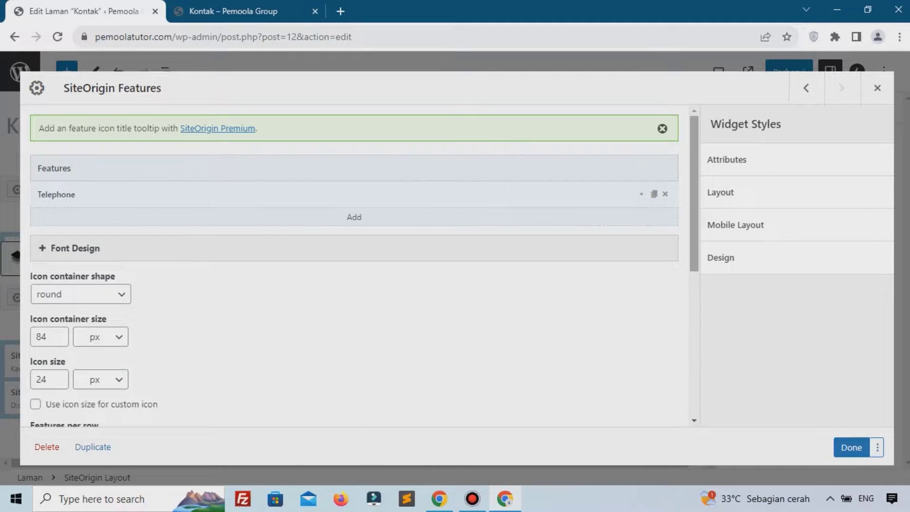
Add a second feature entry to the Features widget, expand it, and open its Font Awesome icon selection.
key(alt+Tab)
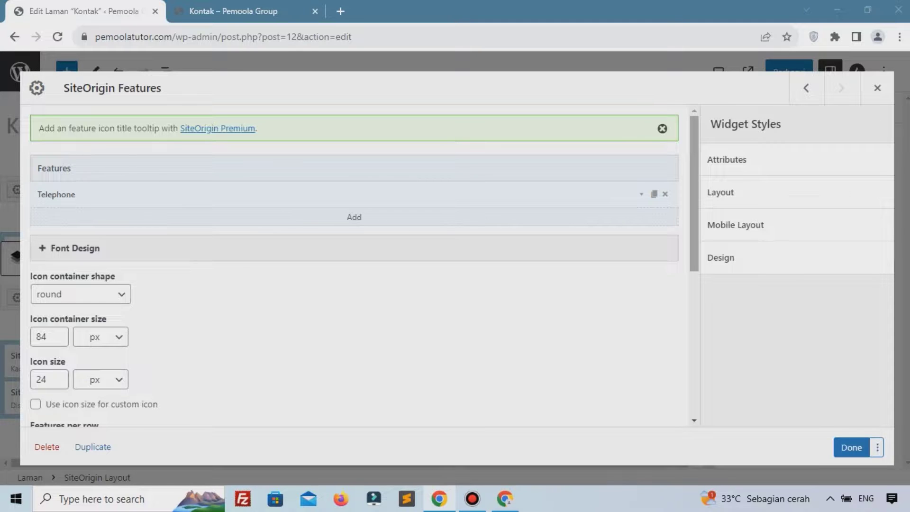
click(354, 219)
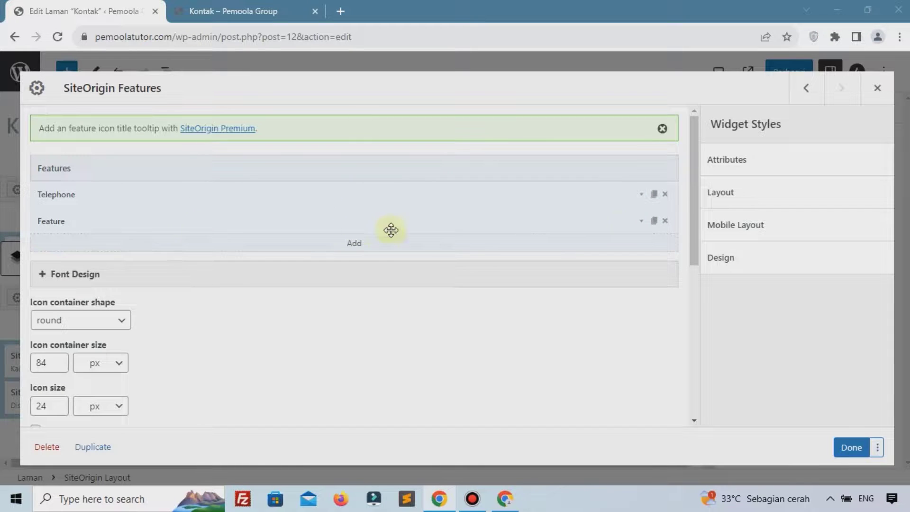
click(637, 228)
scroll(110, 334, down, 1)
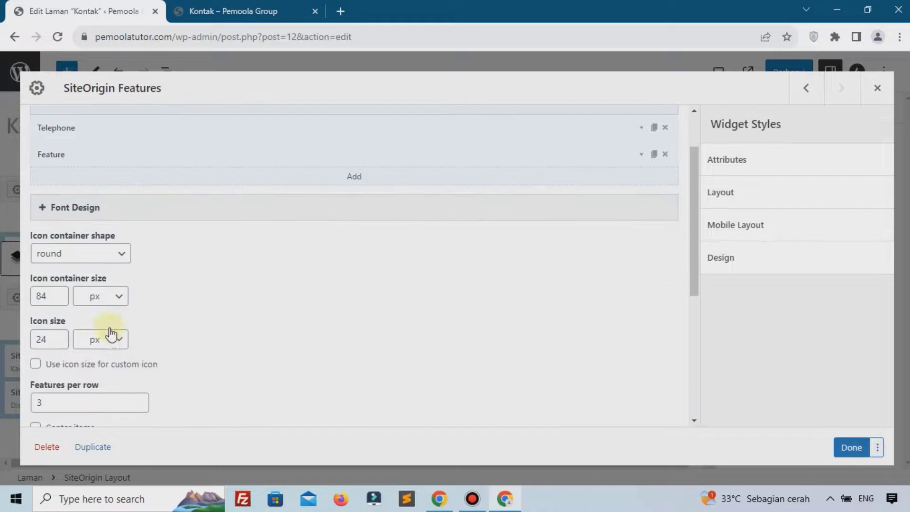
scroll(107, 311, up, 1)
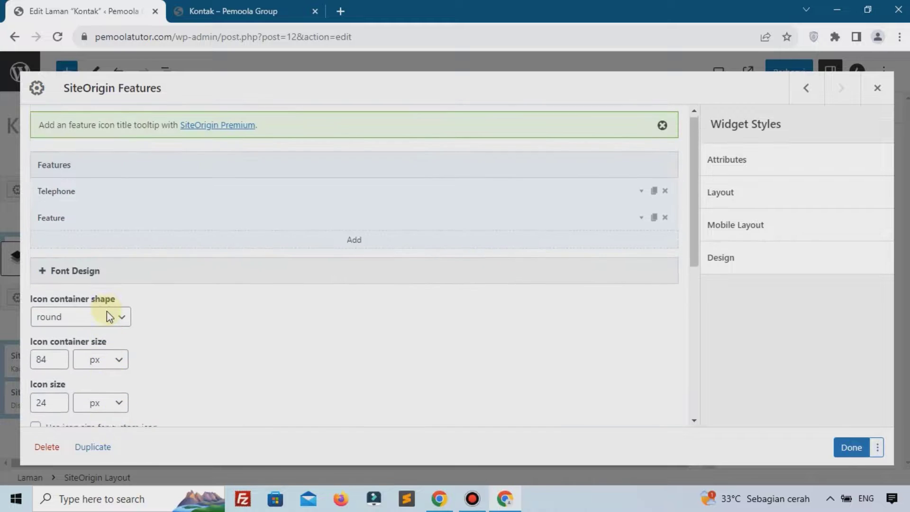
click(639, 224)
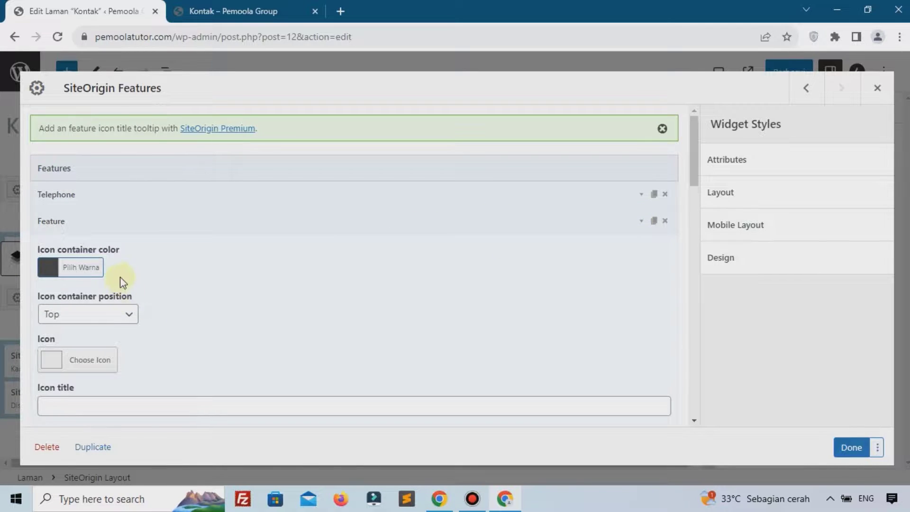
scroll(119, 294, down, 3)
click(85, 226)
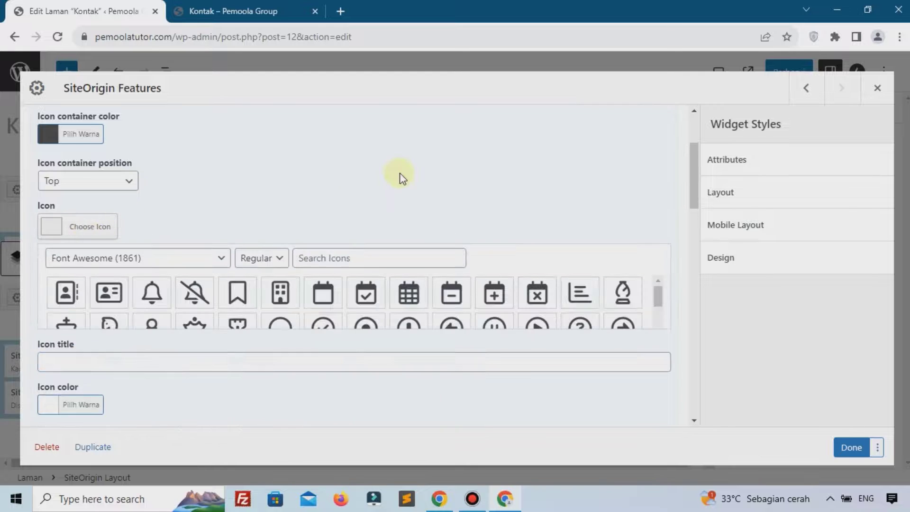
Find "map" among the Solid Font Awesome icons and choose the third icon, the map with a location pin.
click(244, 264)
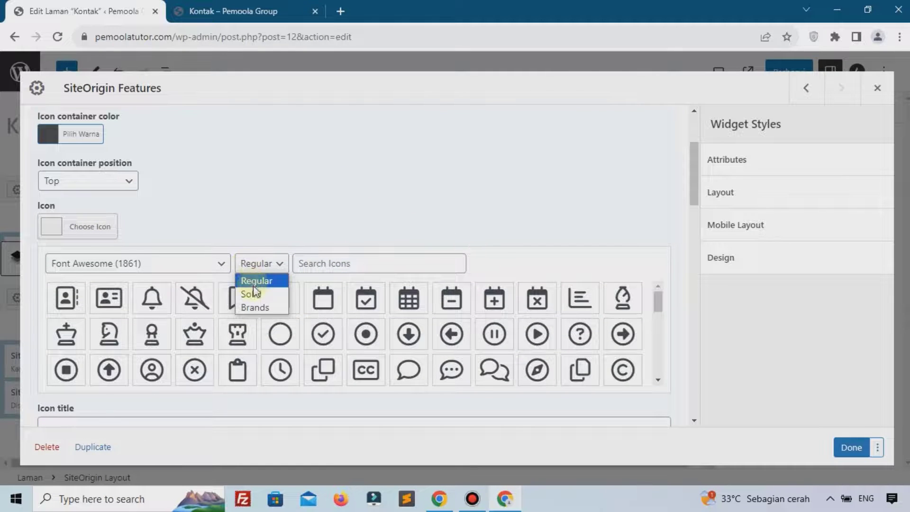
click(294, 280)
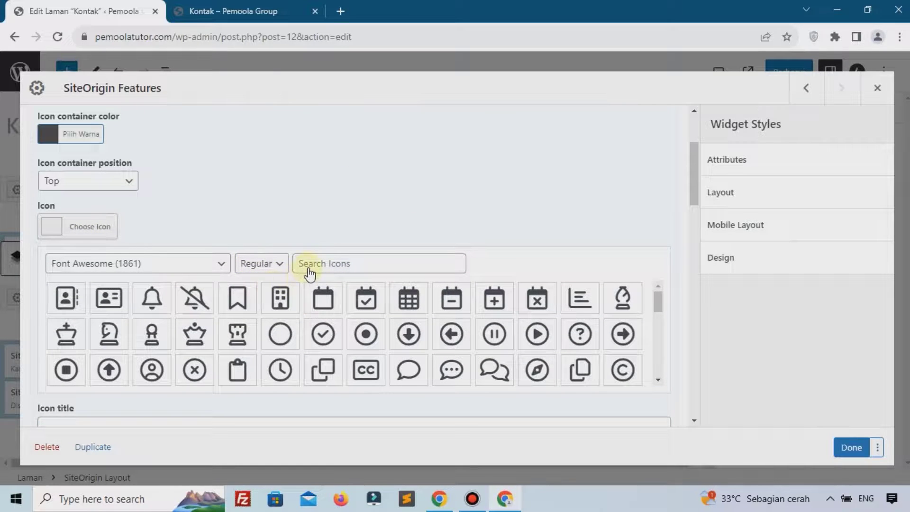
key(Down)
click(322, 264)
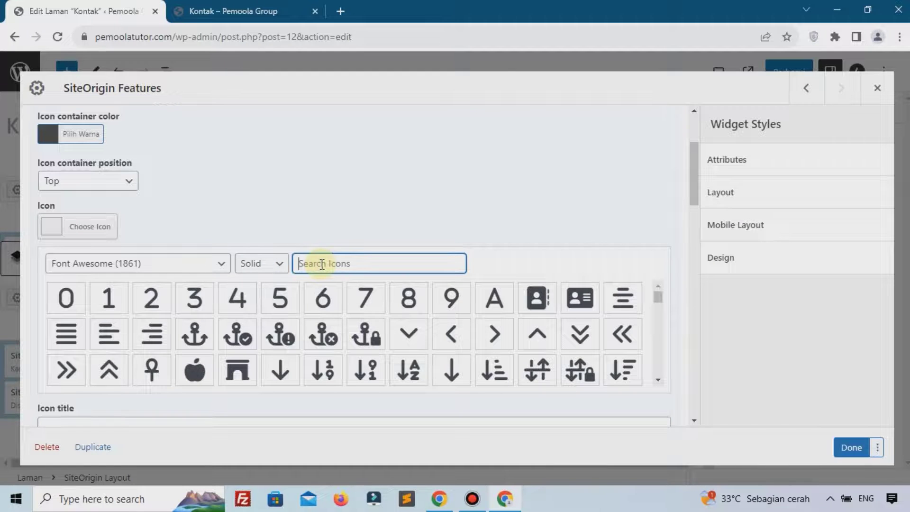
text(map)
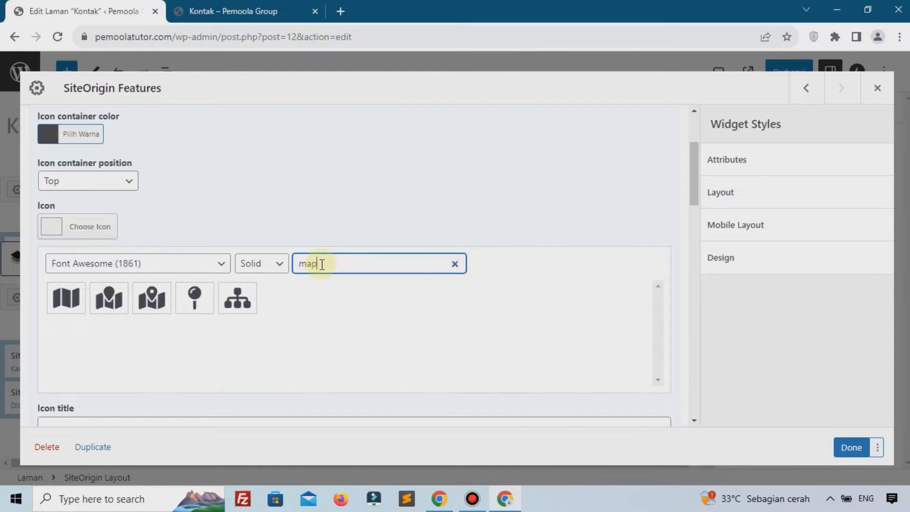
click(152, 298)
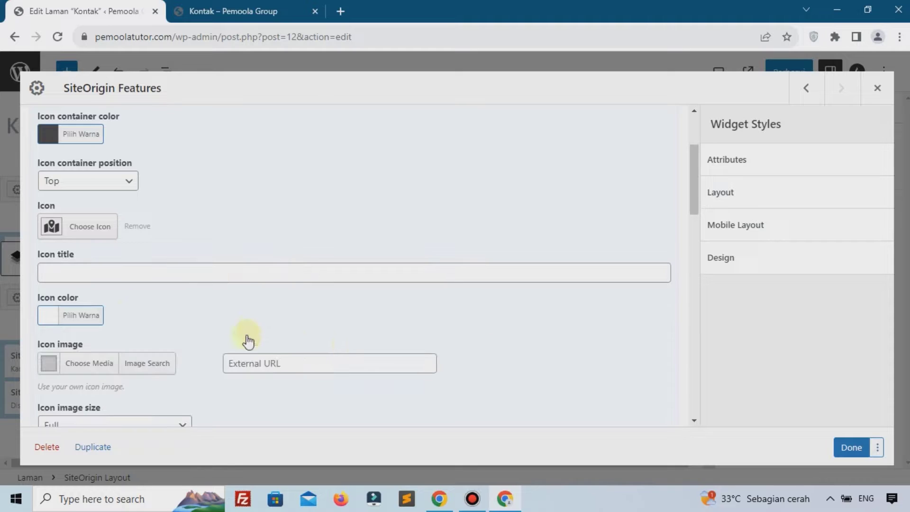
Title the second feature "Alamat", enter "Jakarta Selatan" as its text, and collapse the entry.
scroll(130, 315, down, 5)
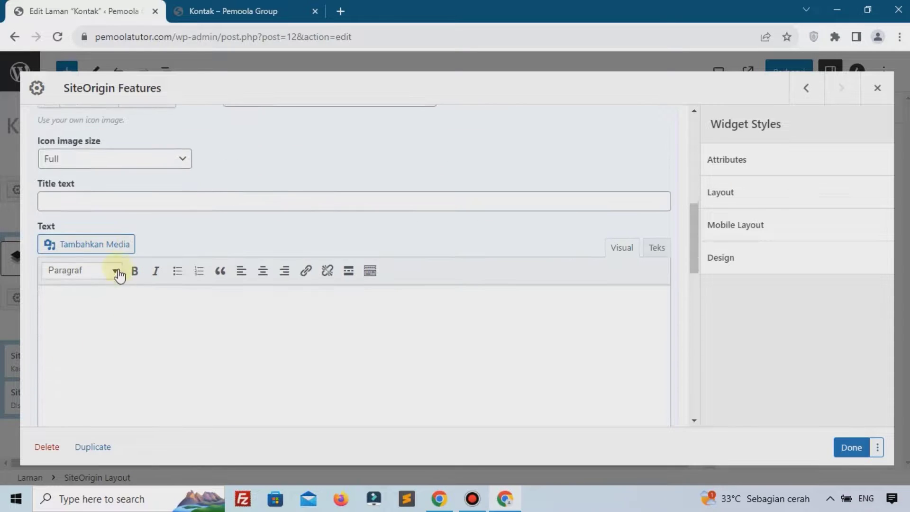
click(134, 195)
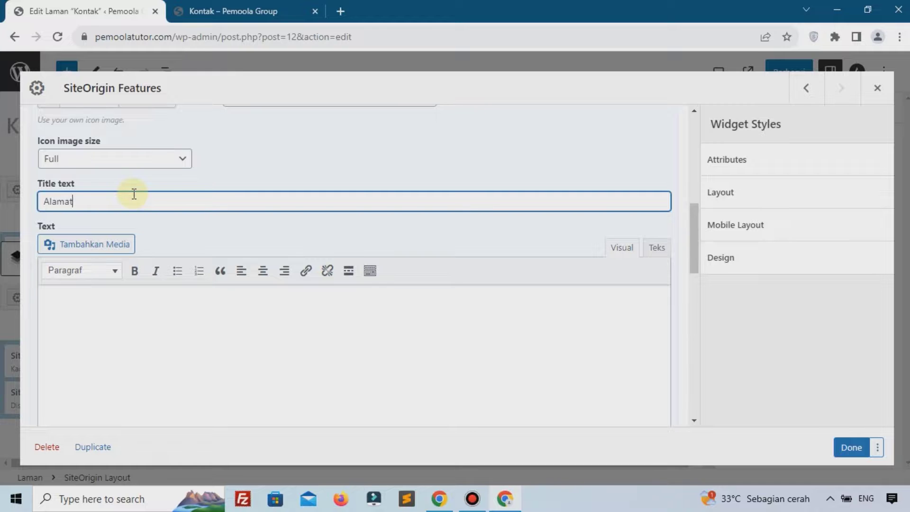
click(172, 304)
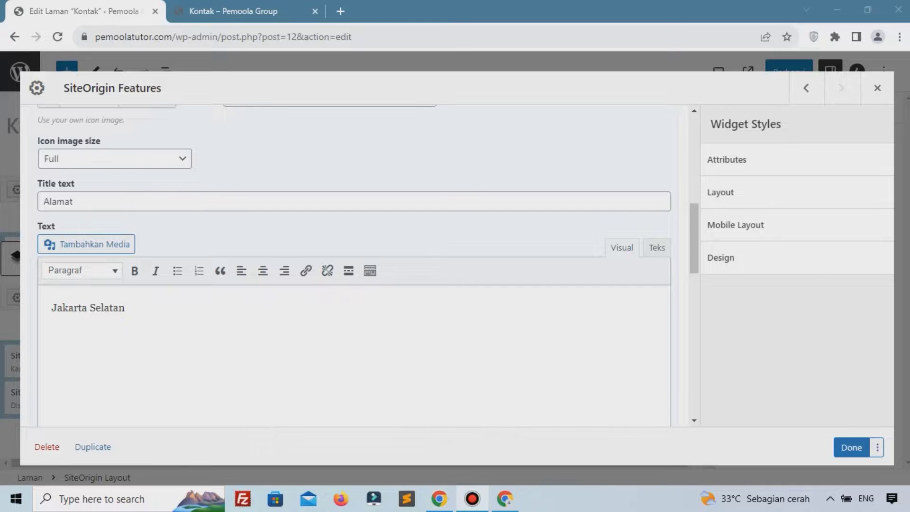
scroll(422, 291, up, 5)
scroll(421, 291, up, 3)
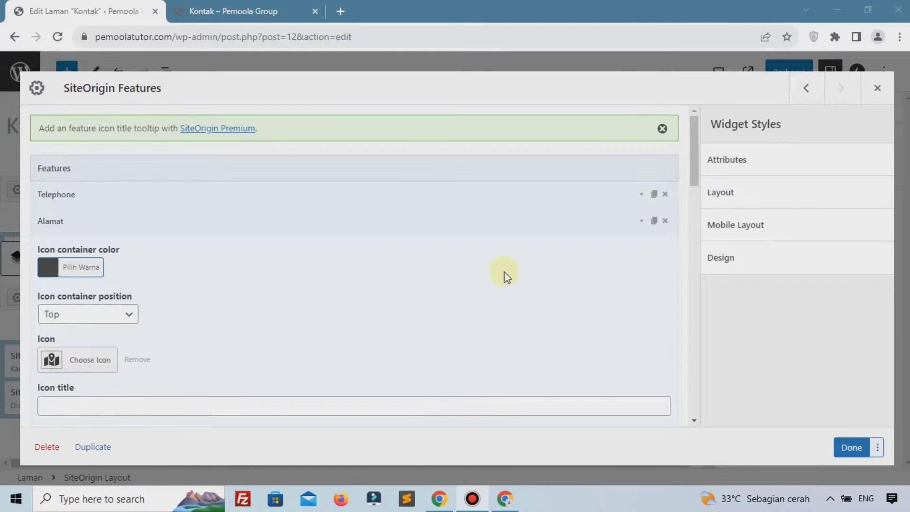
click(639, 226)
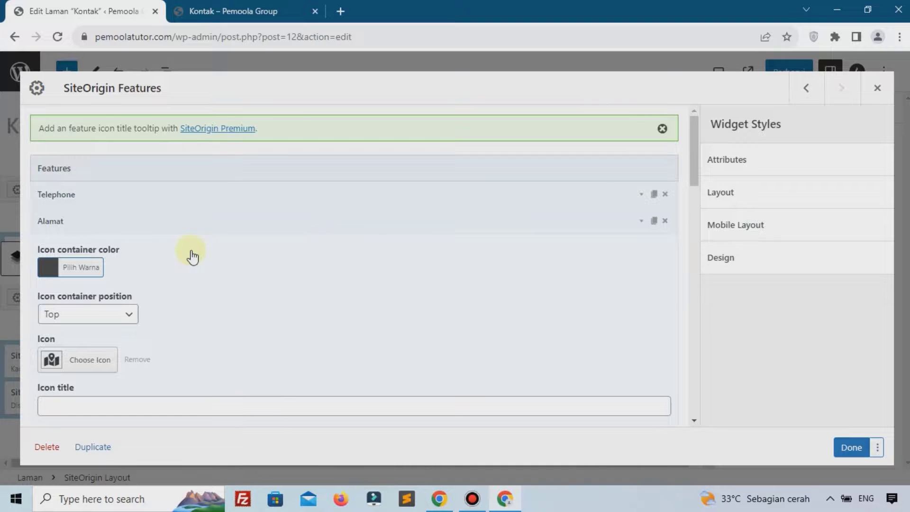
click(643, 221)
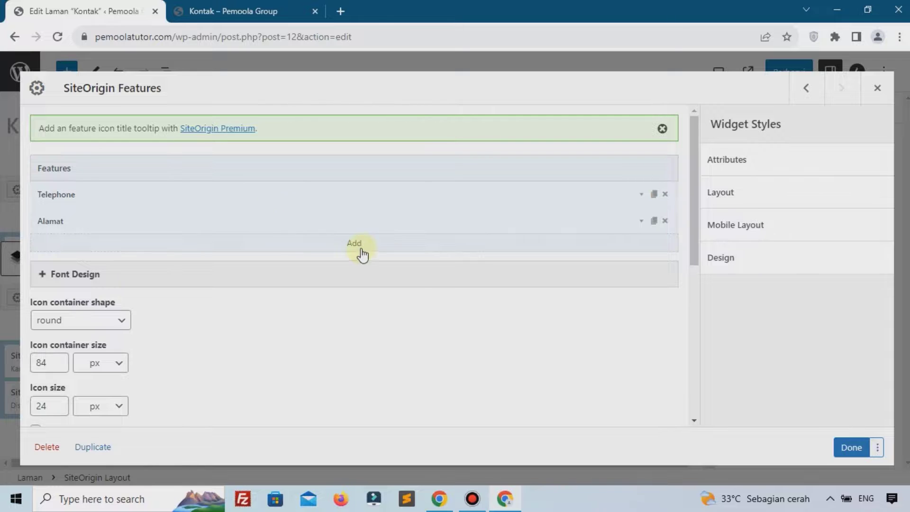
Add a third feature entry below Alamat, delete the surplus fourth entry, and expand the third one.
double_click(361, 249)
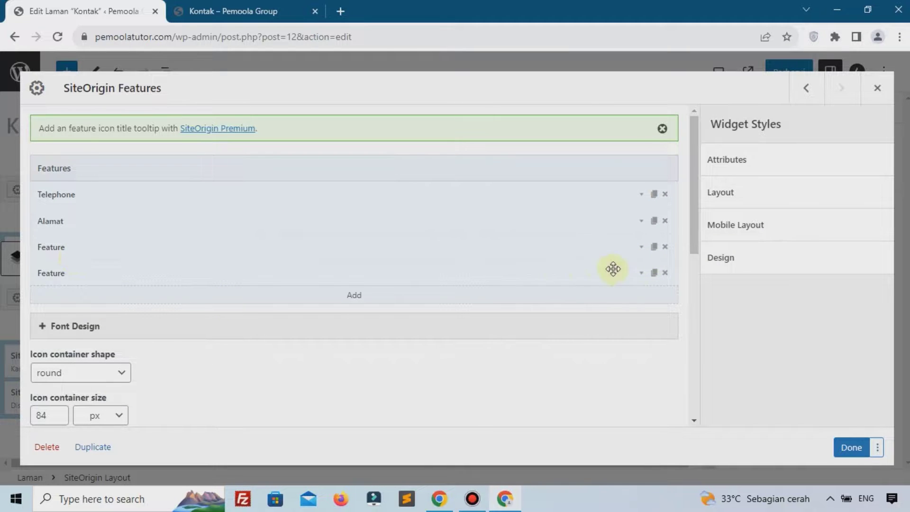
click(666, 274)
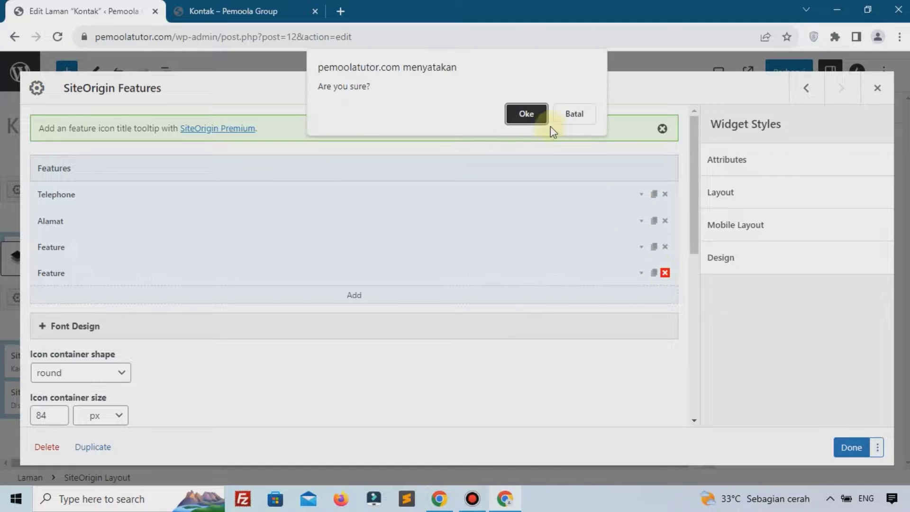
click(536, 118)
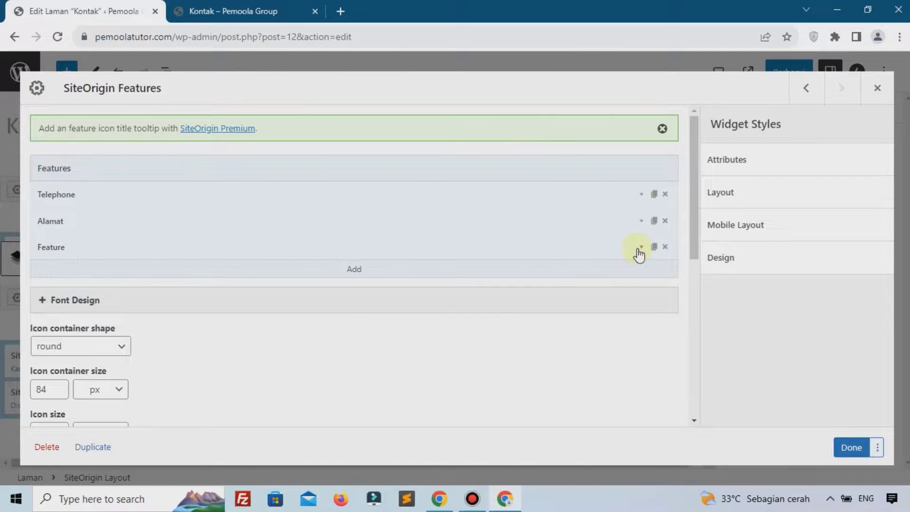
click(641, 247)
scroll(197, 313, down, 3)
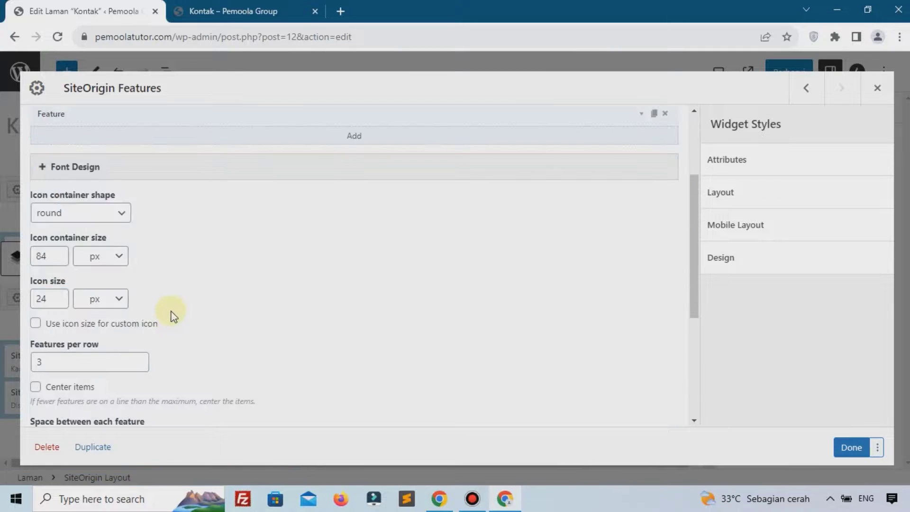
scroll(110, 217, up, 3)
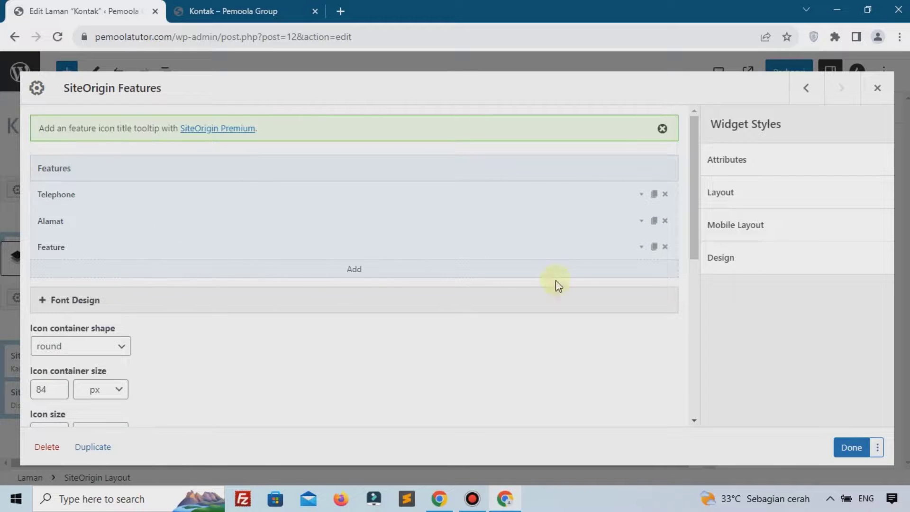
click(641, 247)
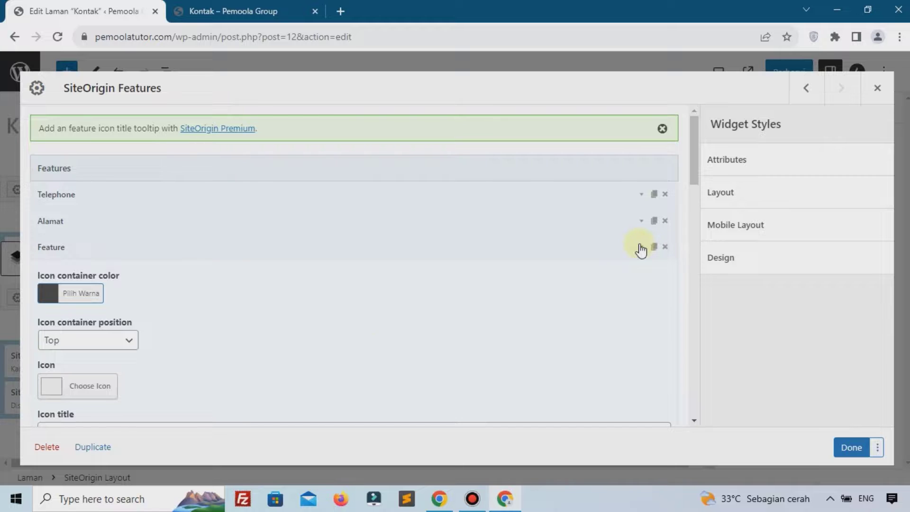
Find "env" among the Solid Font Awesome icons and choose the square envelope icon for the third feature.
click(112, 387)
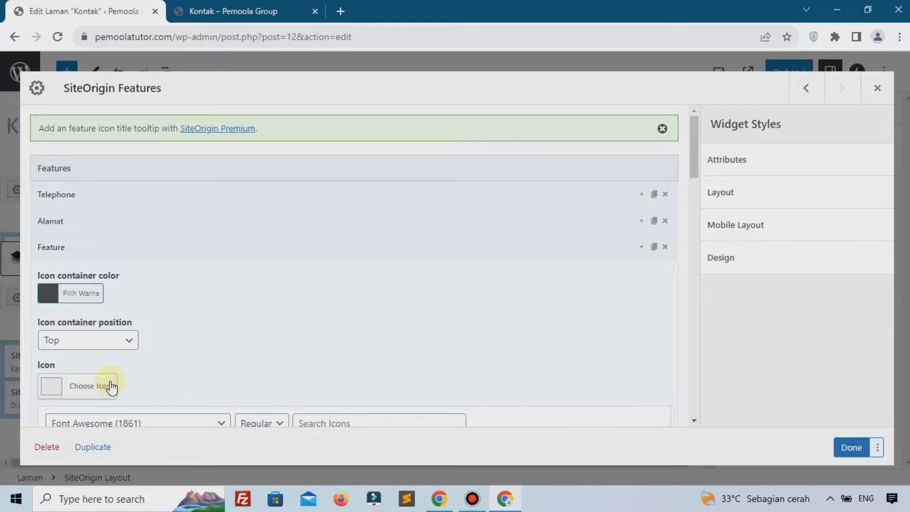
scroll(152, 376, down, 1)
click(256, 362)
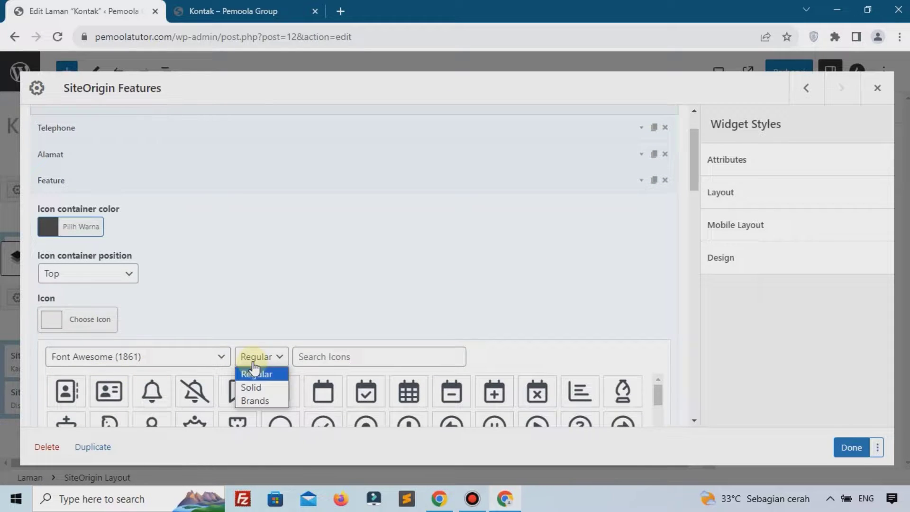
click(307, 380)
click(307, 379)
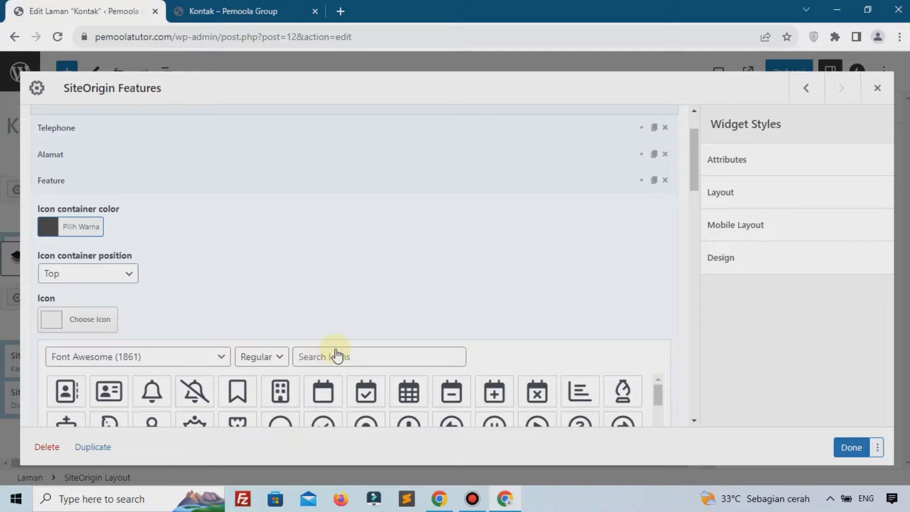
scroll(338, 355, down, 1)
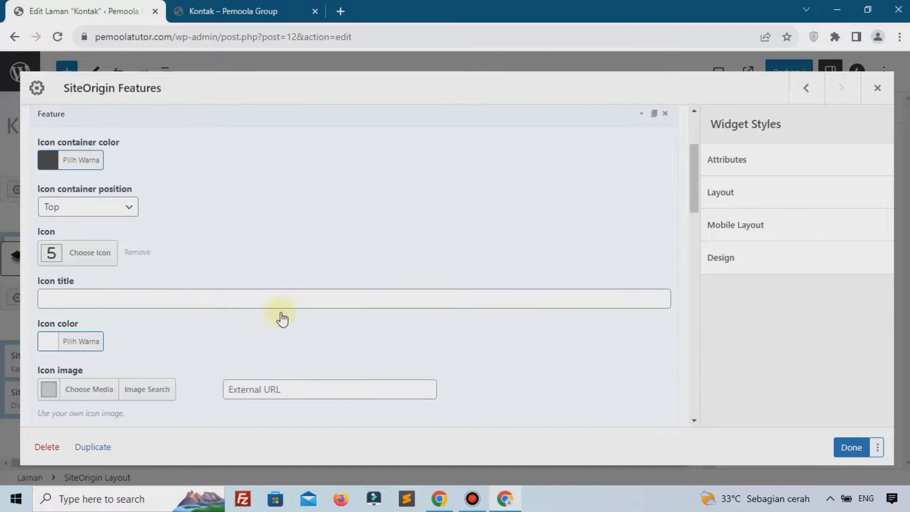
click(112, 256)
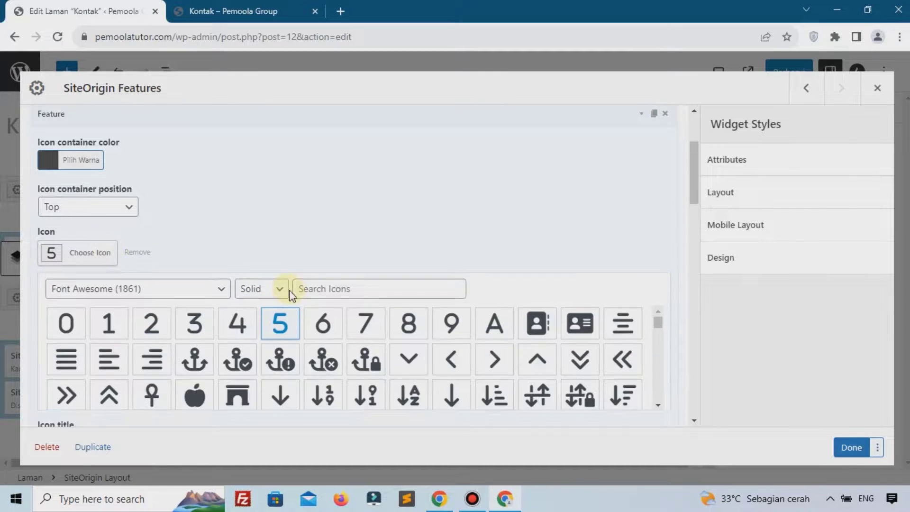
click(314, 290)
text(e)
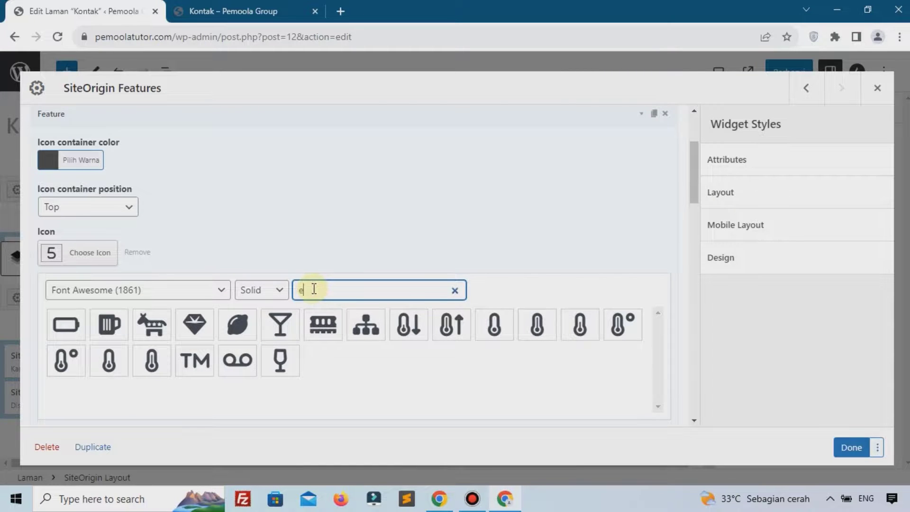
text(mnv)
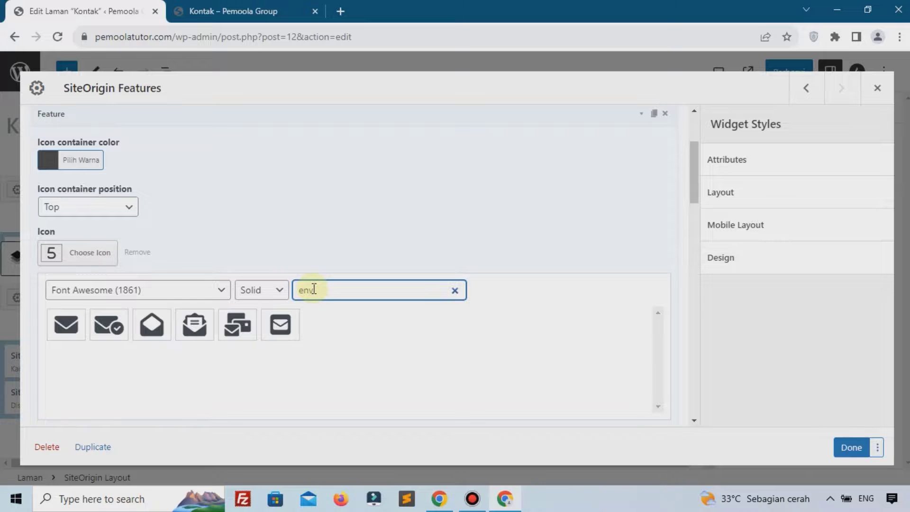
click(280, 324)
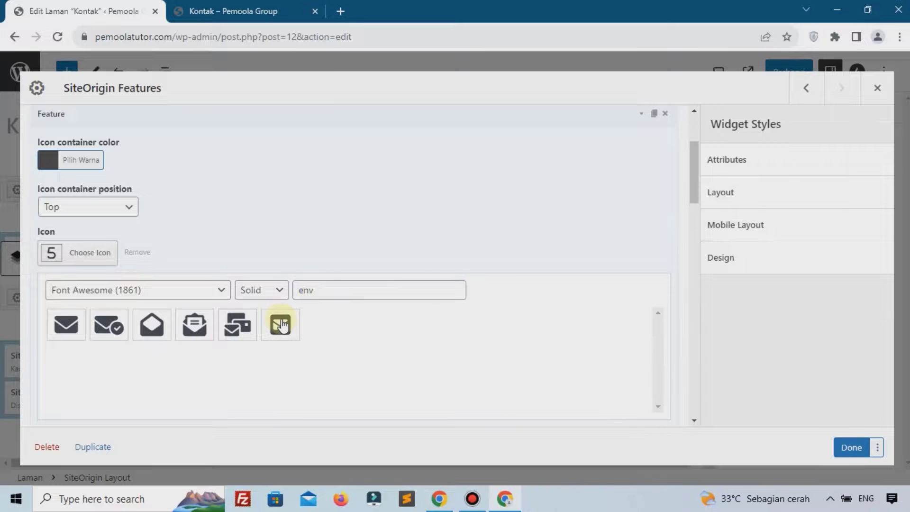
Title the third feature "Email" and enter the contact e-mail address as its text.
scroll(156, 301, down, 4)
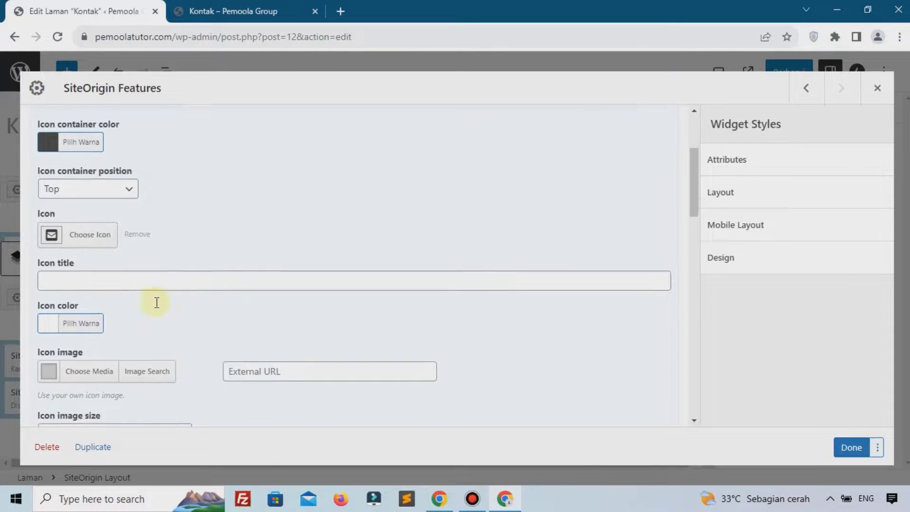
click(162, 298)
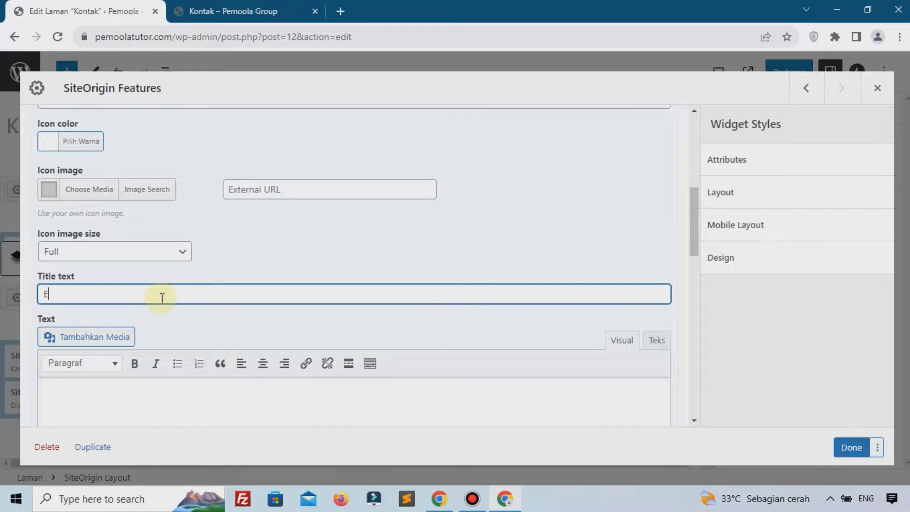
click(173, 395)
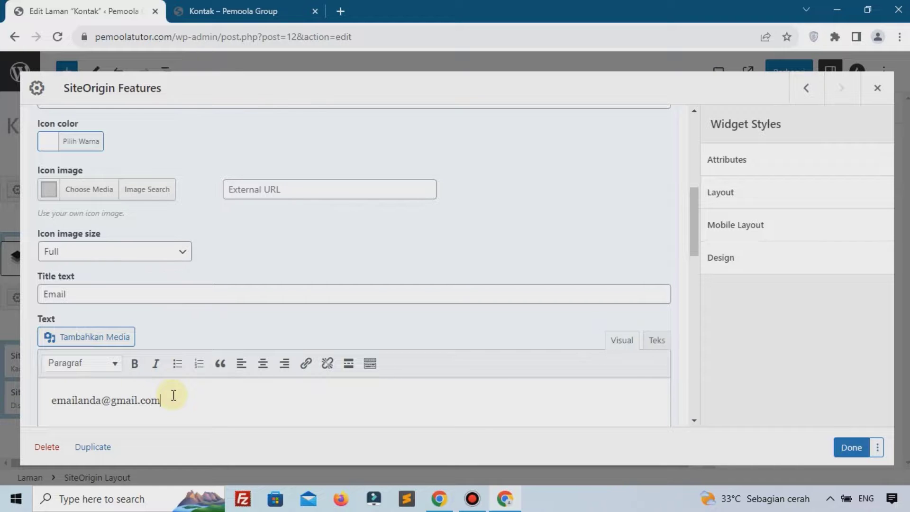
Finish editing the Features widget and update the Kontak page with the changes.
click(848, 447)
click(801, 75)
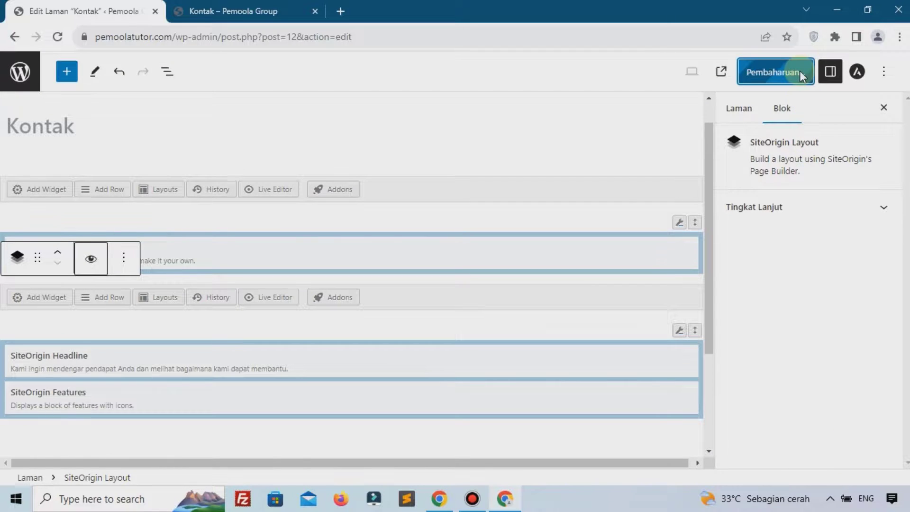
Reload the live Kontak page and check the contact features section against the page editor.
click(190, 12)
click(57, 36)
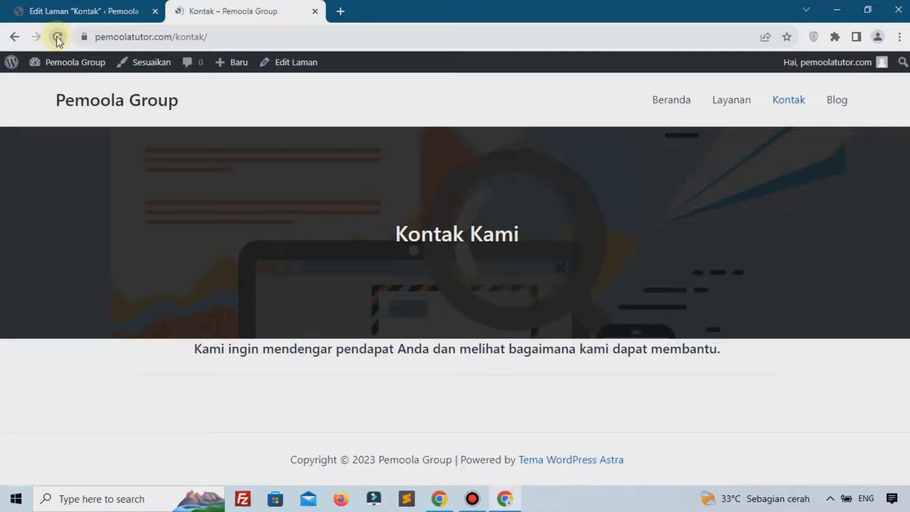
scroll(214, 202, down, 2)
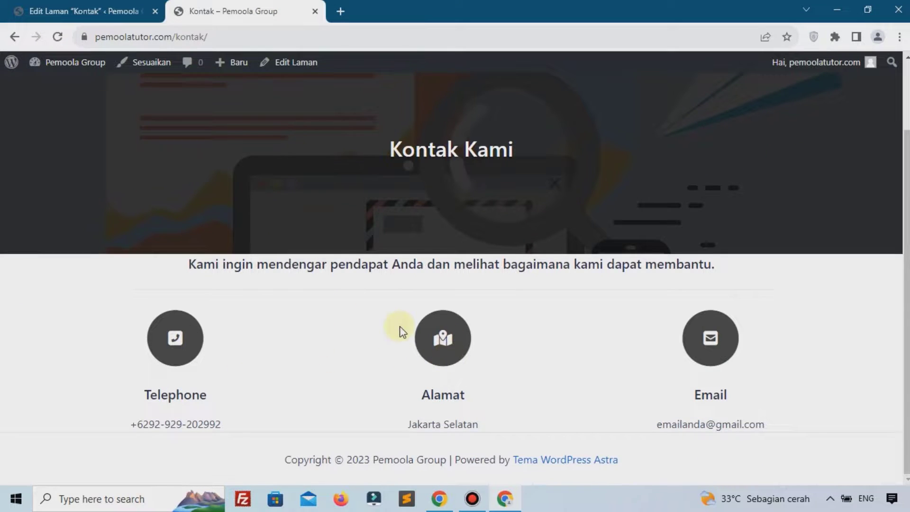
click(112, 10)
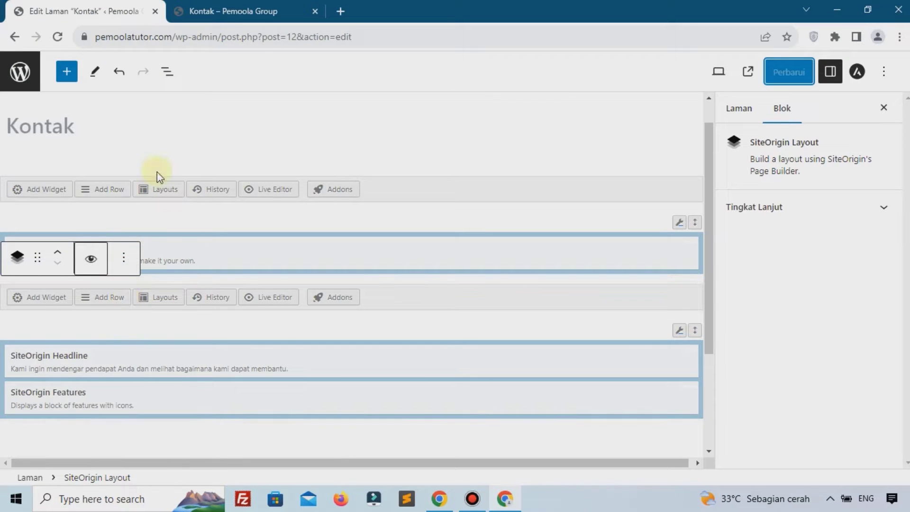
click(264, 10)
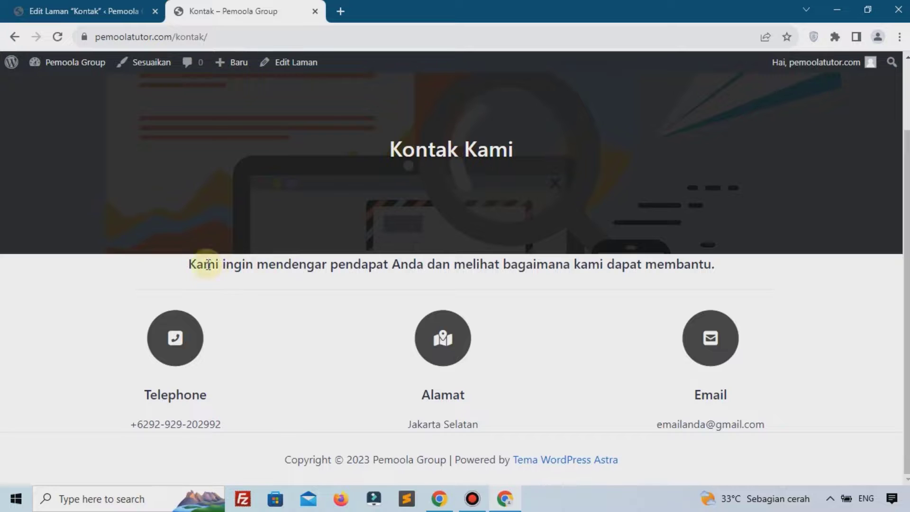
Open the Headline widget's layout styles in the Kontak page editor and set its margin unit to %.
click(34, 5)
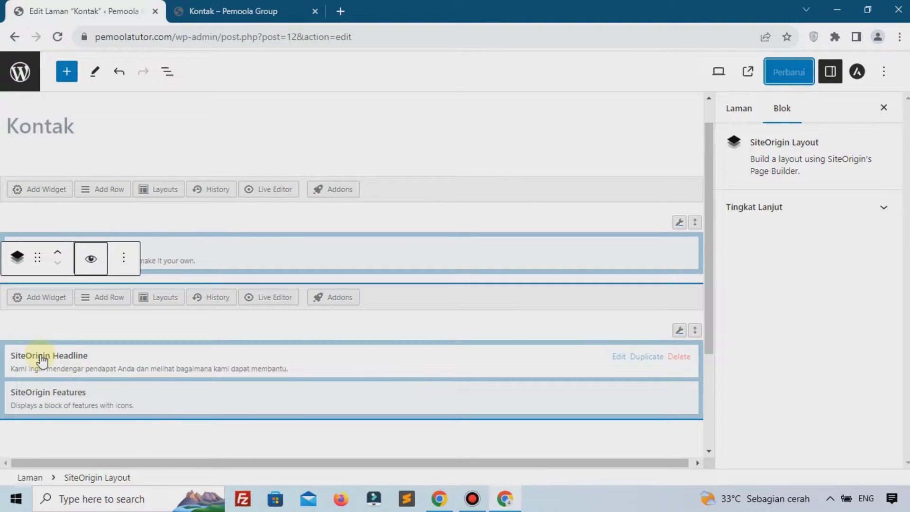
click(60, 356)
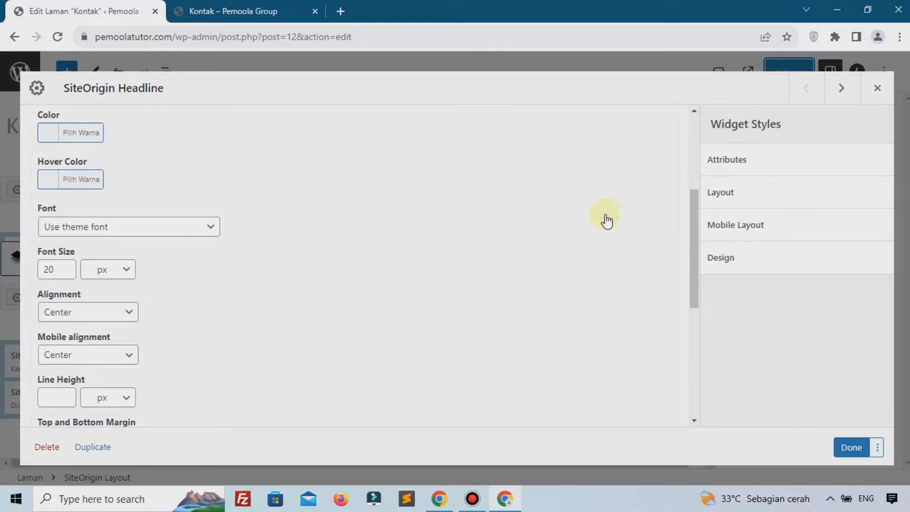
click(752, 203)
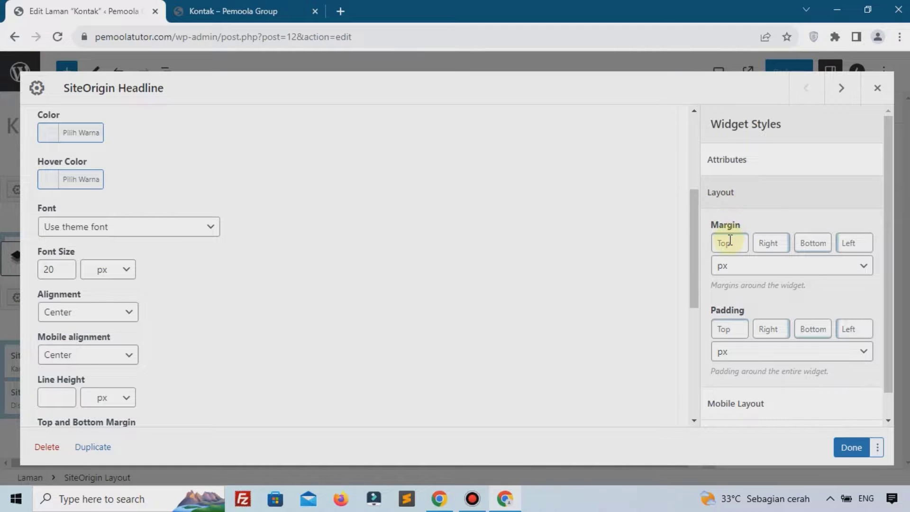
click(748, 266)
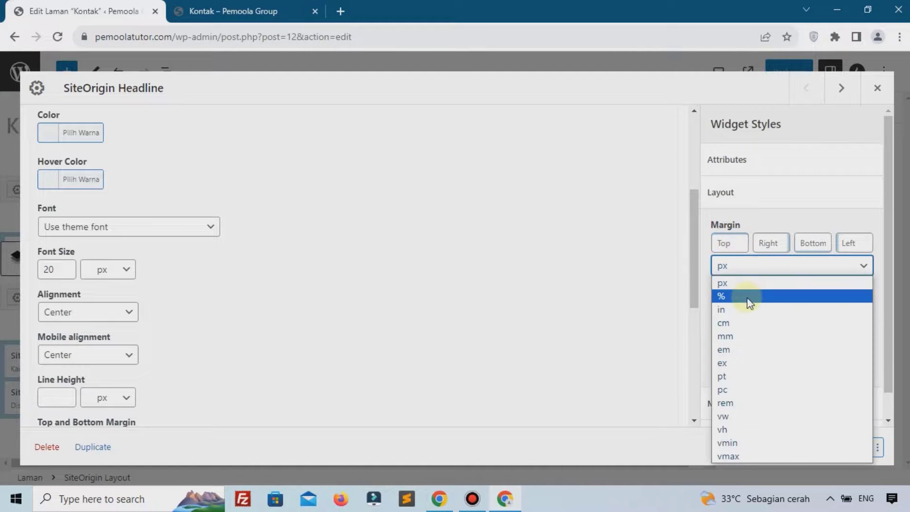
click(747, 297)
click(263, 10)
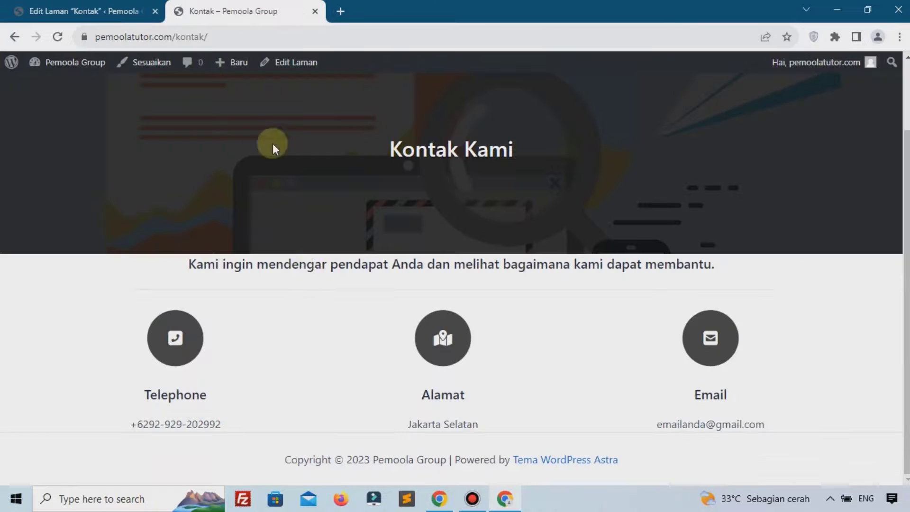
click(57, 9)
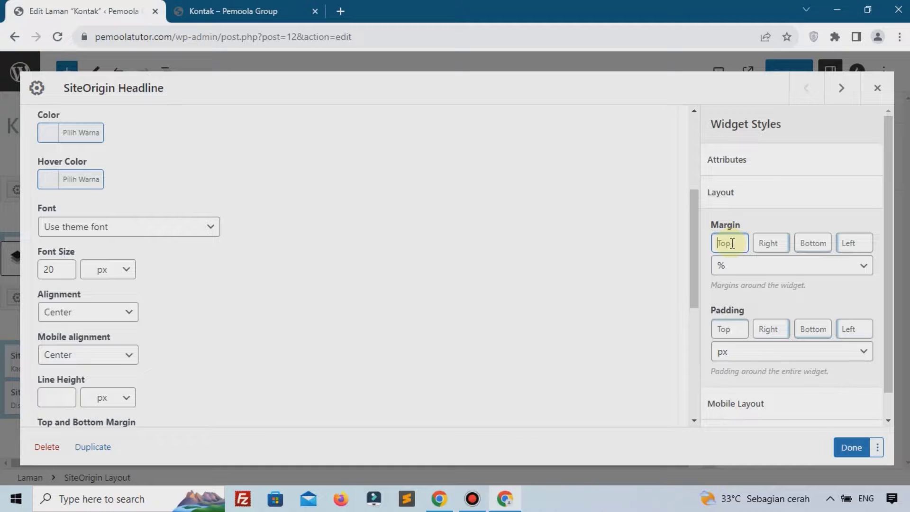
Set the Headline widget's top margin to 6, clear the right, bottom and left margins, and finish editing it.
click(772, 242)
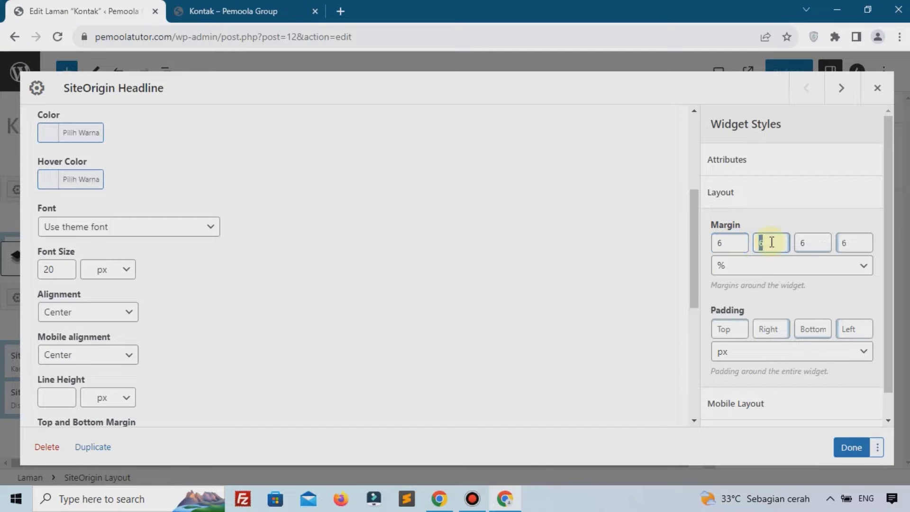
key(BackSpace)
click(809, 242)
key(BackSpace)
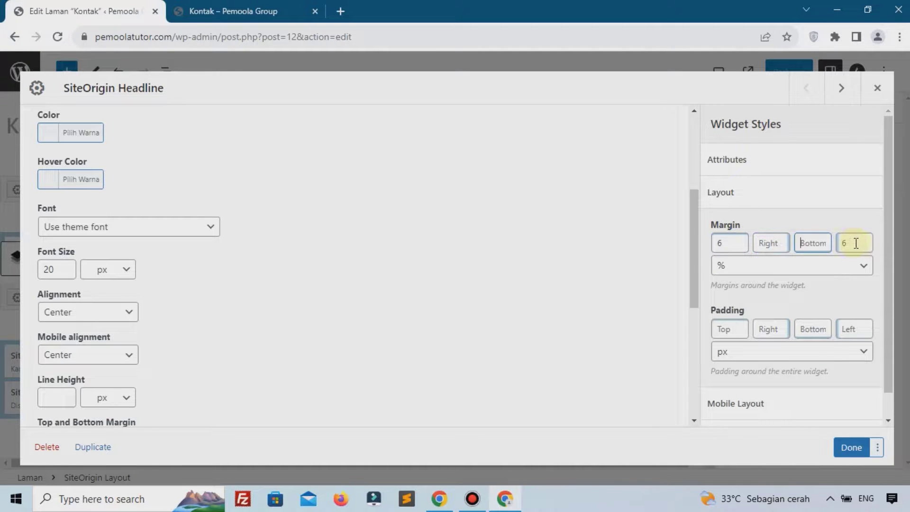
click(854, 243)
key(BackSpace)
click(852, 448)
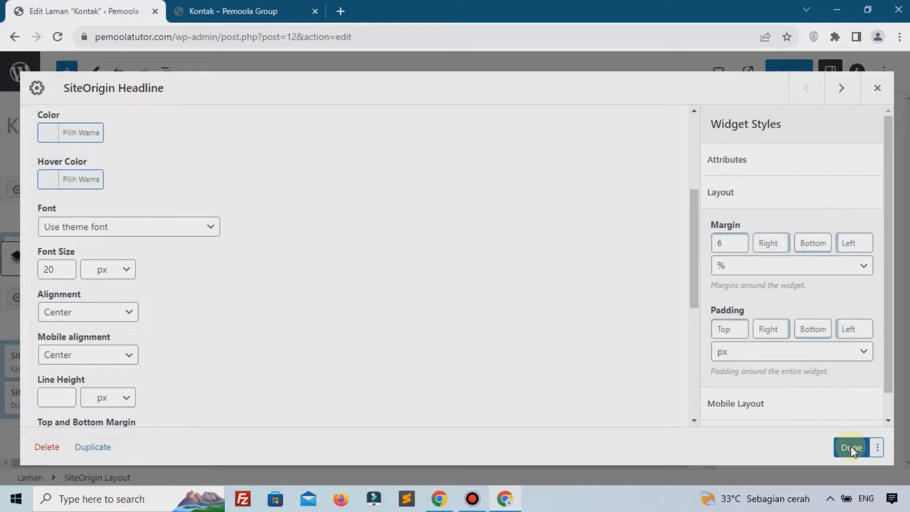
Give the Features widget a bottom margin of 6%, with the other three sides empty, and finish editing it.
click(88, 391)
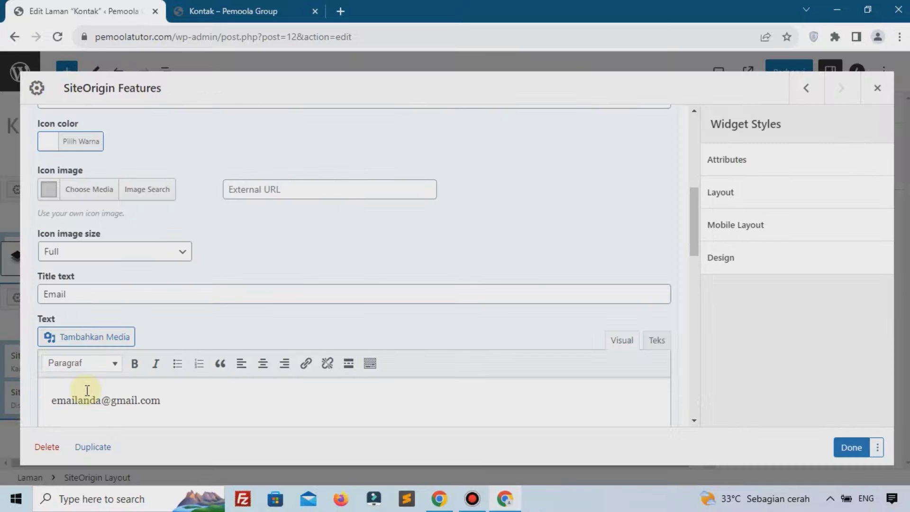
click(728, 194)
click(821, 241)
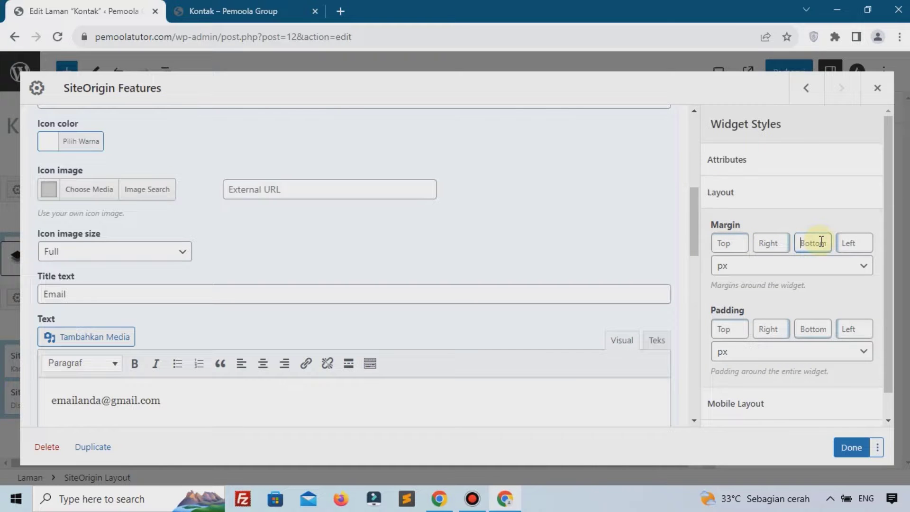
text(6)
click(785, 264)
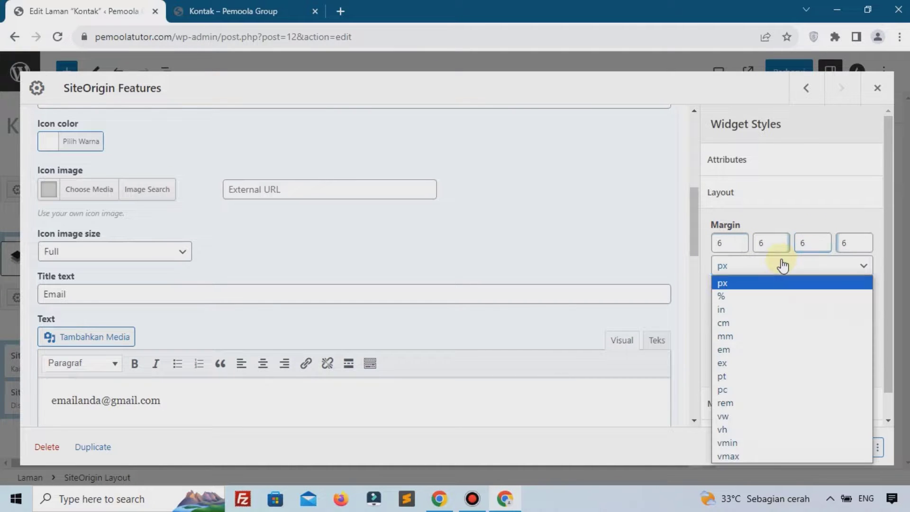
click(758, 295)
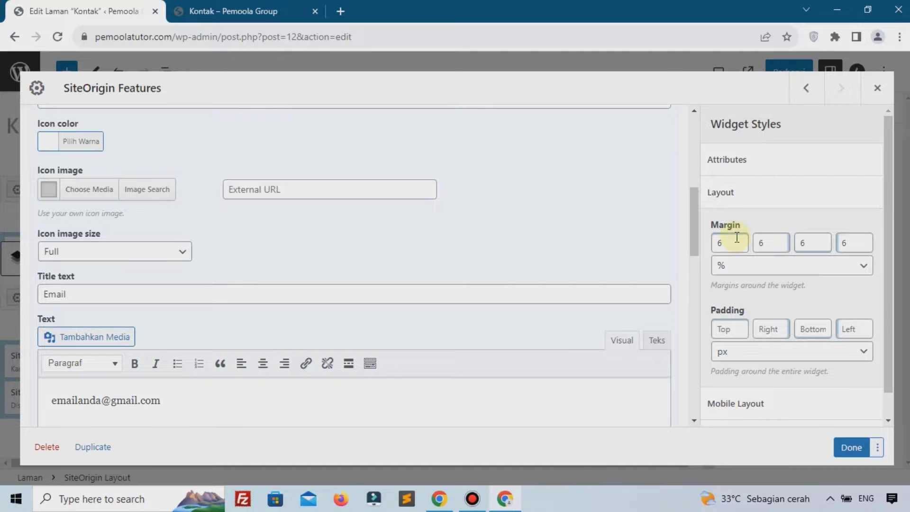
click(772, 245)
key(BackSpace)
click(862, 242)
key(BackSpace)
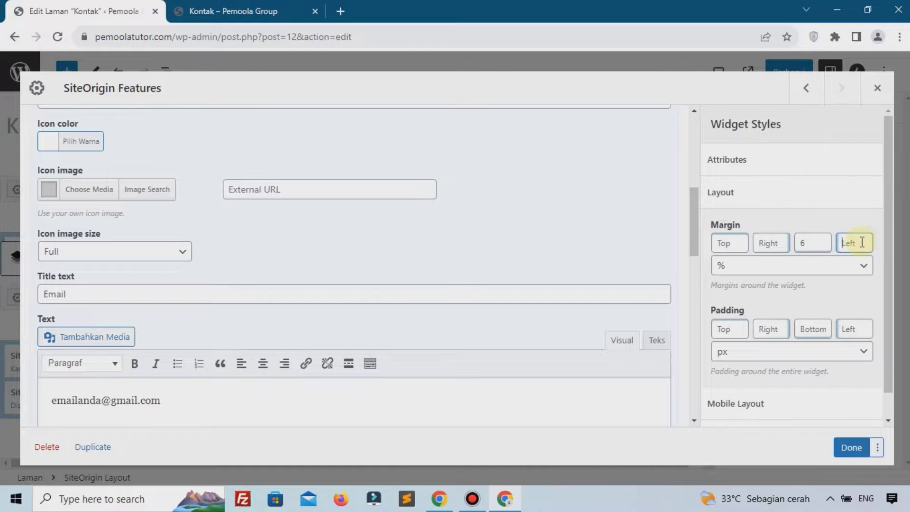
click(850, 448)
Update the Kontak page and reload its live version to check the spacing around the headline and features.
click(795, 76)
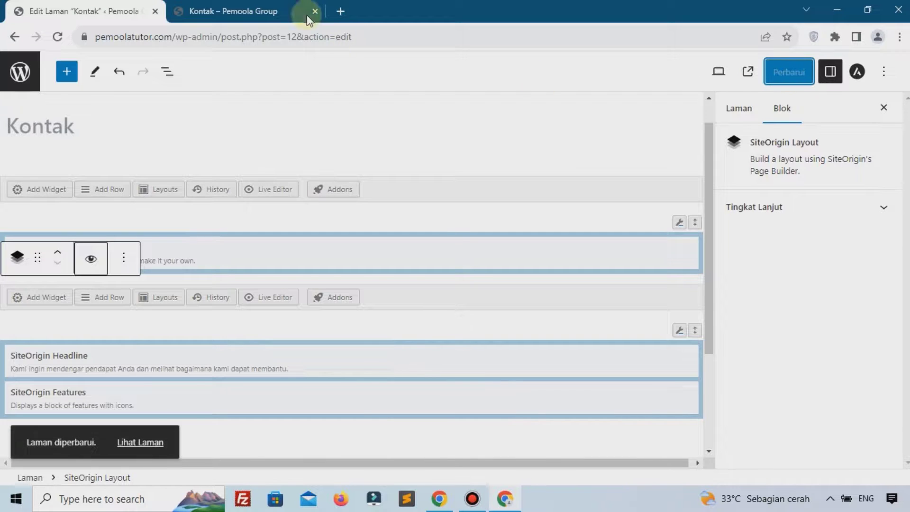
click(206, 12)
click(56, 37)
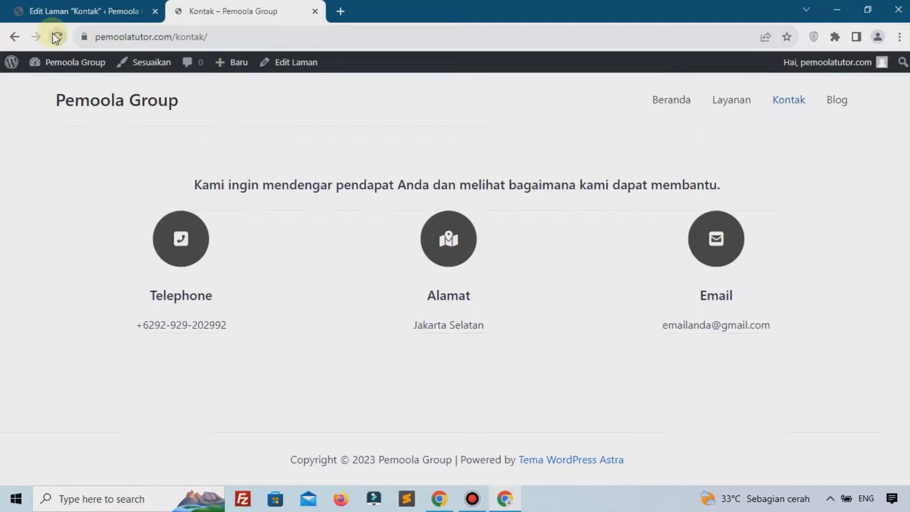
scroll(362, 308, down, 3)
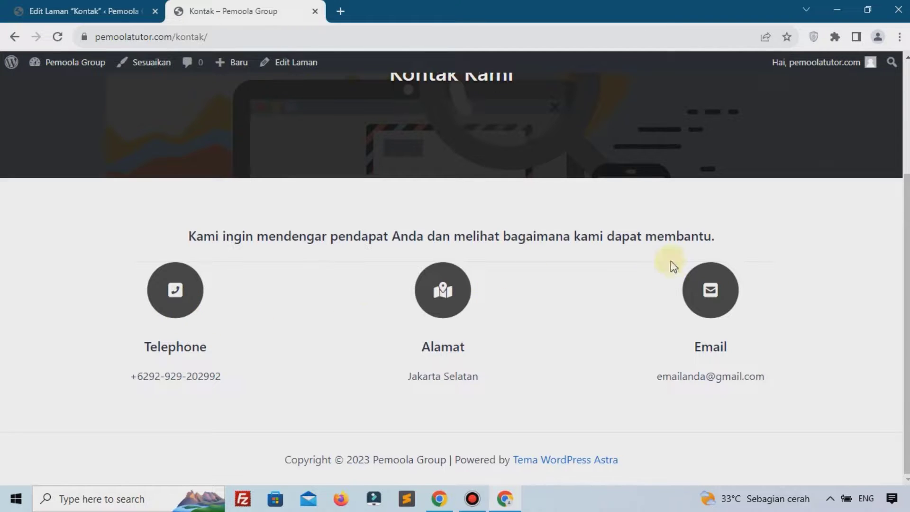
Set the Features widget's top margin to 5% in the page editor and update the Kontak page.
click(91, 14)
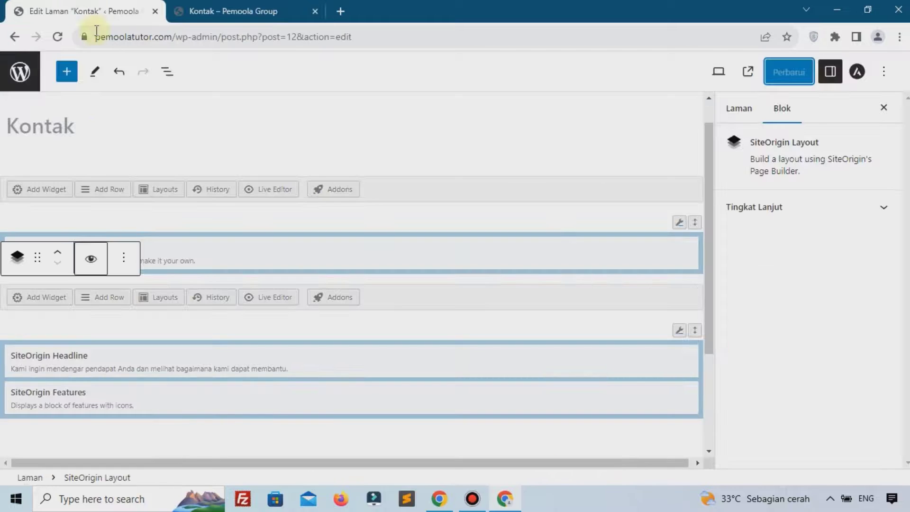
click(57, 395)
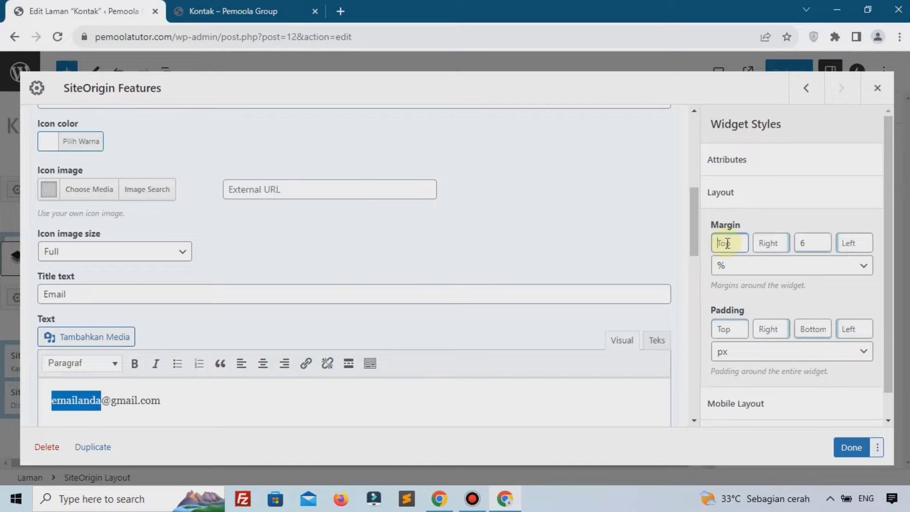
text(5)
click(856, 450)
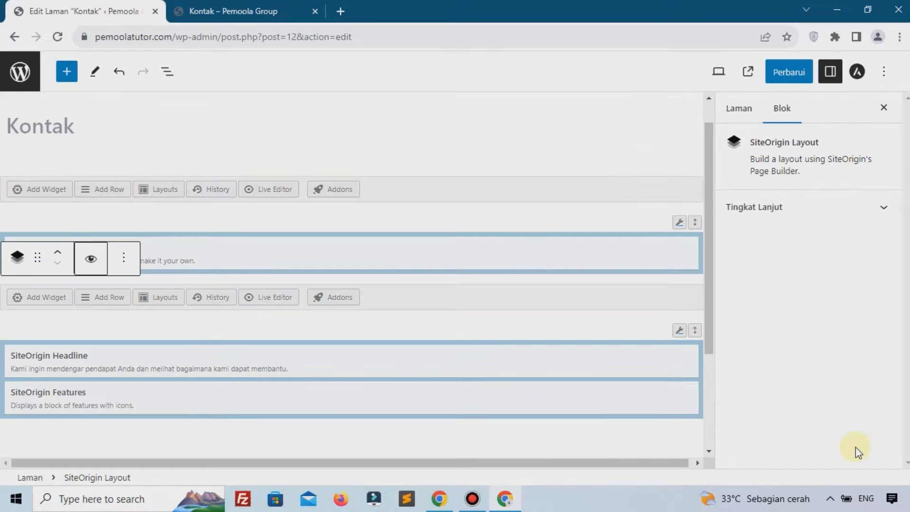
click(796, 76)
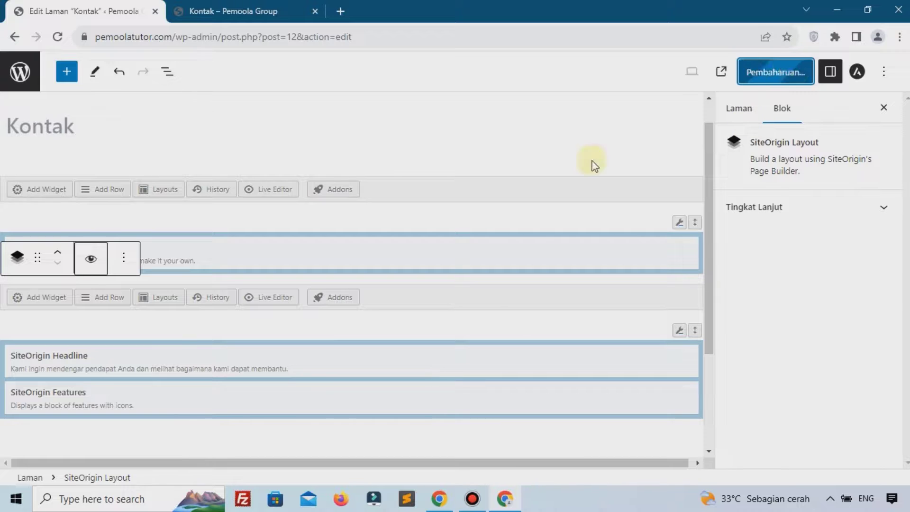
Reload the live Kontak page, review its whole layout, and close the page editor.
click(249, 13)
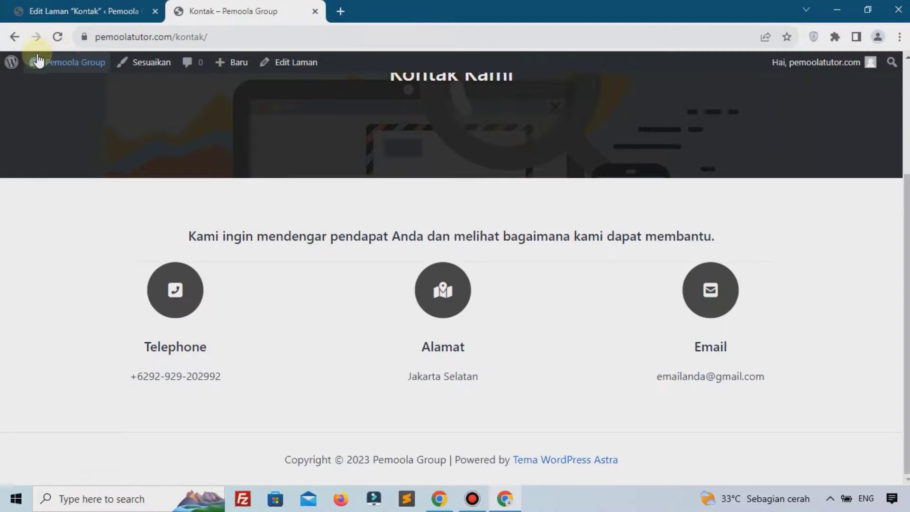
click(58, 36)
scroll(190, 160, down, 4)
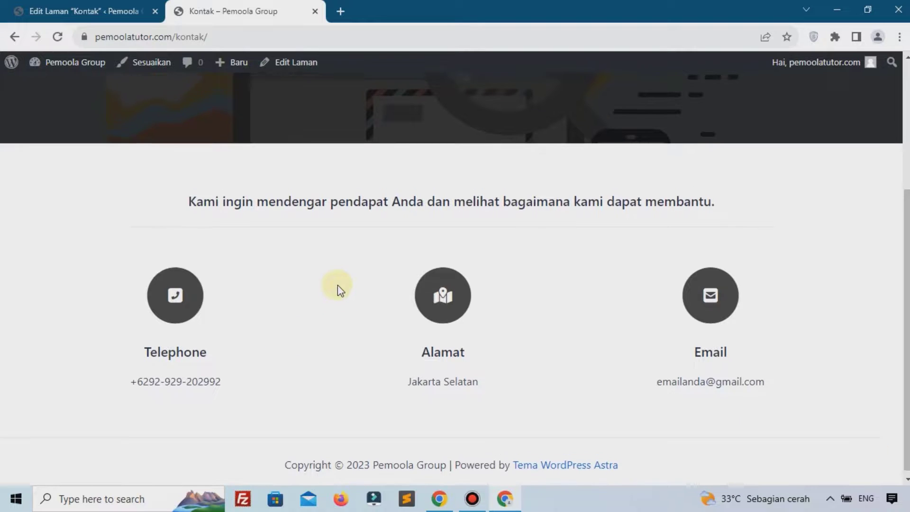
scroll(337, 284, up, 4)
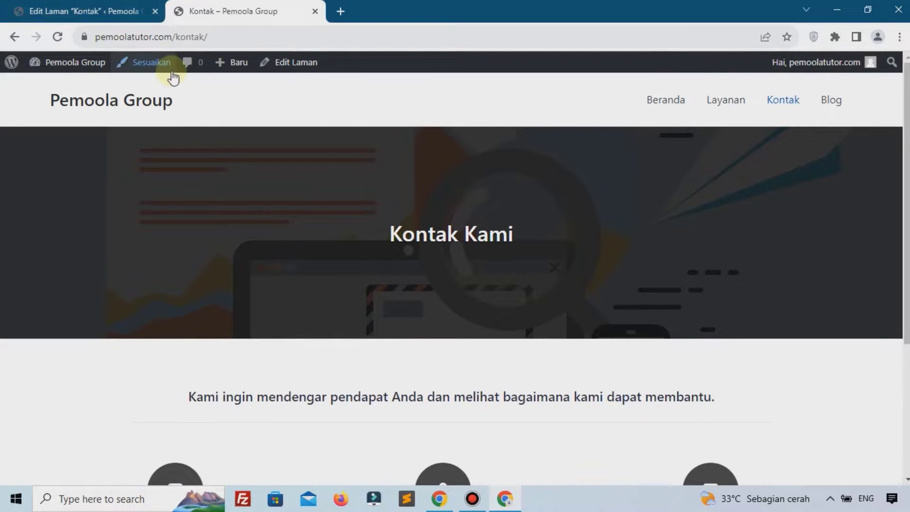
click(155, 11)
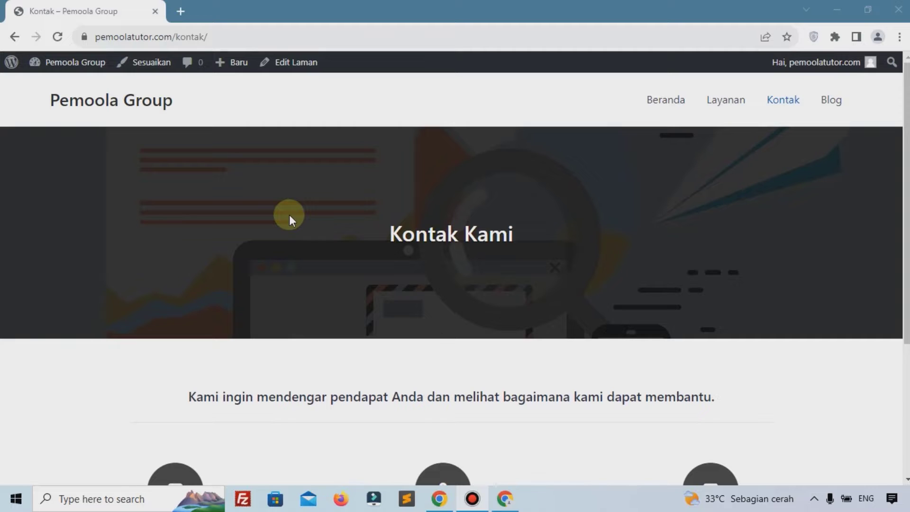
Look over the finished Kontak page once more and open the site's Blog page.
scroll(289, 216, down, 4)
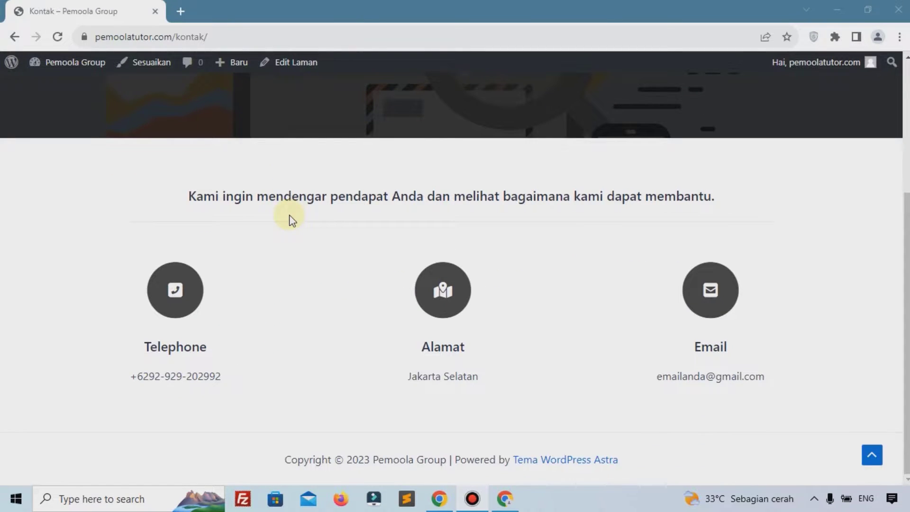
scroll(598, 205, up, 4)
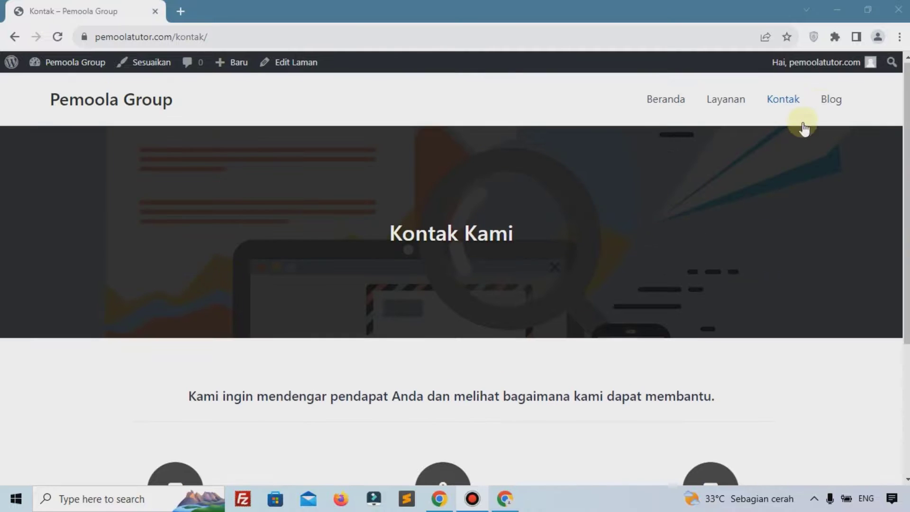
click(820, 108)
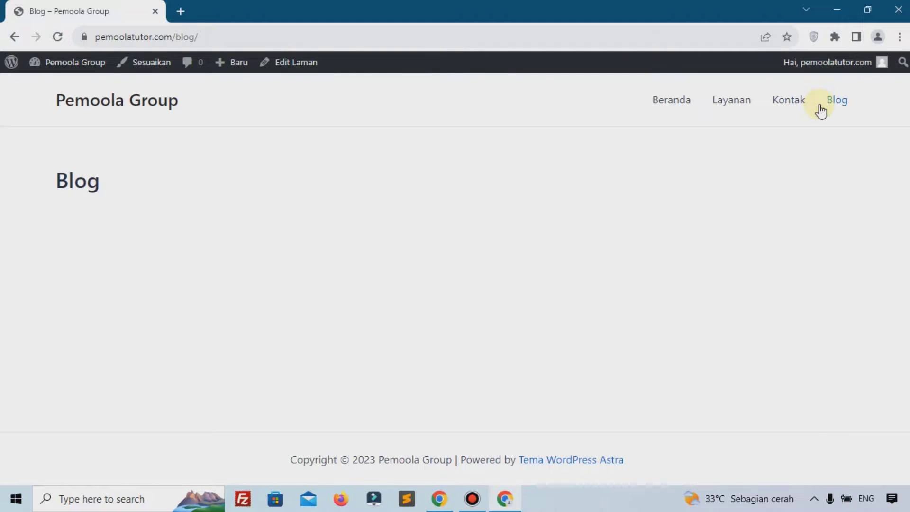
Open the site's Dasbor in a new browser tab and place that tab ahead of the Blog page.
mouse_move(36, 64)
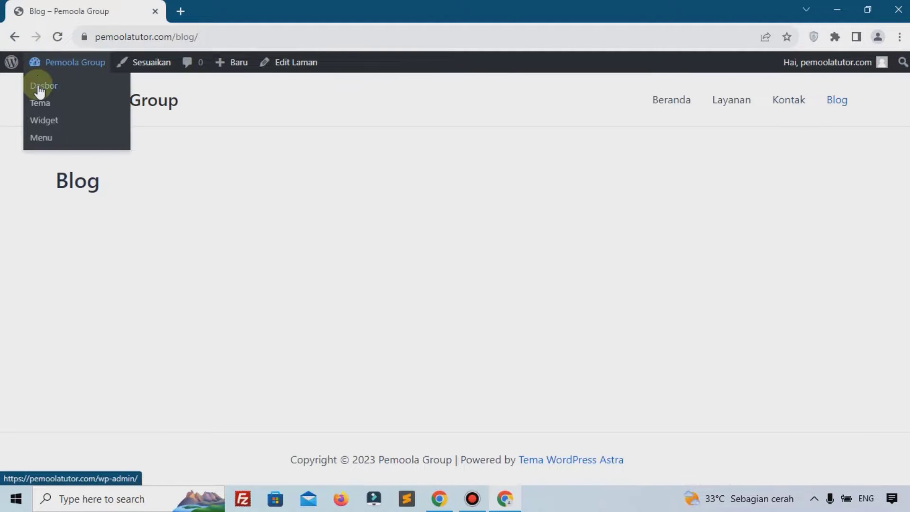
right_click(40, 90)
click(68, 93)
click(220, 7)
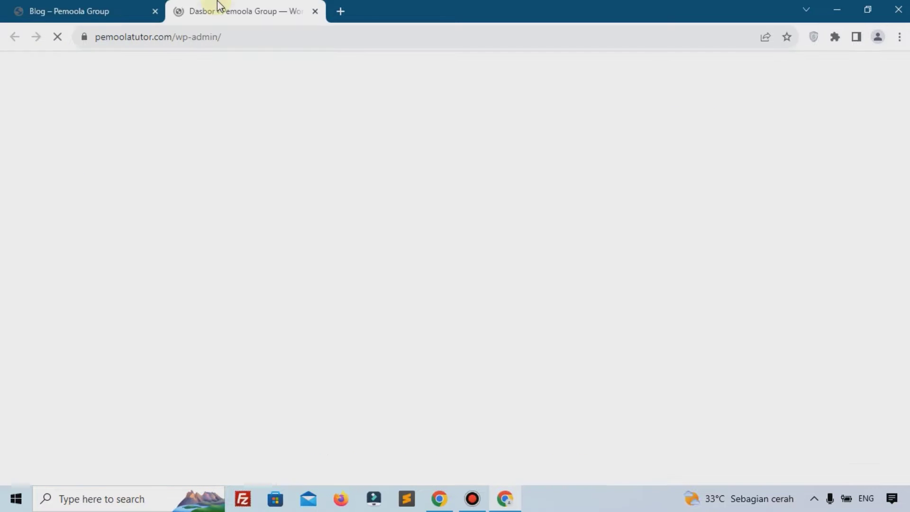
drag(219, 6, 32, 6)
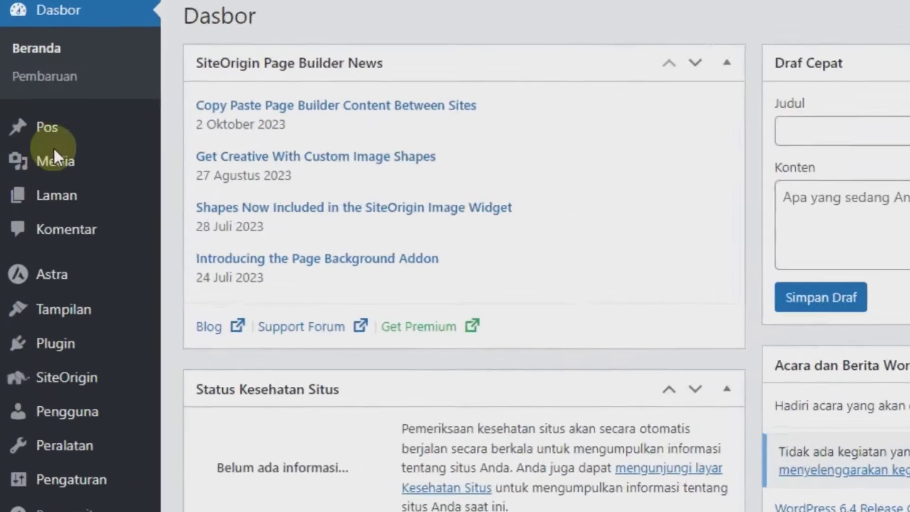
Open the Blog page for editing from the Laman list and add a SiteOrigin Layout block to it.
mouse_move(35, 215)
click(246, 179)
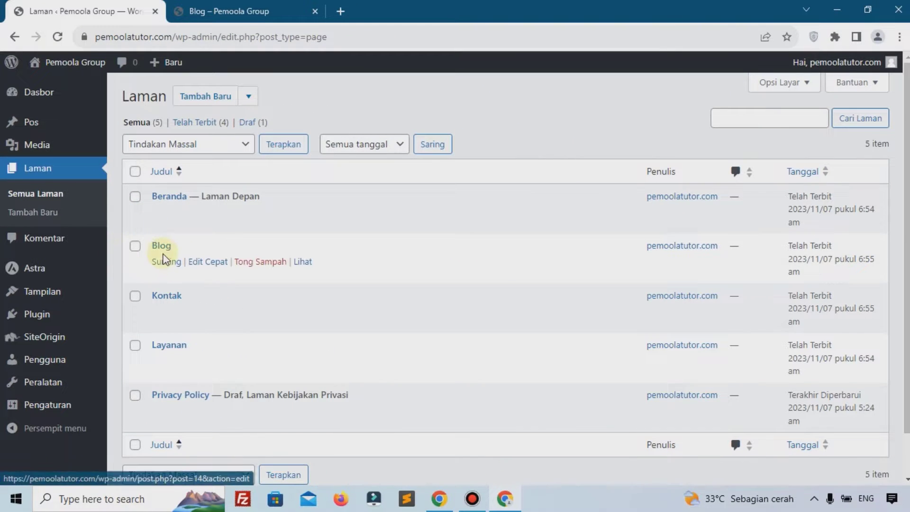
click(163, 263)
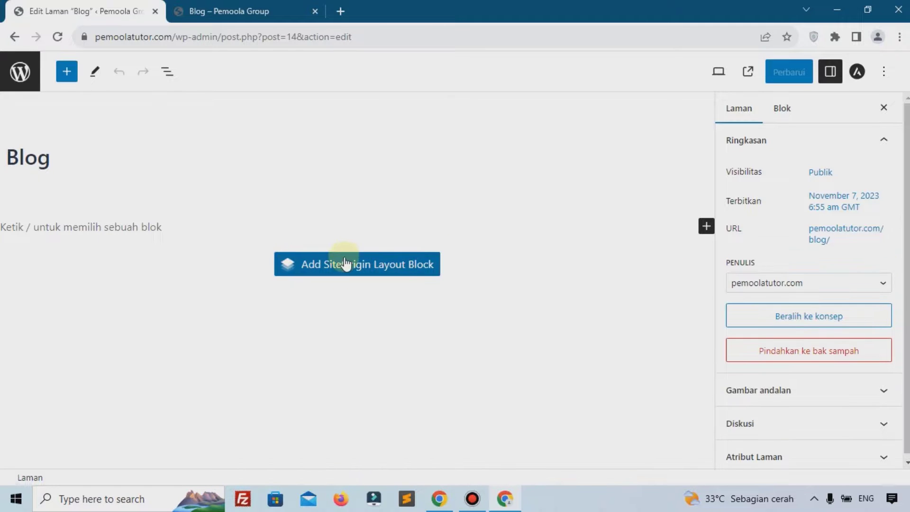
click(393, 269)
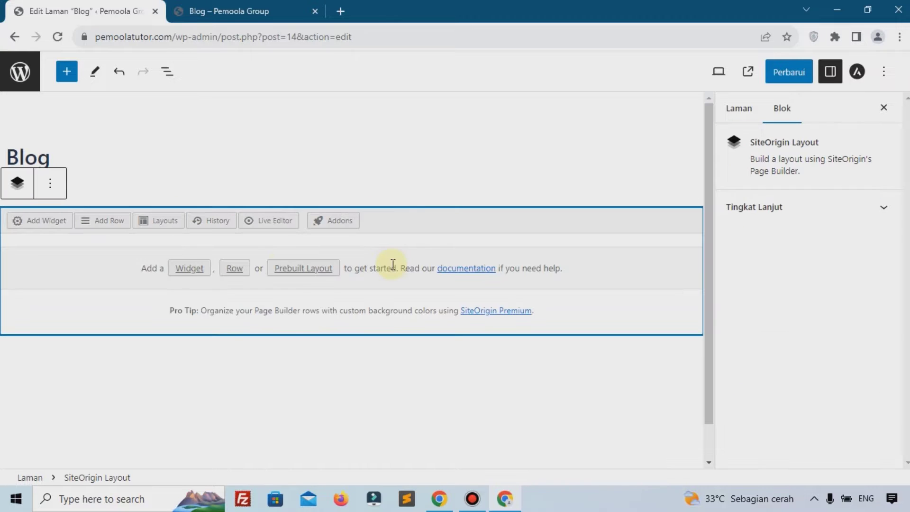
Add a SiteOrigin Hero widget to the Blog page's layout and create one hero frame in it.
click(43, 223)
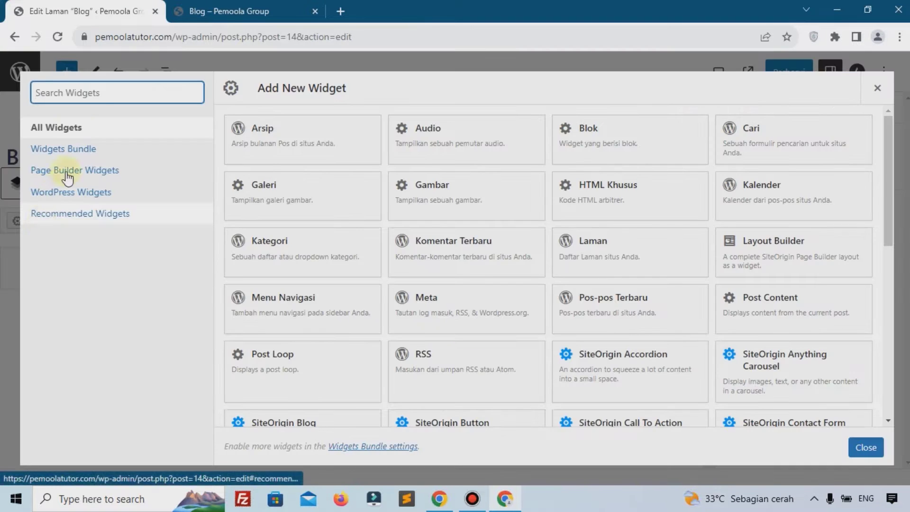
text(hero)
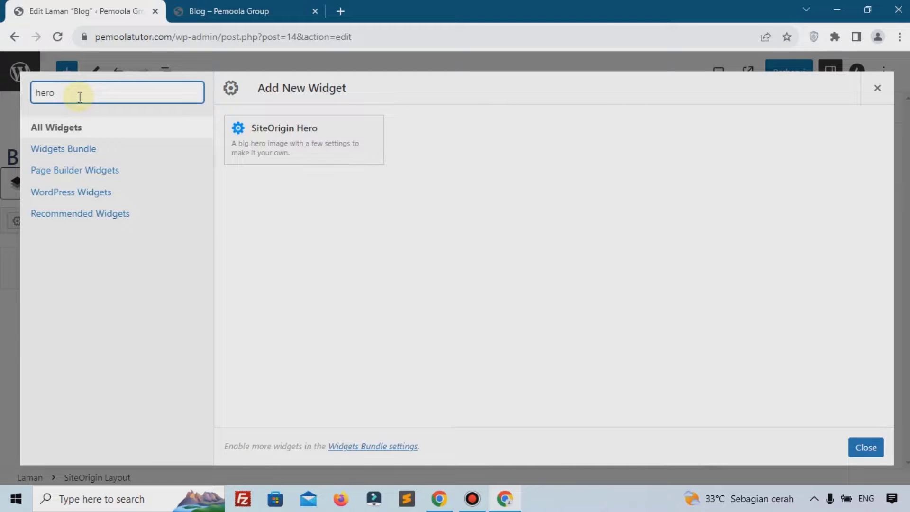
click(260, 140)
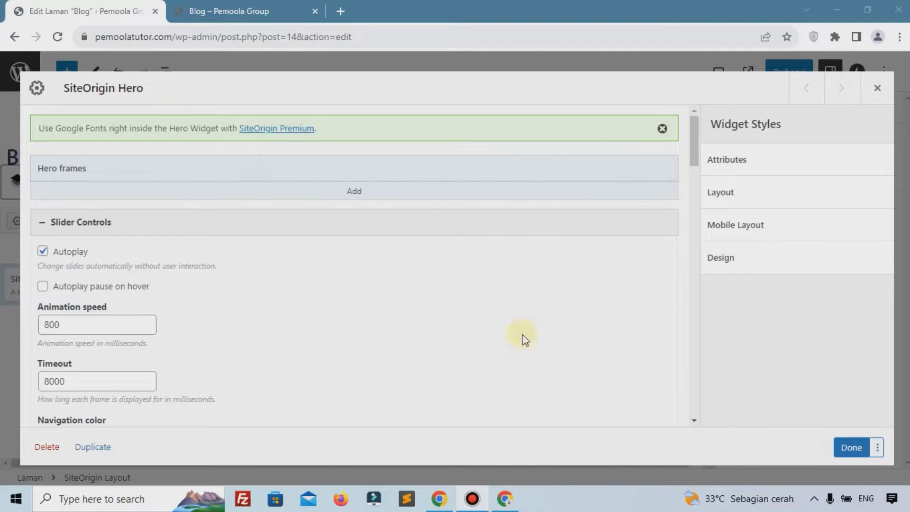
click(360, 199)
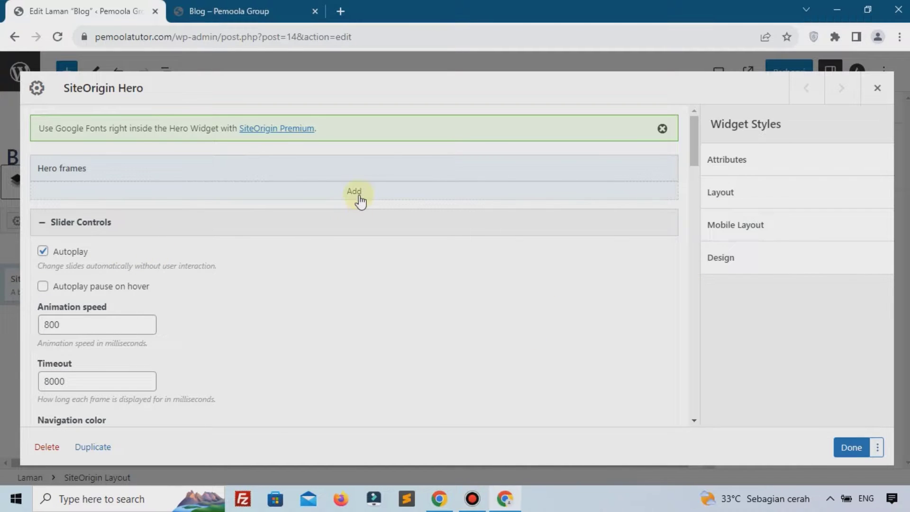
click(382, 201)
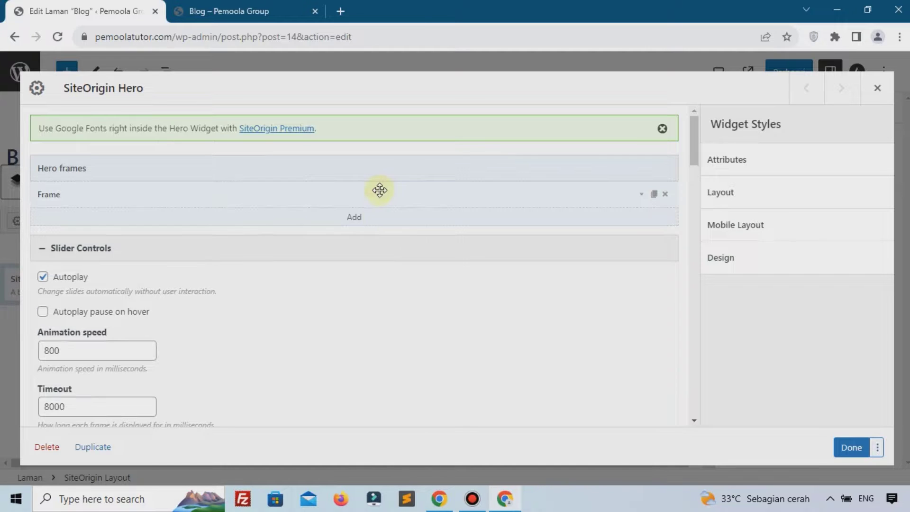
Enter "Blog" as the hero frame's content, formatted as Penajukan 2 and centred.
click(639, 198)
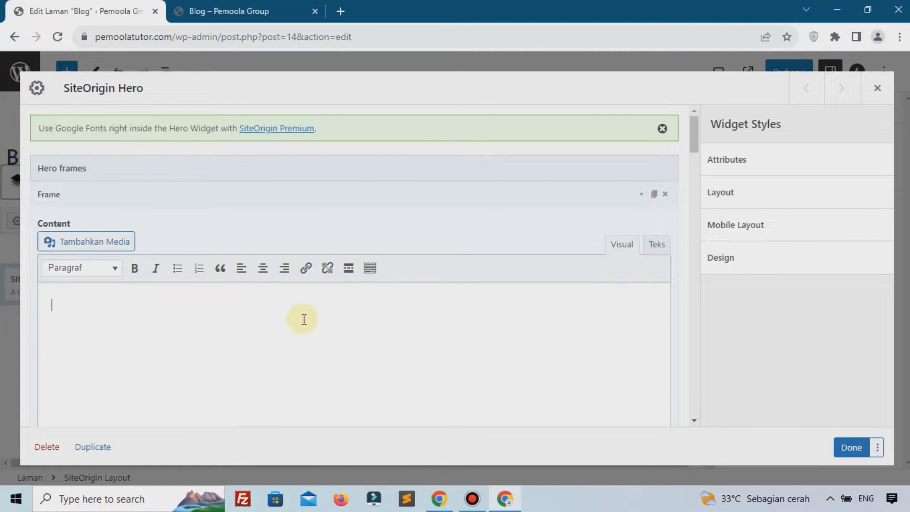
key(ctrl+a)
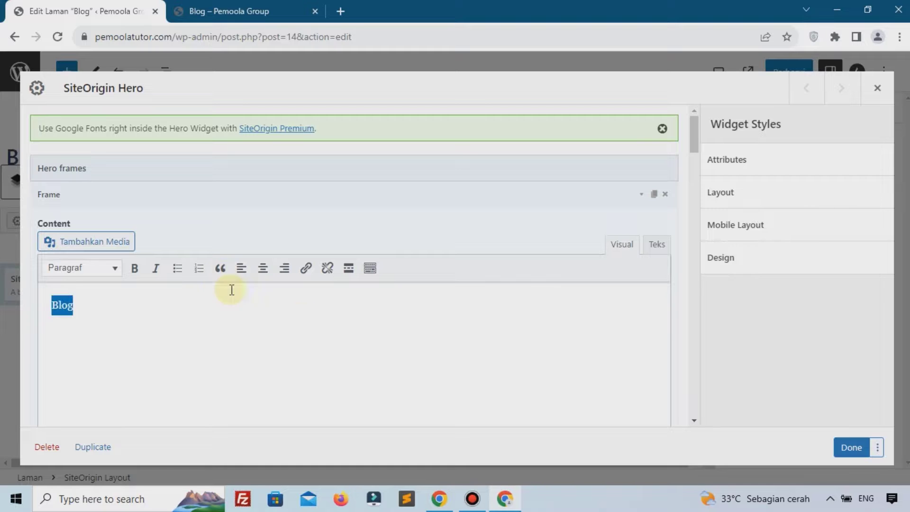
click(99, 274)
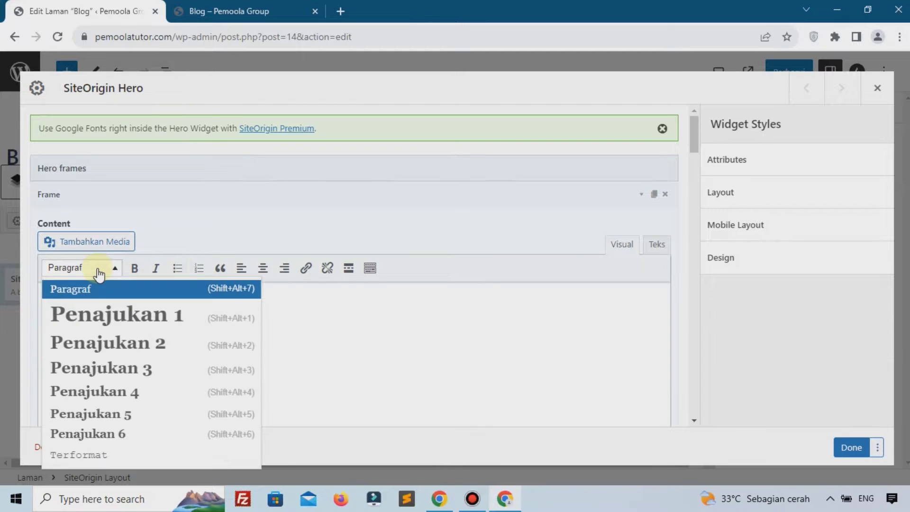
click(107, 332)
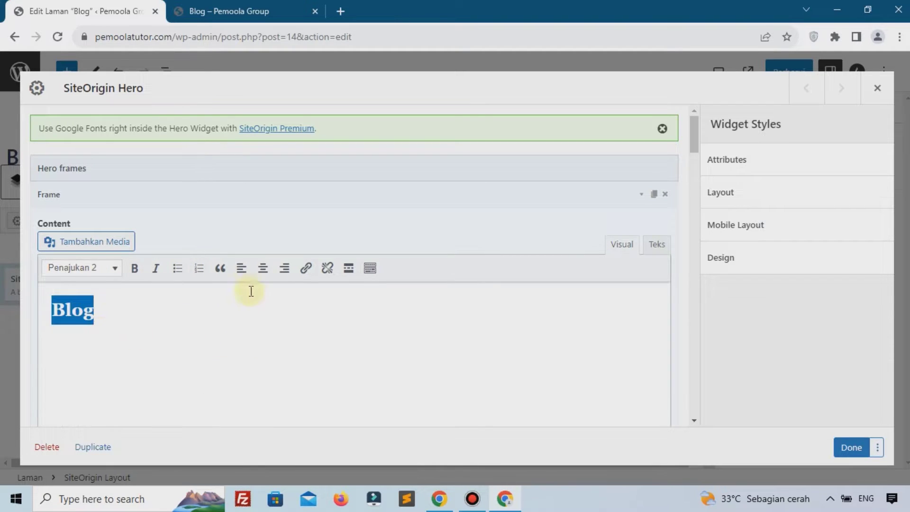
click(263, 269)
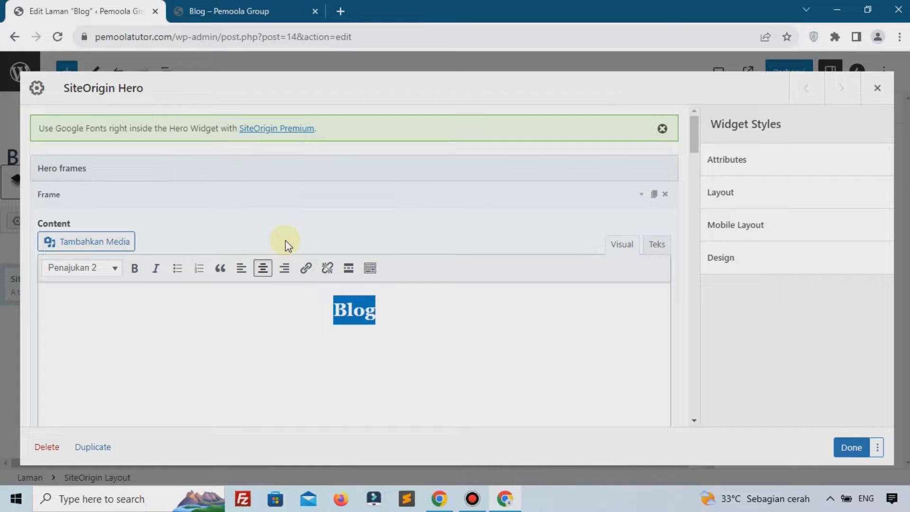
Upload a new image through the media chooser and set it as the hero frame's background image.
scroll(286, 240, down, 8)
scroll(285, 241, down, 2)
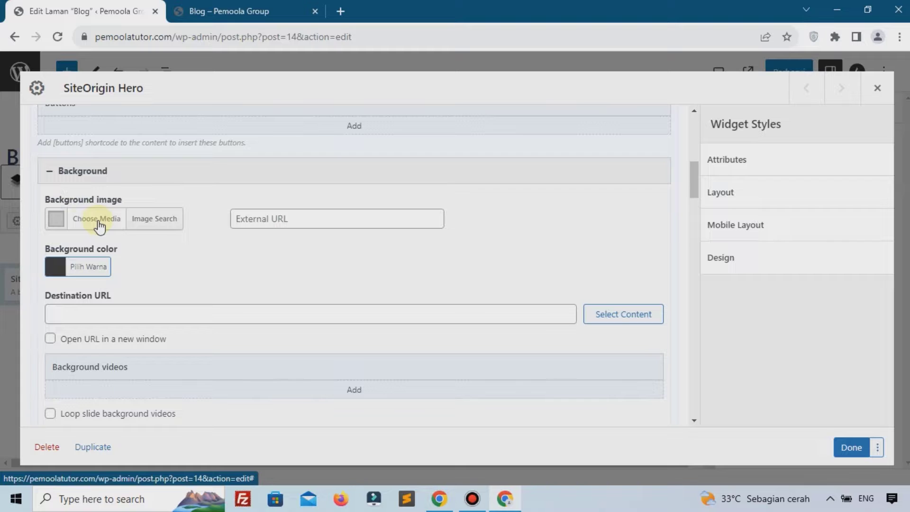
click(97, 219)
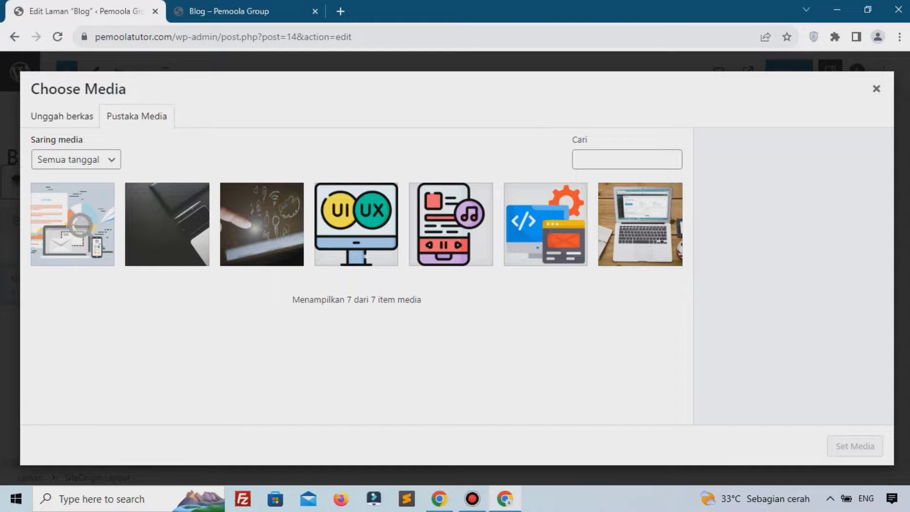
drag(909, 157, 450, 259)
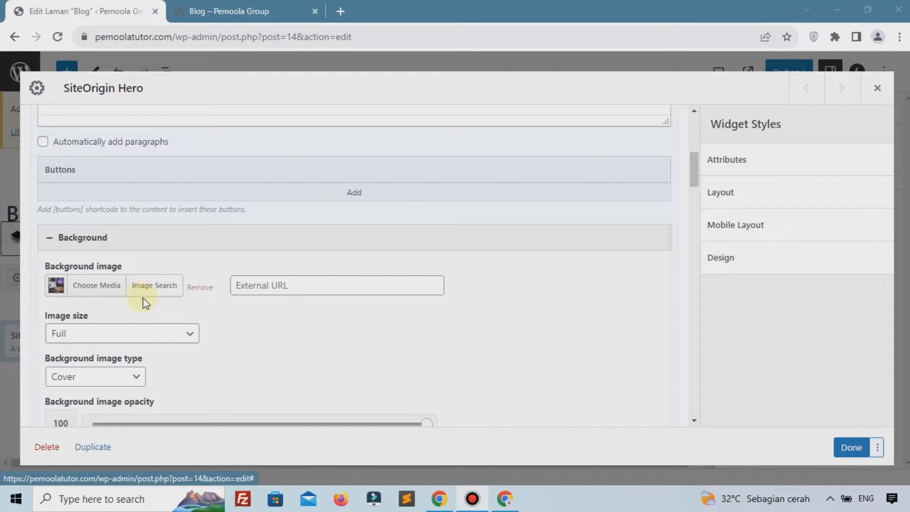
Set the hero frame's background color to black (#000000).
scroll(159, 305, down, 4)
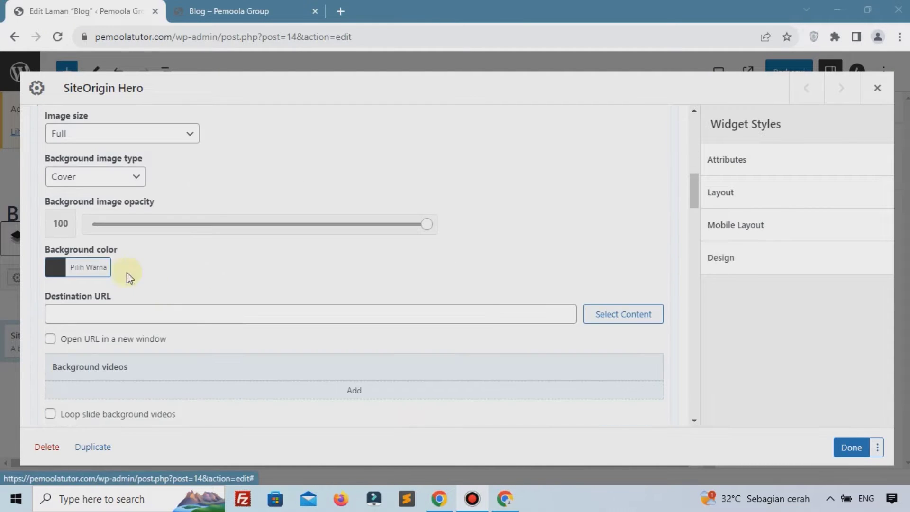
click(73, 267)
scroll(71, 351, down, 3)
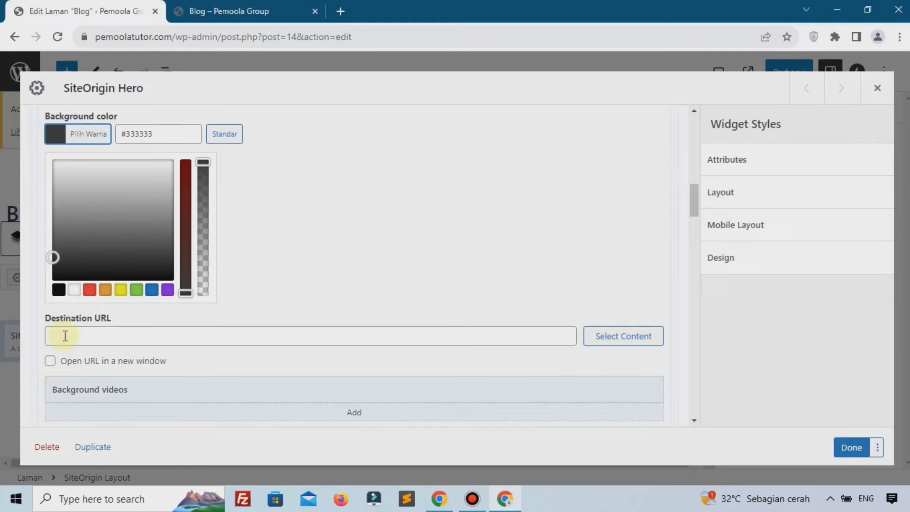
click(58, 294)
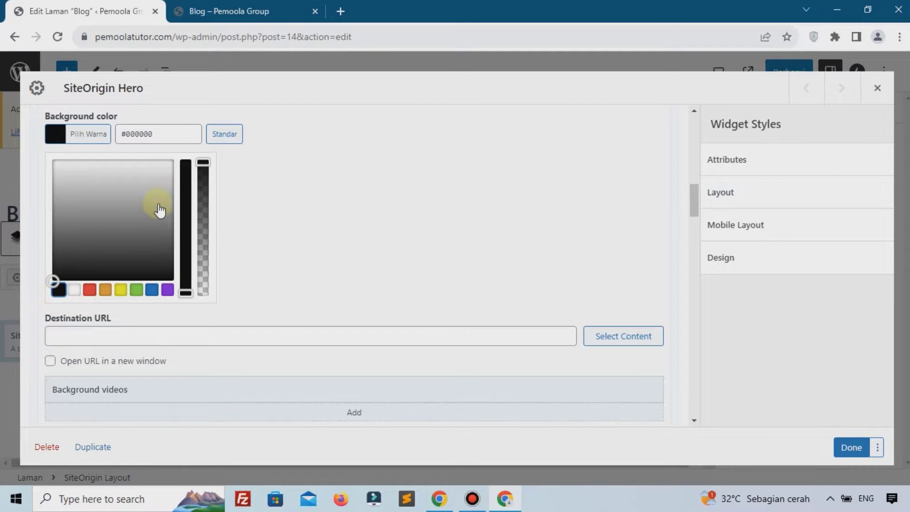
Set the hero frame's background image opacity to 16 and apply the Hero widget's settings.
scroll(256, 189, up, 7)
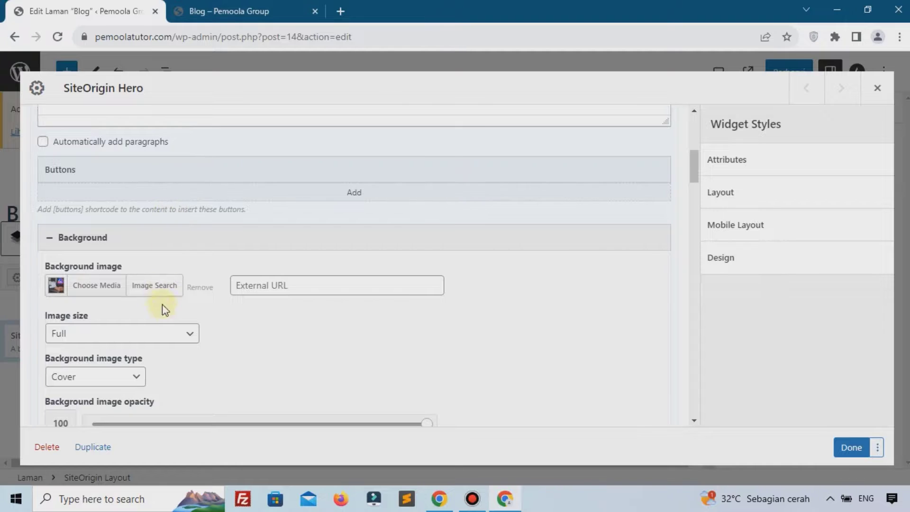
scroll(162, 311, down, 3)
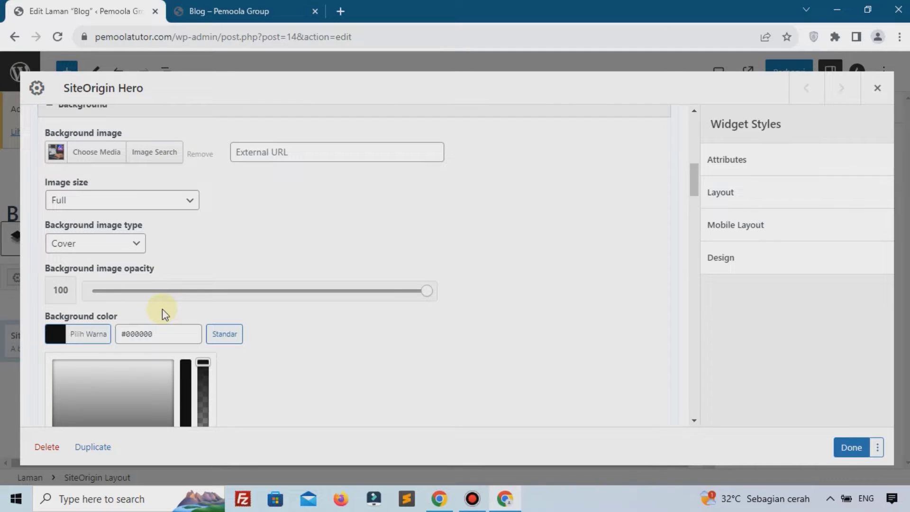
click(130, 290)
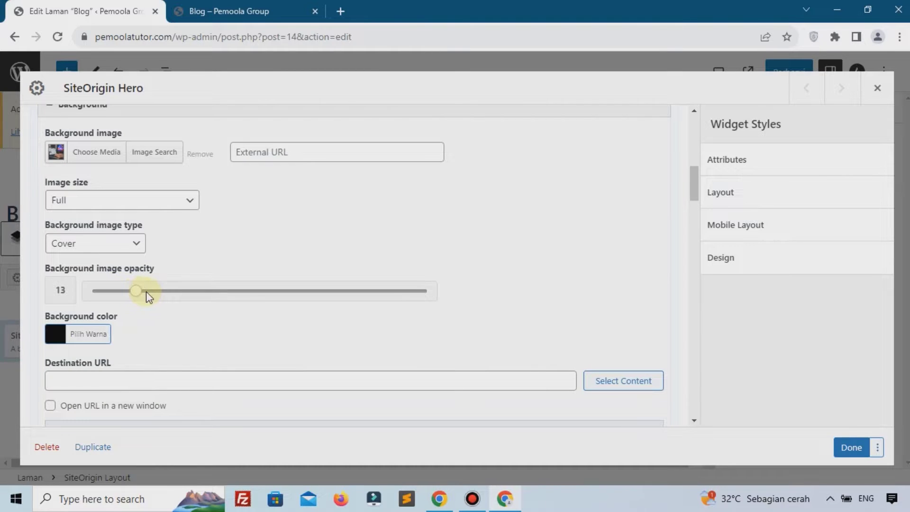
click(136, 287)
drag(138, 292, 141, 292)
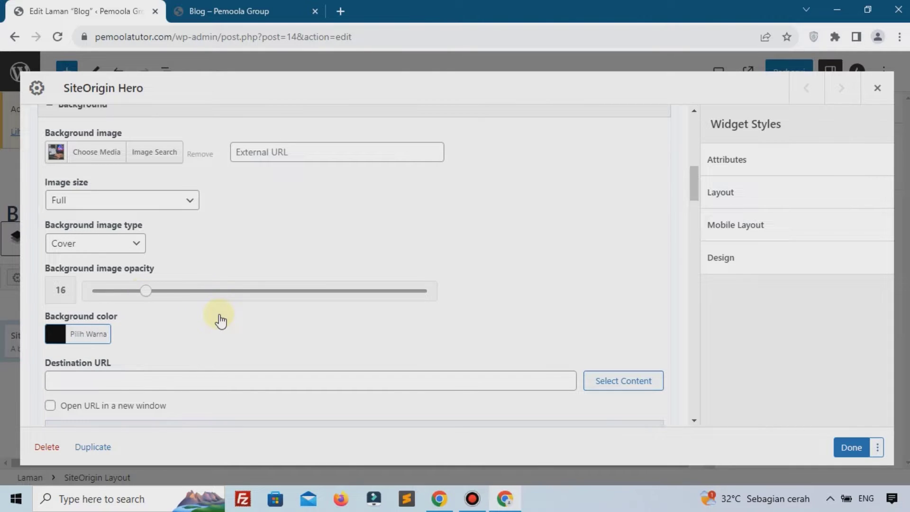
scroll(220, 322, down, 4)
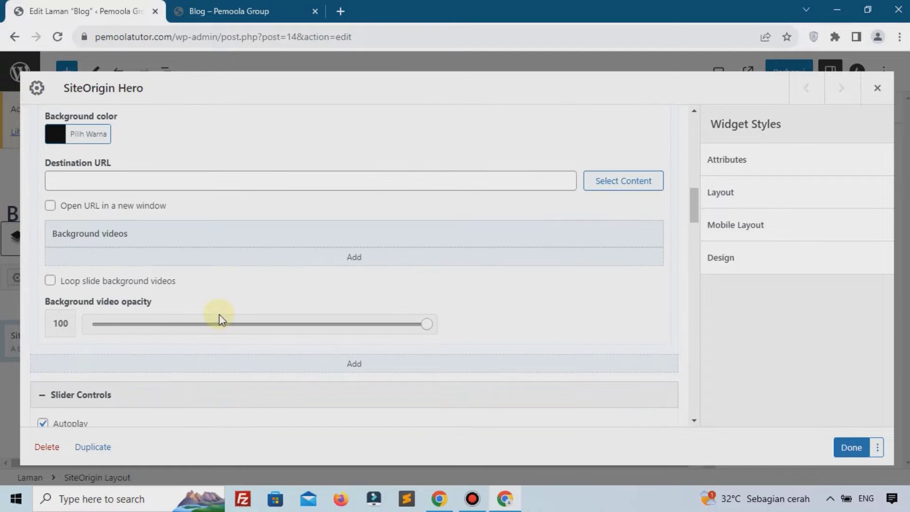
scroll(528, 395, up, 4)
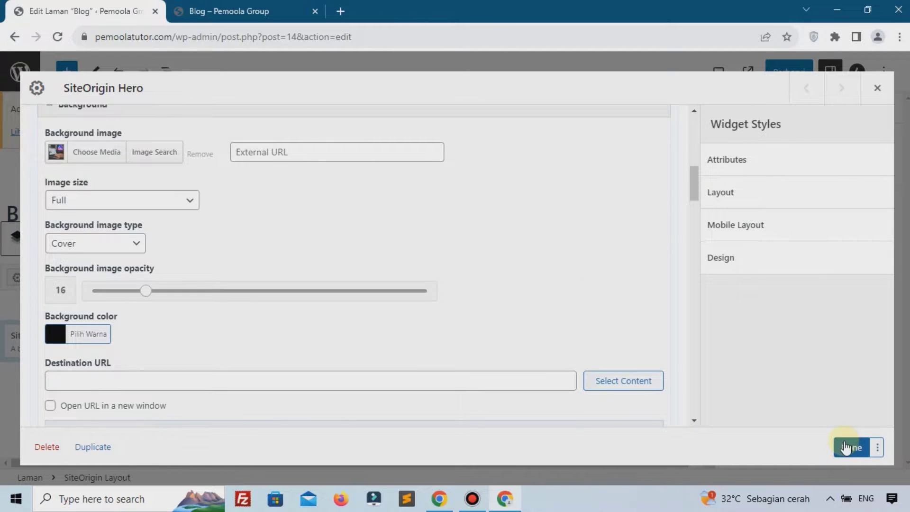
click(844, 446)
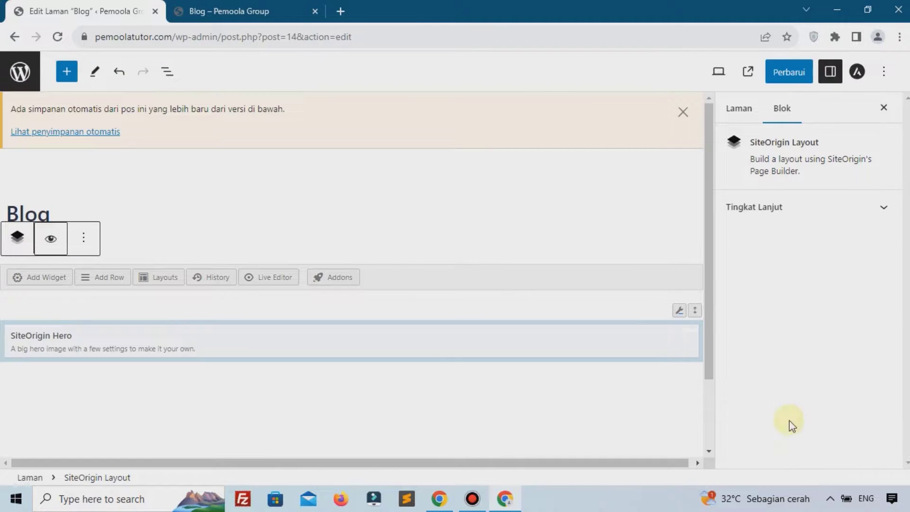
Set the row layout of the row holding the Hero widget to Full Width Stretched and apply it.
click(679, 315)
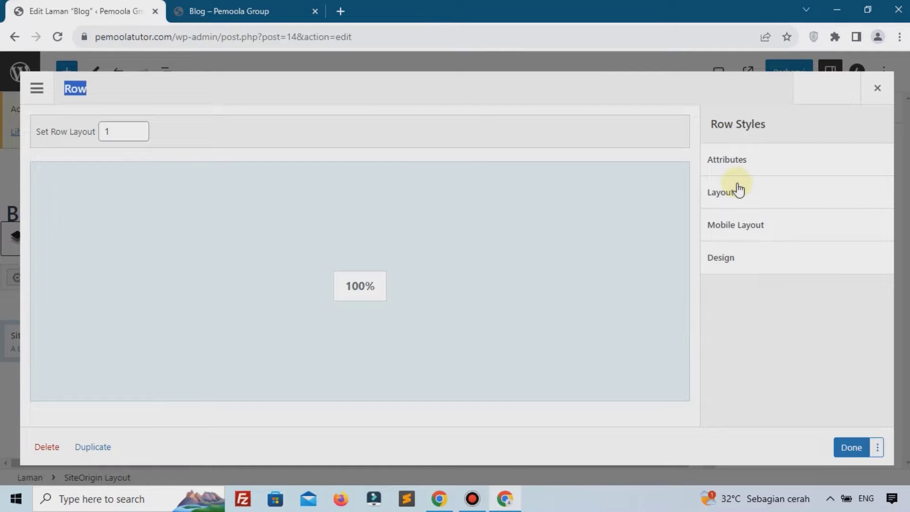
click(739, 190)
scroll(780, 340, down, 3)
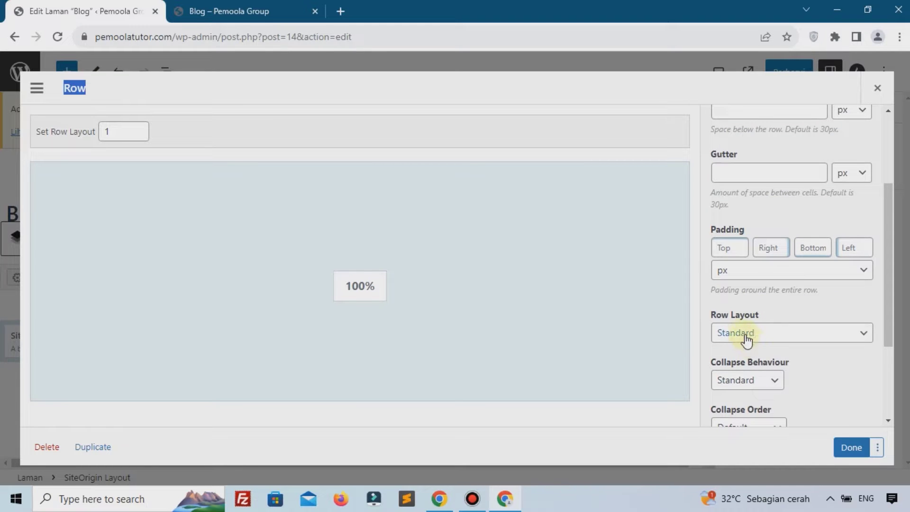
click(744, 339)
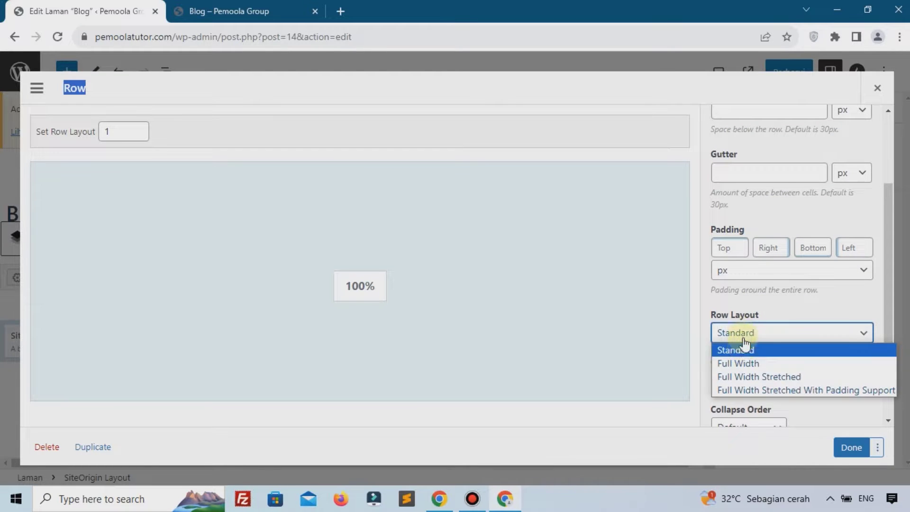
click(746, 378)
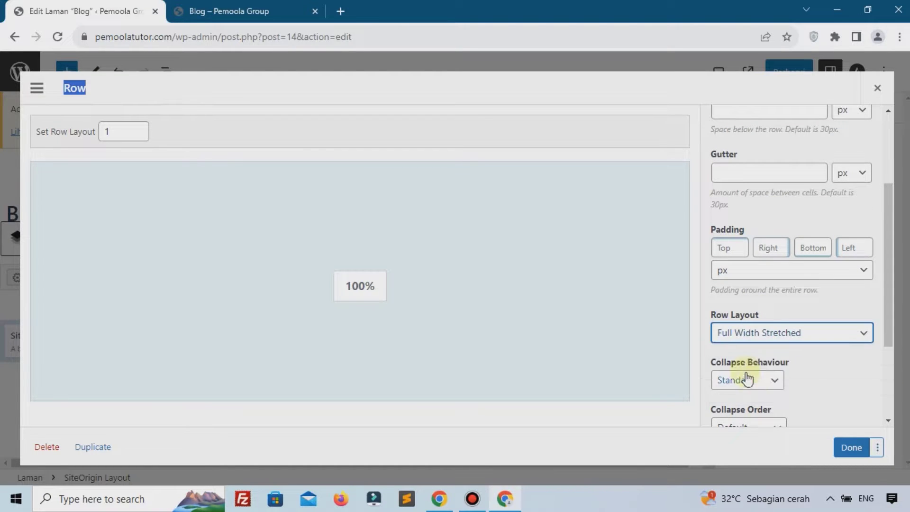
click(845, 449)
Update the Blog page and reload the live Blog page to check the hero banner.
click(776, 75)
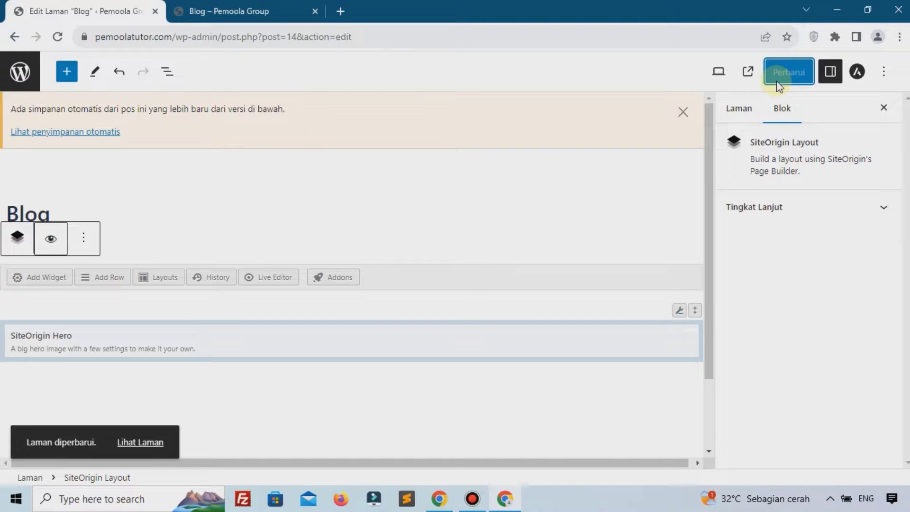
click(238, 10)
click(842, 112)
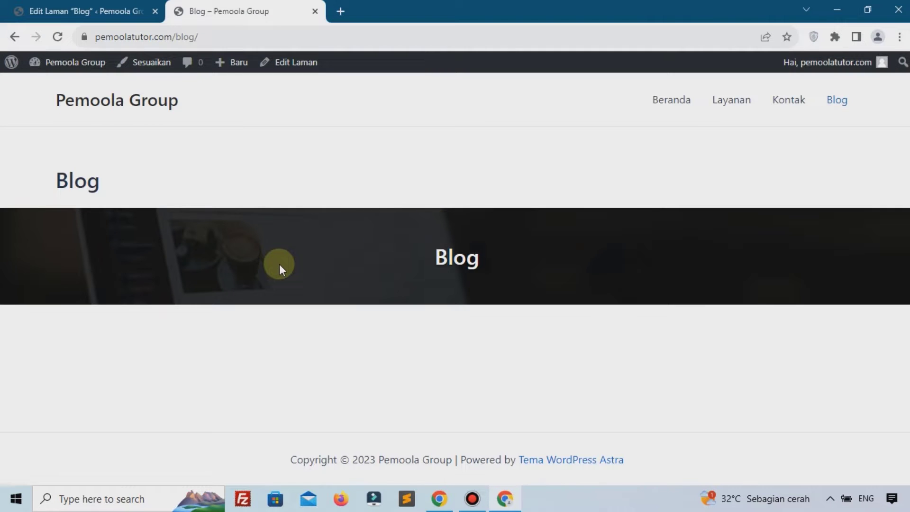
Set the Hero widget's desktop top and bottom padding to 10% and apply the widget settings.
click(88, 4)
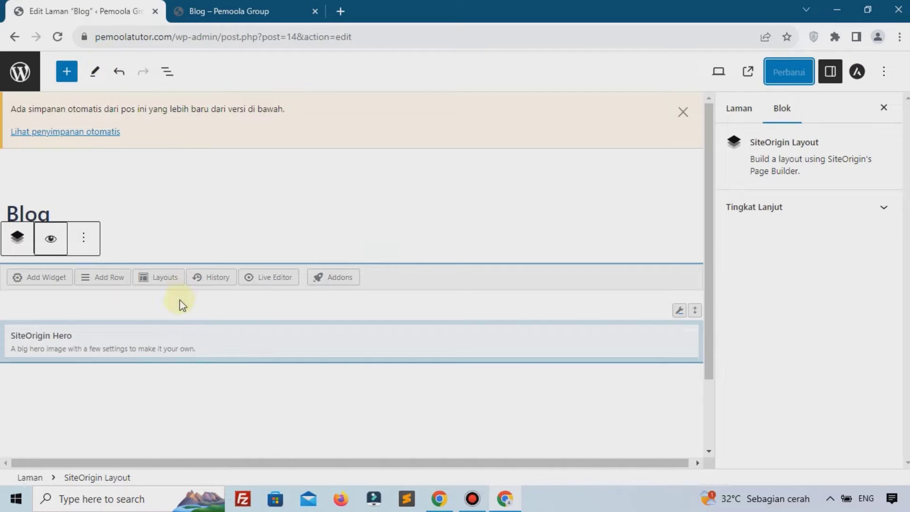
click(38, 337)
scroll(130, 312, down, 5)
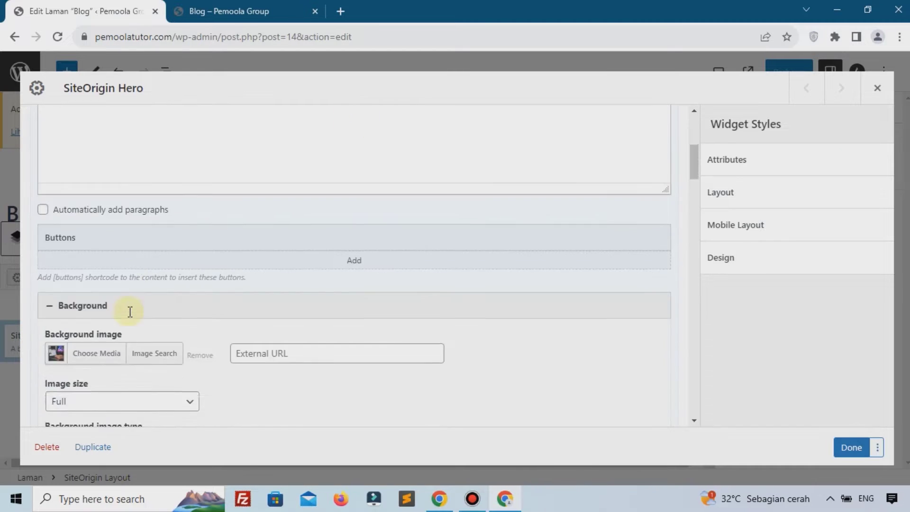
scroll(130, 312, down, 15)
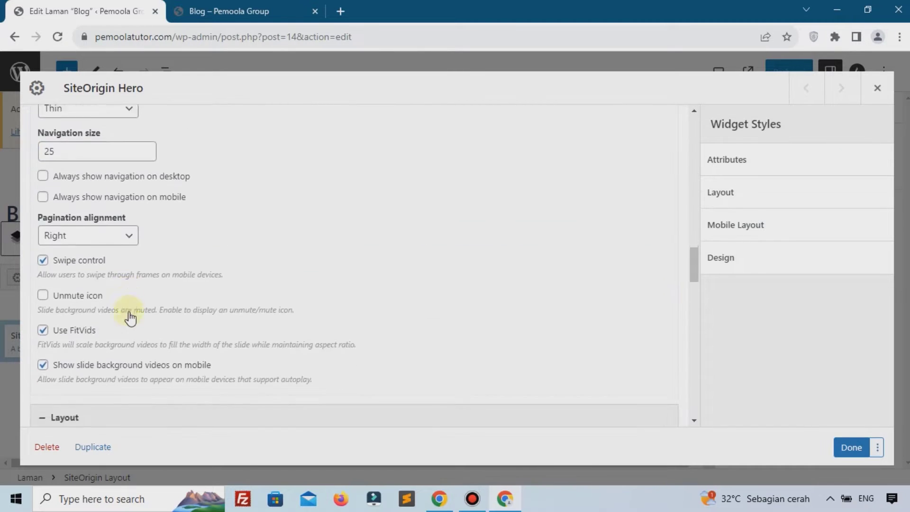
scroll(130, 317, down, 5)
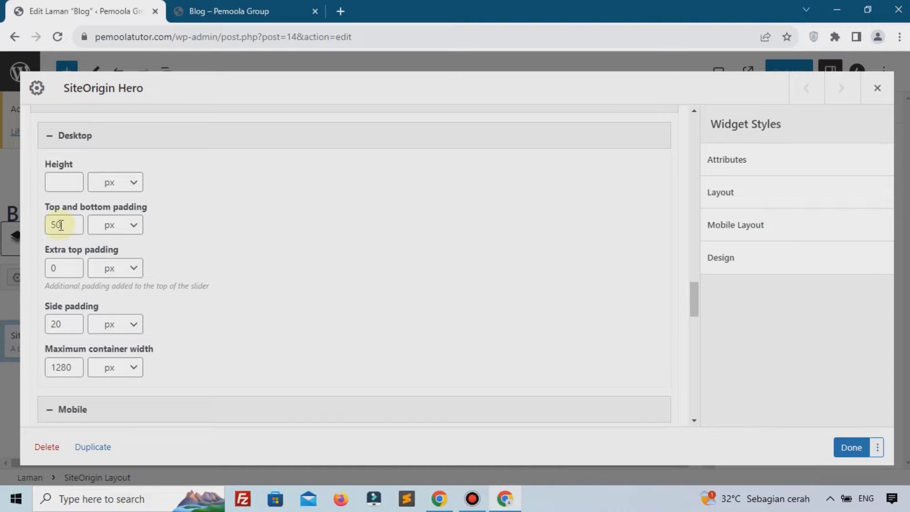
click(121, 230)
click(122, 258)
click(62, 226)
key(BackSpace)
key(BackSpace)
text(10)
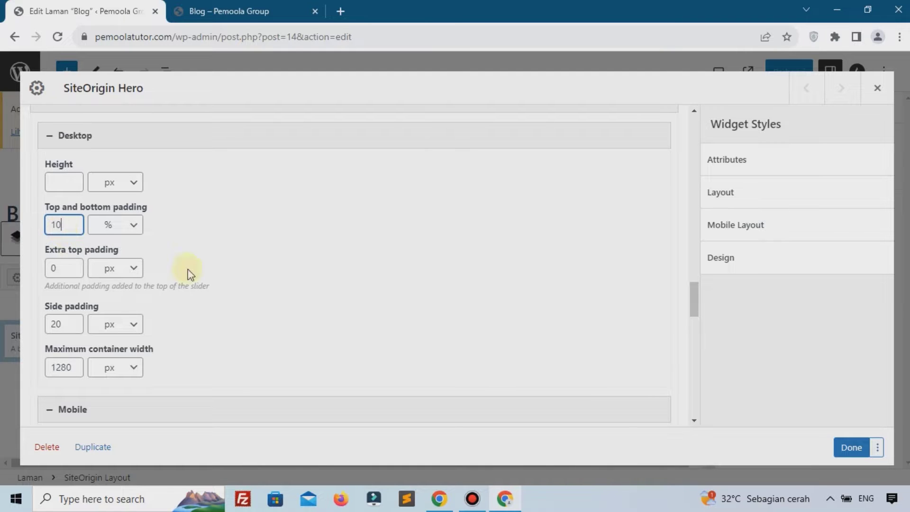
click(403, 306)
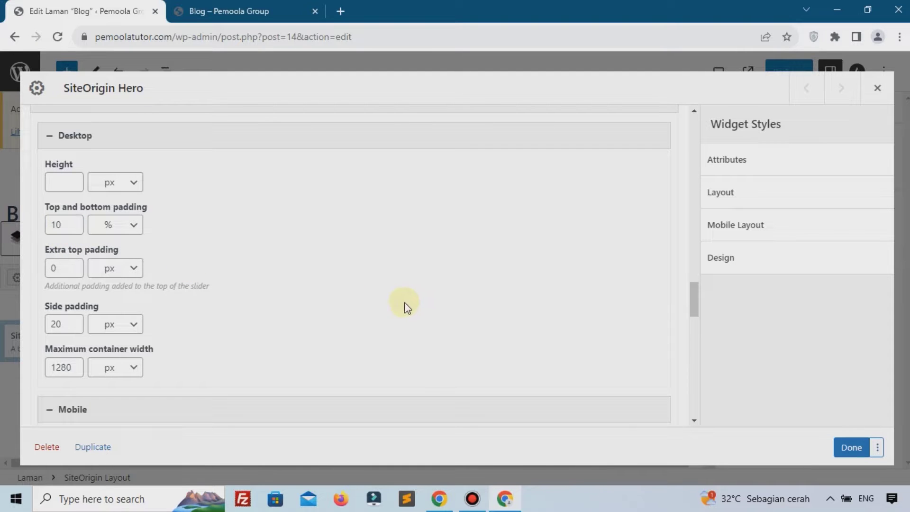
click(845, 448)
Update the Blog page and reload the live page to check the taller hero banner.
click(786, 80)
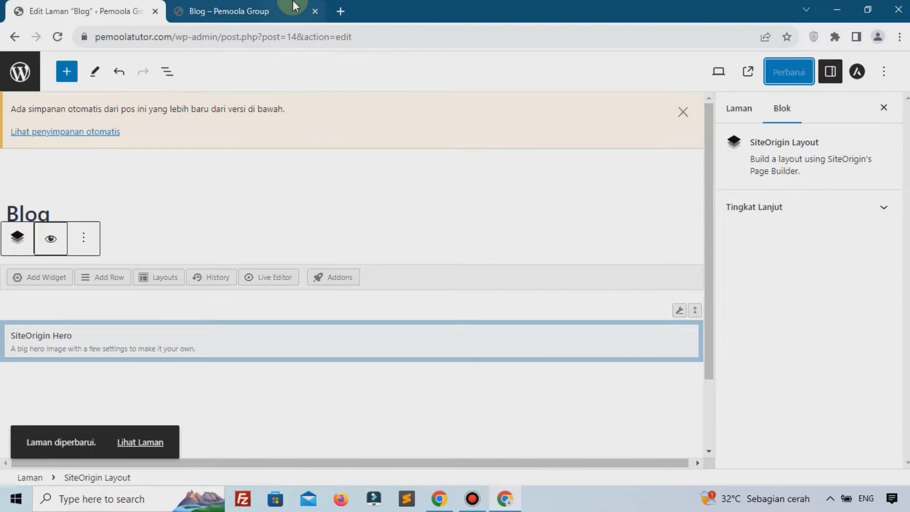
click(180, 18)
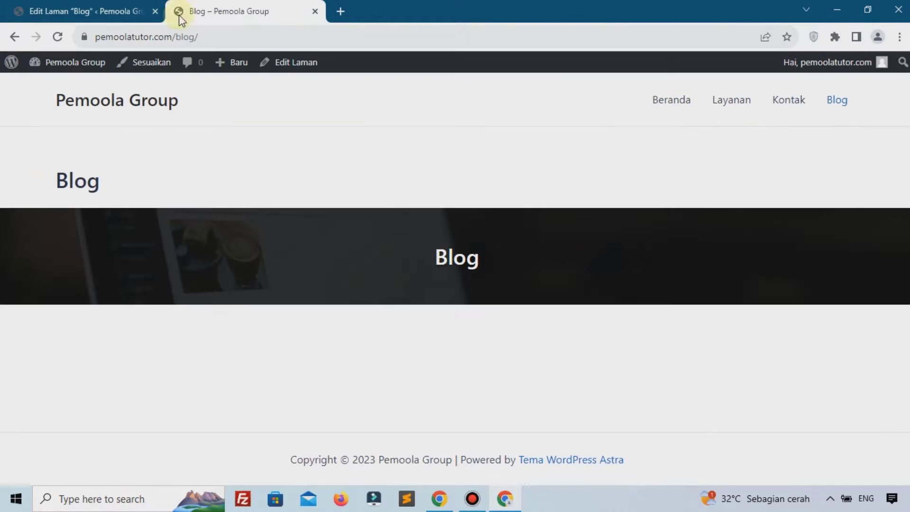
click(59, 37)
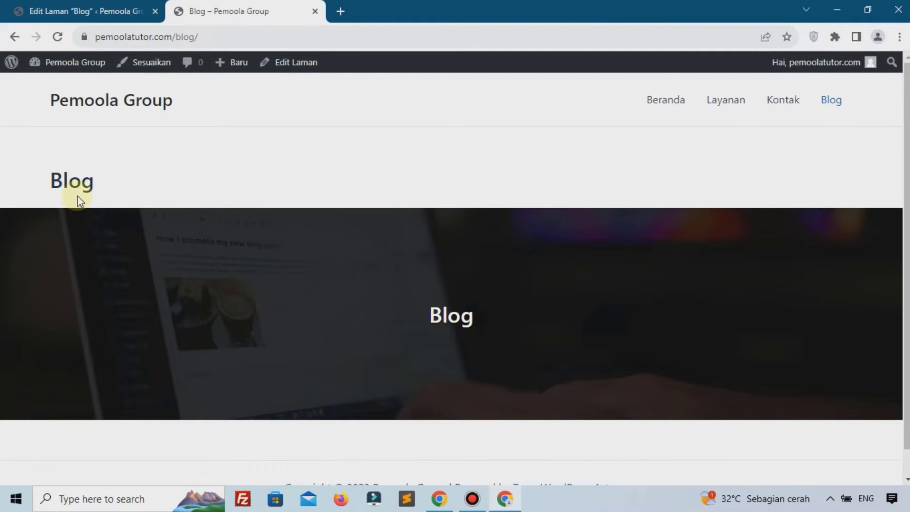
Return to the Blog page editor and hide the page's title.
click(77, 10)
click(31, 213)
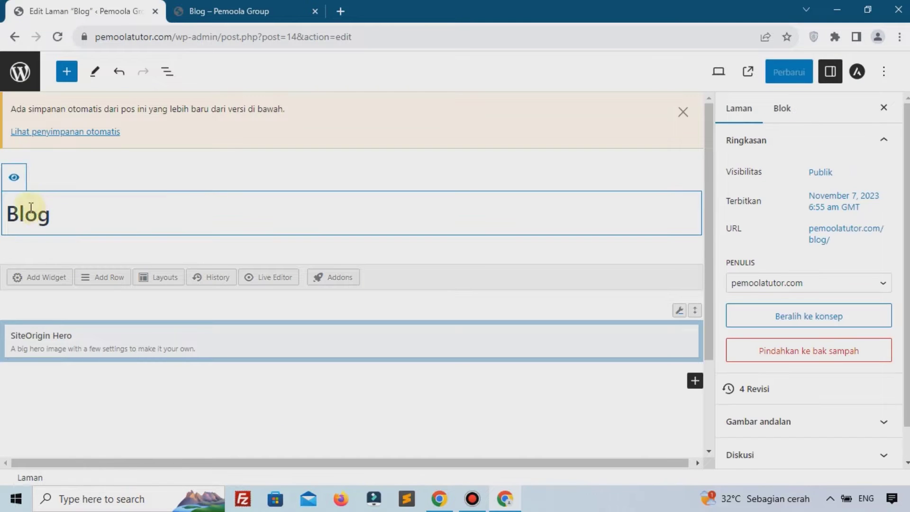
click(15, 180)
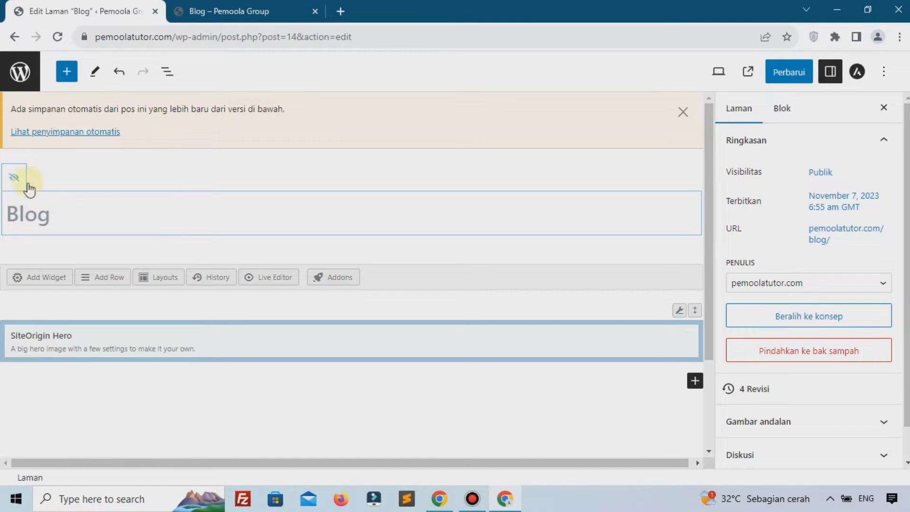
Save the hidden-title change and reload the live Blog page to check it.
click(789, 72)
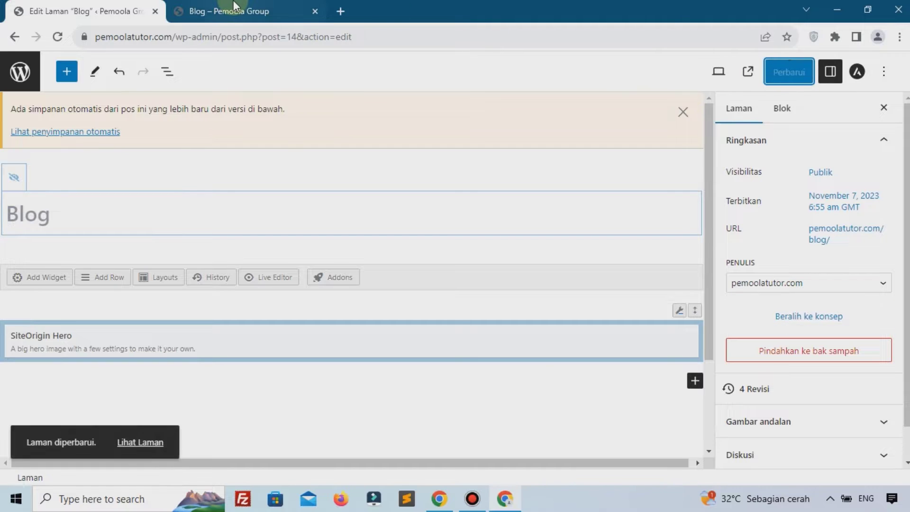
click(227, 11)
click(58, 37)
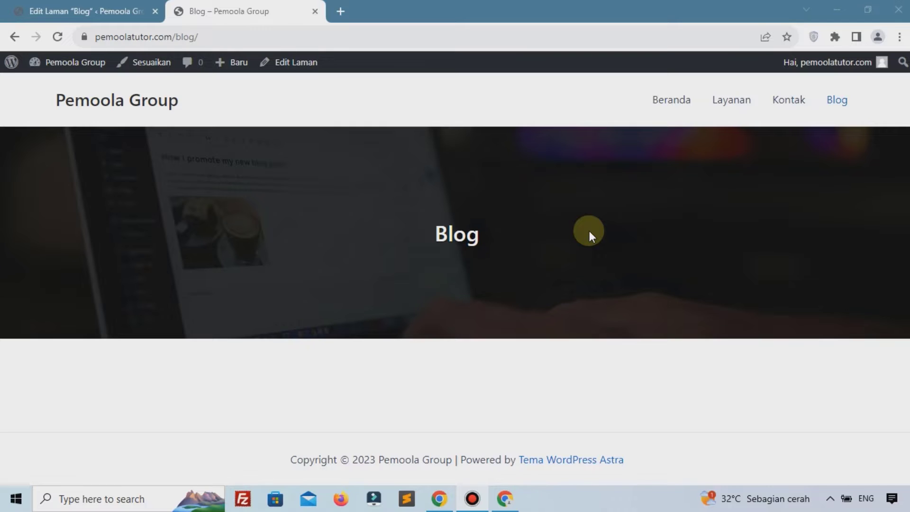
Add a second SiteOrigin Layout block below the hero and insert a SiteOrigin Blog widget in it.
click(6, 6)
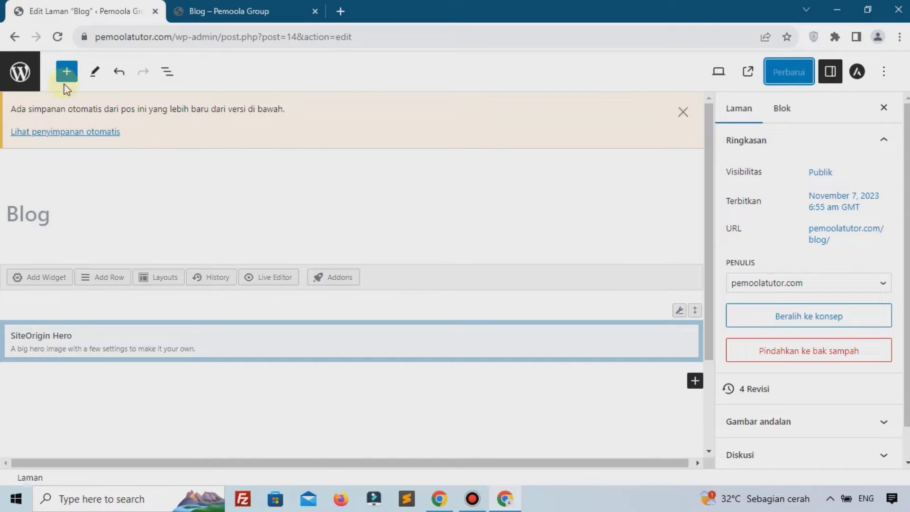
scroll(191, 254, down, 2)
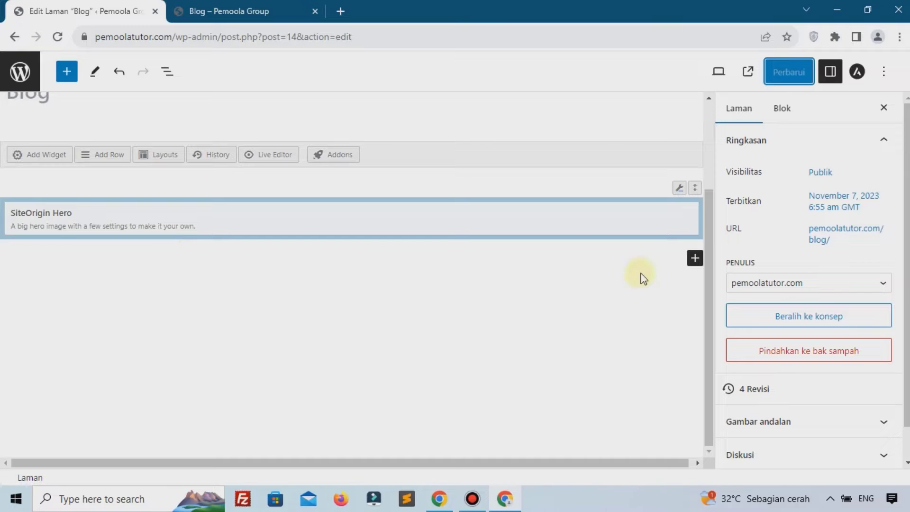
click(695, 260)
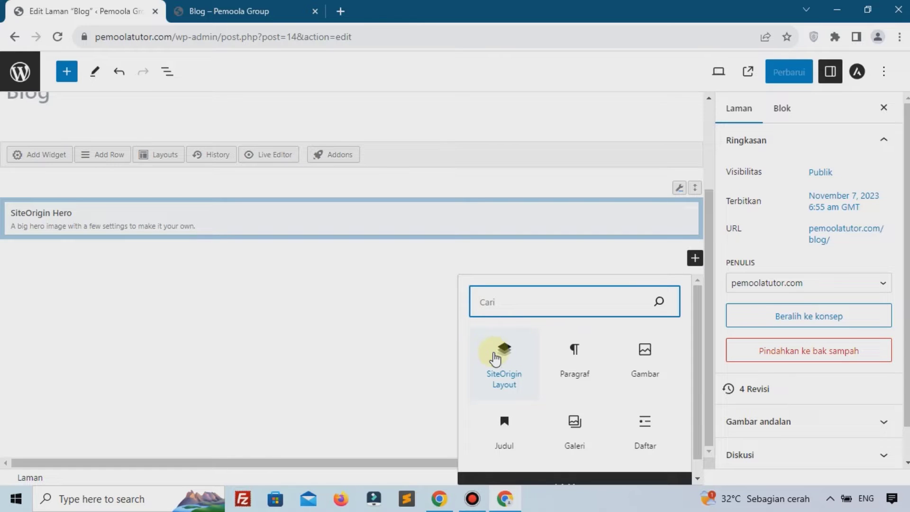
click(496, 359)
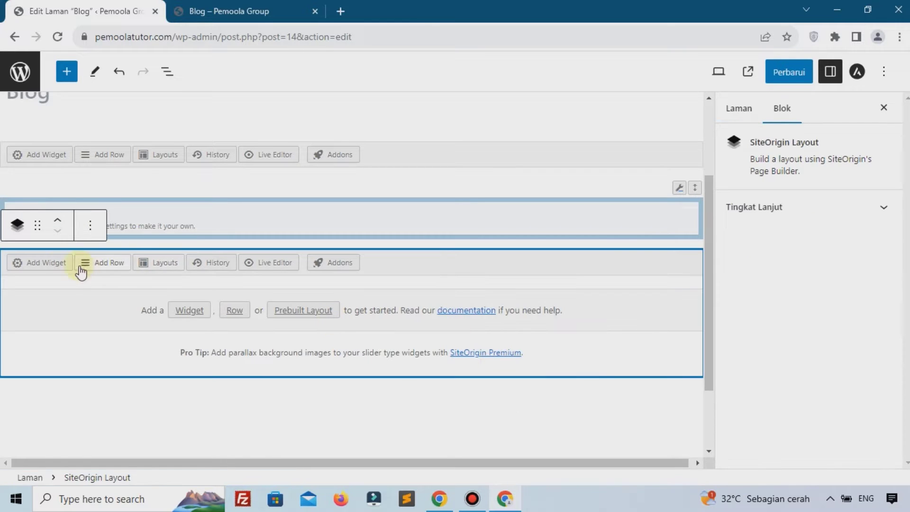
click(54, 262)
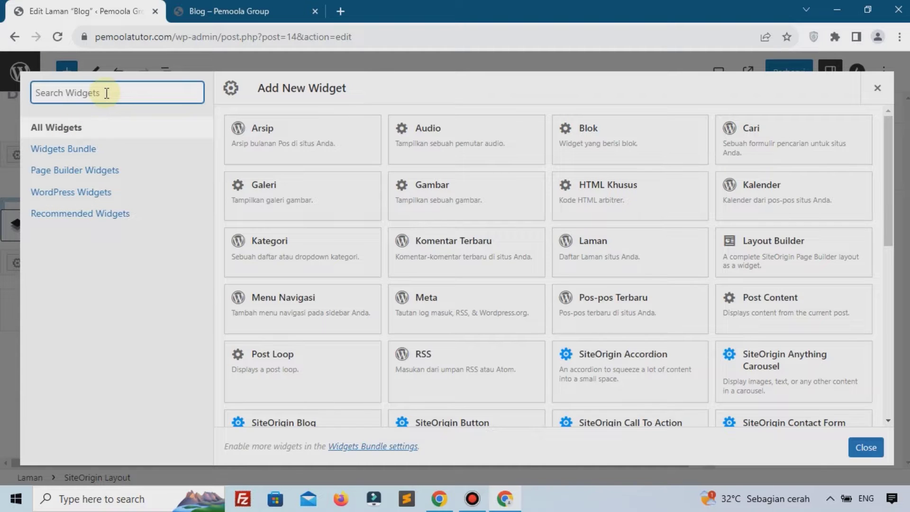
text(blo)
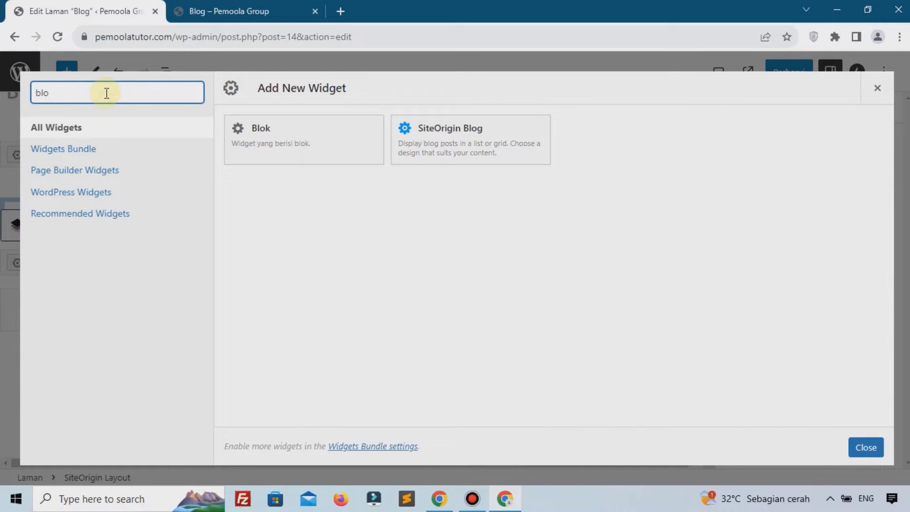
click(465, 143)
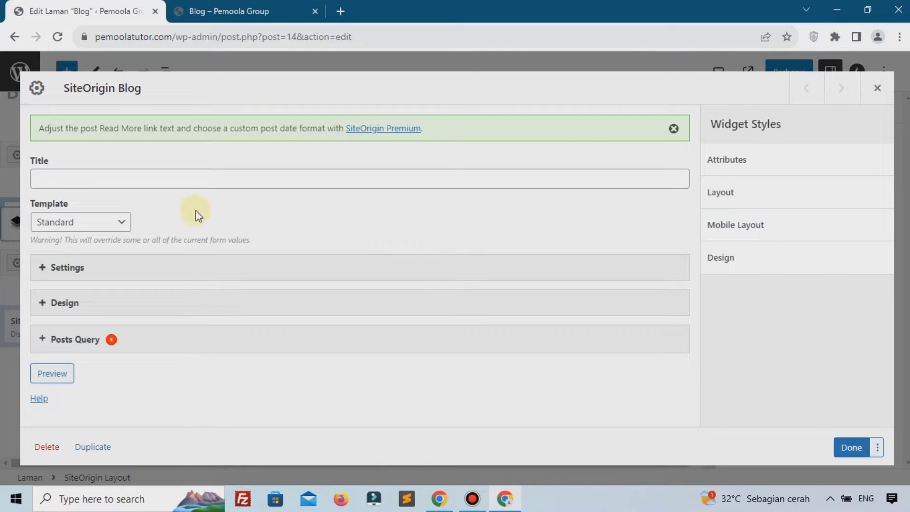
Set the SiteOrigin Blog widget's template to Grid and its column count to 3.
click(92, 225)
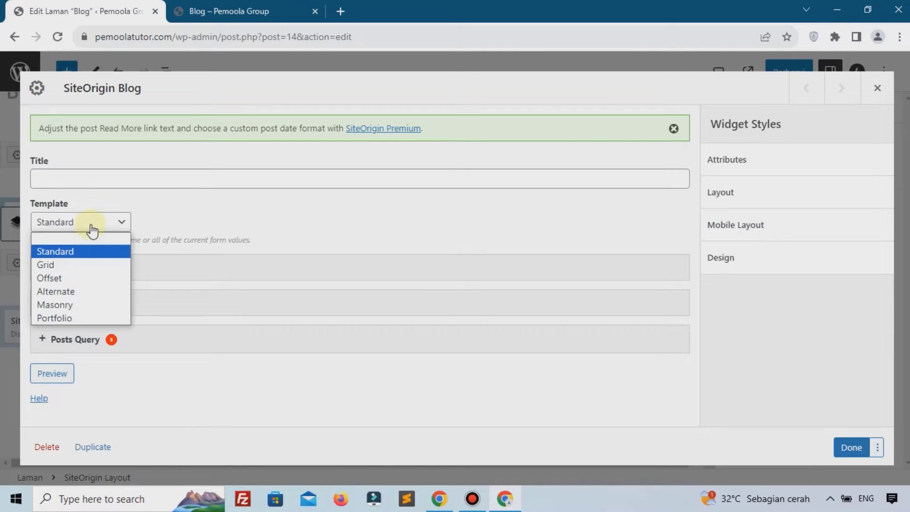
click(73, 262)
click(74, 268)
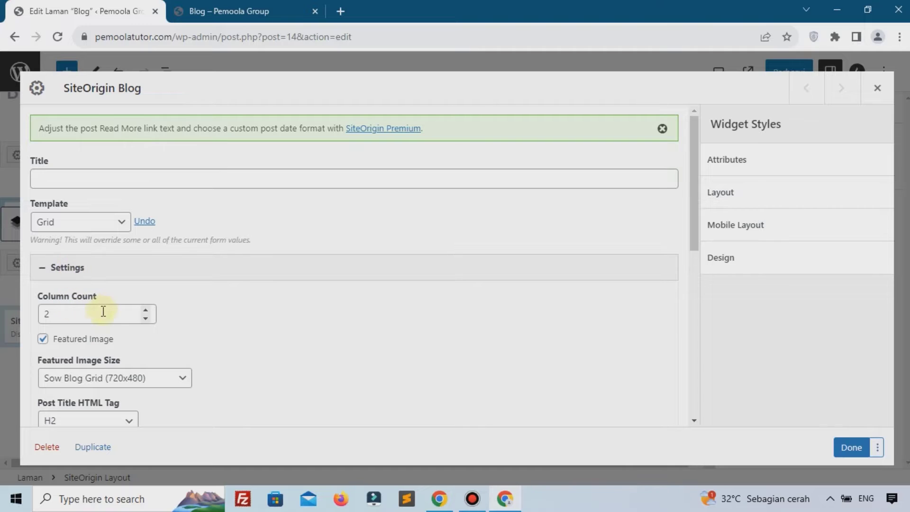
click(143, 313)
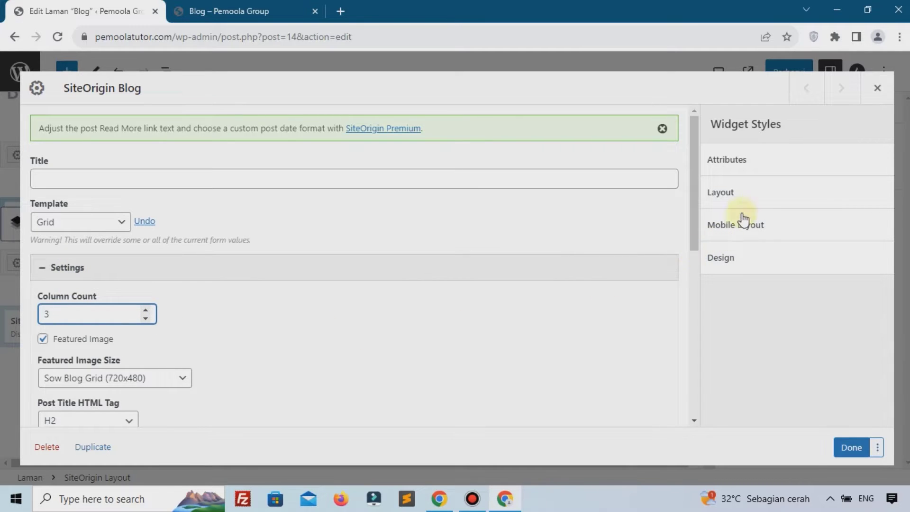
Give the Blog widget 8% top and bottom margins with the right and left margins empty, and apply the settings.
click(740, 198)
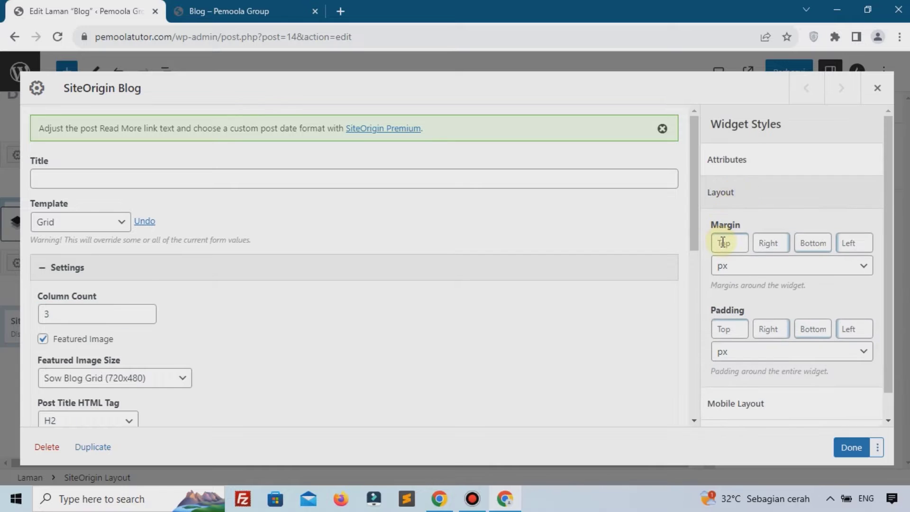
click(767, 268)
click(728, 297)
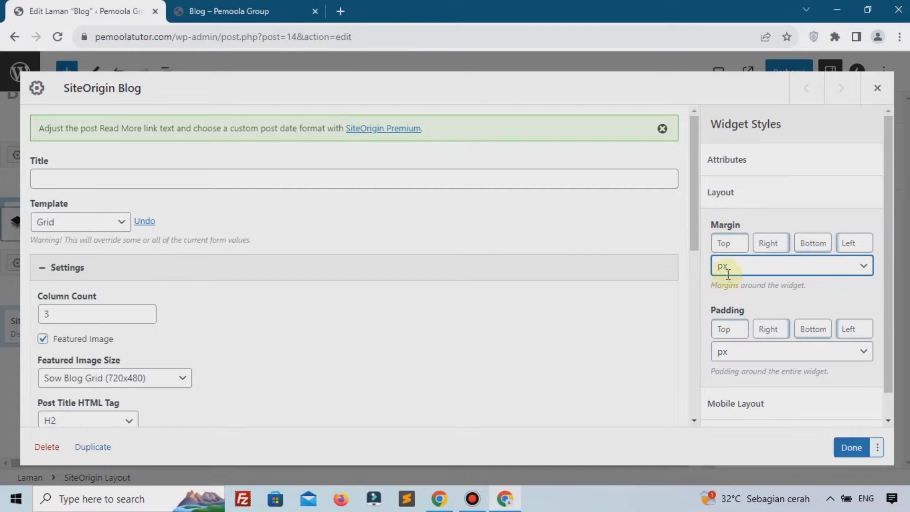
click(727, 247)
text(8)
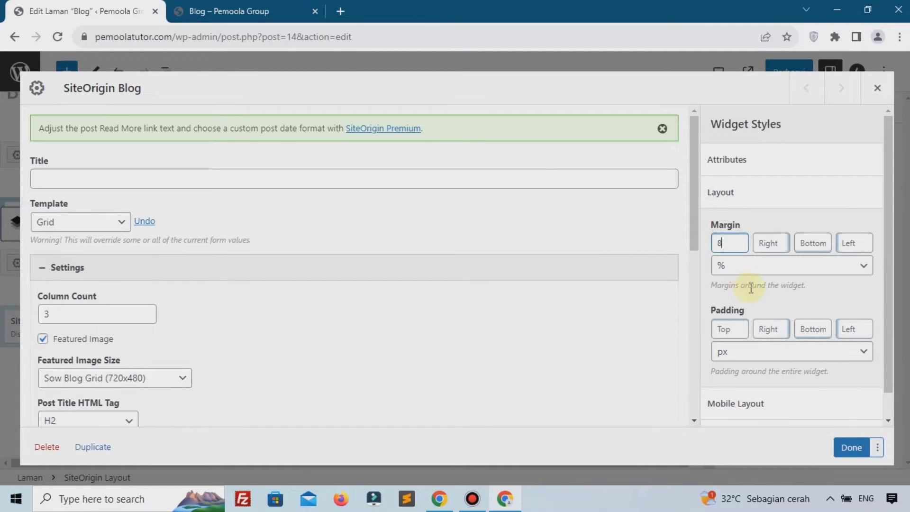
double_click(771, 243)
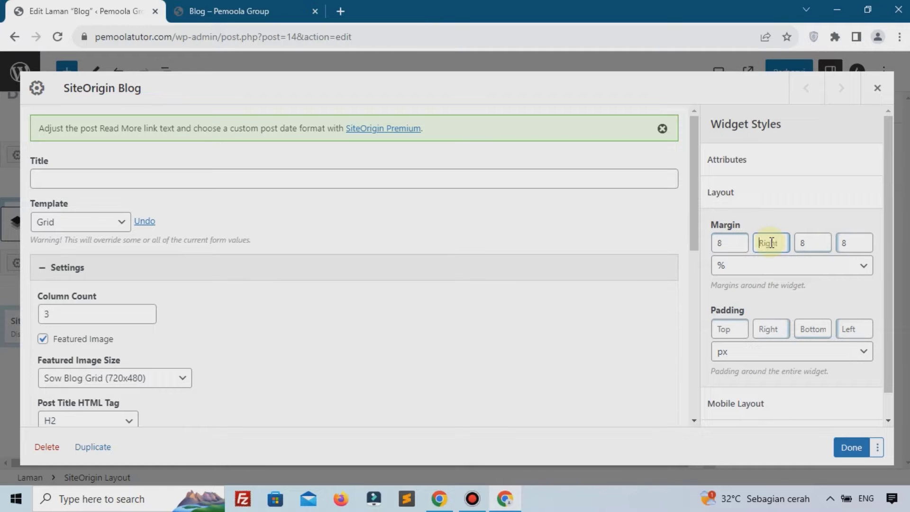
double_click(856, 243)
key(BackSpace)
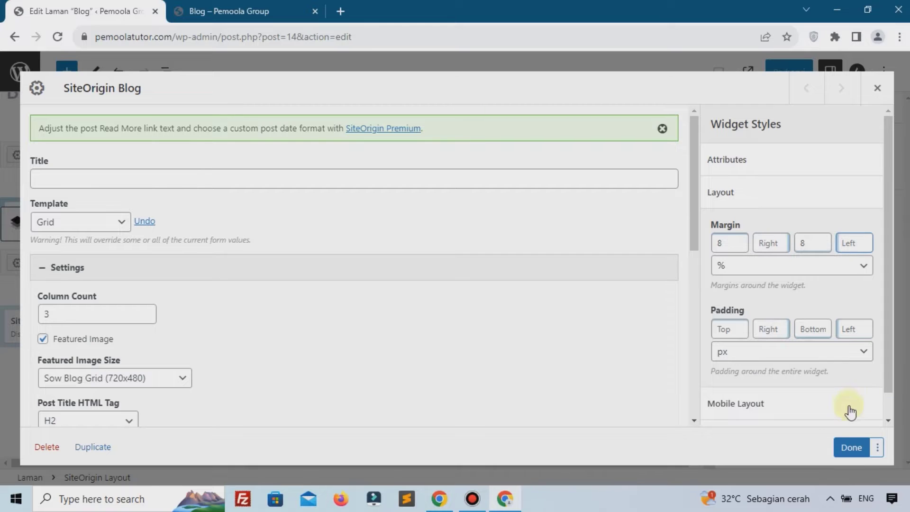
click(850, 447)
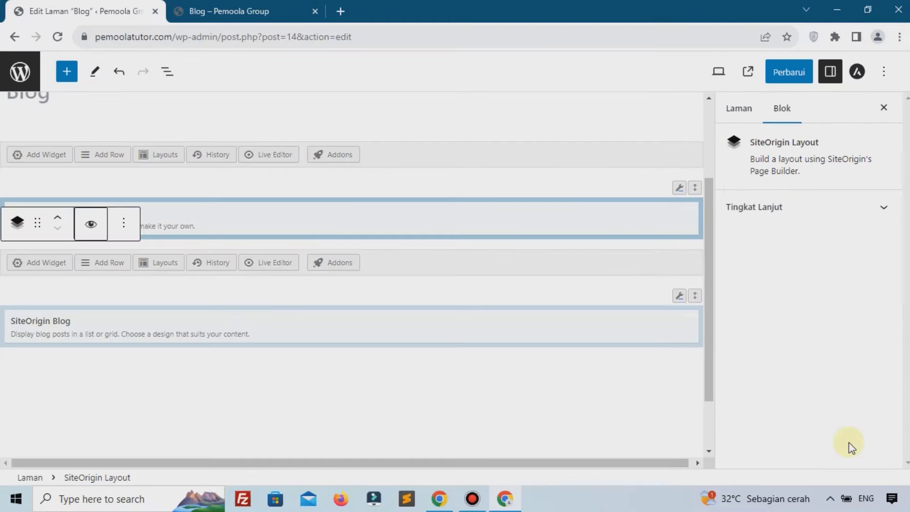
Update the Blog page and review the post grid below the hero on the live page.
click(789, 72)
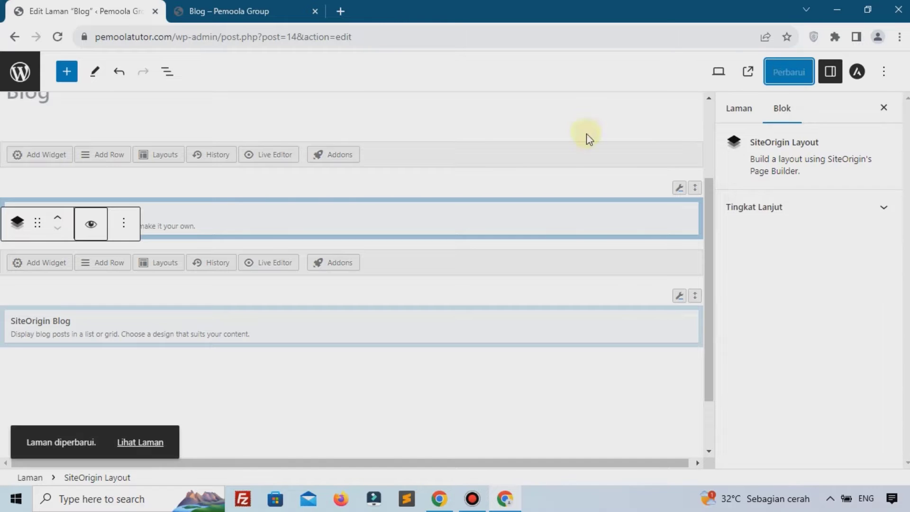
click(249, 8)
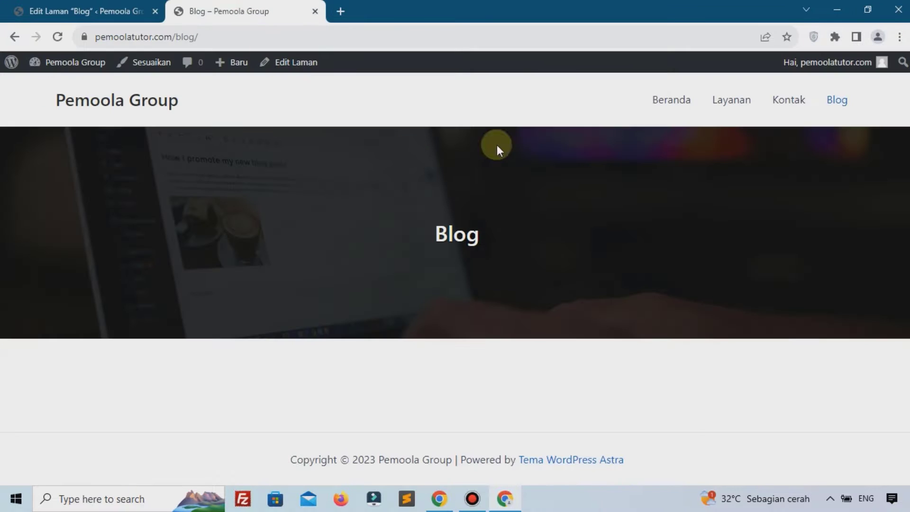
click(839, 105)
scroll(513, 286, down, 8)
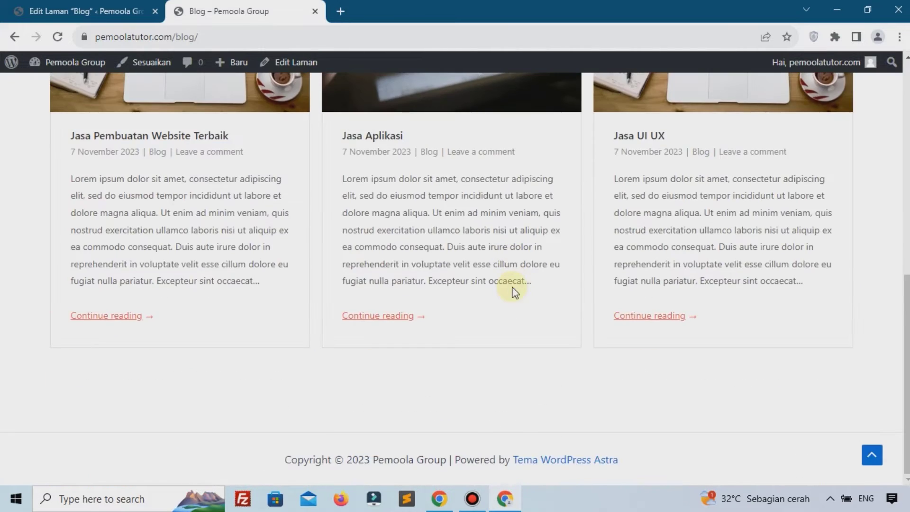
scroll(512, 286, up, 4)
scroll(512, 286, up, 5)
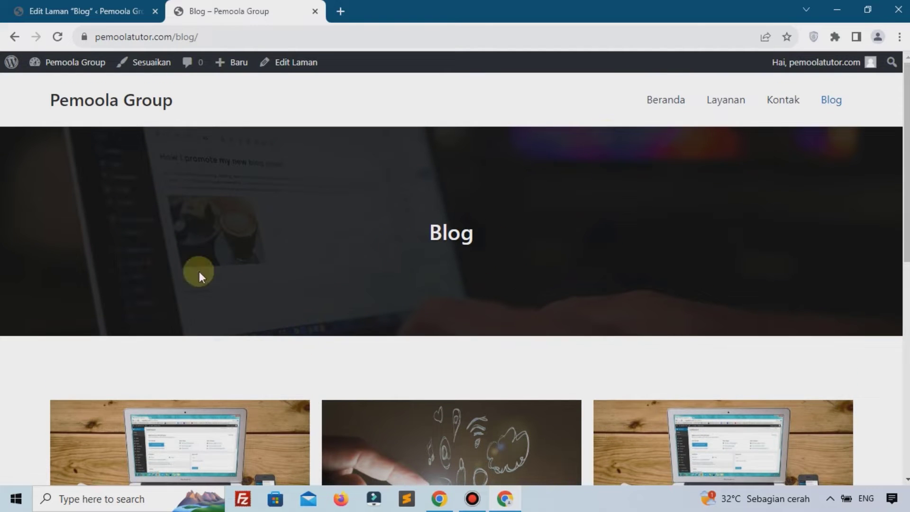
Open the live Beranda page and close the Blog page's editor tab.
click(669, 105)
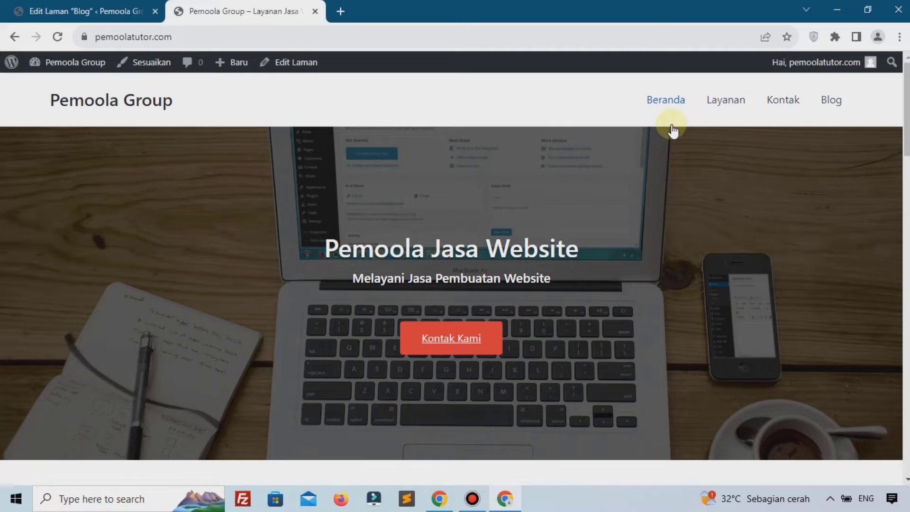
click(136, 18)
click(156, 12)
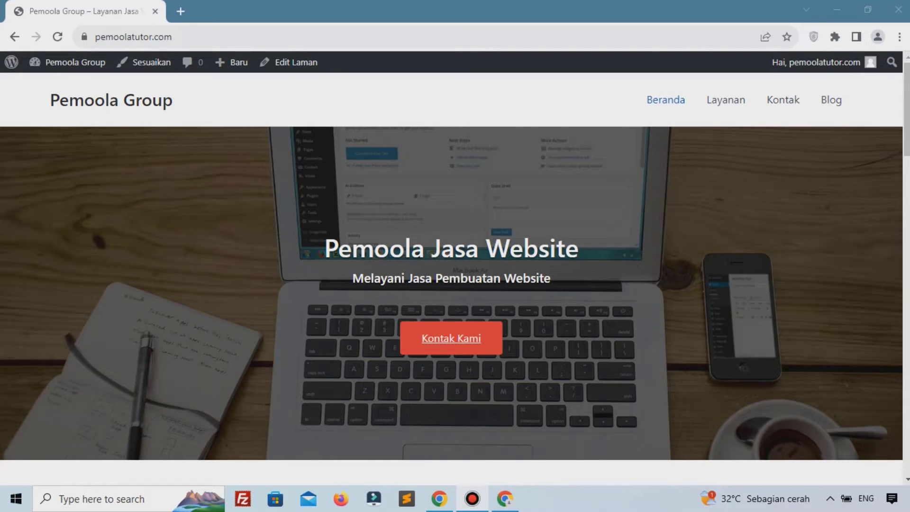
Review the live Beranda page from the hero down to the blog posts and footer, and return to its beginning.
scroll(512, 264, down, 10)
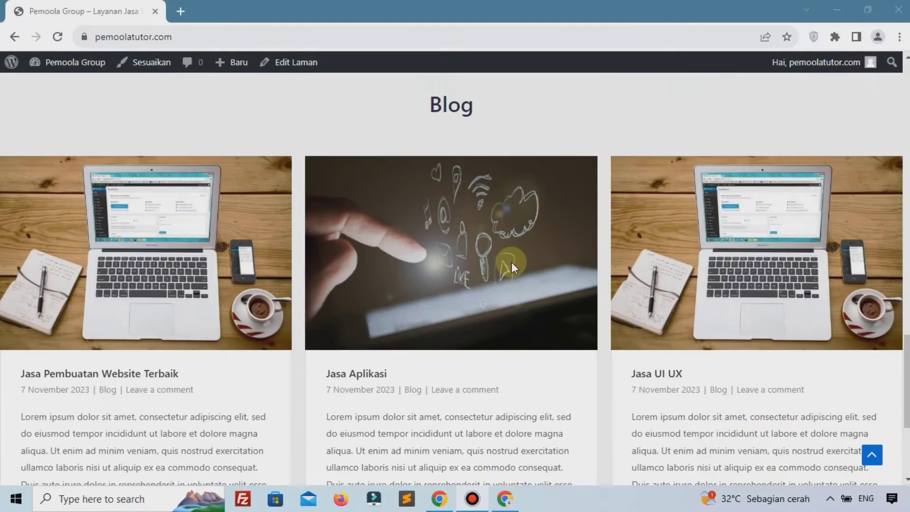
scroll(511, 262, down, 5)
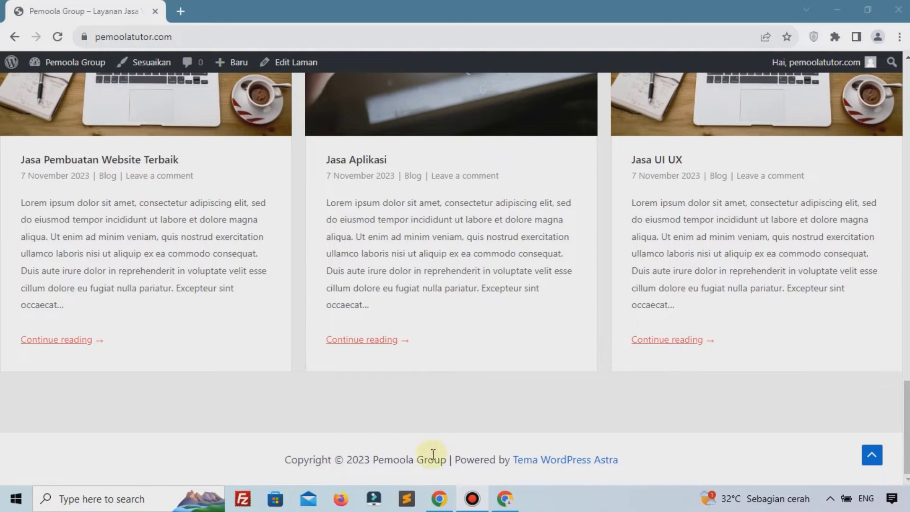
click(872, 456)
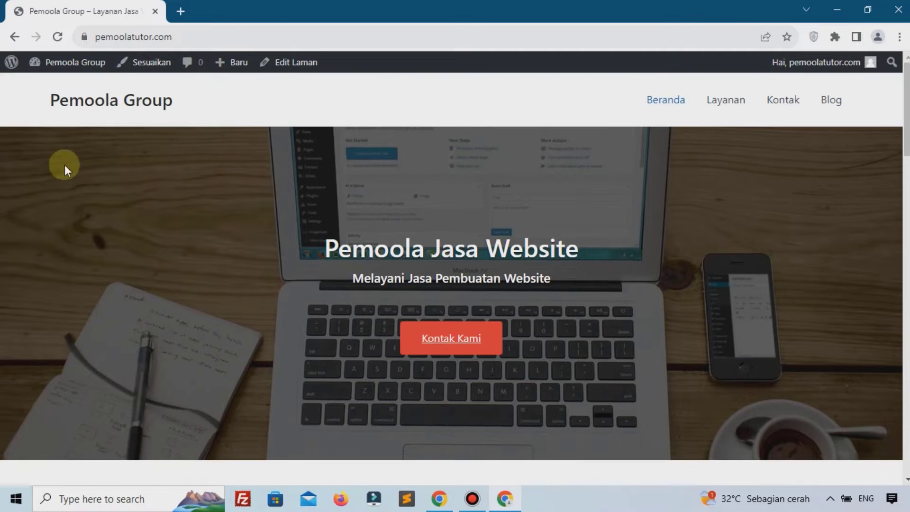
Open the WordPress dashboard in a new browser tab placed before the live site and start the theme customizer.
mouse_move(67, 62)
right_click(76, 82)
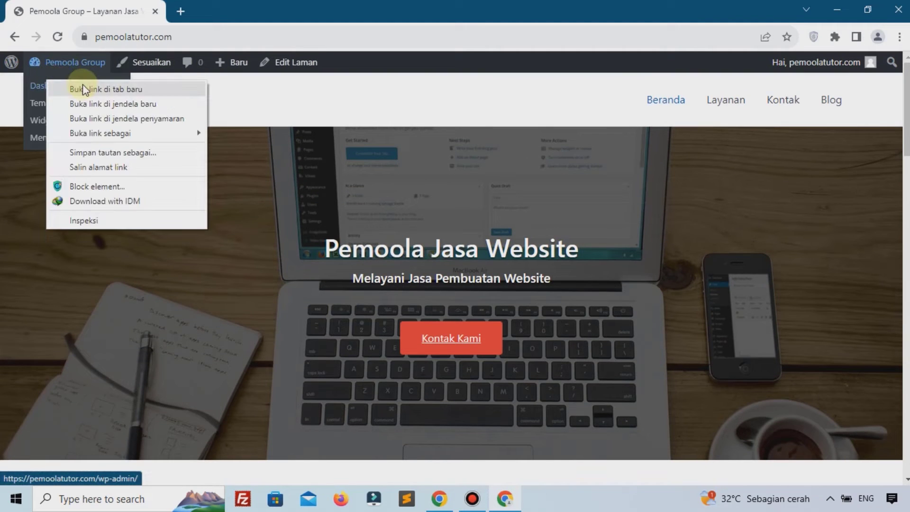
click(85, 86)
click(218, 11)
drag(218, 11, 80, 11)
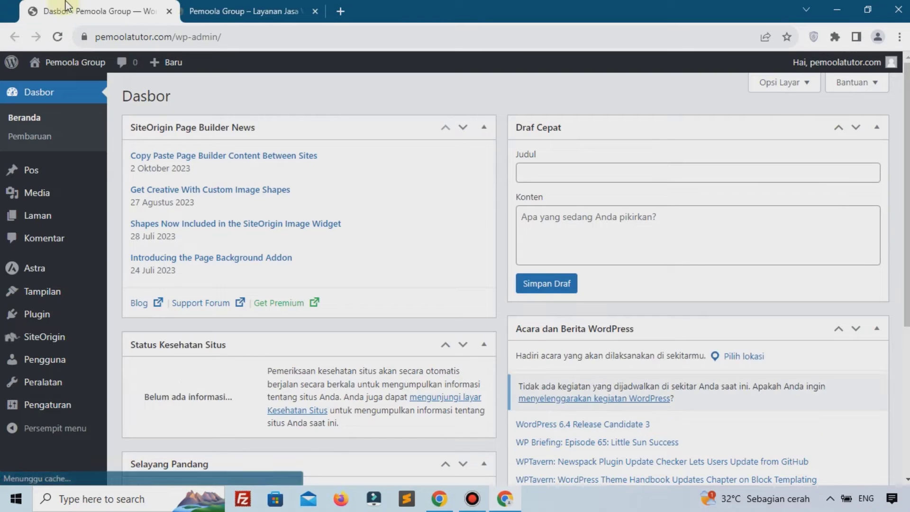
mouse_move(38, 298)
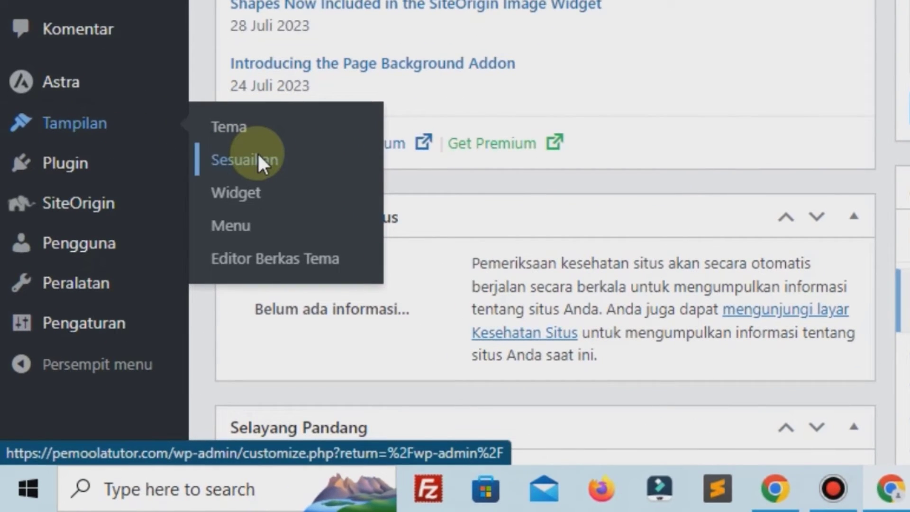
click(257, 156)
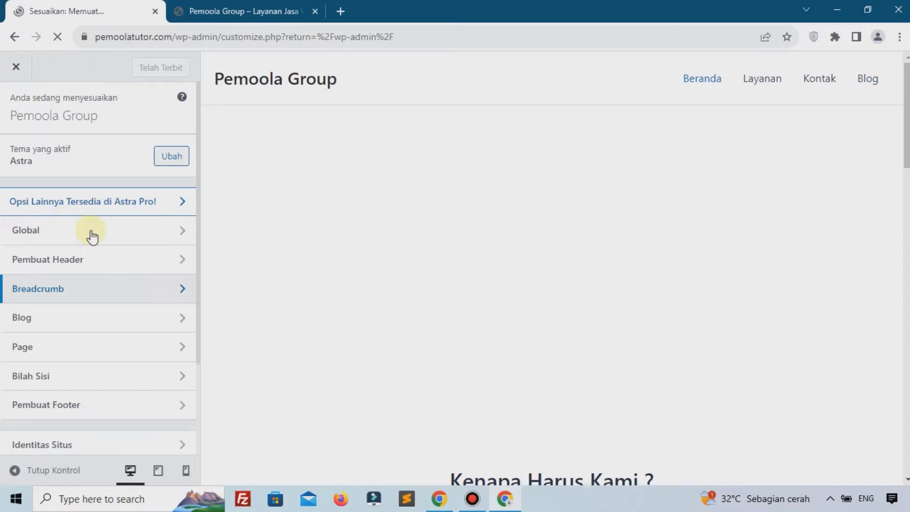
Disable Scroll to Top in the global theme settings, publish the change, and return to the main customizer options.
click(42, 231)
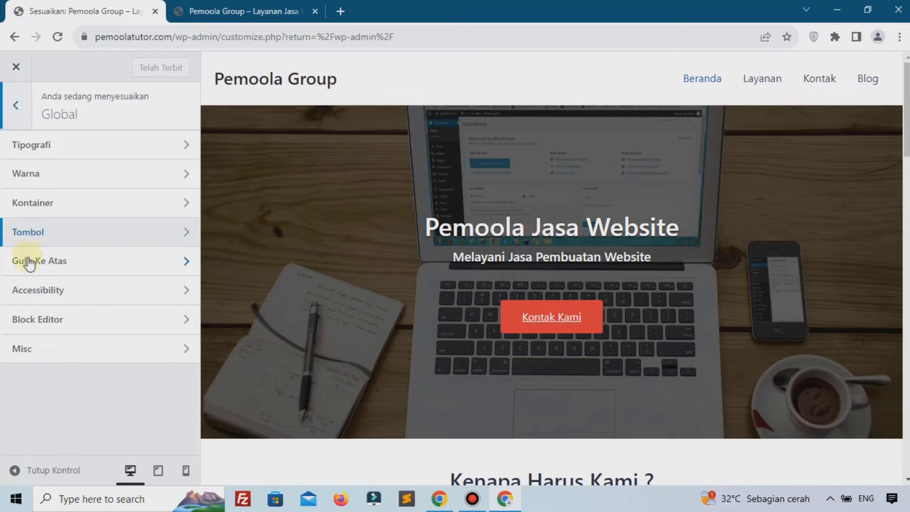
click(85, 260)
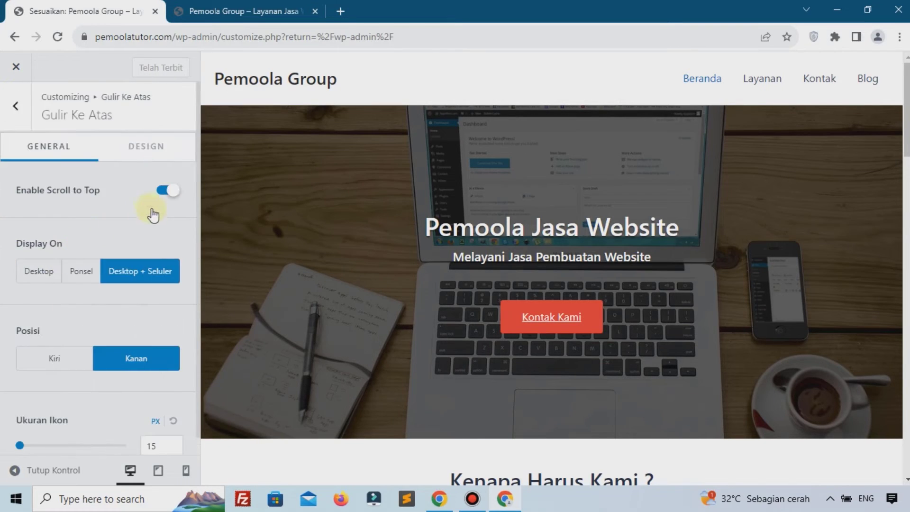
click(165, 195)
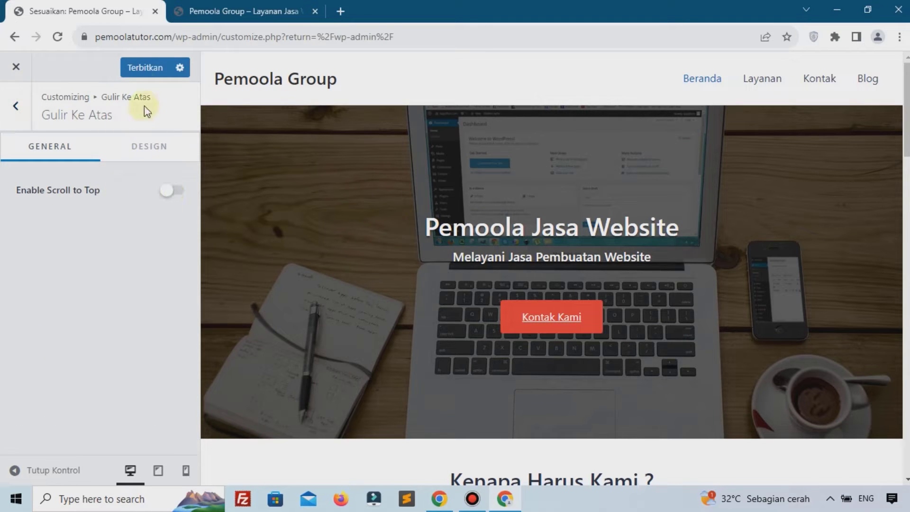
click(144, 72)
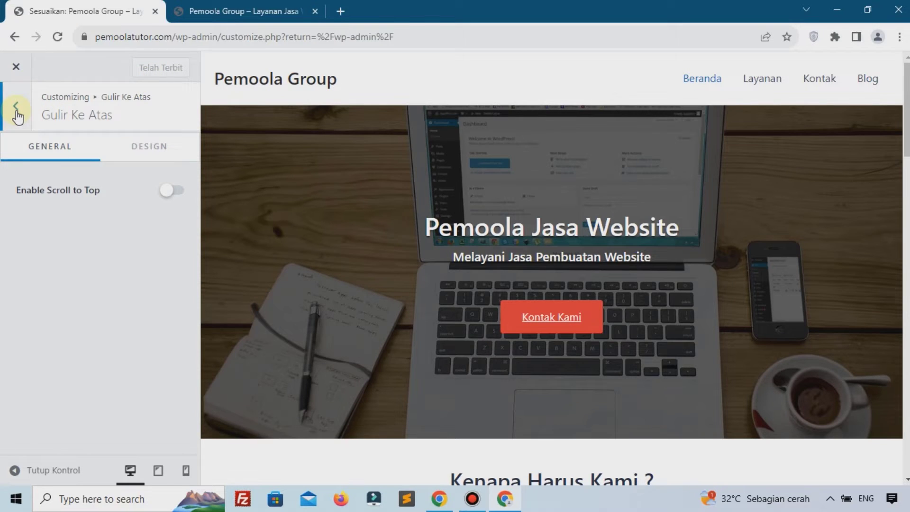
click(16, 107)
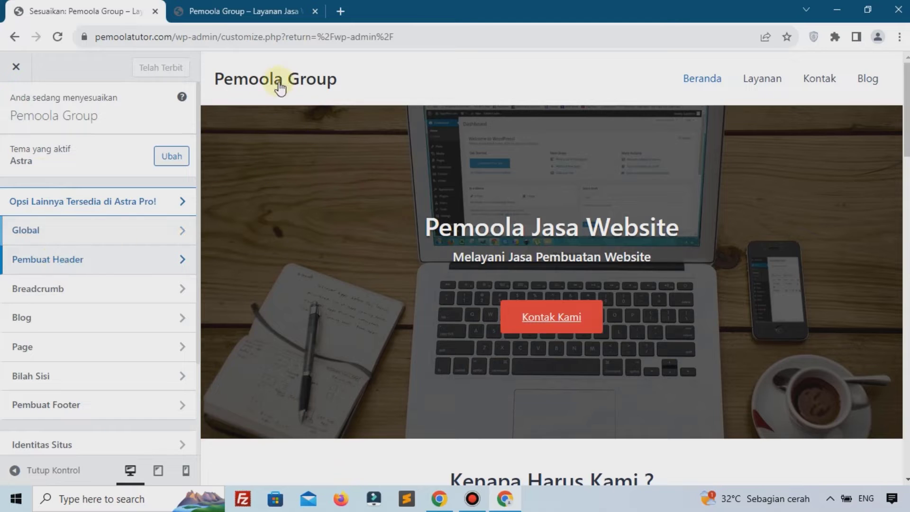
Open the header's Site Title & Logo design settings and set the Logo Color to E04444.
shift+click(319, 91)
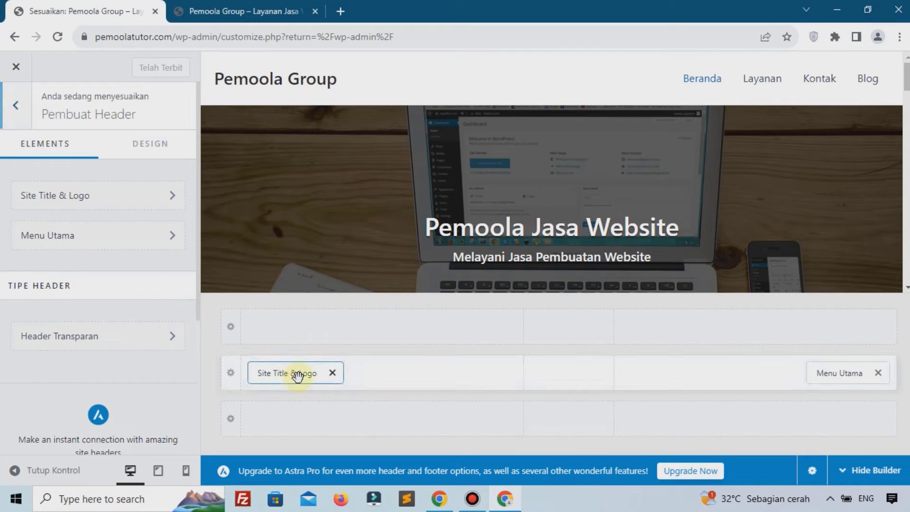
click(157, 194)
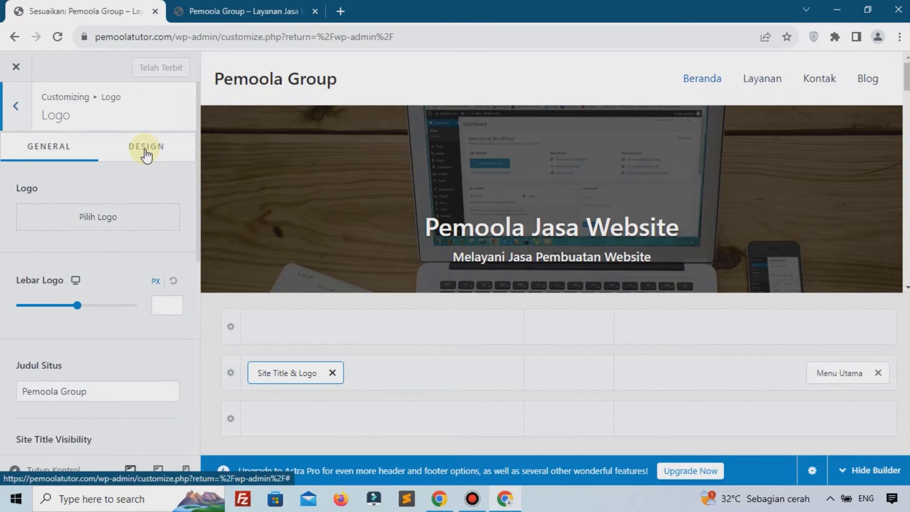
click(147, 155)
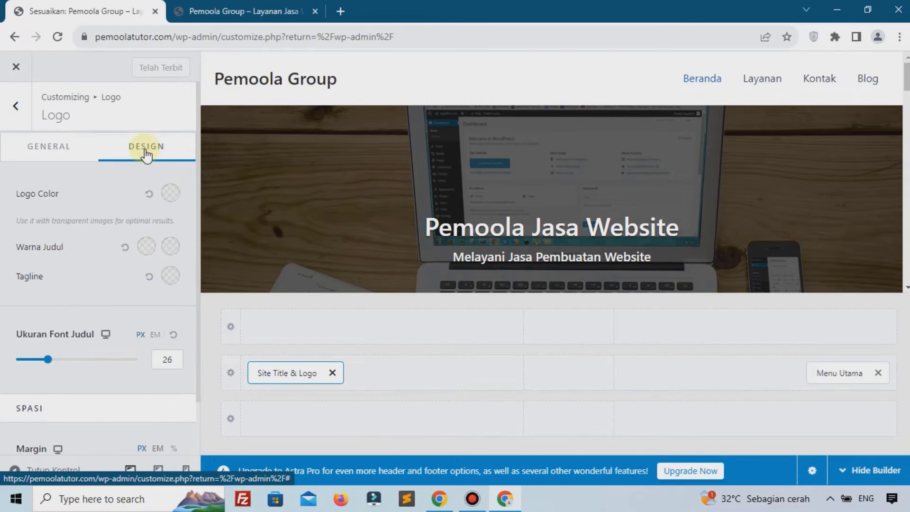
click(169, 203)
scroll(155, 306, down, 2)
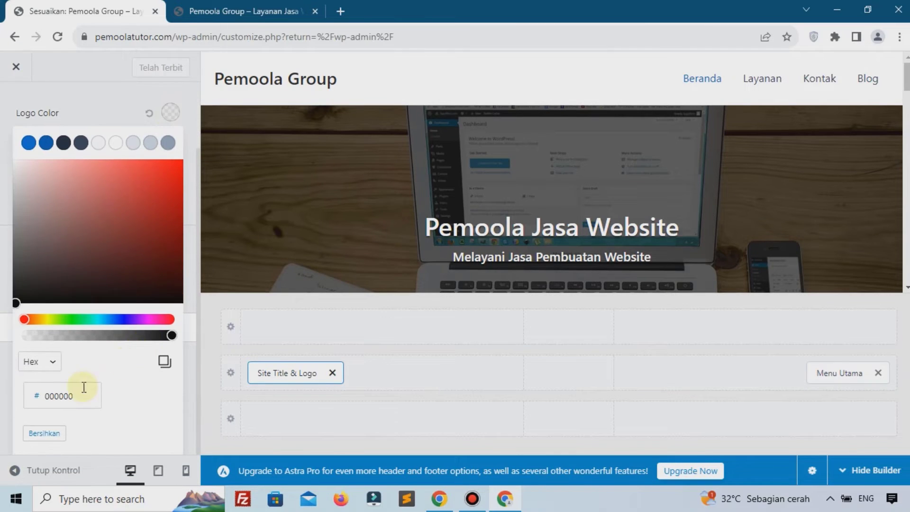
click(84, 387)
key(ctrl+a)
text(E04444)
click(112, 366)
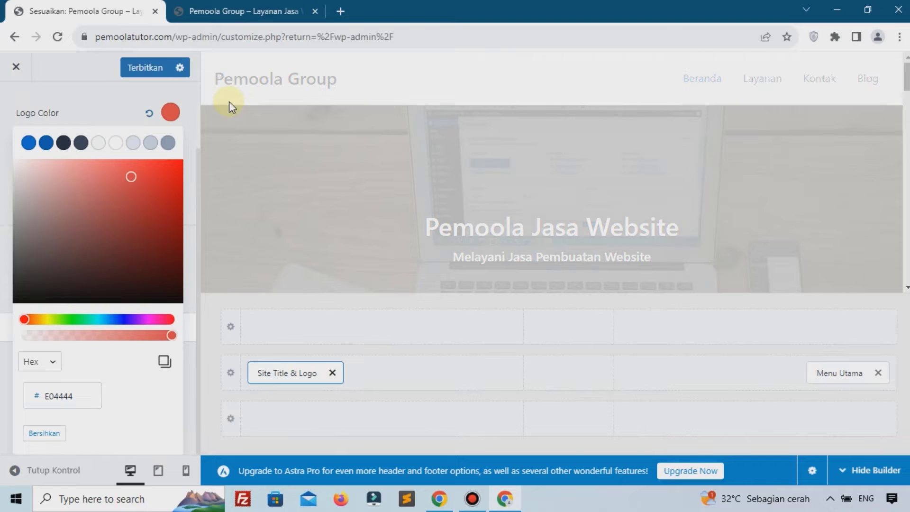
click(229, 102)
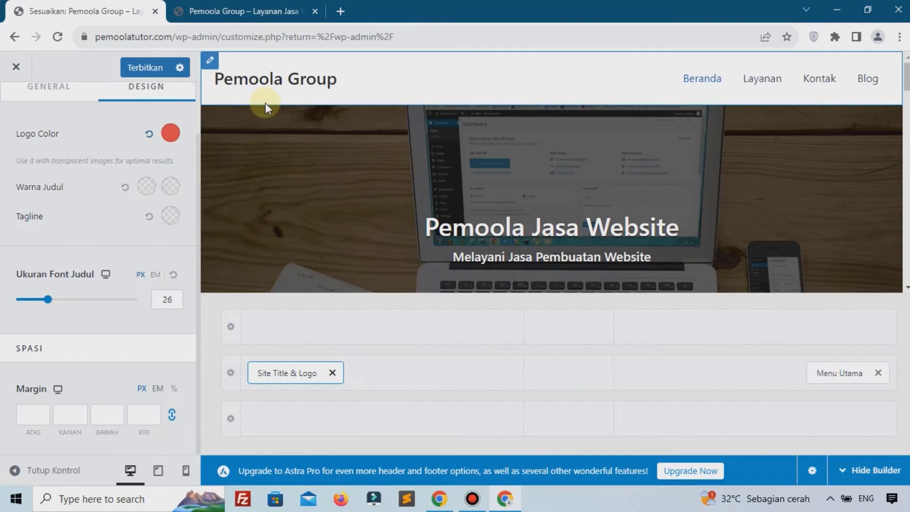
Set the normal color of the site title (Warna Judul) to E04444.
click(147, 188)
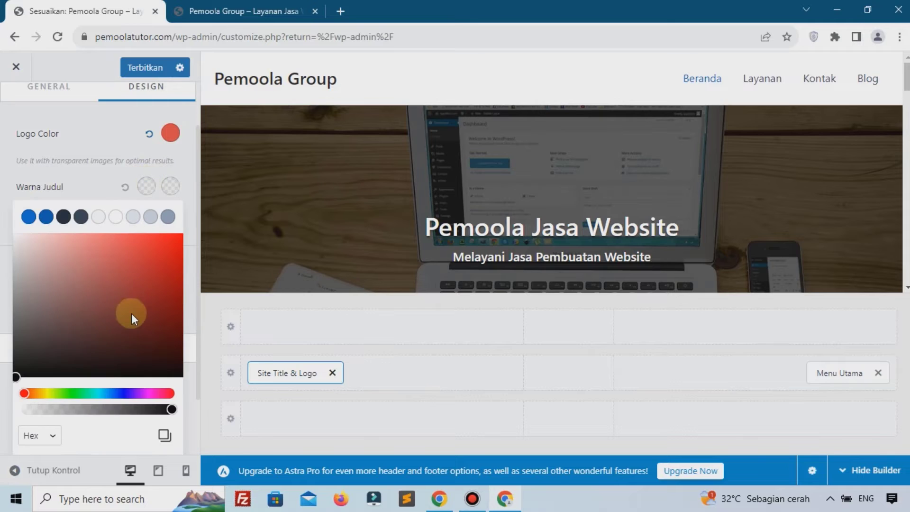
scroll(132, 313, down, 2)
double_click(71, 401)
text(E04444)
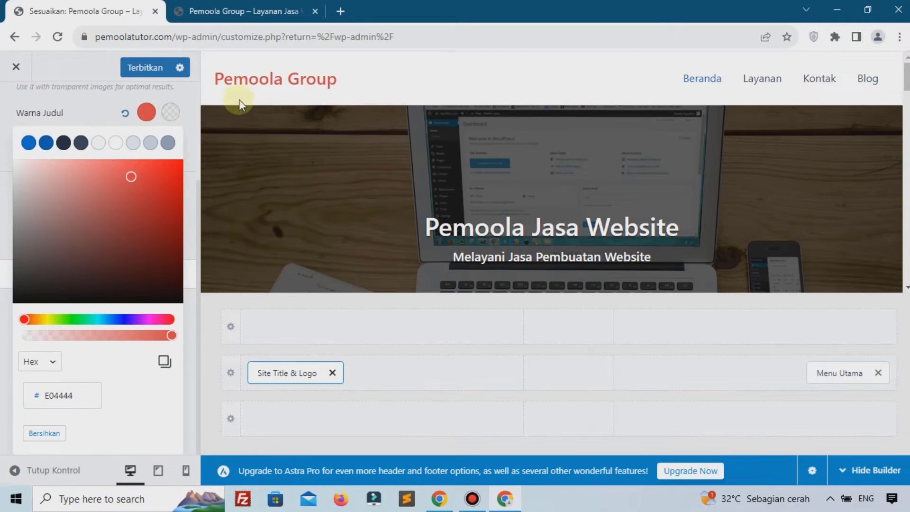
click(251, 94)
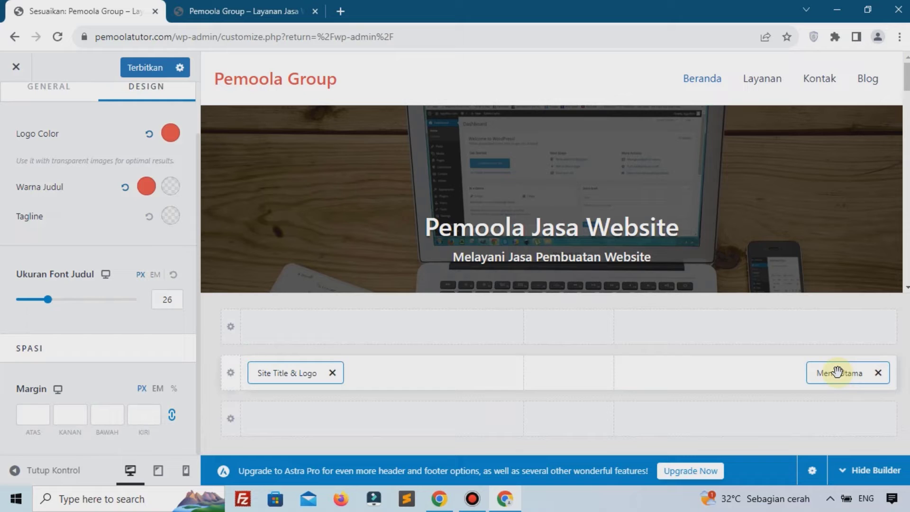
Open the design settings of the header's Menu Utama and set the normal Teks / Tautan color to dark navy 04142C.
click(698, 93)
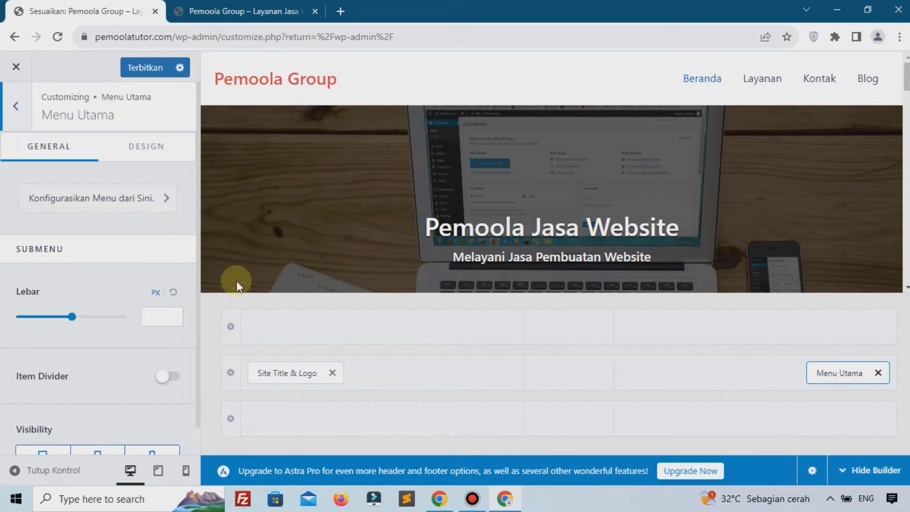
click(145, 154)
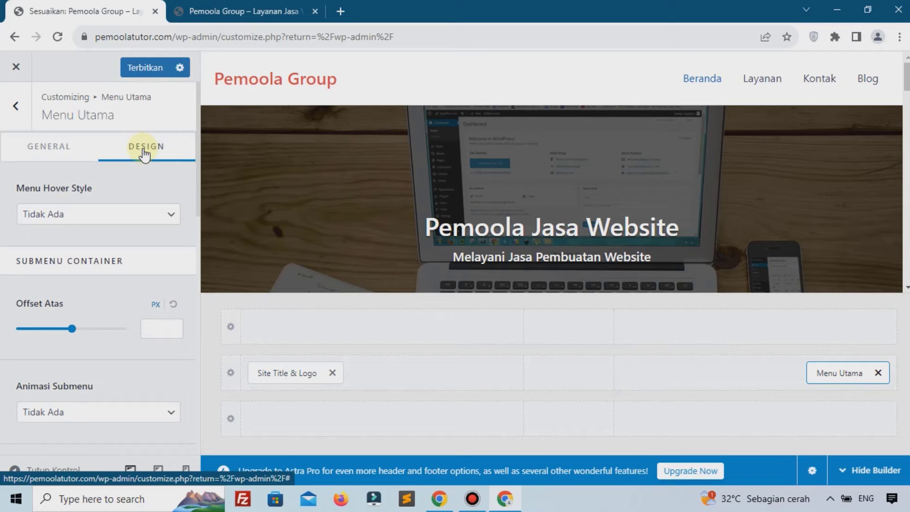
click(85, 213)
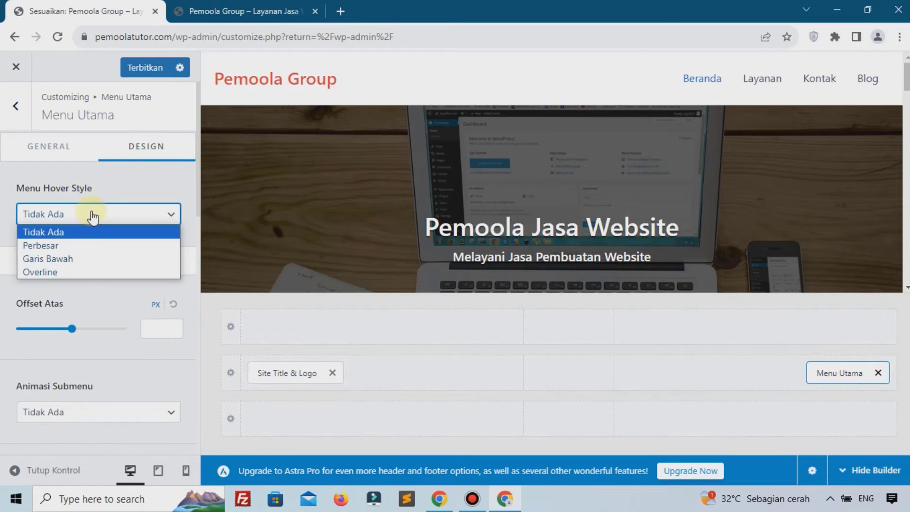
click(76, 251)
scroll(76, 250, down, 5)
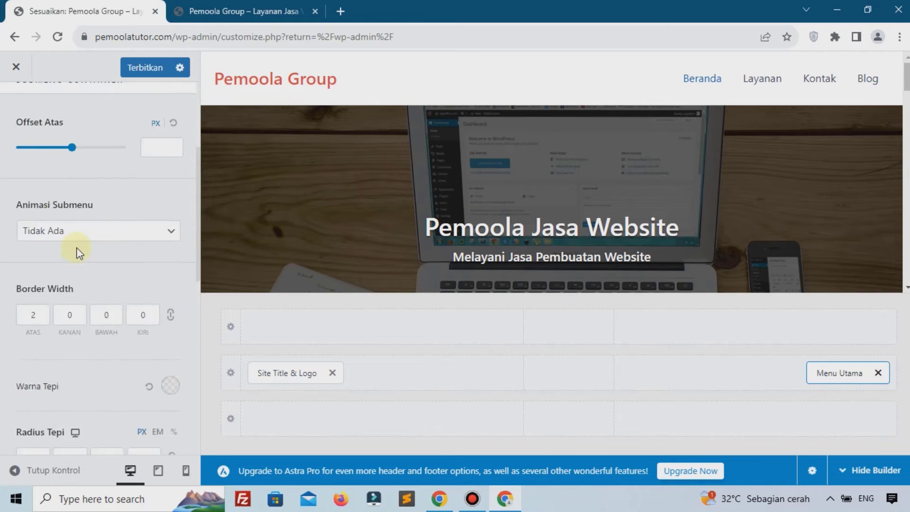
scroll(78, 248, down, 5)
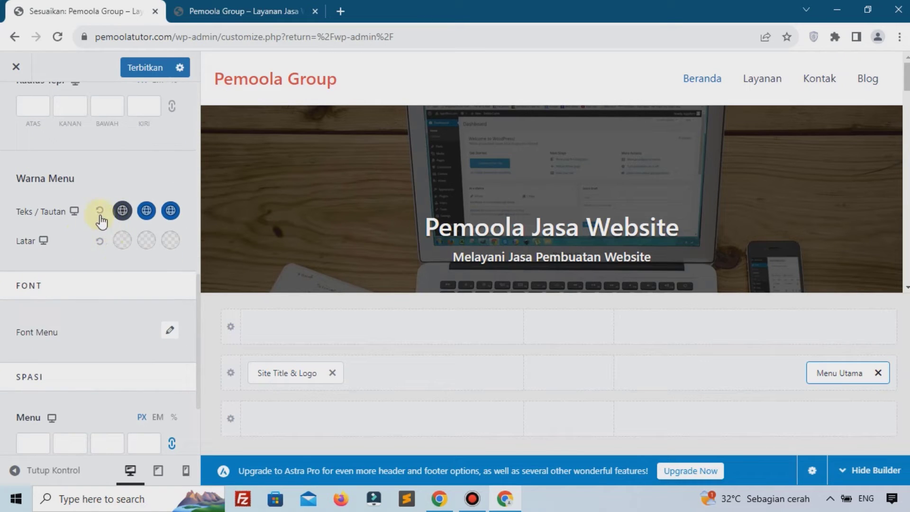
click(122, 210)
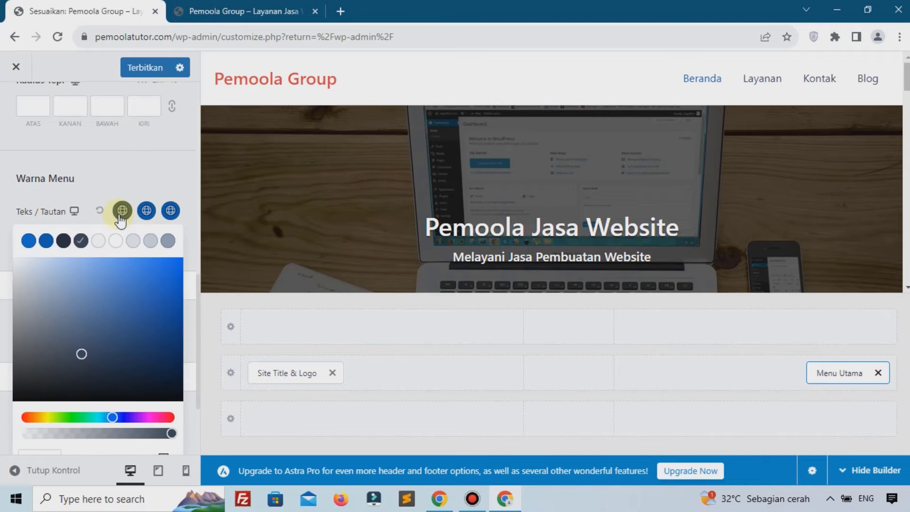
scroll(146, 325, down, 2)
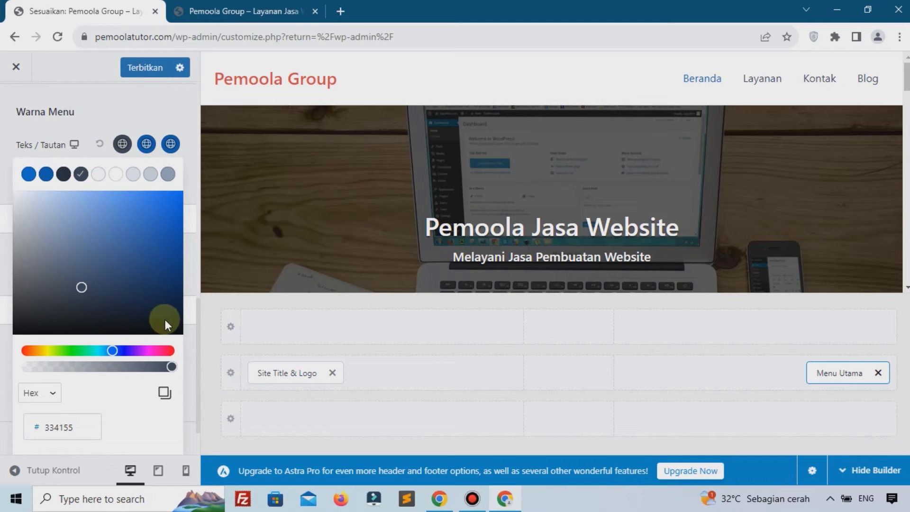
click(155, 329)
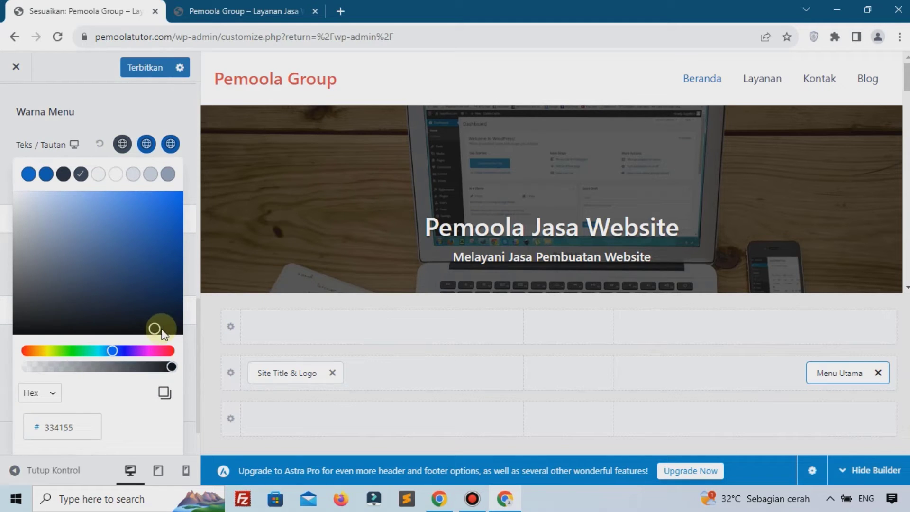
click(167, 310)
click(177, 335)
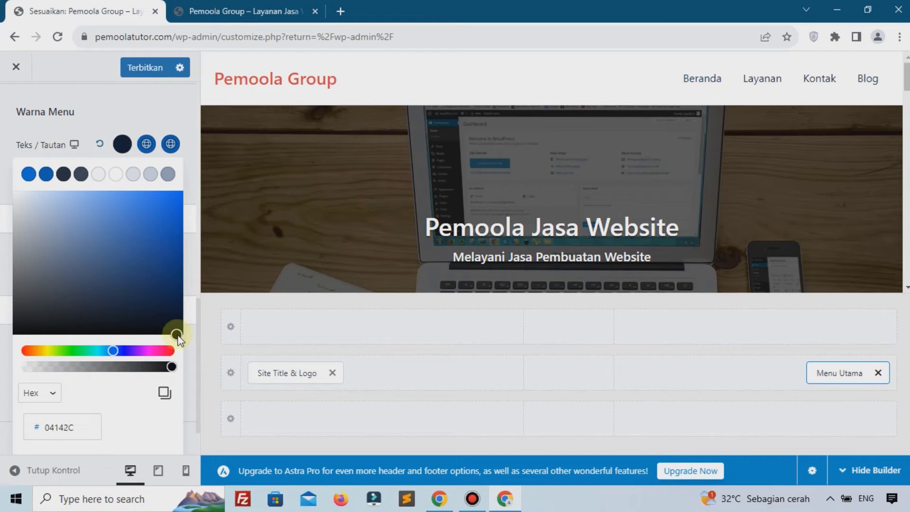
Set the hover and active Teks / Tautan colors of Menu Utama to E04444 and publish the header changes.
click(146, 144)
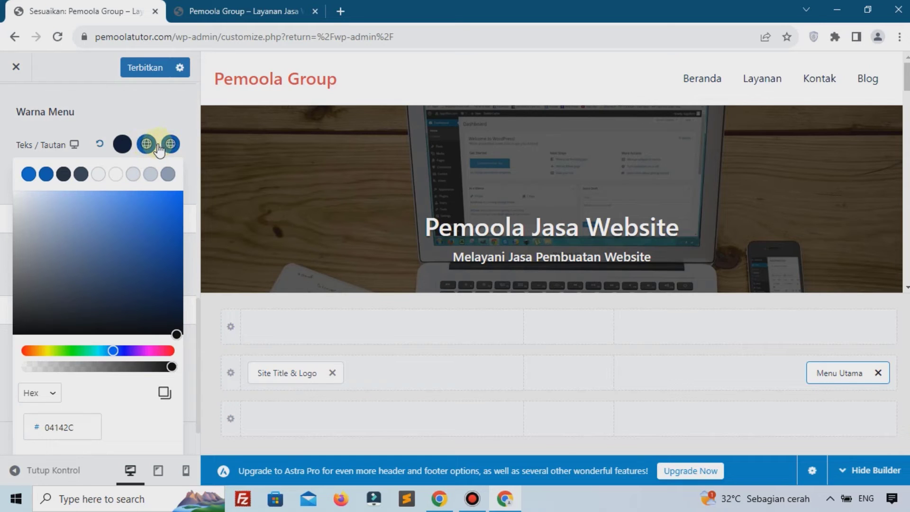
click(180, 150)
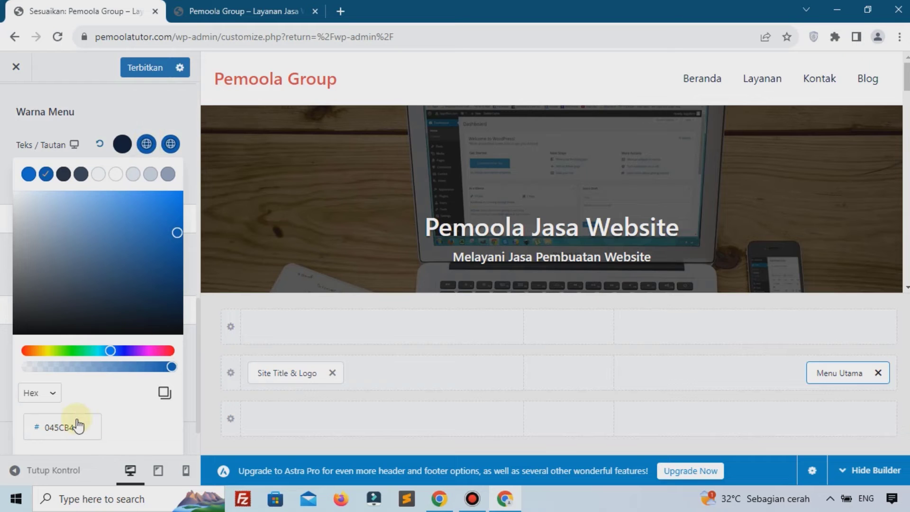
double_click(70, 427)
key(ctrl+v)
click(172, 145)
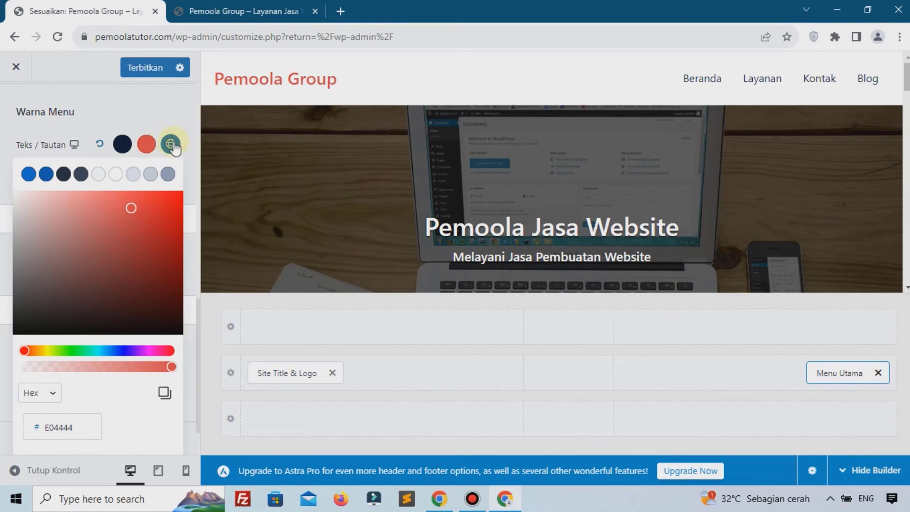
double_click(72, 427)
text(E04444)
click(152, 70)
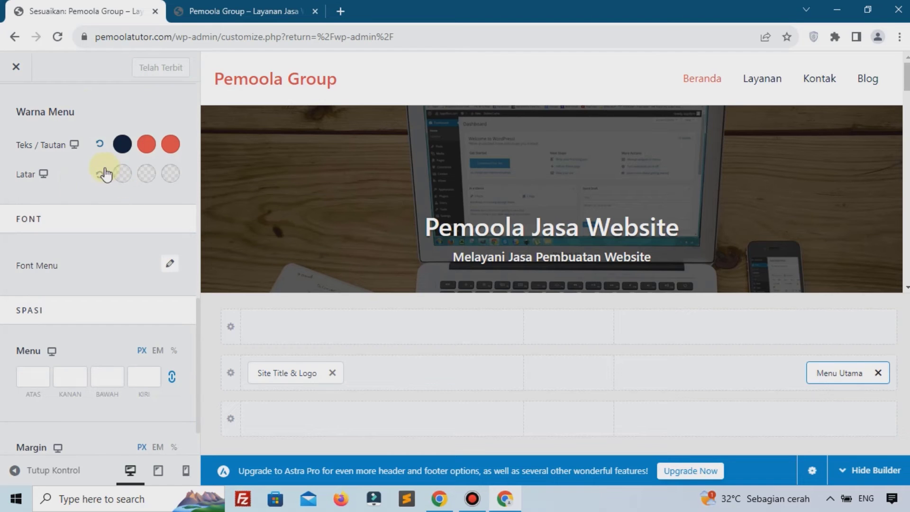
scroll(106, 175, up, 5)
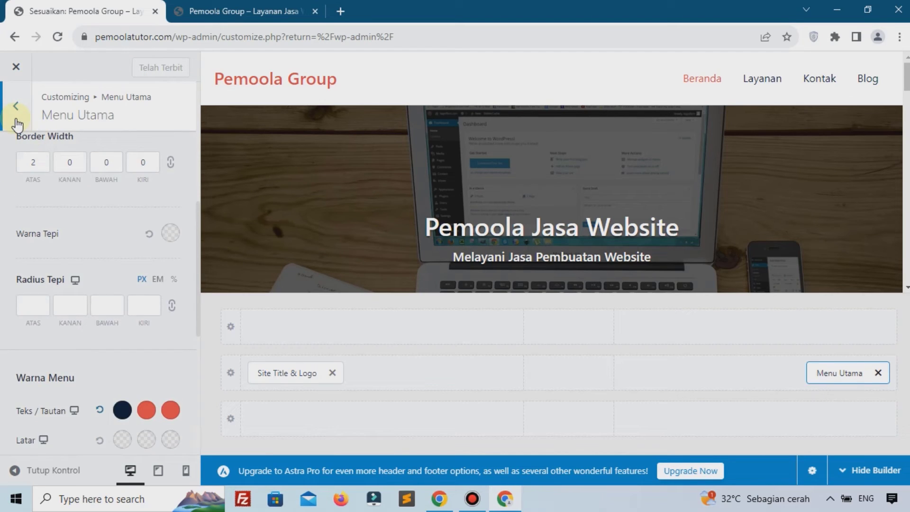
Leave the header's Menu Utama settings and open the Copyright element of the footer builder (Pembuat Footer).
click(16, 108)
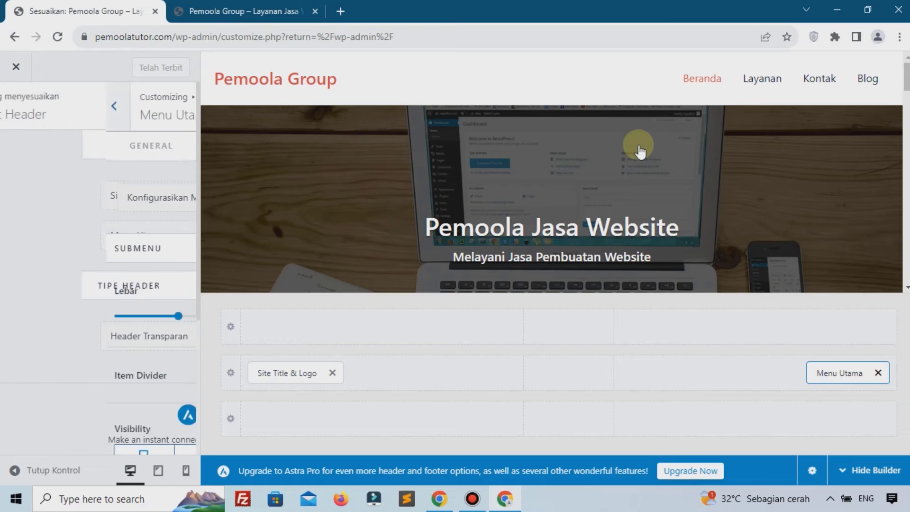
scroll(640, 150, down, 10)
scroll(636, 169, down, 5)
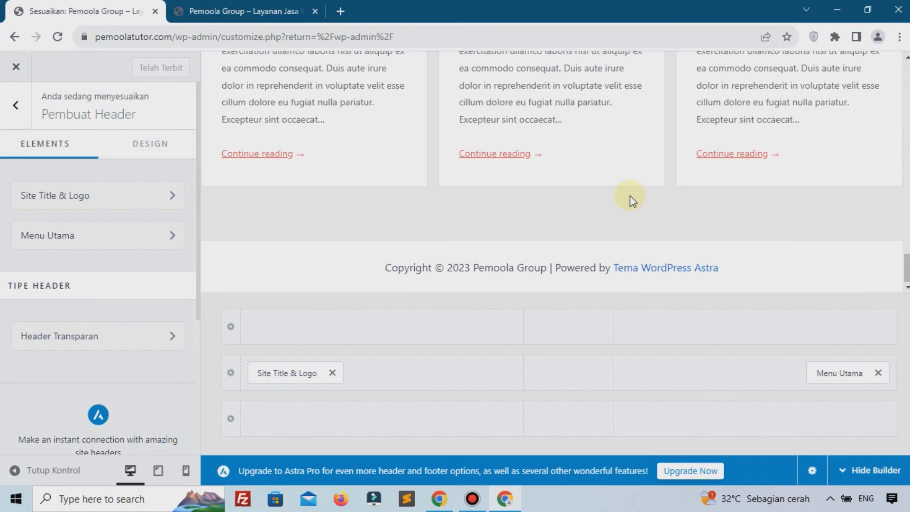
click(8, 120)
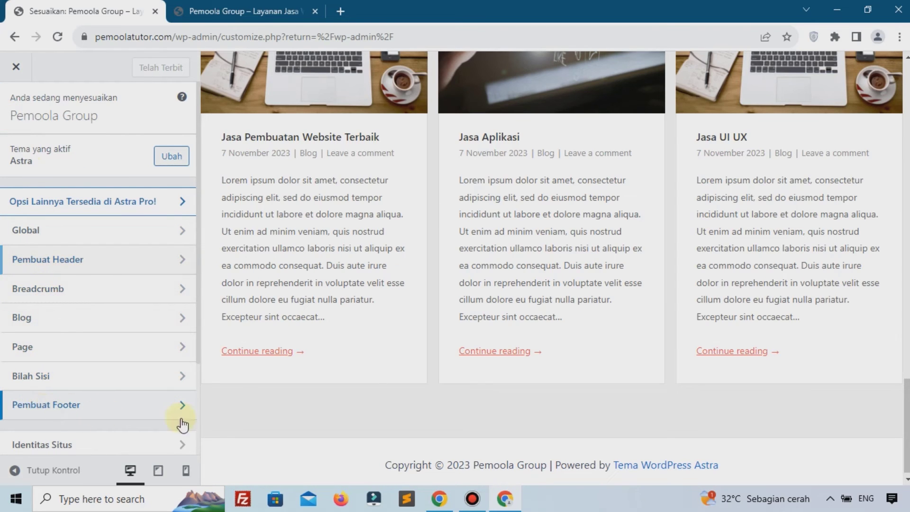
click(616, 471)
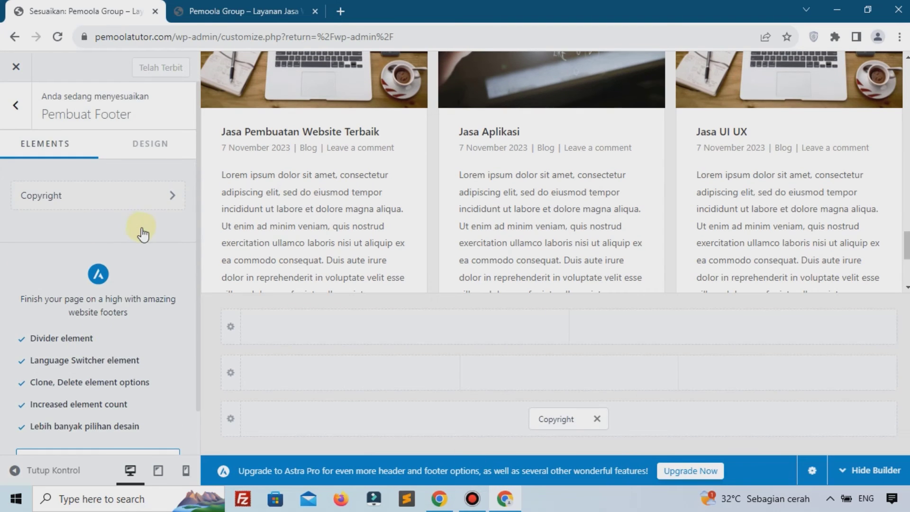
click(550, 410)
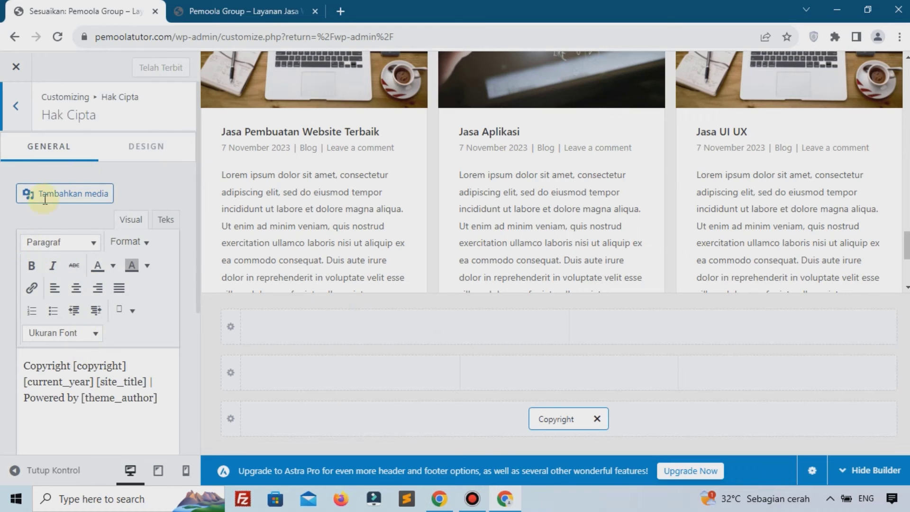
Remove "| Powered by [theme_author]" from the footer's copyright text and publish the change.
click(113, 382)
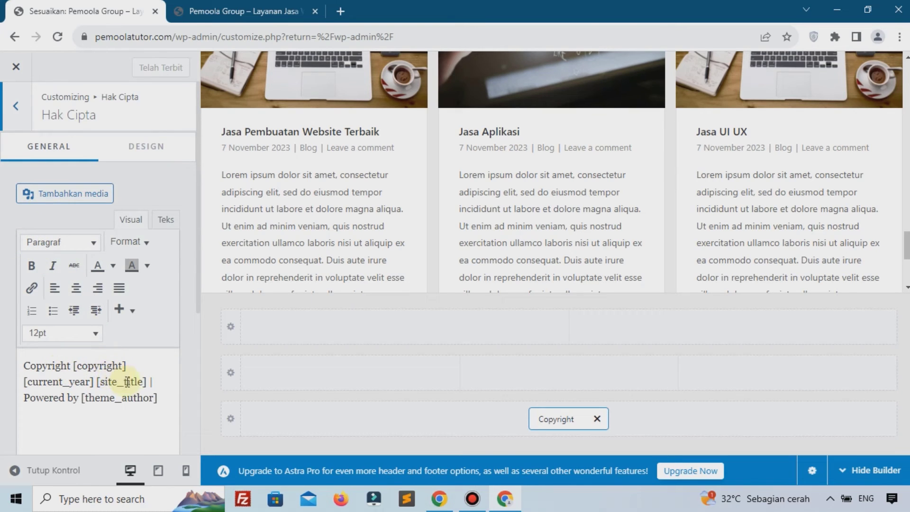
drag(148, 382, 172, 399)
key(BackSpace)
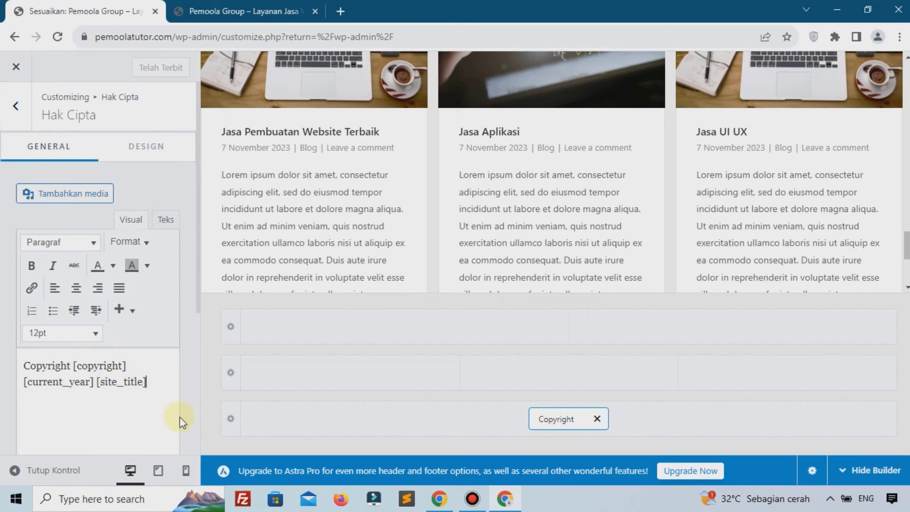
scroll(520, 235, down, 4)
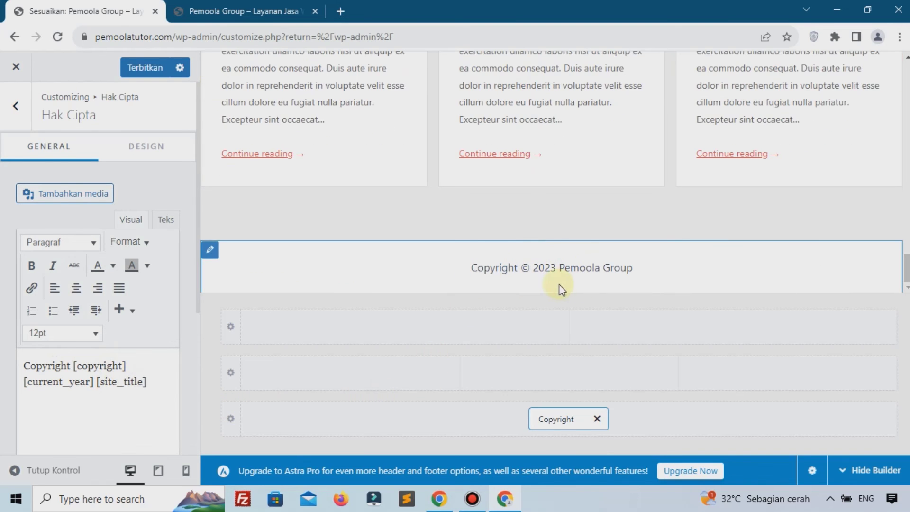
click(127, 76)
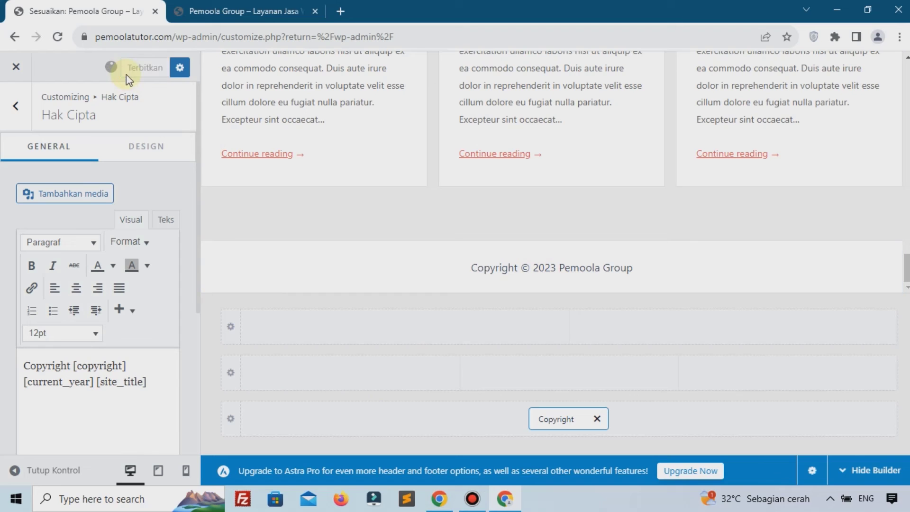
Close the customizer, refresh the live home page and review its header colors, content sections and footer copyright.
click(156, 11)
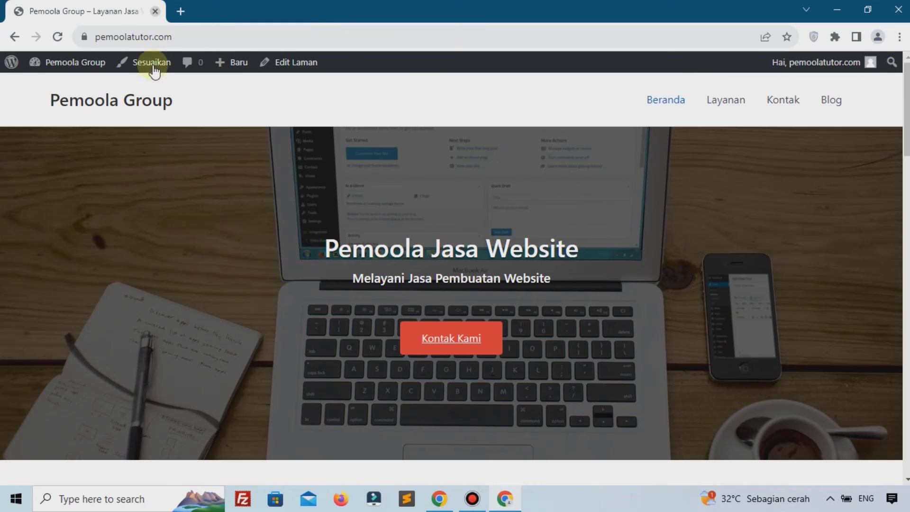
click(100, 97)
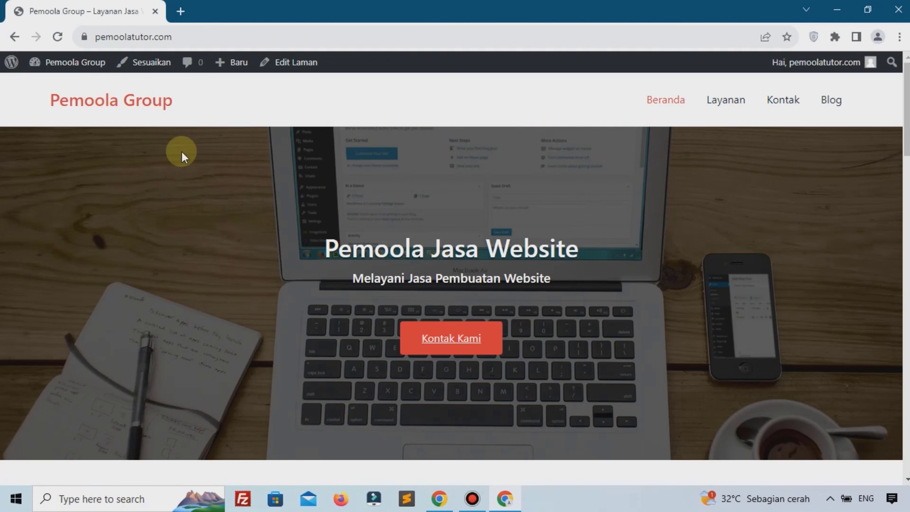
scroll(181, 156, down, 5)
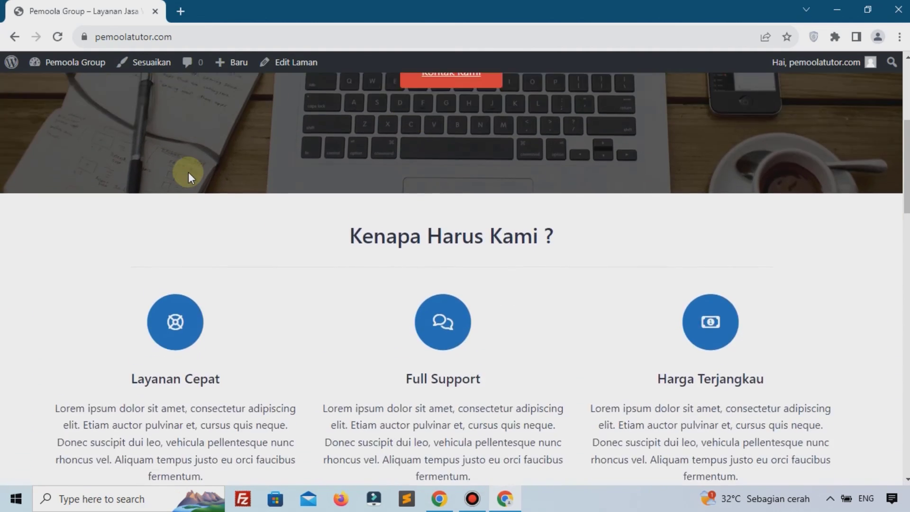
scroll(189, 172, down, 15)
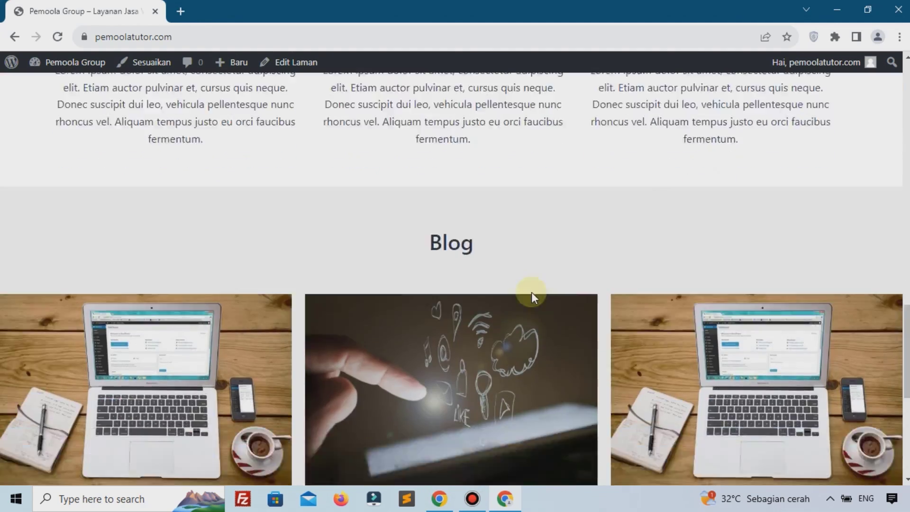
scroll(531, 292, down, 6)
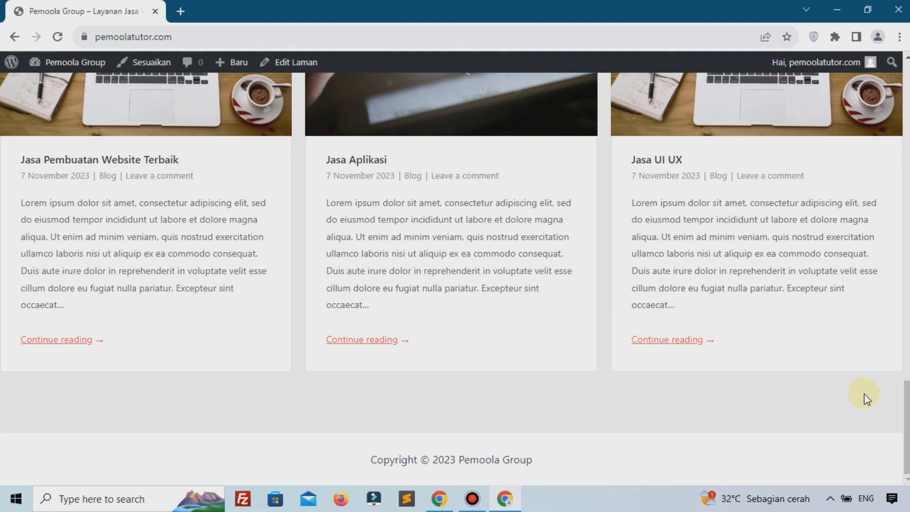
scroll(864, 393, up, 20)
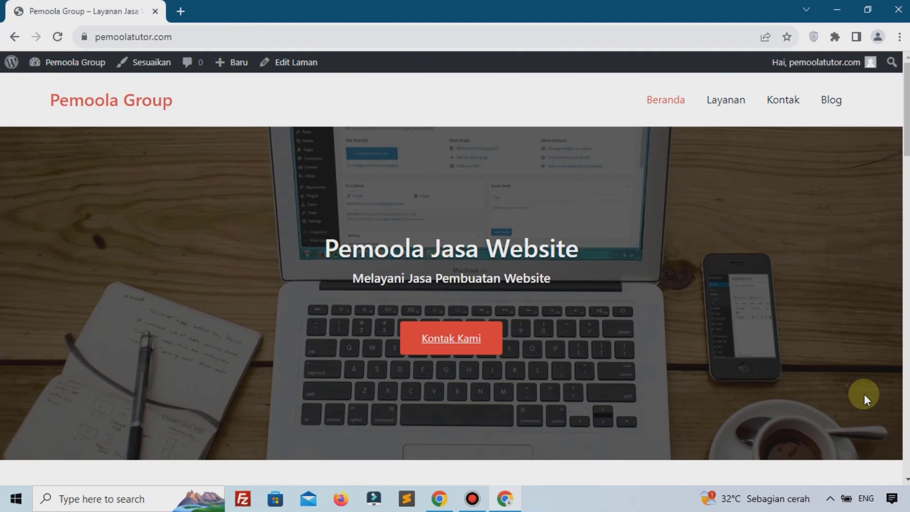
key(F12)
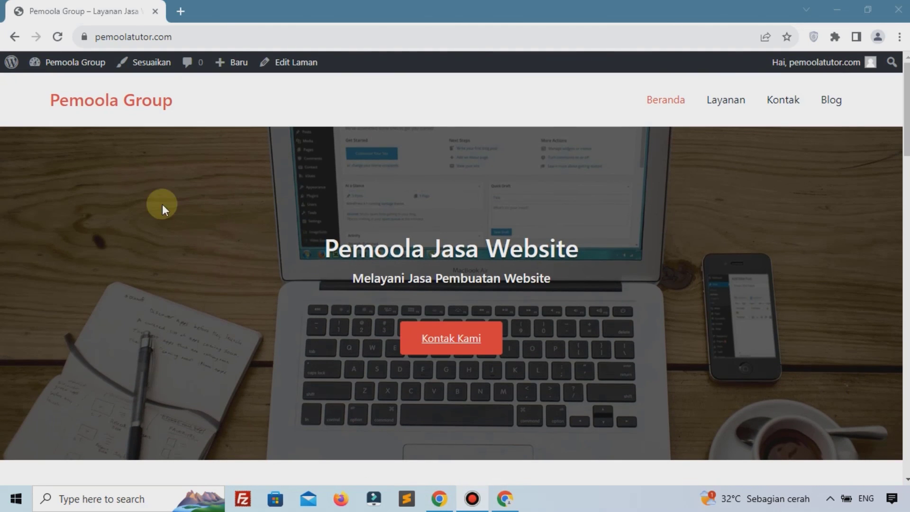
scroll(467, 198, down, 7)
scroll(467, 198, up, 7)
scroll(469, 203, down, 8)
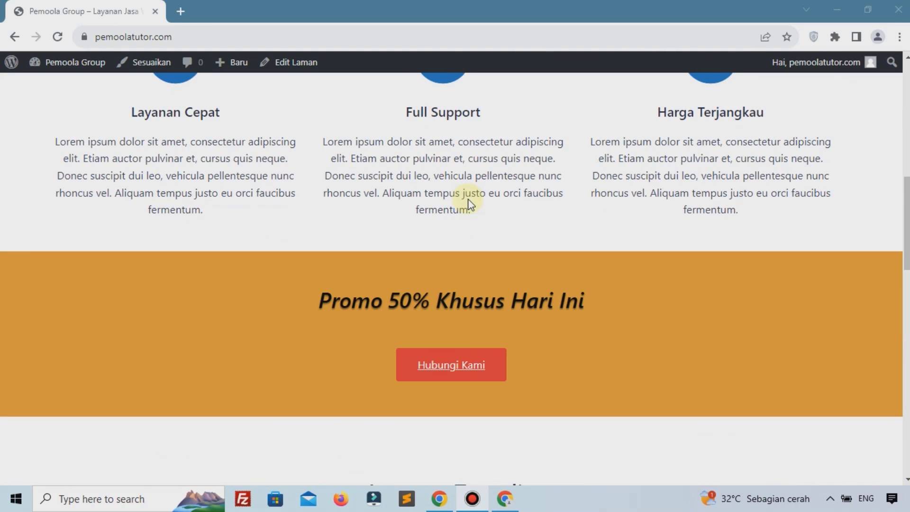
scroll(468, 198, down, 12)
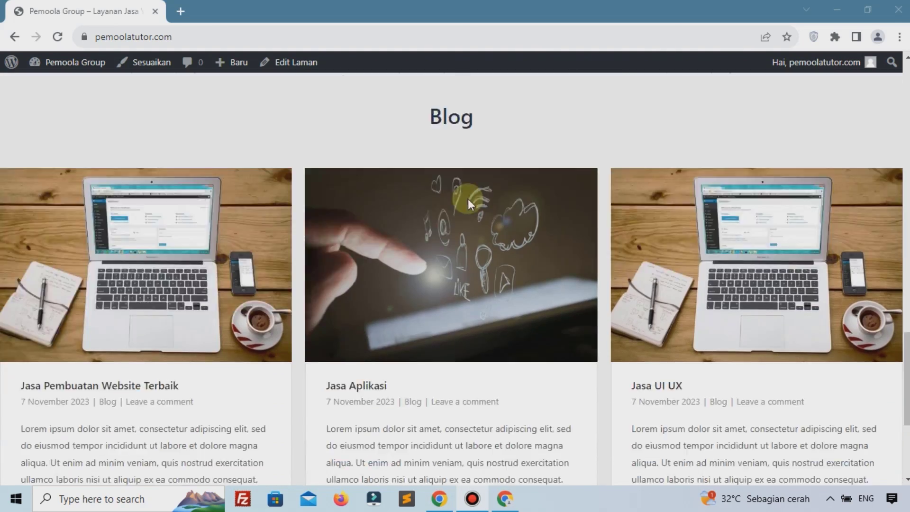
scroll(468, 199, up, 5)
scroll(468, 198, up, 15)
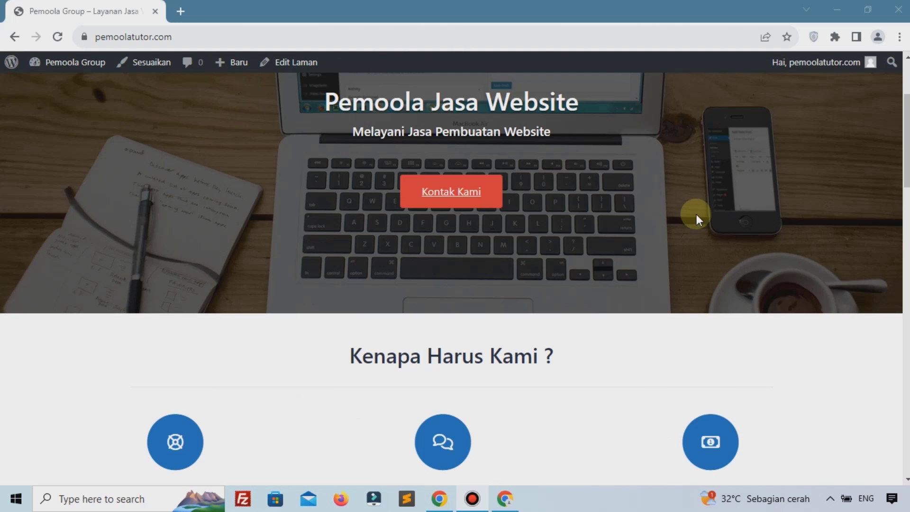
scroll(500, 197, up, 3)
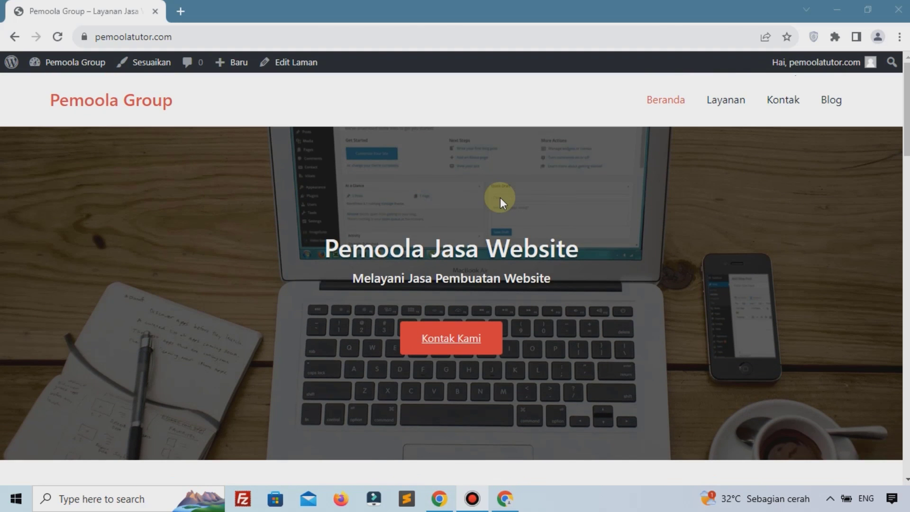